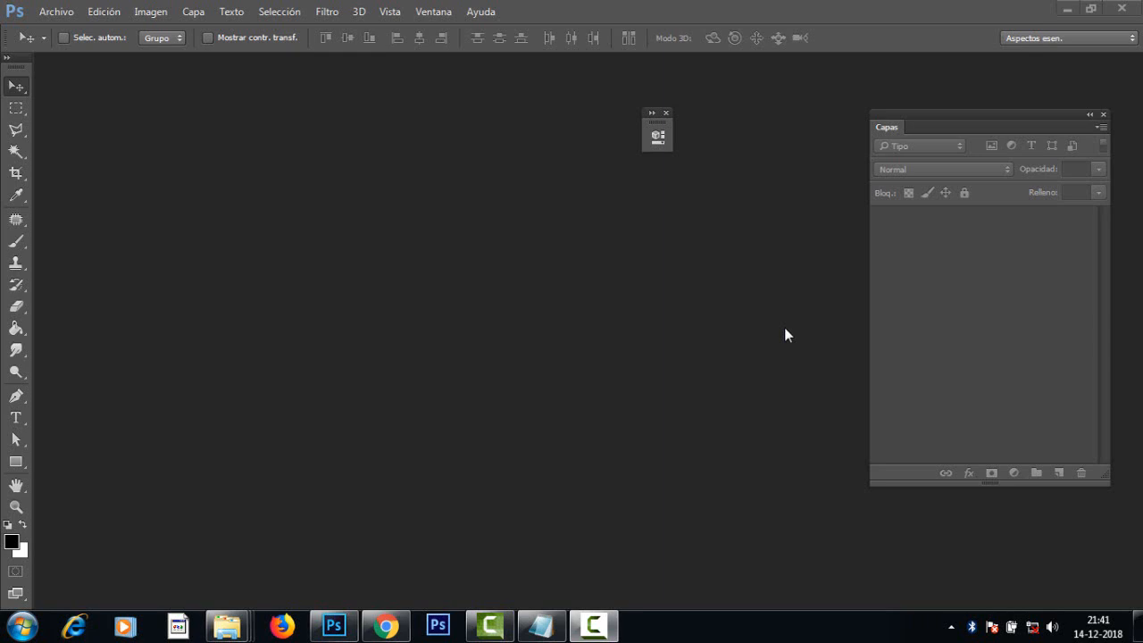
Step: Open the raw portrait _MG_1890 from the montage image folder with Adobe Photoshop CC 2015
mouse_move(249, 633)
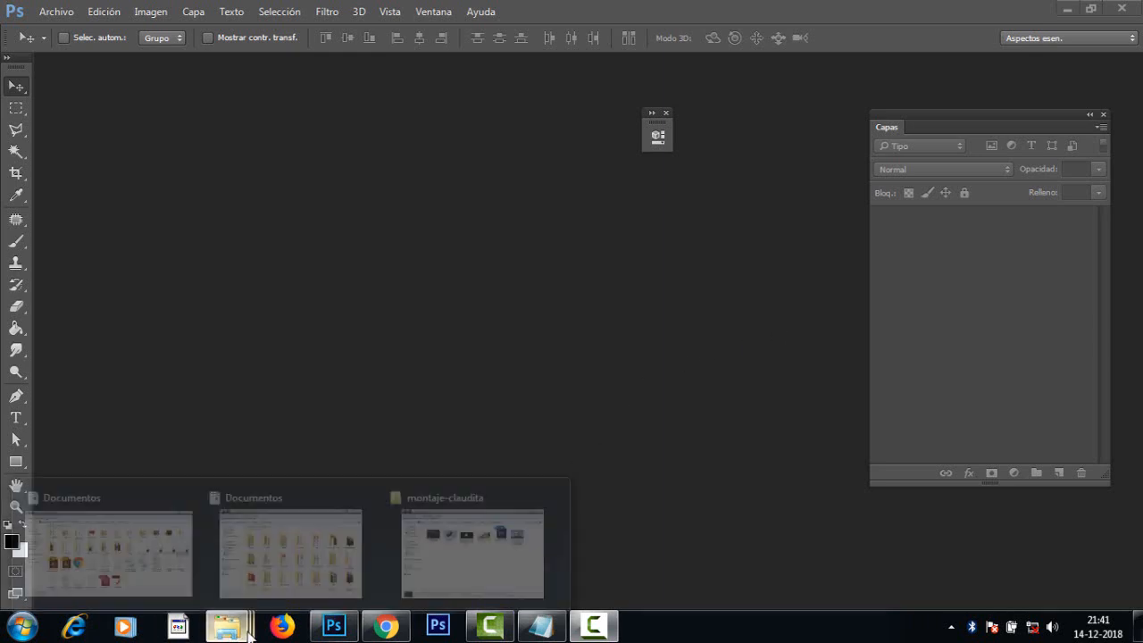
left_click(449, 505)
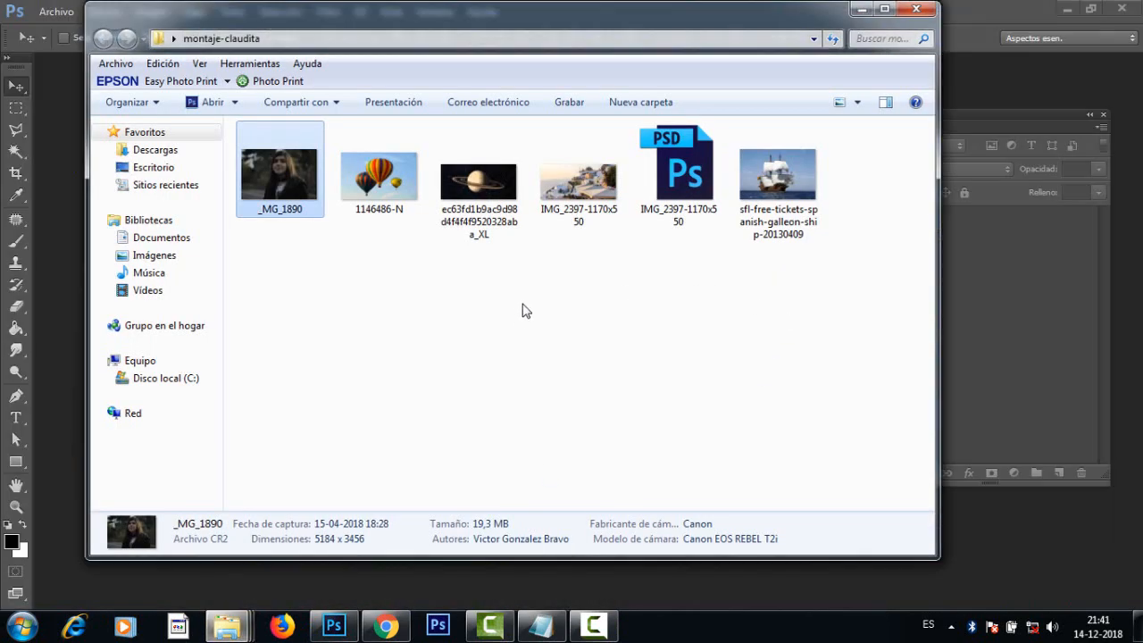
left_click(525, 310)
left_click(299, 177)
right_click(296, 175)
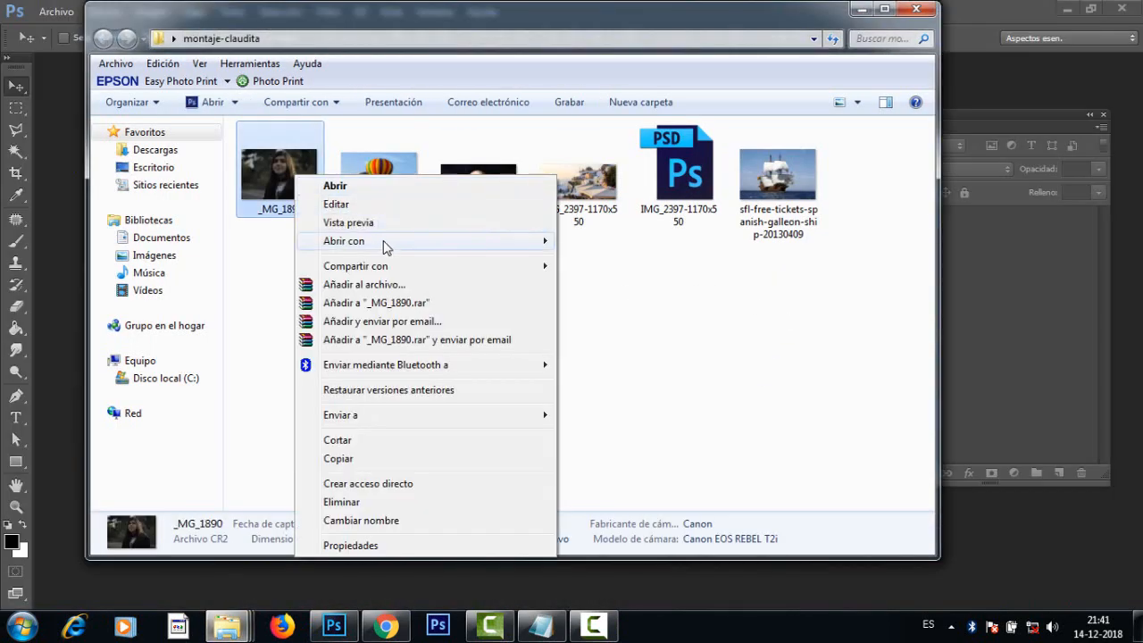
mouse_move(386, 247)
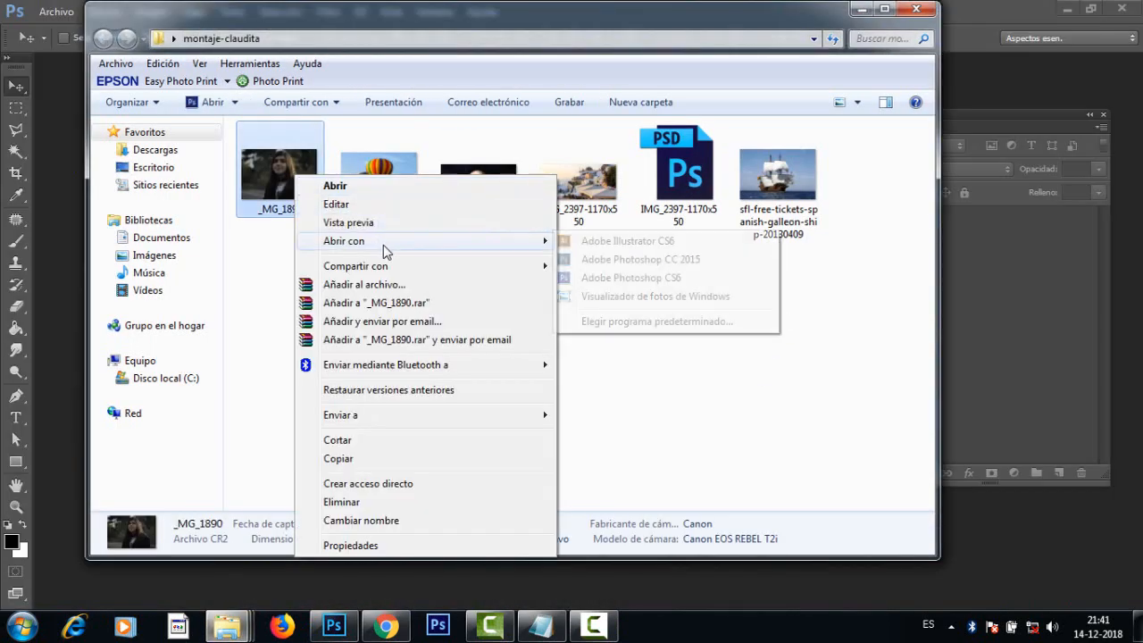
left_click(665, 259)
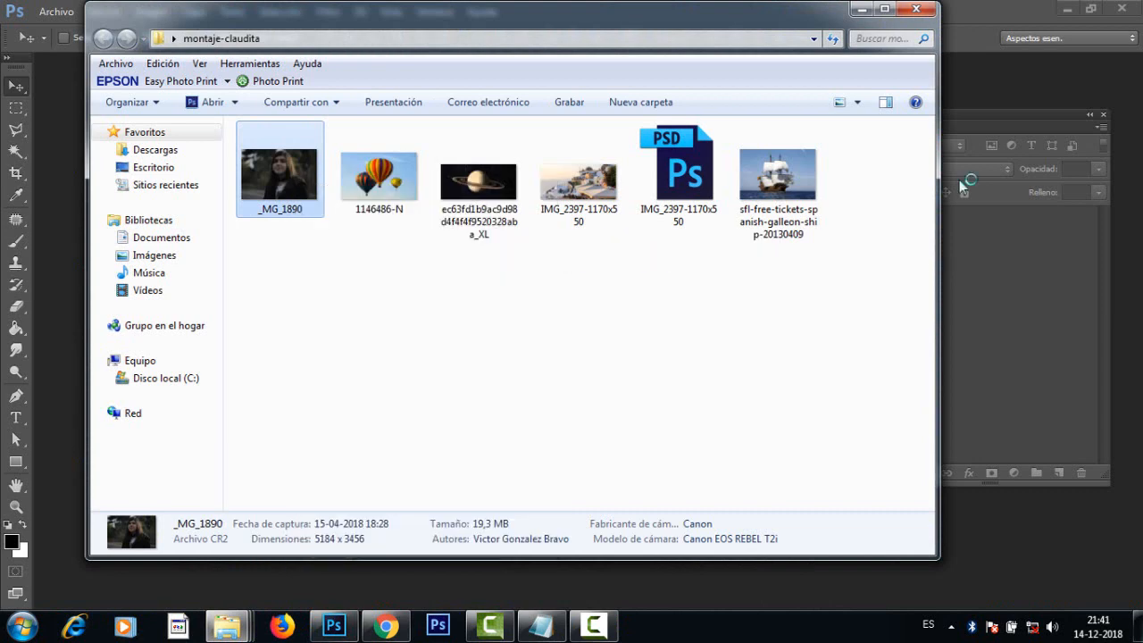
left_click(861, 9)
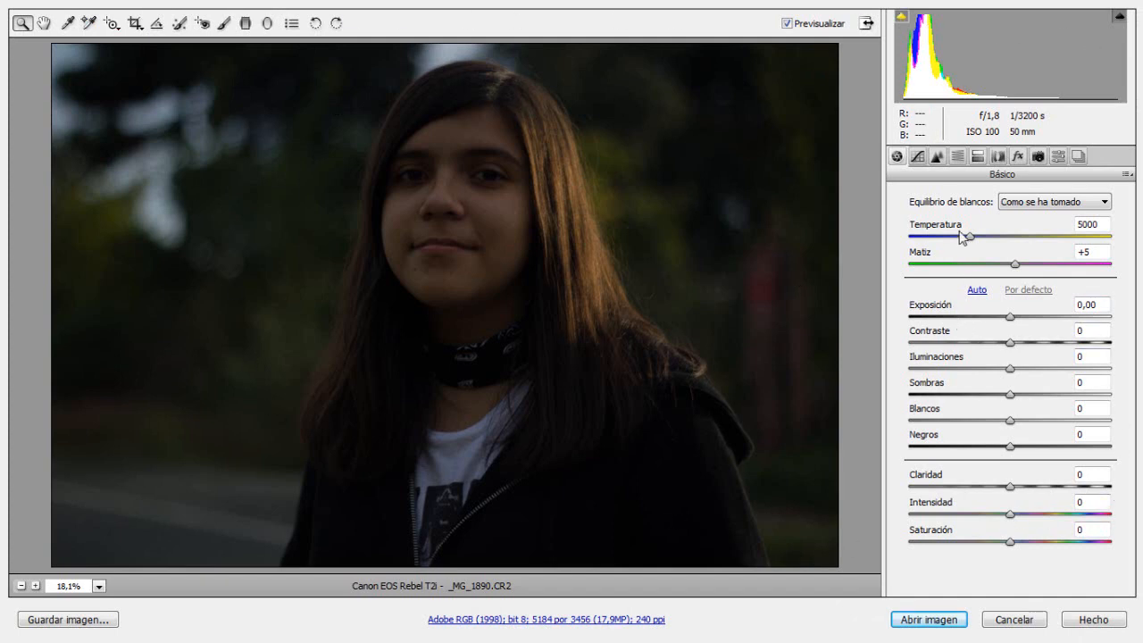
Step: Activate the lens profile corrections for the raw portrait
left_click(998, 157)
left_click(906, 194)
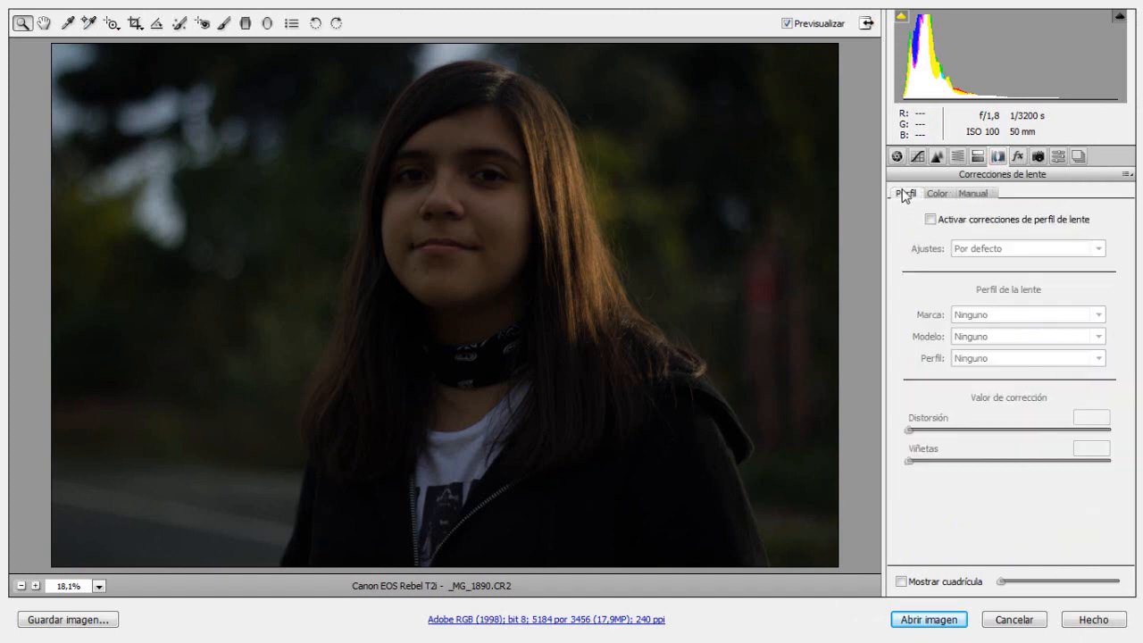
left_click(930, 219)
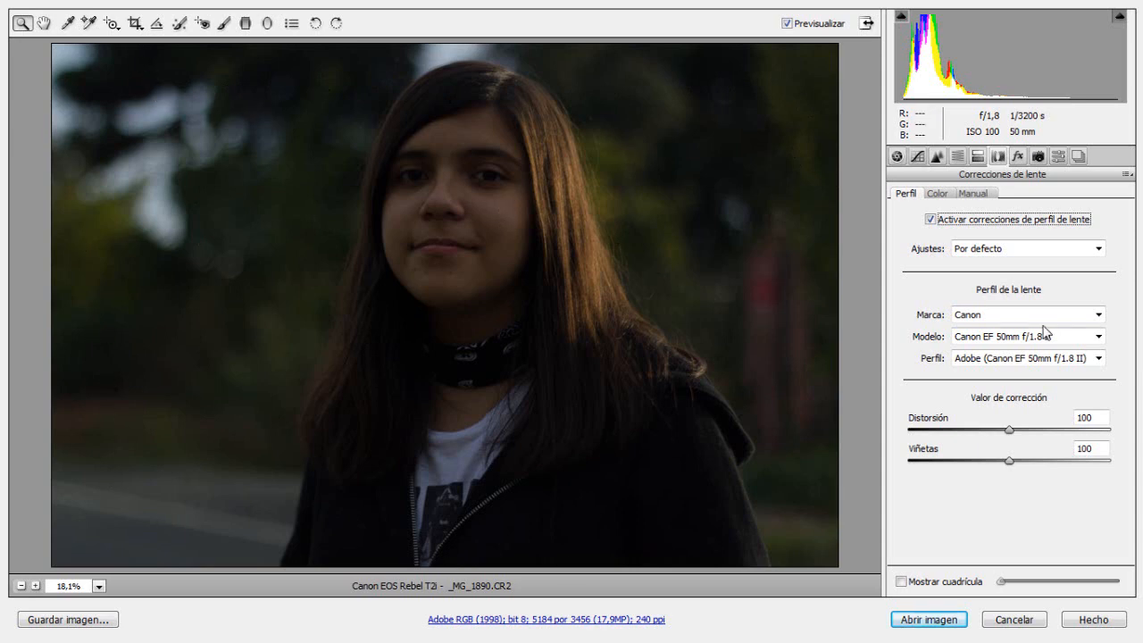
Step: Enable chromatic aberration removal in the lens corrections and review the manual transform and vignette settings
left_click(938, 195)
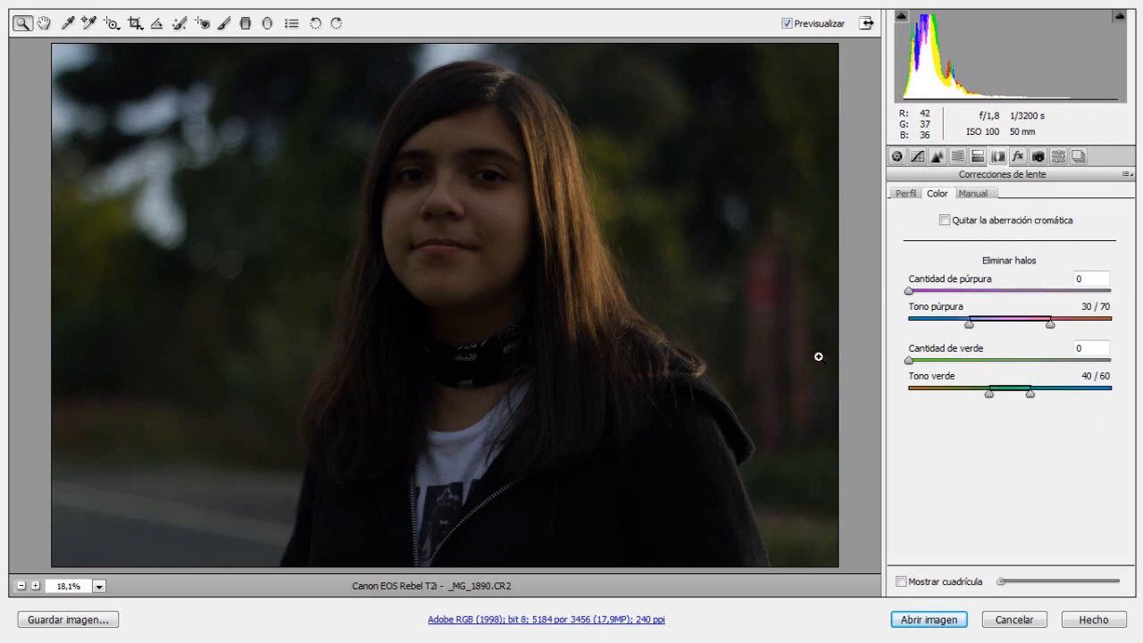
left_click(944, 220)
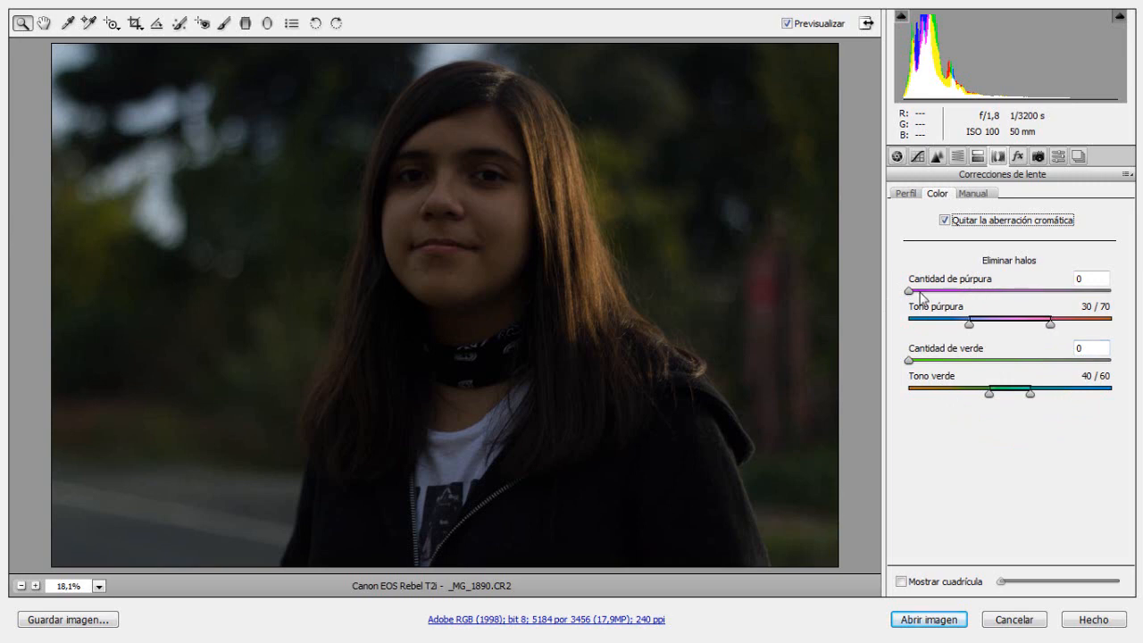
left_click(973, 198)
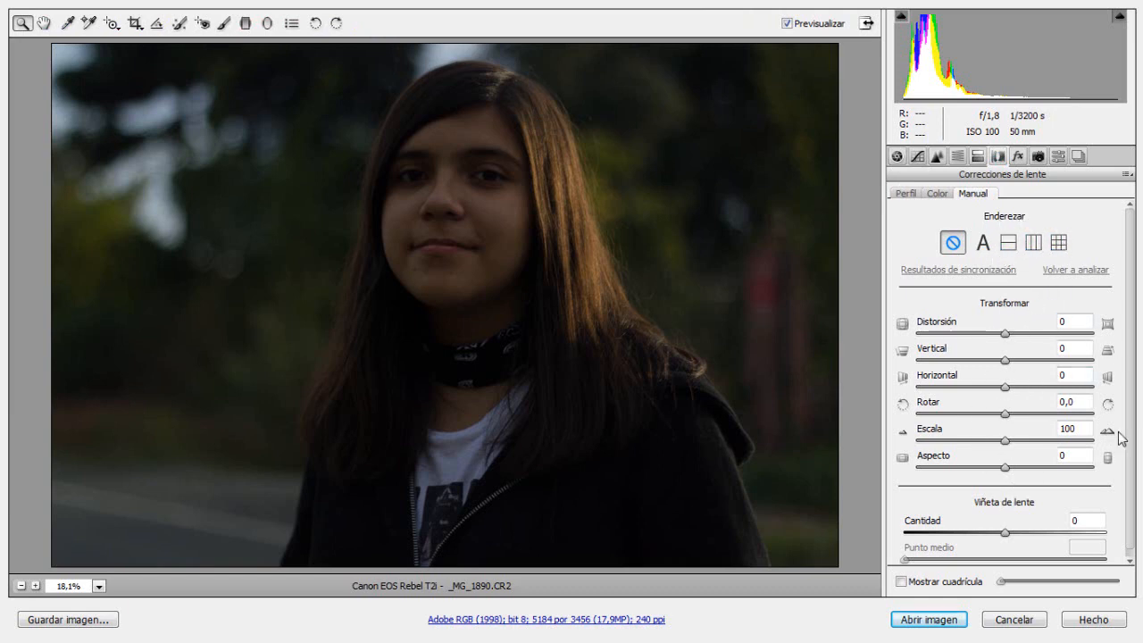
scroll(1134, 512, "down", 1)
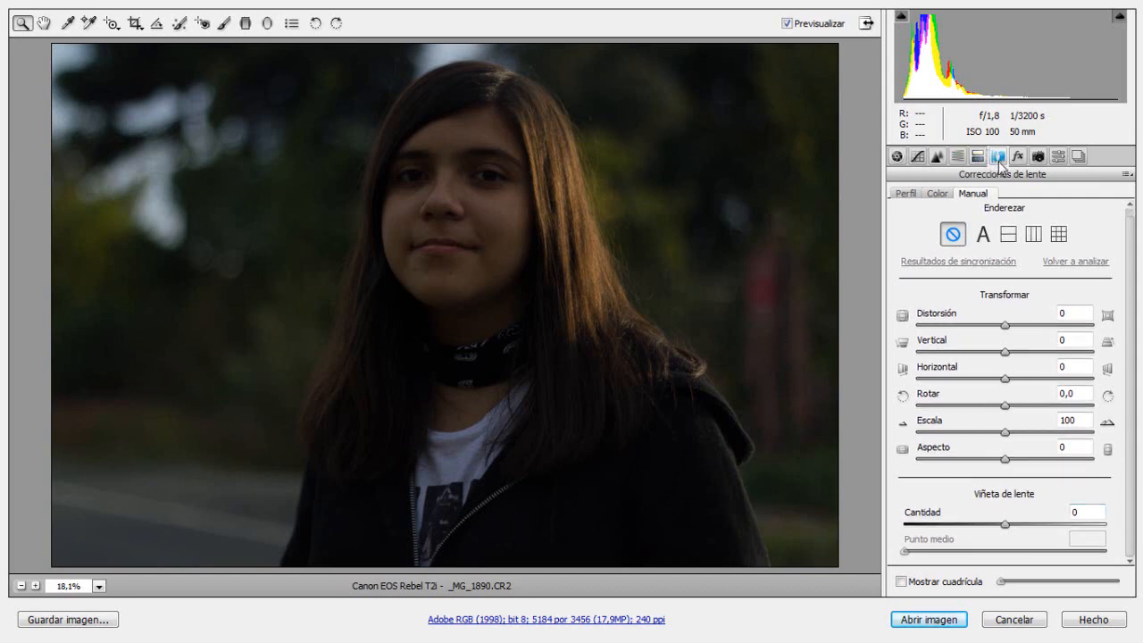
Step: Set a custom white balance with temperature 5150 and tint +6 by sampling the dark jacket near the shoulder
left_click(897, 156)
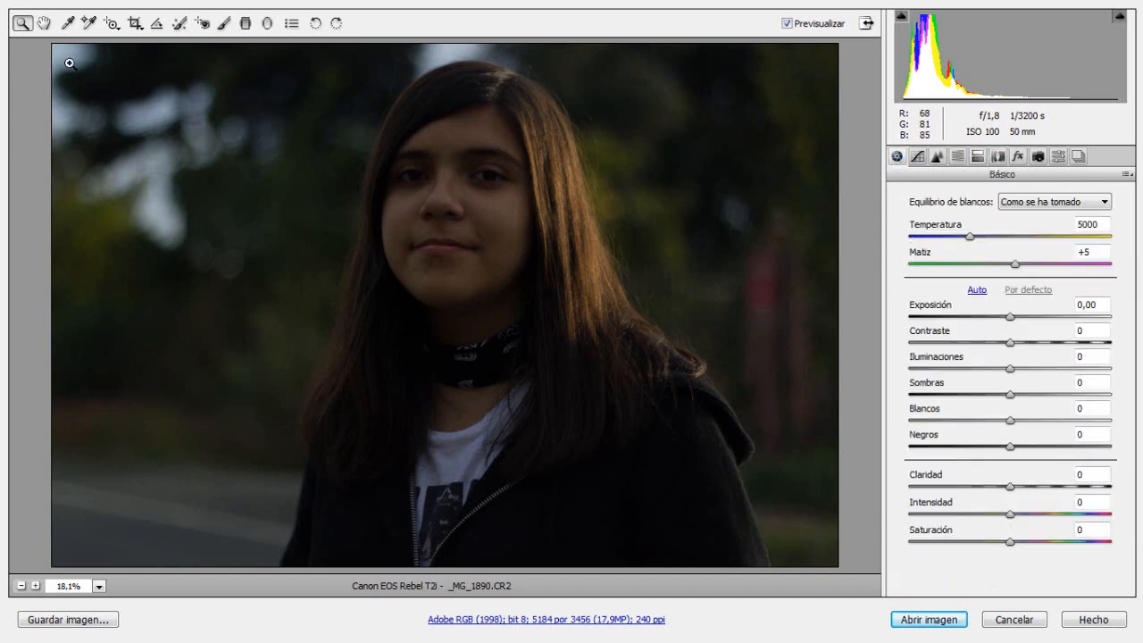
left_click(66, 28)
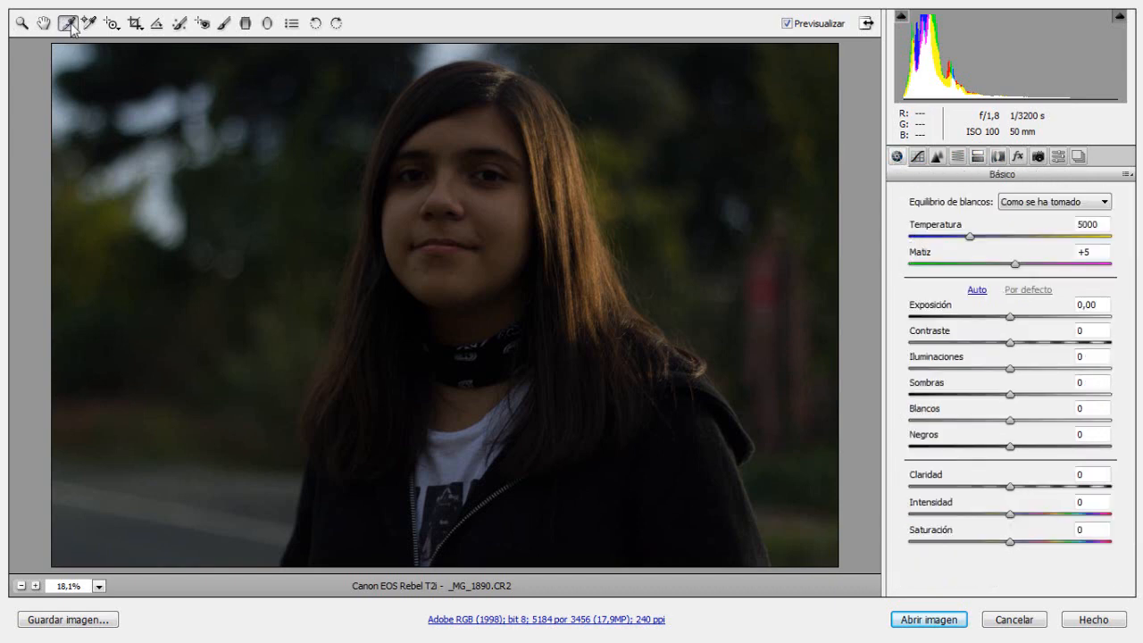
left_click(723, 484)
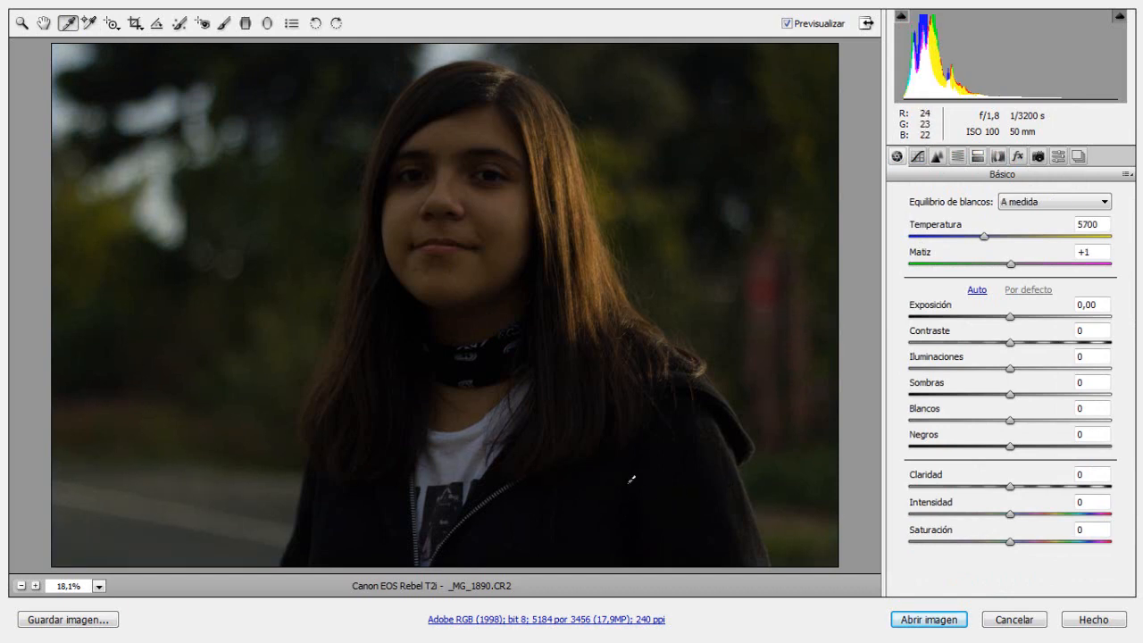
left_click(724, 482)
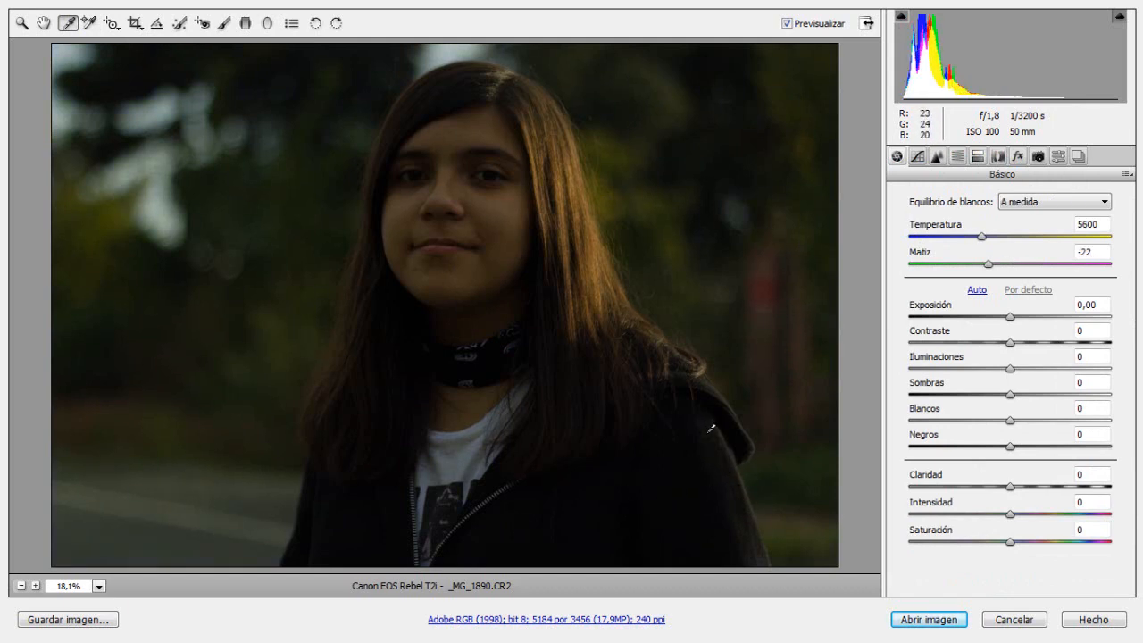
left_click(725, 452)
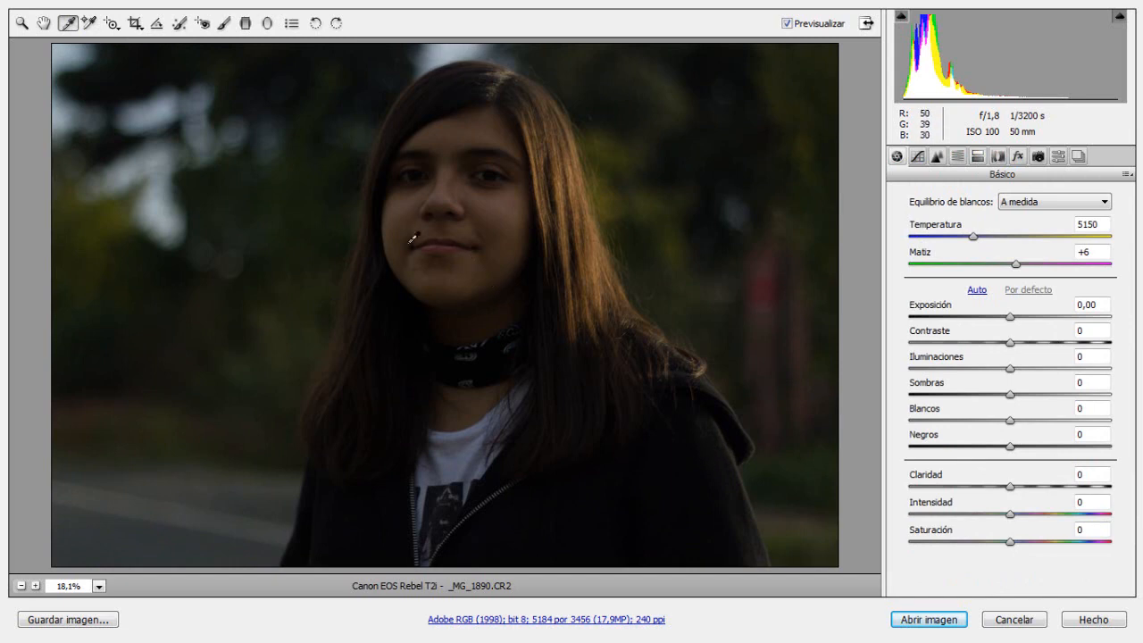
left_click(1079, 207)
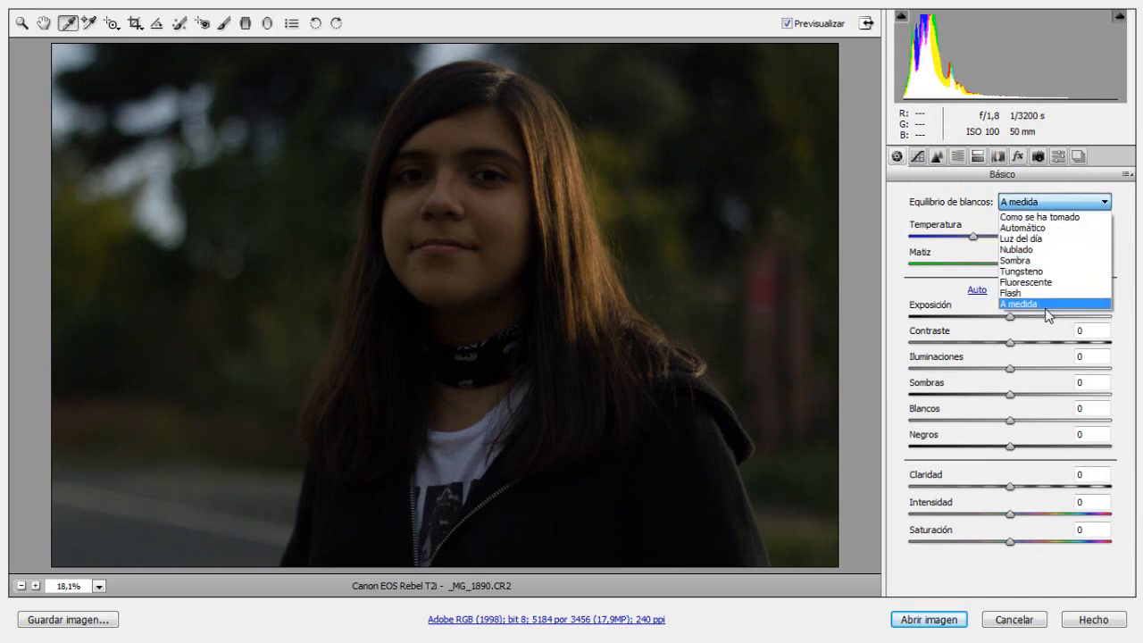
left_click(902, 222)
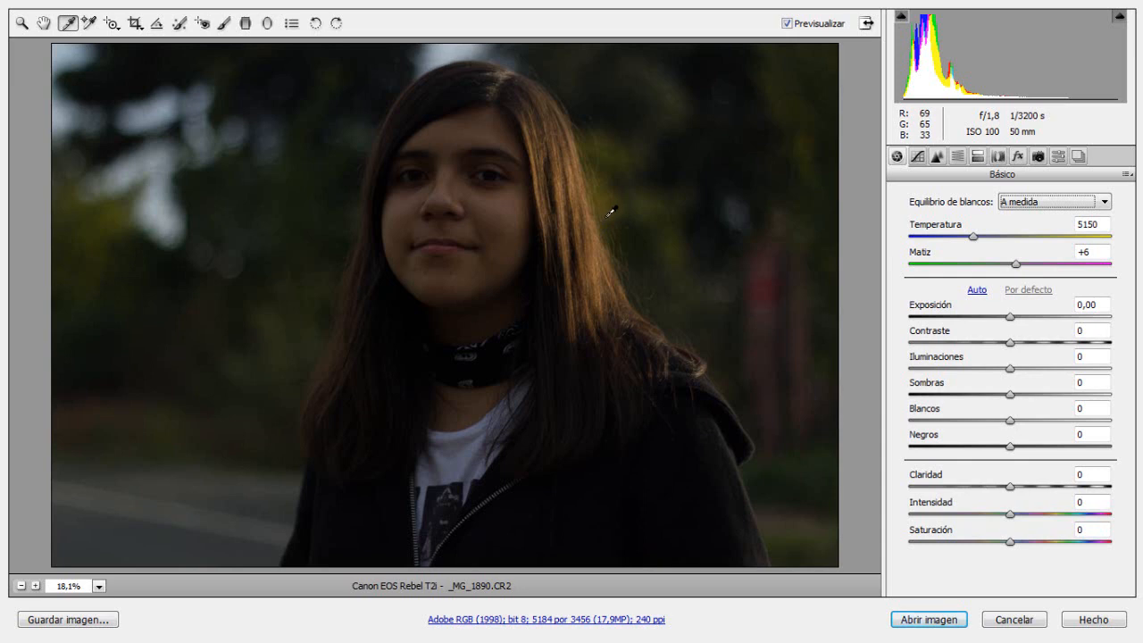
Step: Brighten the portrait, trying an exposure of +3,00 and settling on +1,70
left_click(1012, 320)
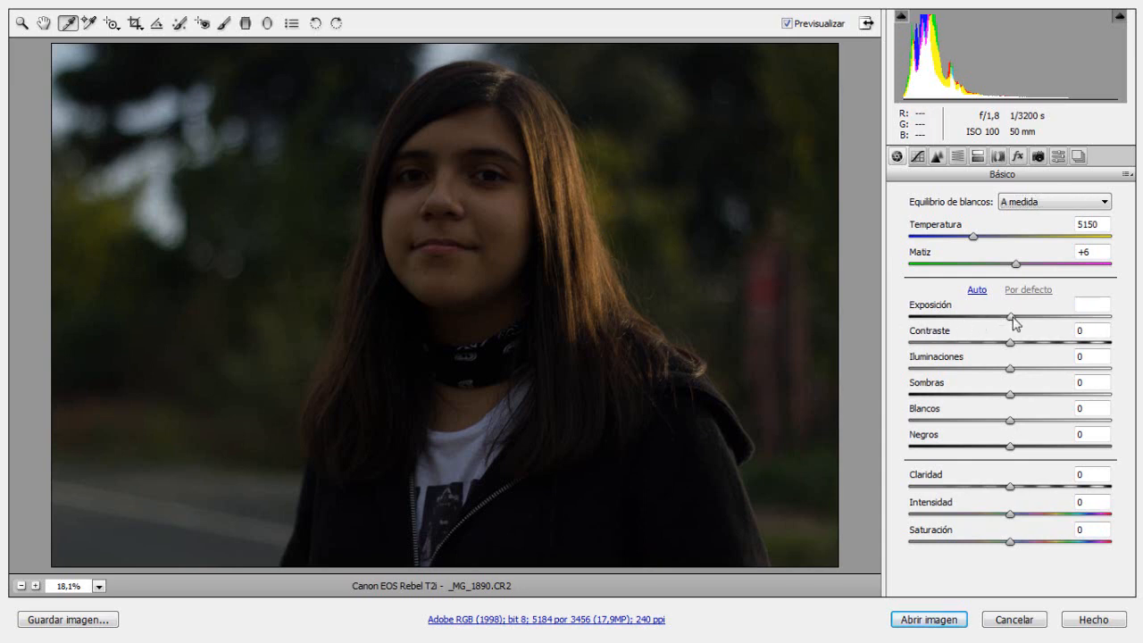
left_click_drag(1013, 318, 1041, 327)
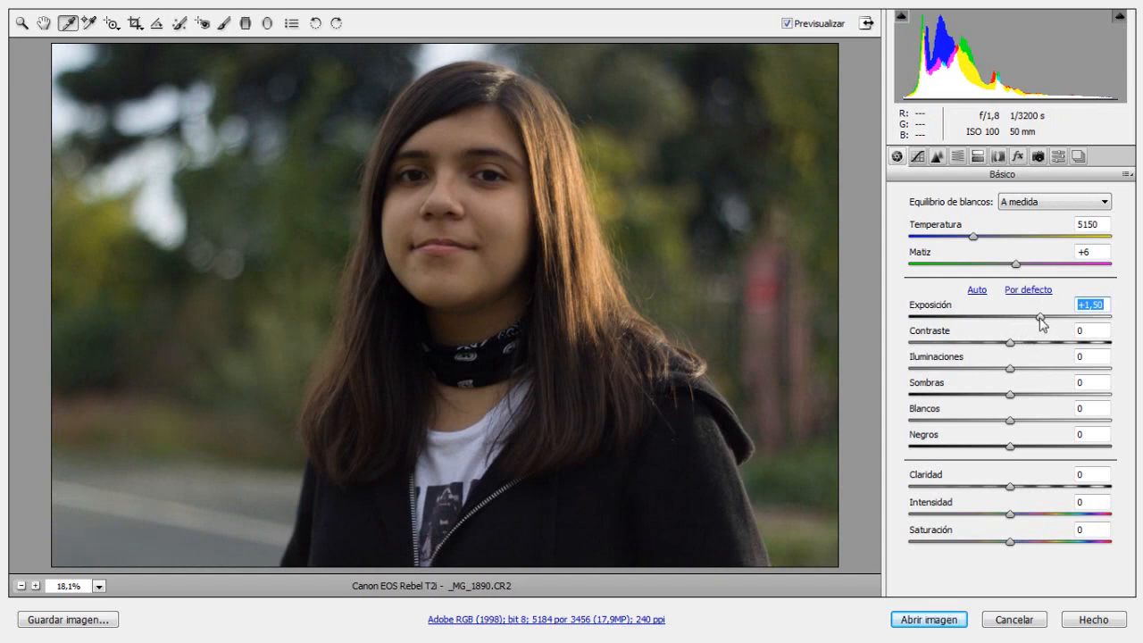
type("3")
key("Return")
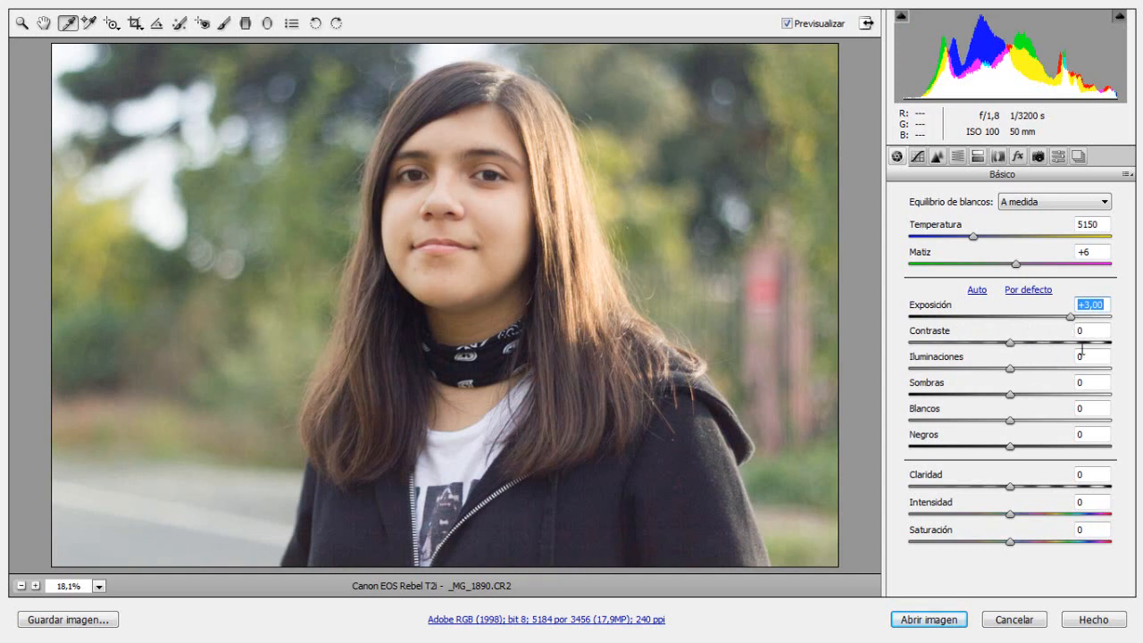
left_click_drag(1069, 320, 1051, 325)
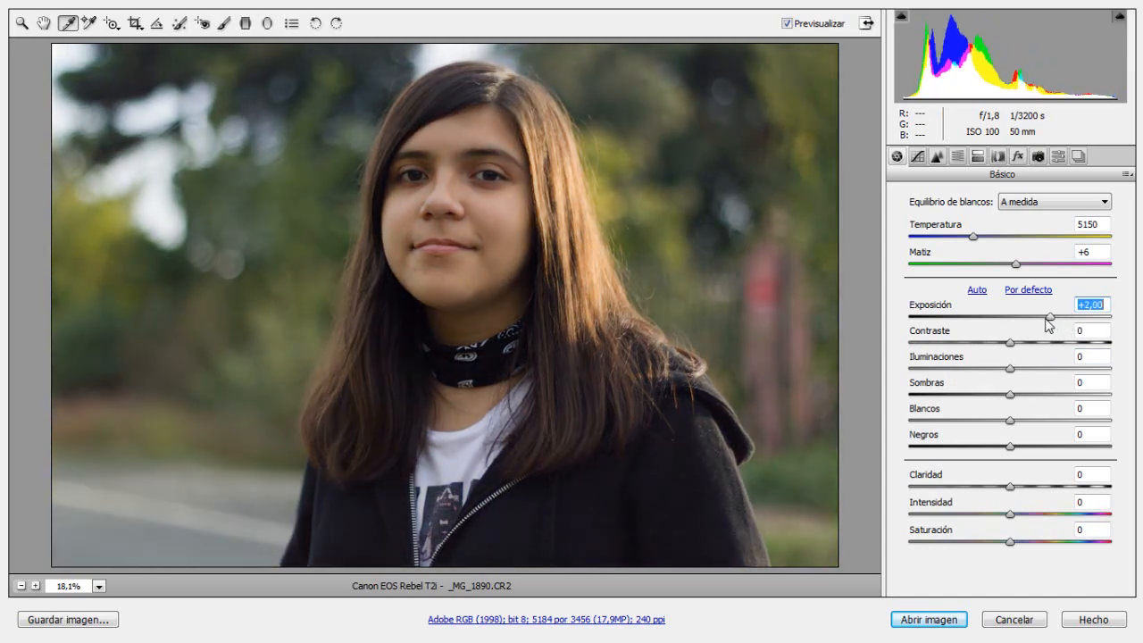
left_click_drag(1051, 322, 1045, 321)
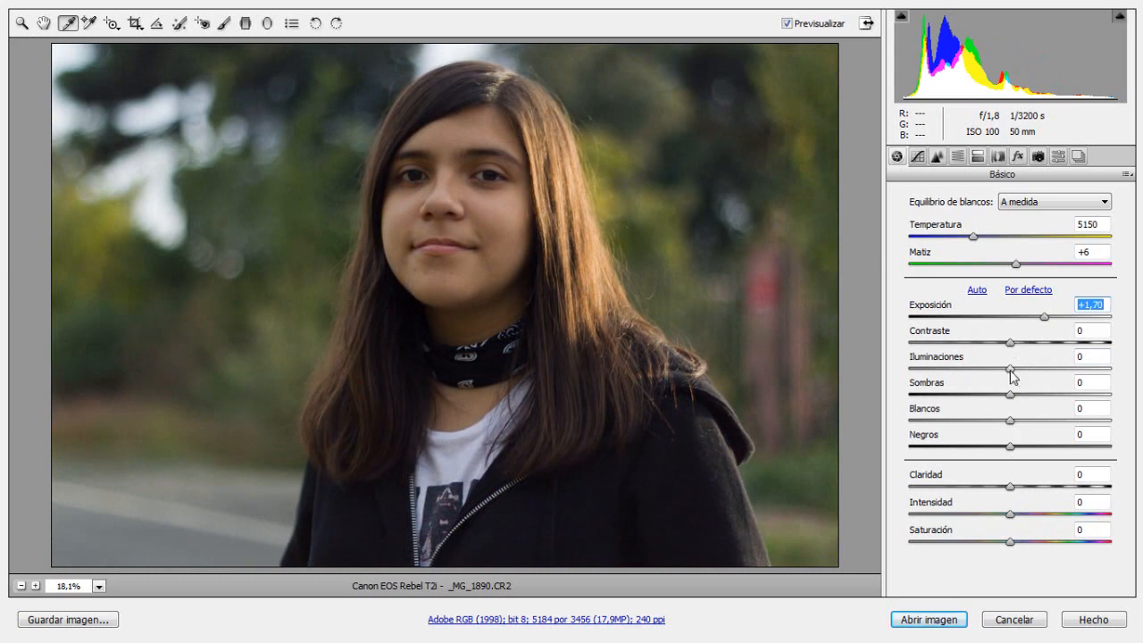
Step: Set the highlights, shadows and blacks to +1 each in the basic adjustments
mouse_move(1009, 372)
left_mouse_down()
mouse_move(913, 375)
mouse_move(1011, 370)
mouse_move(913, 375)
mouse_move(1009, 374)
mouse_move(953, 377)
mouse_move(982, 375)
mouse_move(991, 389)
mouse_move(1018, 379)
mouse_move(952, 381)
mouse_move(1111, 385)
mouse_move(937, 391)
mouse_move(1018, 390)
mouse_move(1016, 360)
left_mouse_up()
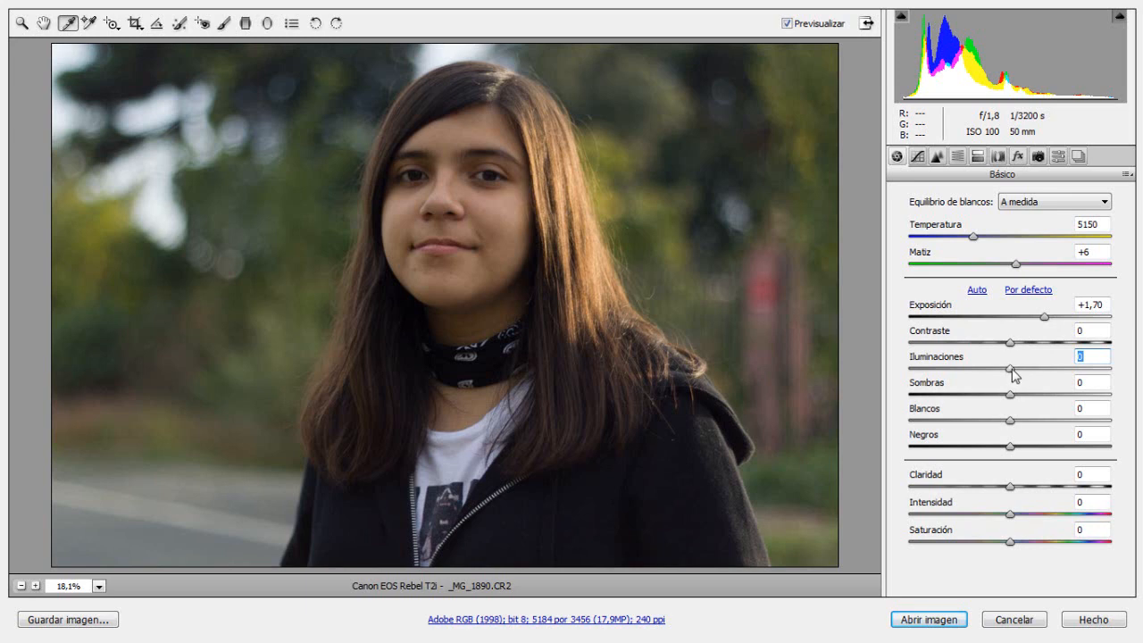
left_click_drag(1013, 368, 1012, 423)
double_click(1048, 368)
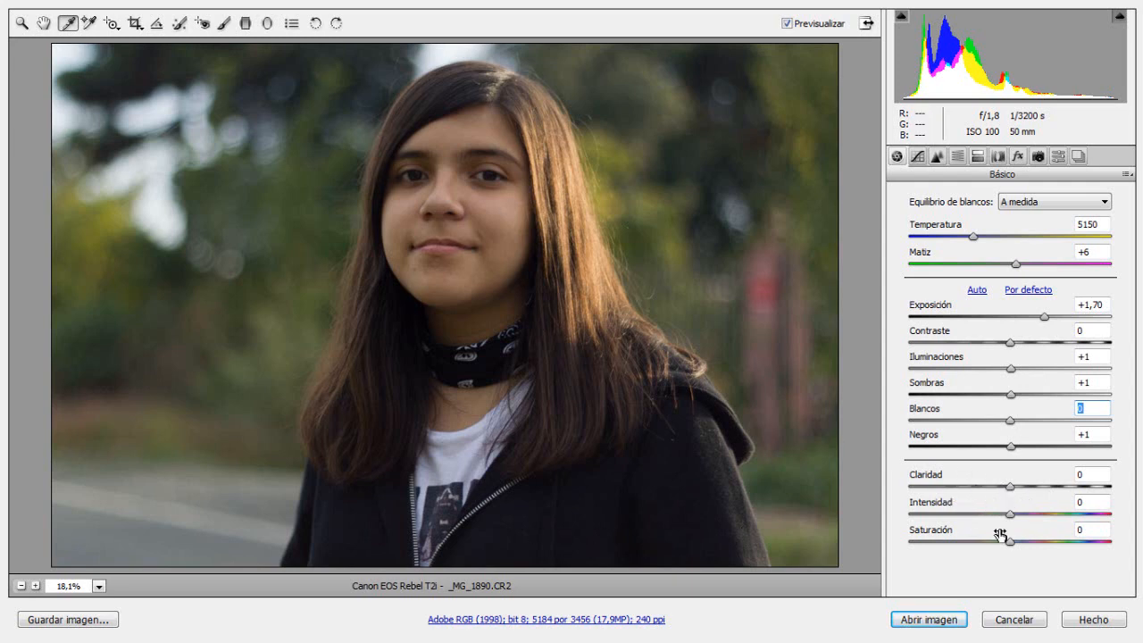
Step: Raise the portrait's vibrance (Intensidad) to +38
left_click_drag(1012, 515, 1015, 563)
key("Down")
left_click_drag(1016, 518, 1050, 525)
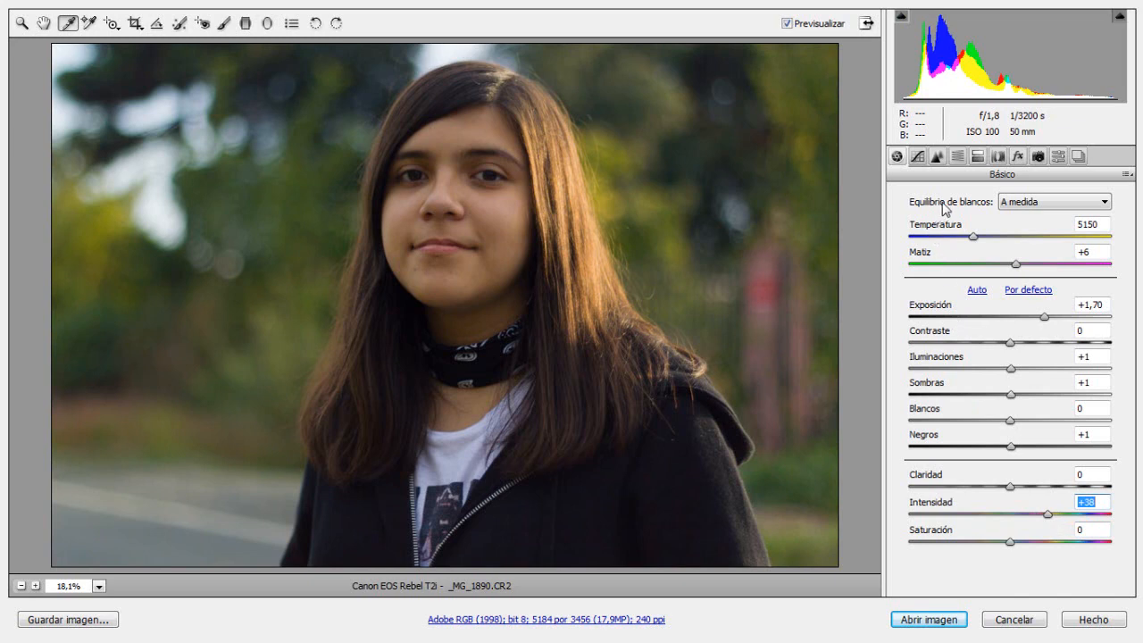
Step: Review the tone curve and the sharpening and noise reduction settings, and inspect the face and hair at several magnifications
left_click(917, 158)
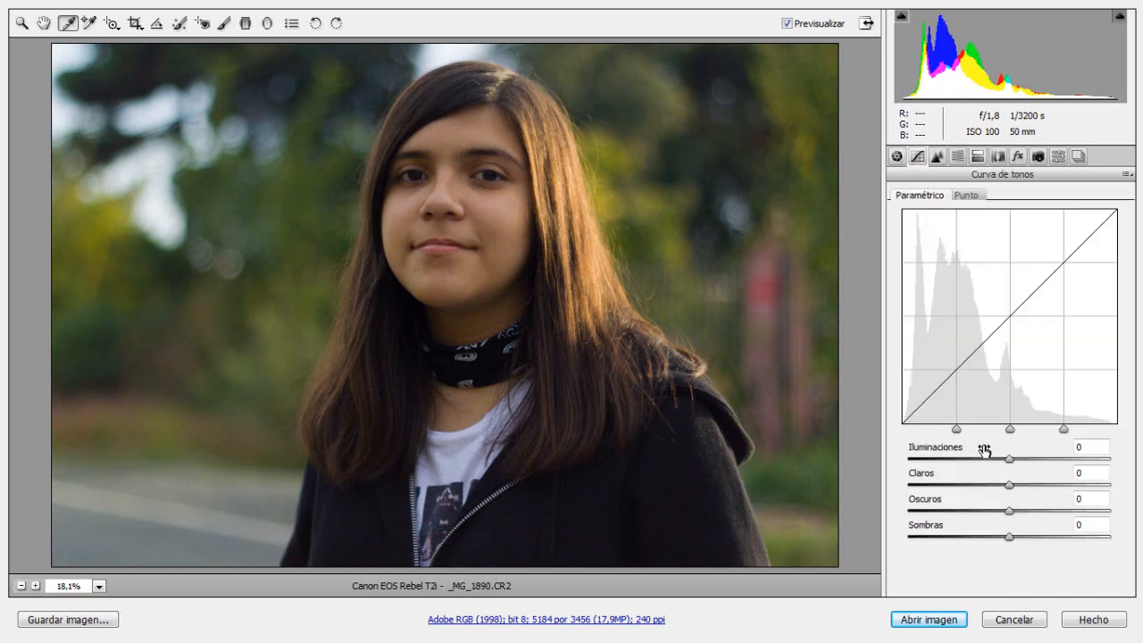
left_click(938, 157)
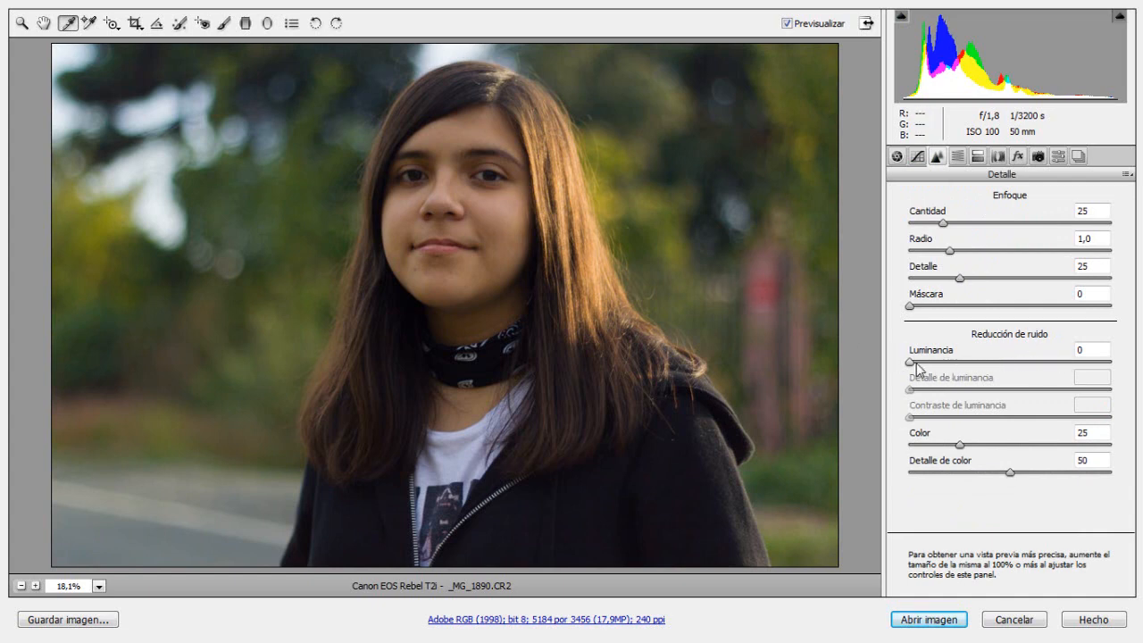
left_click(582, 286, "ctrl")
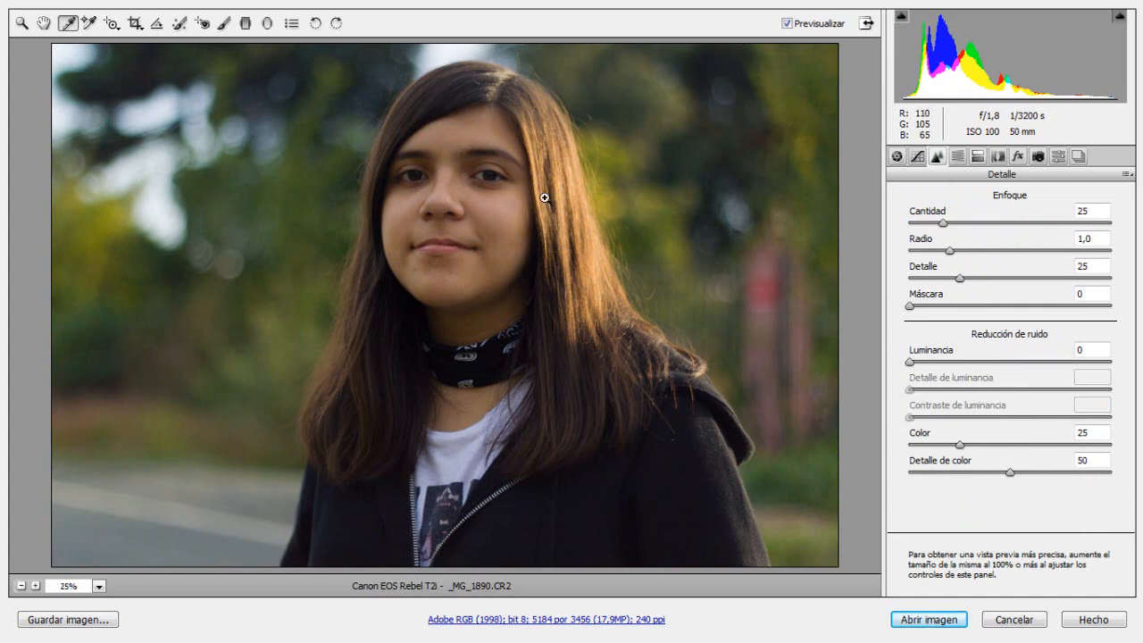
left_click(410, 236, "ctrl")
left_click(422, 250, "ctrl")
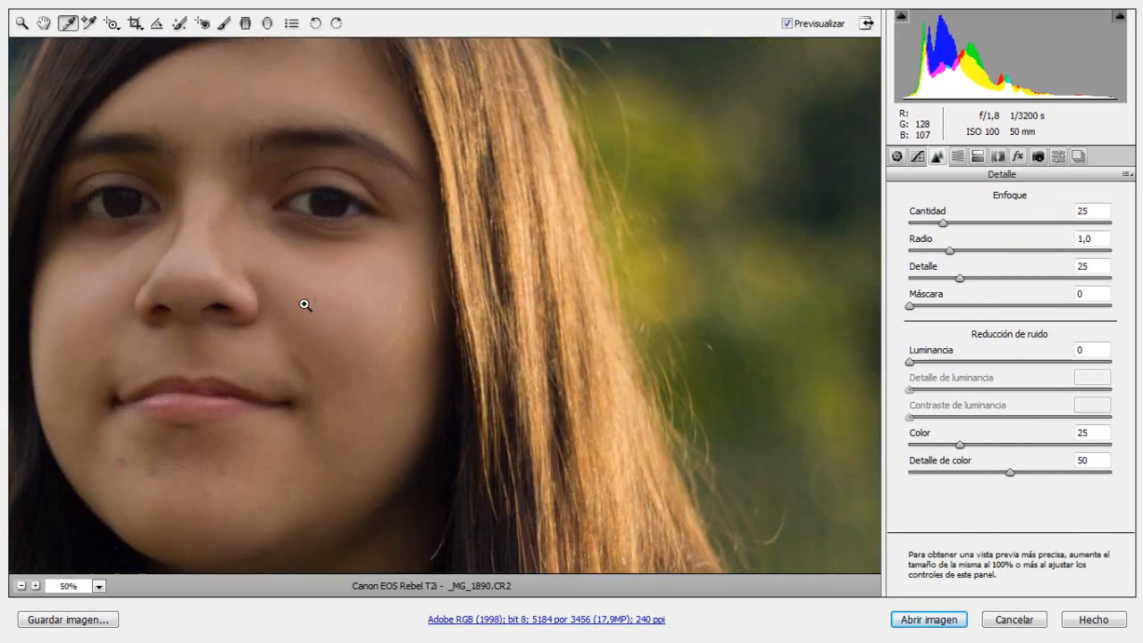
left_click(383, 334, "ctrl")
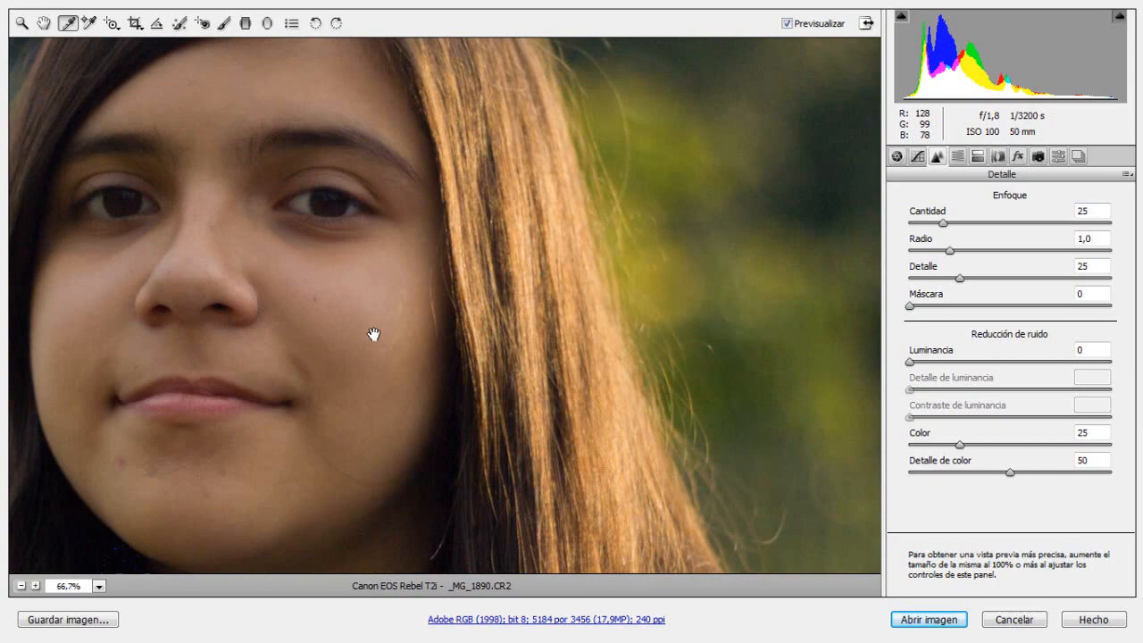
left_click(372, 319, "ctrl+alt")
left_click(483, 339, "ctrl+alt")
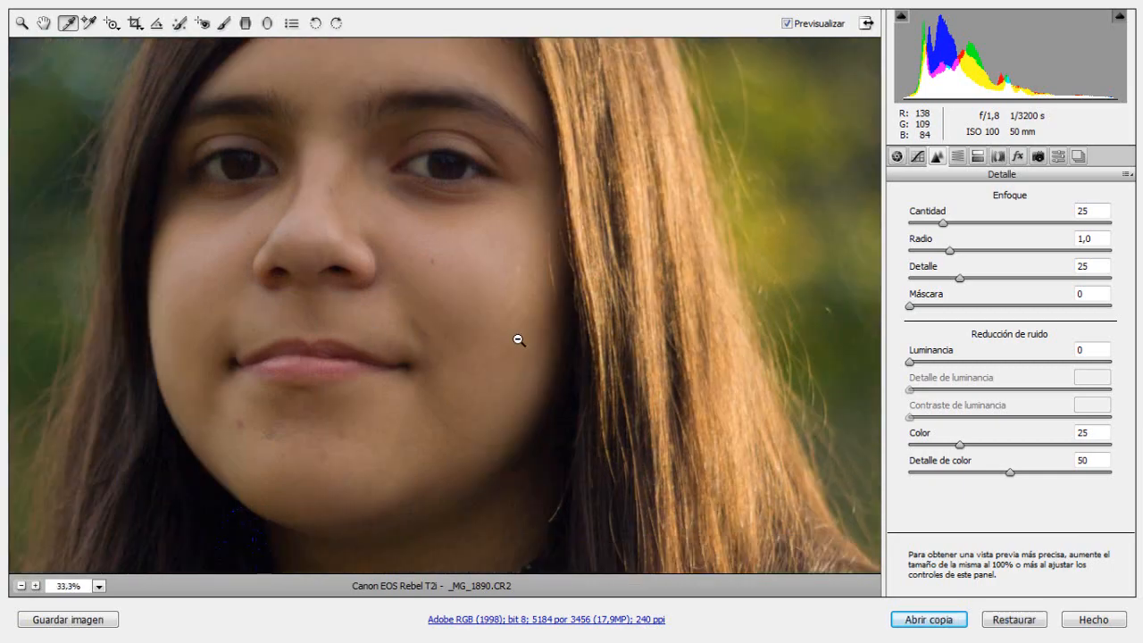
left_click(517, 339, "ctrl+alt")
left_click(482, 342, "ctrl+alt")
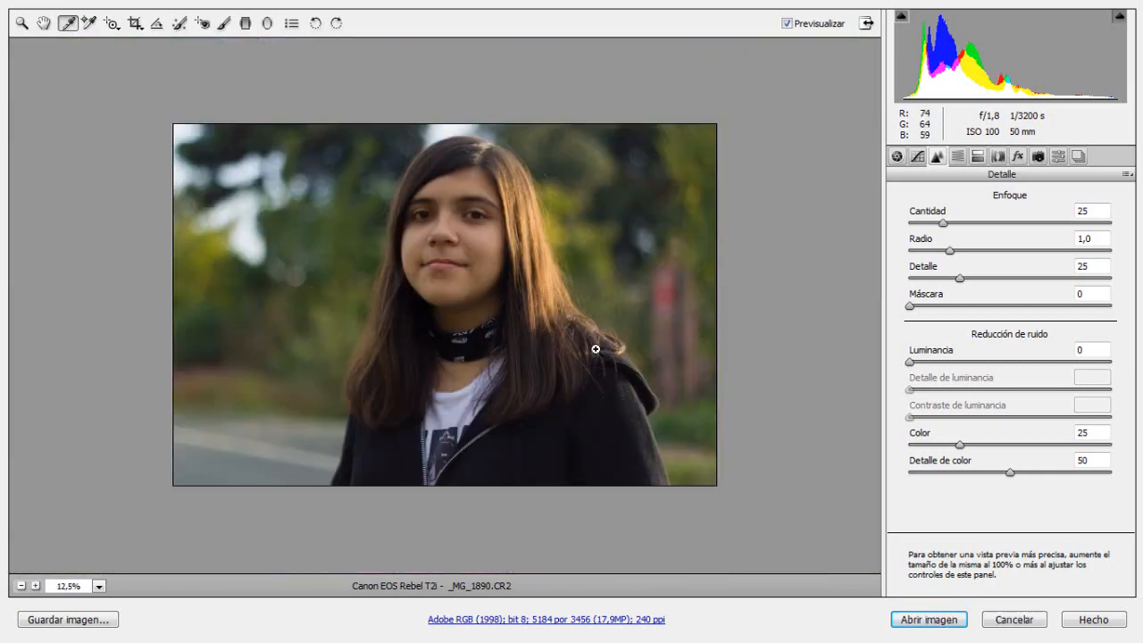
left_click(567, 336, "ctrl")
left_click(615, 437, "ctrl+alt")
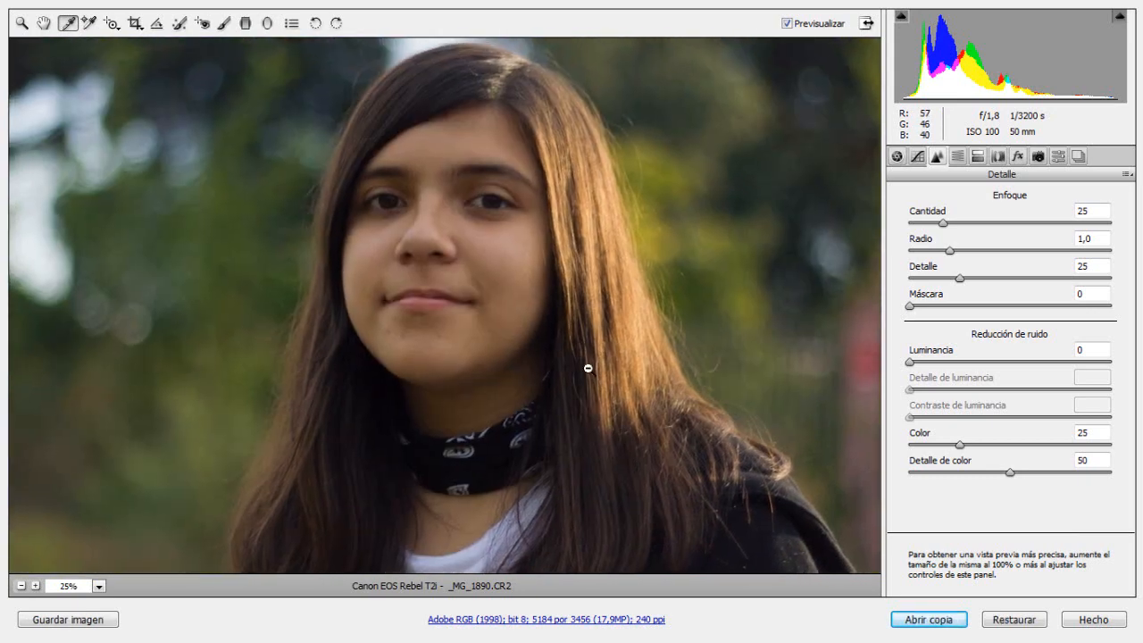
Step: Review the HSL luminance, saturation and hue settings, and check the basic adjustments with the whole portrait in view
left_click(590, 357, "ctrl+alt")
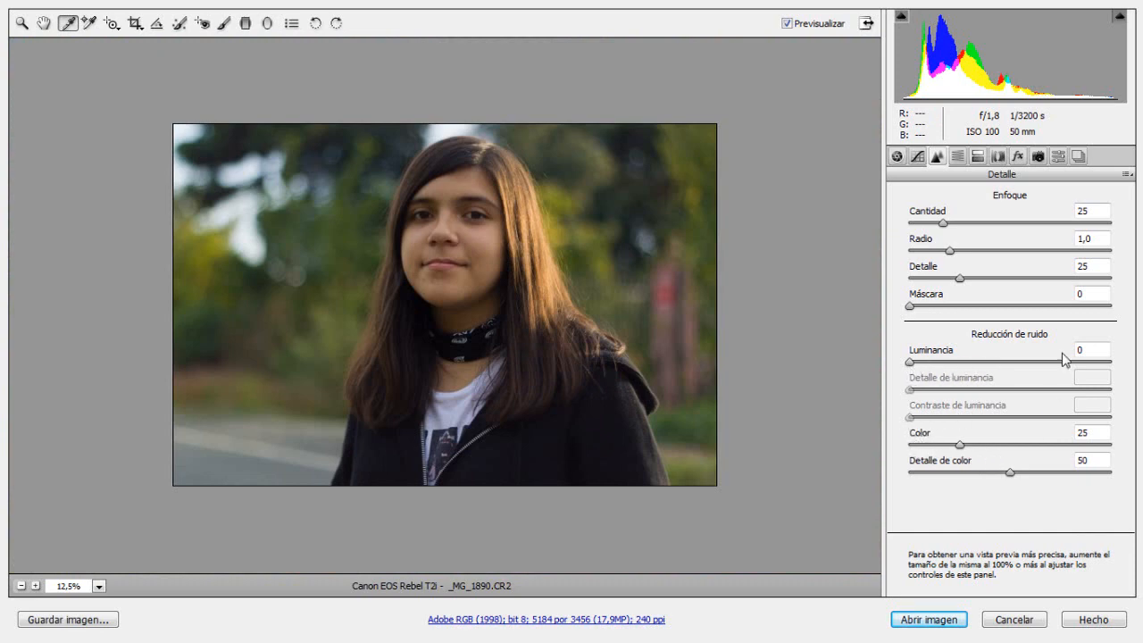
left_click(958, 157)
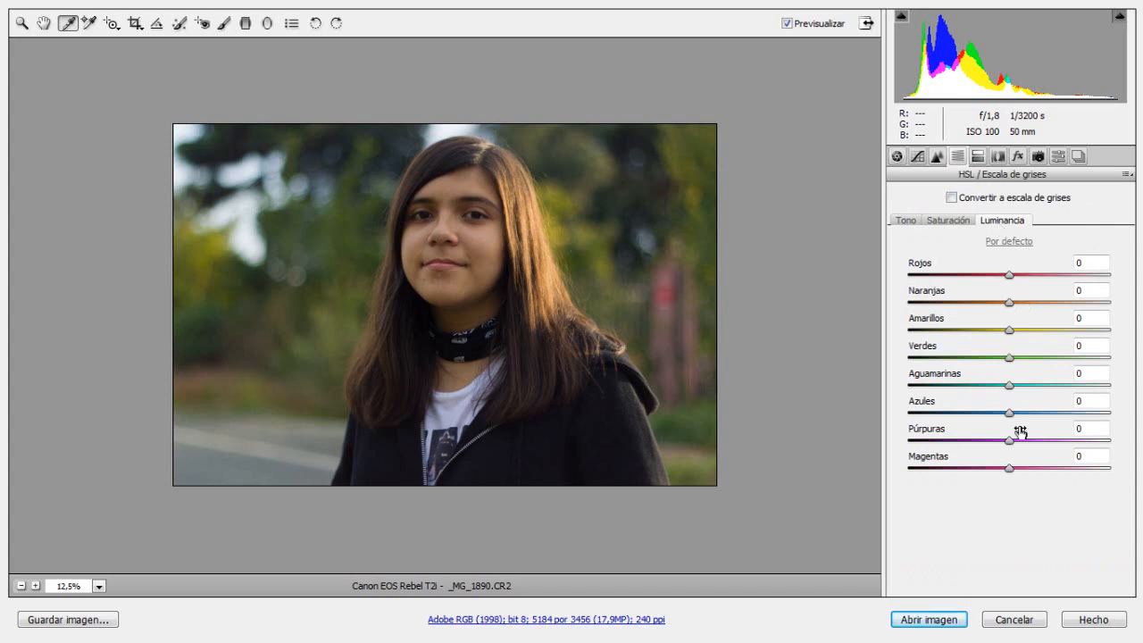
left_click(948, 223)
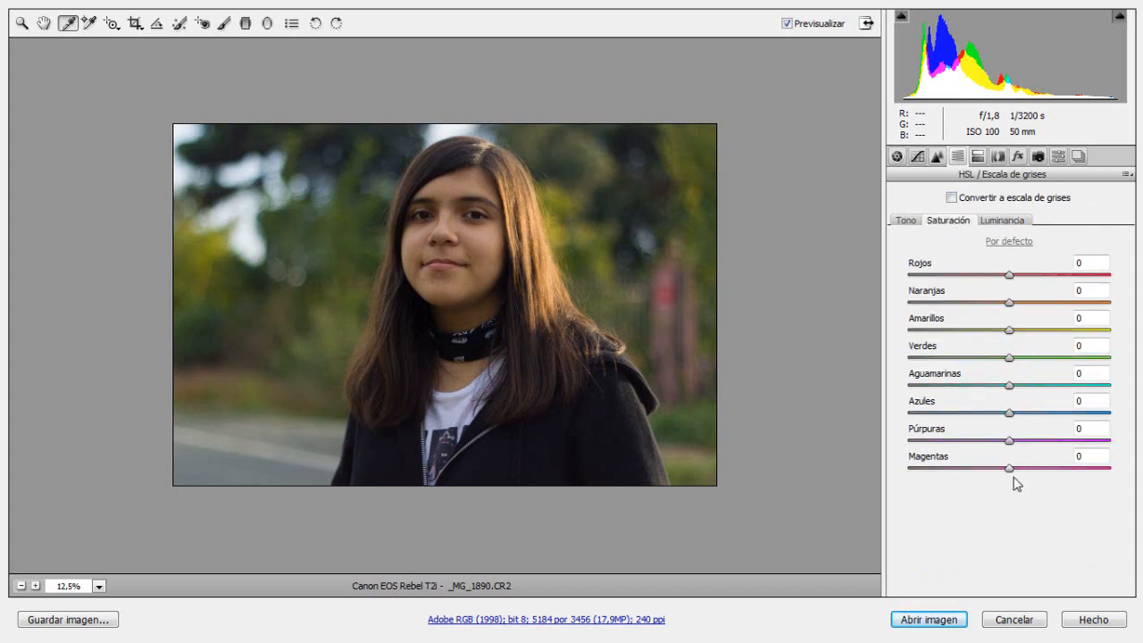
left_click(906, 221)
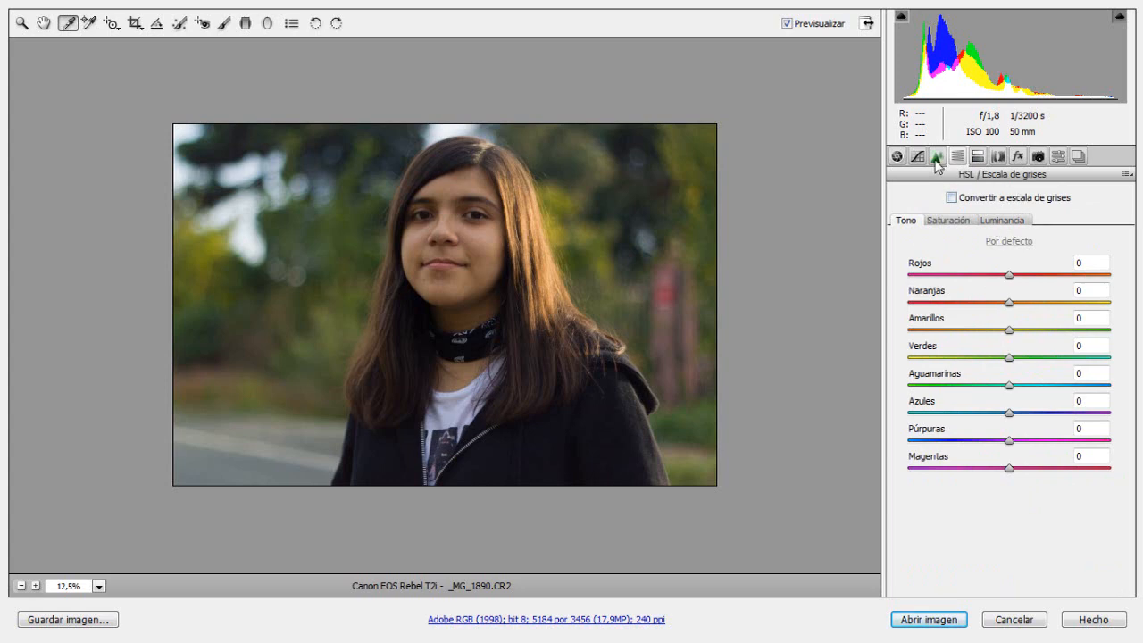
left_click(897, 156)
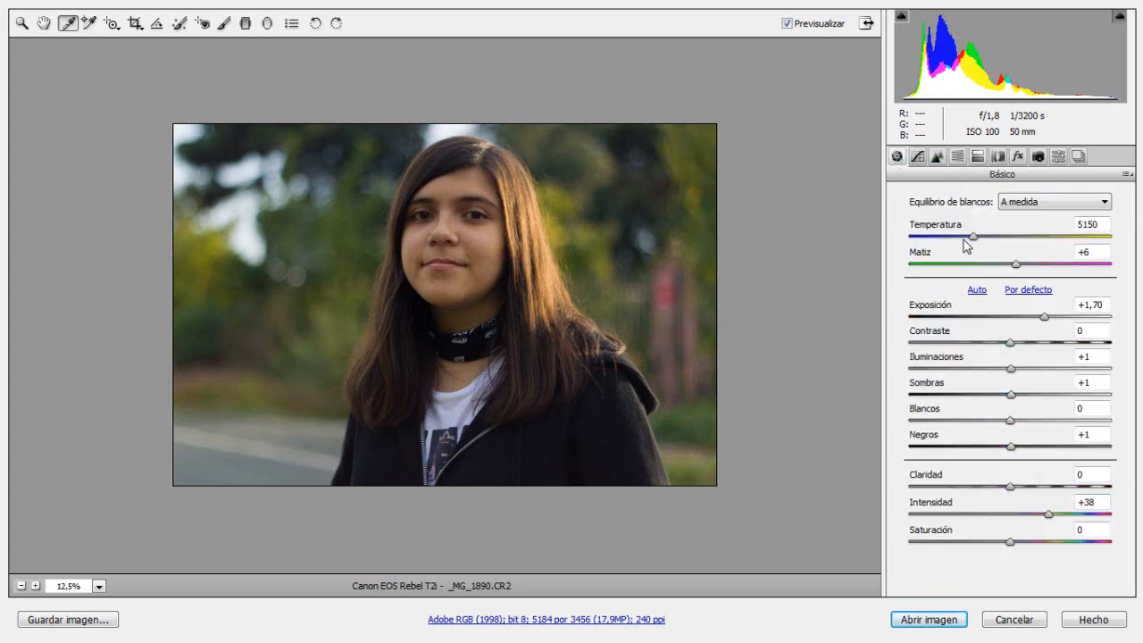
Step: Shift the tone curve's shadow divider slightly toward the dark end and set the curve's shadows (Sombras) to -19
left_click(917, 156)
mouse_move(956, 428)
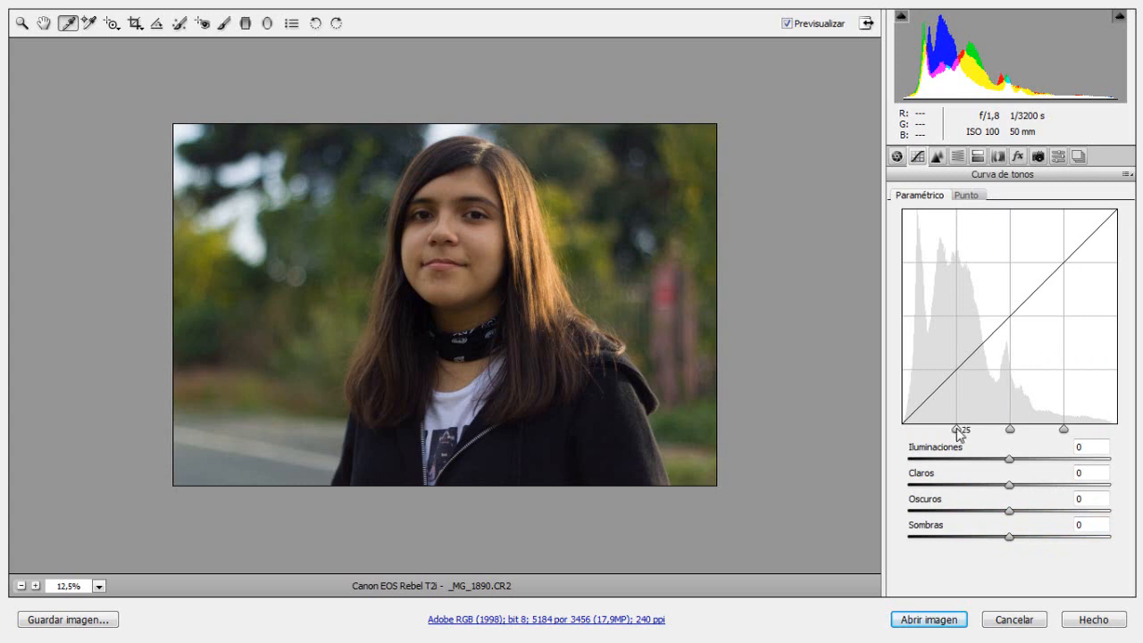
left_click_drag(957, 430, 951, 429)
left_click_drag(1009, 538, 989, 542)
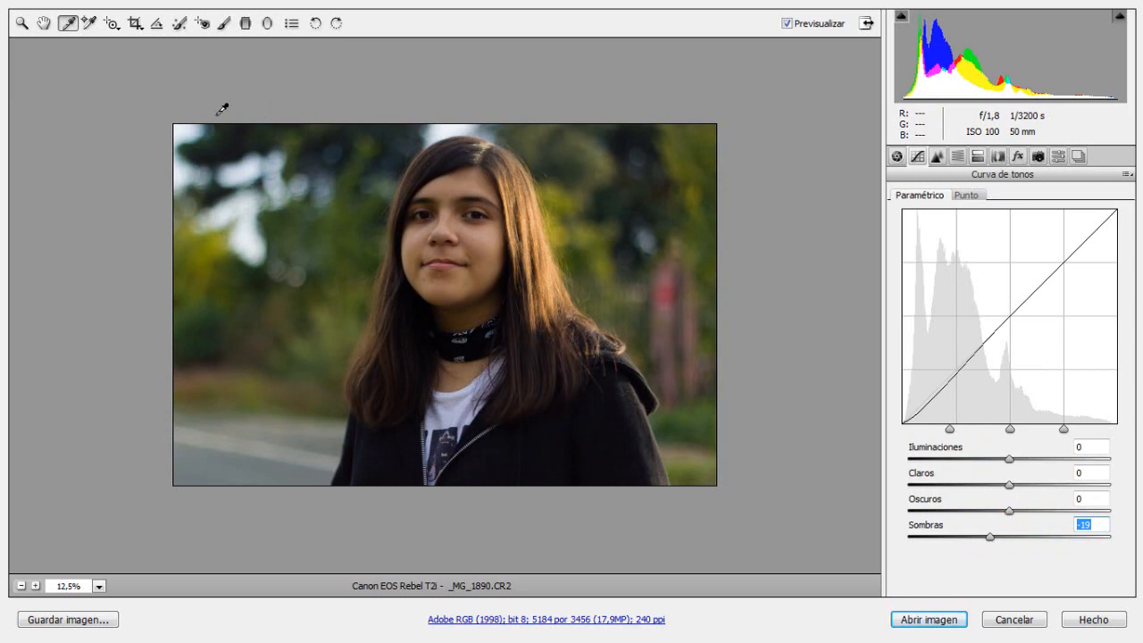
Step: Paint an adjustment brush stroke with exposure -0,05 and size 4 along the hair's edge from the crown down to the shoulder beside the road
left_click(223, 25)
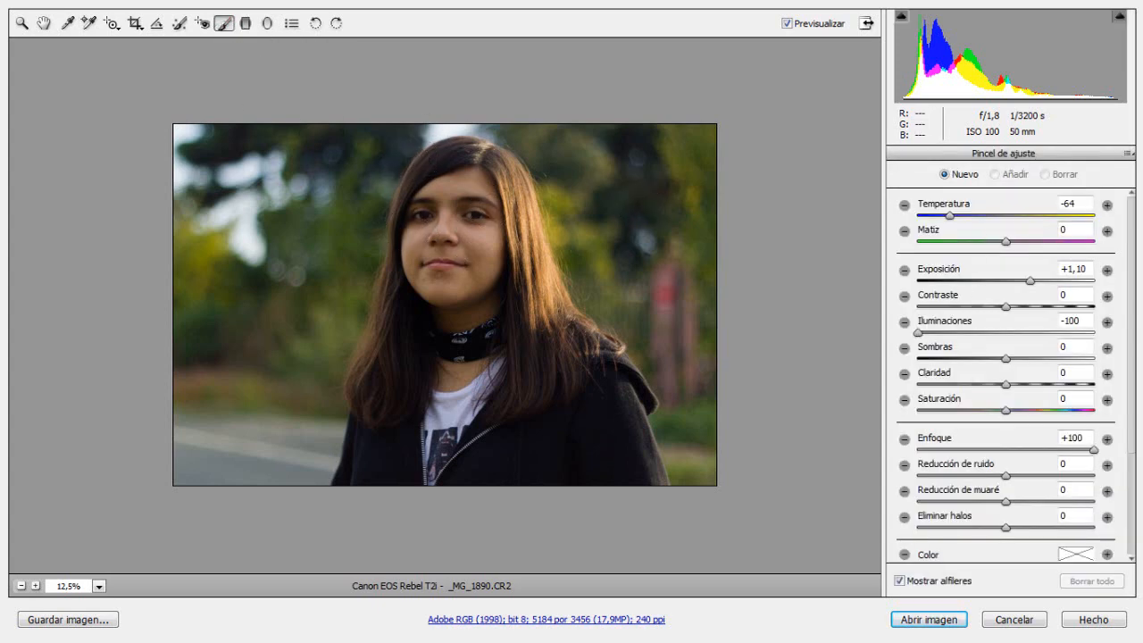
scroll(1132, 323, "down", 3)
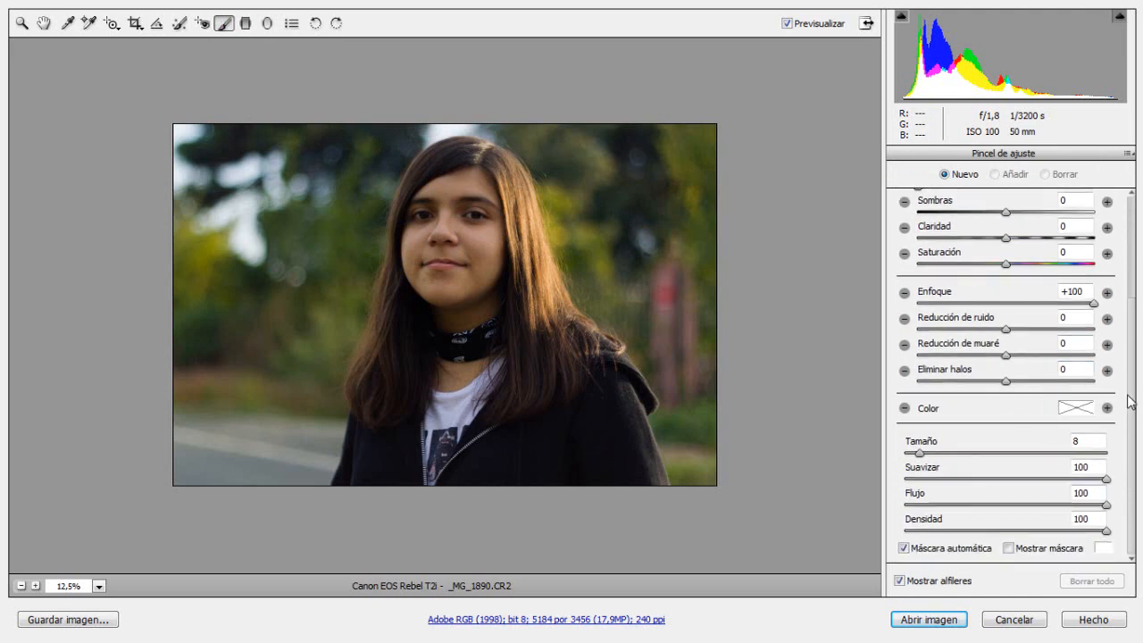
left_click_drag(1129, 401, 1131, 250)
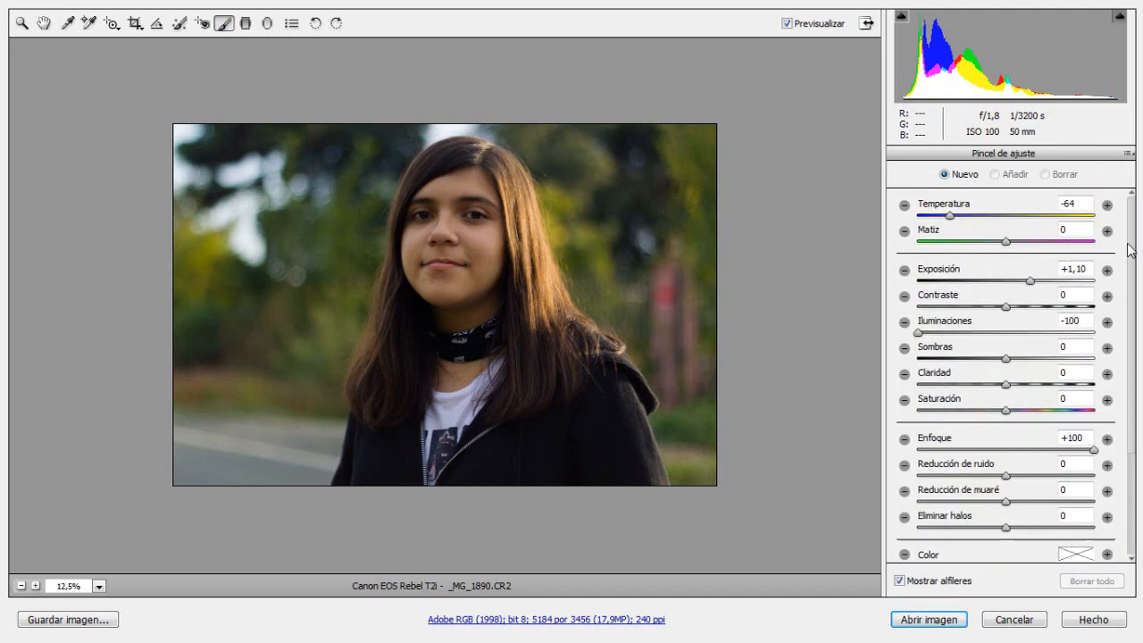
left_click_drag(1032, 281, 1007, 285)
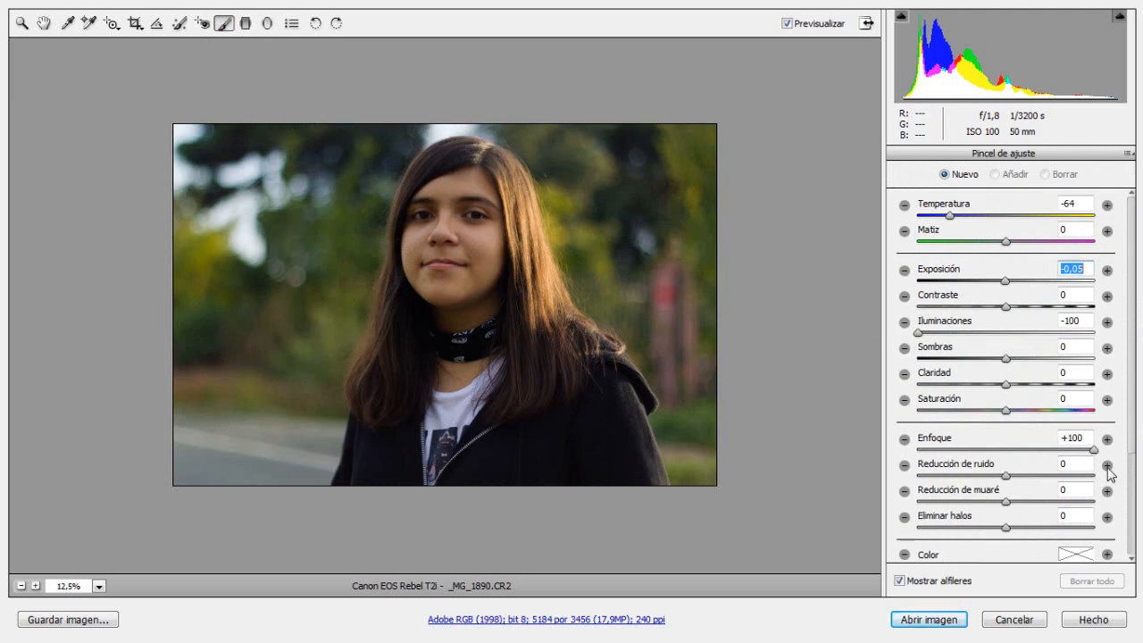
left_click_drag(1133, 441, 1140, 546)
left_click_drag(921, 453, 914, 455)
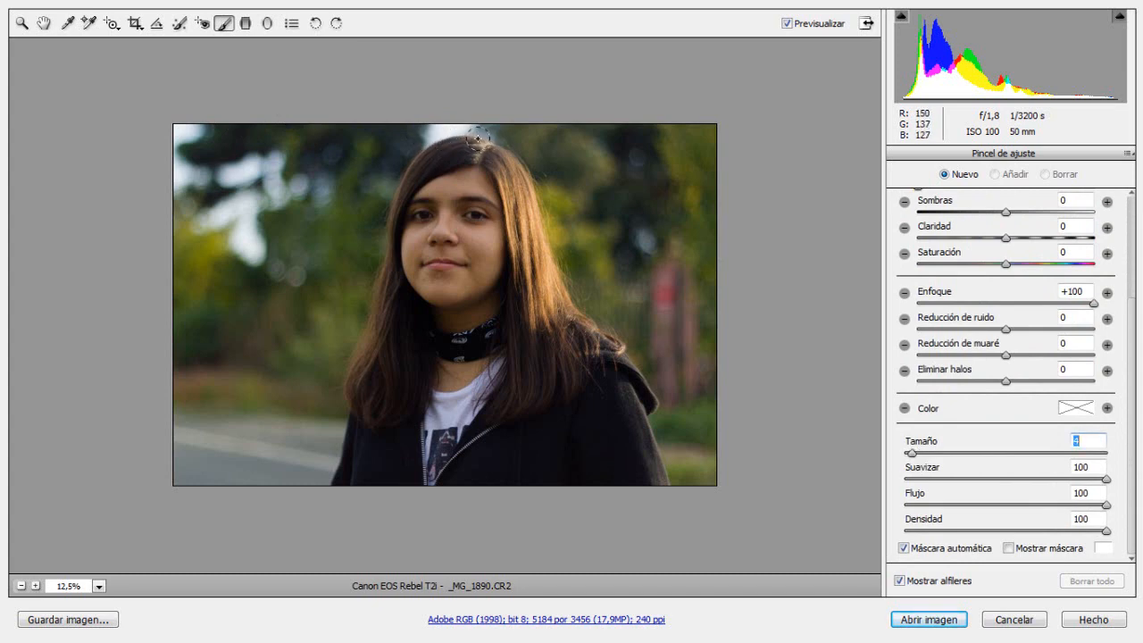
mouse_move(480, 139)
left_mouse_down()
mouse_move(420, 148)
mouse_move(395, 188)
mouse_move(361, 355)
left_mouse_up()
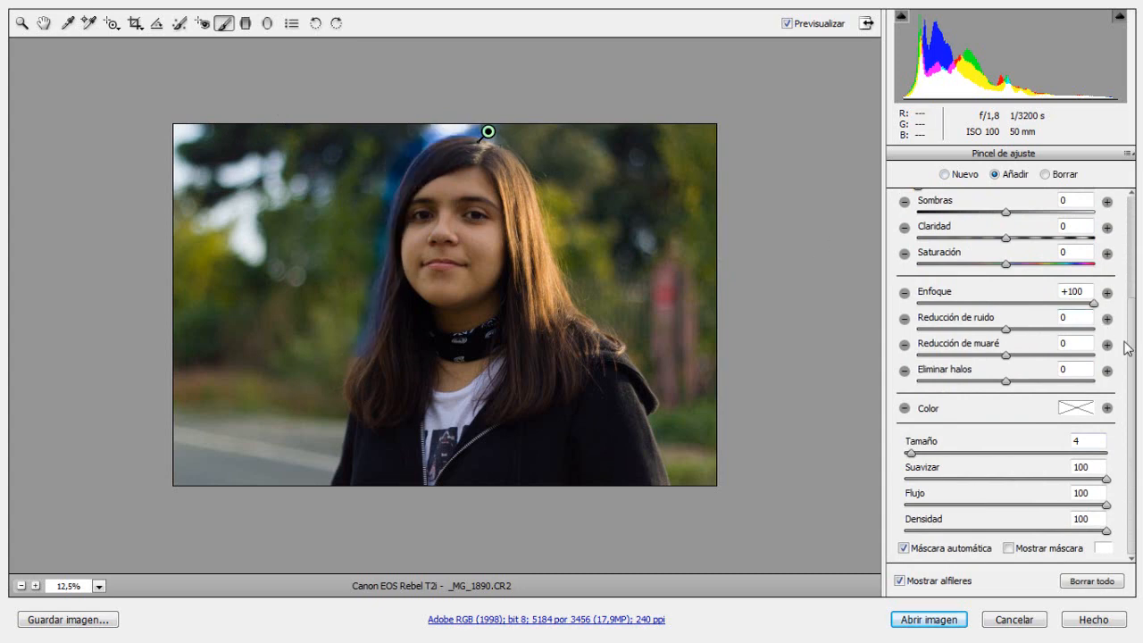
Step: Set the hair brush adjustment's temperature to +7 and exposure to +0,40, and compare the portrait with the preview off and on
left_click_drag(1129, 346, 1127, 221)
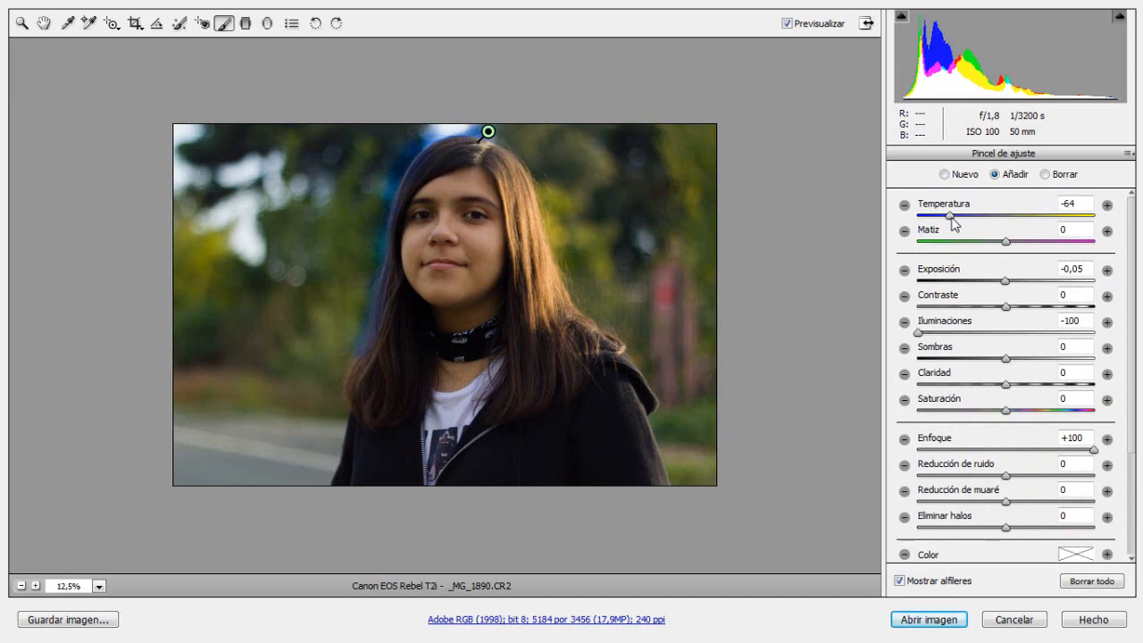
mouse_move(950, 216)
left_mouse_down()
mouse_move(1041, 223)
mouse_move(1011, 228)
left_mouse_up()
left_click(1005, 282)
left_click_drag(1006, 282, 1015, 283)
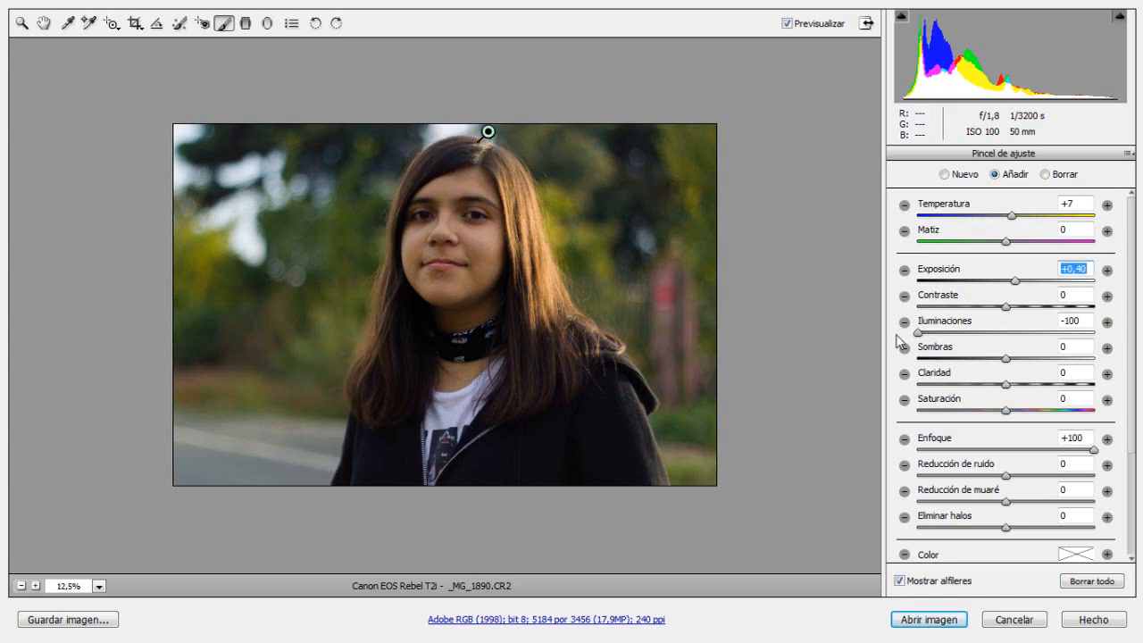
left_click(788, 24)
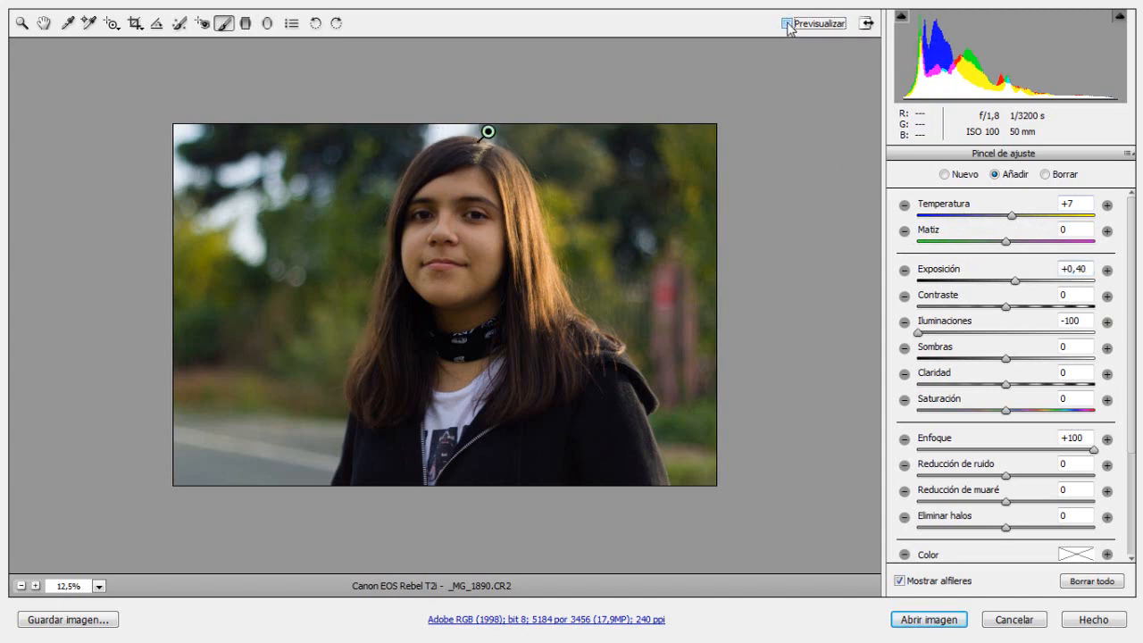
left_click(788, 24)
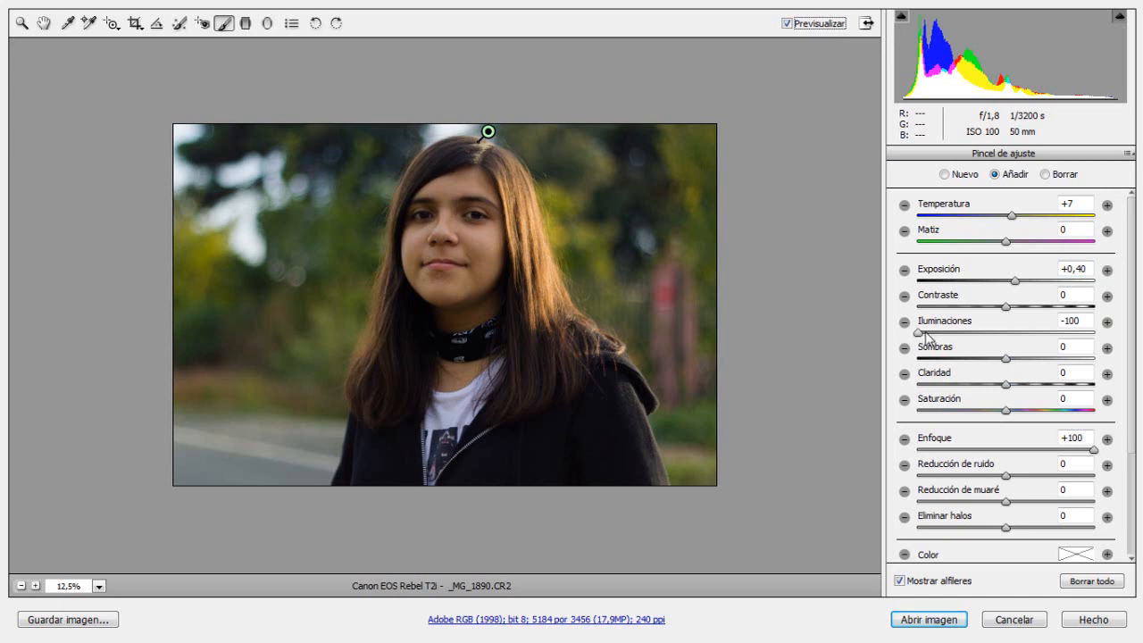
Step: Set the brush adjustment's highlights (Iluminaciones) to +19 and temperature to +15, and compare the result using the preview toggle
left_click_drag(918, 332, 1022, 330)
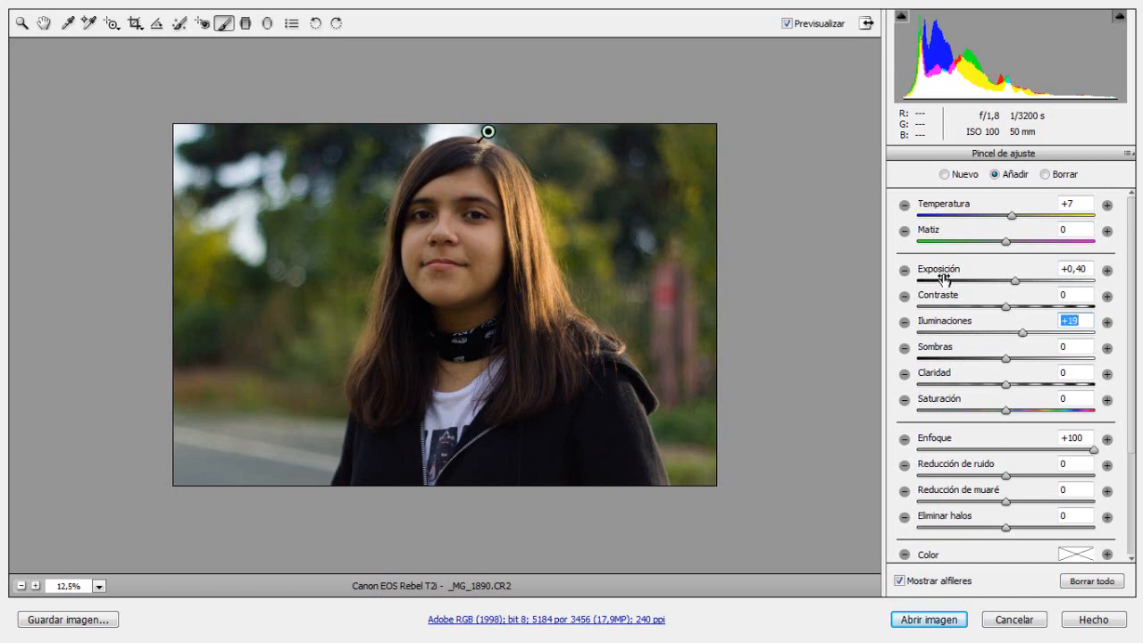
left_click(1012, 216)
left_click_drag(1012, 216, 1019, 217)
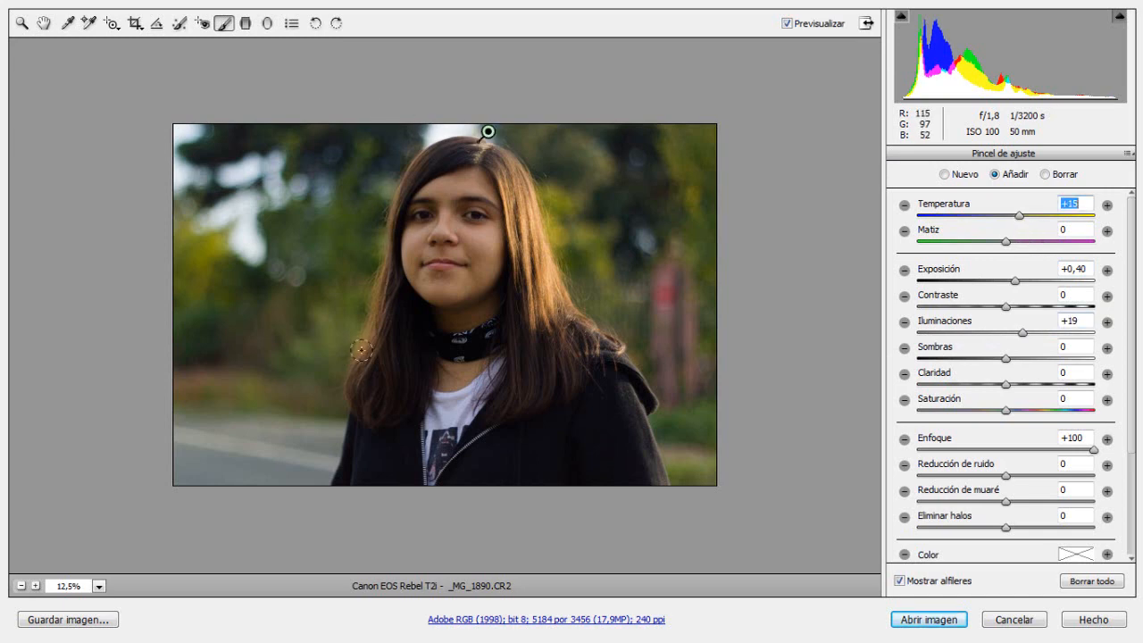
left_click(788, 24)
left_click(788, 24)
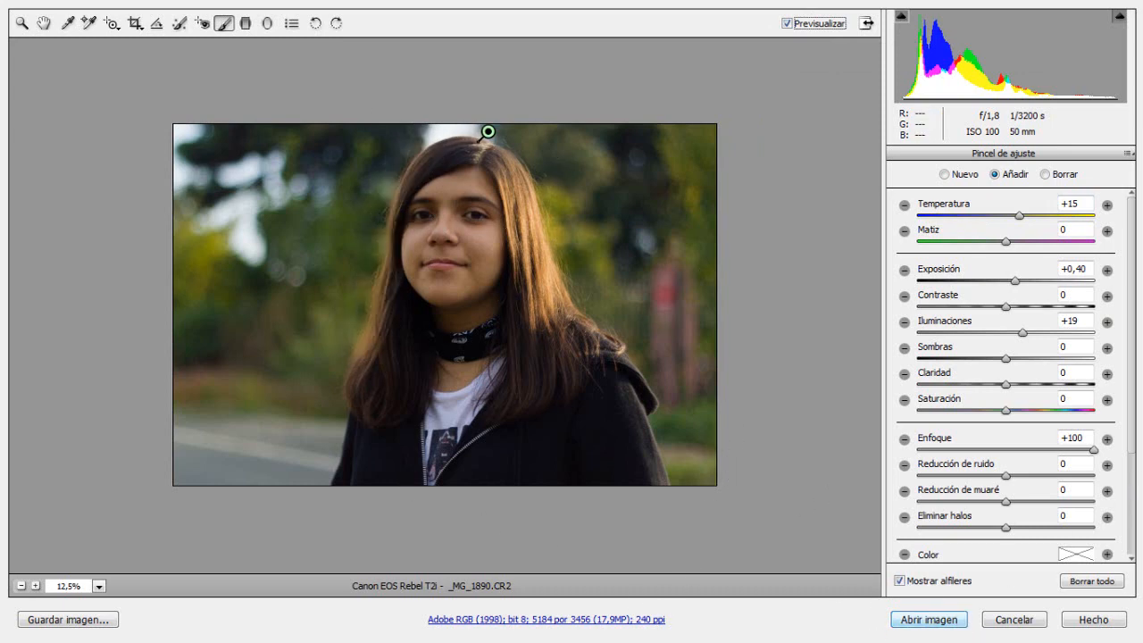
Step: Open the developed portrait in Photoshop, along with the coastal village image IMG_2397-1170x550.jpg from the montaje-claudita folder
left_click(902, 620)
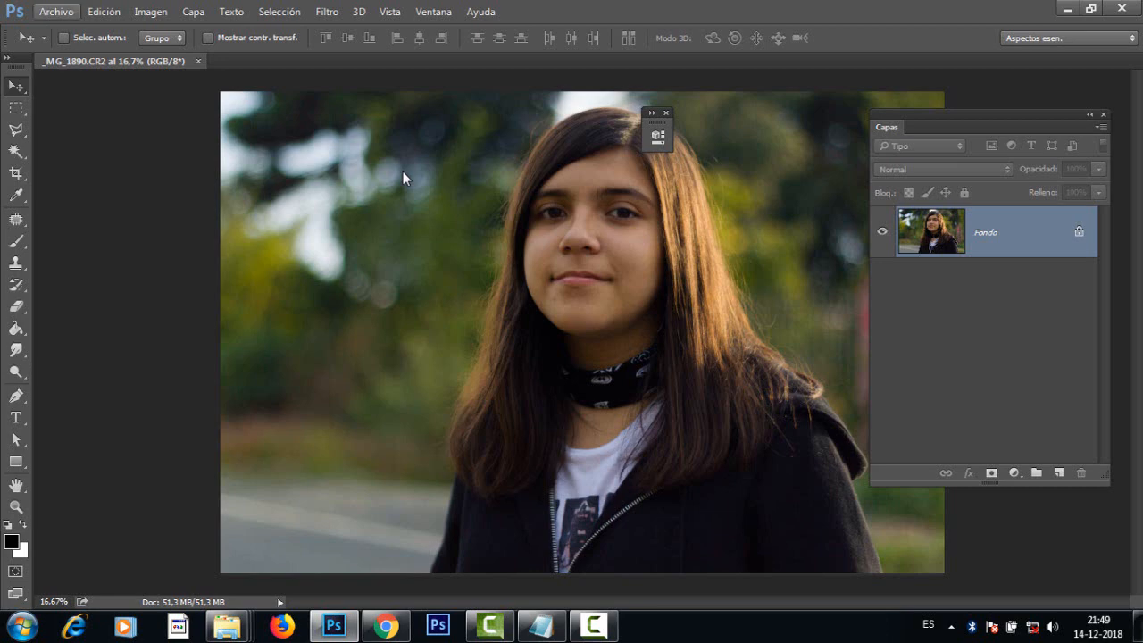
left_click(56, 11)
left_click(64, 45)
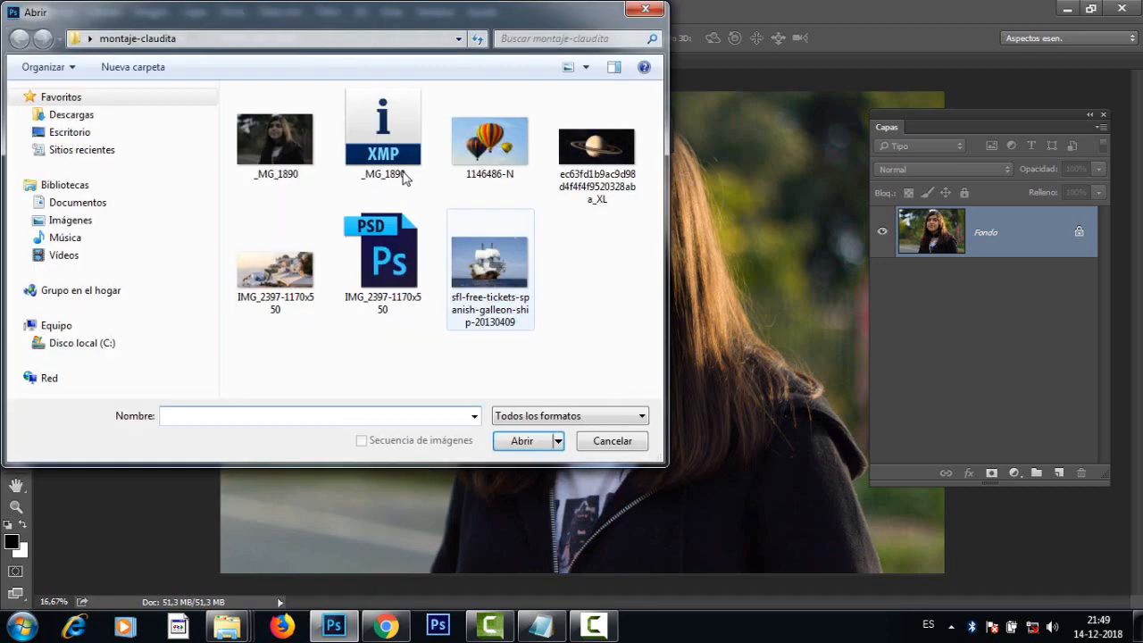
left_click(275, 268)
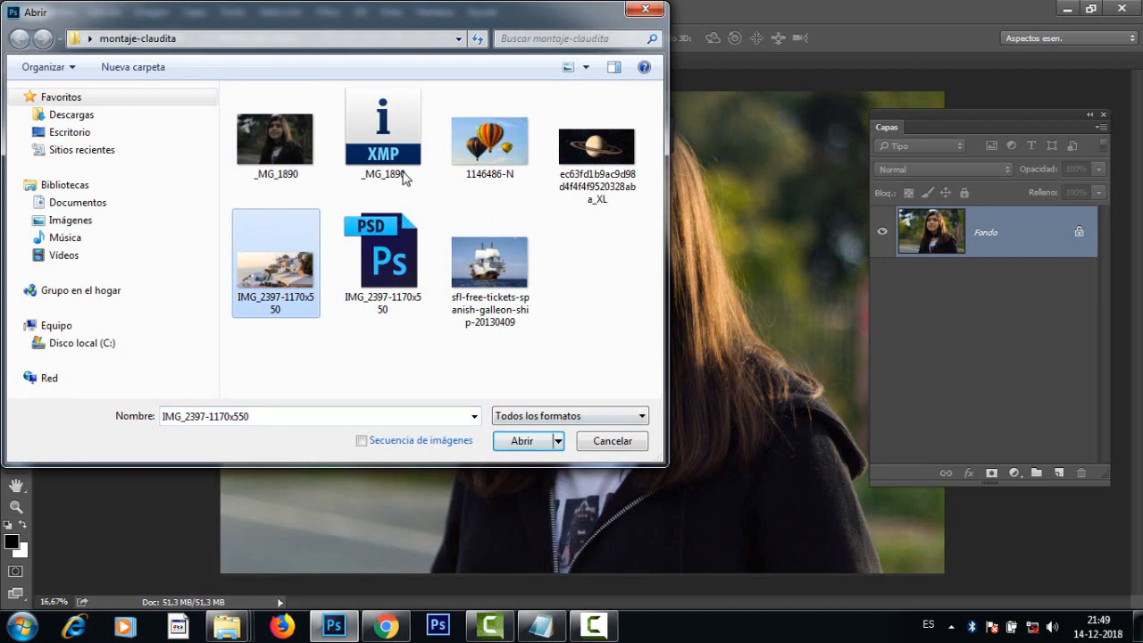
left_click(523, 441)
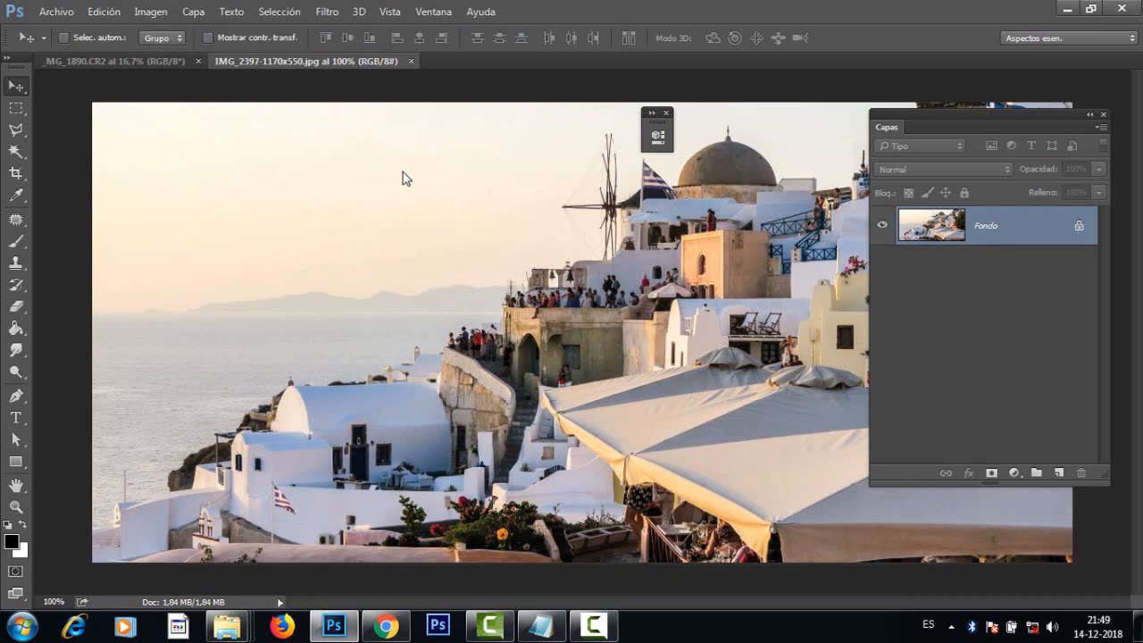
Step: Compare the portrait's light and color with those of the coastal village image
key("ctrl+Tab")
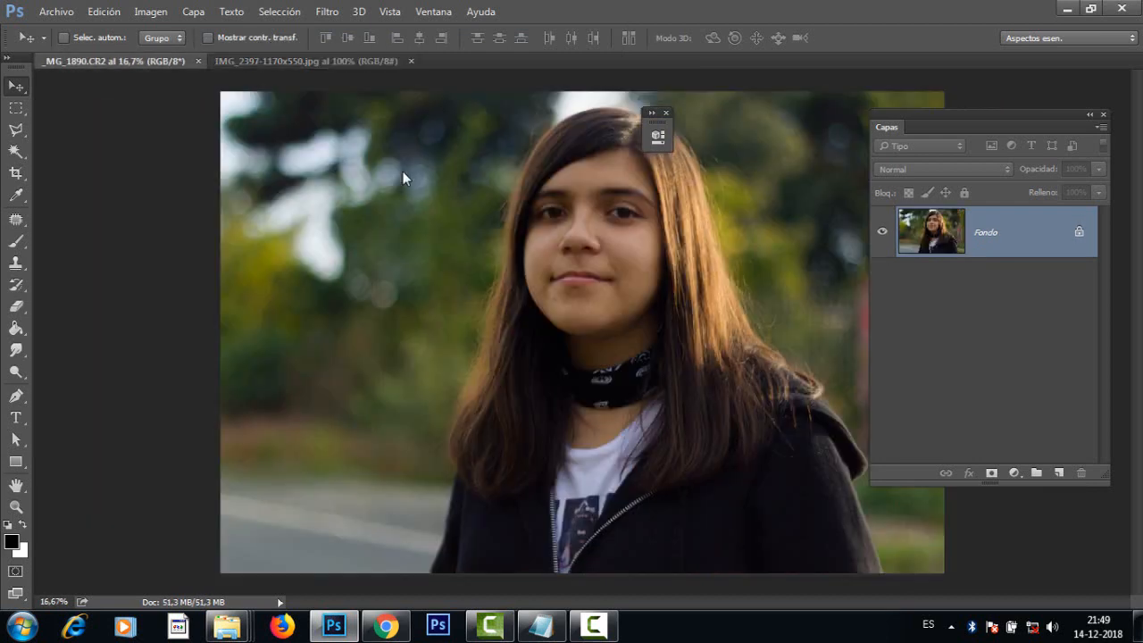
key("ctrl+Tab")
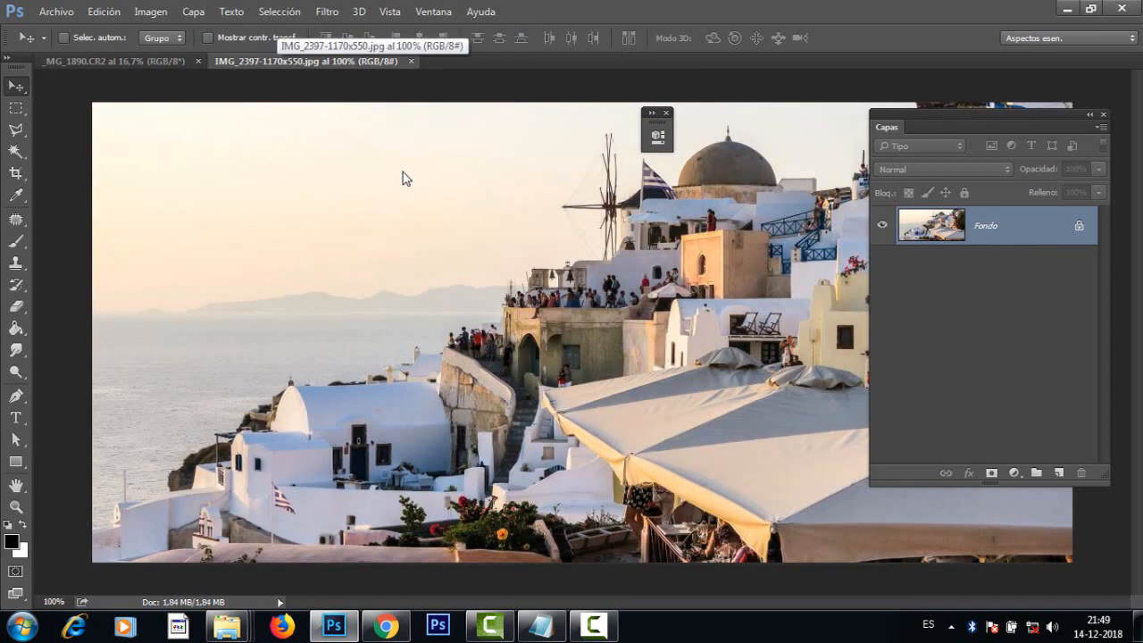
key("ctrl+Tab")
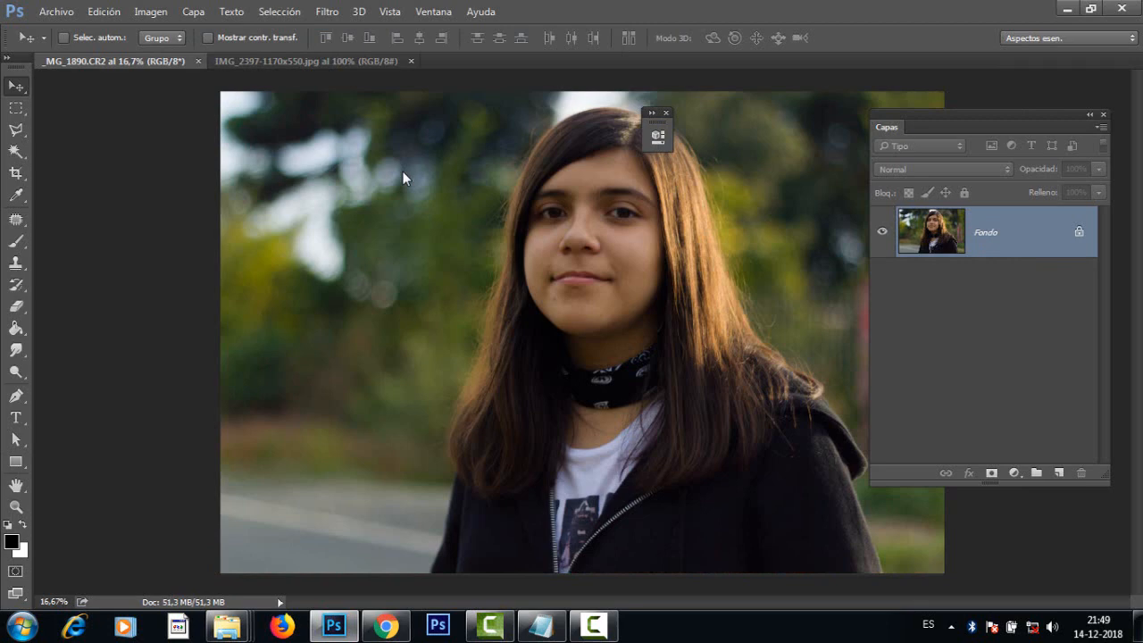
key("ctrl+Tab")
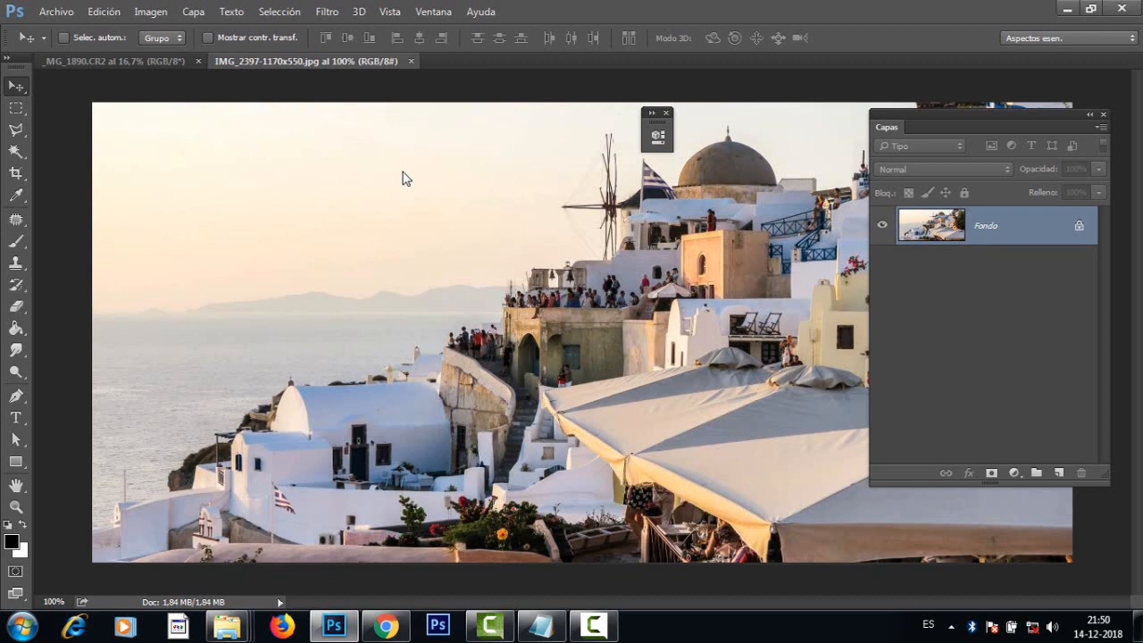
Step: Move the layers panel clear of the village image's upper corner and compare the village again with the portrait
mouse_move(983, 114)
left_mouse_down()
mouse_move(1029, 344)
mouse_move(988, 187)
left_mouse_up()
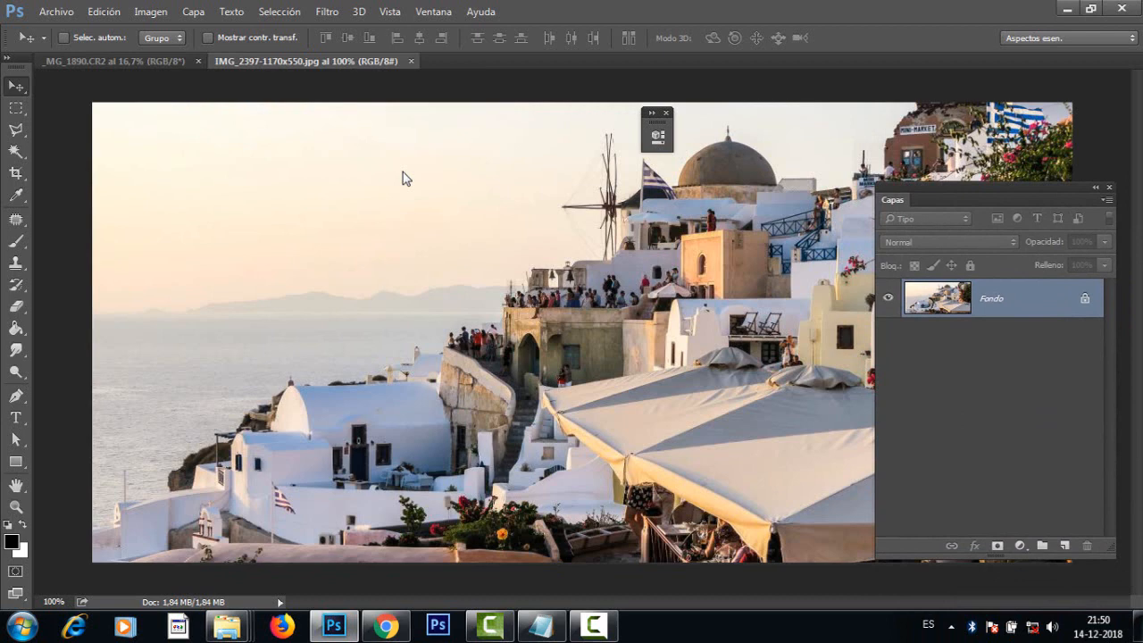
mouse_move(988, 188)
left_mouse_down()
mouse_move(1006, 486)
mouse_move(938, 193)
left_mouse_up()
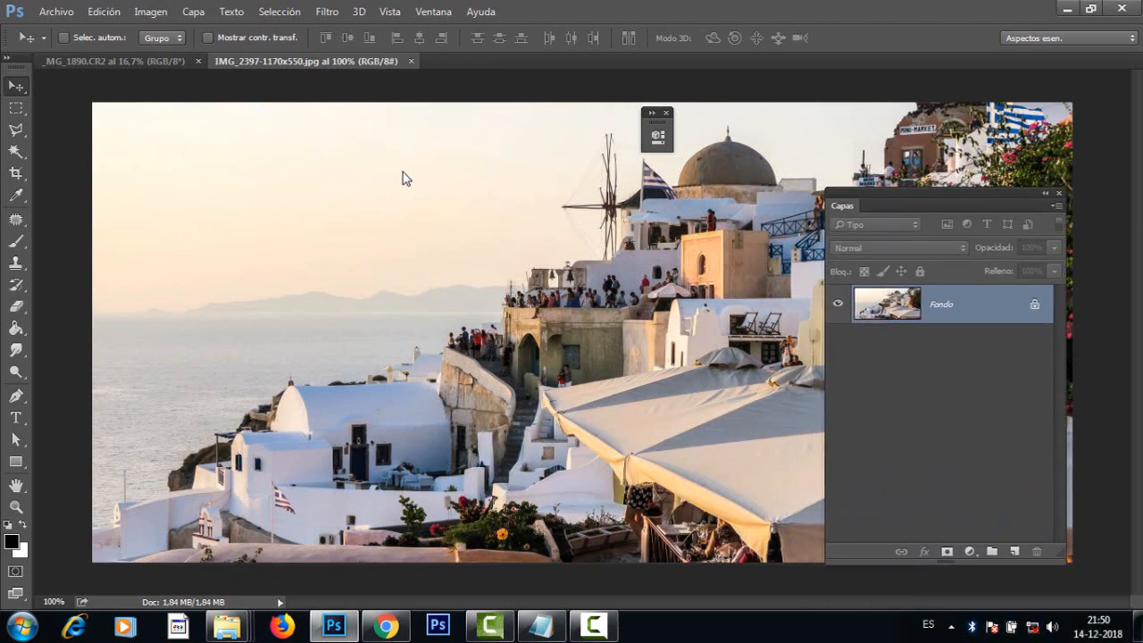
key("ctrl+Tab")
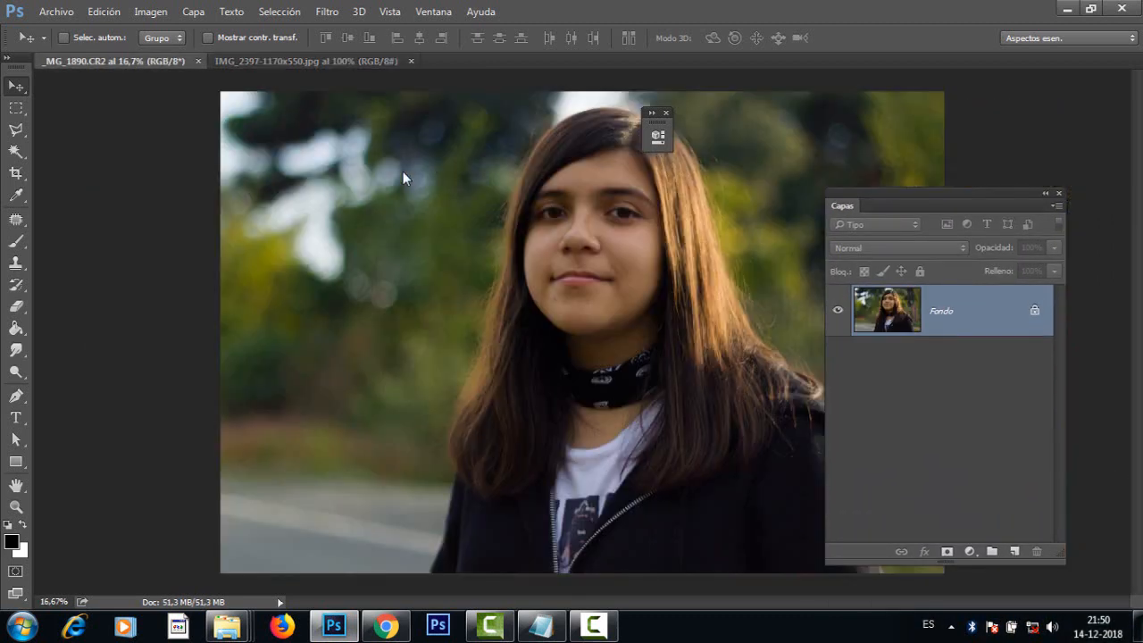
key("ctrl+Tab")
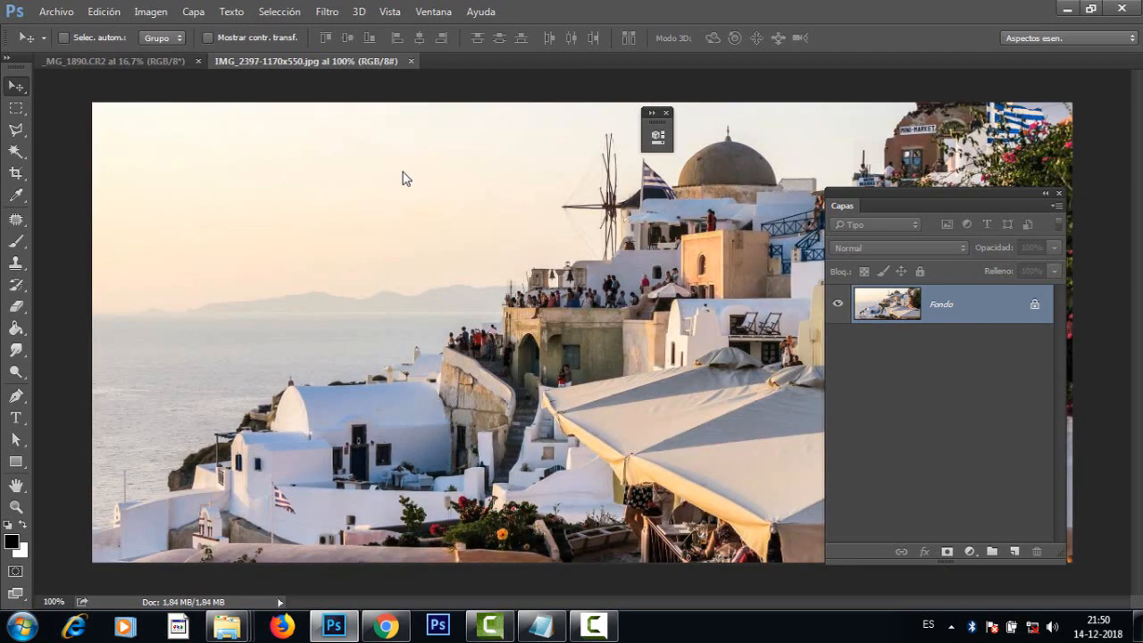
Step: Return to the portrait, activate the Quick Selection tool, close the small floating panel and move the layers panel clear of the girl
key("ctrl+Tab")
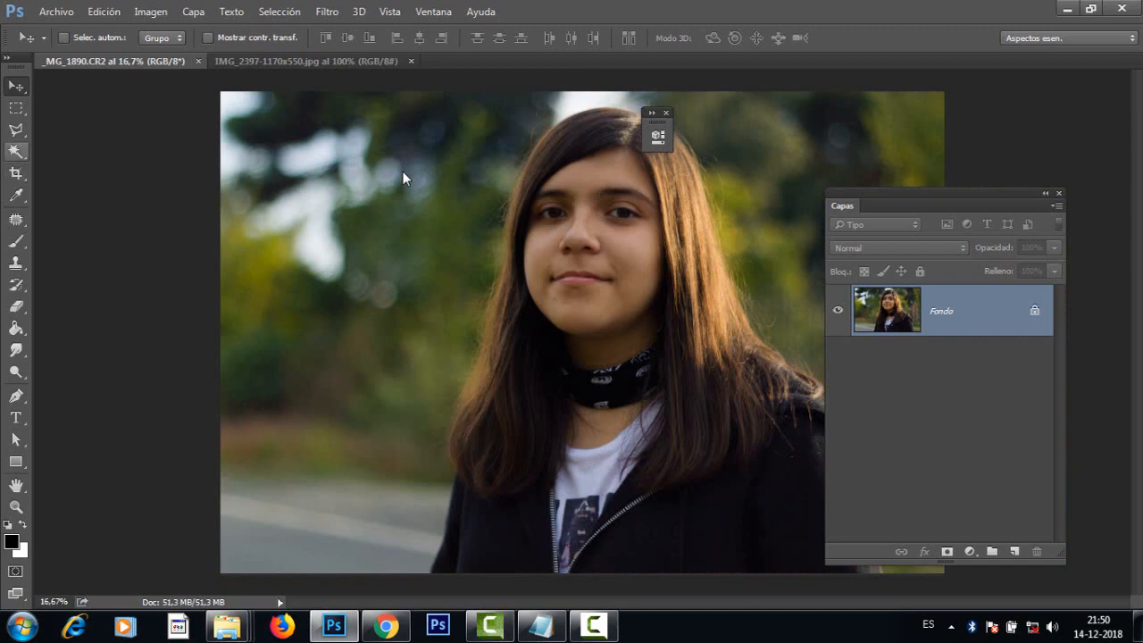
key("w")
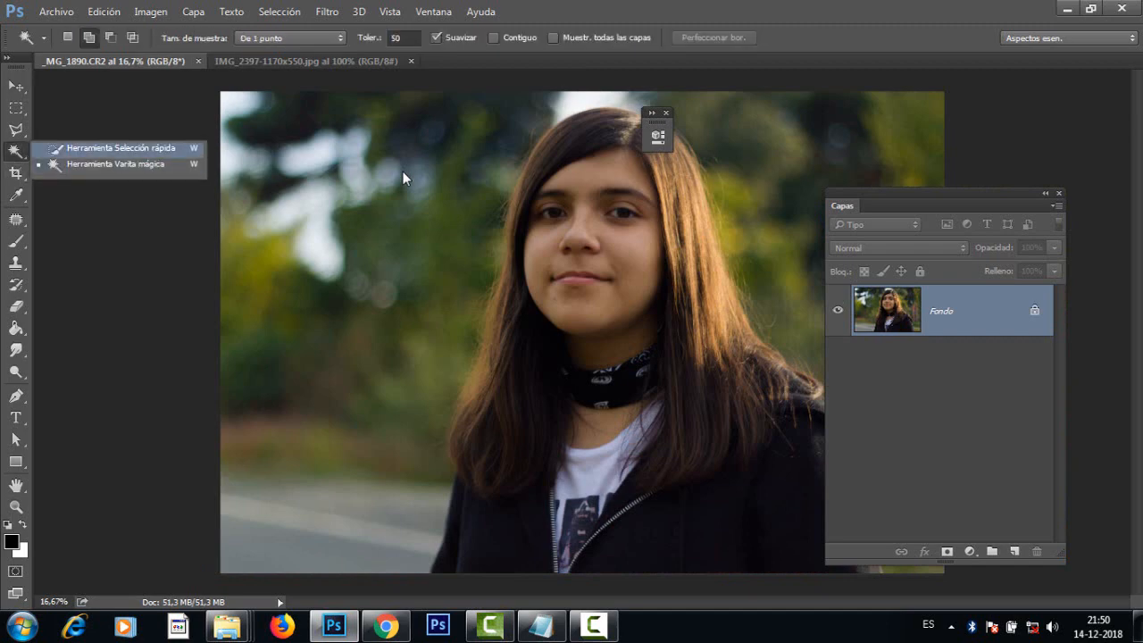
key("shift+w")
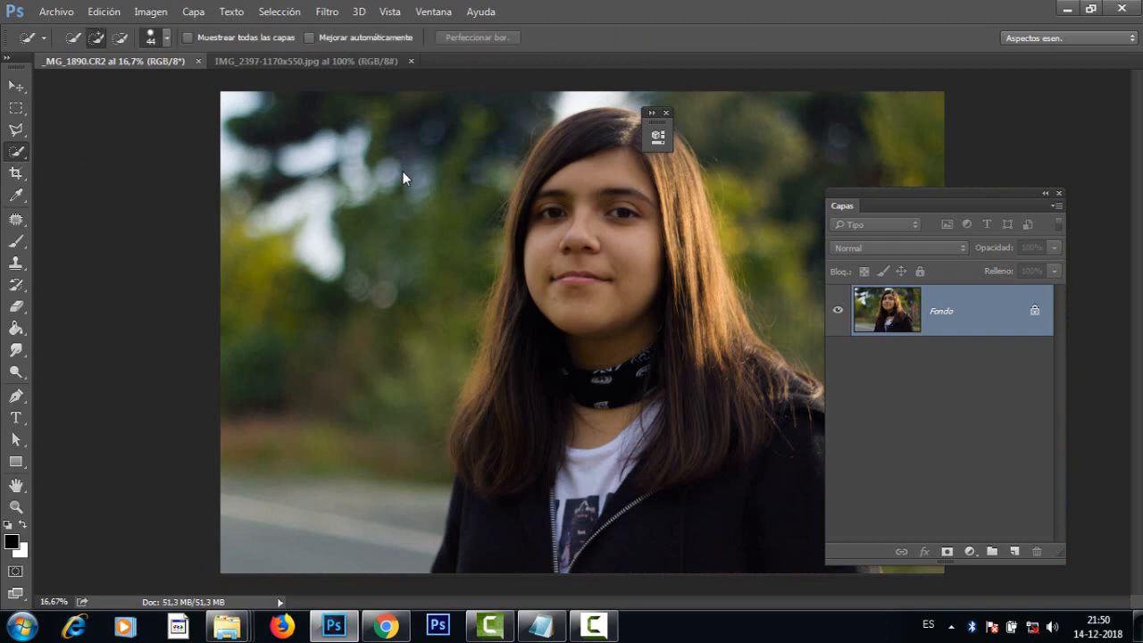
left_click(667, 112)
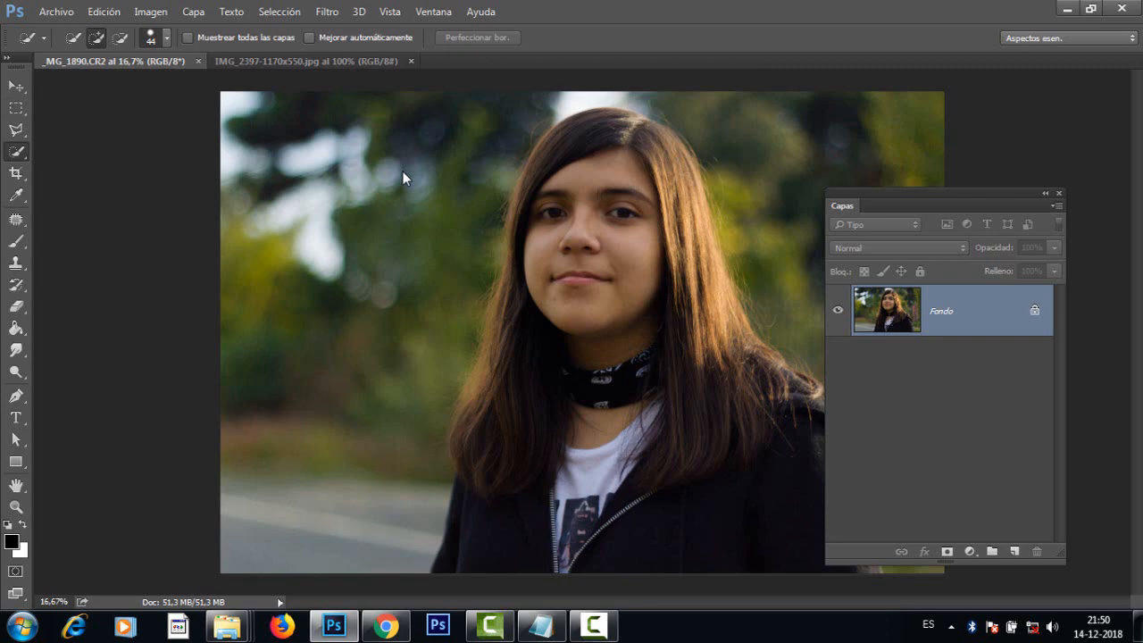
mouse_move(937, 193)
left_mouse_down()
mouse_move(971, 168)
mouse_move(972, 124)
left_mouse_up()
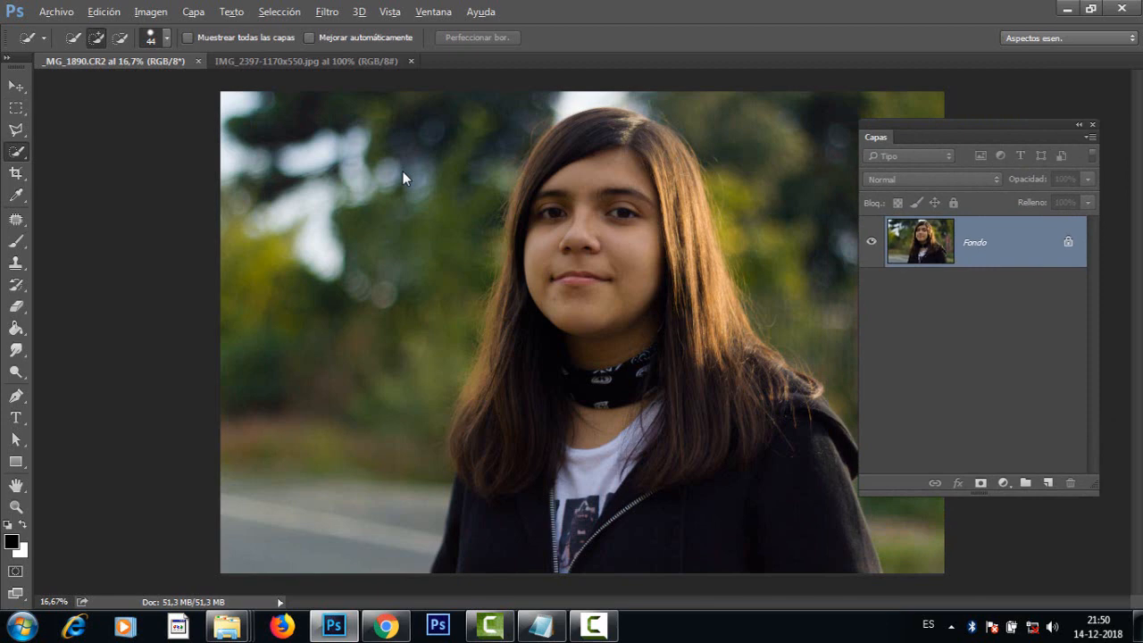
Step: Select the girl's face, hair and jacket with the Quick Selection tool, using a 228 px brush
right_click(624, 291, "alt")
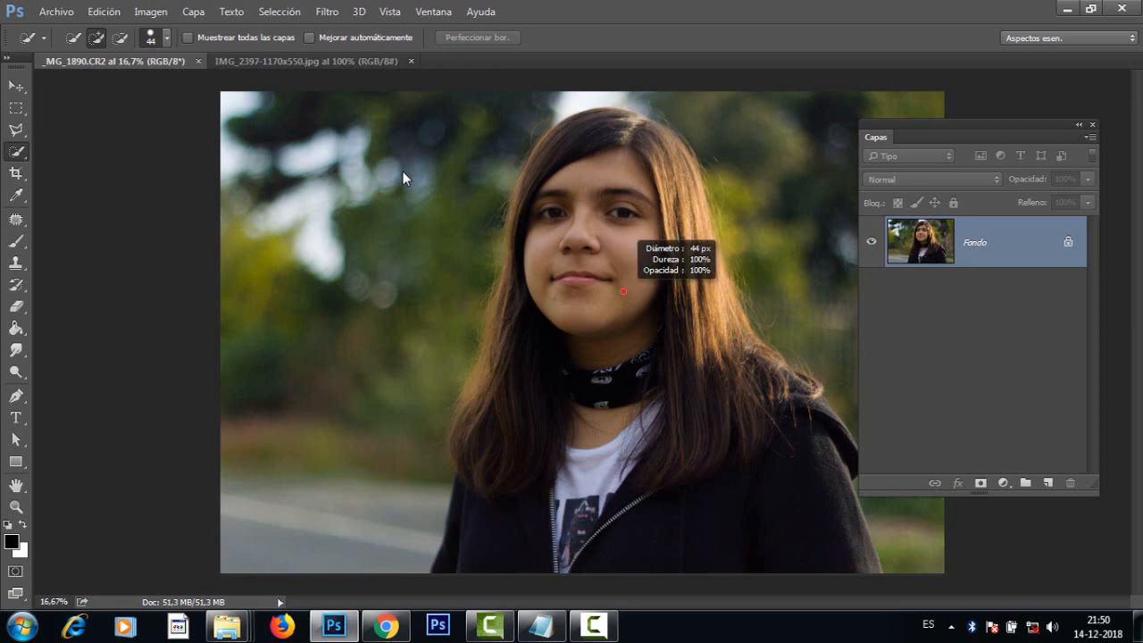
mouse_move(623, 291)
left_mouse_down()
mouse_move(662, 291)
mouse_move(610, 313)
mouse_move(614, 284)
left_mouse_up()
mouse_move(609, 315)
left_mouse_down()
mouse_move(609, 279)
mouse_move(610, 321)
mouse_move(508, 316)
mouse_move(524, 316)
left_mouse_up()
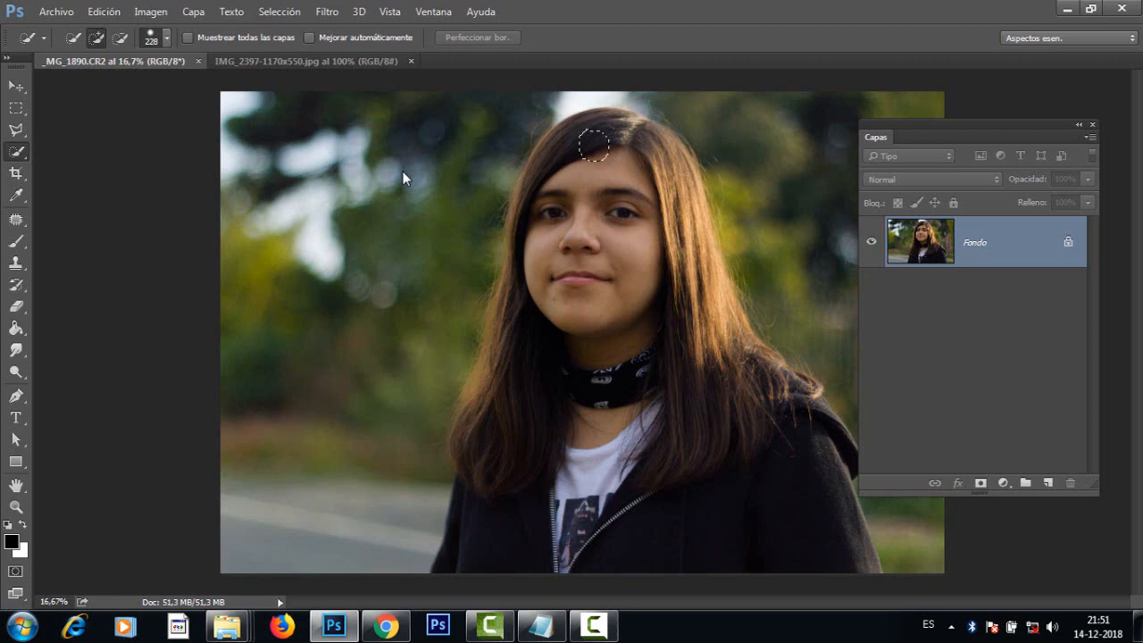
mouse_move(594, 145)
left_mouse_down()
mouse_move(616, 214)
mouse_move(661, 225)
mouse_move(663, 328)
mouse_move(604, 434)
mouse_move(593, 487)
mouse_move(625, 535)
mouse_move(741, 500)
left_mouse_up()
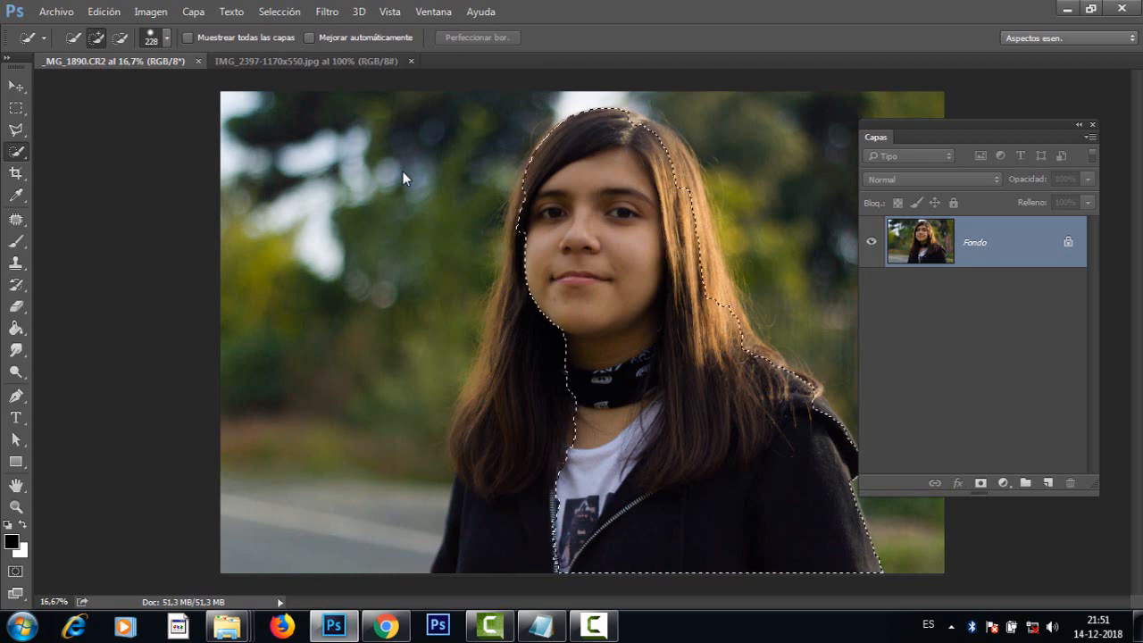
left_click_drag(536, 325, 504, 527)
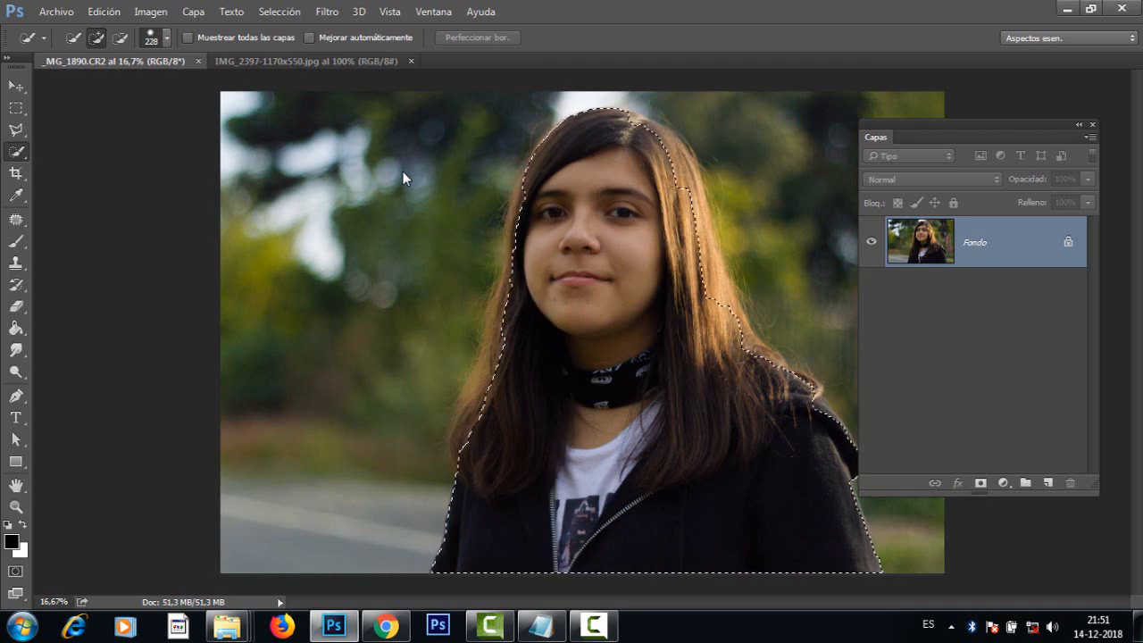
mouse_move(487, 379)
left_mouse_down()
mouse_move(472, 429)
mouse_move(494, 342)
left_mouse_up()
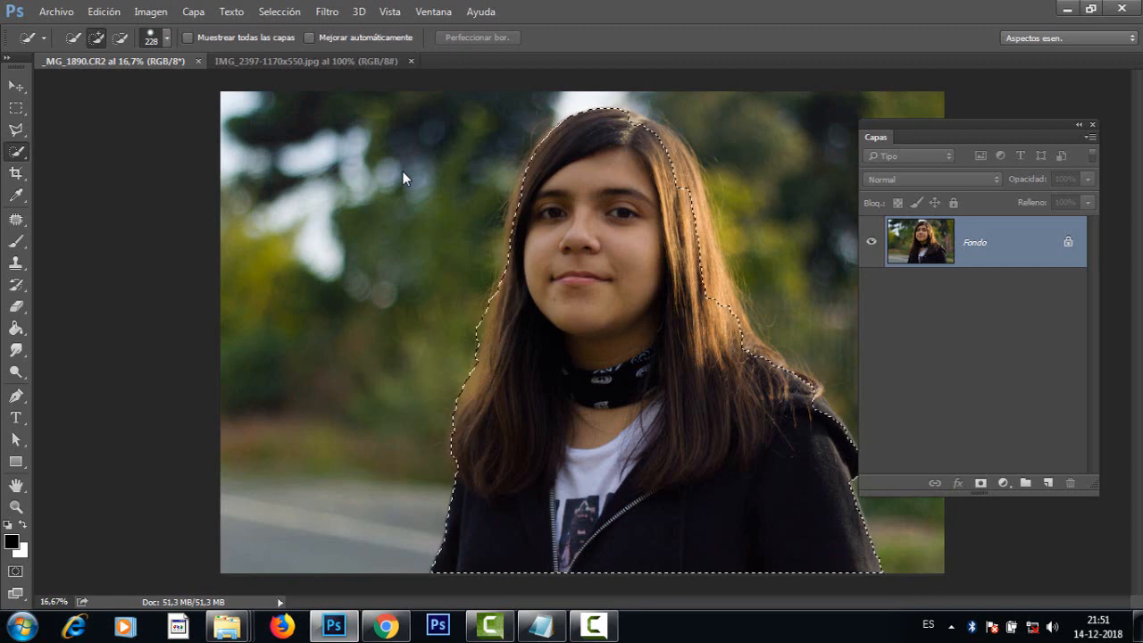
left_click_drag(699, 219, 730, 308)
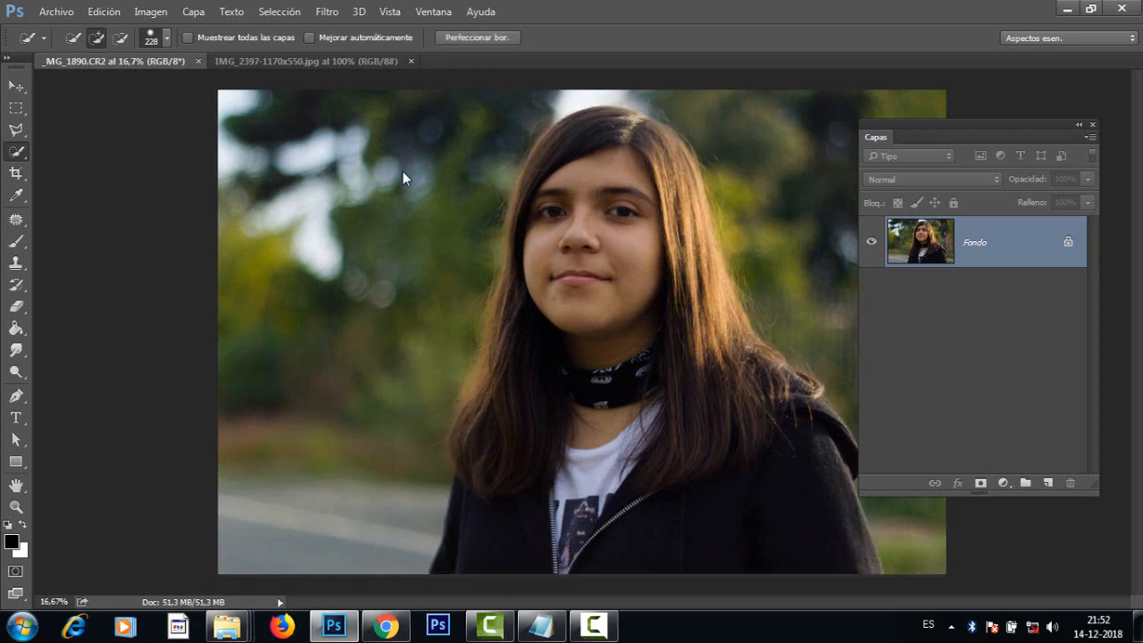
Step: Subtract the excess background from the selection along the outer edge of the girl's hair
key("ctrl+plus")
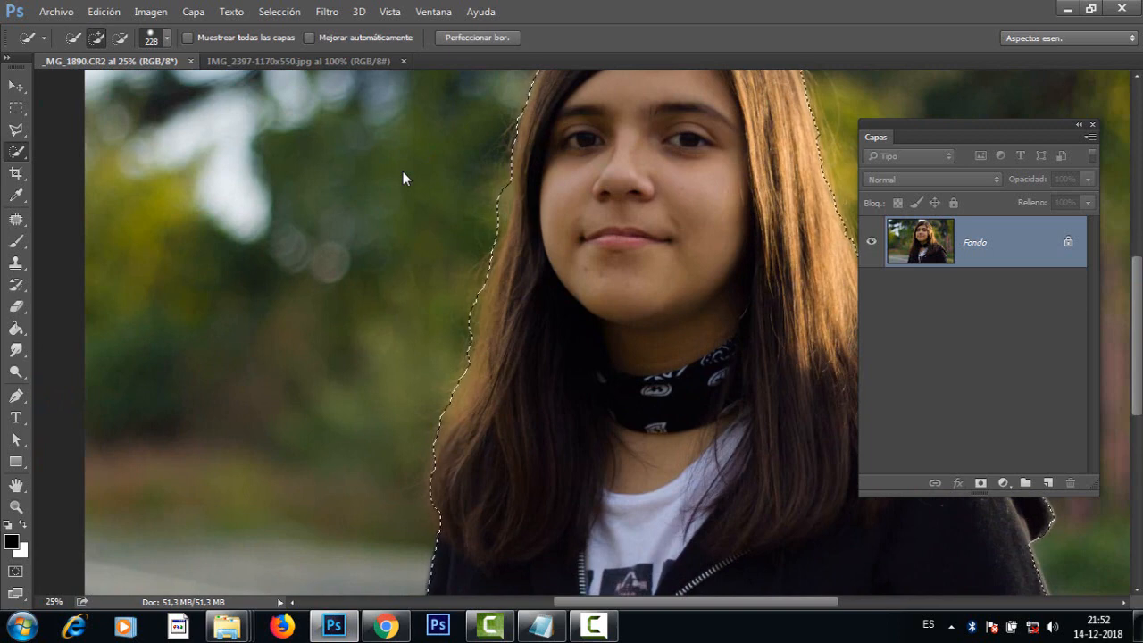
key("alt")
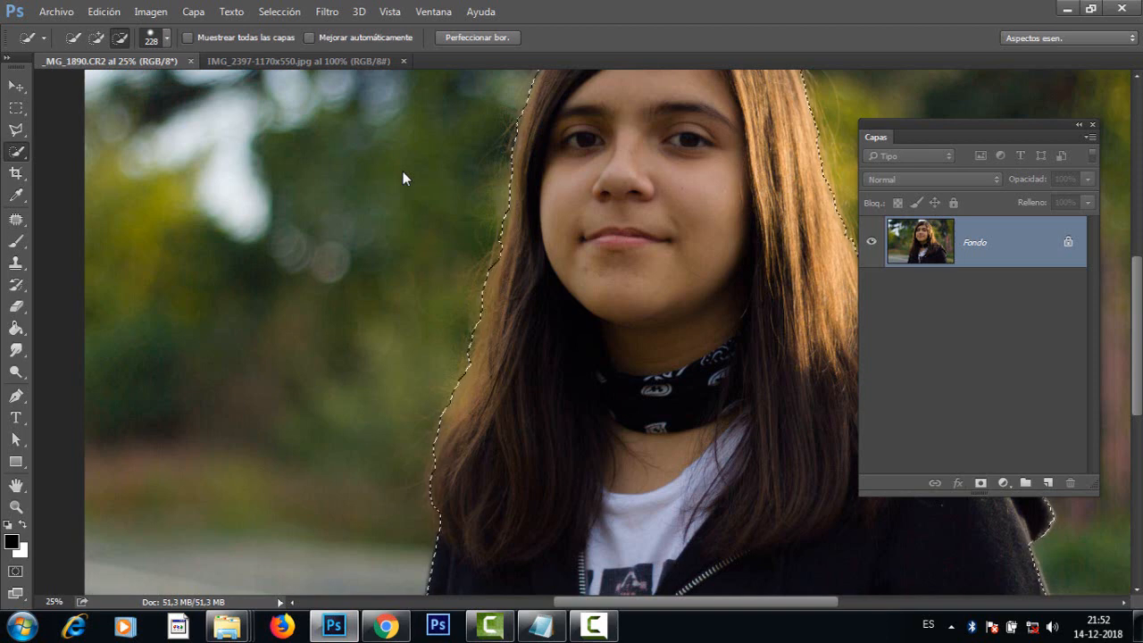
key("alt")
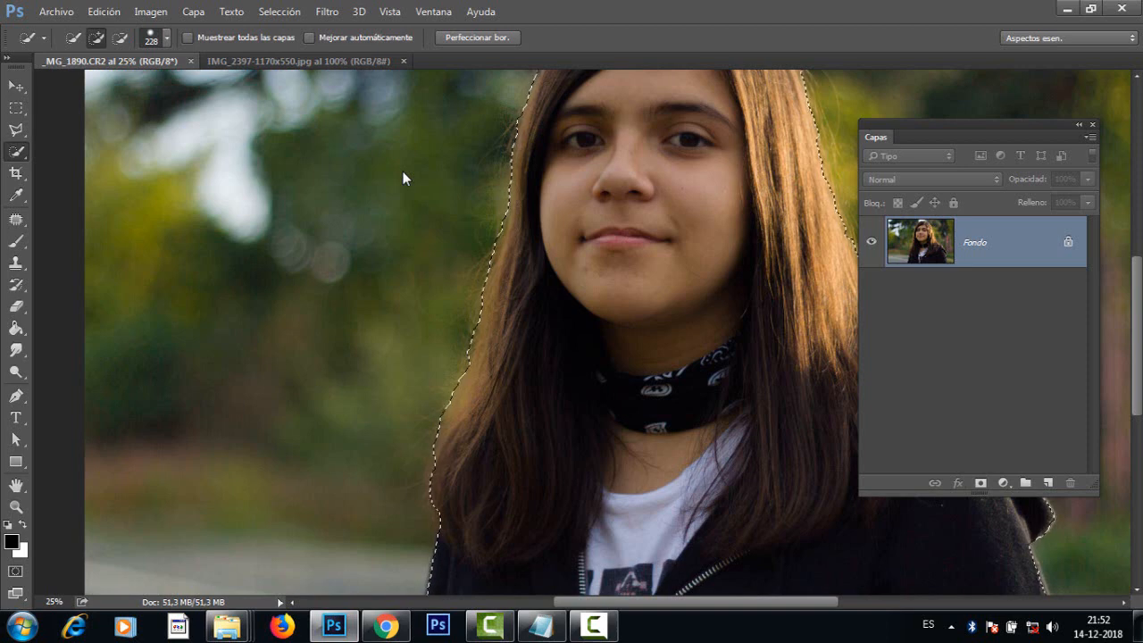
key("ctrl+minus")
key("ctrl+minus")
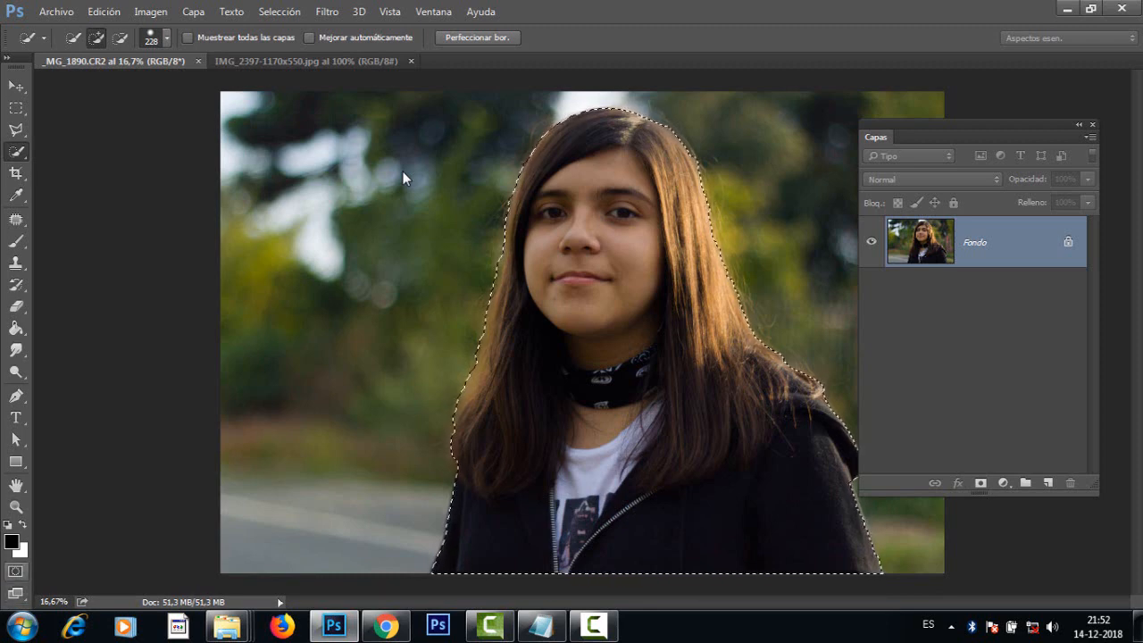
Step: Display the selection as a quick mask, with red at 30% opacity marking the selected areas (Áreas seleccionadas)
key("q")
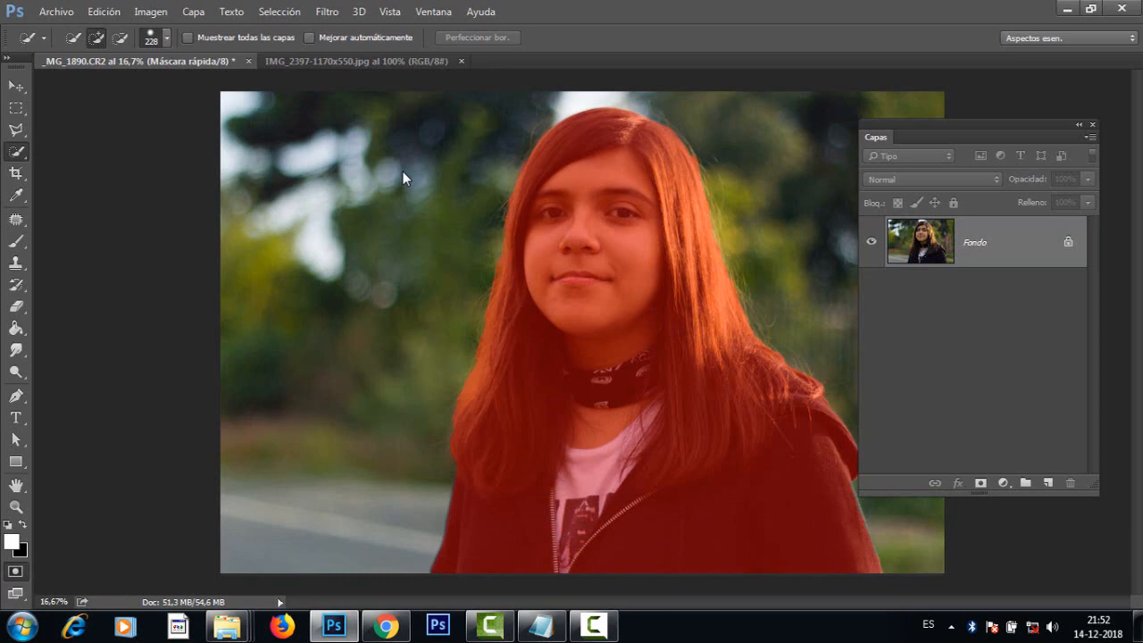
double_click(15, 571)
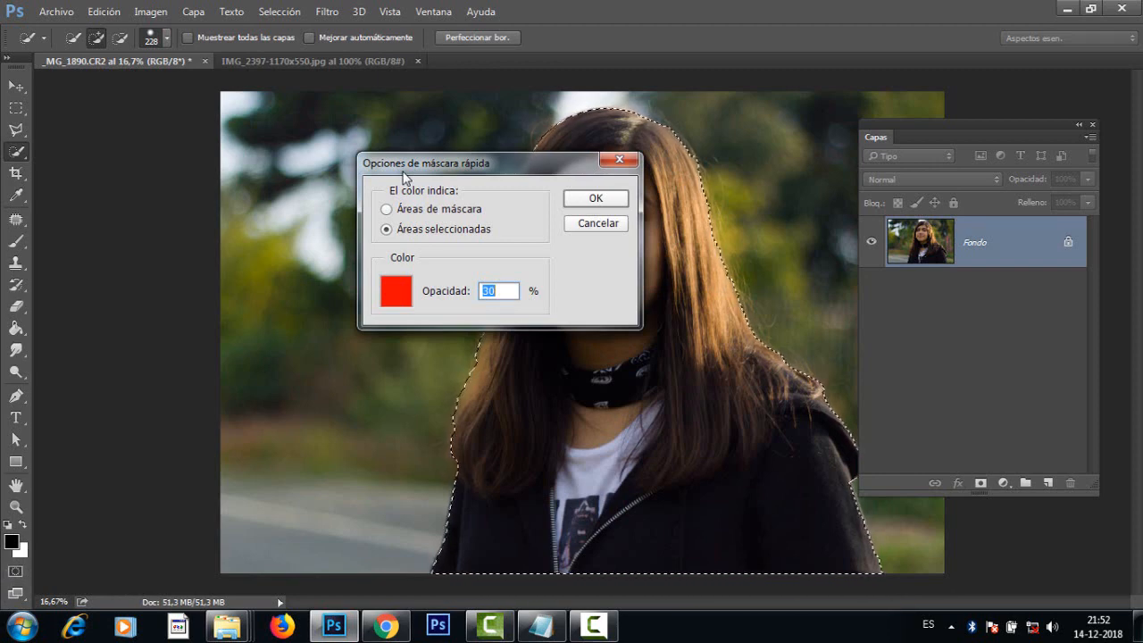
left_click_drag(403, 166, 320, 148)
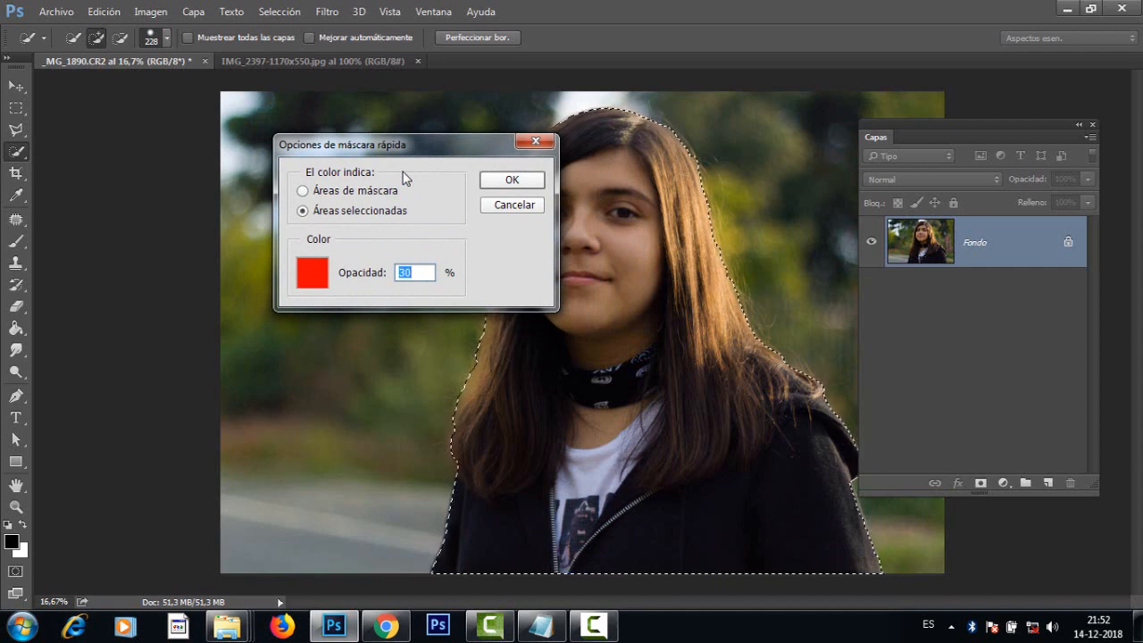
left_click(302, 191)
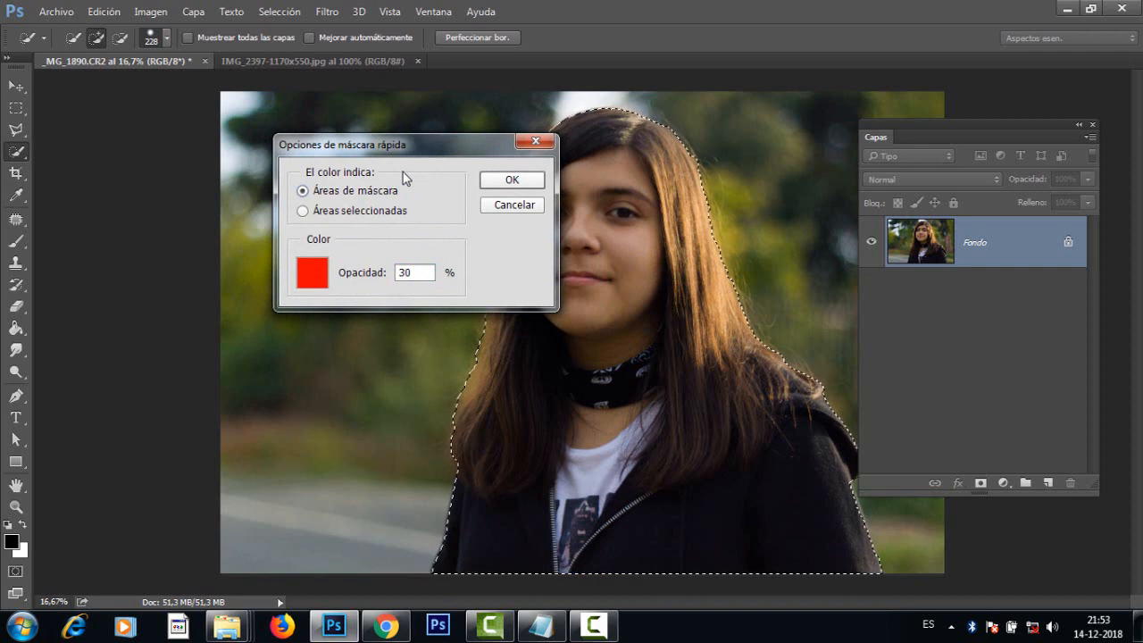
left_click(302, 210)
key("Return")
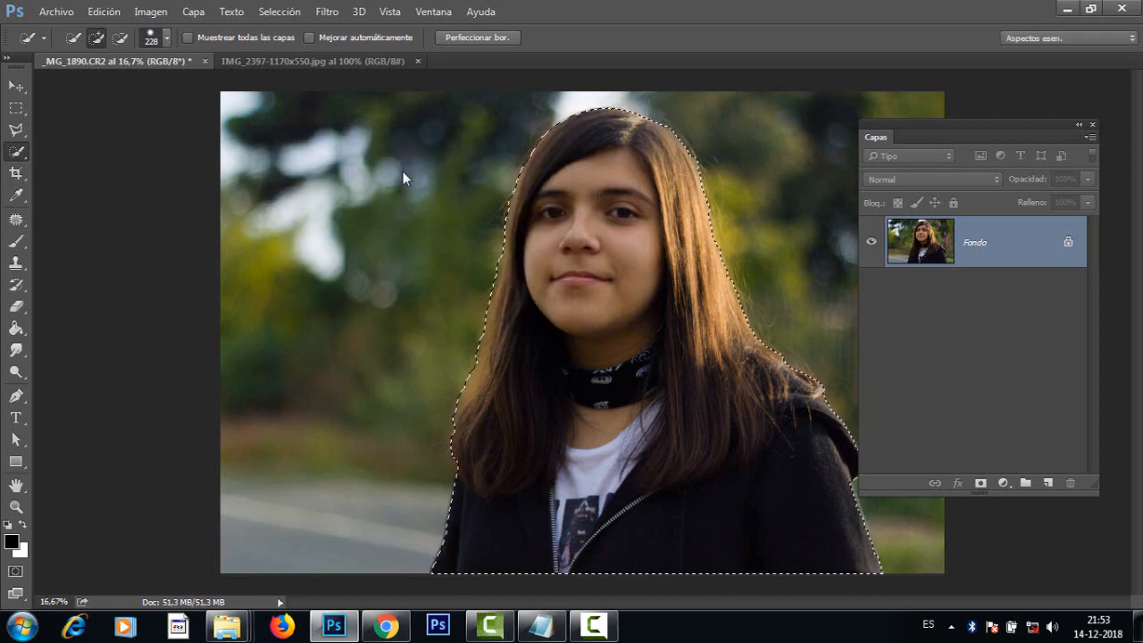
key("q")
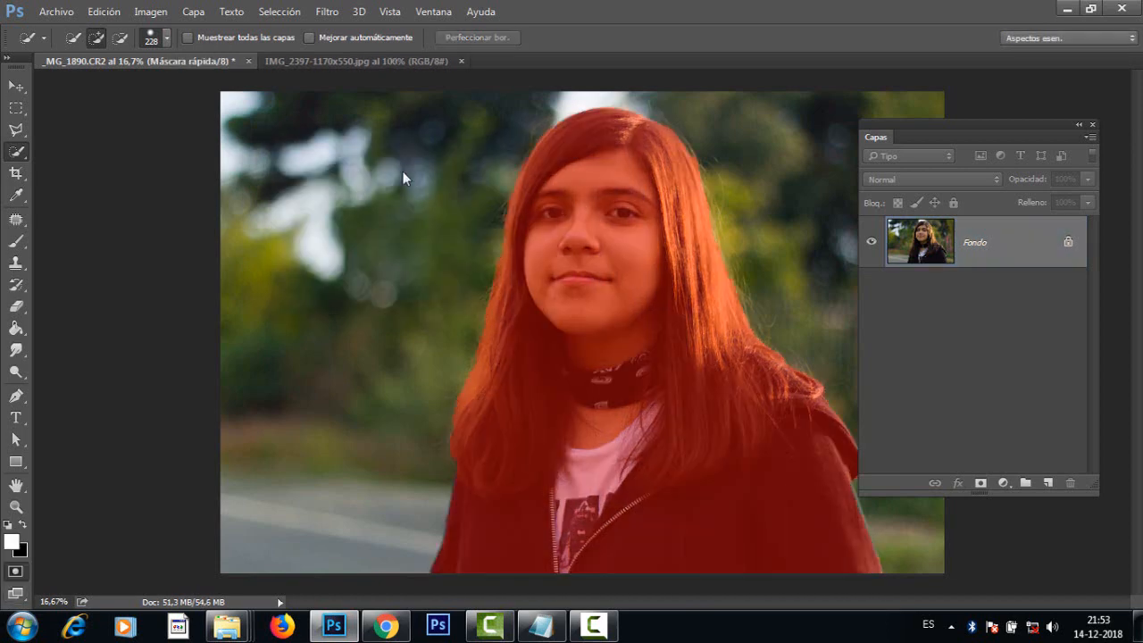
Step: Examine the quick mask's edges up close around the girl's hair, shoulder and jacket for selection errors
key("ctrl+plus")
key("ctrl+plus")
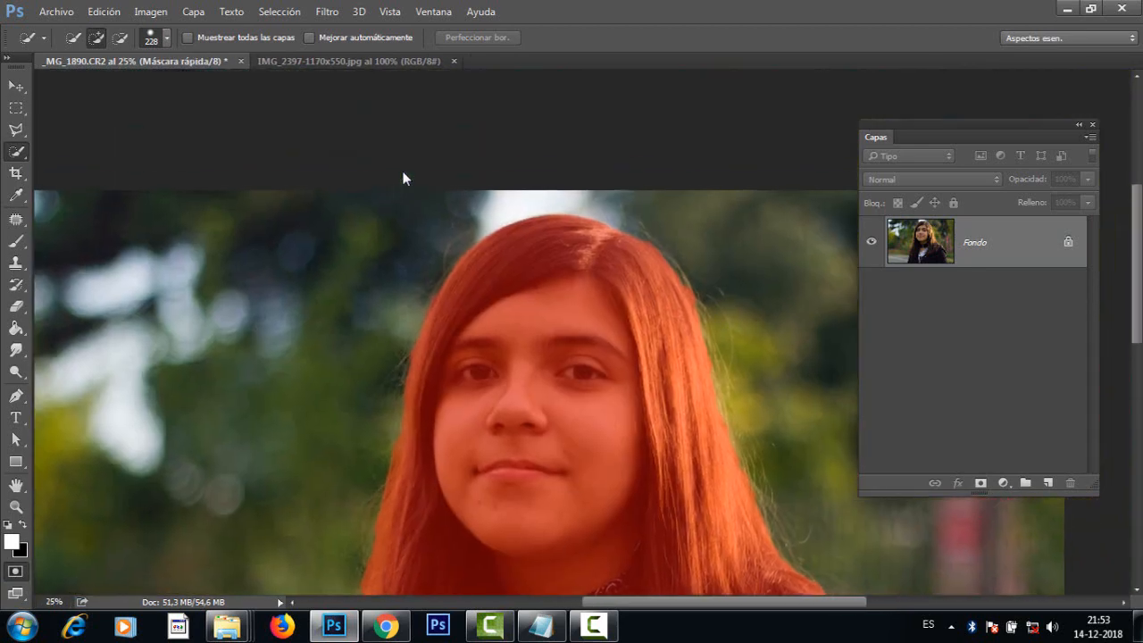
key("ctrl+plus")
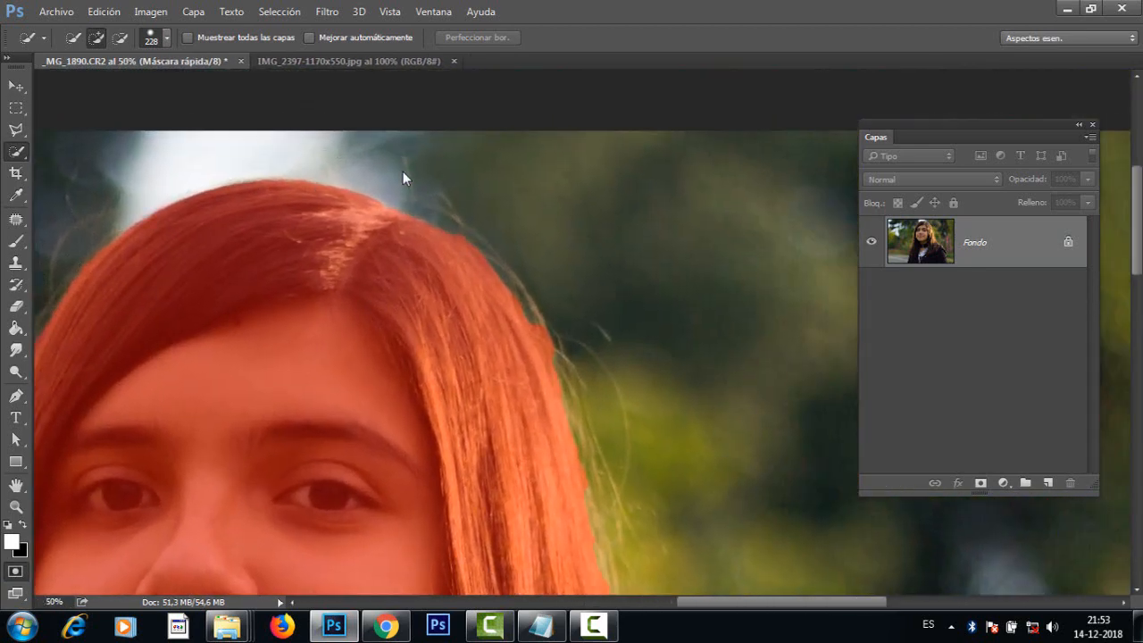
scroll(403, 178, "left", 3)
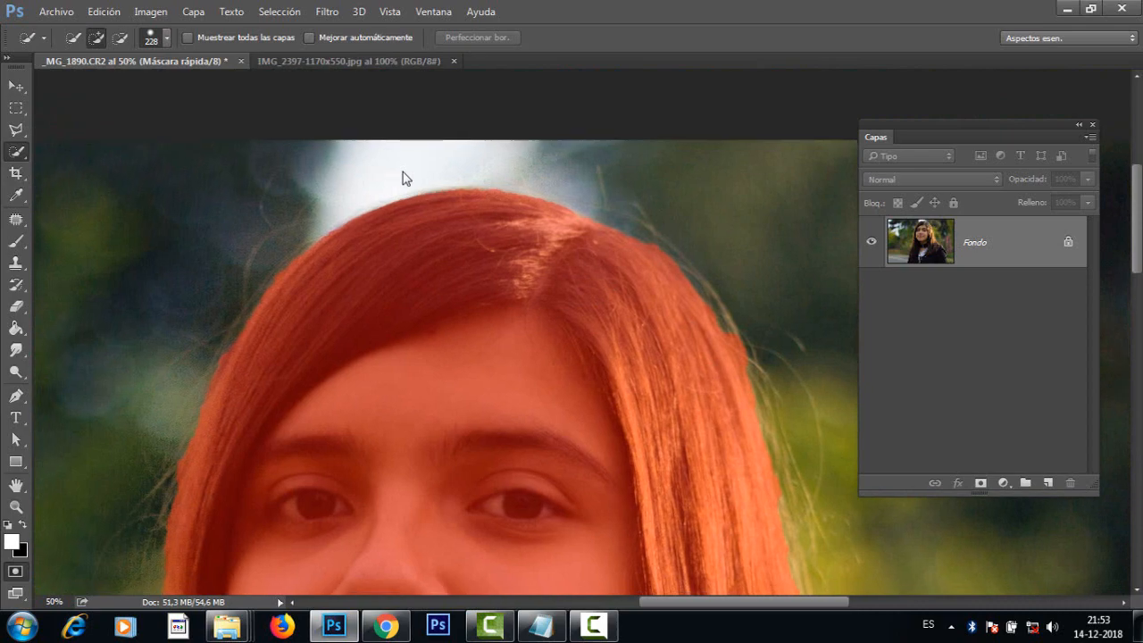
scroll(403, 178, "down", 8)
scroll(402, 177, "down", 10)
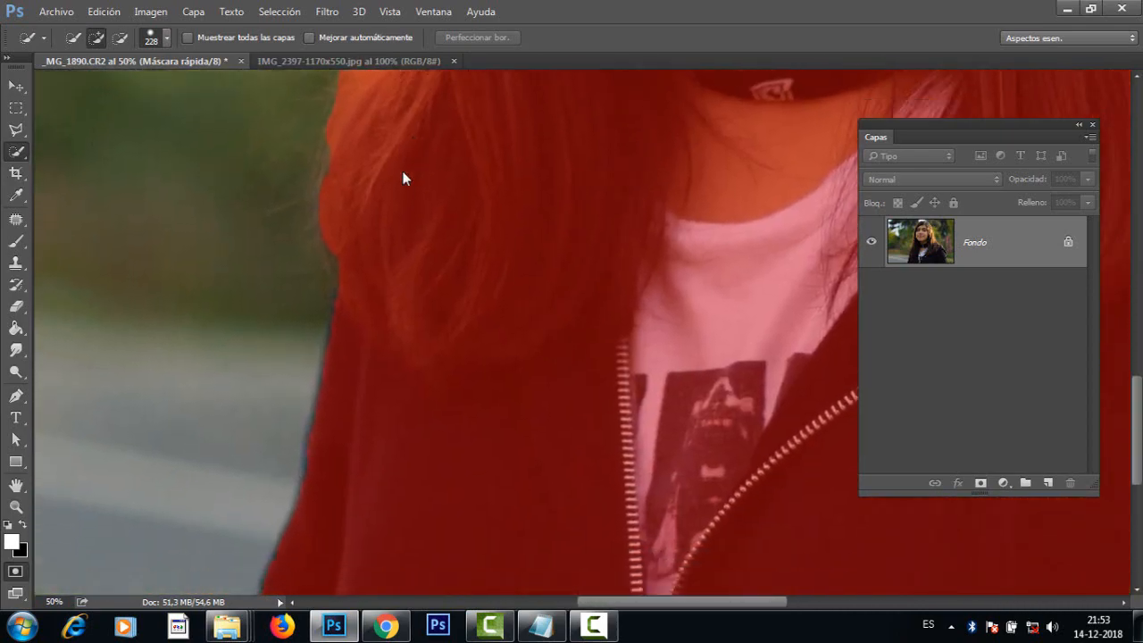
scroll(403, 178, "up", 1)
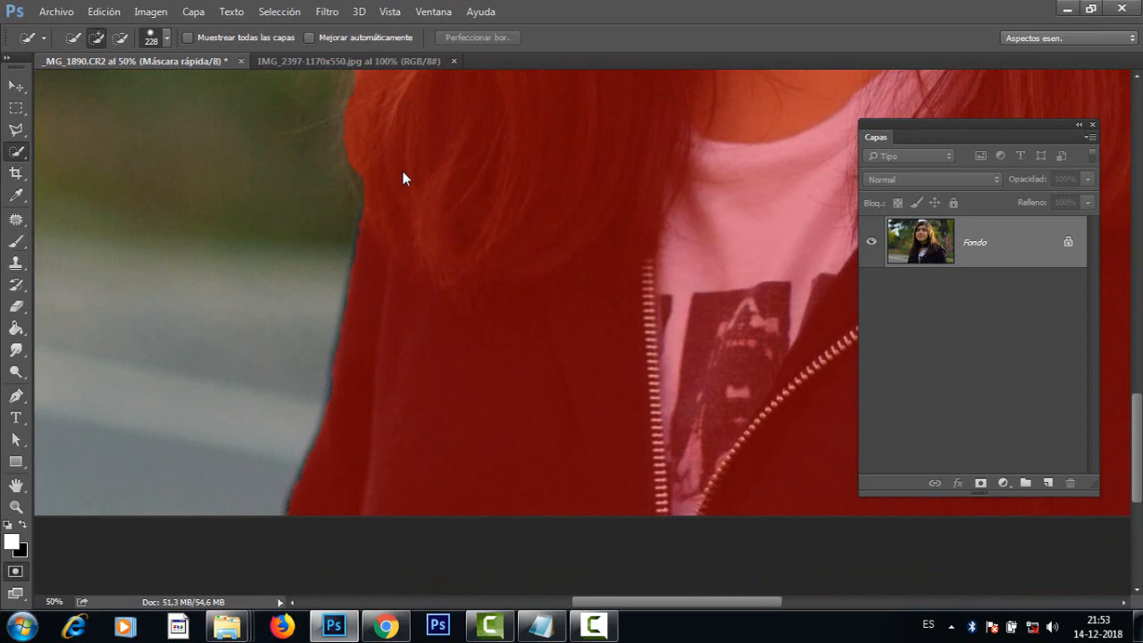
Step: Paint the missed strip along the jacket's sleeve edge into the quick mask with a 74 px black brush
key("b")
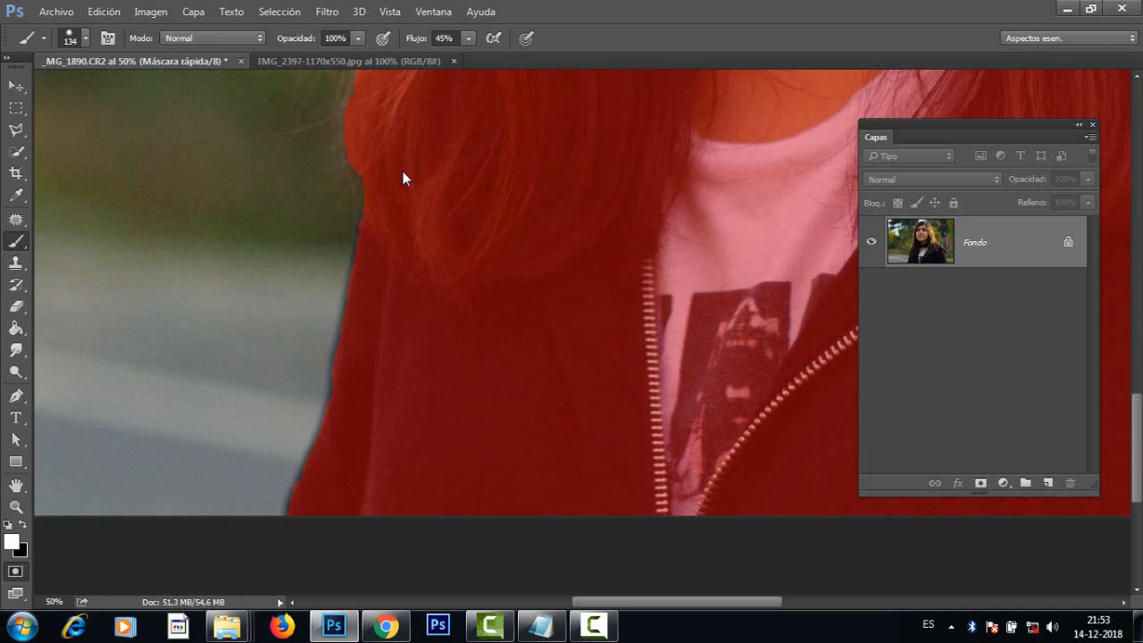
key("x")
scroll(403, 179, "right", 10)
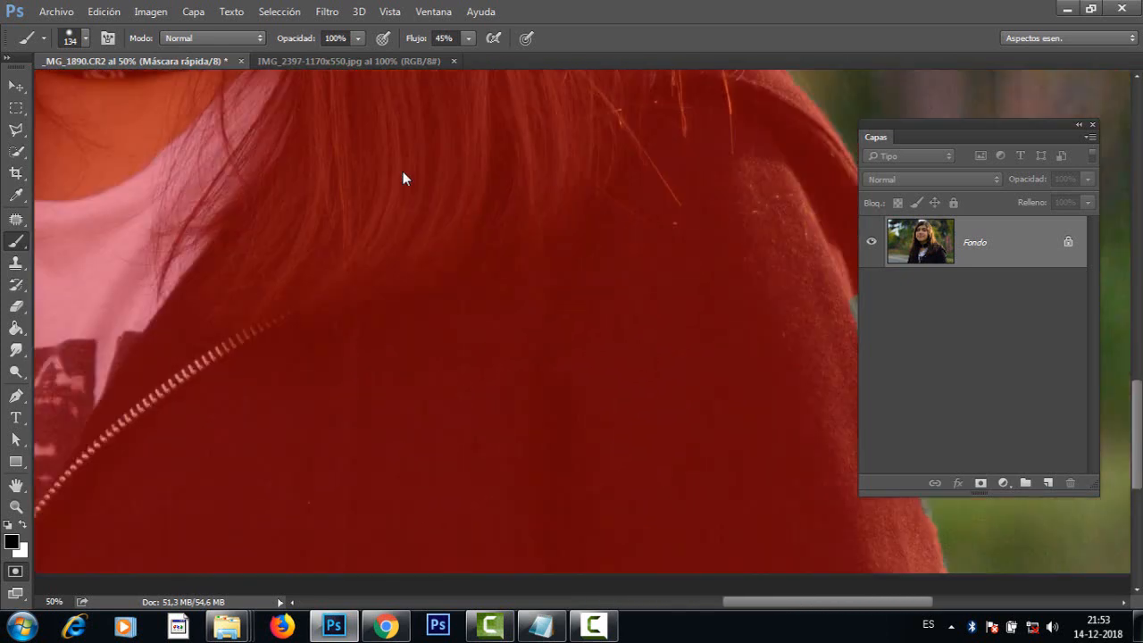
scroll(680, 442, "up", 1)
left_click_drag(680, 442, 555, 369)
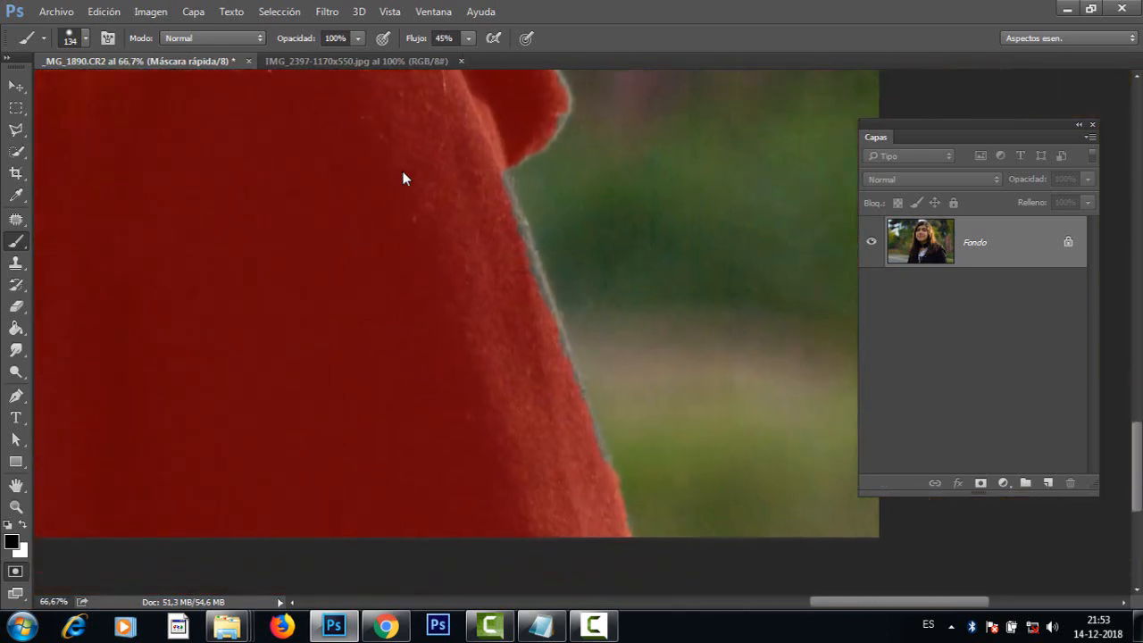
right_click(484, 244, "alt")
left_click_drag(484, 244, 450, 244)
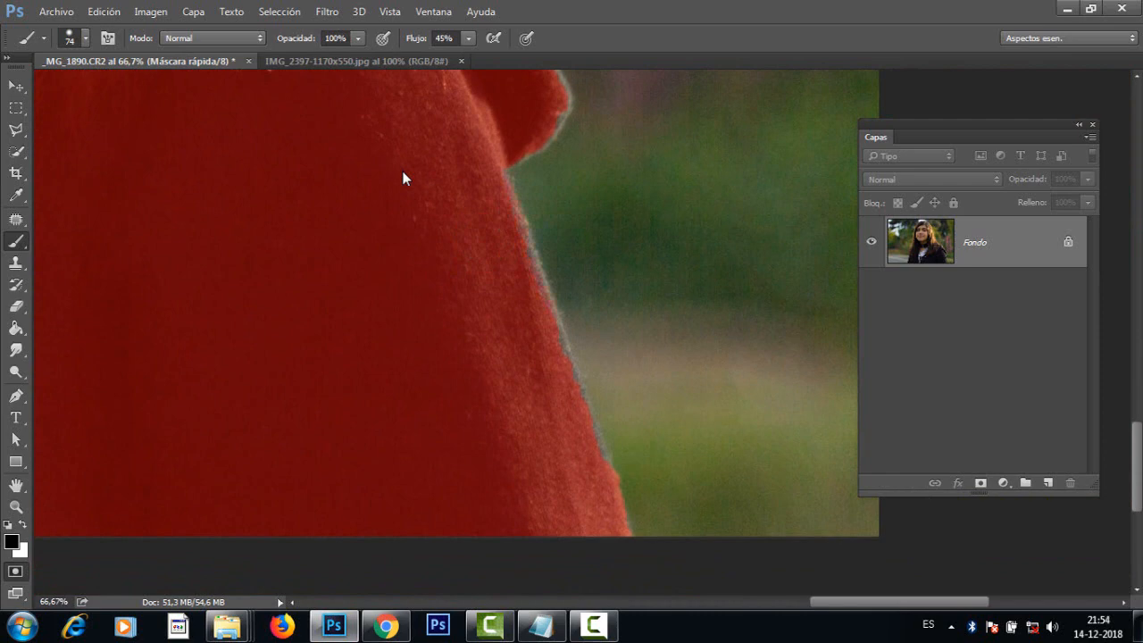
right_click(631, 235, "alt")
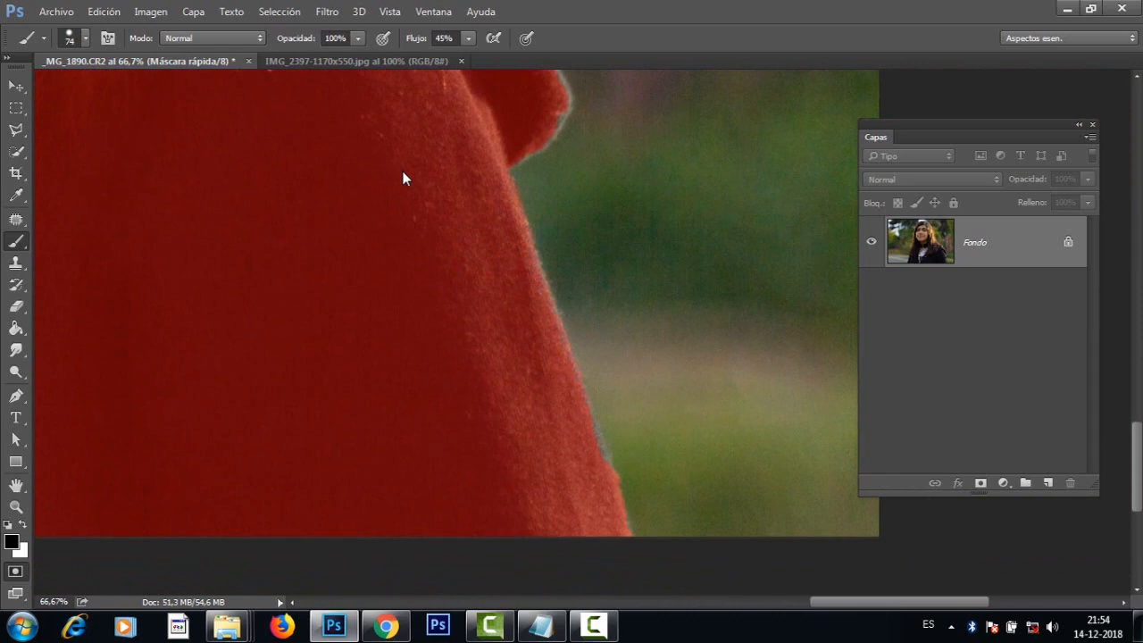
scroll(403, 179, "up", 5)
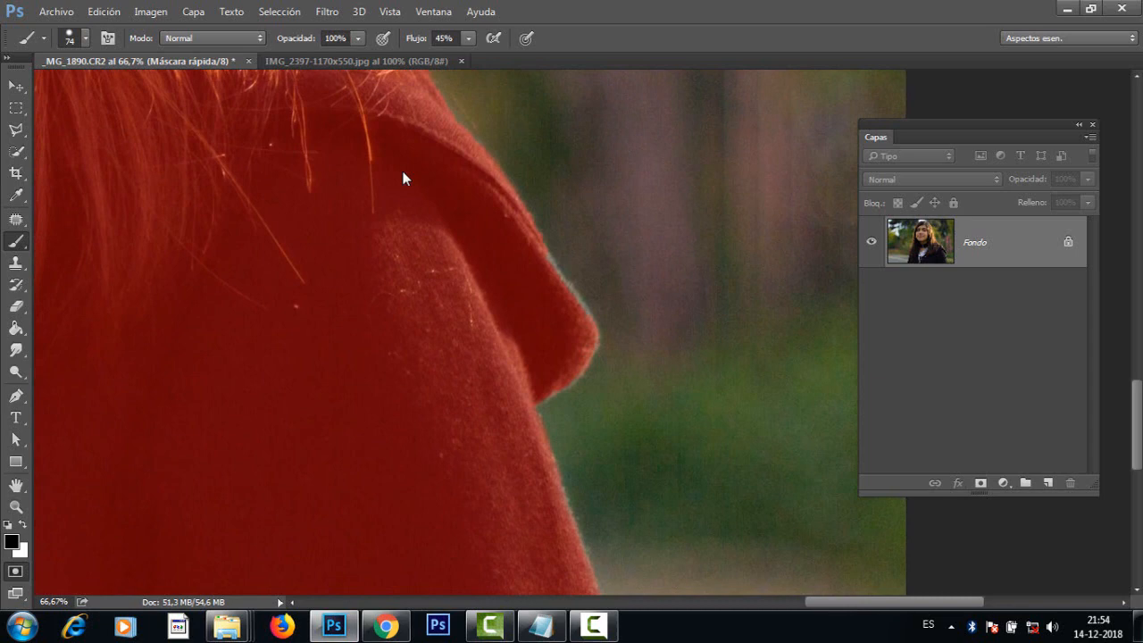
scroll(402, 179, "up", 8)
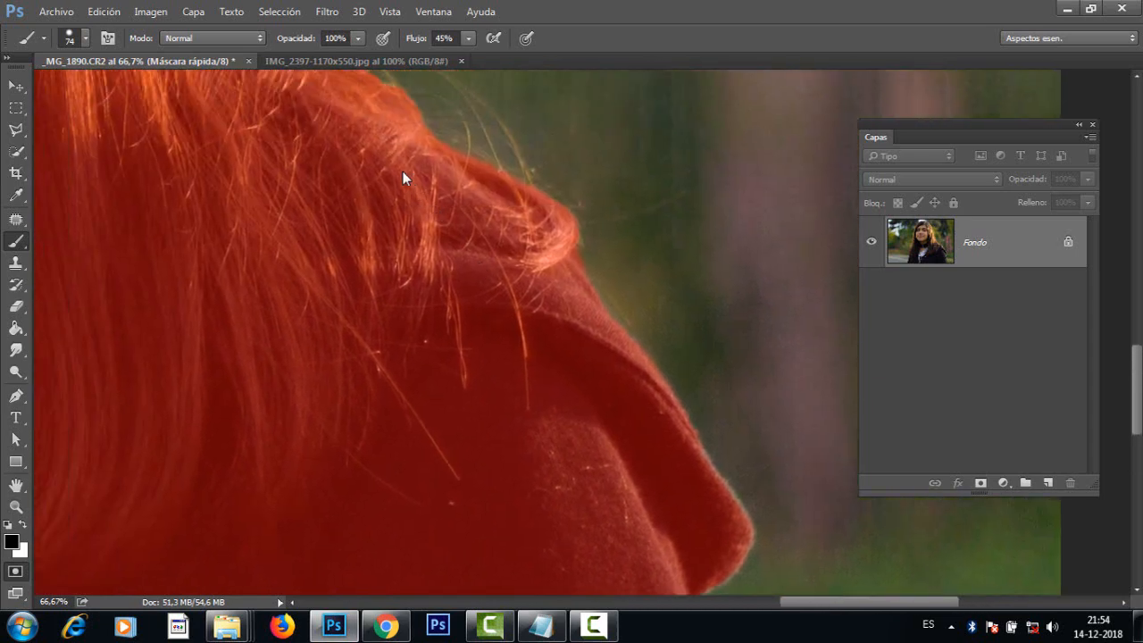
Step: Examine the quick mask along the hair's outline, from the shoulder over the top of the head and down the opposite side
scroll(402, 179, "left", 4)
scroll(403, 179, "up", 3)
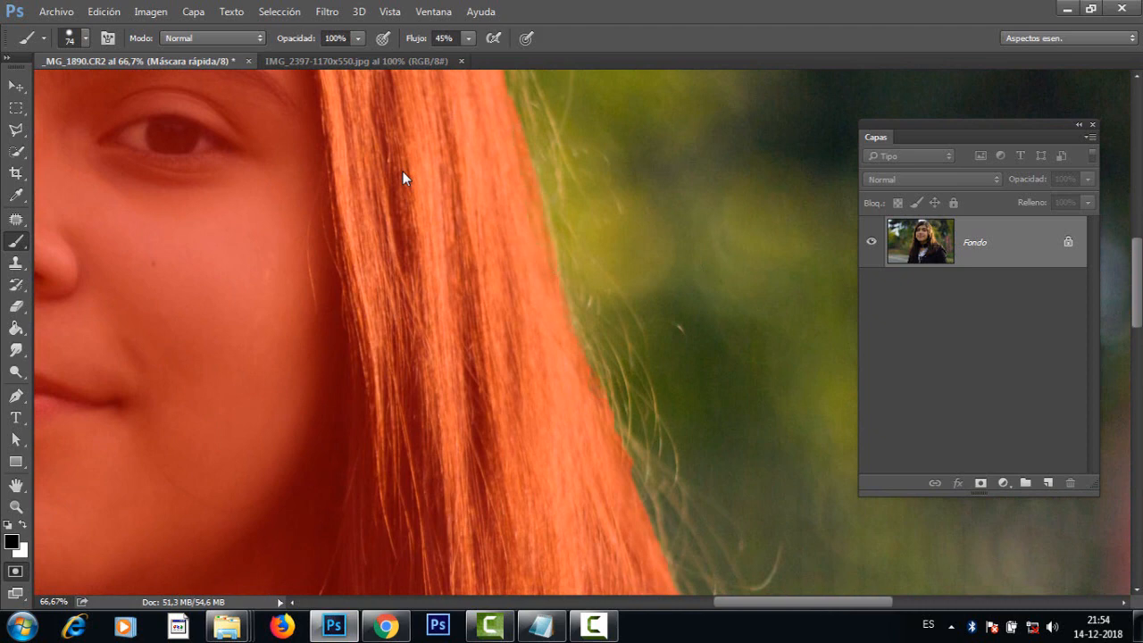
scroll(403, 178, "up", 5)
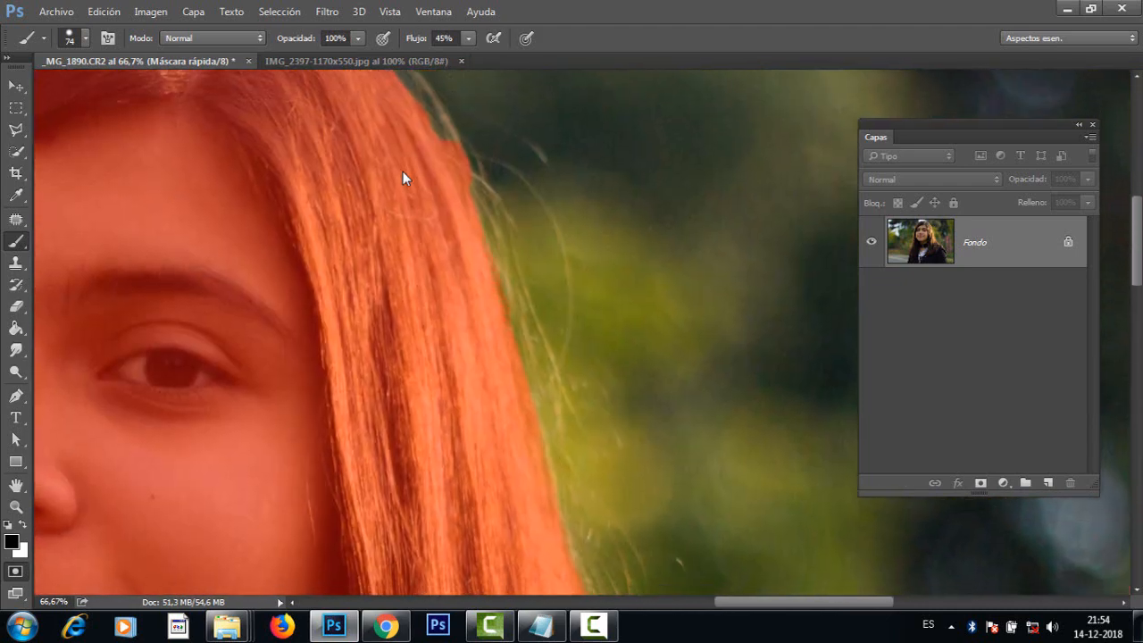
scroll(403, 178, "up", 3)
scroll(402, 178, "left", 1)
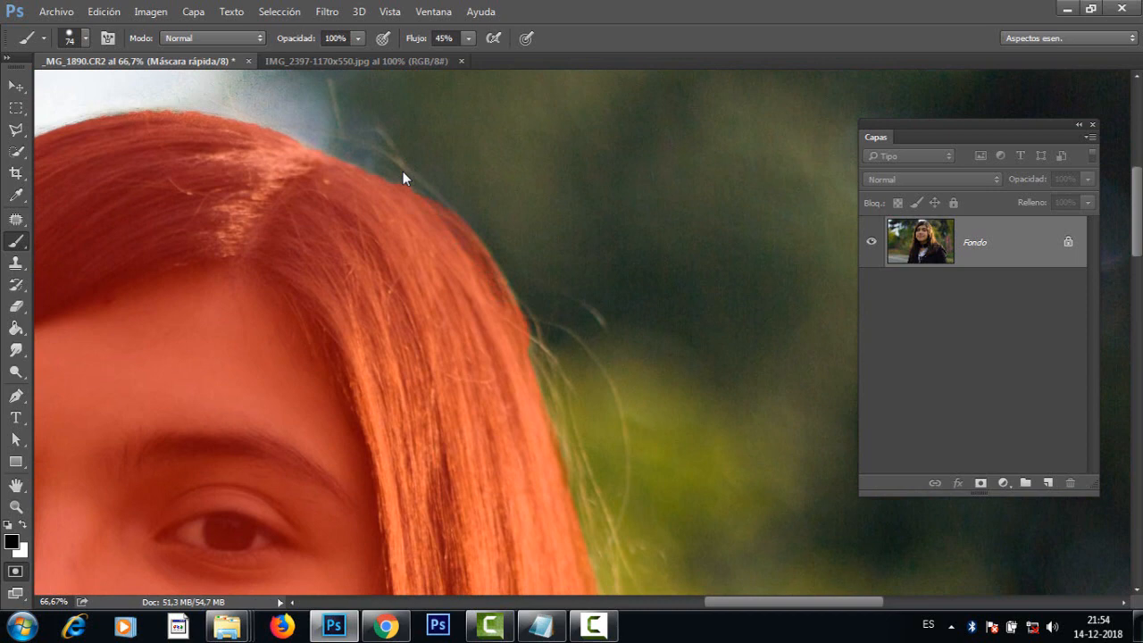
left_click_drag(403, 179, 653, 227)
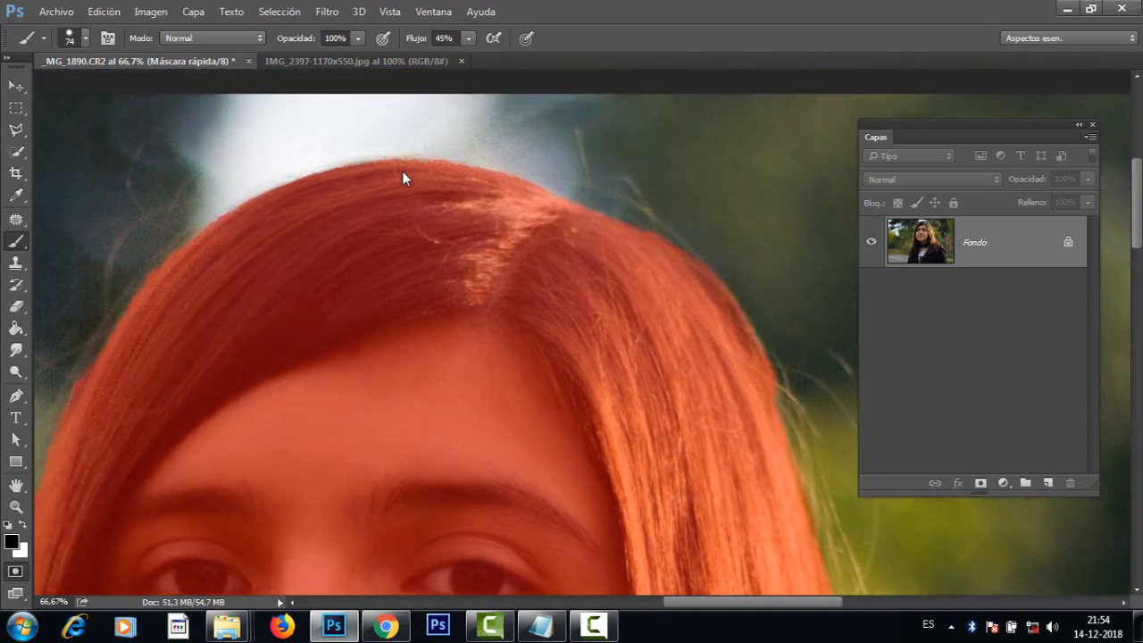
mouse_move(491, 182)
left_mouse_down()
mouse_move(296, 176)
mouse_move(207, 223)
left_mouse_up()
left_click_drag(188, 357, 402, 244)
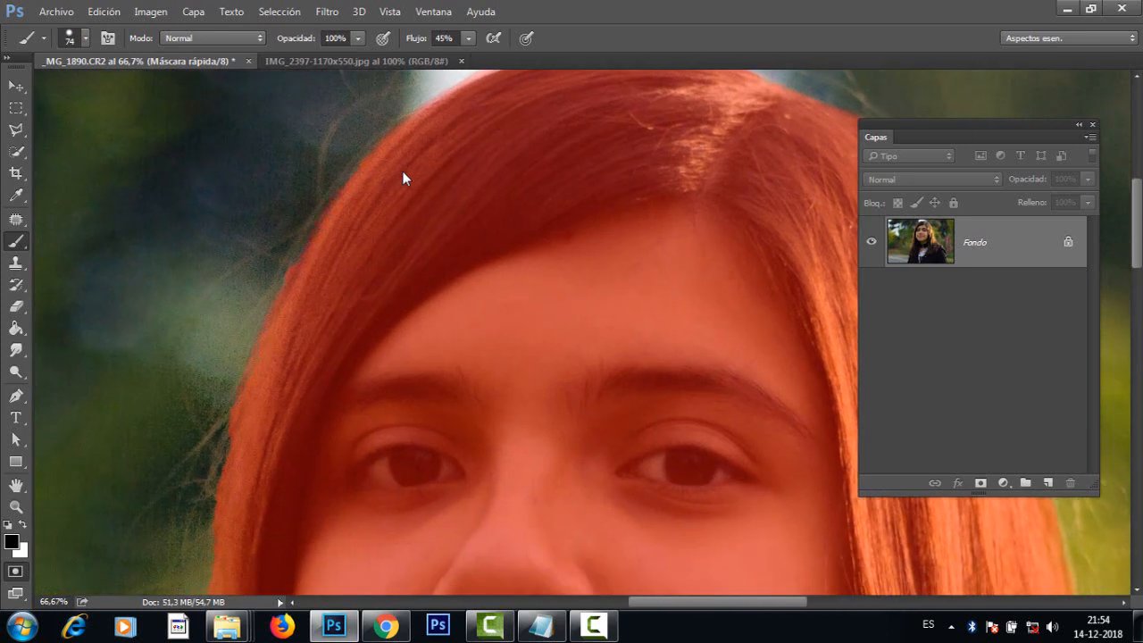
mouse_move(214, 500)
left_mouse_down()
mouse_move(242, 368)
mouse_move(286, 277)
left_mouse_up()
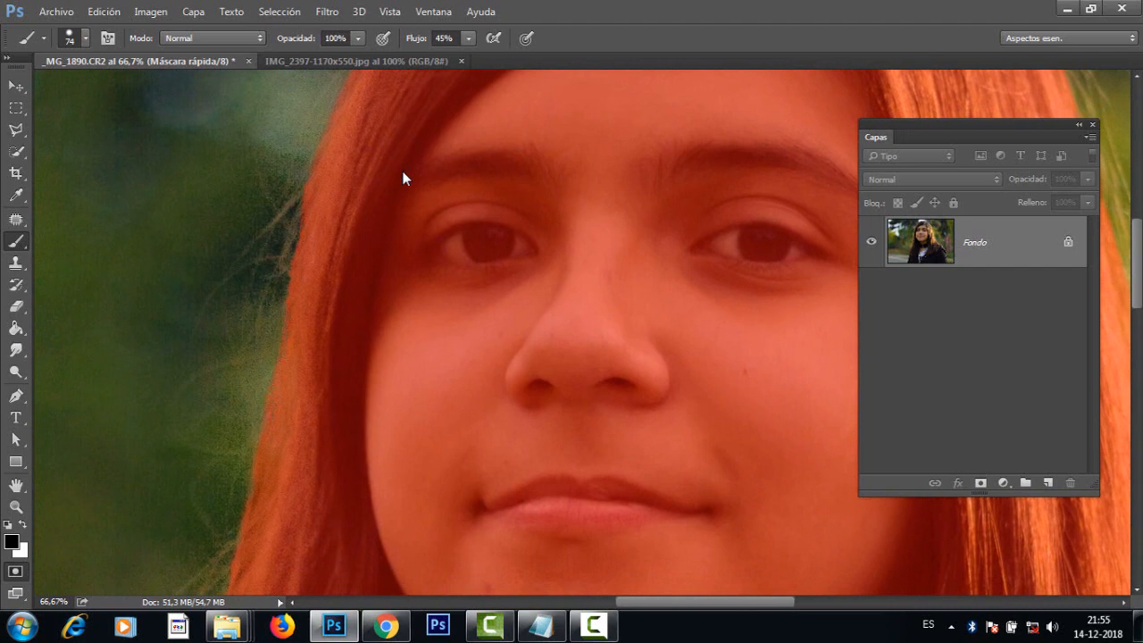
mouse_move(403, 393)
left_mouse_down()
mouse_move(405, 163)
mouse_move(368, 354)
left_mouse_up()
scroll(403, 178, "down", 3)
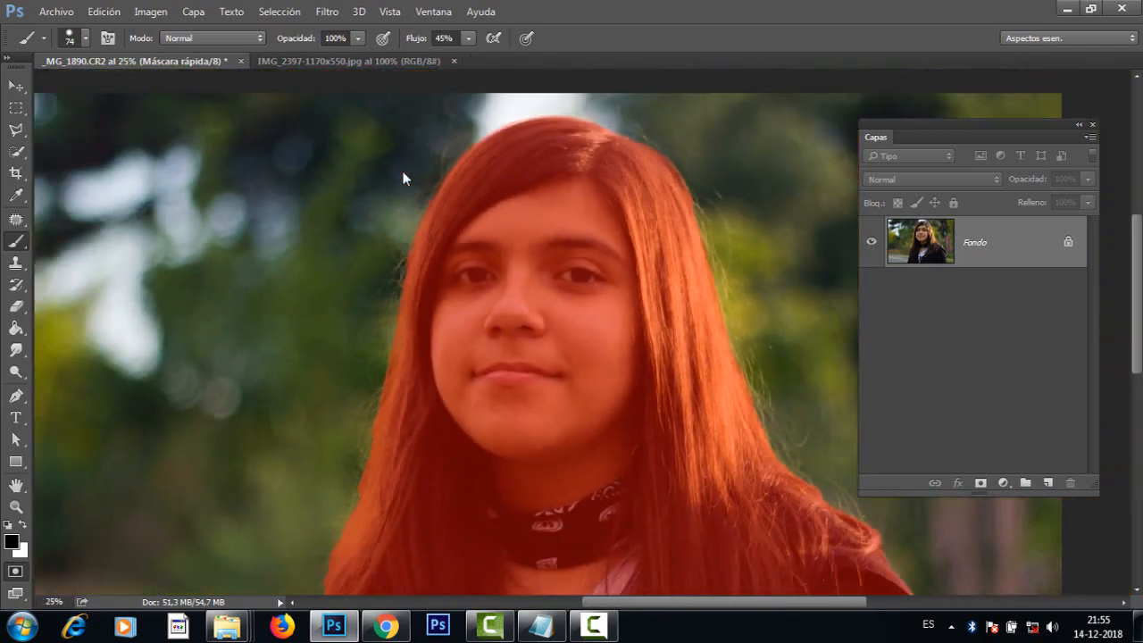
mouse_move(402, 179)
left_mouse_down()
mouse_move(242, 88)
mouse_move(405, 94)
mouse_move(414, 258)
left_mouse_up()
scroll(403, 178, "down", 1)
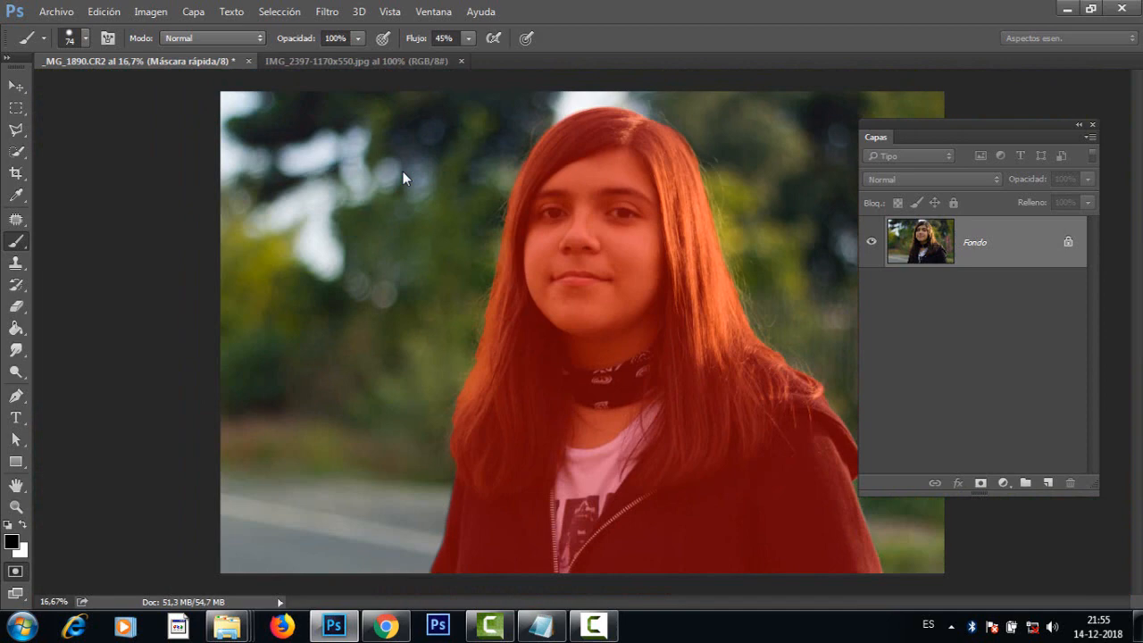
Step: Leave quick mask mode to turn the corrected mask back into a selection around the girl
scroll(403, 179, "up", 1)
key("q")
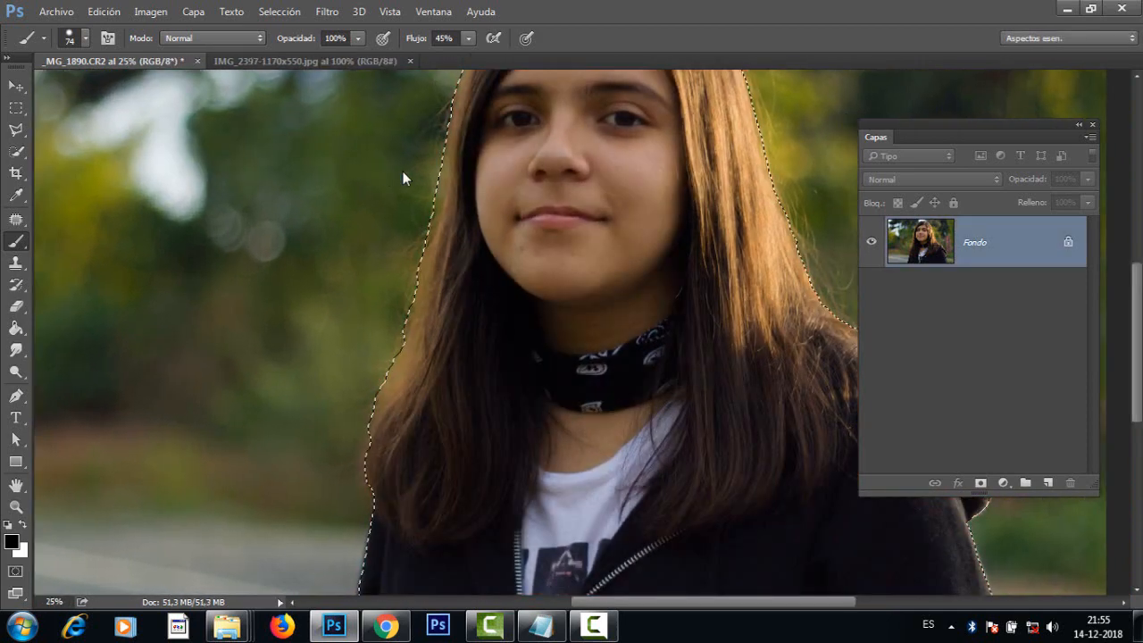
scroll(402, 179, "down", 1)
scroll(402, 178, "up", 1)
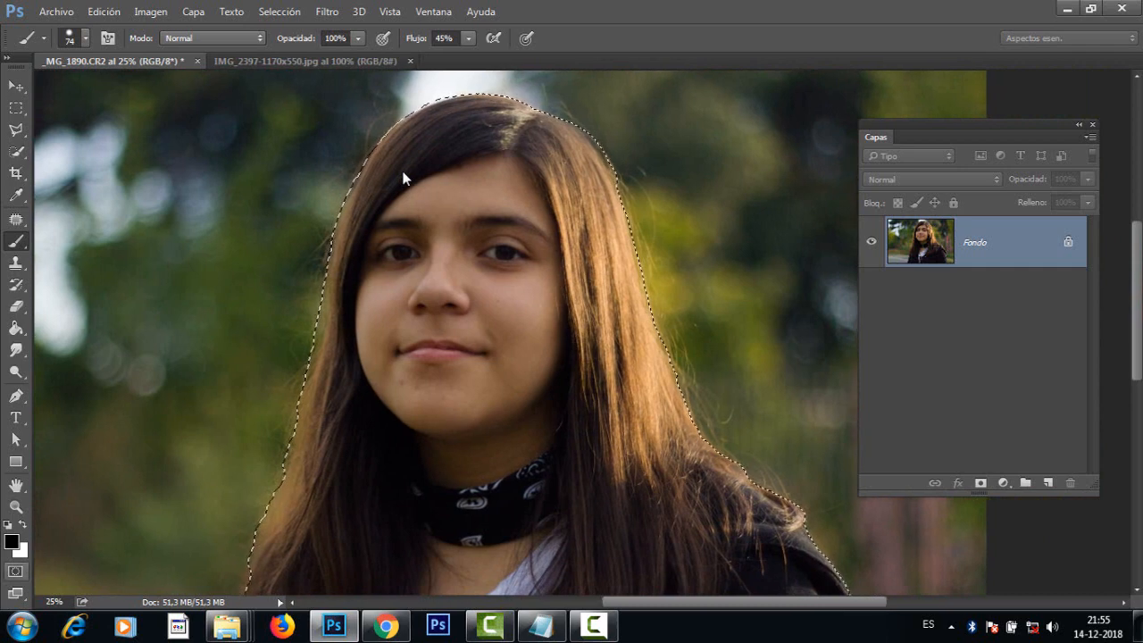
Step: Recheck the top of the head in quick mask mode, then return to the selection and inspect its outline along the hair and jacket
key("q")
scroll(402, 178, "up", 1)
scroll(403, 179, "up", 2)
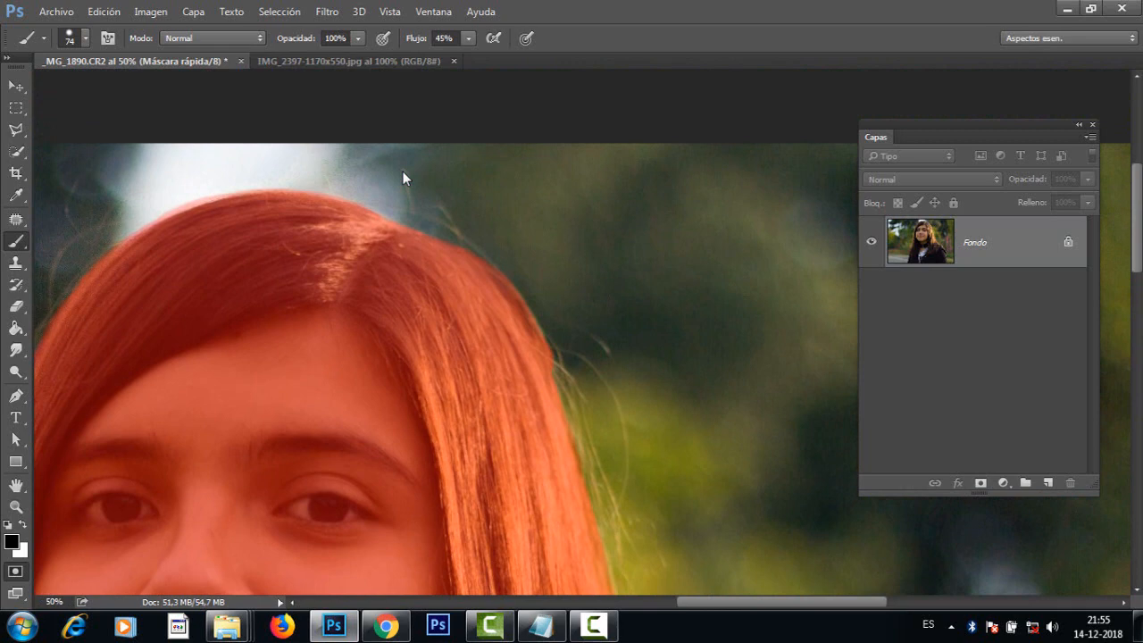
key("x")
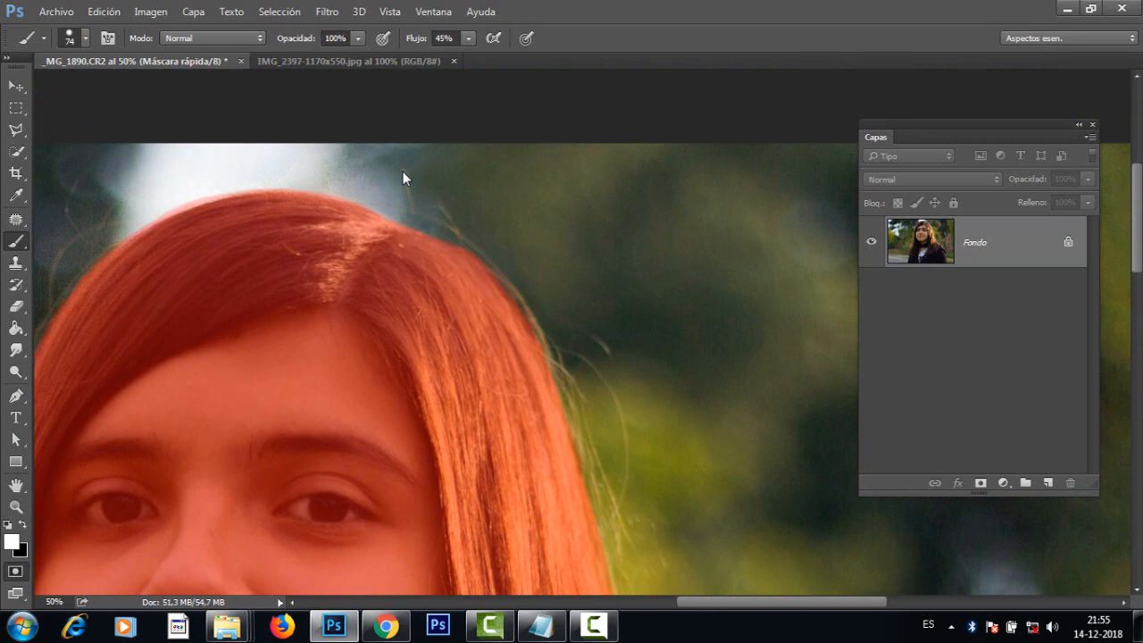
key("q")
key("ctrl+minus")
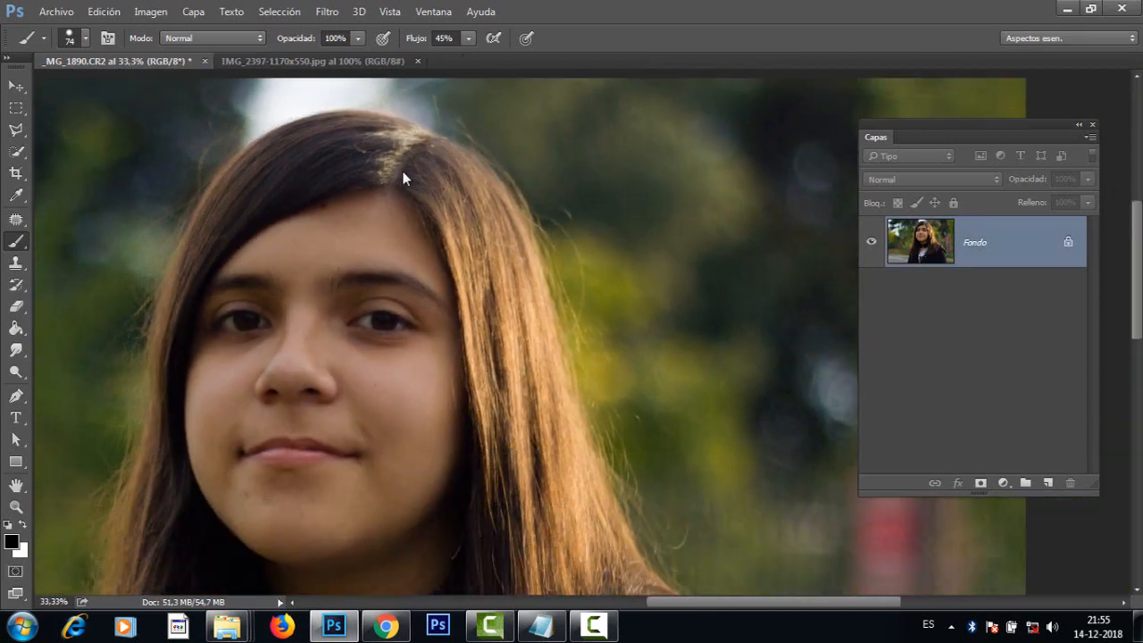
scroll(403, 177, "down", 5)
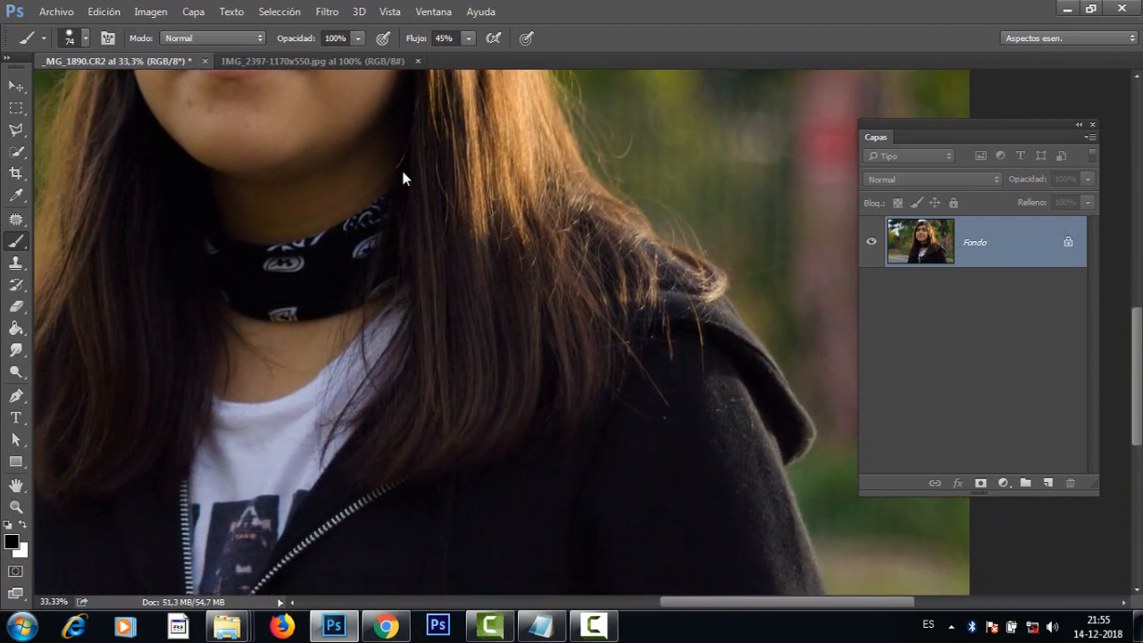
scroll(403, 177, "down", 3)
scroll(403, 178, "up", 3)
scroll(402, 177, "left", 3)
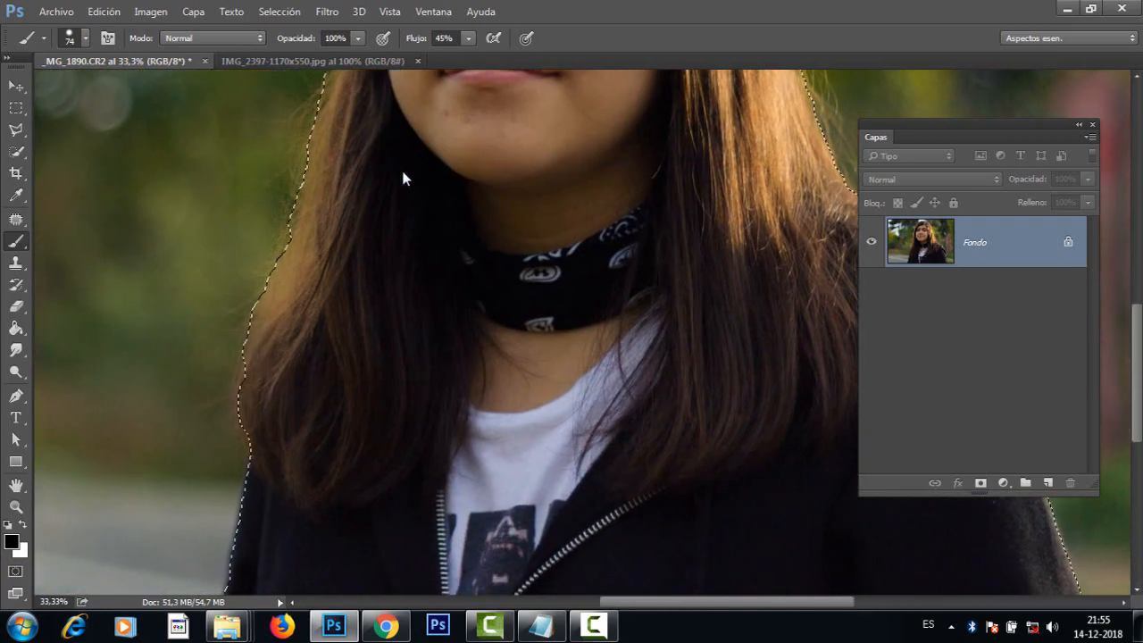
scroll(402, 177, "up", 5)
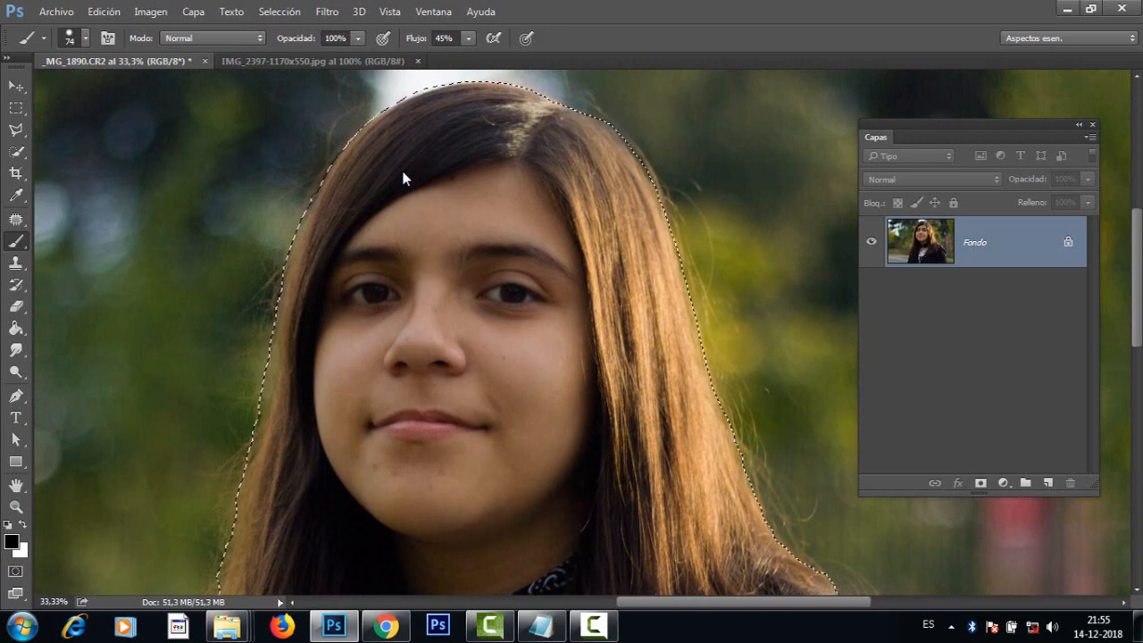
Step: Open Refine Edge (Perfeccionar borde) for the girl's selection and inspect the cutout's hair and jacket edges in the preview
key("ctrl+shift+i")
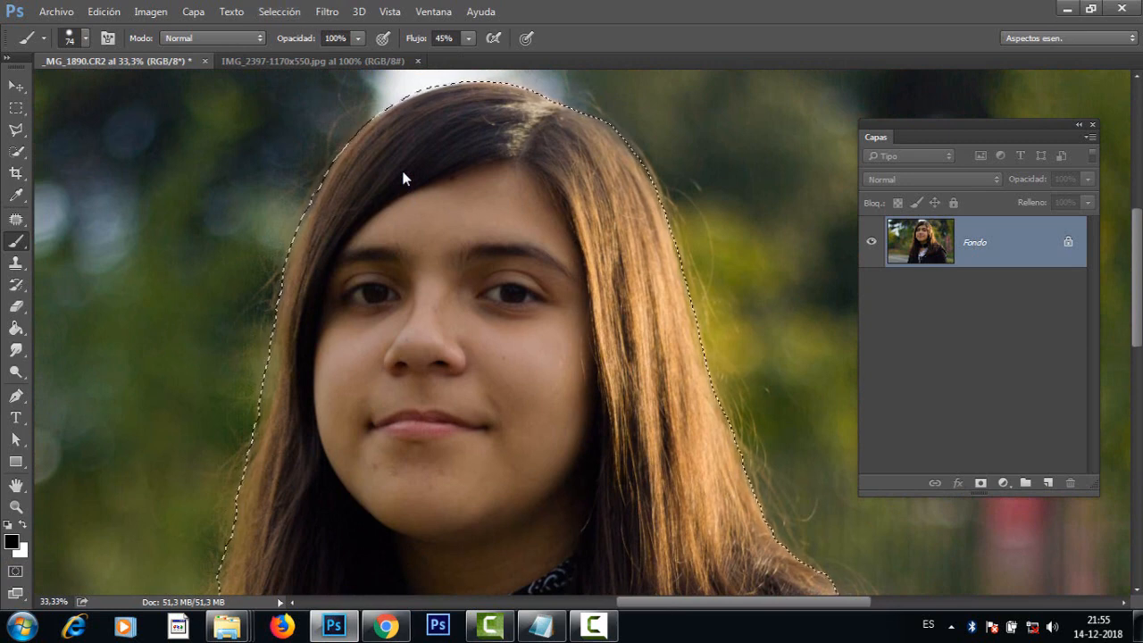
key("ctrl+shift+i")
key("alt+s")
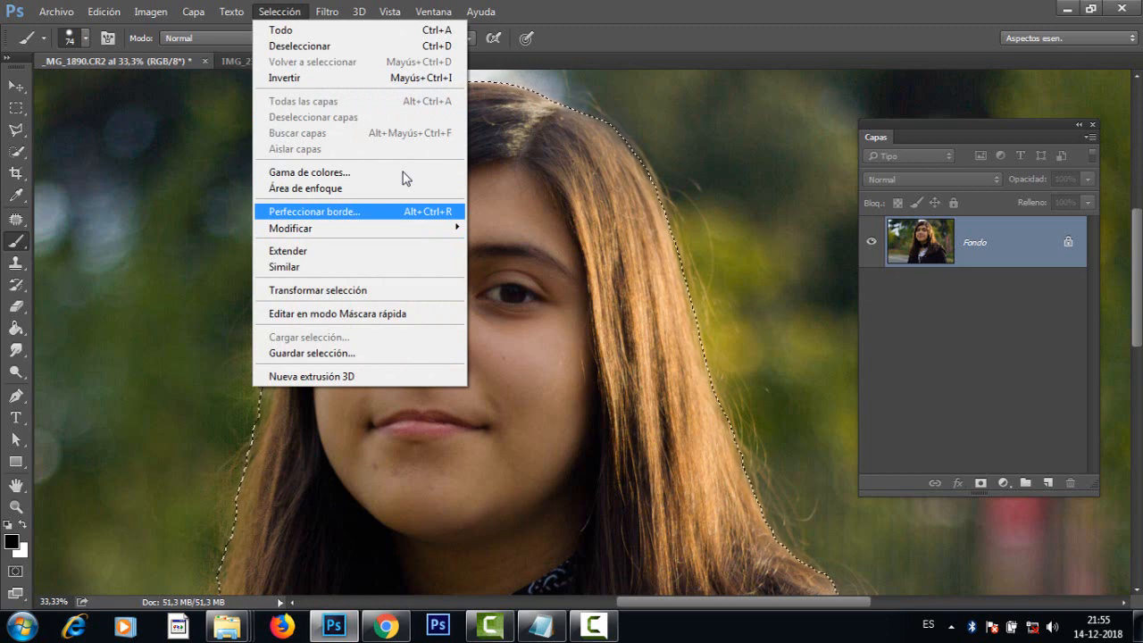
key("Return")
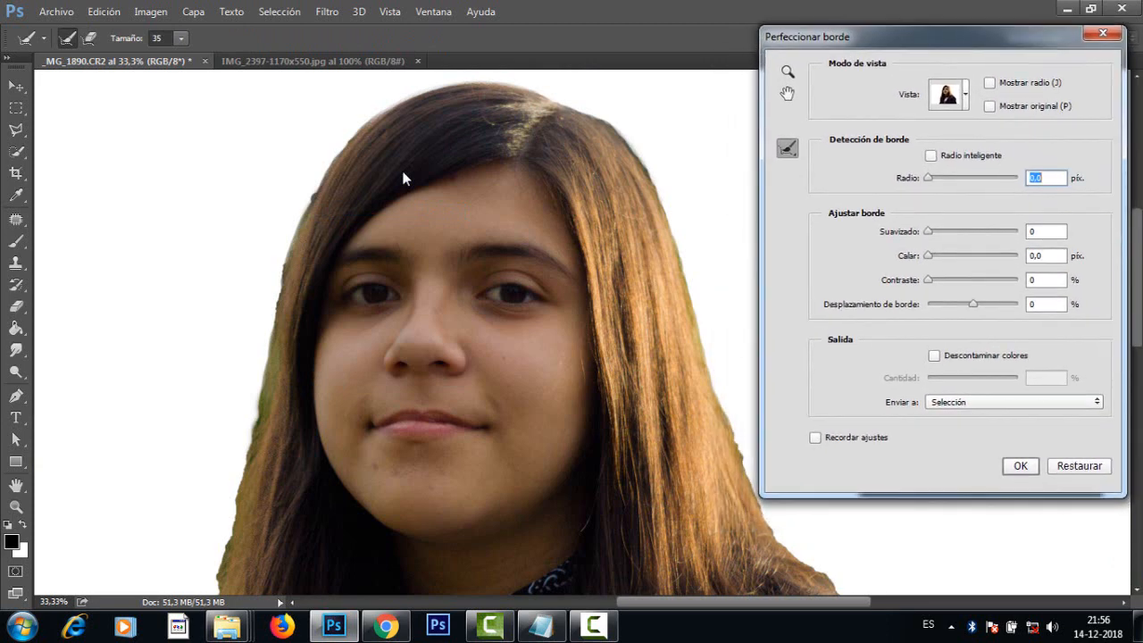
key("ctrl+minus")
scroll(403, 177, "down", 5)
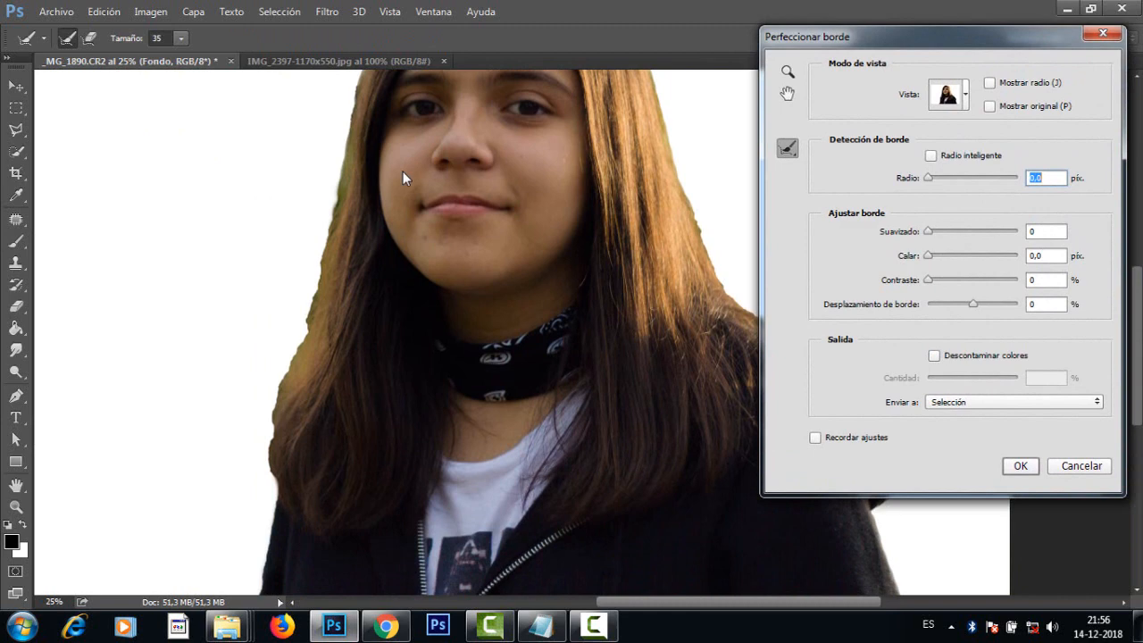
scroll(402, 177, "down", 3)
scroll(402, 178, "right", 4)
scroll(402, 177, "up", 5)
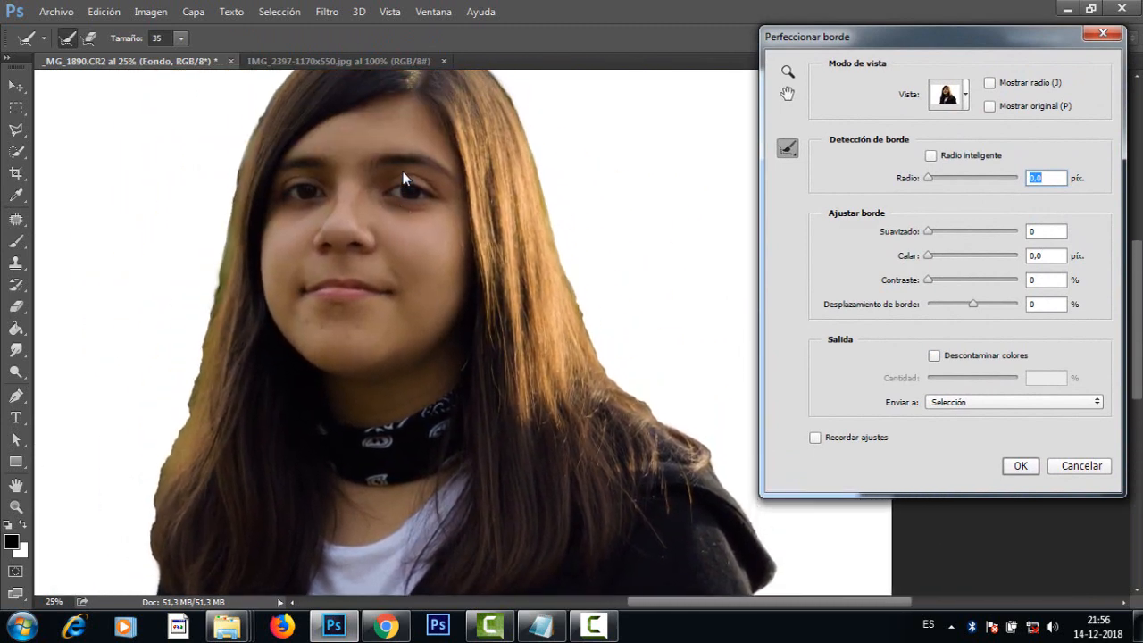
key("ctrl+plus")
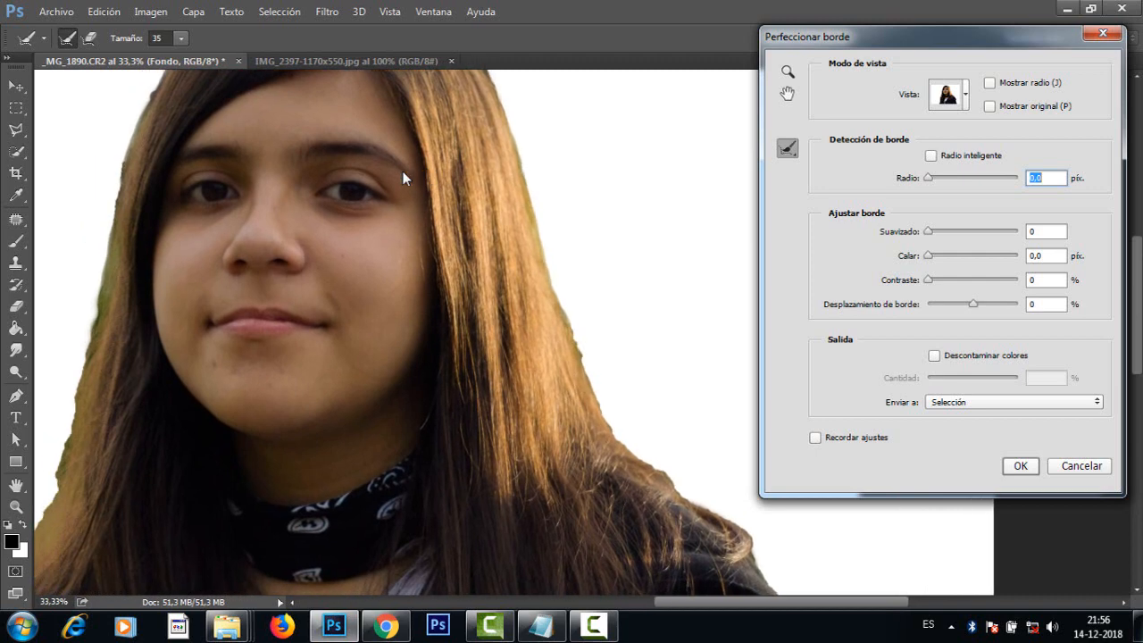
Step: Set the edge smoothing (Suavizado) to 100 and, after trying 7.2 and 72.8 px, the detection radius to 26.6 px, checking the jacket edge
left_click_drag(928, 232, 1017, 232)
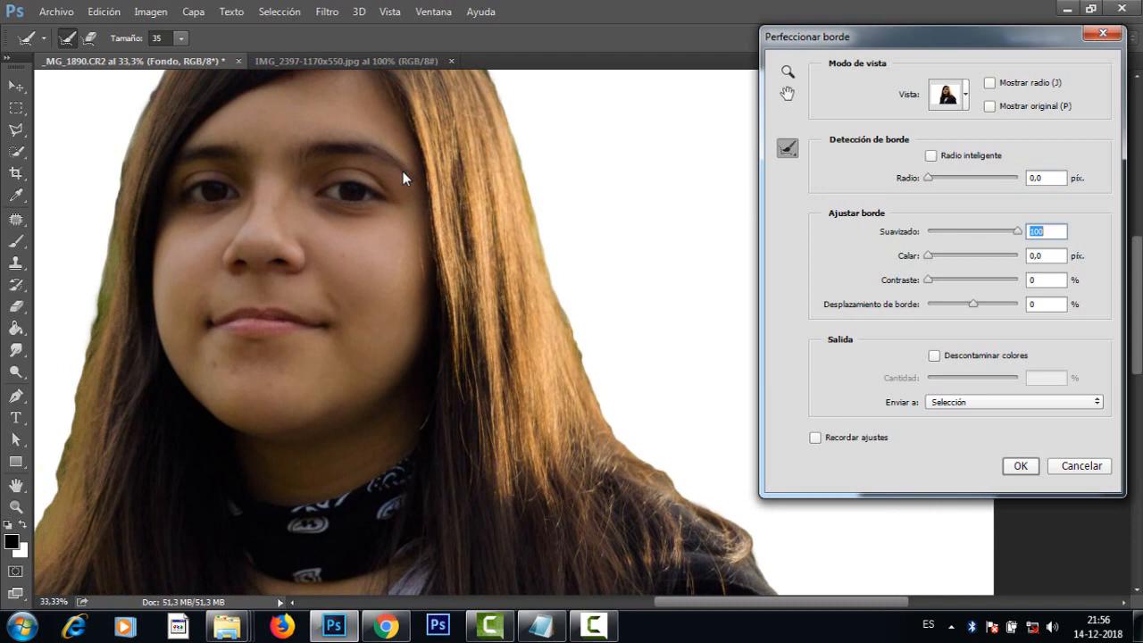
left_click_drag(928, 178, 957, 178)
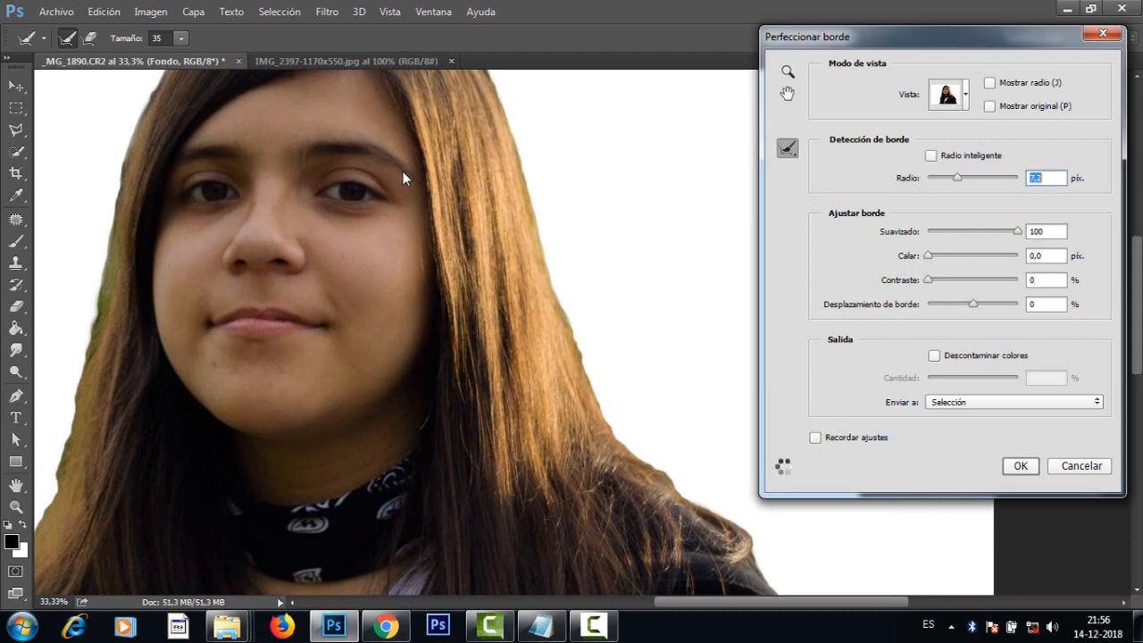
left_click_drag(957, 178, 995, 178)
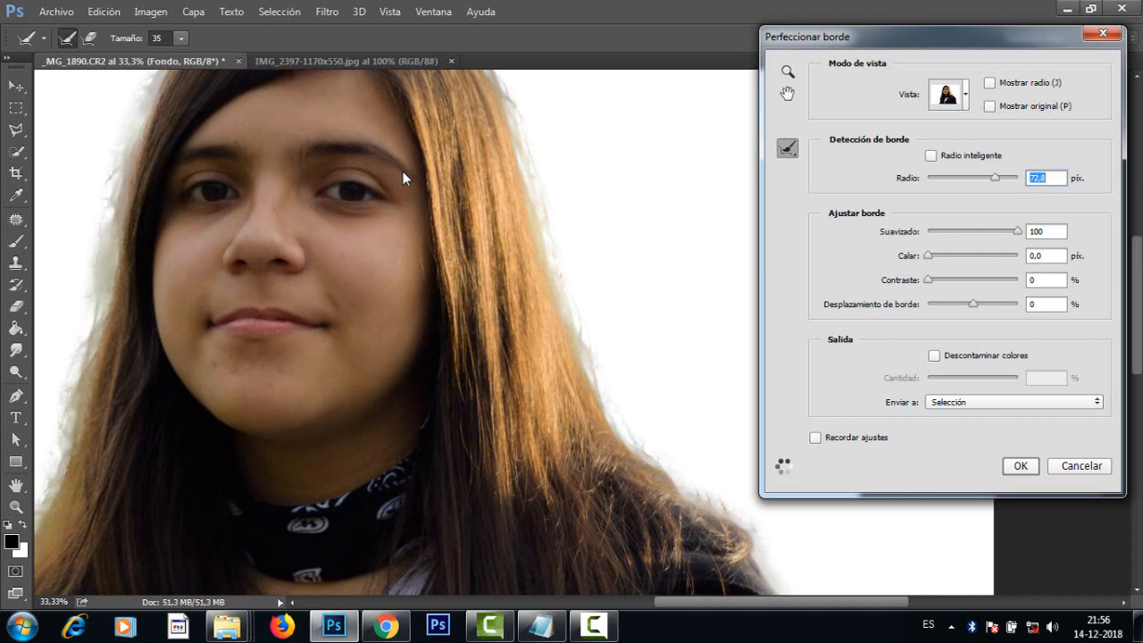
left_click_drag(994, 178, 972, 178)
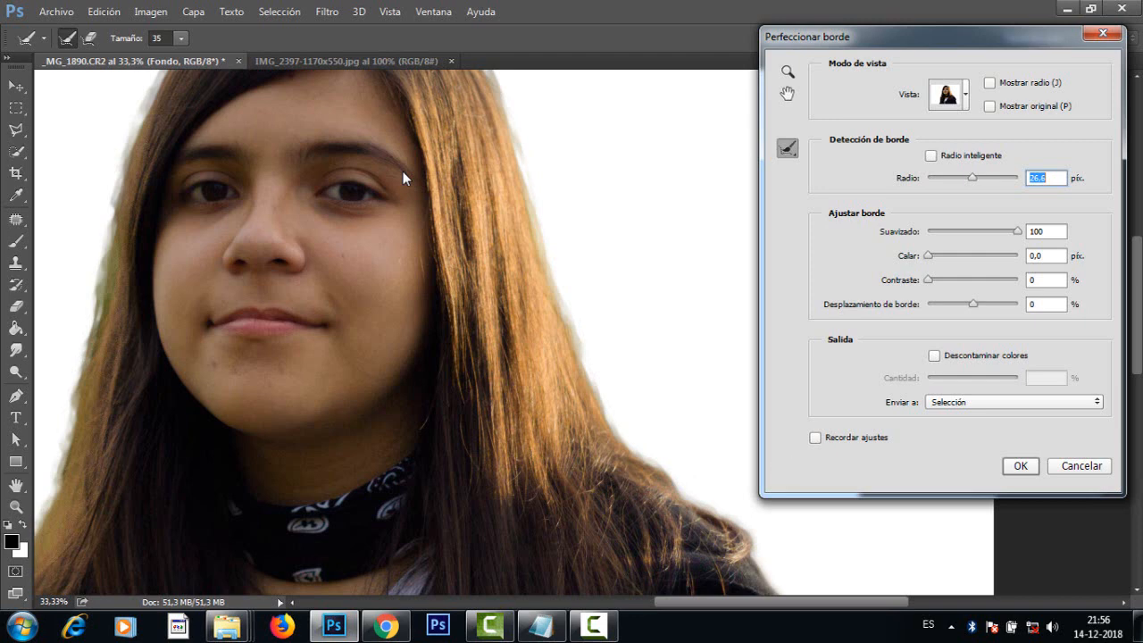
mouse_move(403, 179)
left_mouse_down()
mouse_move(463, 320)
mouse_move(463, 256)
mouse_move(561, 7)
mouse_move(46, 16)
mouse_move(4, 38)
left_mouse_up()
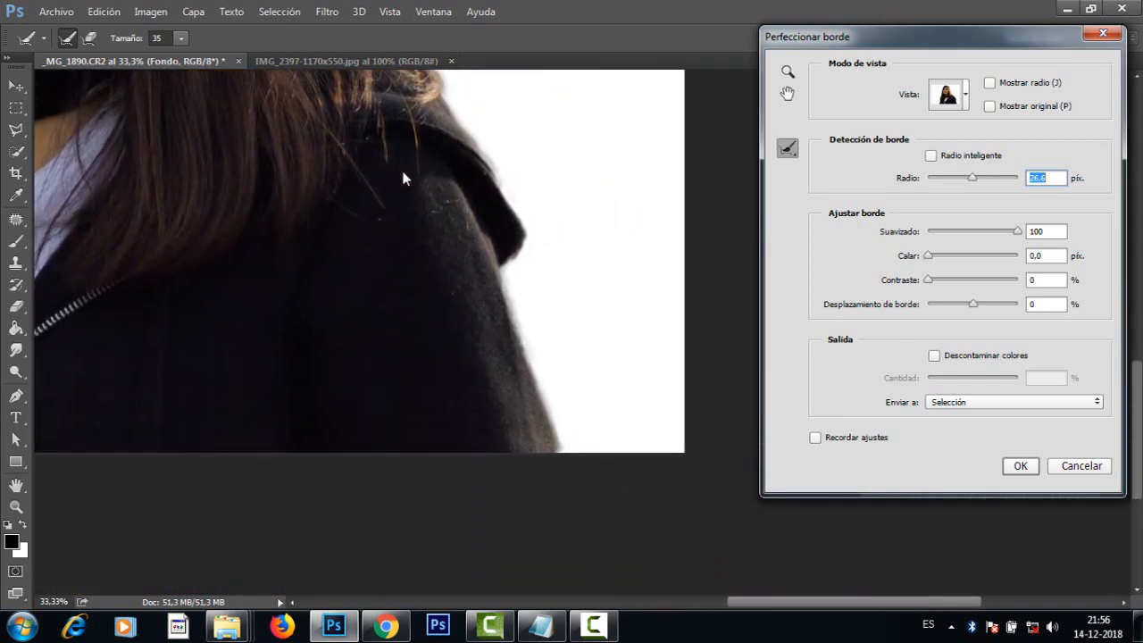
mouse_move(403, 178)
left_mouse_down()
mouse_move(657, 165)
mouse_move(646, 170)
left_mouse_up()
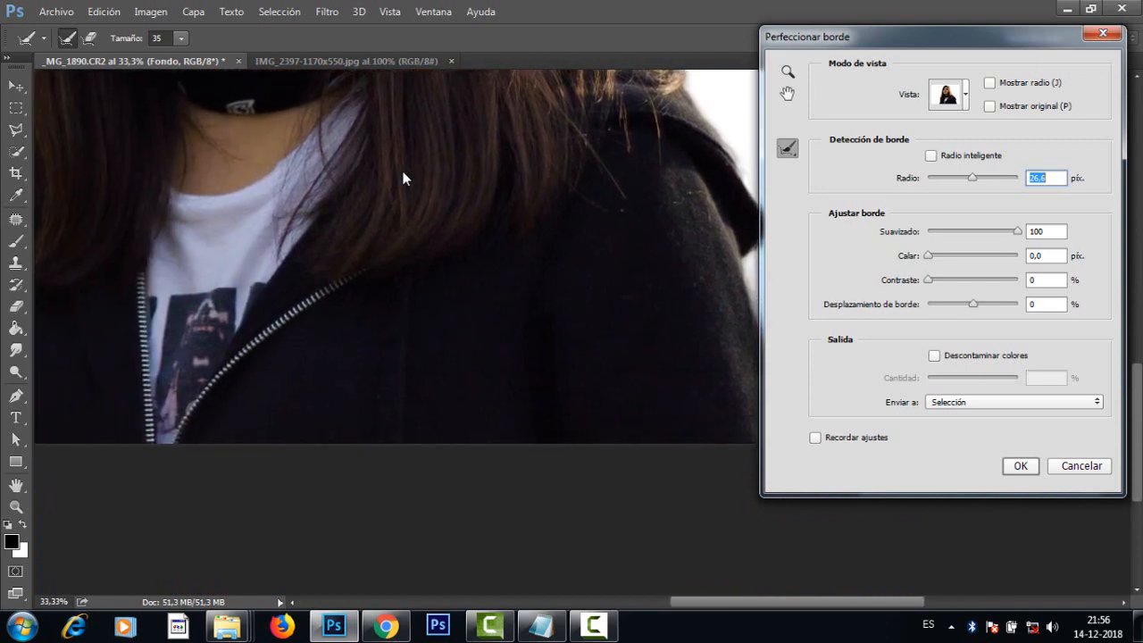
Step: Set the edge contrast to 21% and the edge detection to a 13.0 px radius with Radio inteligente enabled
left_click_drag(927, 280, 947, 280)
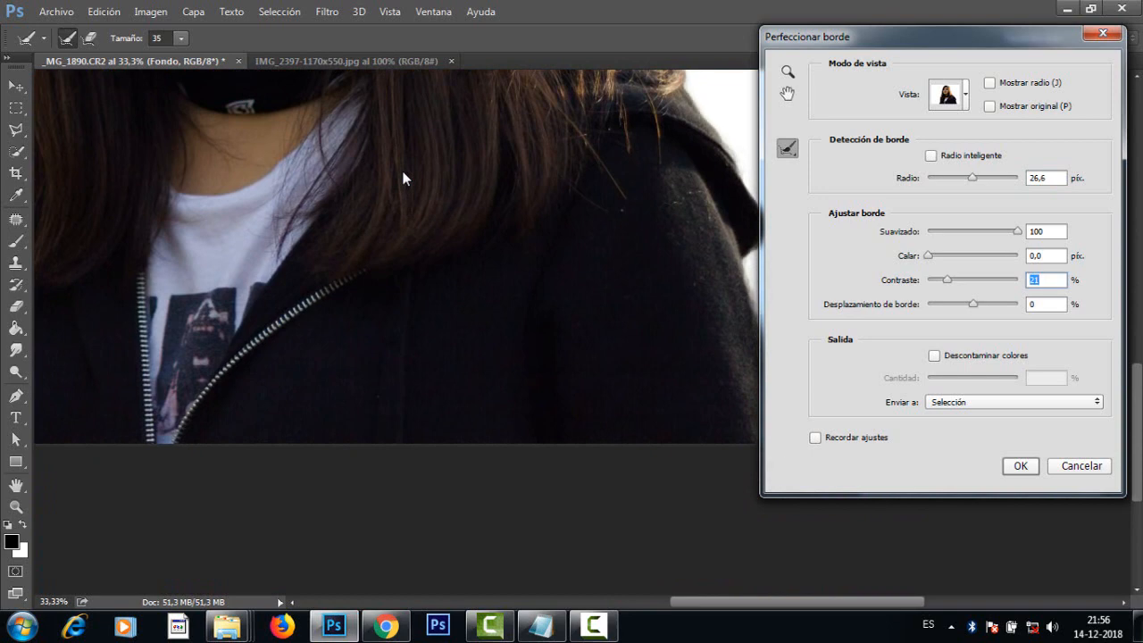
left_click_drag(404, 179, 457, 366)
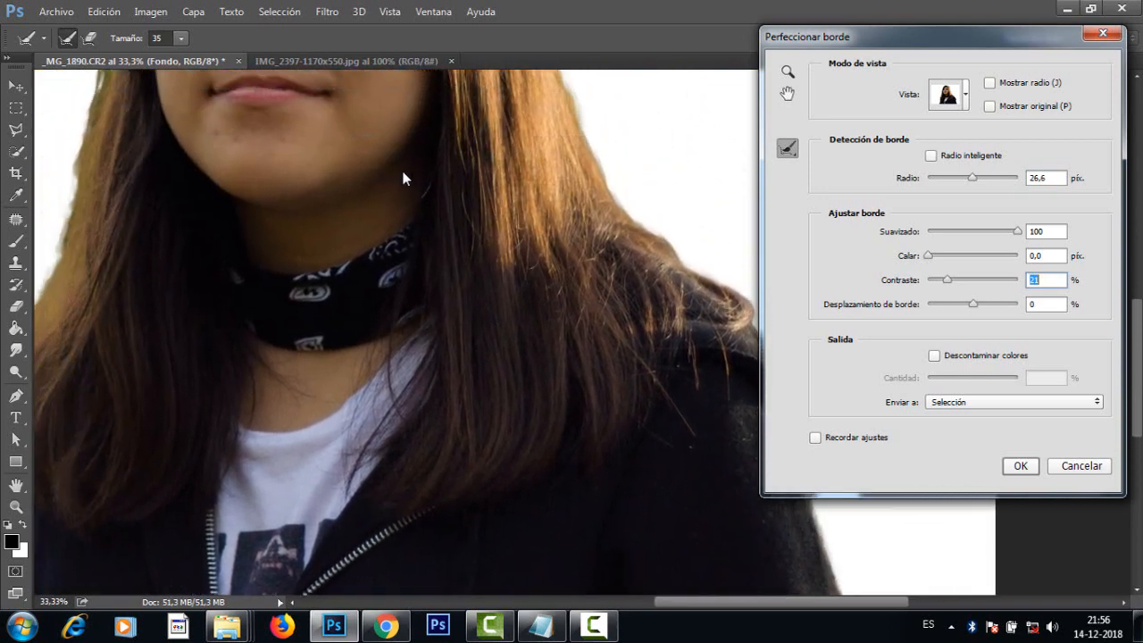
left_click_drag(973, 177, 965, 178)
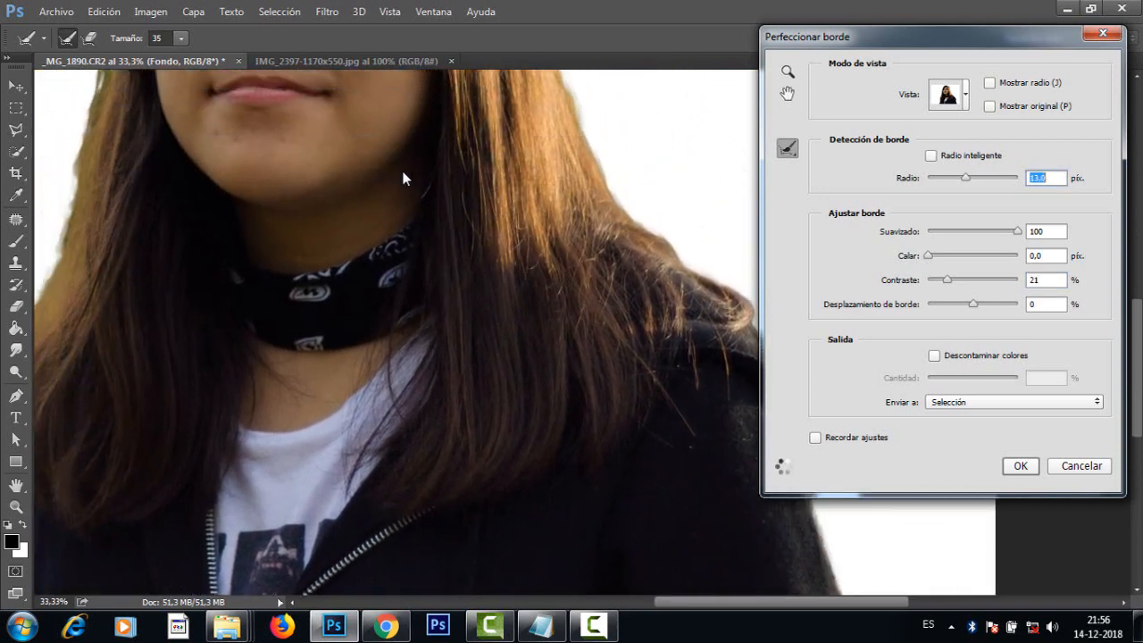
left_click(931, 155)
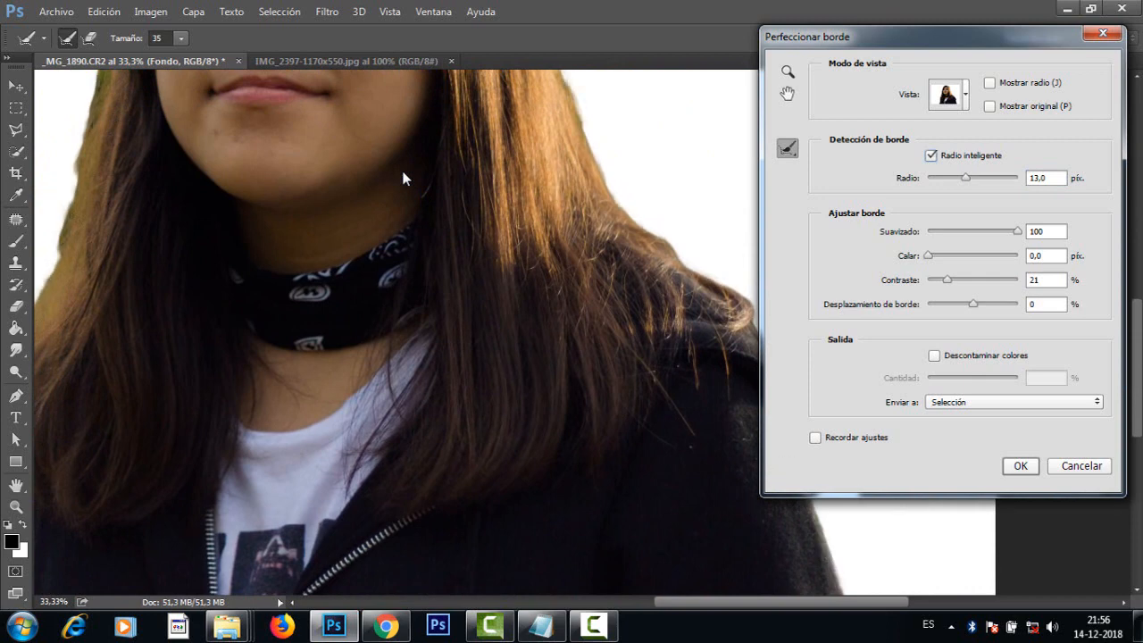
Step: Try Descontaminar colores at 50% and disable it again, leaving the output as Nueva capa con máscara de capa
key("ctrl+minus")
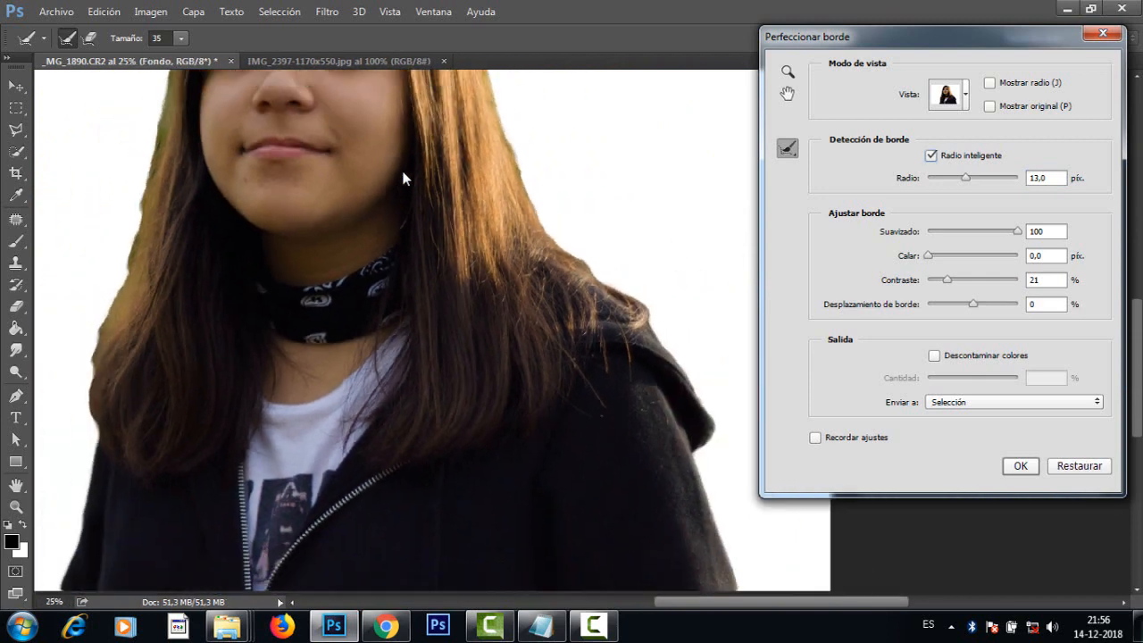
mouse_move(404, 179)
left_mouse_down()
mouse_move(438, 351)
mouse_move(413, 307)
mouse_move(512, 160)
mouse_move(512, 118)
mouse_move(392, 176)
mouse_move(363, 167)
mouse_move(457, 360)
mouse_move(449, 331)
mouse_move(475, 272)
mouse_move(474, 237)
left_mouse_up()
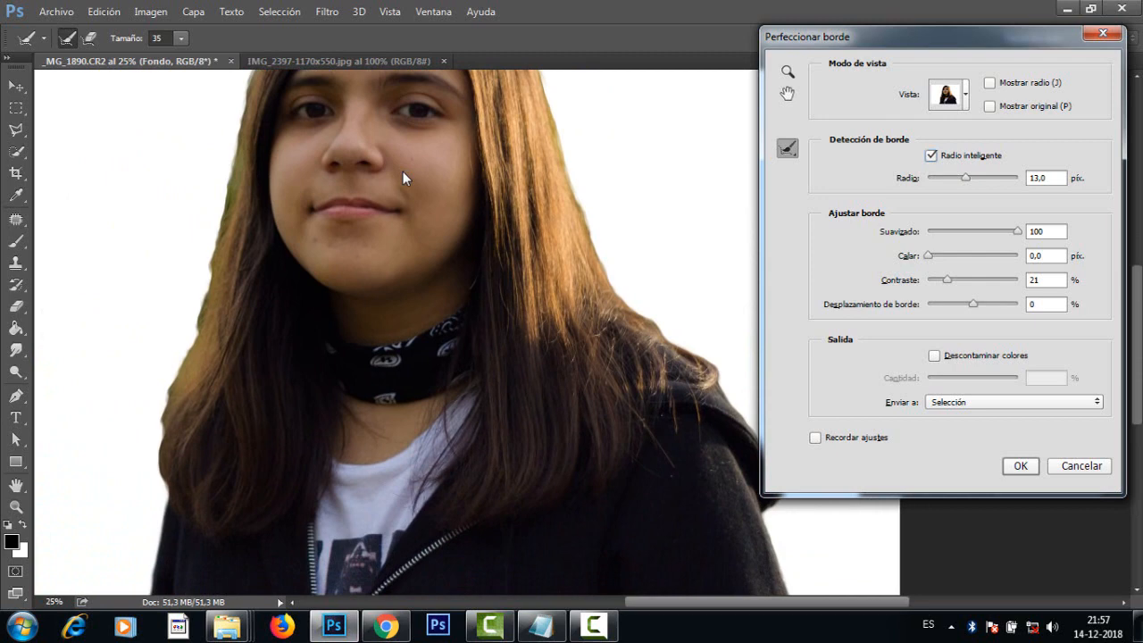
left_click(934, 356)
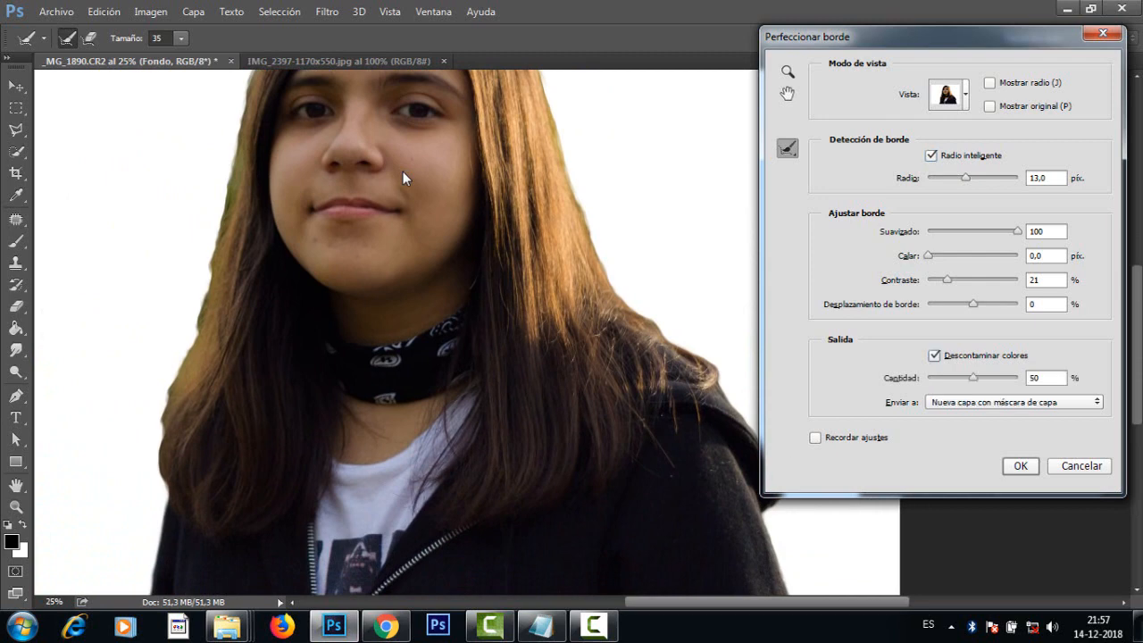
left_click(934, 355)
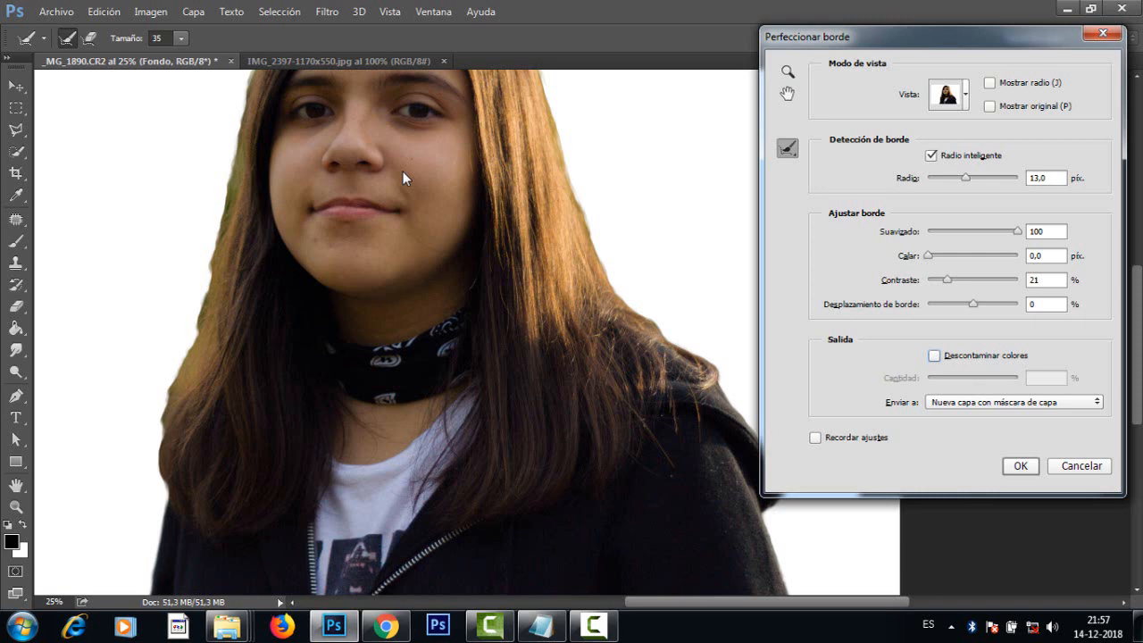
Step: Enable Descontaminar colores at 51% and output the girl's refined cutout as a new layer with a layer mask
left_click(934, 355)
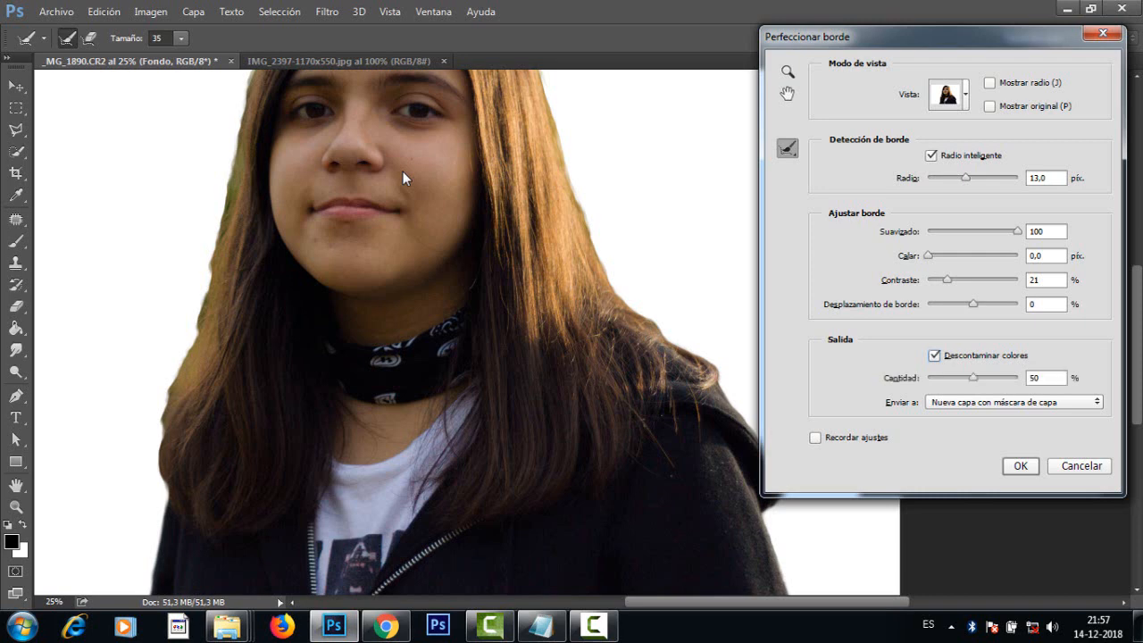
left_click_drag(973, 377, 998, 377)
left_click_drag(997, 378, 974, 378)
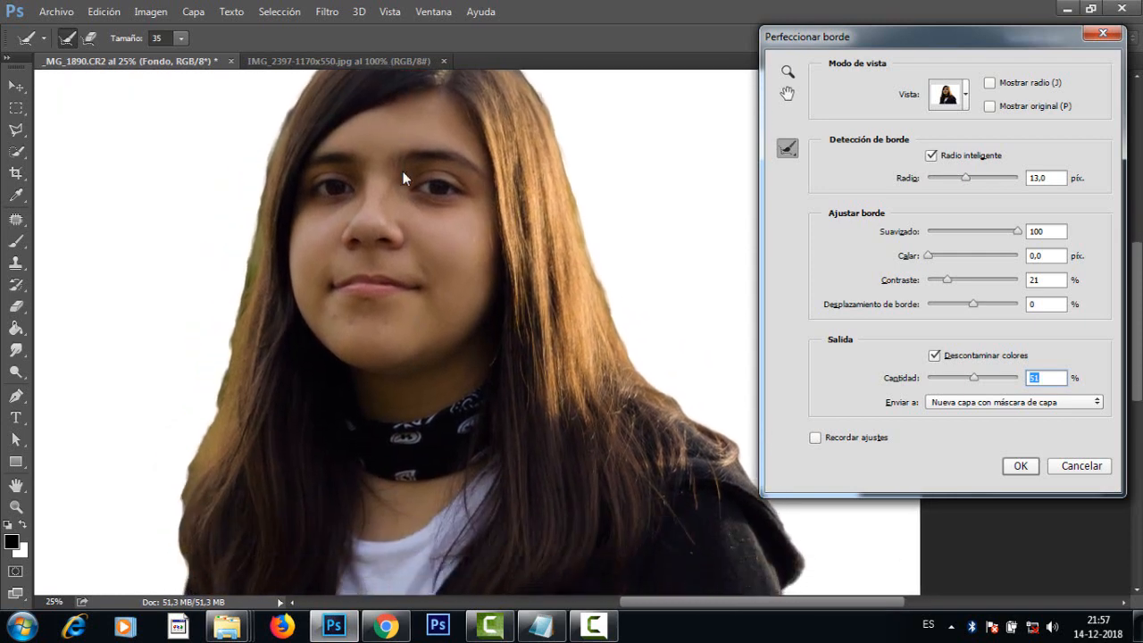
key("Return")
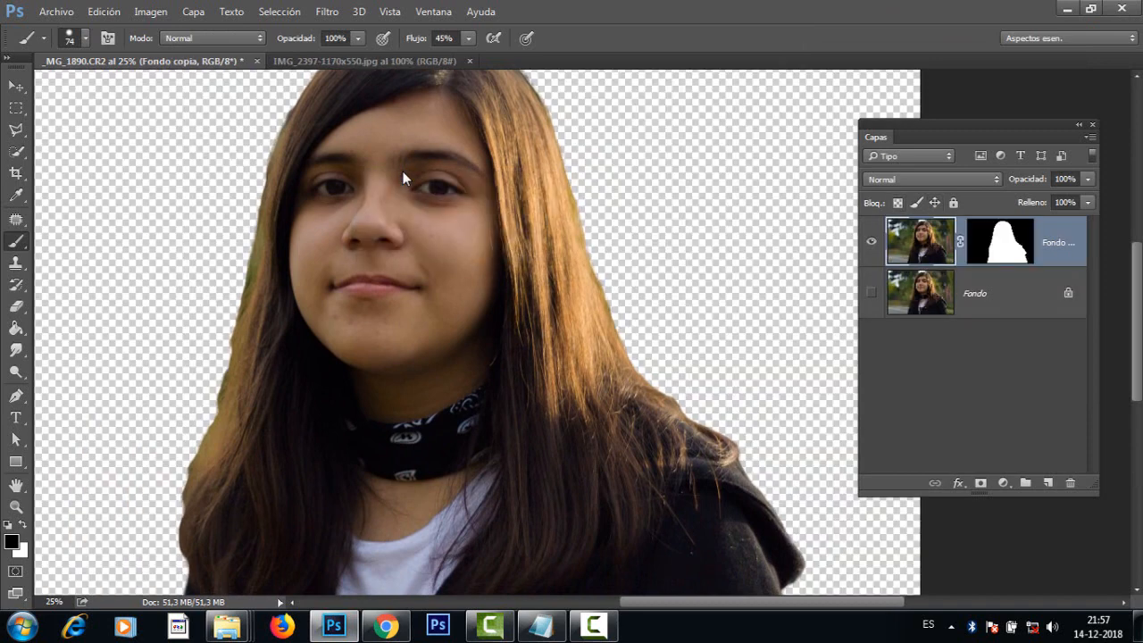
Step: Try pasting the clipboard content into IMG_2397-1170x550.jpg and undo the paste
key("ctrl+minus")
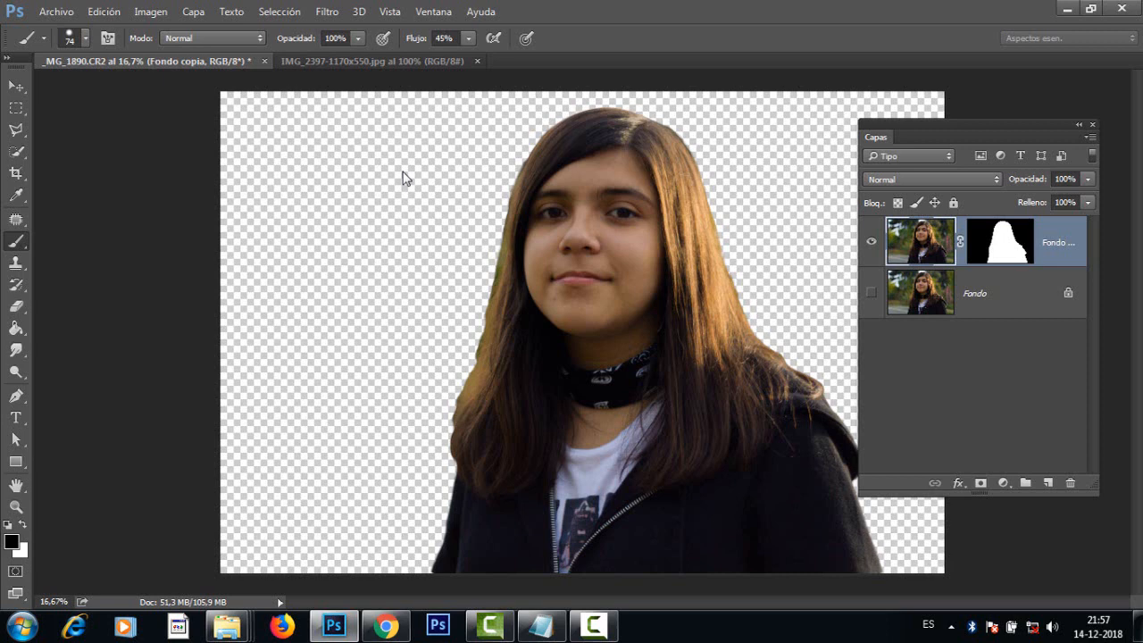
key("ctrl+Tab")
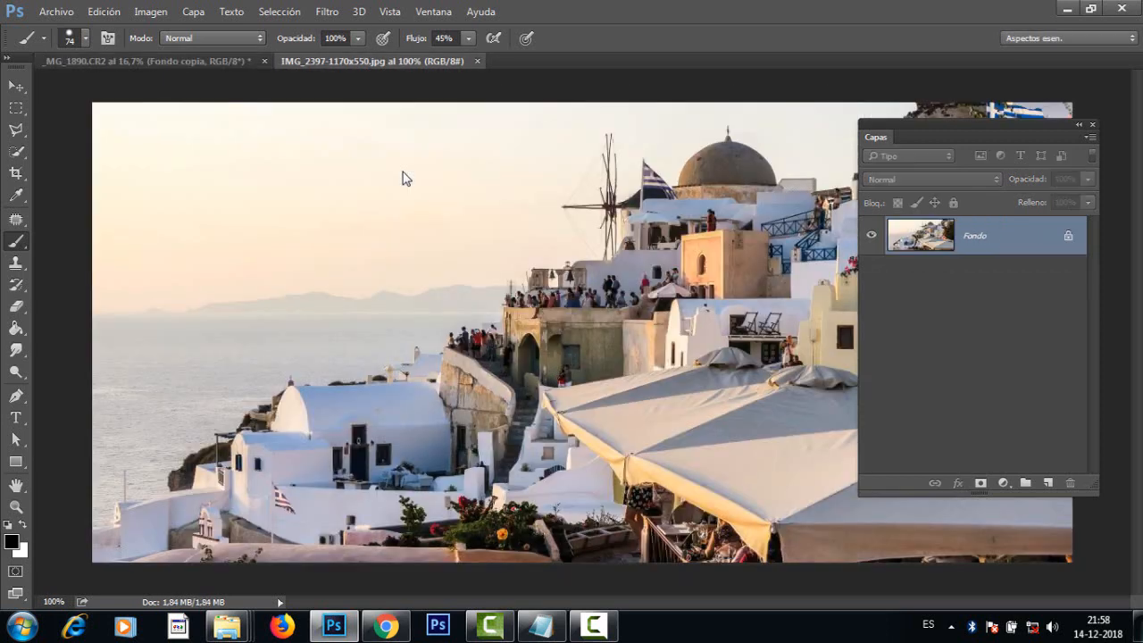
key("ctrl+v")
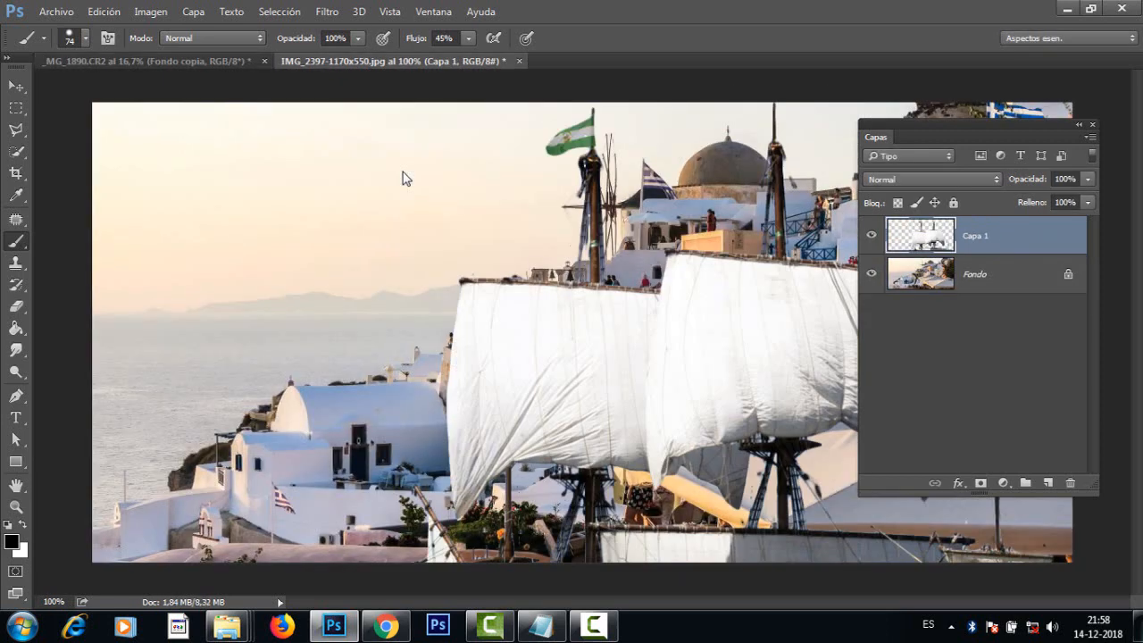
key("ctrl+z")
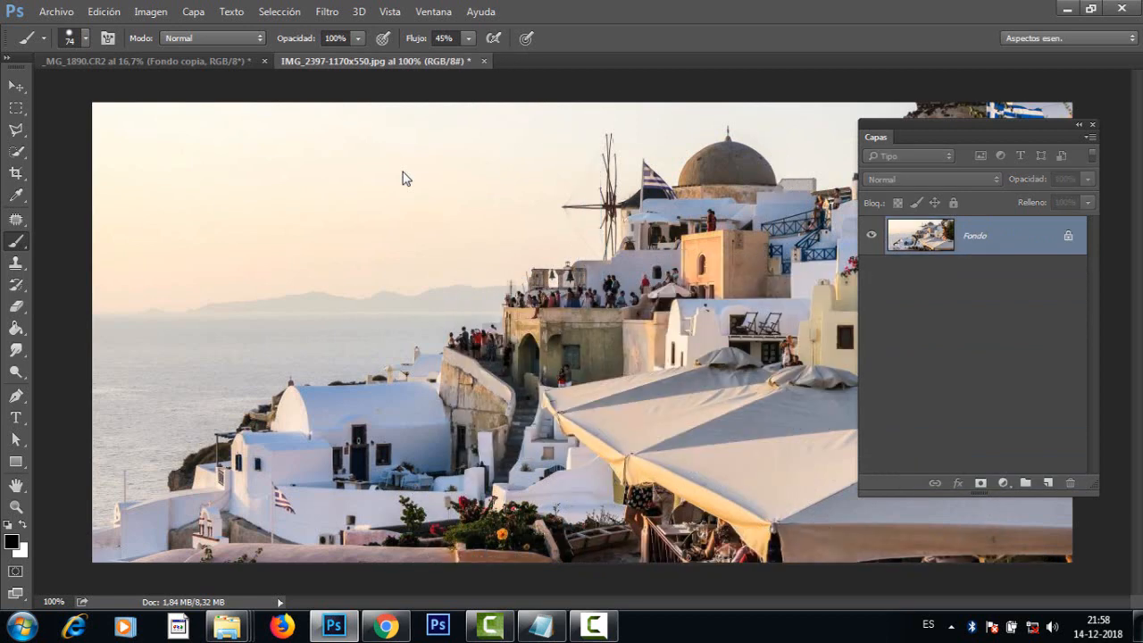
Step: Try pasting a rectangular selection around the girl into IMG_2397-1170x550.jpg, close that image without saving, and clear the selection in _MG_1890
key("ctrl+Tab")
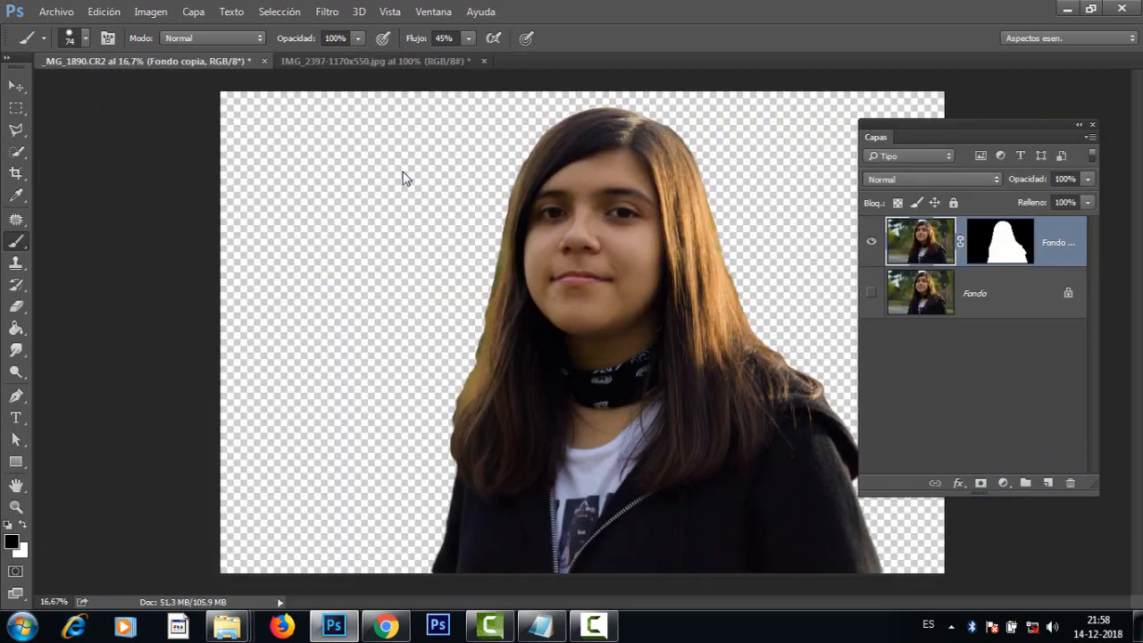
key("m")
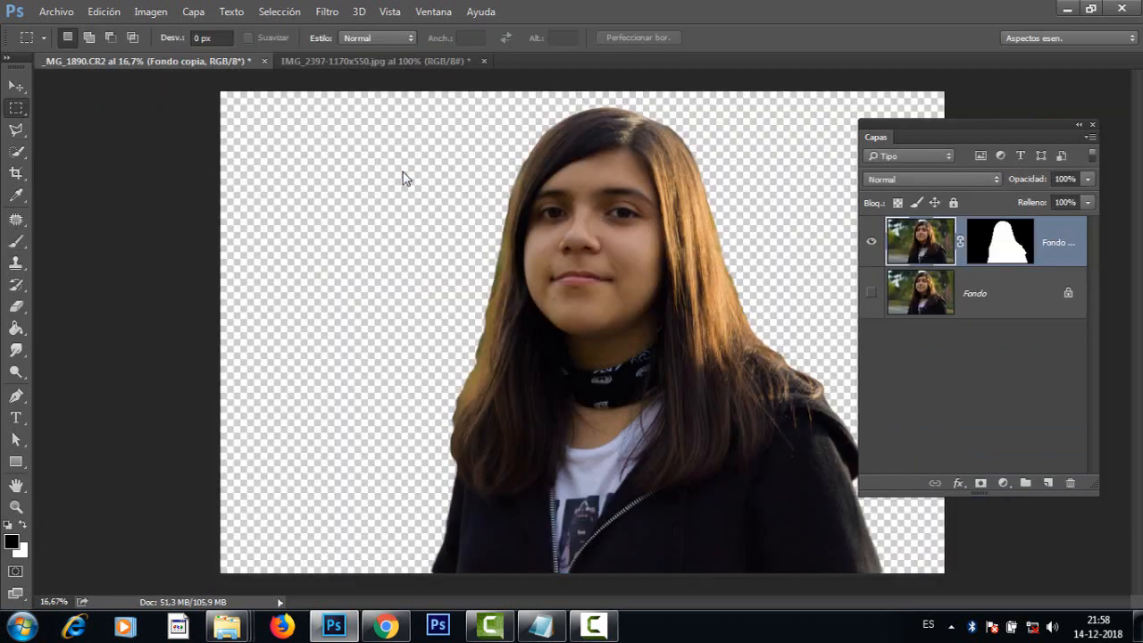
left_click_drag(342, 91, 980, 593)
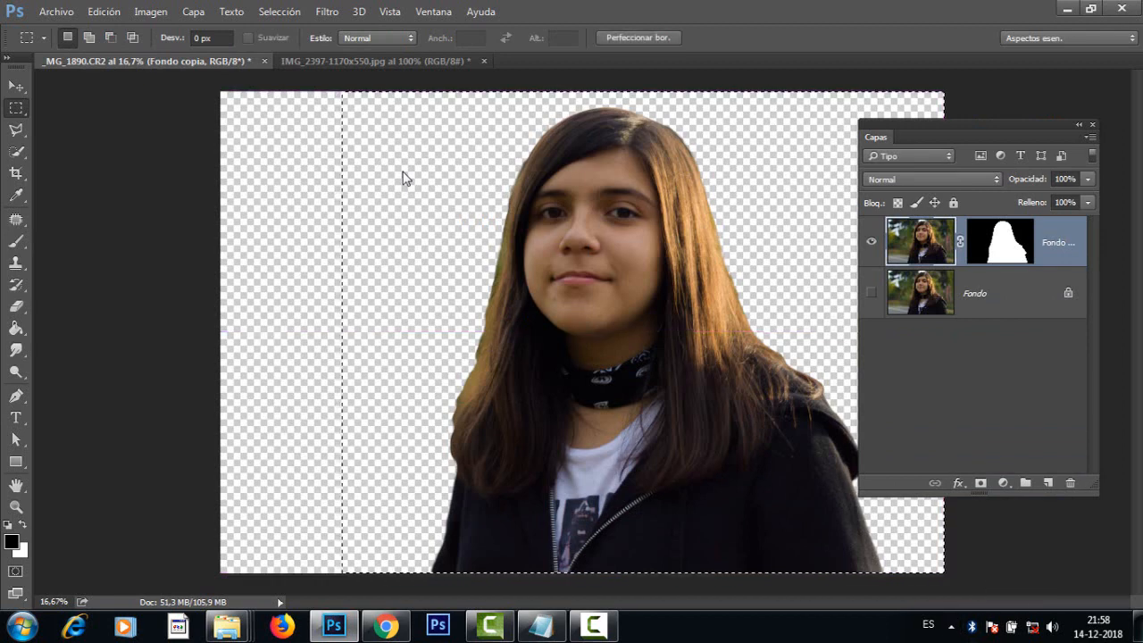
key("ctrl+Tab")
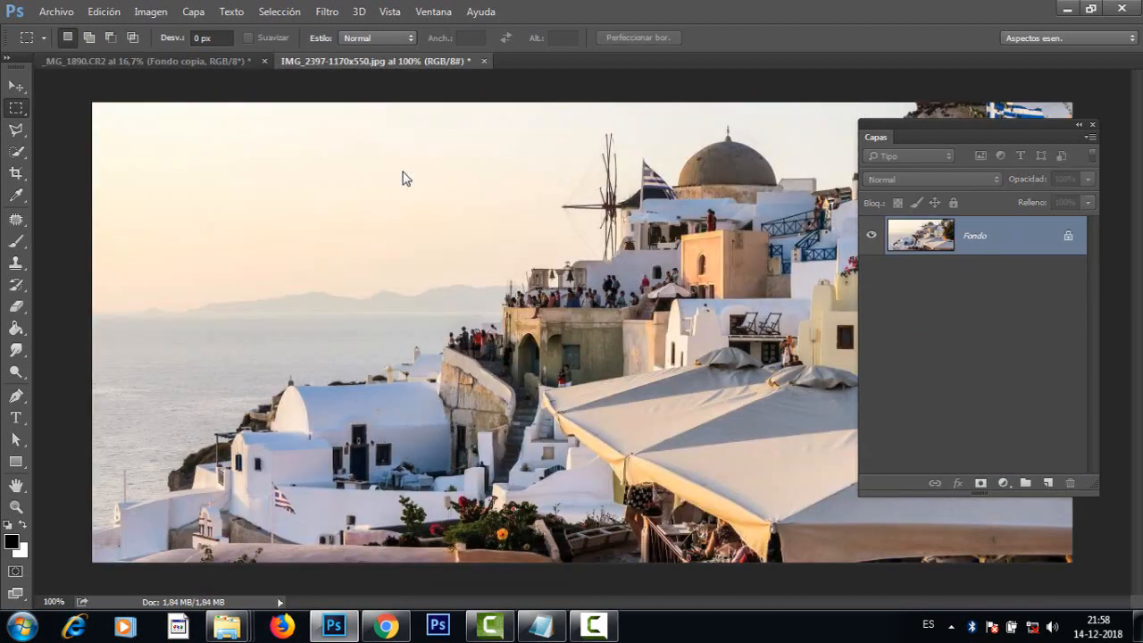
key("ctrl+v")
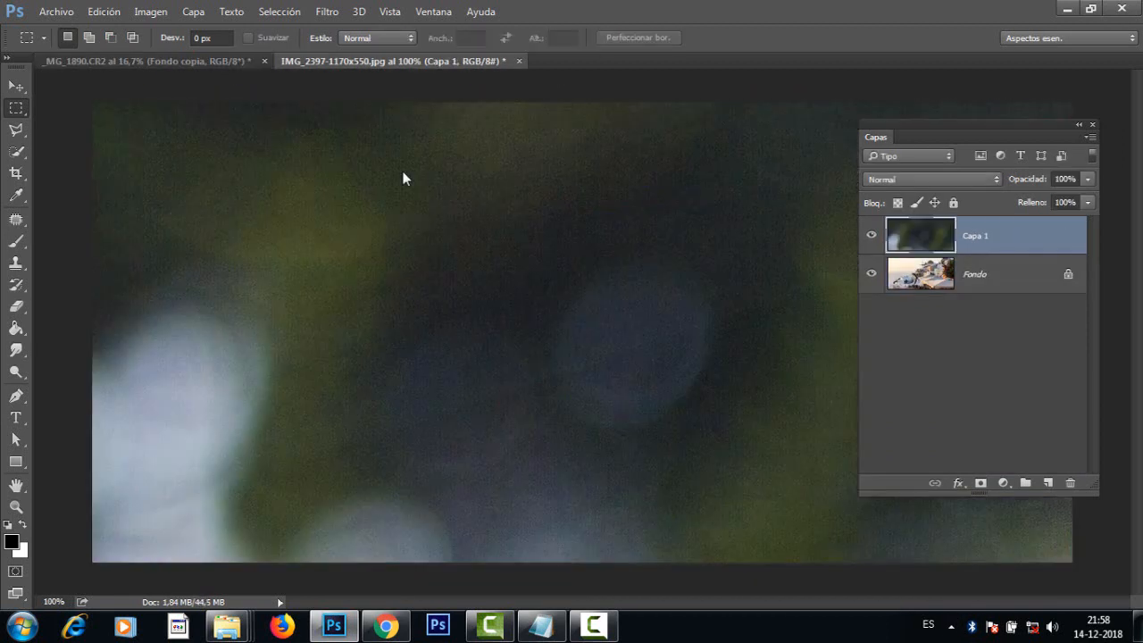
key("ctrl+w")
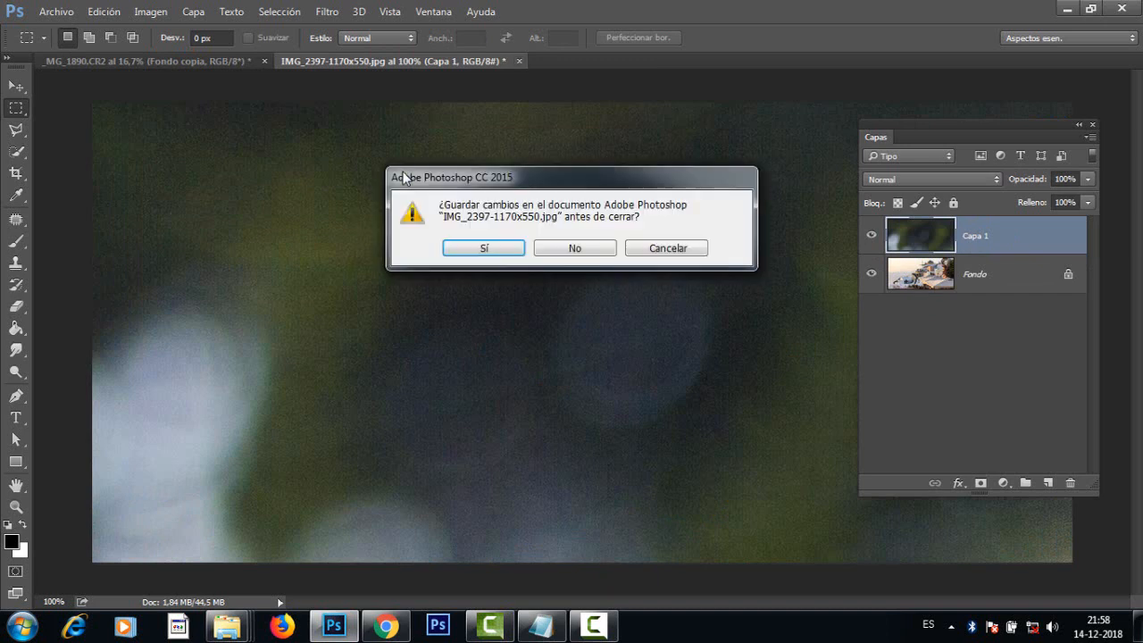
key("n")
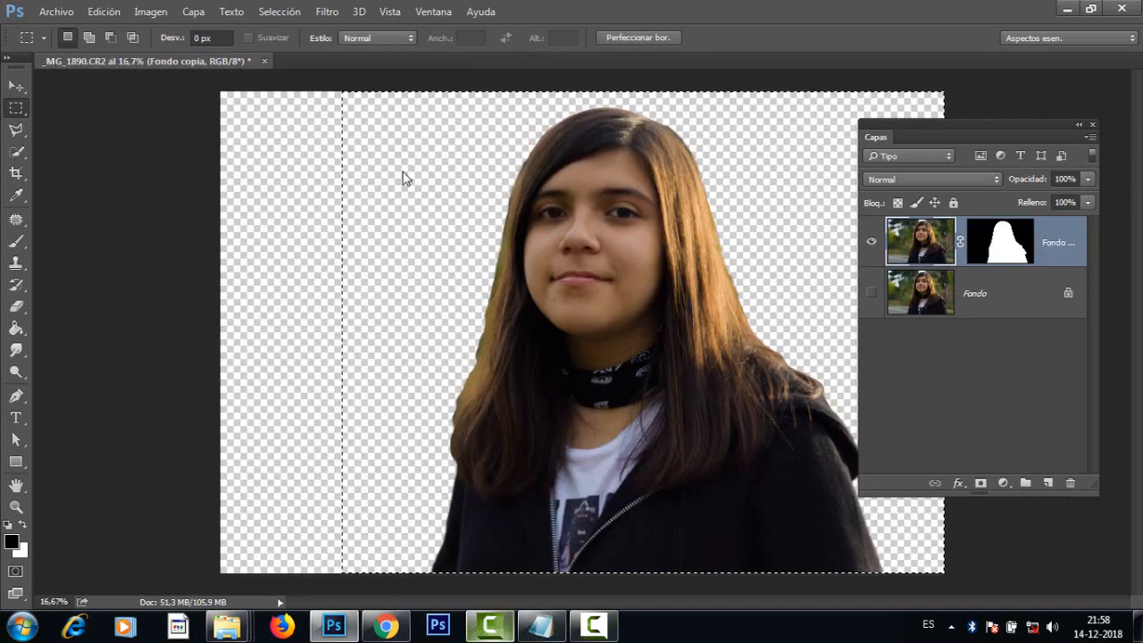
key("ctrl+d")
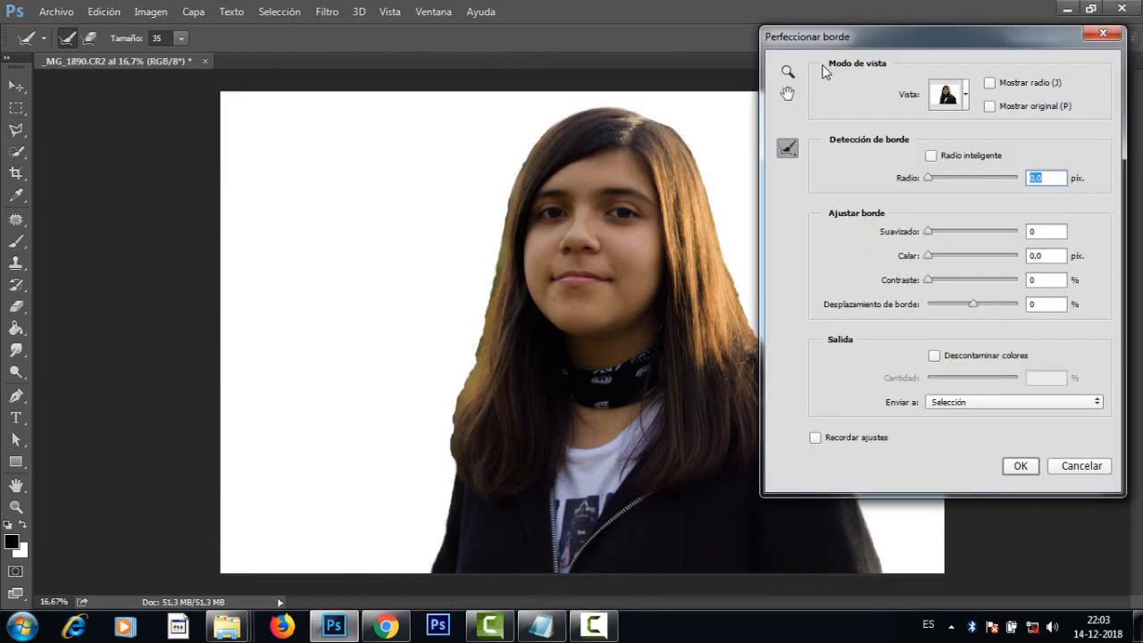
Step: In Perfeccionar borde, set Suavizado to 92 and Radio to 28.4 px, and enable Descontaminar colores at 92%
left_click_drag(859, 46, 854, 71)
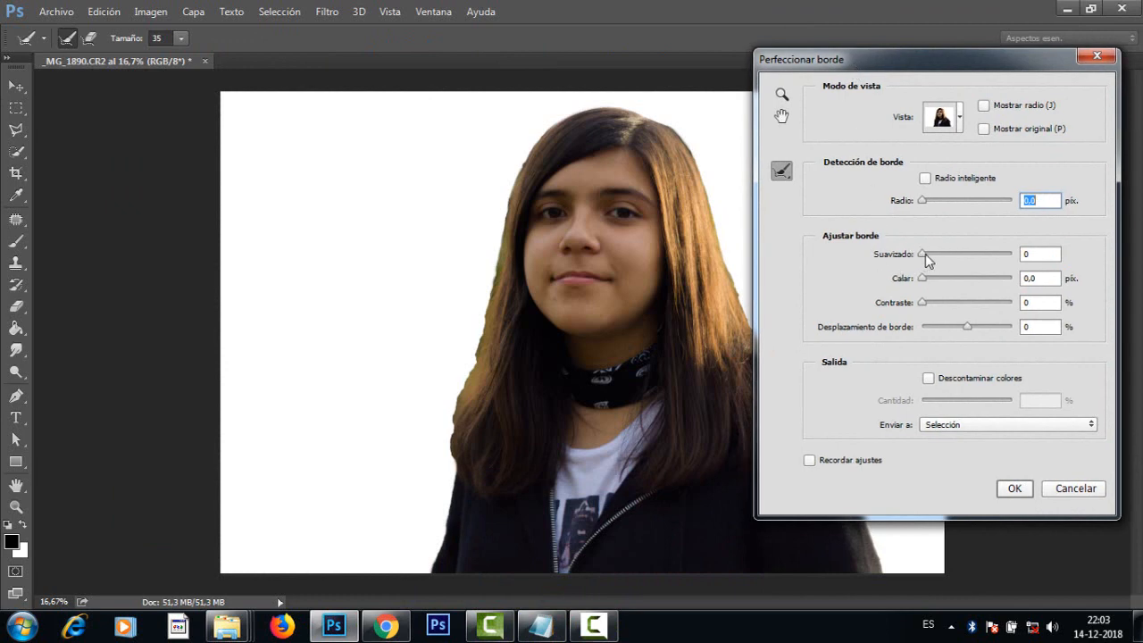
left_click_drag(928, 259, 1005, 255)
left_click_drag(949, 207, 964, 205)
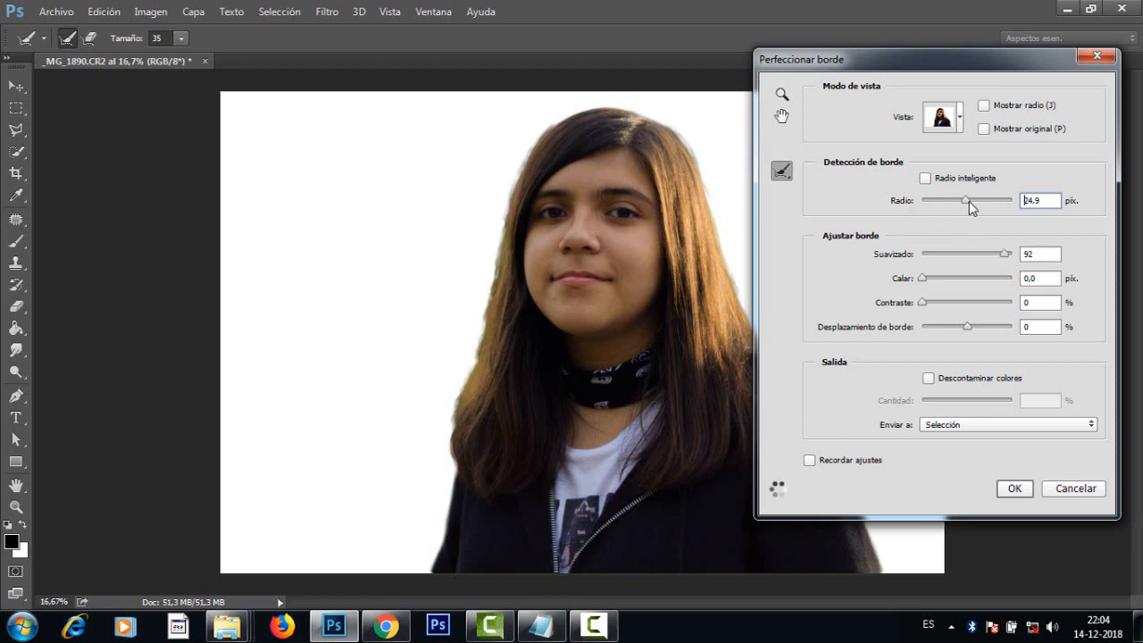
left_click_drag(969, 203, 967, 203)
left_click(928, 377)
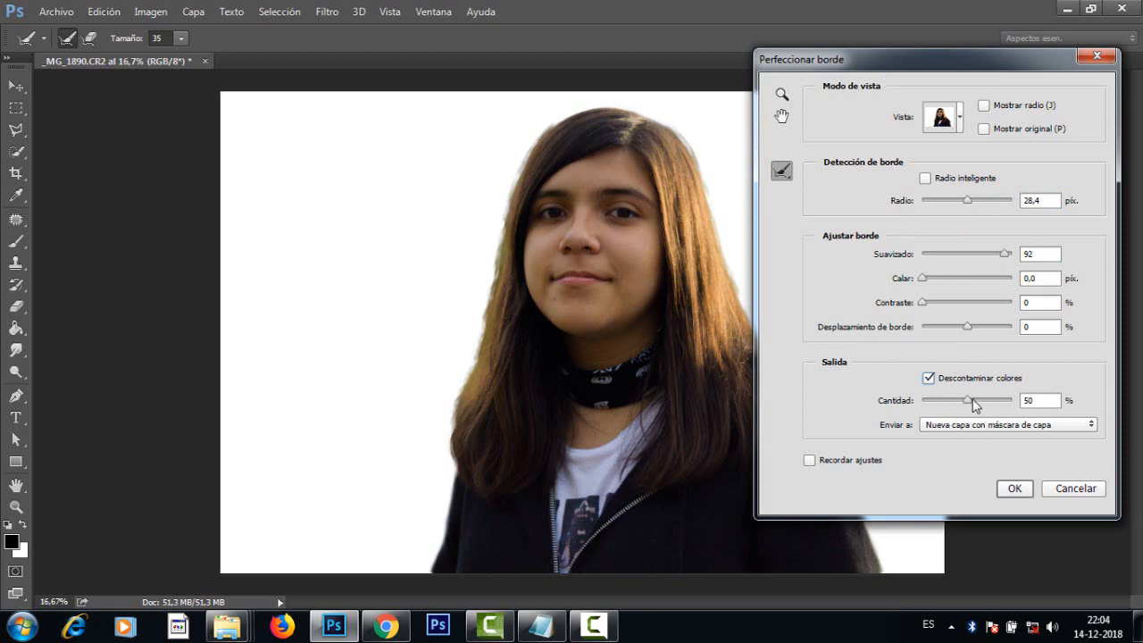
left_click_drag(974, 404, 1001, 404)
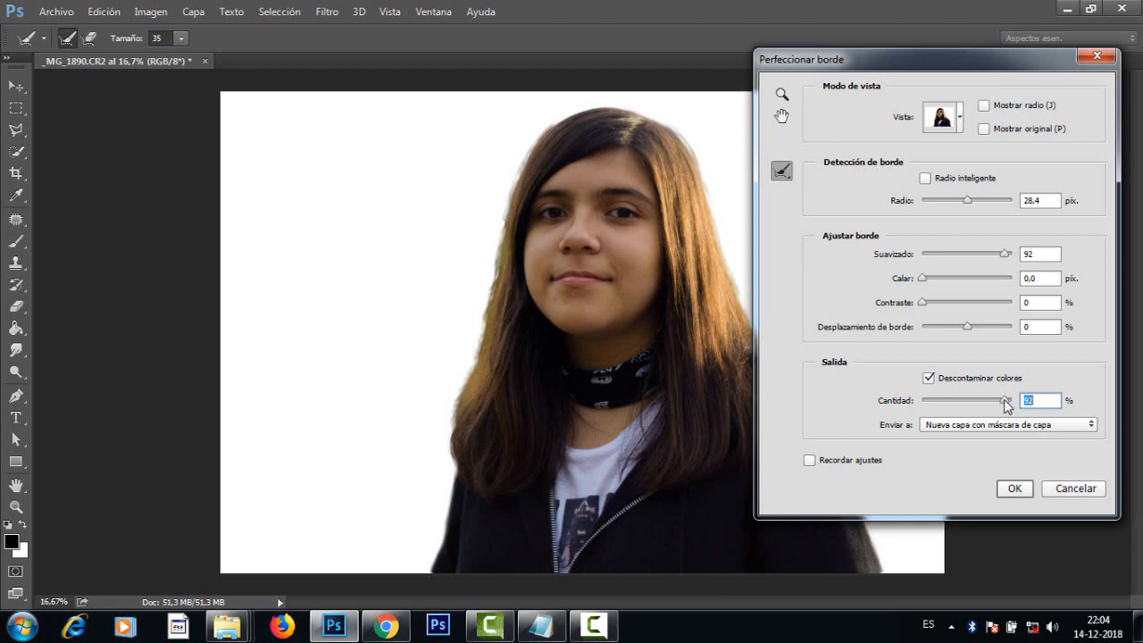
Step: Set the edge contrast to about 29% and output the refined selection as a new layer with a layer mask
left_click_drag(887, 70, 913, 70)
left_click_drag(952, 301, 980, 304)
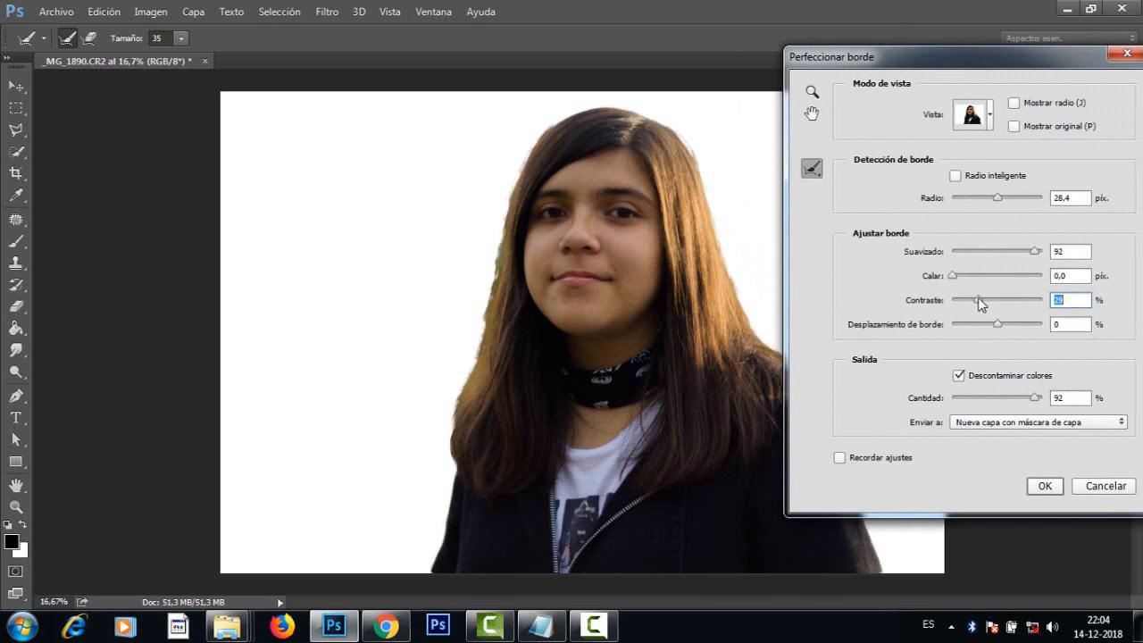
key("Down")
left_click(1043, 487)
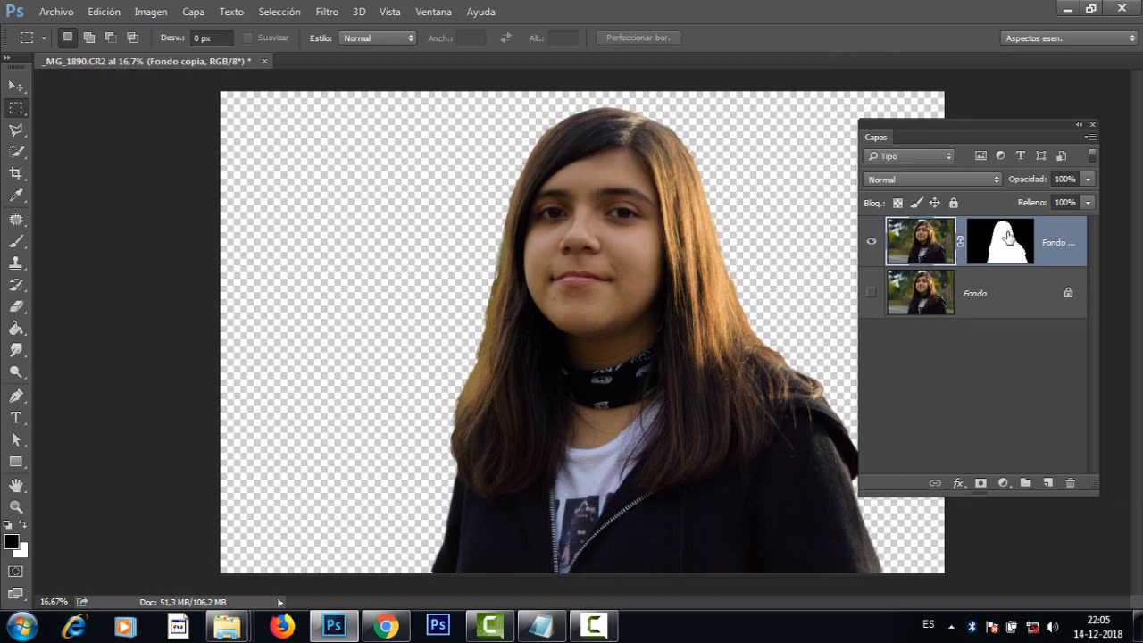
Step: Unlink the layer mask on Fondo copia and inspect the mask on its own before restoring the normal layer view
left_click(960, 243)
left_click(1003, 245, "alt")
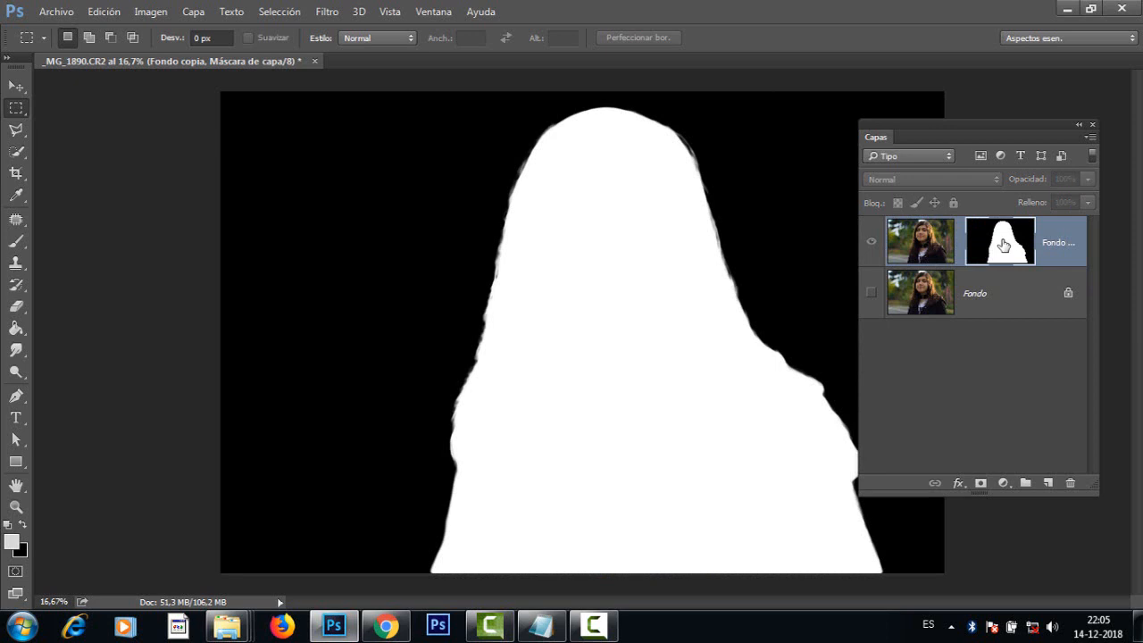
left_click(1003, 245, "alt")
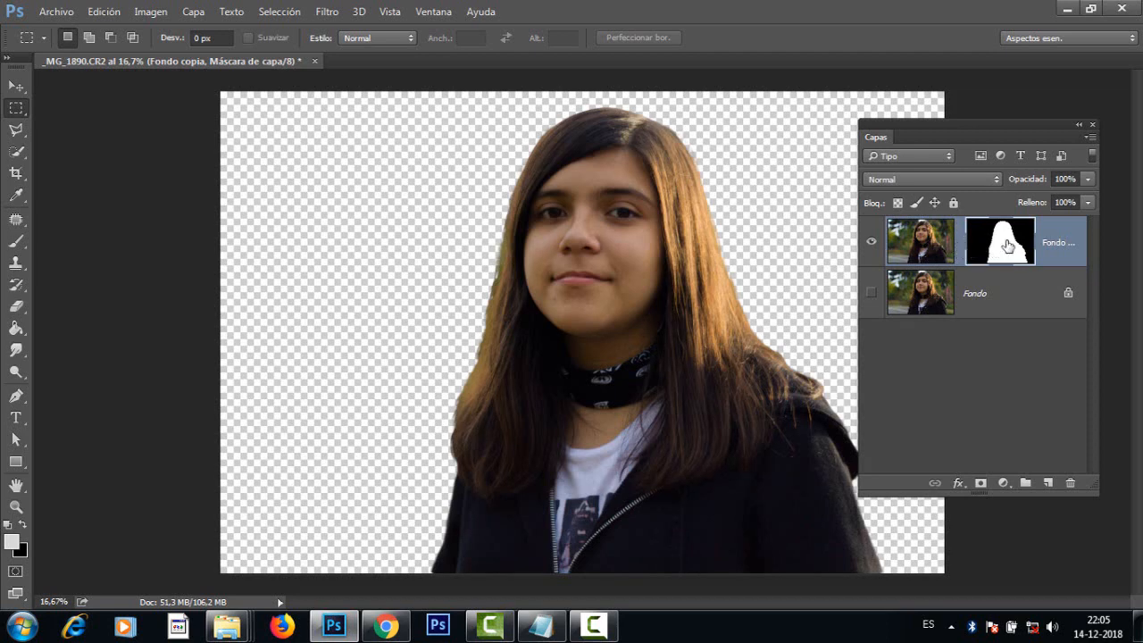
Step: Remove the layer mask from Fondo copia, applying it to the layer permanently
left_click_drag(1001, 245, 1073, 483)
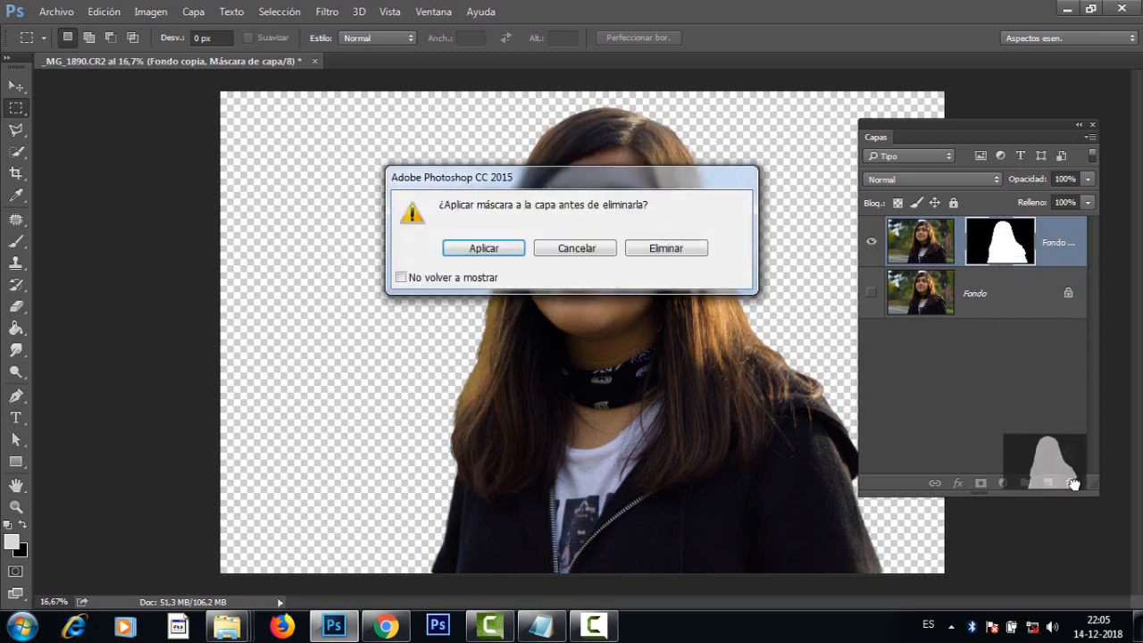
left_click_drag(661, 188, 613, 176)
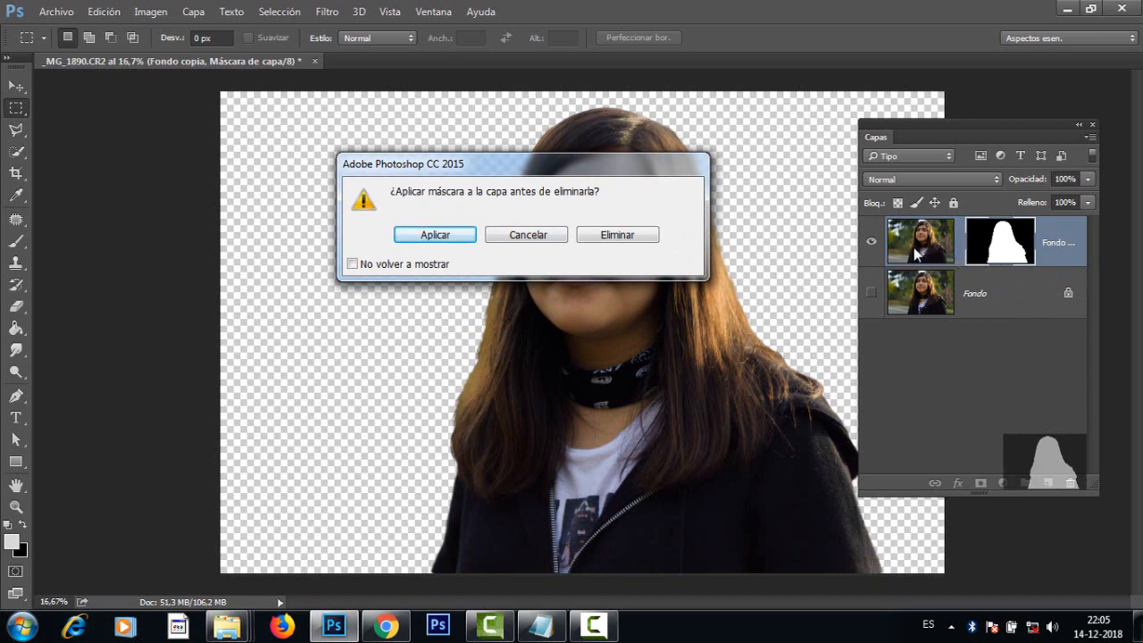
left_click(435, 234)
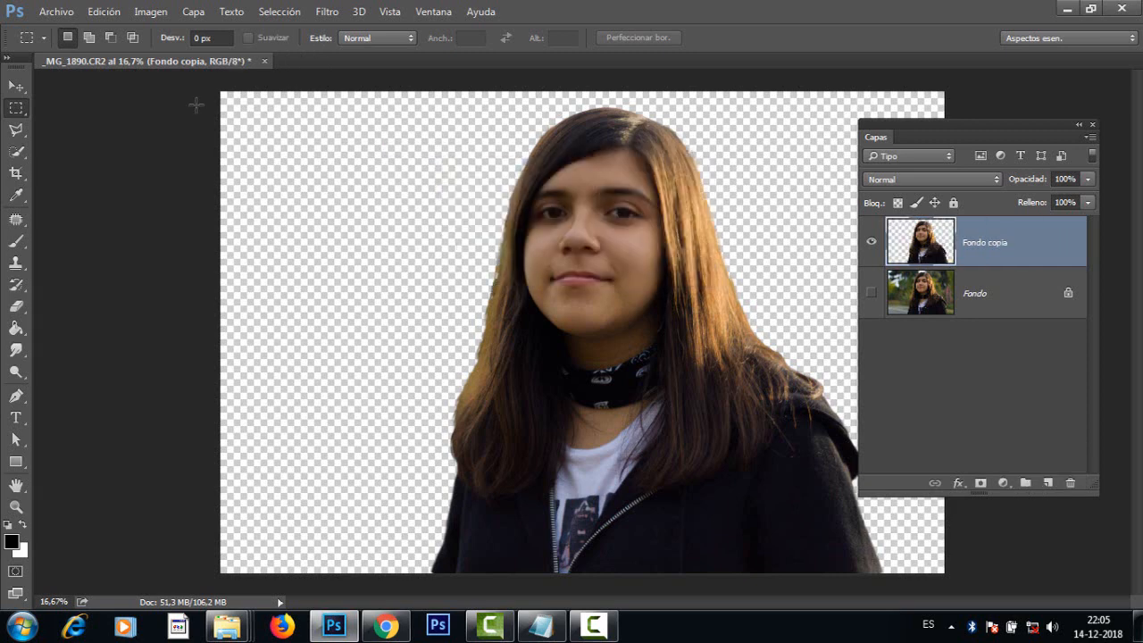
Step: Draw a rectangular selection around the whole cutout girl on the Fondo copia layer and copy it
left_click_drag(422, 87, 877, 640)
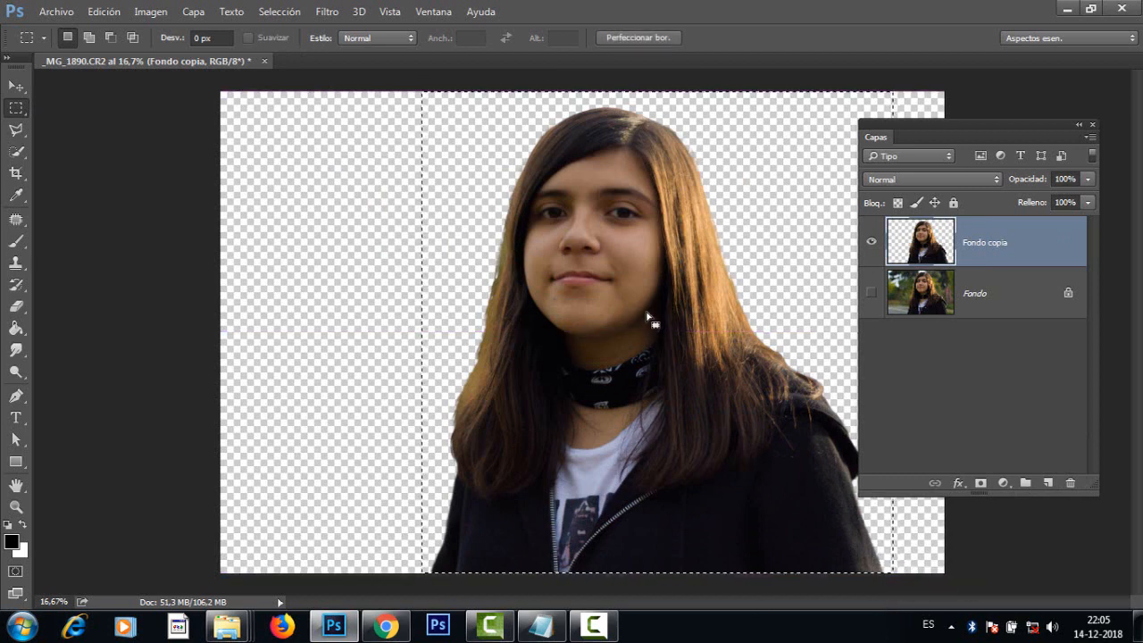
left_click(544, 285)
left_click_drag(404, 83, 892, 594)
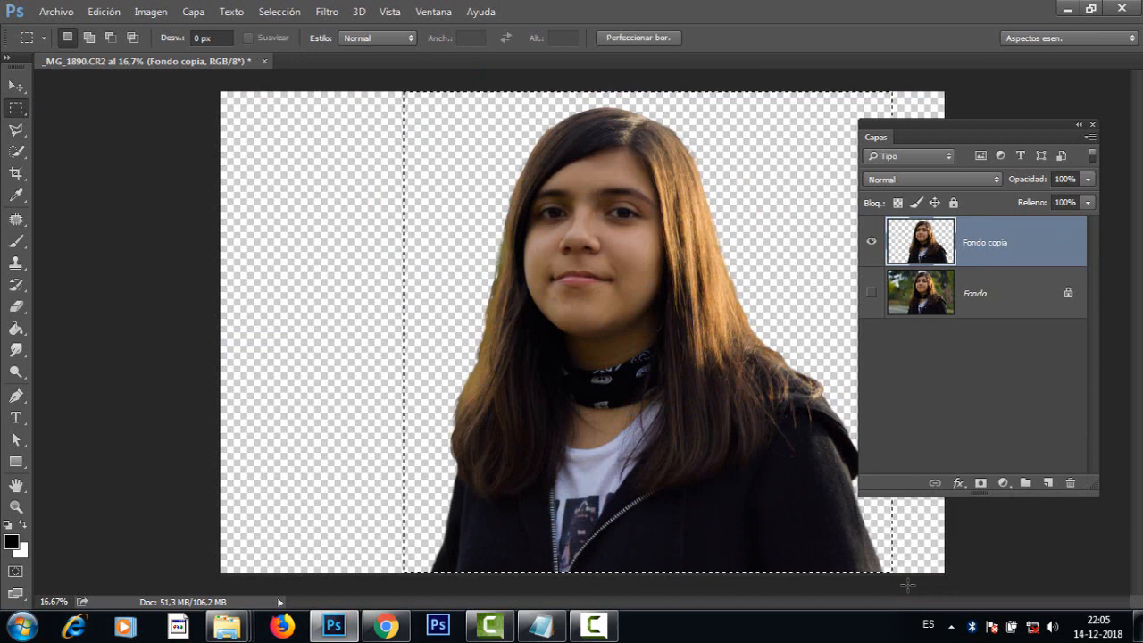
Step: Open the coastal village JPG image IMG_2397-1170x550
left_click(55, 14)
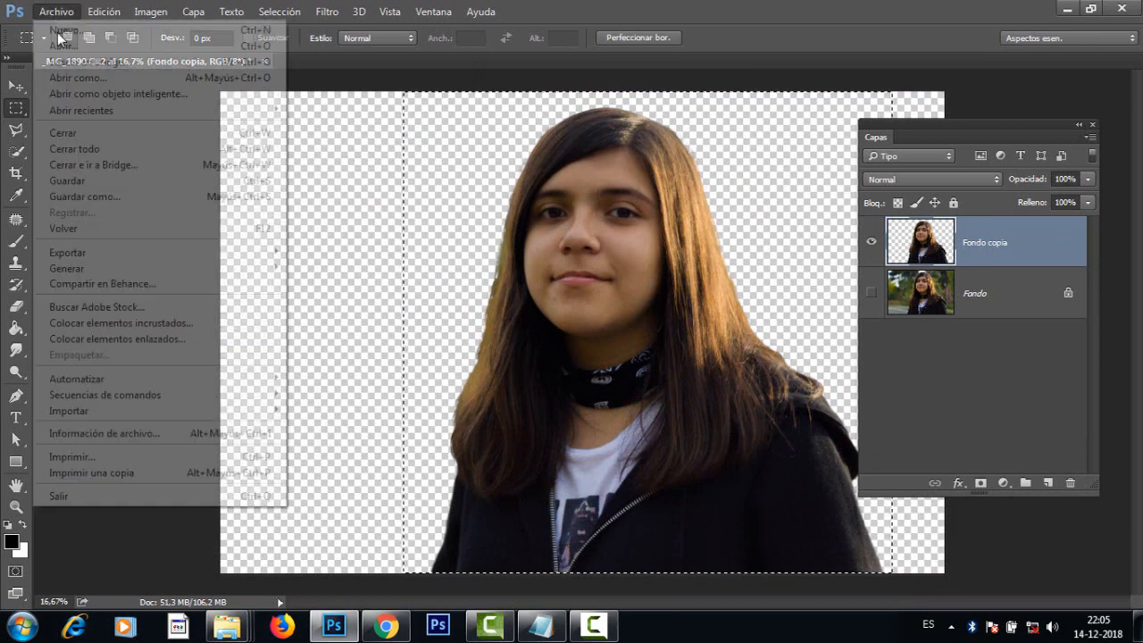
left_click(86, 42)
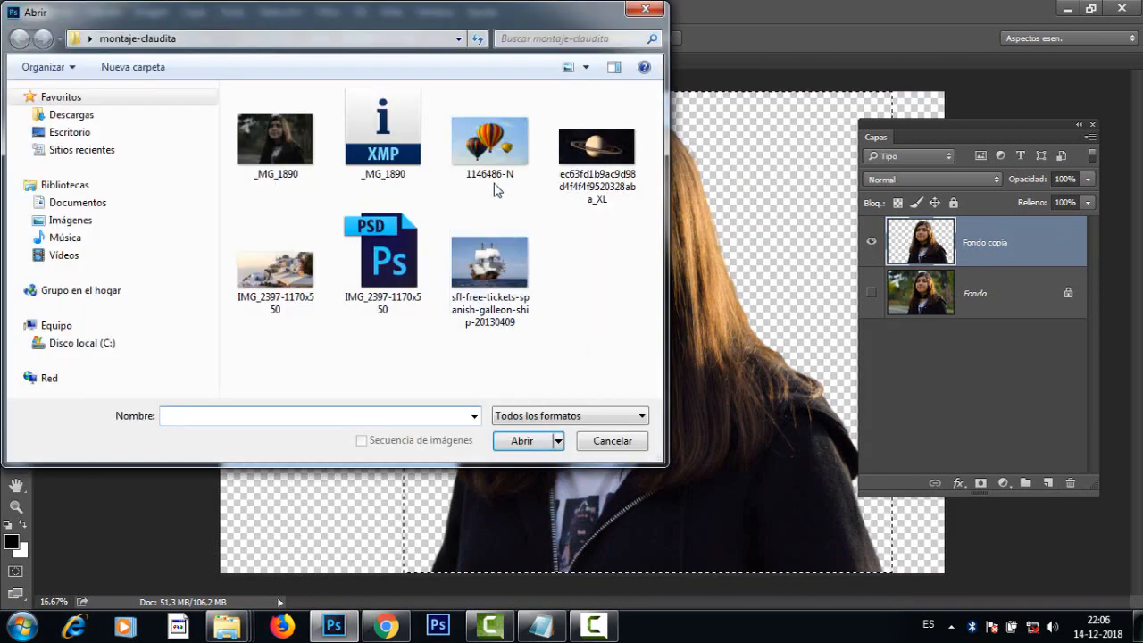
left_click(290, 277)
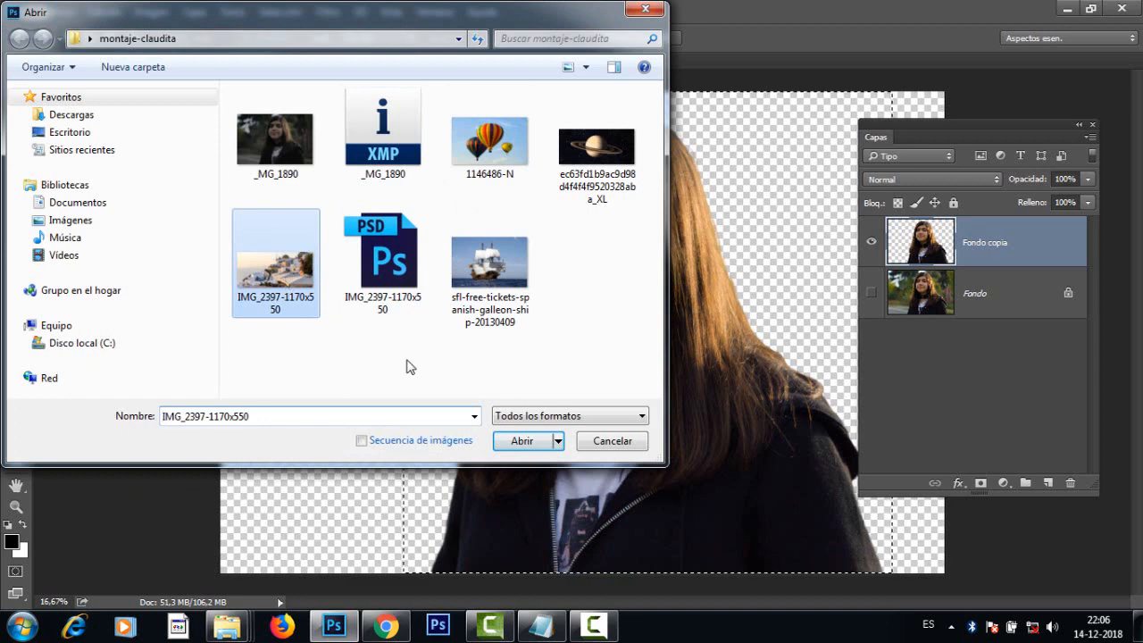
left_click(531, 446)
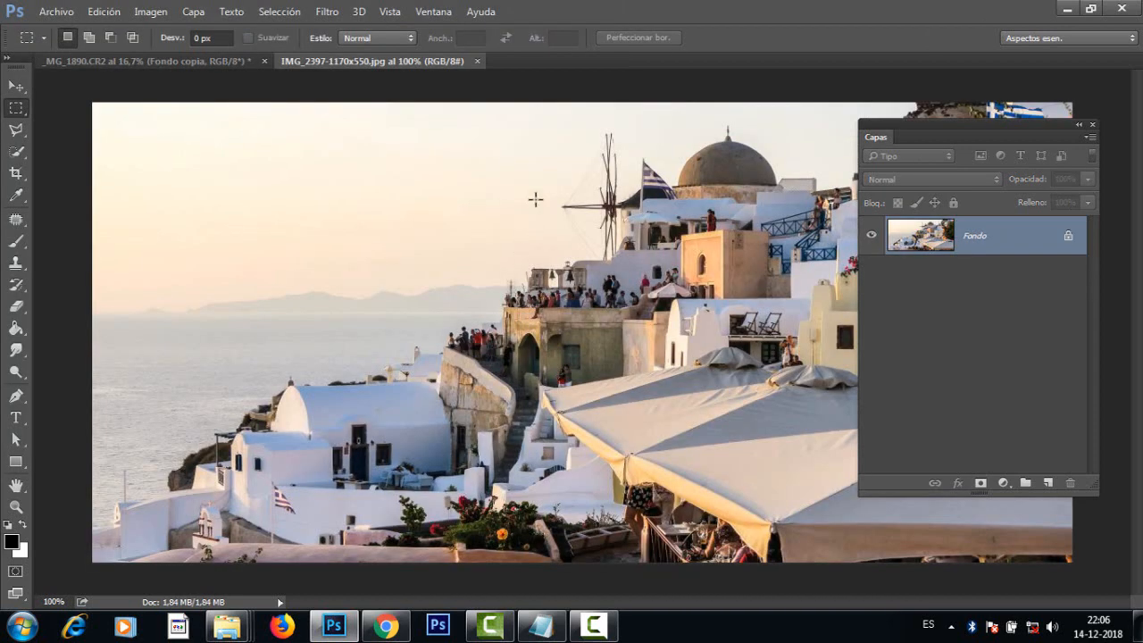
Step: Paste the girl's cutout into the village image as a new layer and reposition it so her eyes and nose lie within the canvas
key("ctrl+v")
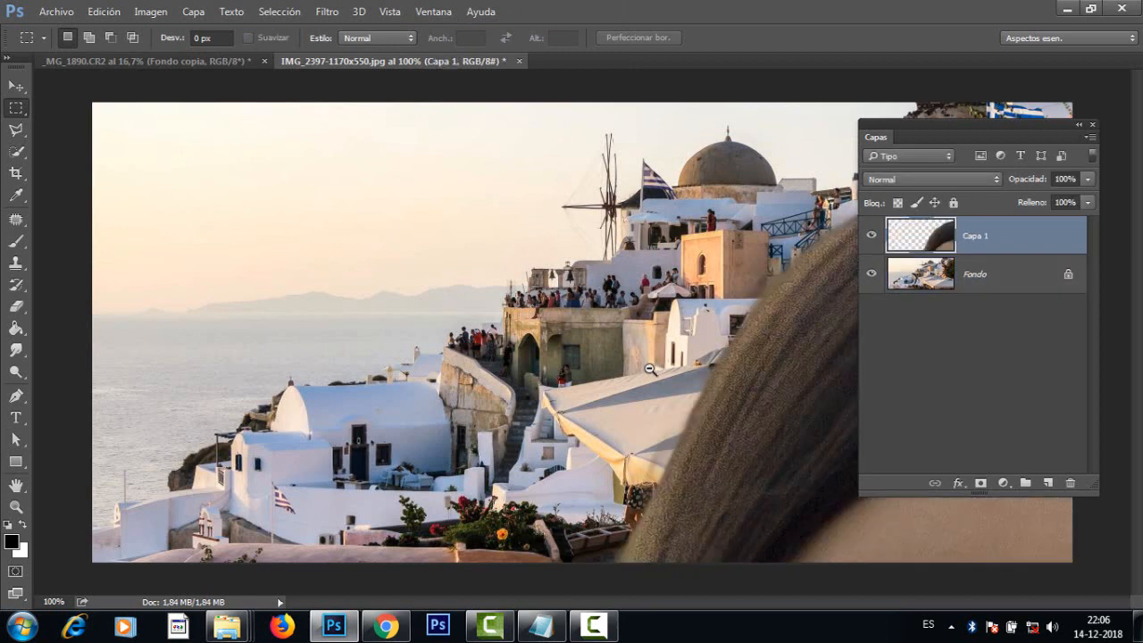
left_click(601, 390, "alt")
left_click(601, 390, "alt")
left_click(601, 391, "alt")
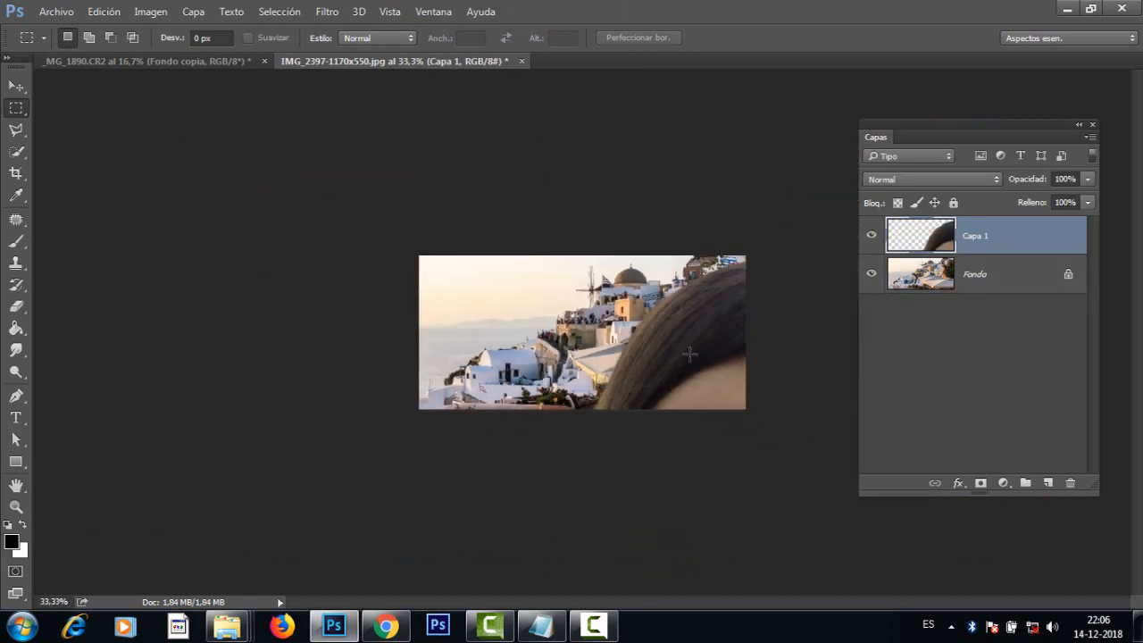
left_click(16, 86)
left_click_drag(668, 362, 559, 472)
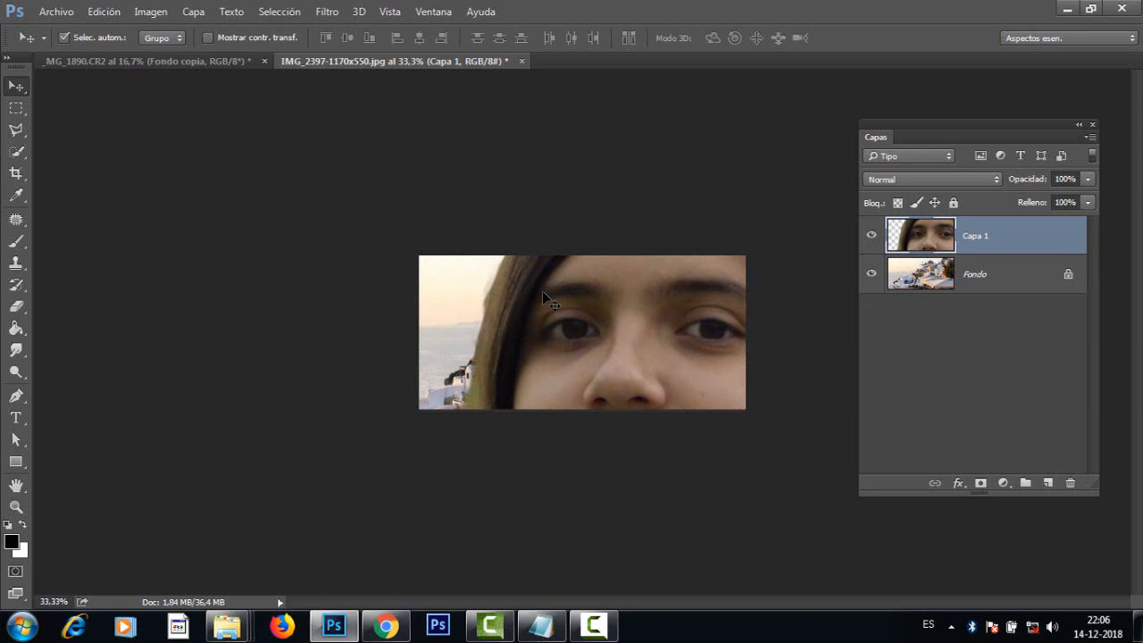
Step: Scale the pasted girl's layer down proportionally to about 16.5% so her head and shoulders fit within the village image, and apply the transformation
key("ctrl+t")
left_click(593, 292, "alt")
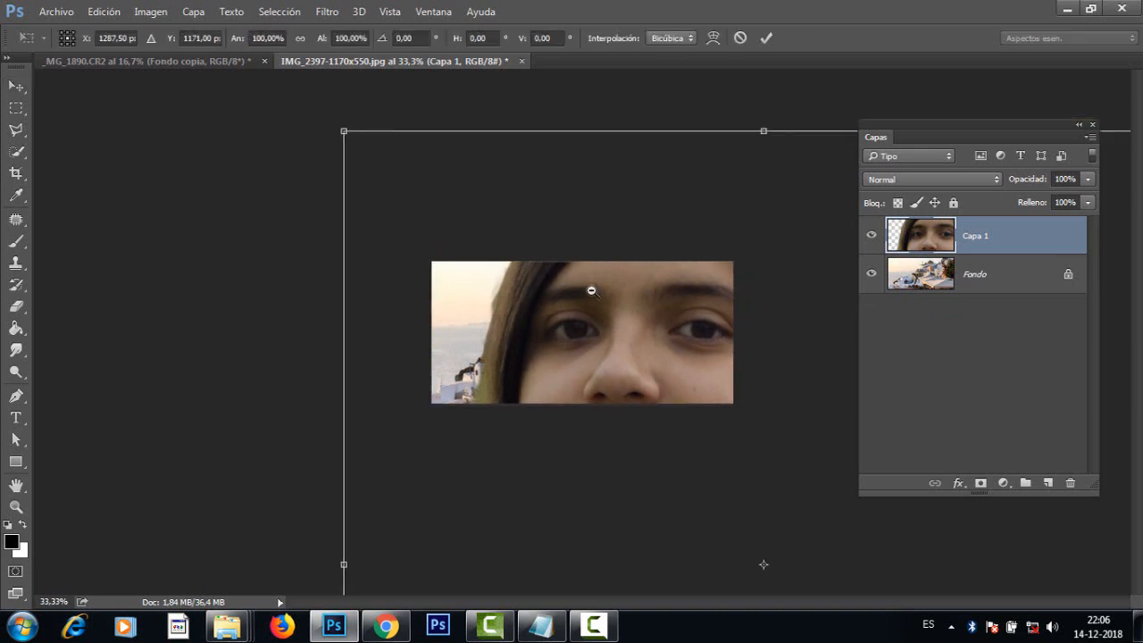
left_click(593, 325, "alt")
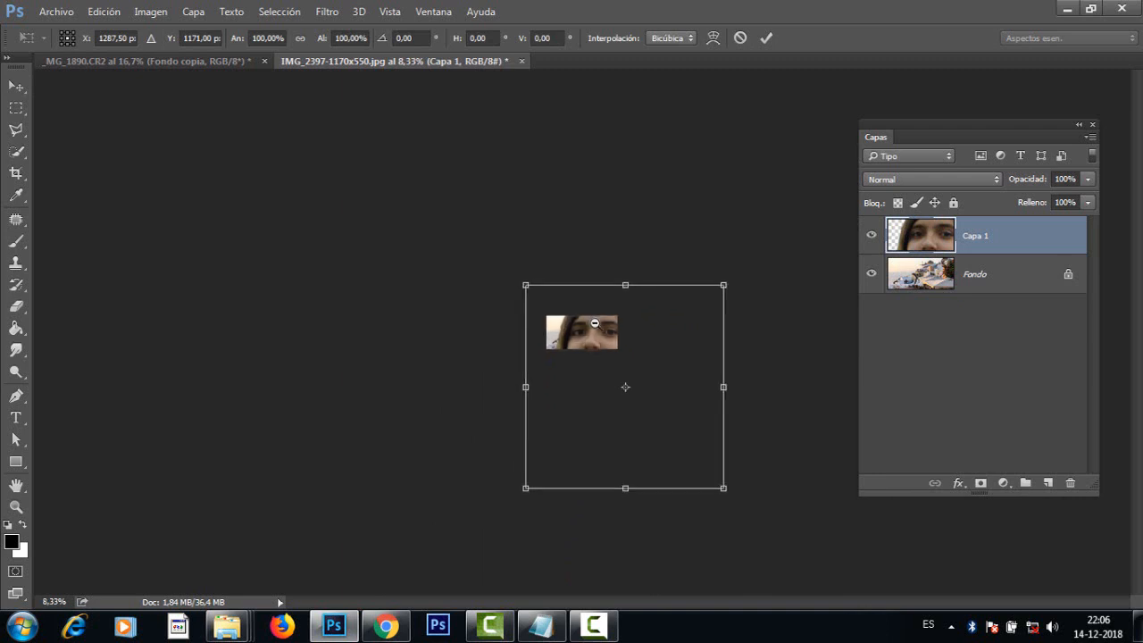
left_click(590, 331, "alt")
left_click(588, 336, "alt")
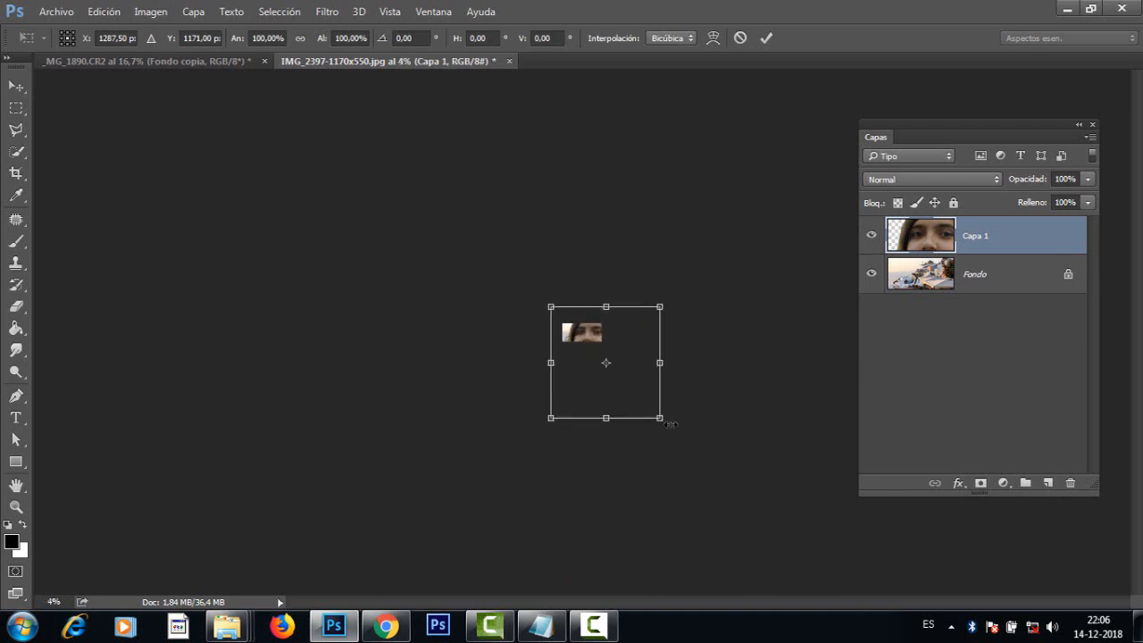
left_click_drag(665, 423, 590, 363)
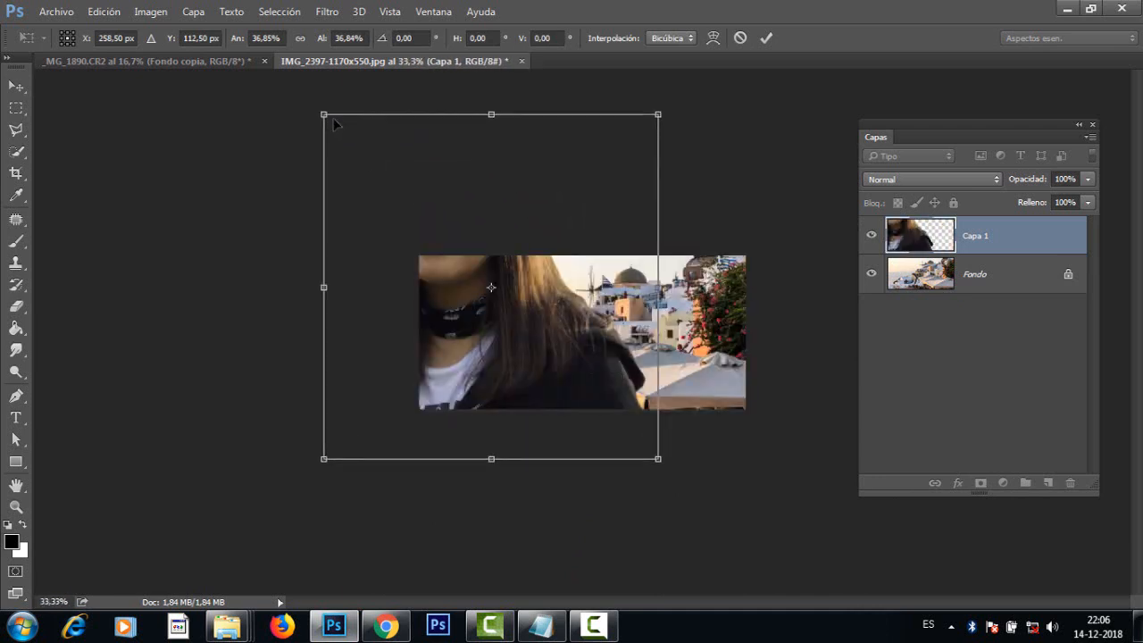
left_click_drag(325, 117, 449, 263)
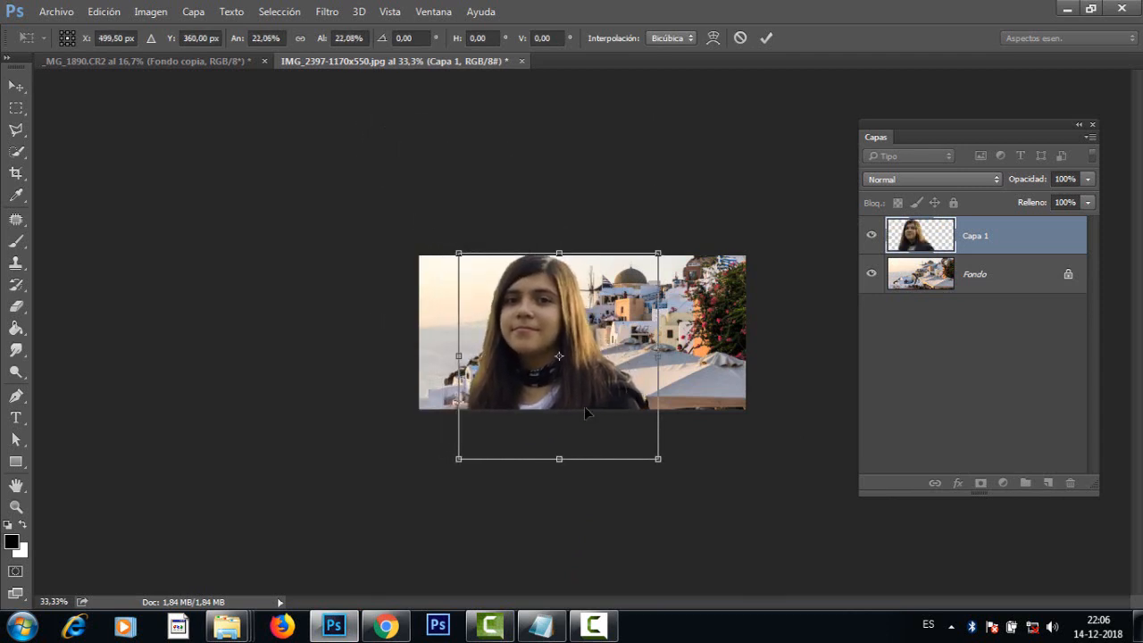
left_click_drag(613, 411, 612, 411)
key("ctrl+plus")
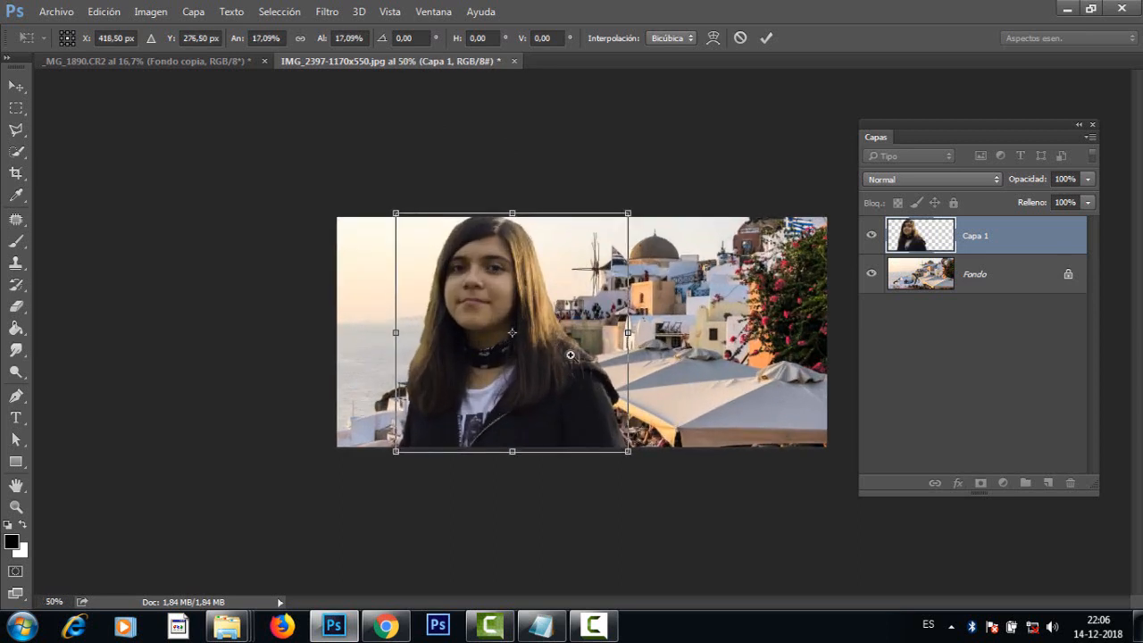
key("ctrl+plus")
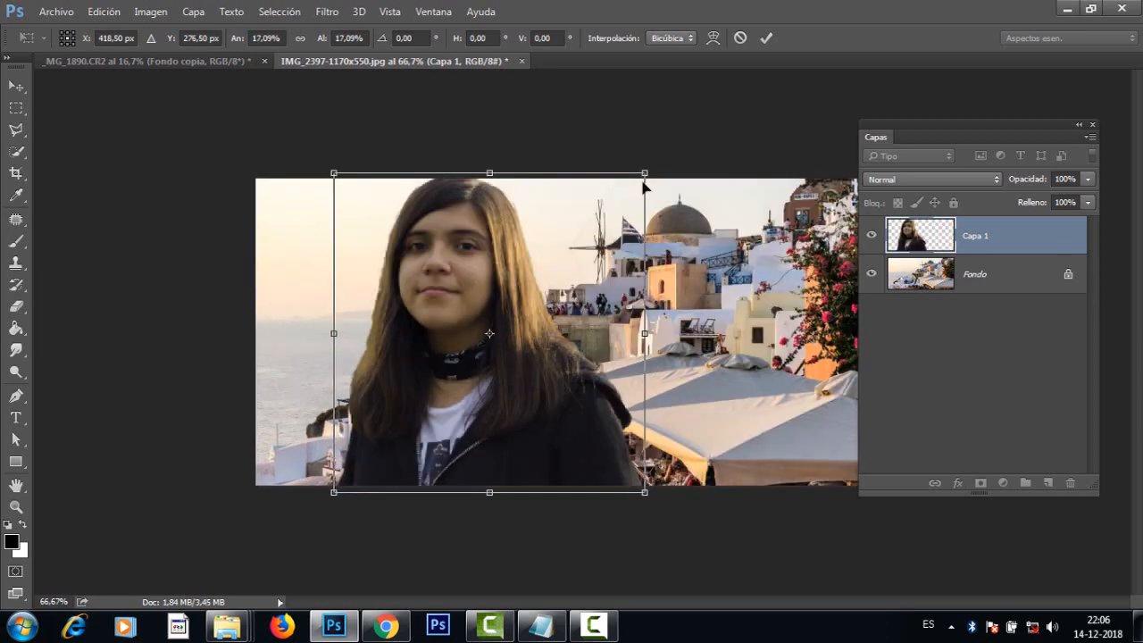
left_click_drag(644, 172, 633, 184)
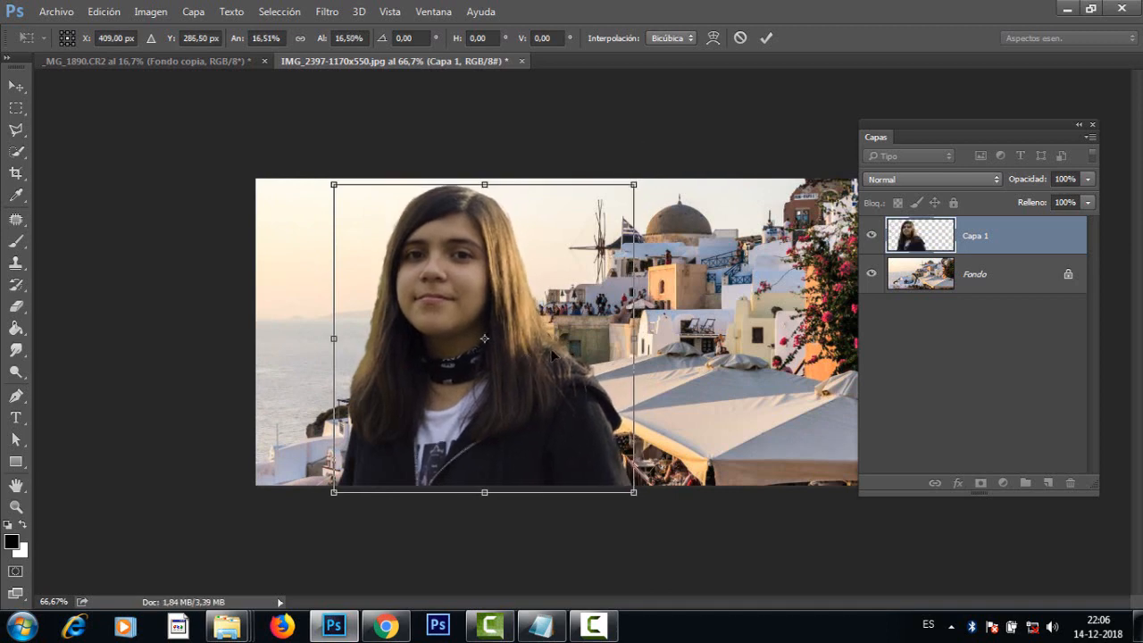
key("Return")
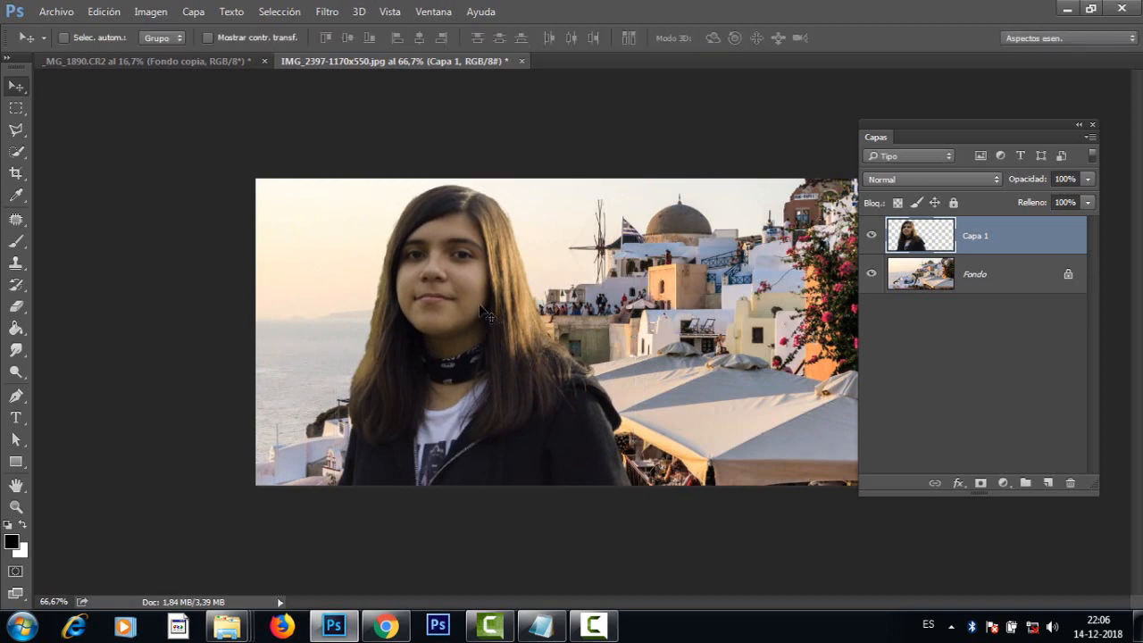
Step: Flip the girl's layer horizontally and place her in front of the sea, leaving the windmill and domed building uncovered
left_click_drag(480, 302, 785, 306)
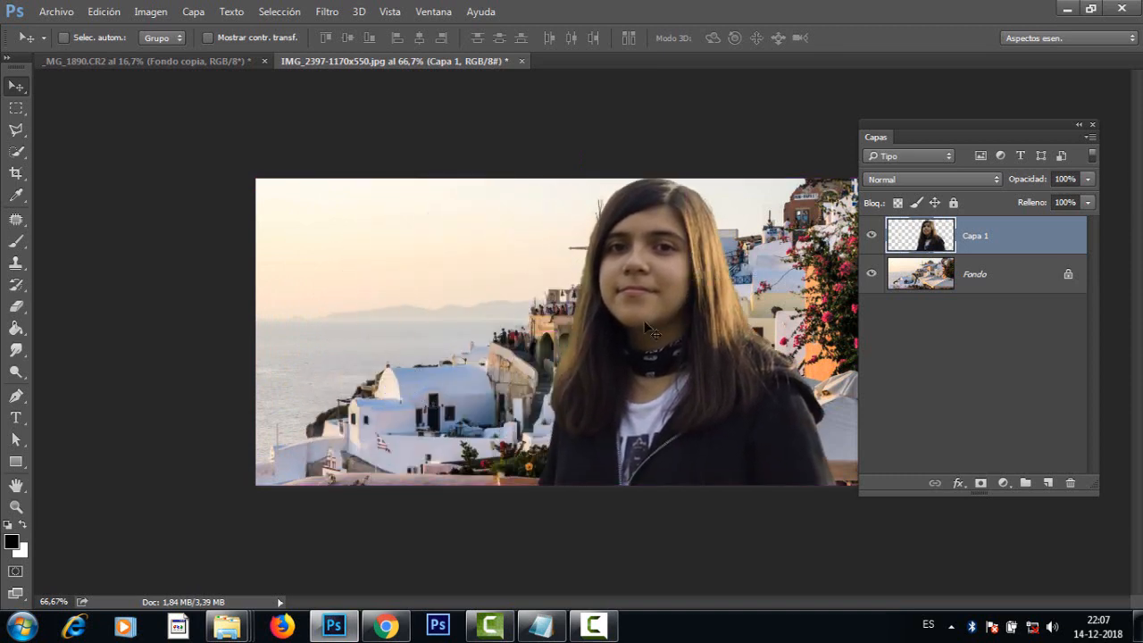
left_click_drag(648, 331, 558, 301)
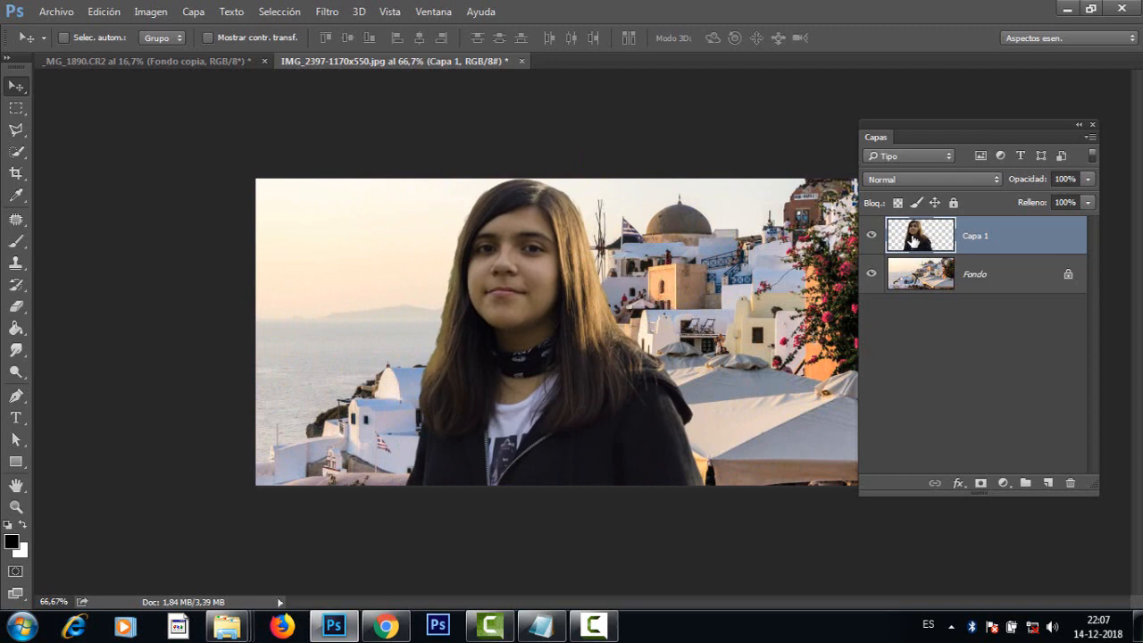
left_click(145, 13)
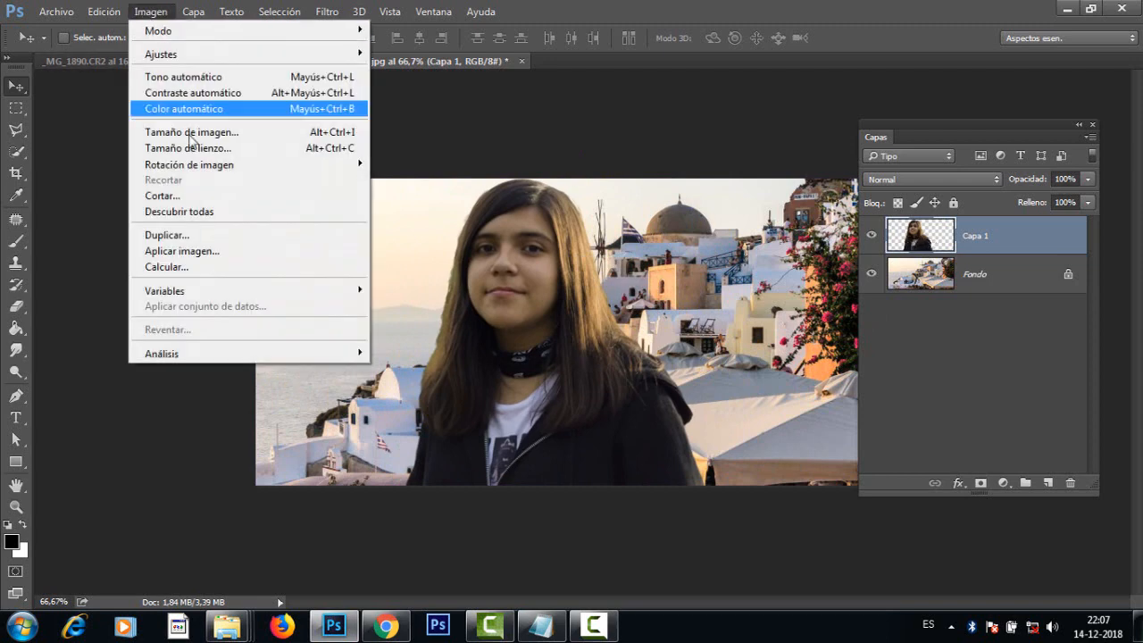
mouse_move(94, 10)
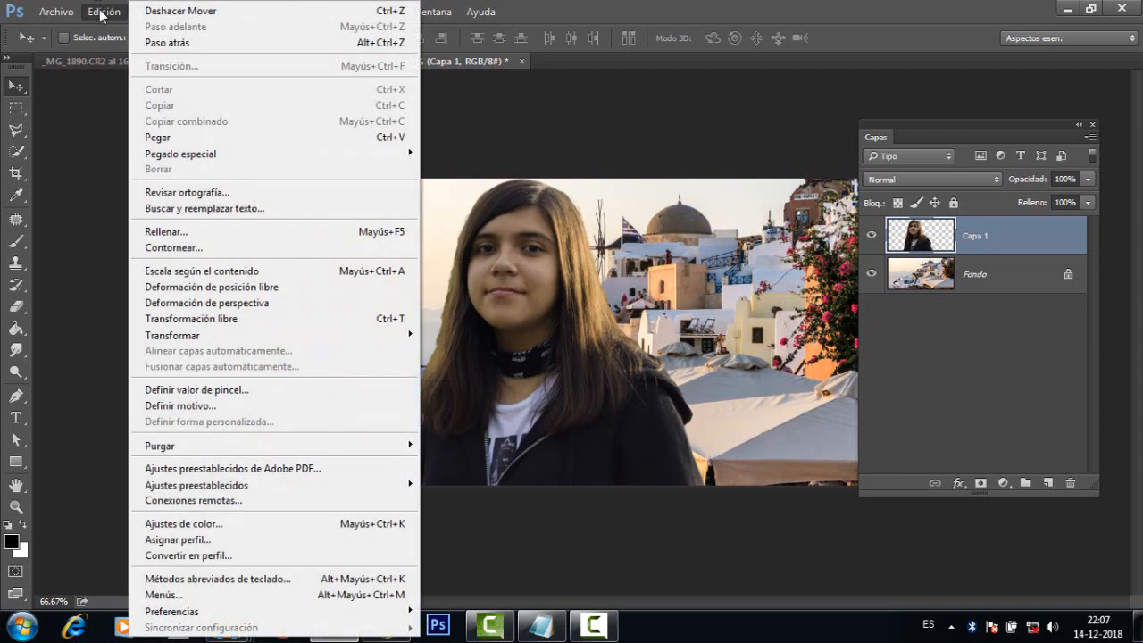
mouse_move(197, 338)
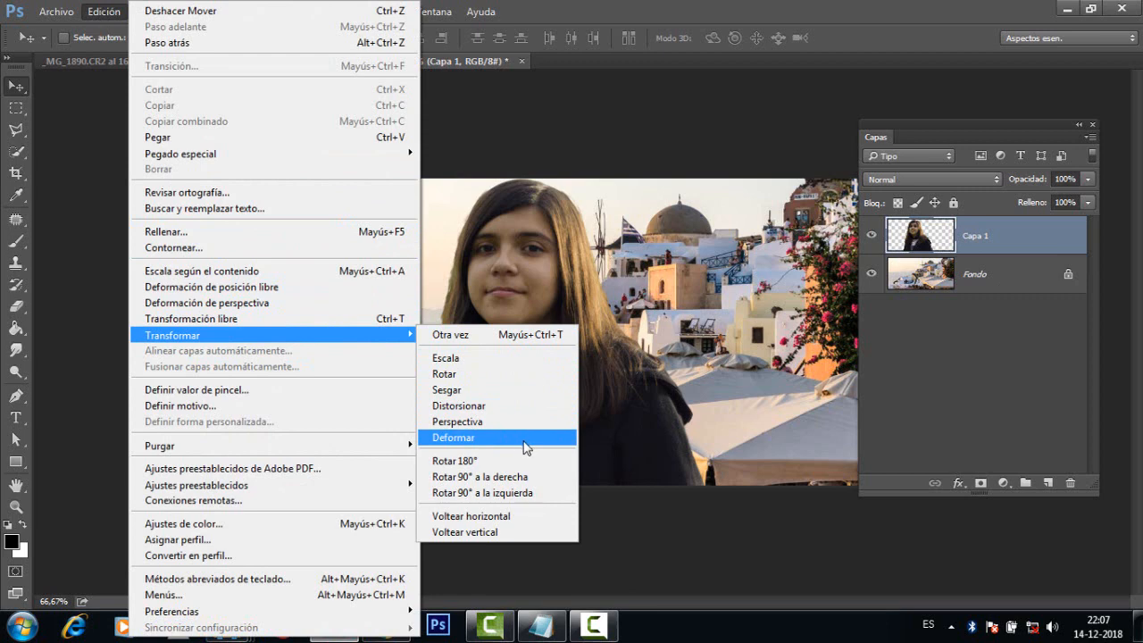
left_click(514, 518)
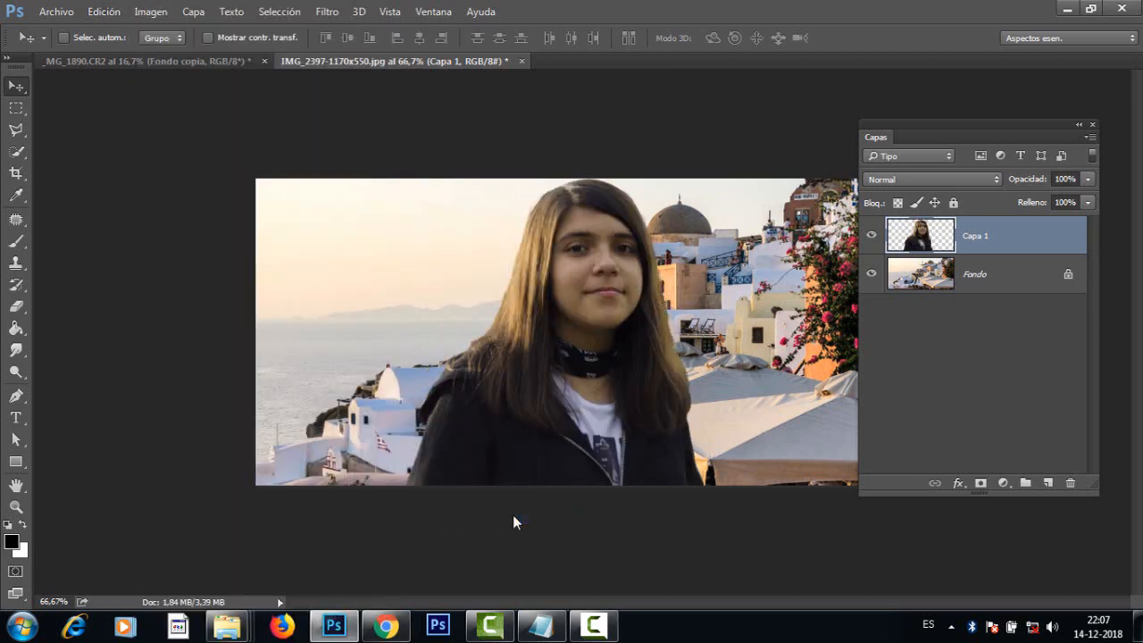
left_click_drag(585, 377, 460, 375)
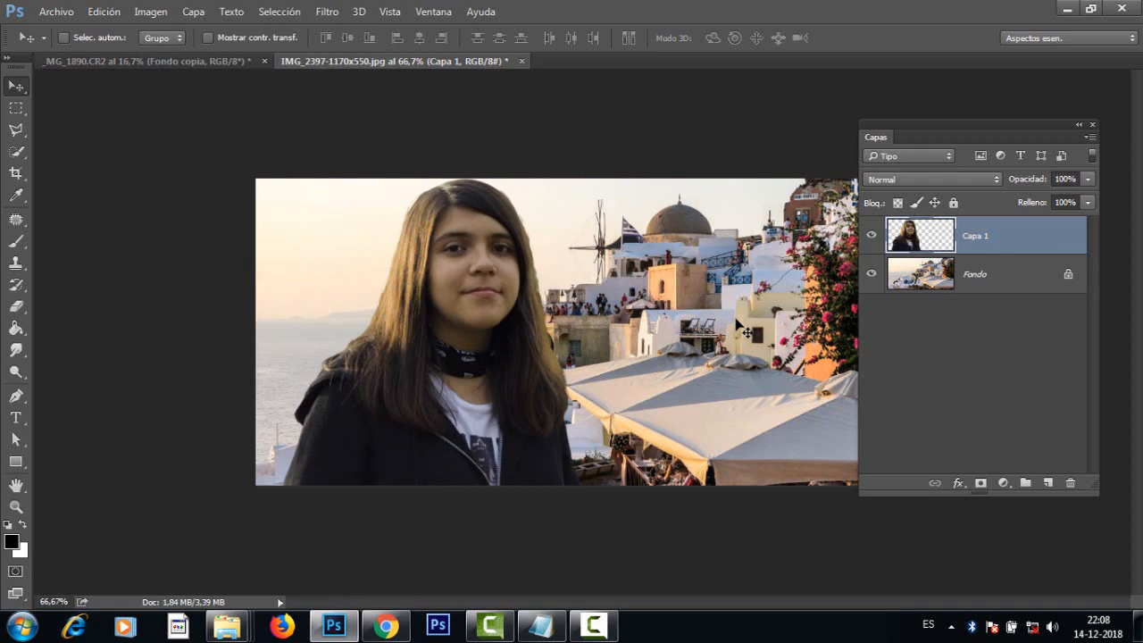
Step: Set up the Eraser with a 16 px brush and 100% opacity for cleaning the girl's hair edges on Capa 1
key("ctrl+plus")
key("ctrl+plus")
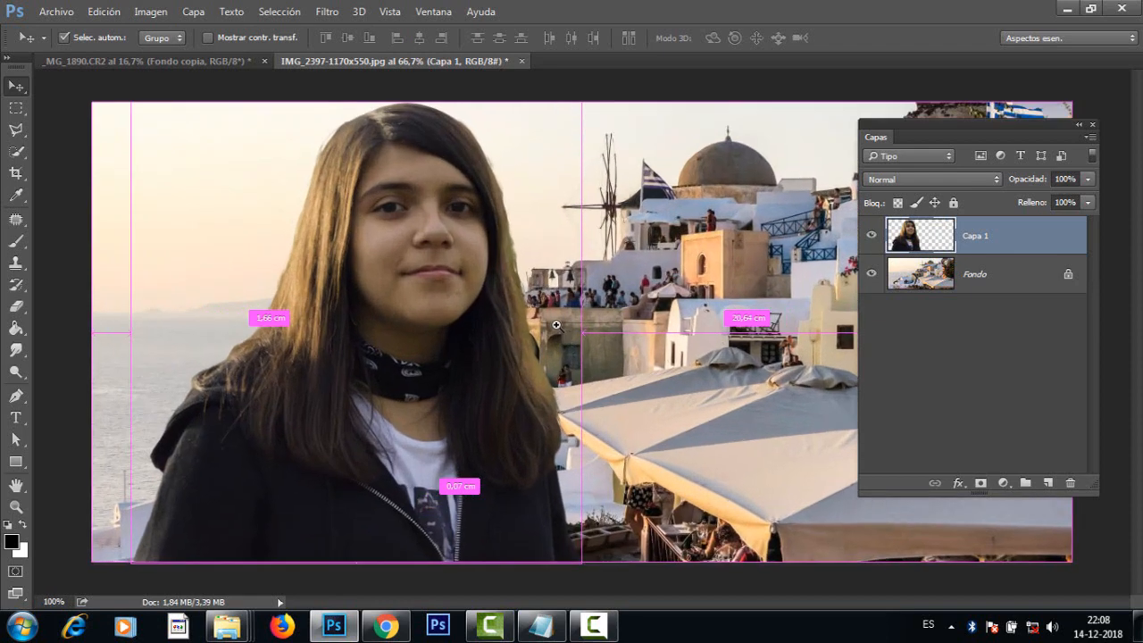
left_click_drag(483, 271, 544, 391)
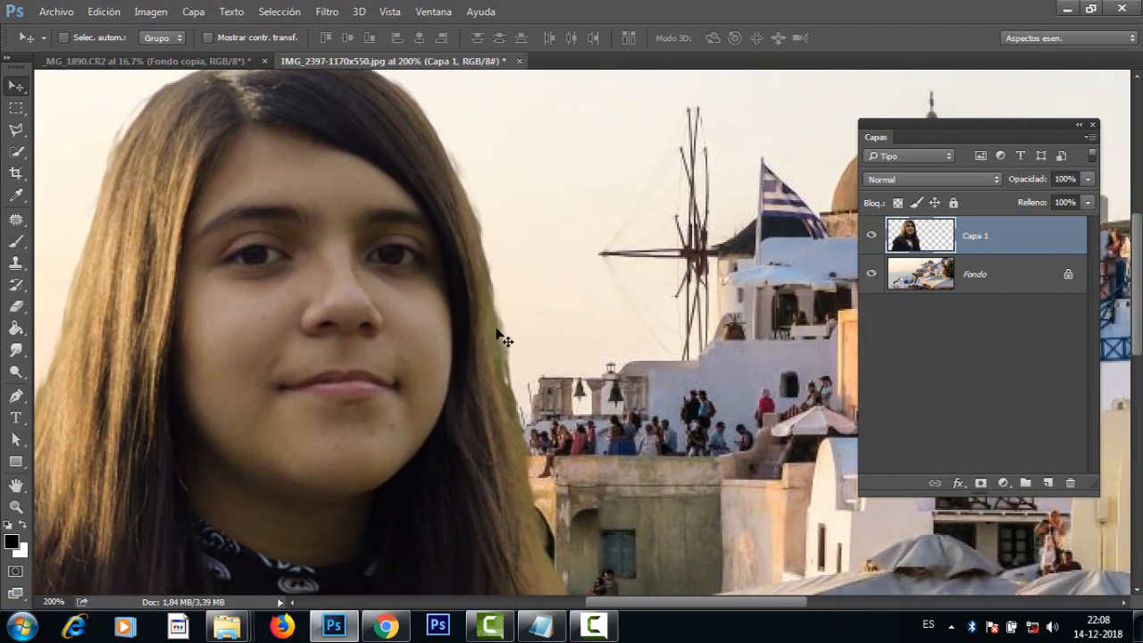
left_click_drag(567, 464, 713, 303)
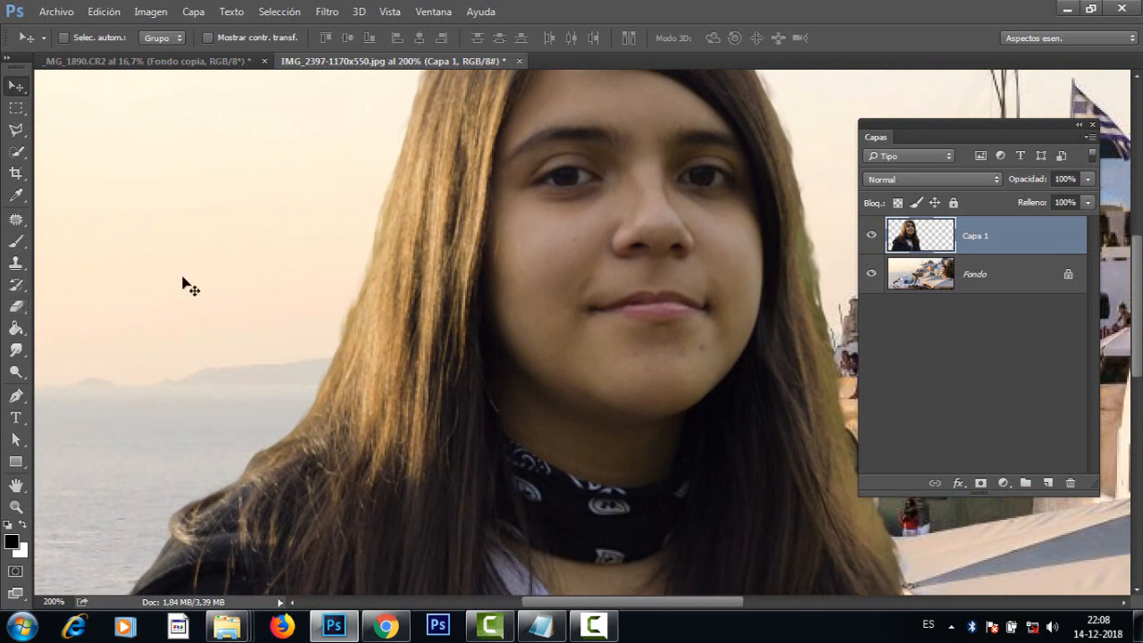
left_click(27, 309)
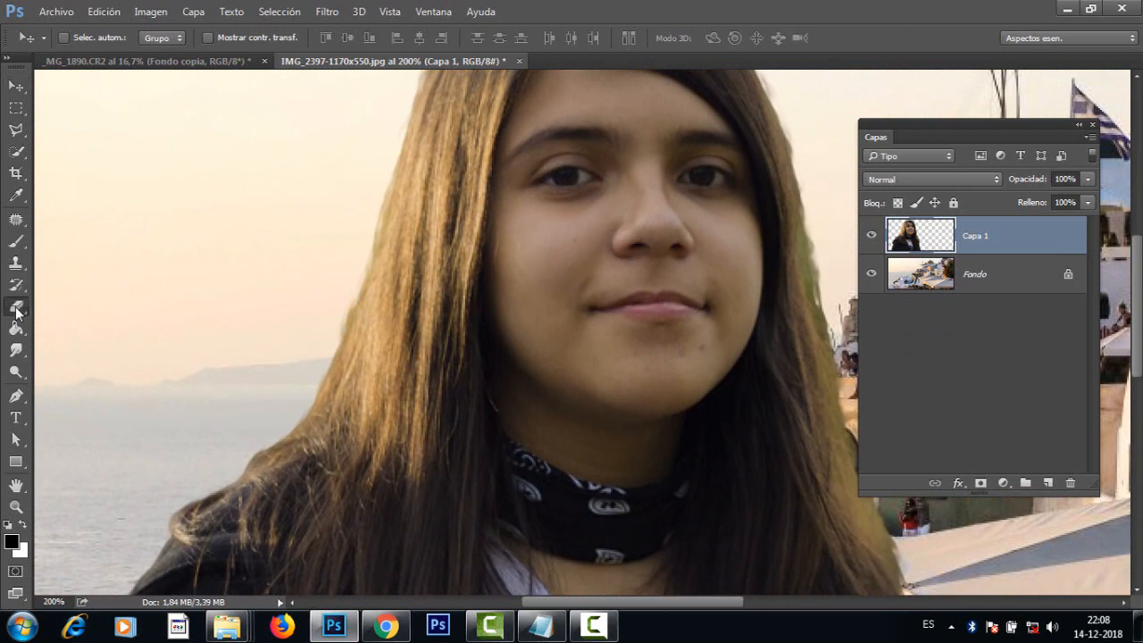
right_click(268, 265, "alt")
left_click_drag(203, 283, 228, 352)
left_click_drag(214, 276, 222, 332)
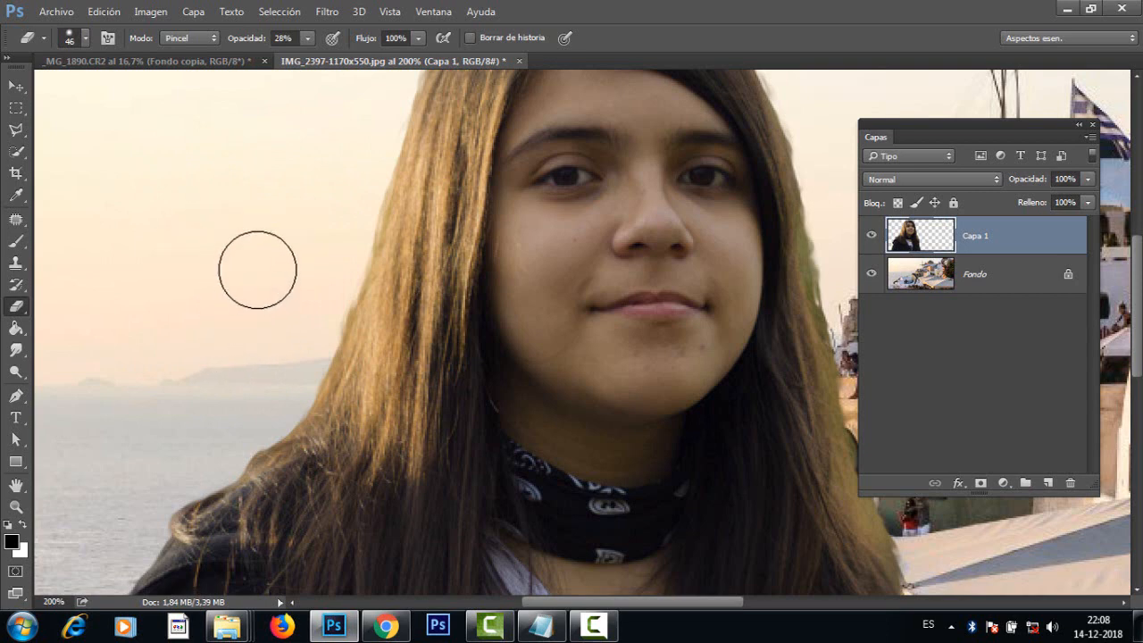
left_click_drag(304, 274, 282, 293)
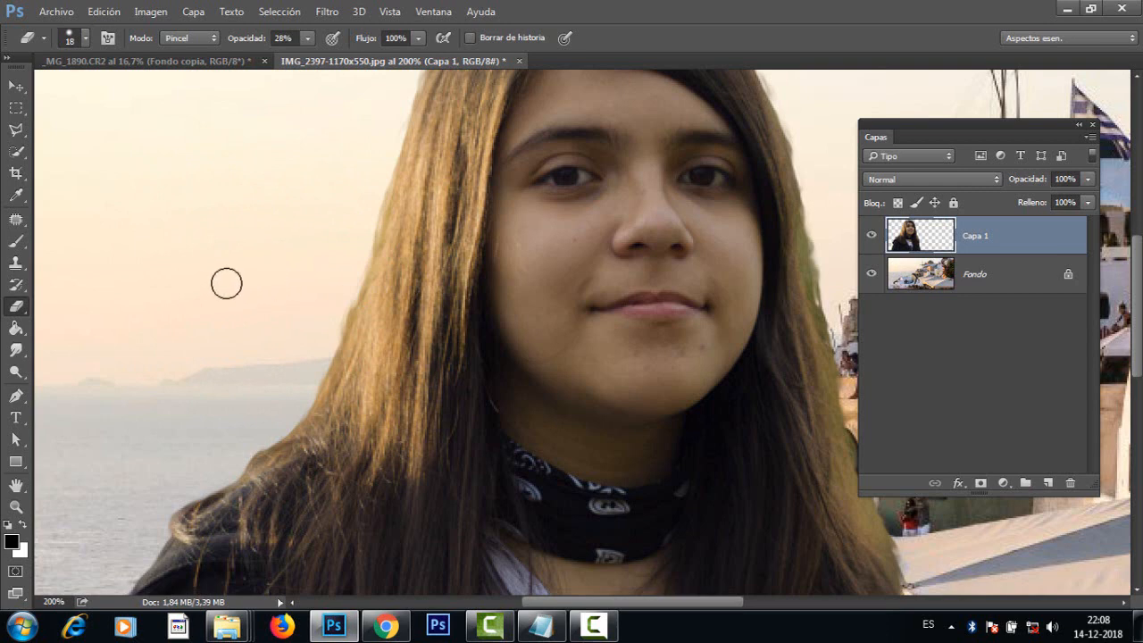
mouse_move(227, 284)
left_mouse_down()
mouse_move(254, 278)
mouse_move(212, 295)
mouse_move(247, 295)
mouse_move(219, 306)
left_mouse_up()
left_click_drag(217, 245, 223, 296)
mouse_move(219, 230)
left_mouse_down()
mouse_move(227, 120)
mouse_move(221, 272)
mouse_move(223, 158)
mouse_move(226, 257)
left_mouse_up()
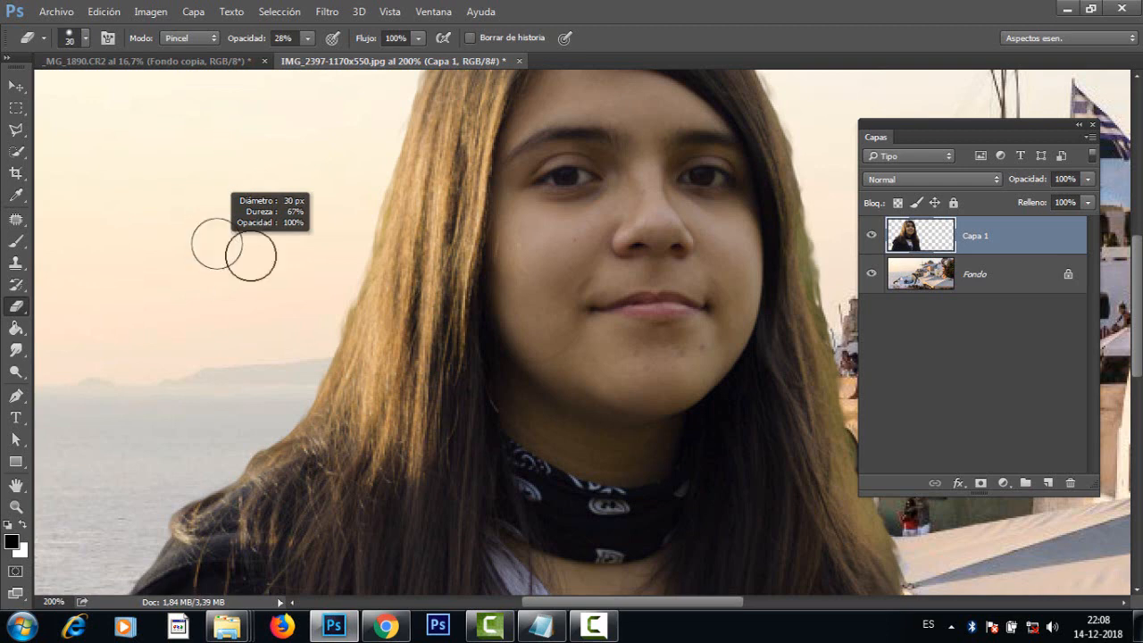
mouse_move(295, 300)
left_mouse_down()
mouse_move(276, 303)
mouse_move(284, 300)
left_mouse_up()
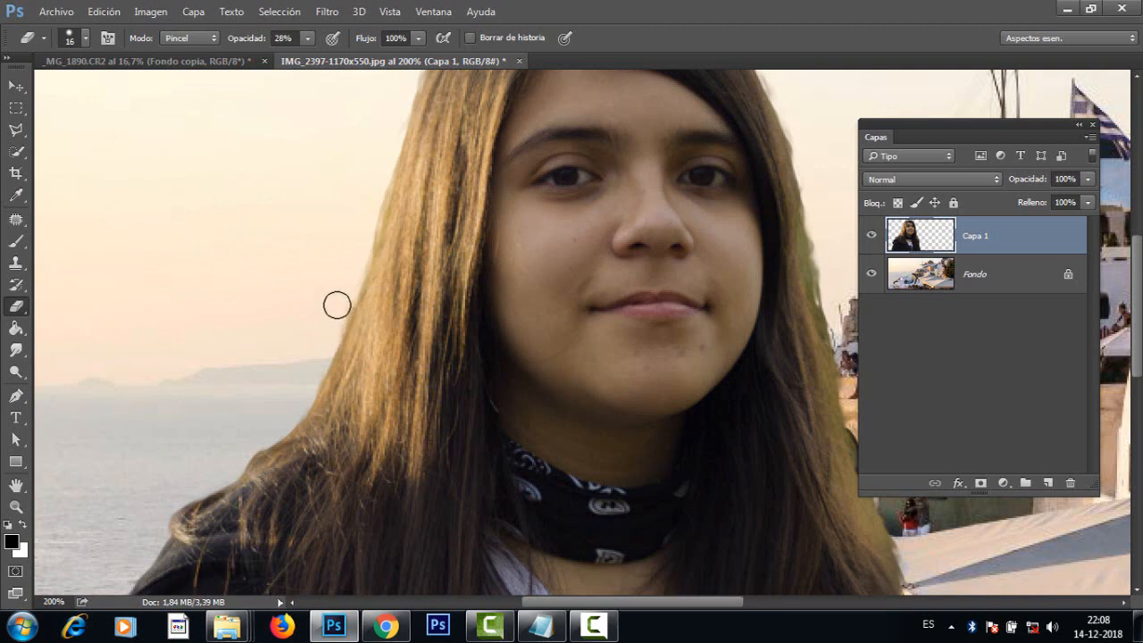
left_click(308, 37)
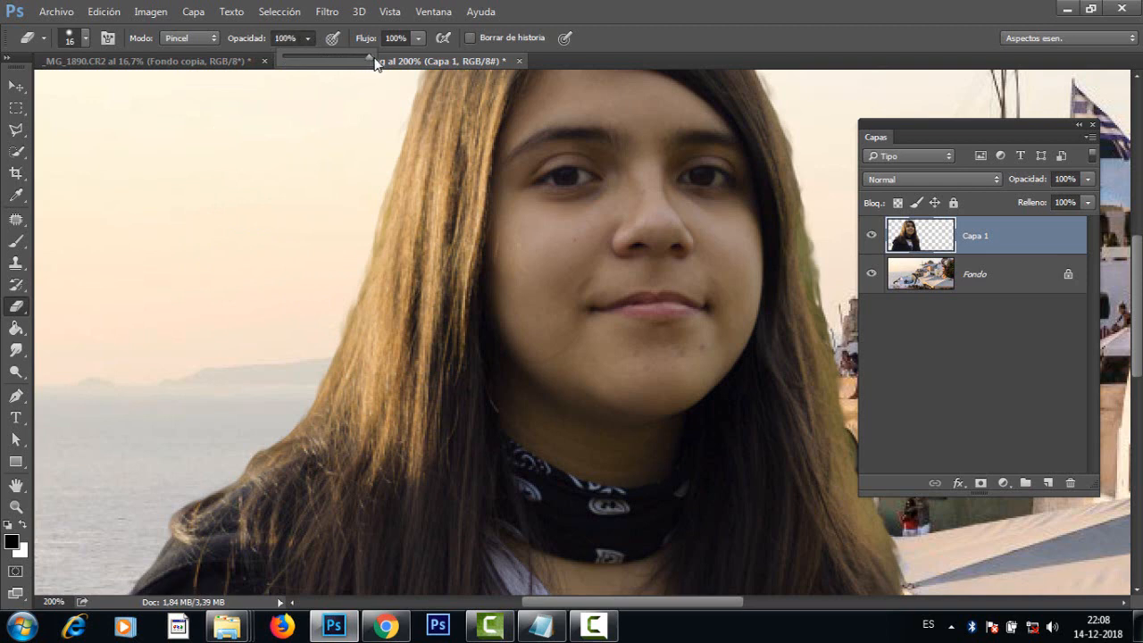
left_click(334, 305)
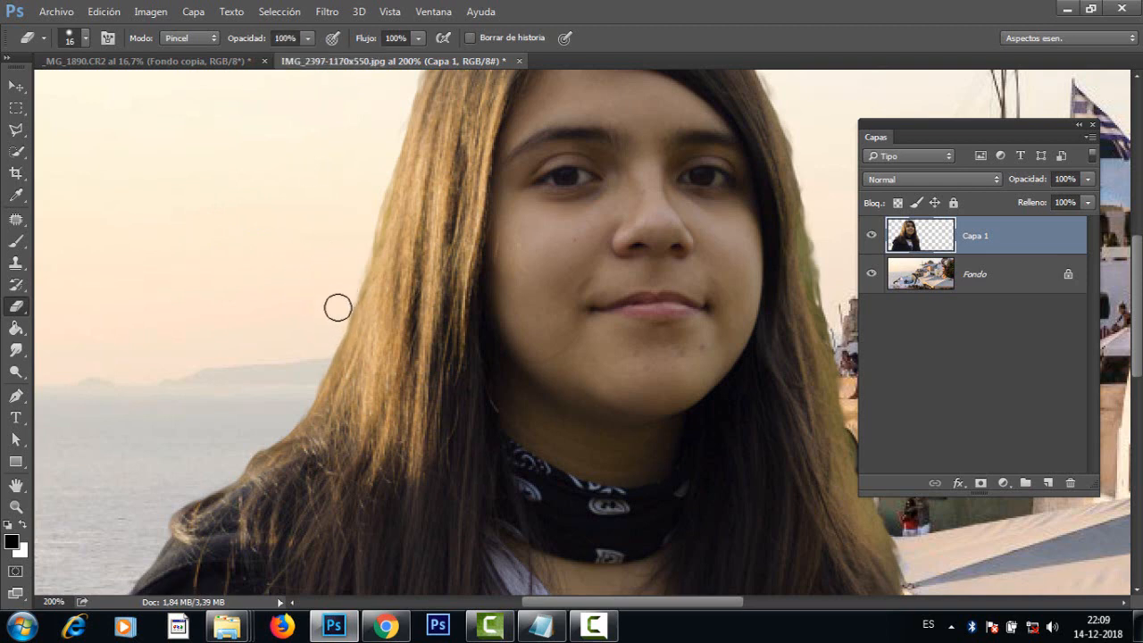
Step: Erase parts of the greenish fringe along the edge of the girl's hair that faces the village buildings
key("space")
left_click_drag(385, 219, 247, 334)
mouse_move(645, 367)
left_mouse_down()
mouse_move(541, 282)
mouse_move(559, 324)
left_mouse_up()
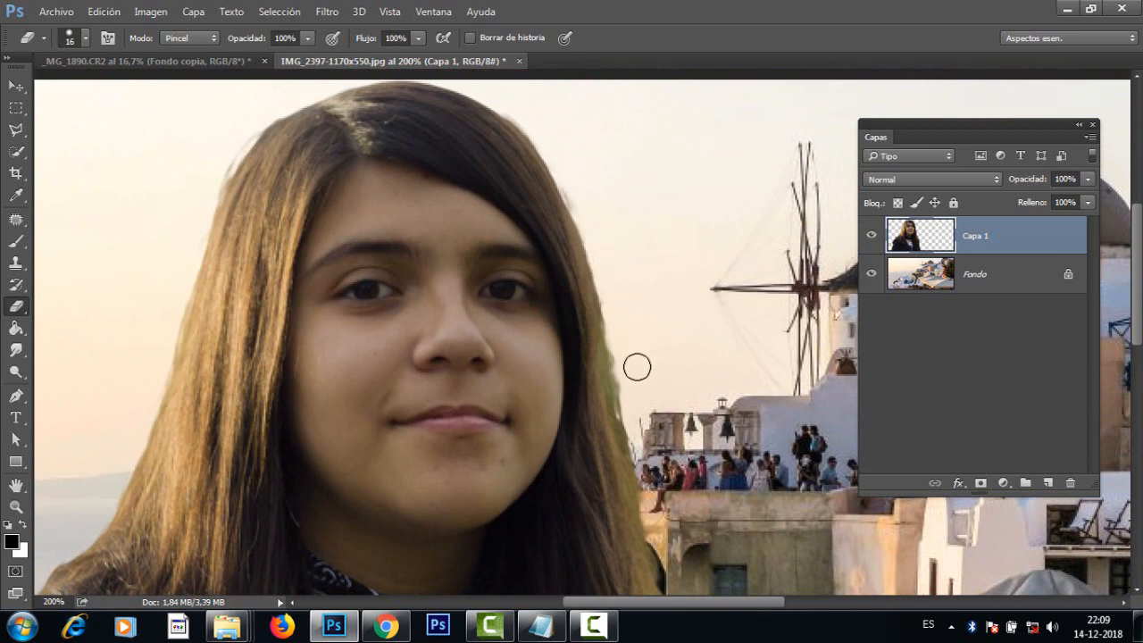
left_click_drag(637, 366, 646, 341)
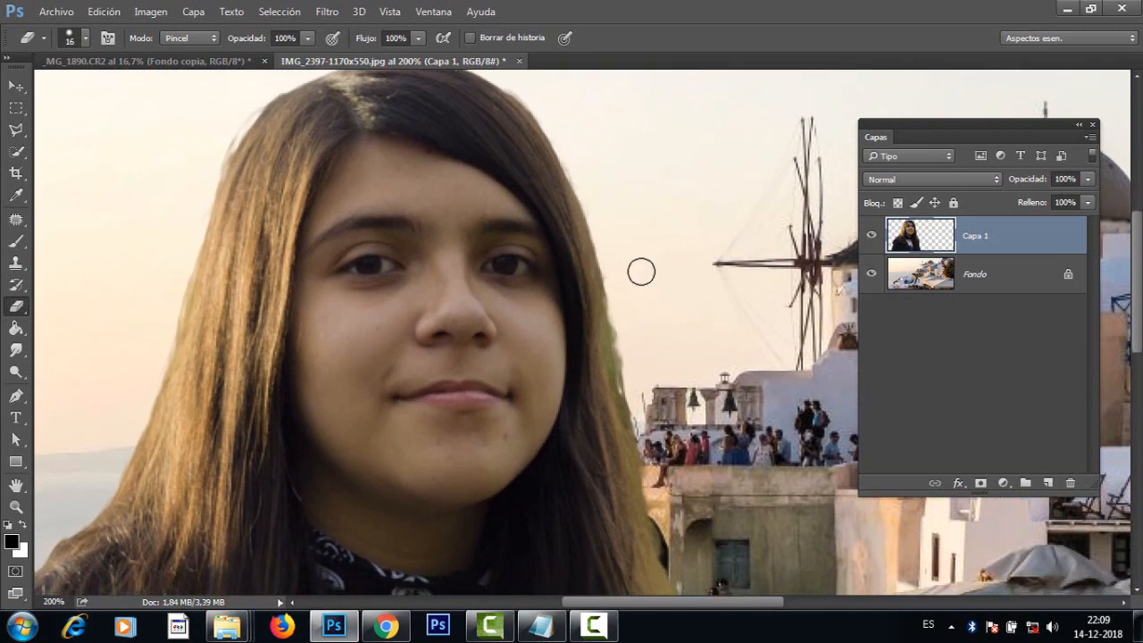
left_click_drag(642, 271, 616, 238)
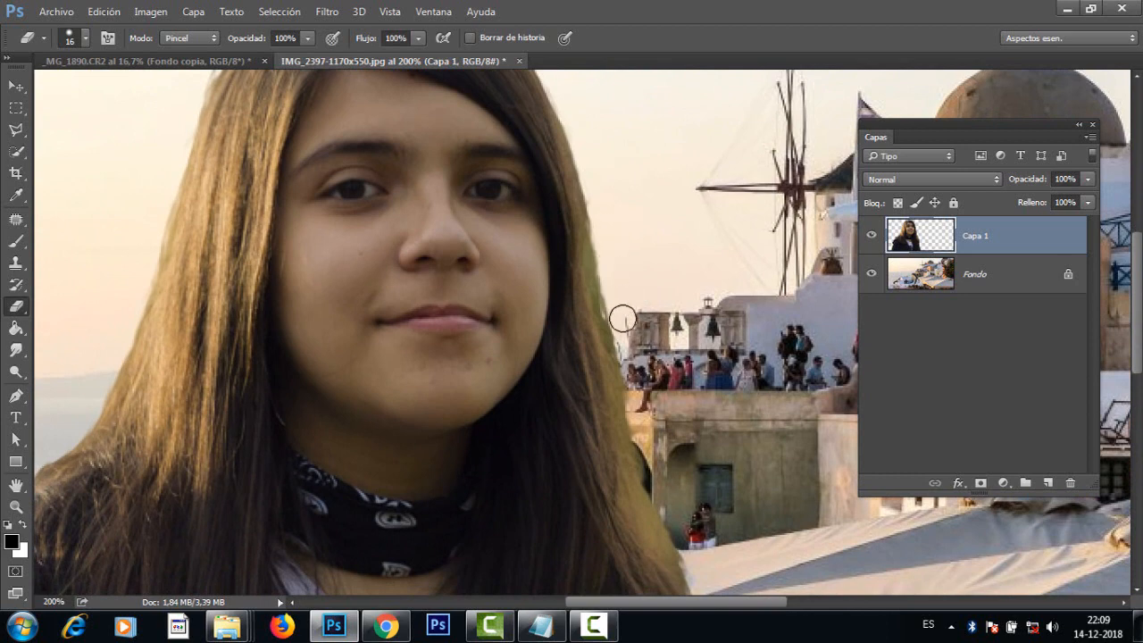
left_click_drag(622, 319, 630, 369)
key("ctrl+z")
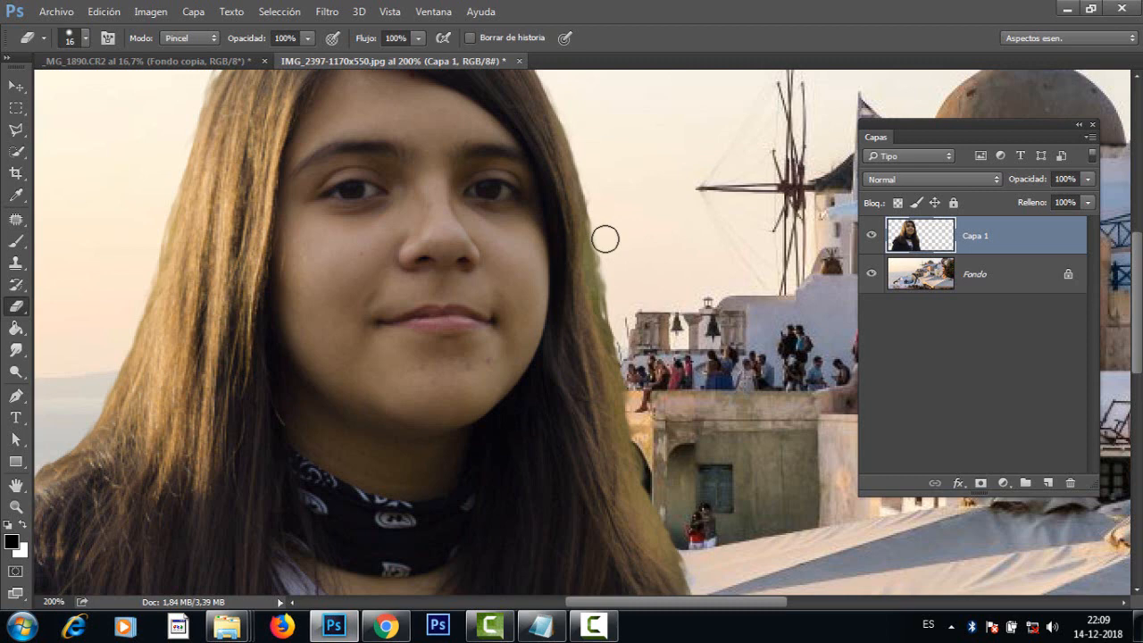
left_click(635, 386, "shift")
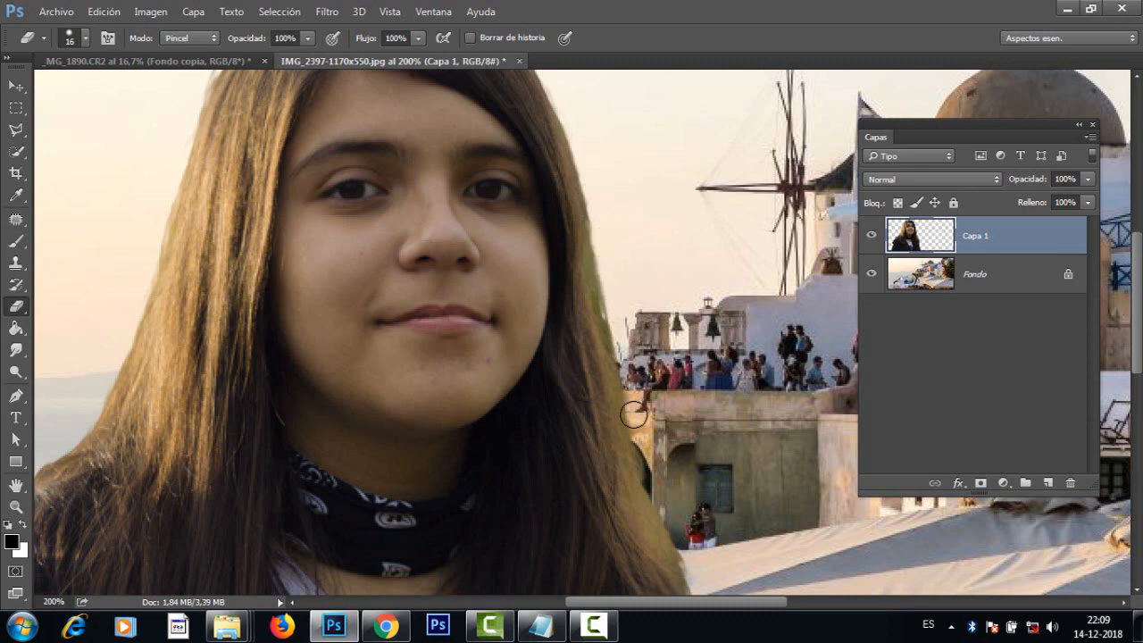
scroll(634, 411, "down", 5)
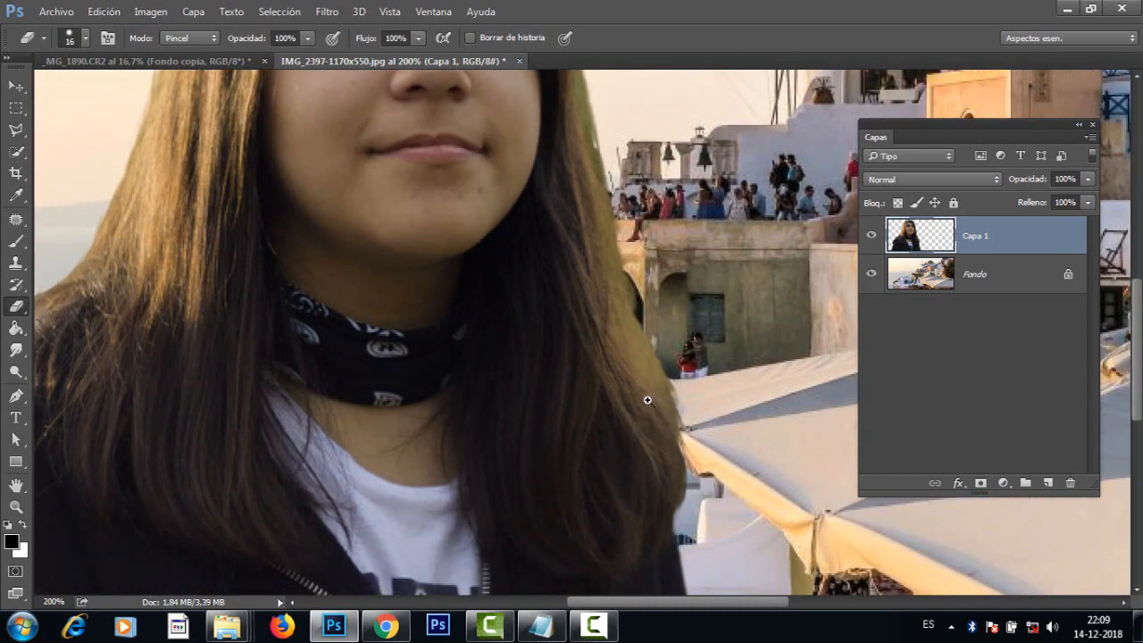
key("ctrl+minus")
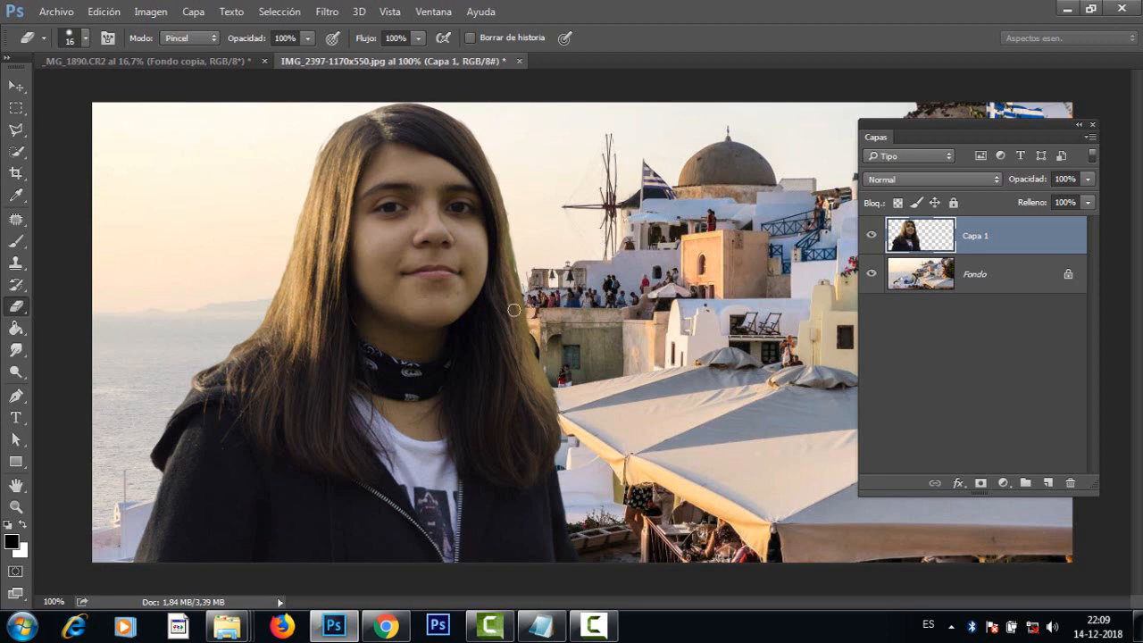
left_click(515, 337, "alt")
left_click(536, 359, "ctrl")
left_click(530, 359, "alt")
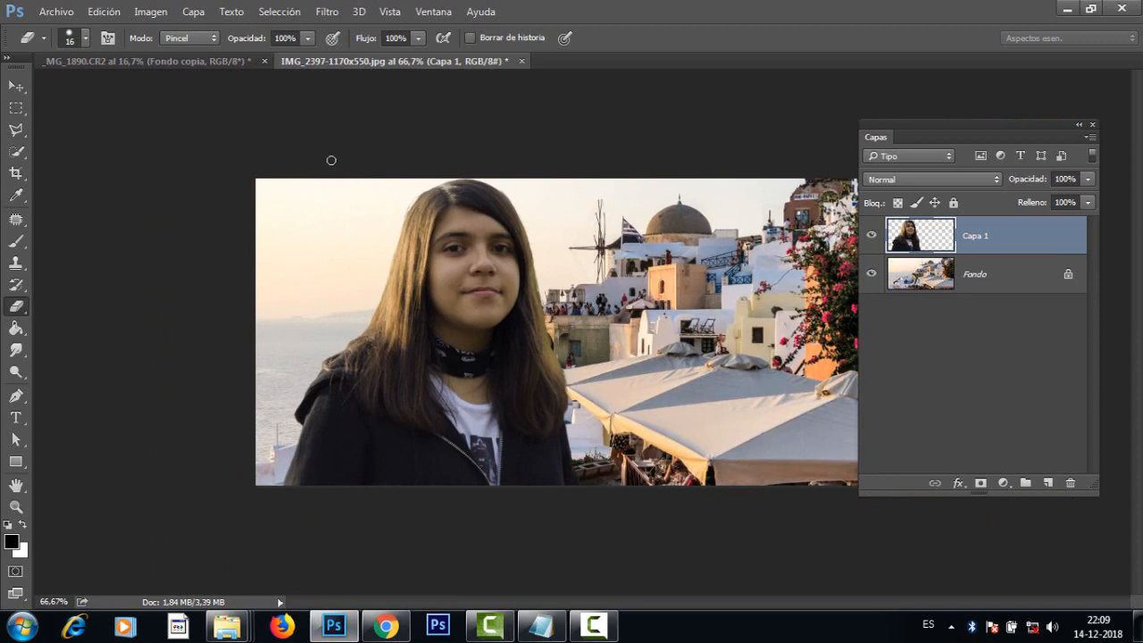
Step: Open the Saturn image ec63fd1b9ac9d98d4f4f4f9520328aba_XL.jpg and move the layer list aside so the whole ring is uncovered
left_click(56, 12)
left_click(64, 46)
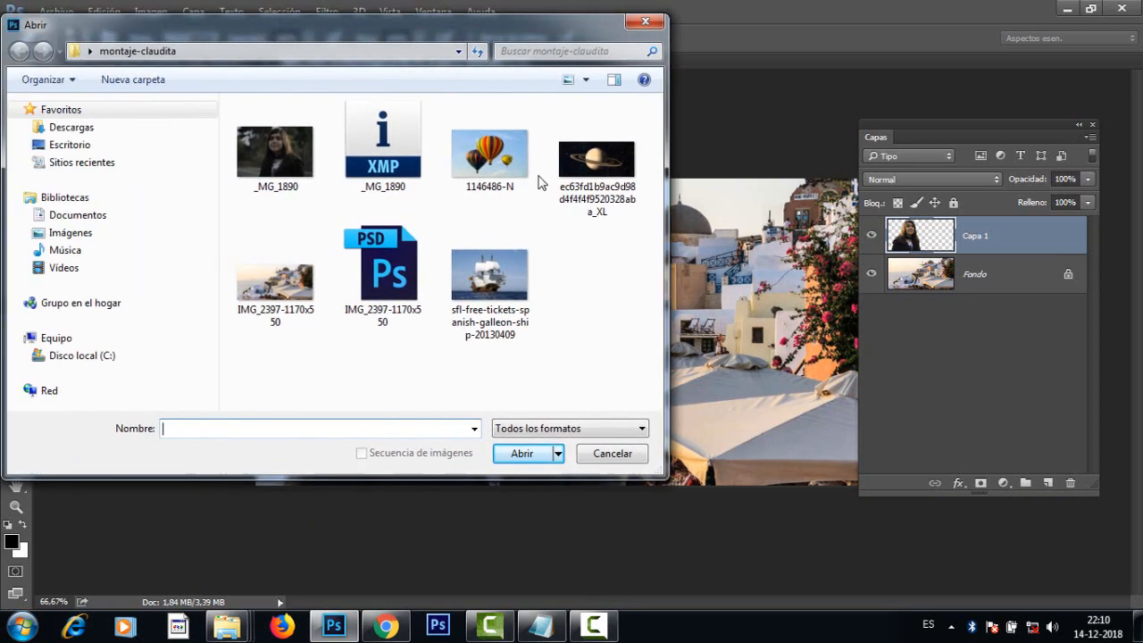
left_click(585, 165)
left_click(540, 453)
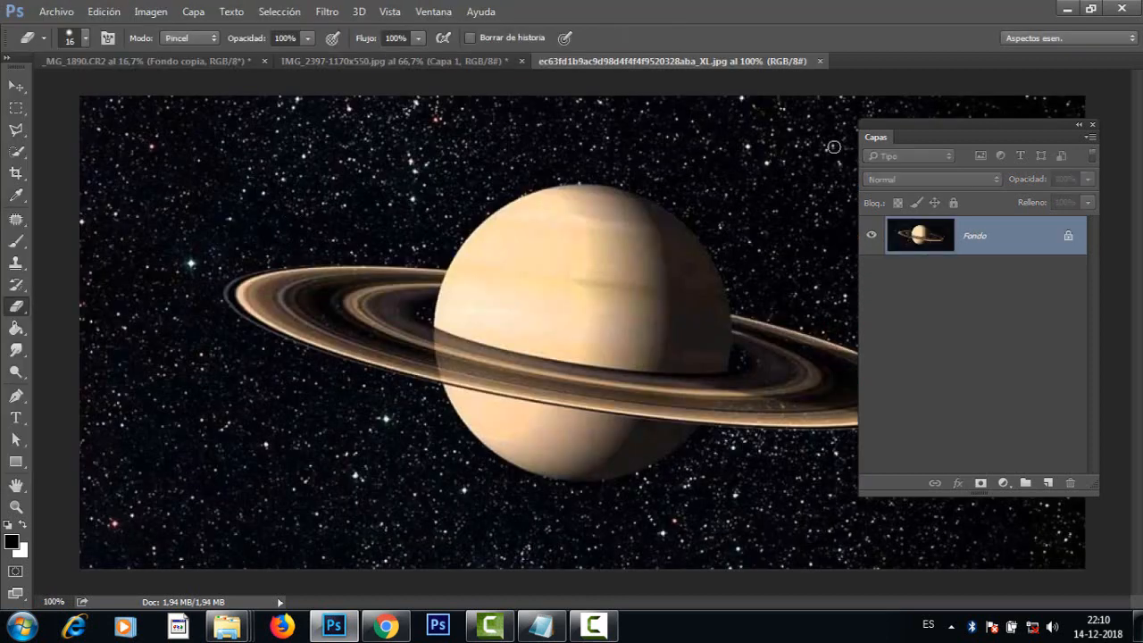
left_click_drag(913, 117, 995, 150)
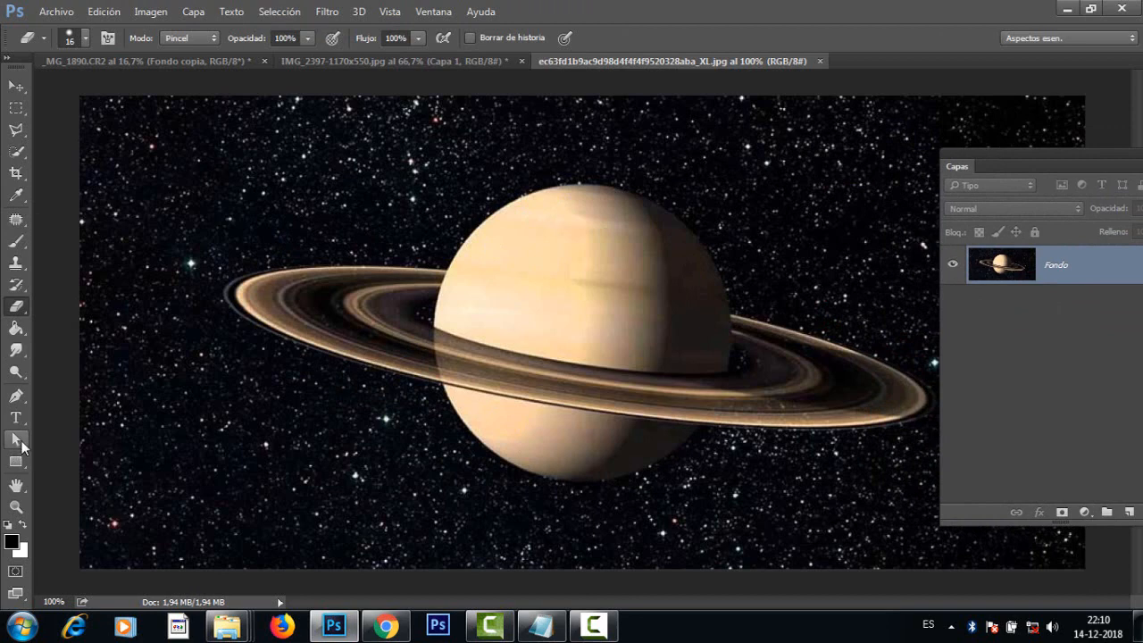
Step: With the Pen tool in Trazado mode, trace the planet's upper edge from the left ring junction over the top to the right ring junction
left_click(17, 397)
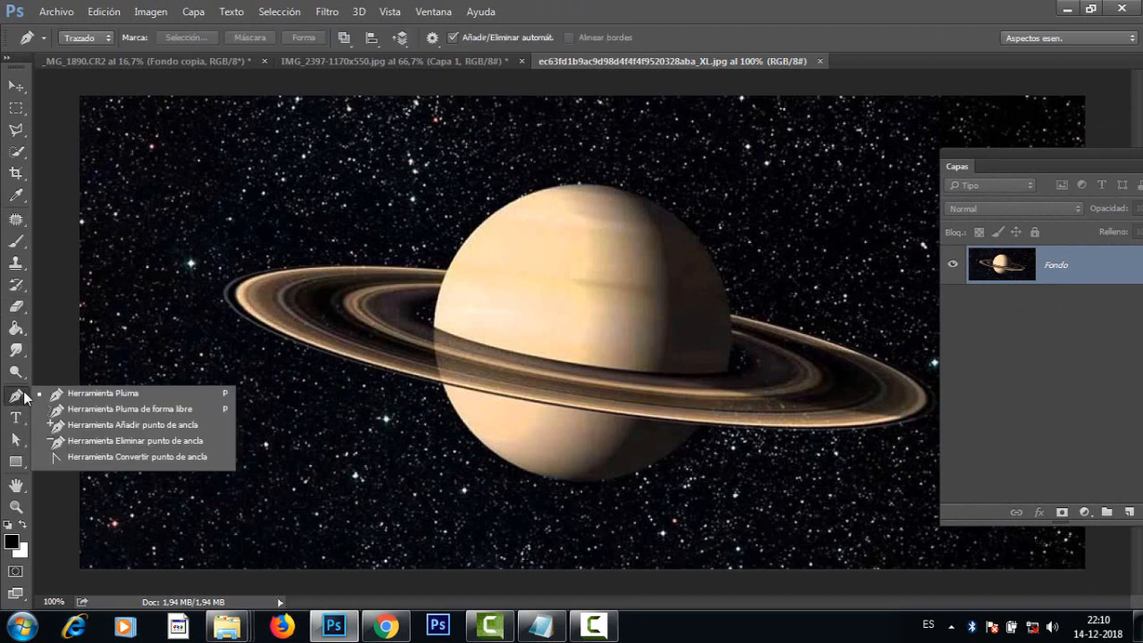
left_click(124, 400)
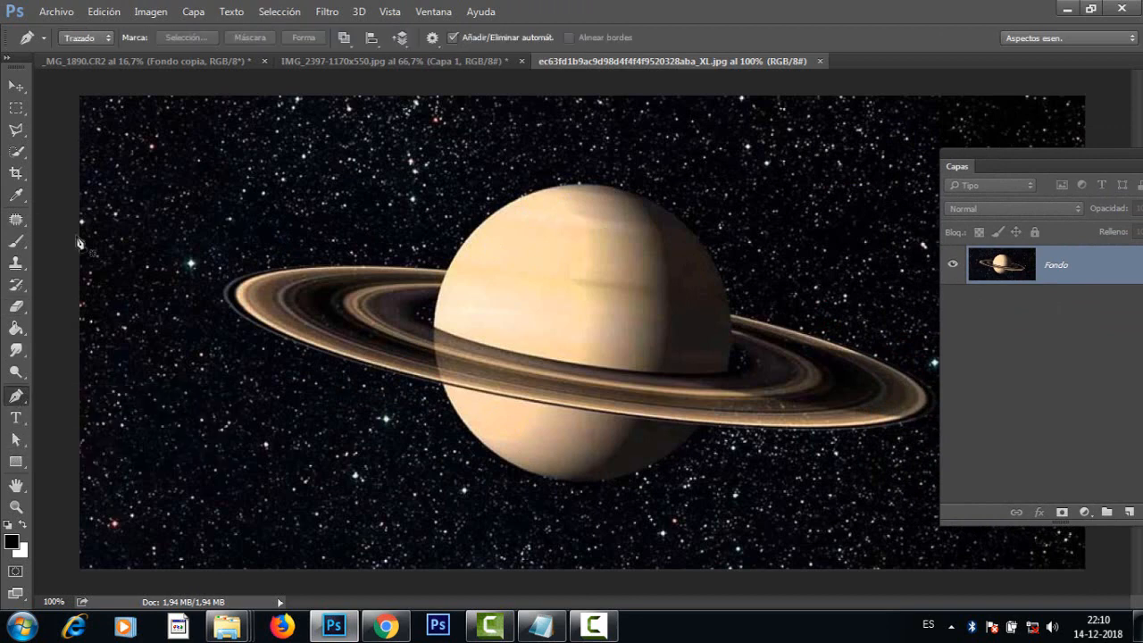
left_click(83, 39)
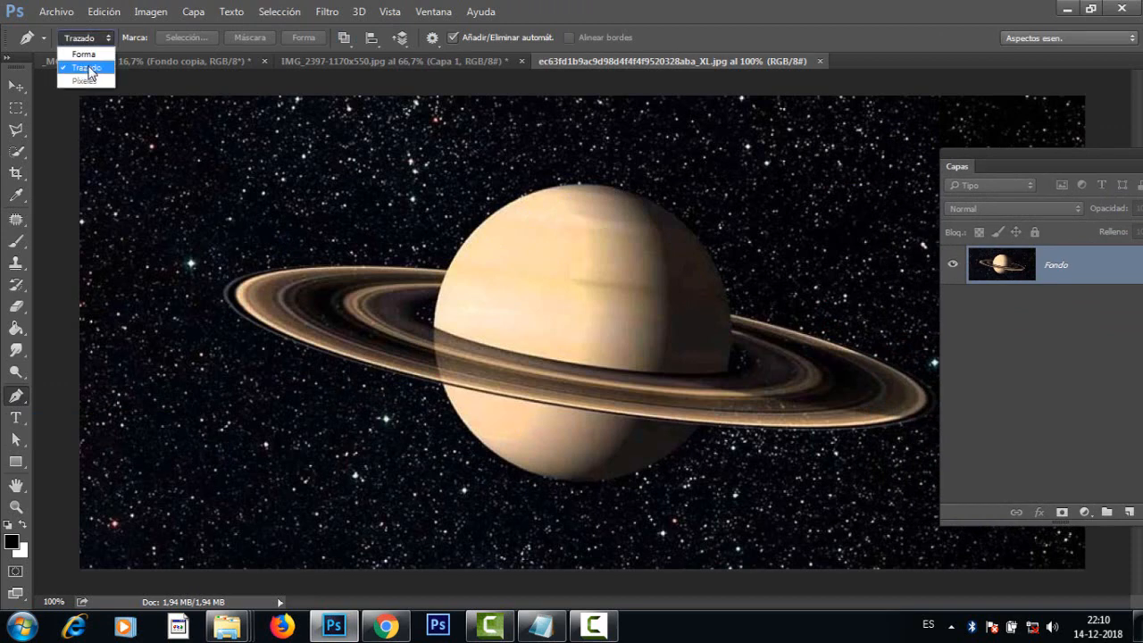
left_click(89, 70)
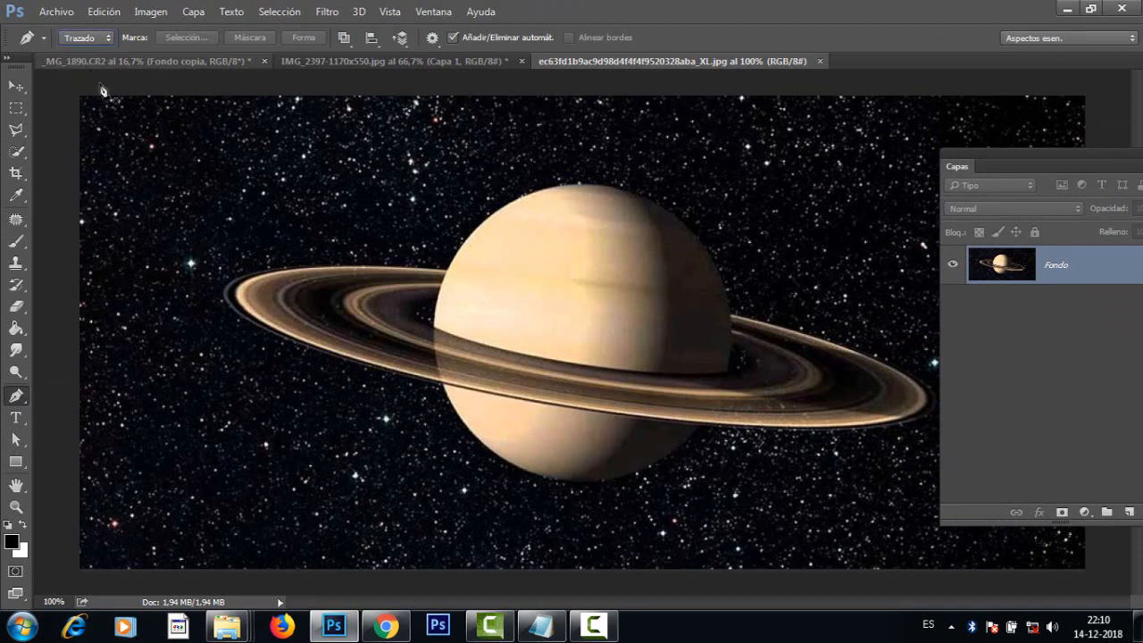
left_click(447, 273)
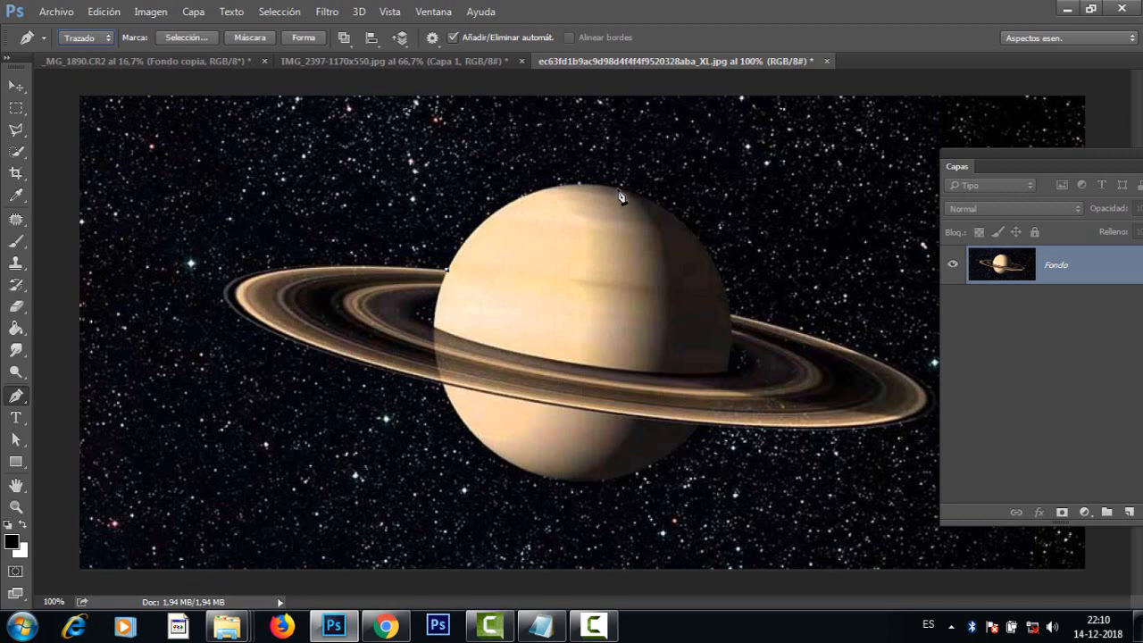
left_click_drag(618, 191, 747, 214)
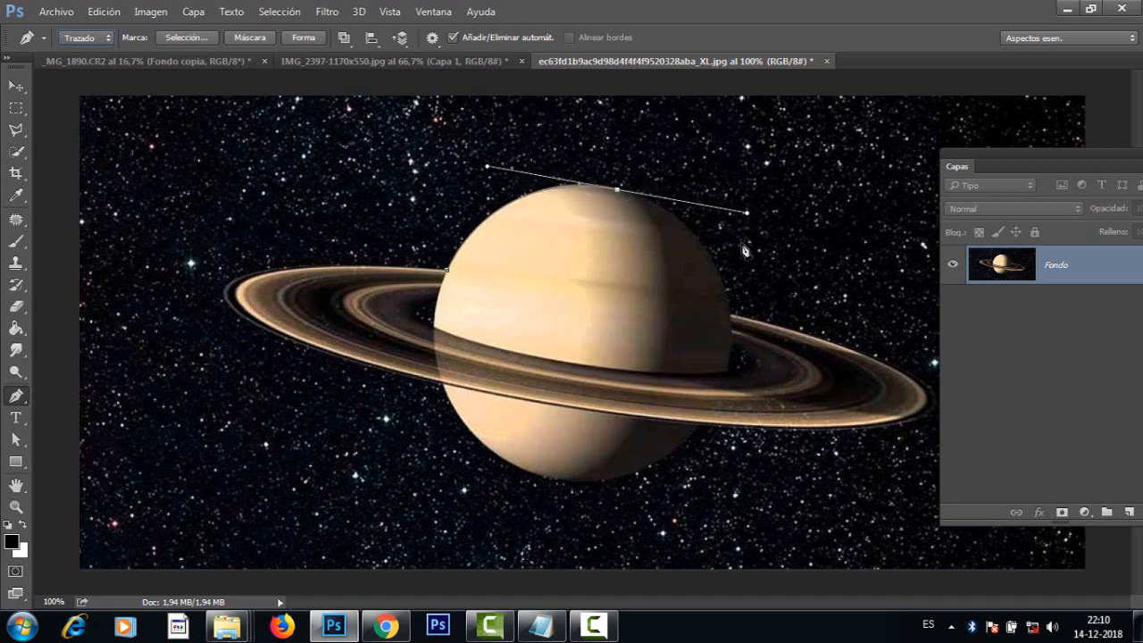
left_click(732, 318)
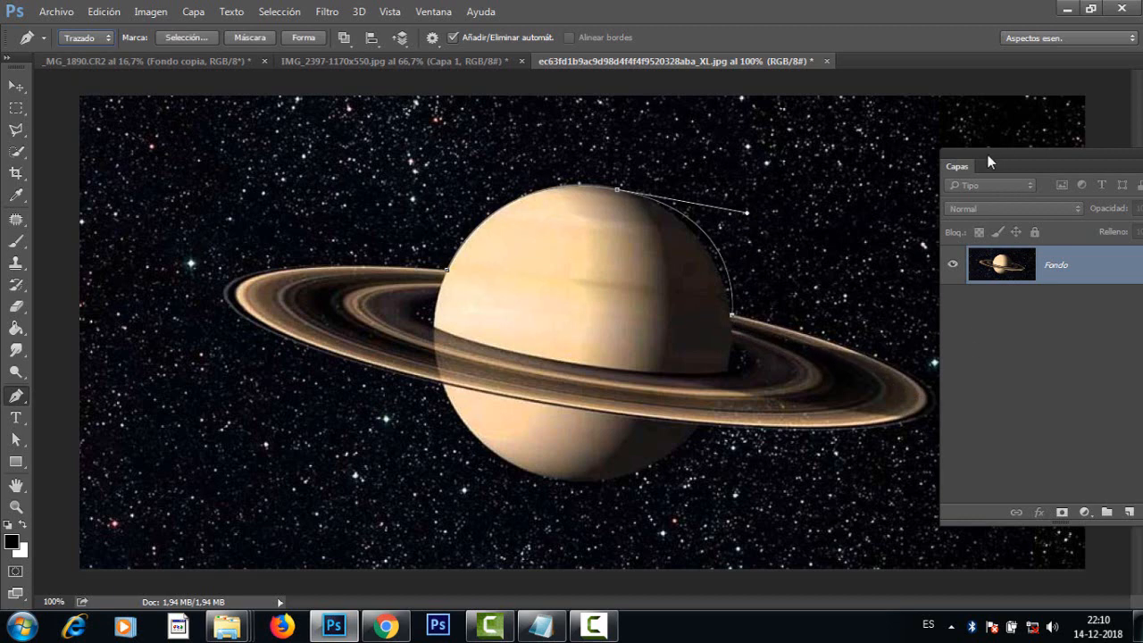
Step: Continue the path around the ring's right tip, the planet's lower edge and the ring's left tip, and close it at the starting anchor
left_click_drag(987, 156, 1005, 156)
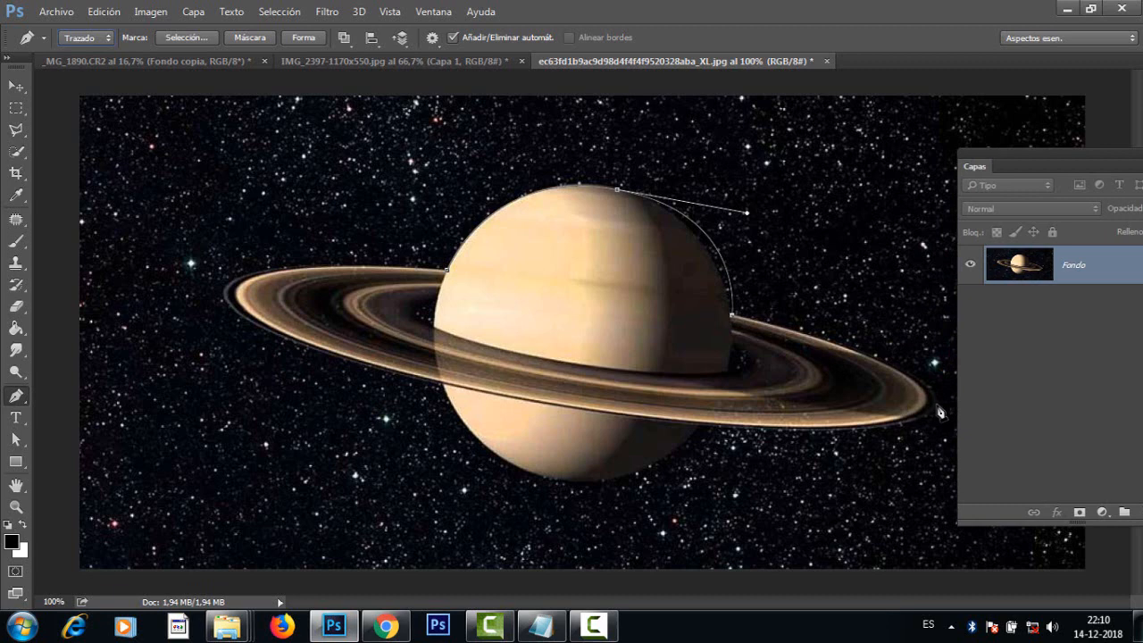
left_click_drag(937, 406, 938, 452)
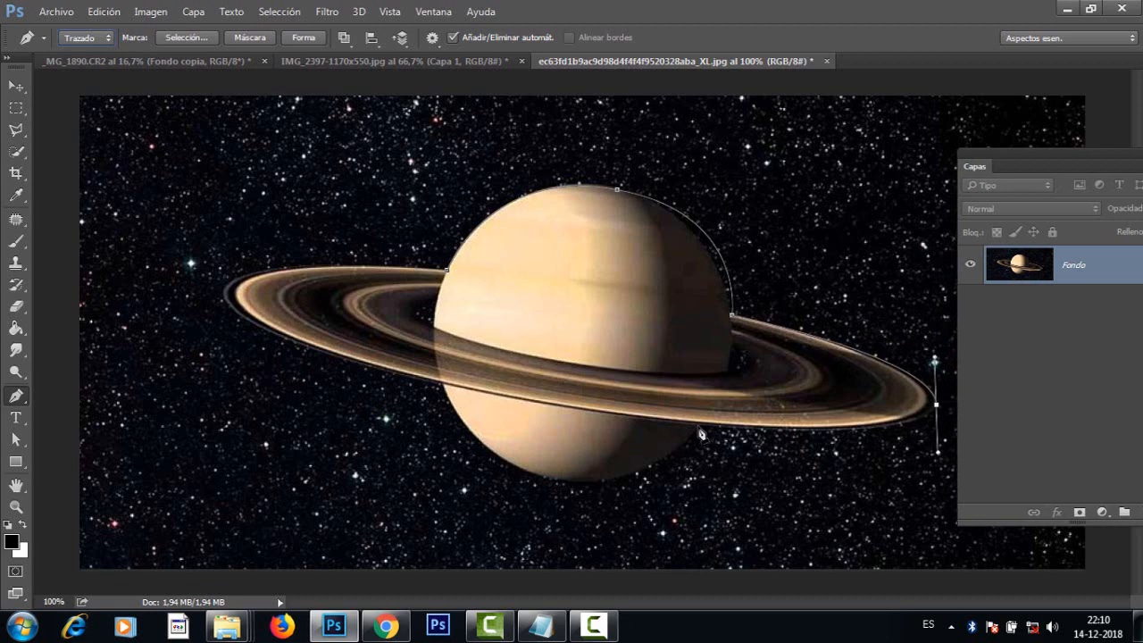
left_click(698, 427)
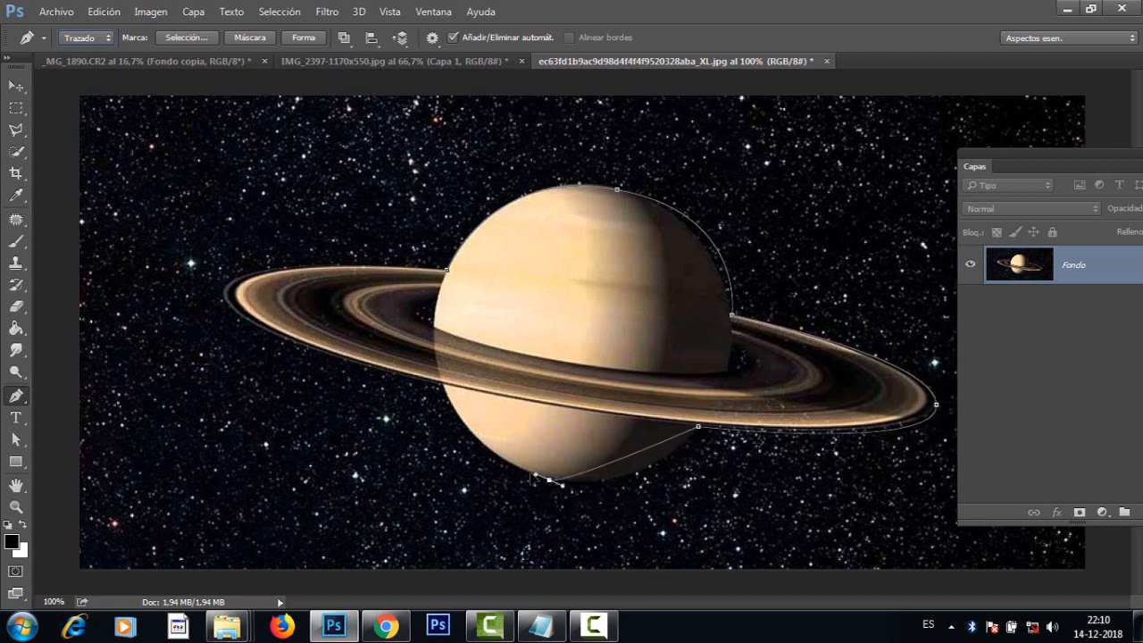
left_click_drag(549, 481, 462, 461)
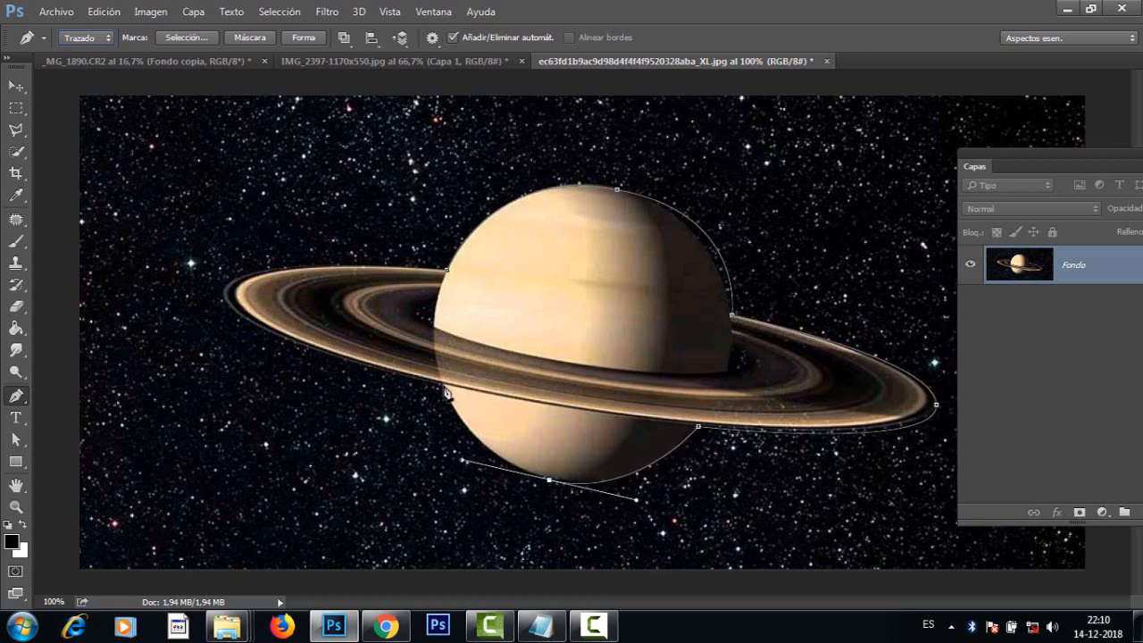
left_click(443, 386)
left_click_drag(224, 291, 217, 239)
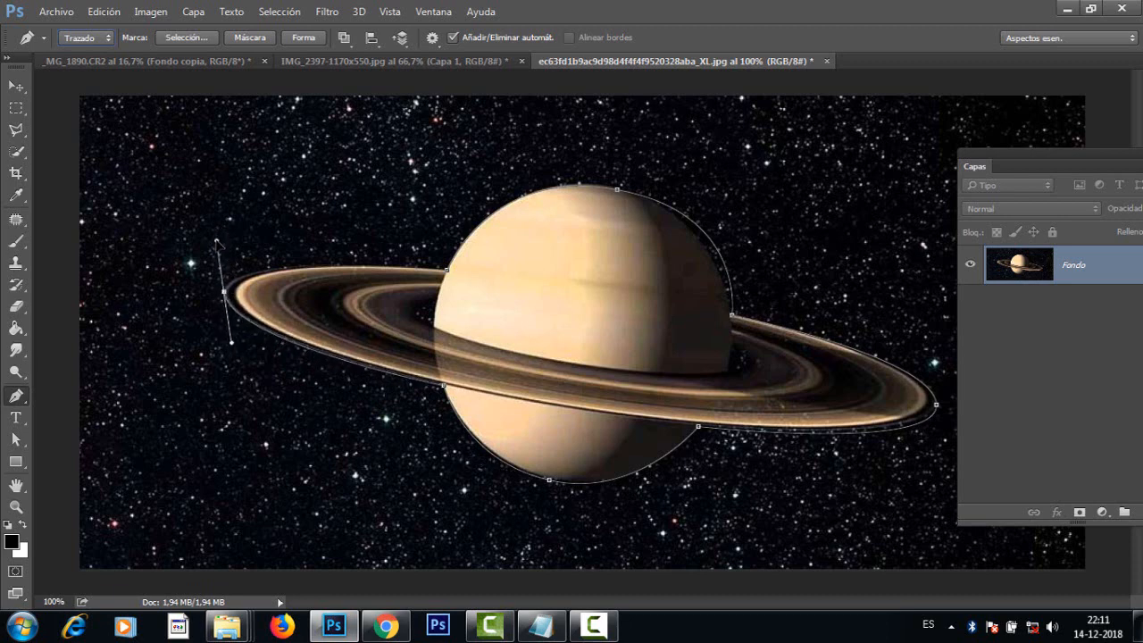
left_click(448, 274)
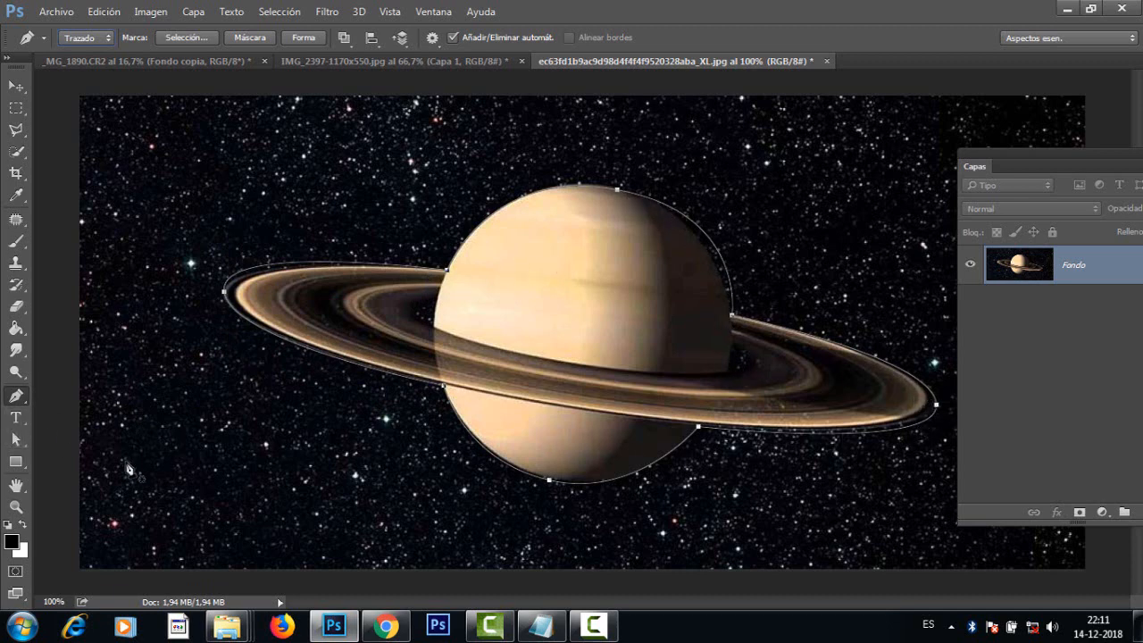
Step: With the Direct Selection tool, reposition the path's top anchor and shorten its handles so the curve follows the planet's upper edge
left_click_drag(16, 439, 52, 458)
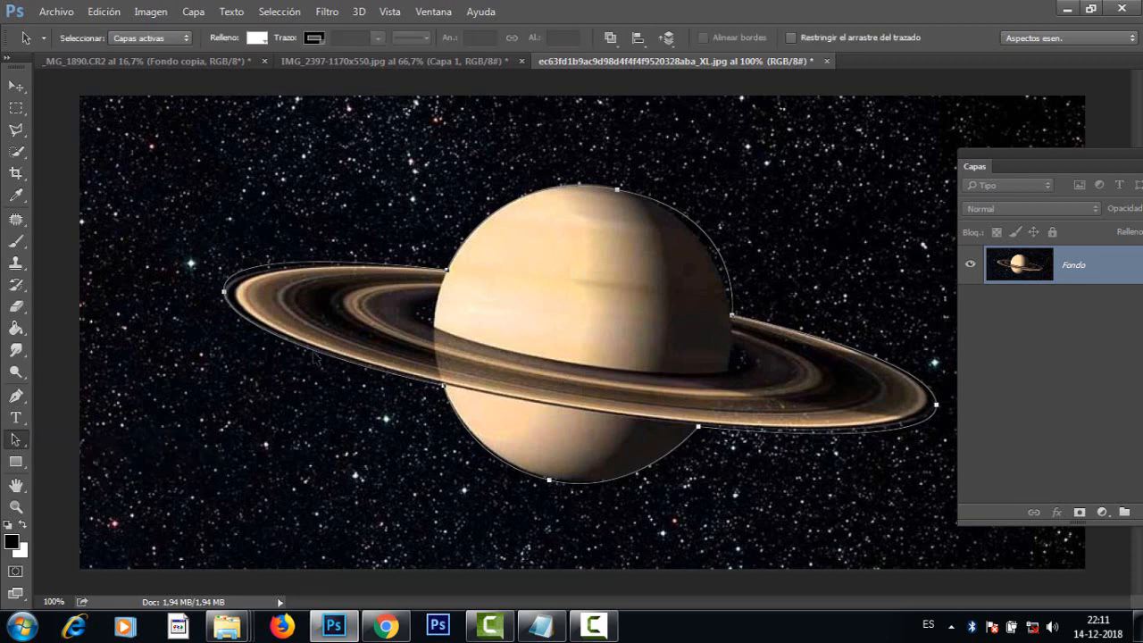
mouse_move(307, 368)
left_mouse_down()
mouse_move(255, 389)
mouse_move(308, 350)
mouse_move(300, 370)
left_mouse_up()
left_click_drag(16, 444, 63, 439)
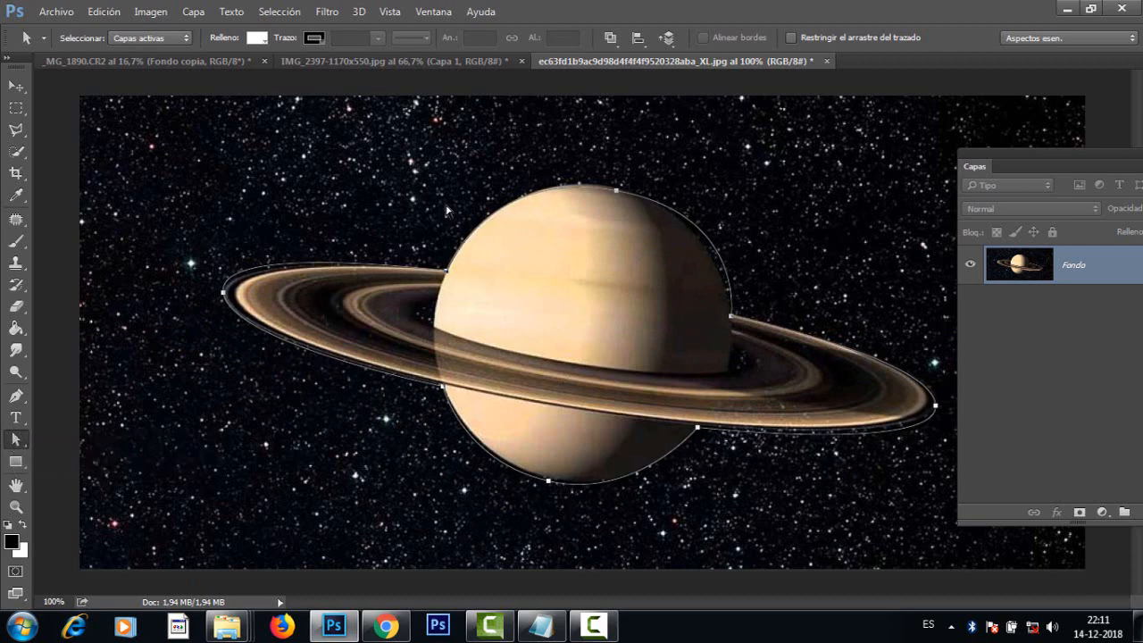
left_click(618, 192)
mouse_move(612, 196)
left_mouse_down()
mouse_move(612, 215)
mouse_move(607, 195)
left_mouse_up()
left_click(853, 191)
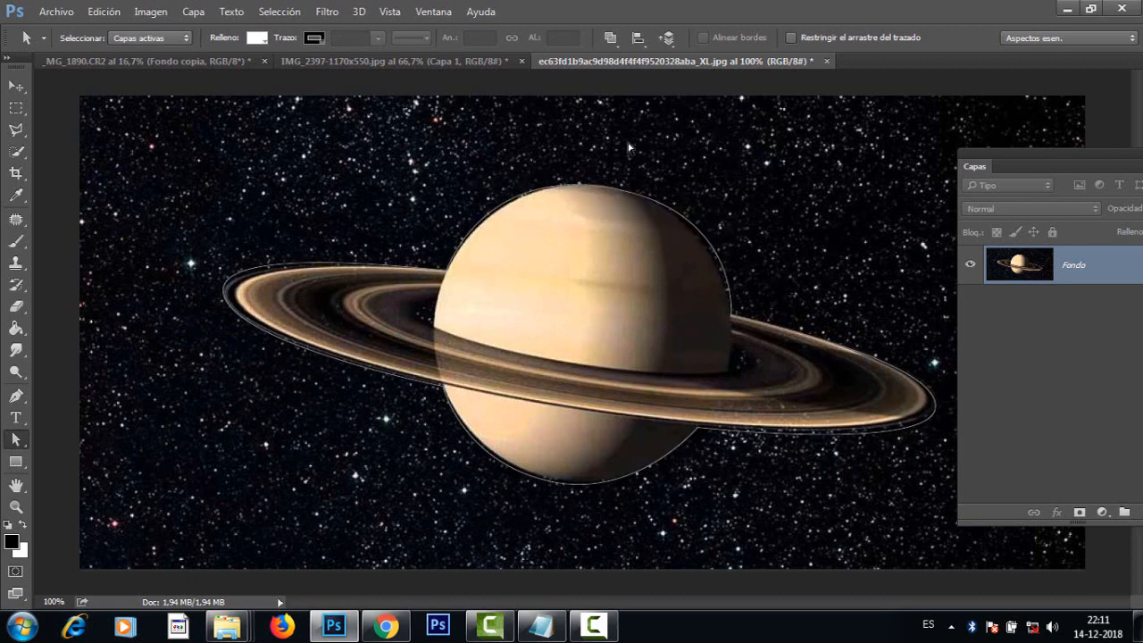
left_click(617, 196)
left_click(613, 191)
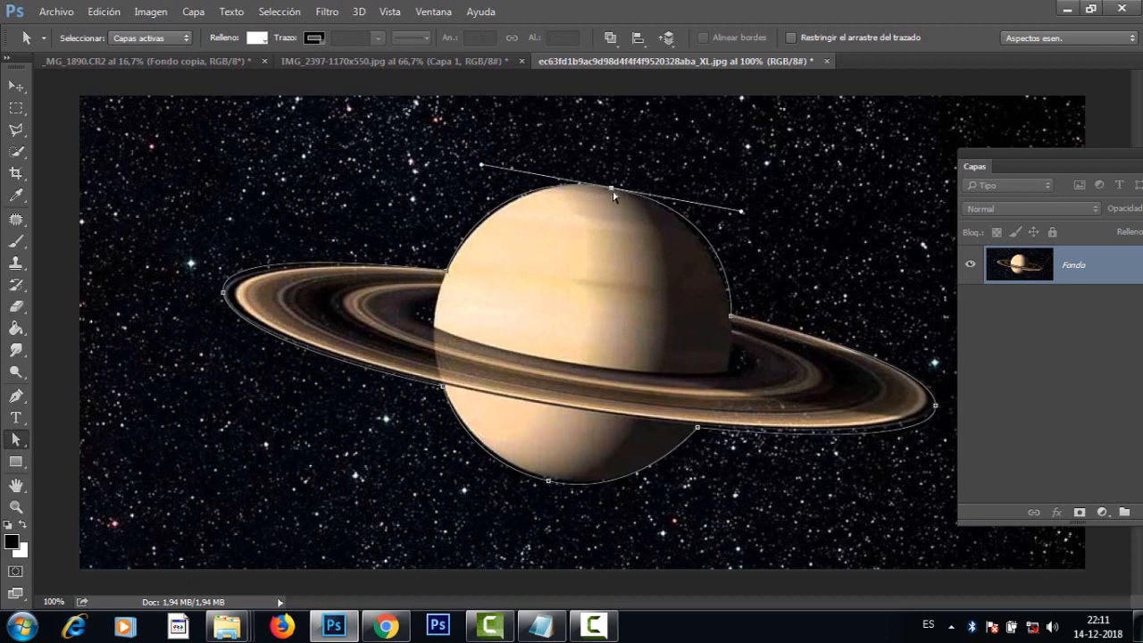
mouse_move(614, 197)
left_mouse_down()
mouse_move(609, 211)
mouse_move(616, 192)
left_mouse_up()
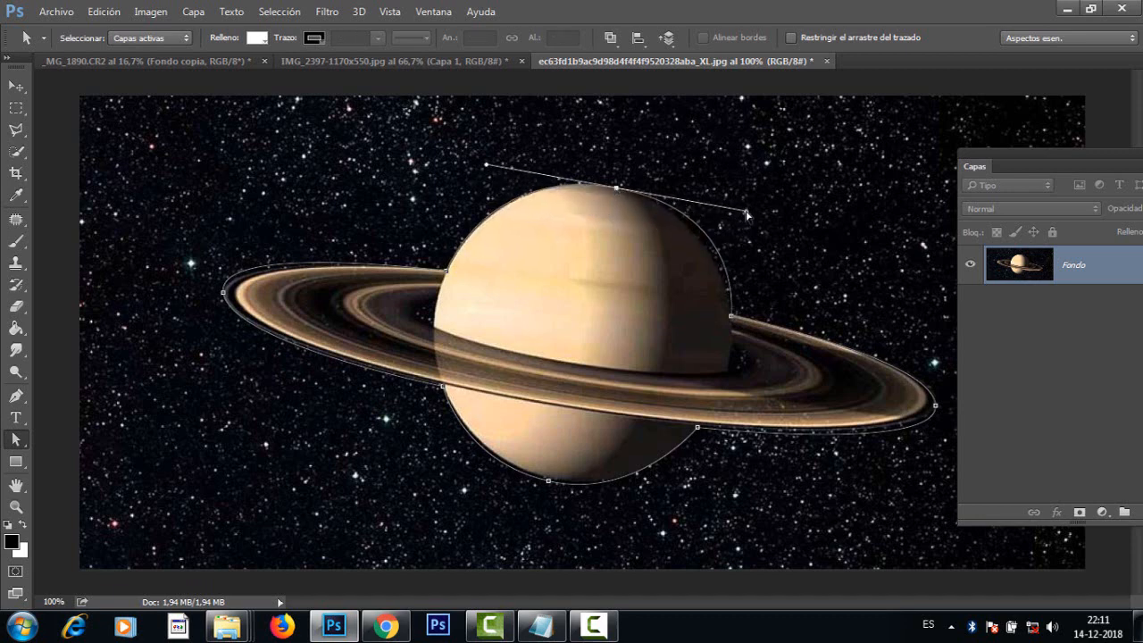
left_click_drag(747, 214, 730, 216)
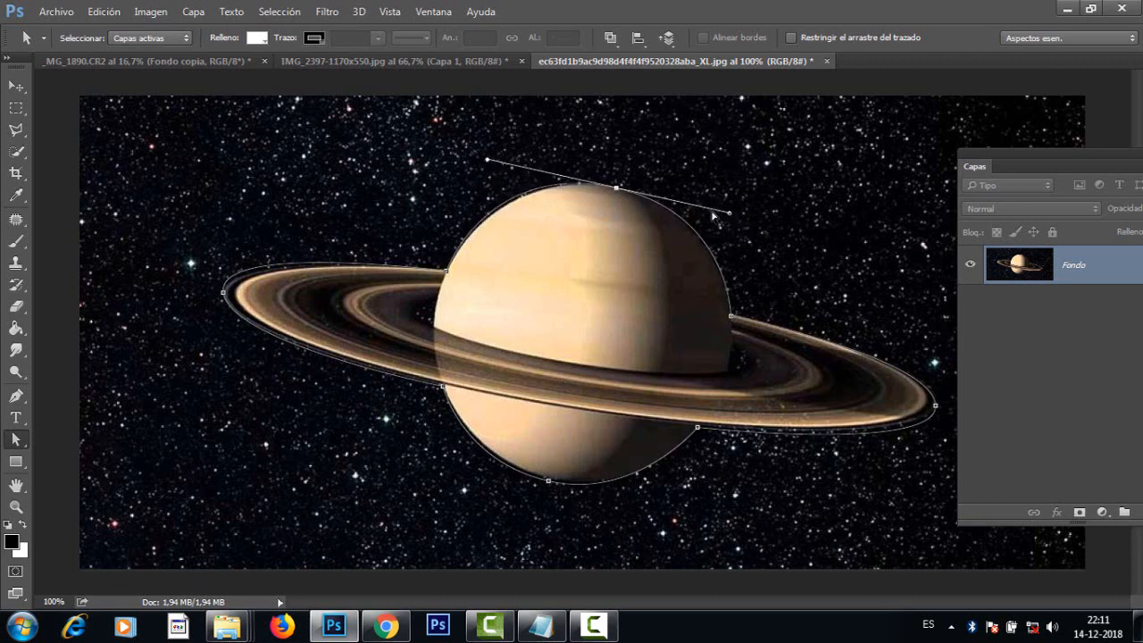
left_click_drag(489, 160, 496, 166)
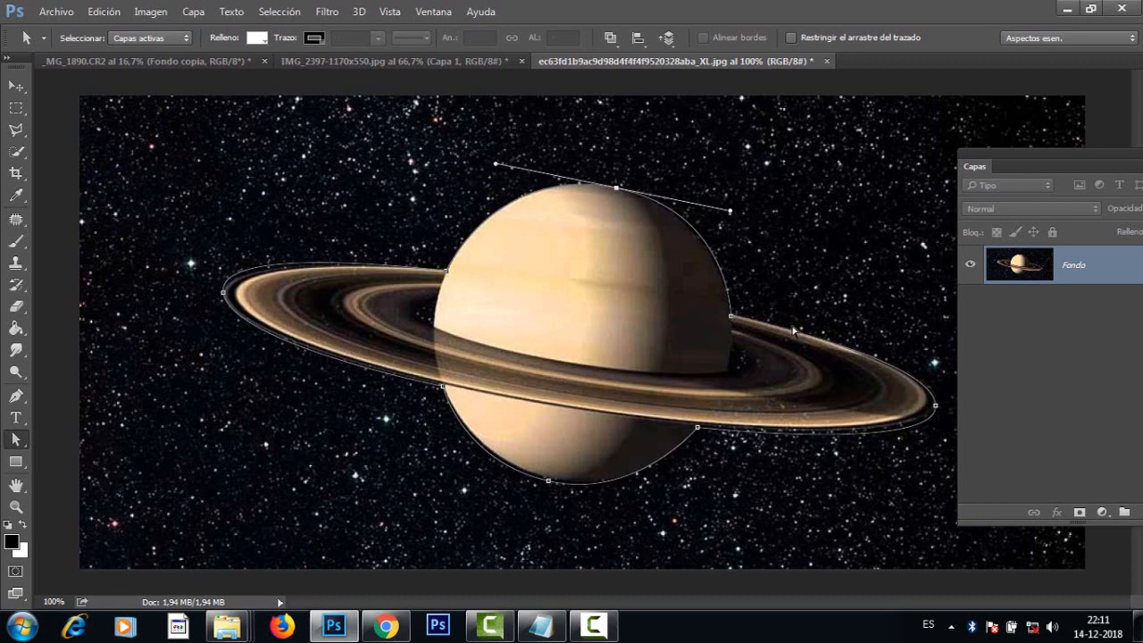
left_click_drag(731, 213, 722, 211)
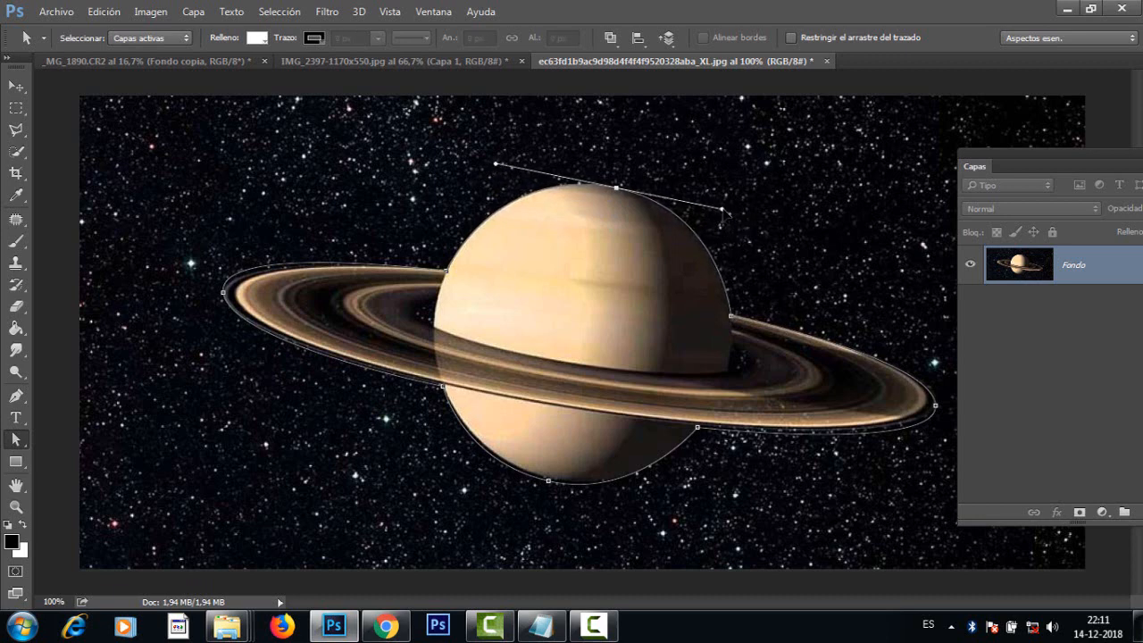
Step: Adjust the handles at the ring's right tip and the anchor and handles below the planet to fit the path closely to the outline
left_click(936, 408)
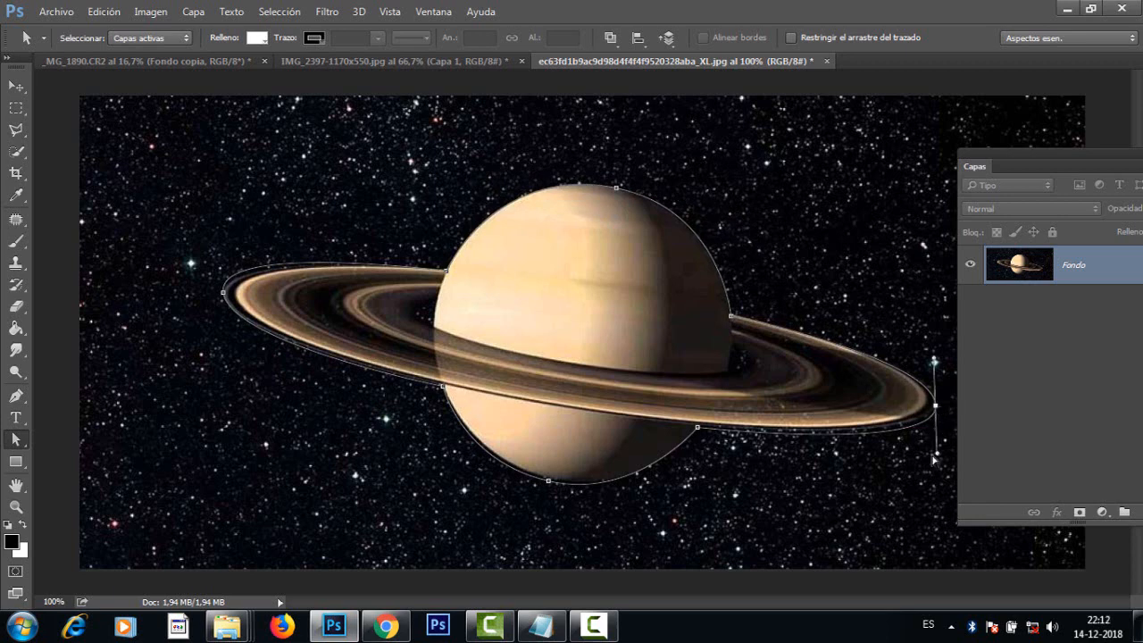
left_click_drag(937, 455, 935, 443)
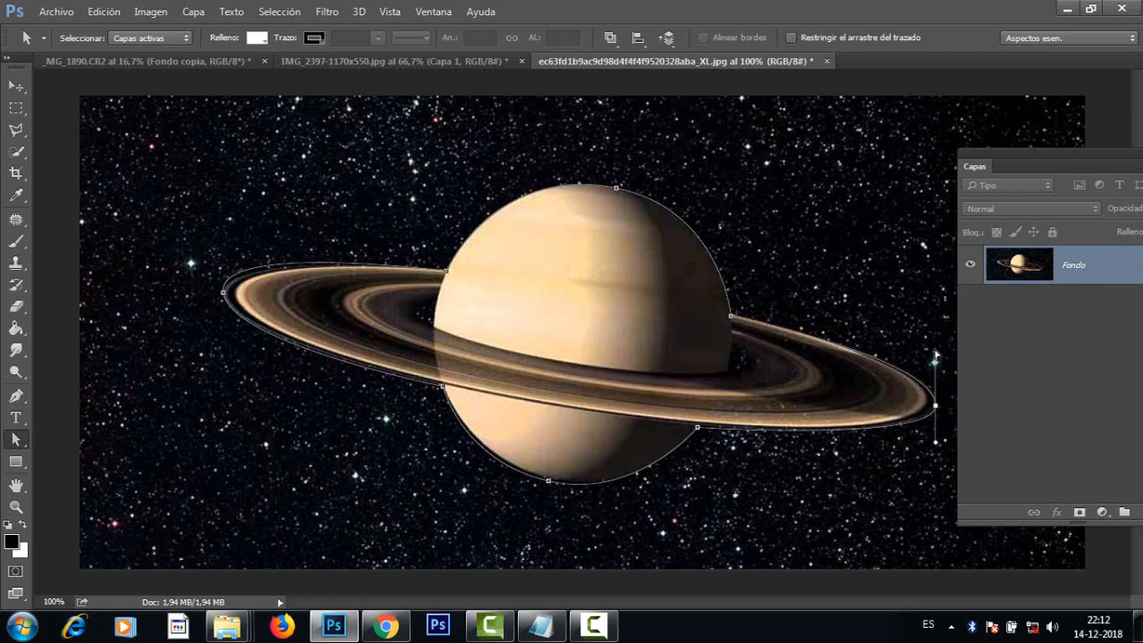
left_click(549, 481)
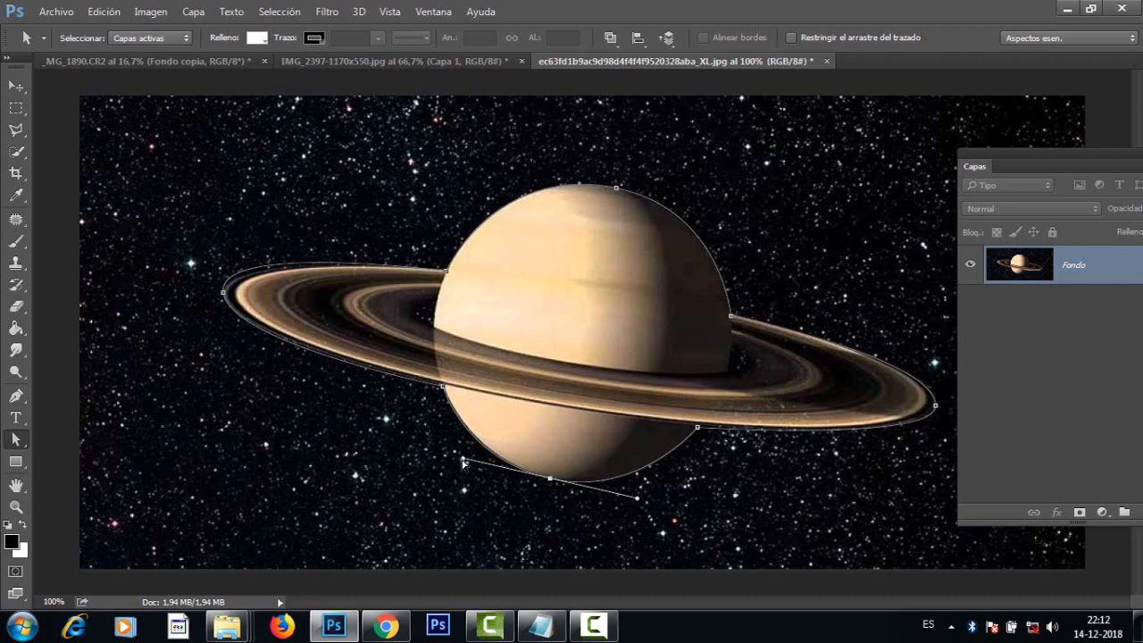
left_click_drag(464, 460, 469, 460)
left_click_drag(639, 501, 633, 498)
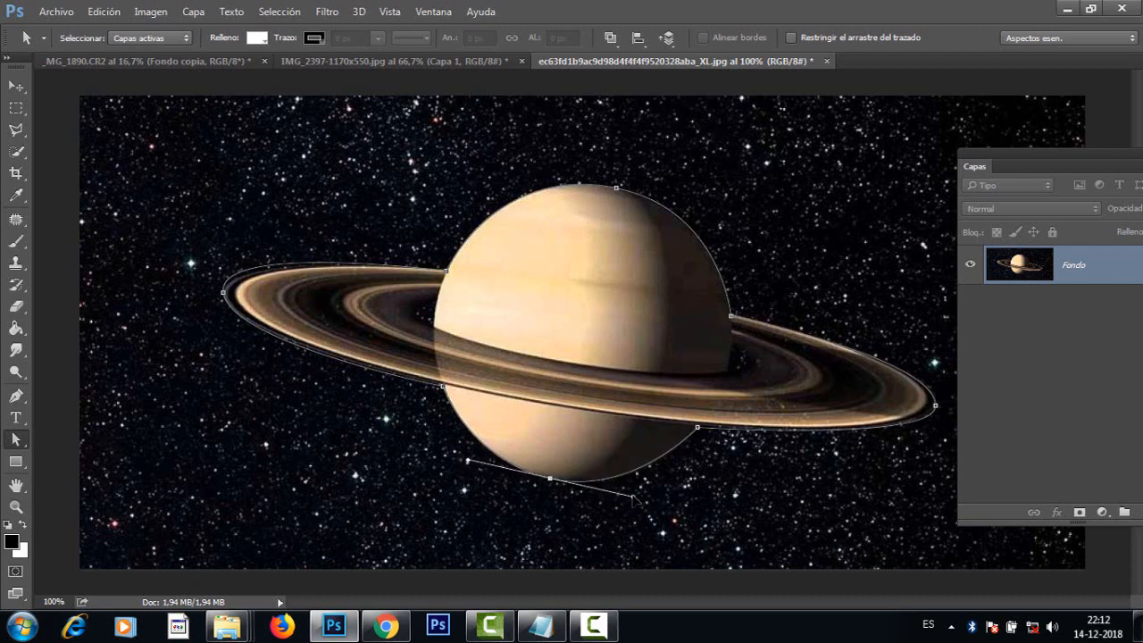
Step: Shorten both handles at the ring's left tip and nudge the anchor at the lower-left ring junction onto the planet's edge
left_click(223, 293)
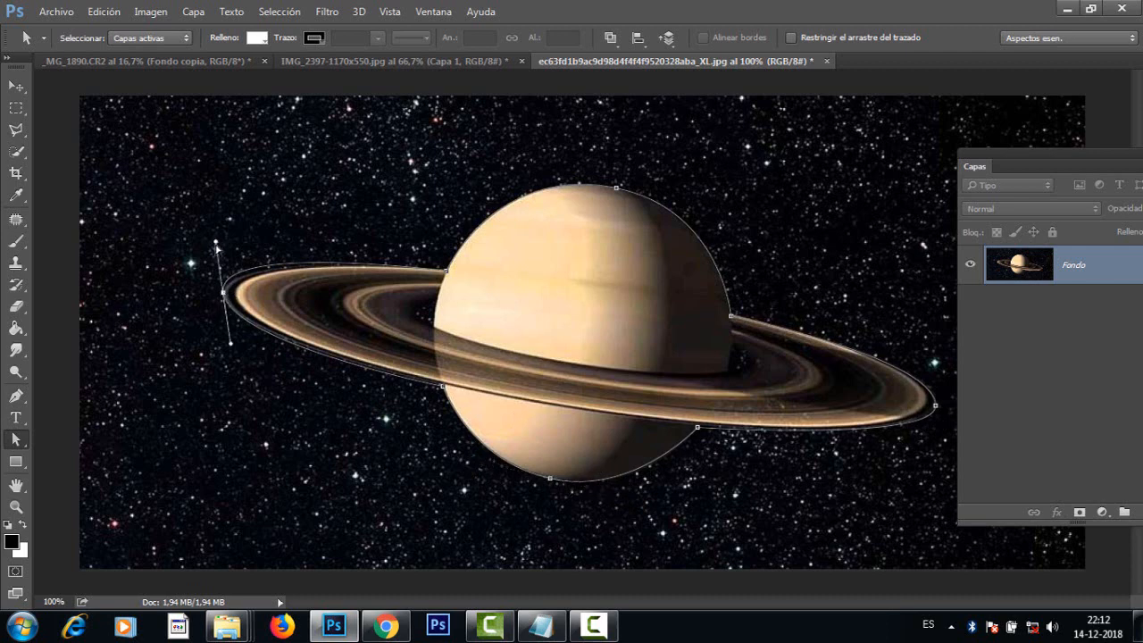
left_click_drag(216, 243, 220, 250)
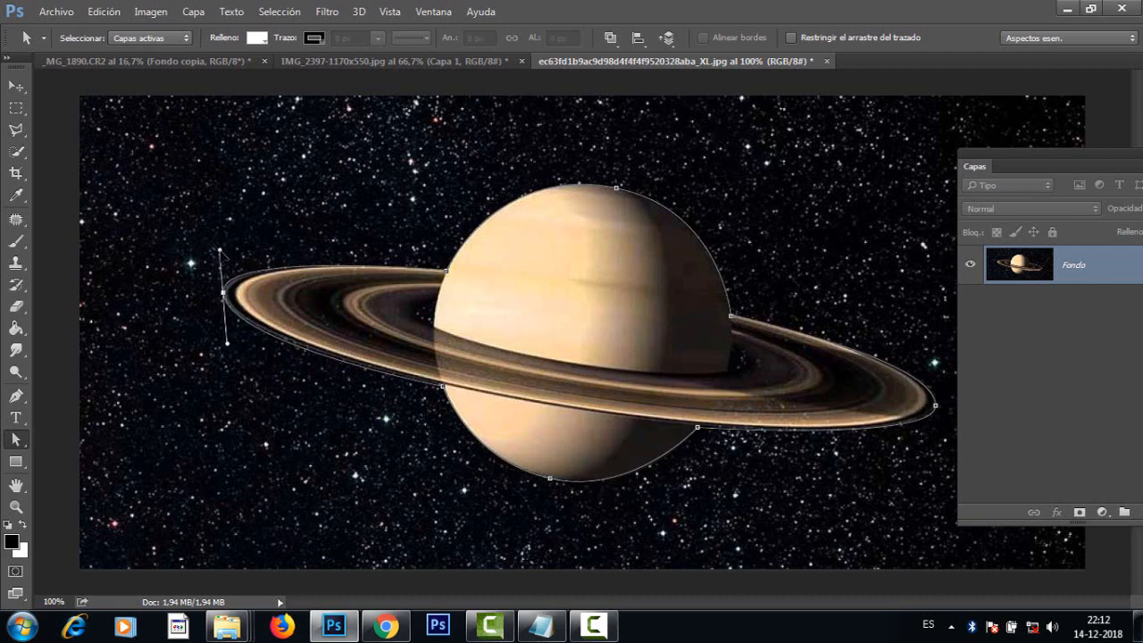
left_click_drag(228, 345, 227, 336)
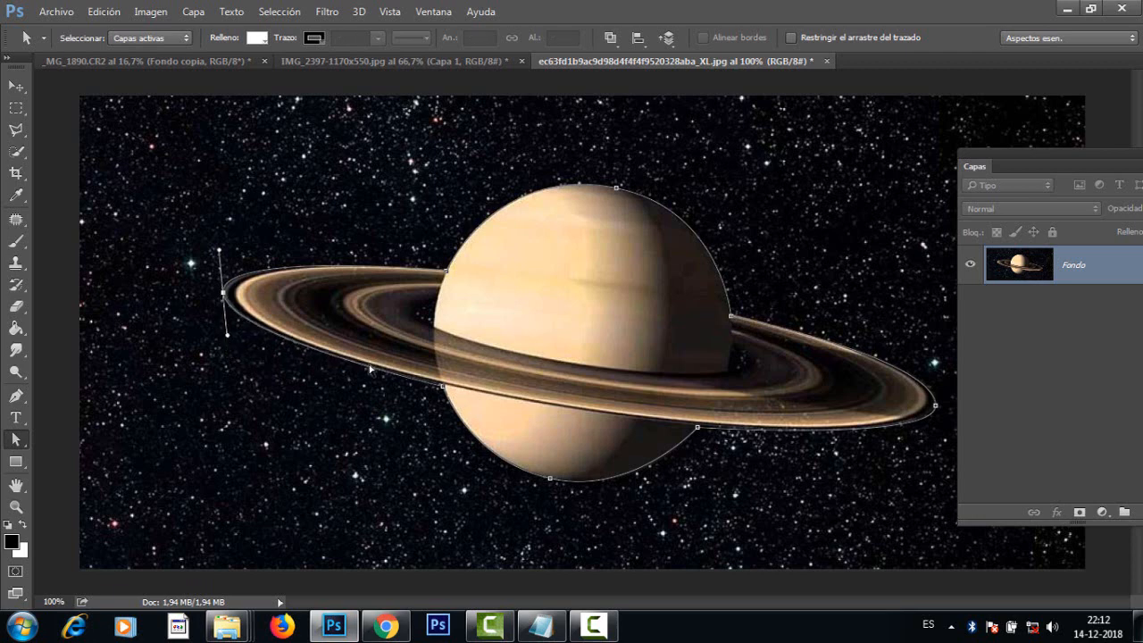
left_click(441, 387)
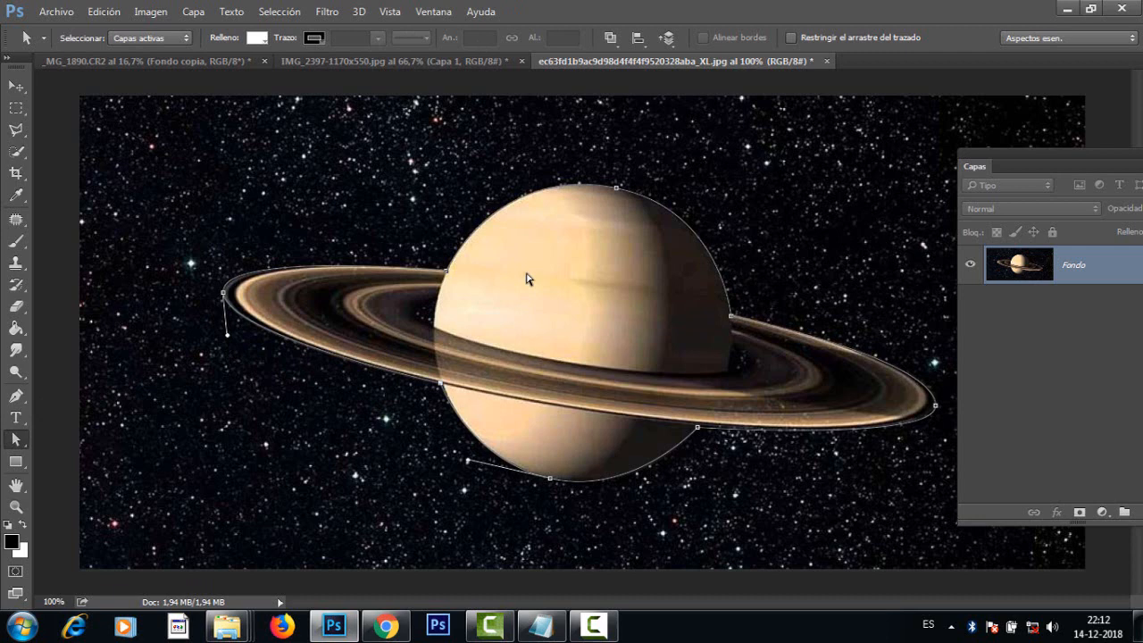
Step: Show the document's path list (Trazados) and place it over the starry background beside the layer list
left_click(435, 12)
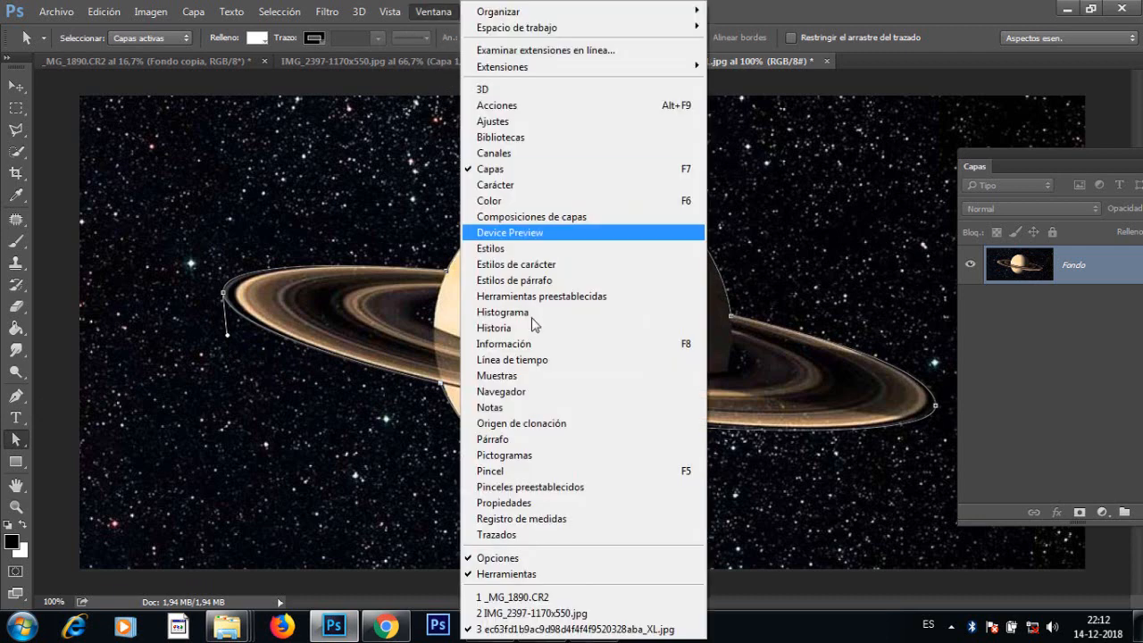
left_click(515, 536)
left_click_drag(901, 228, 787, 121)
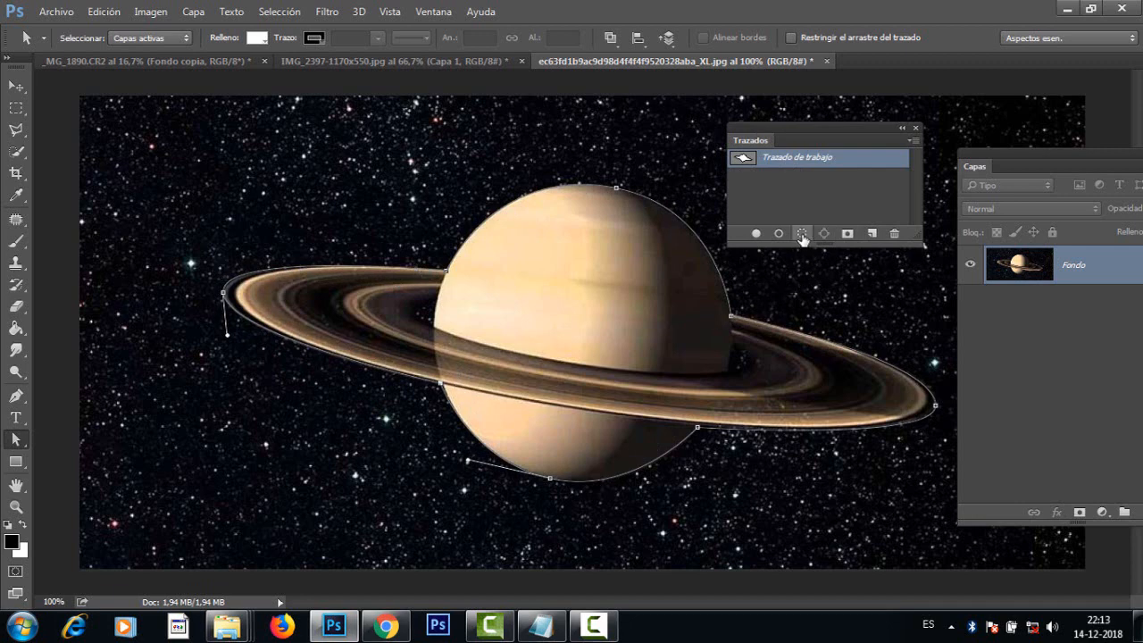
Step: Load the work path as a selection and copy the selected Saturn into the IMG_2397-1170x550.jpg village montage
left_click(802, 234)
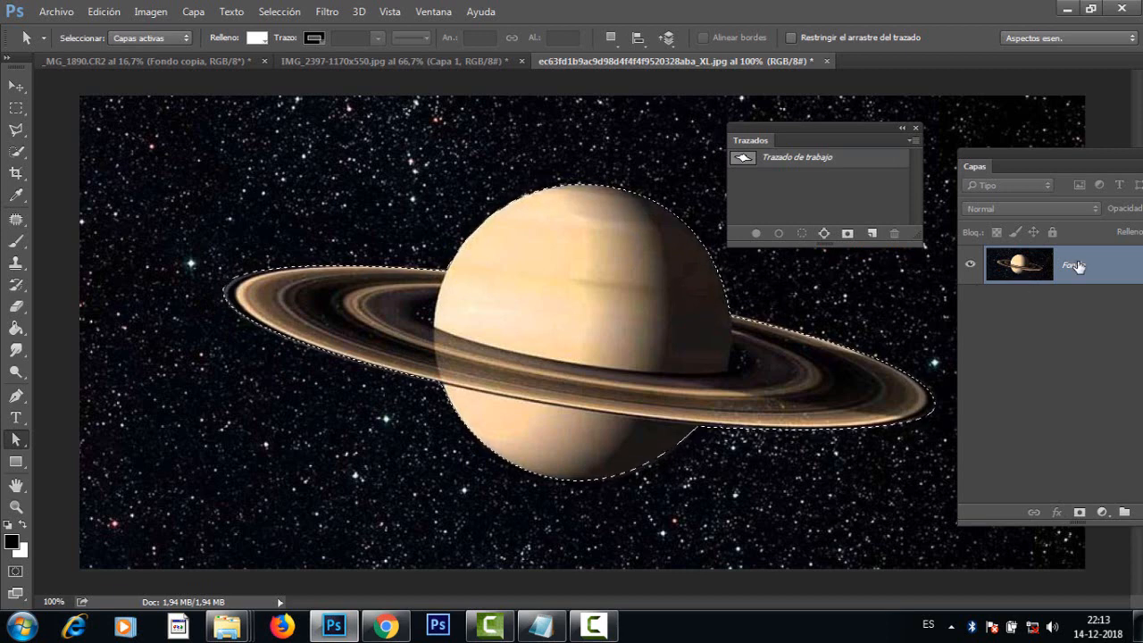
left_click_drag(1012, 156, 933, 207)
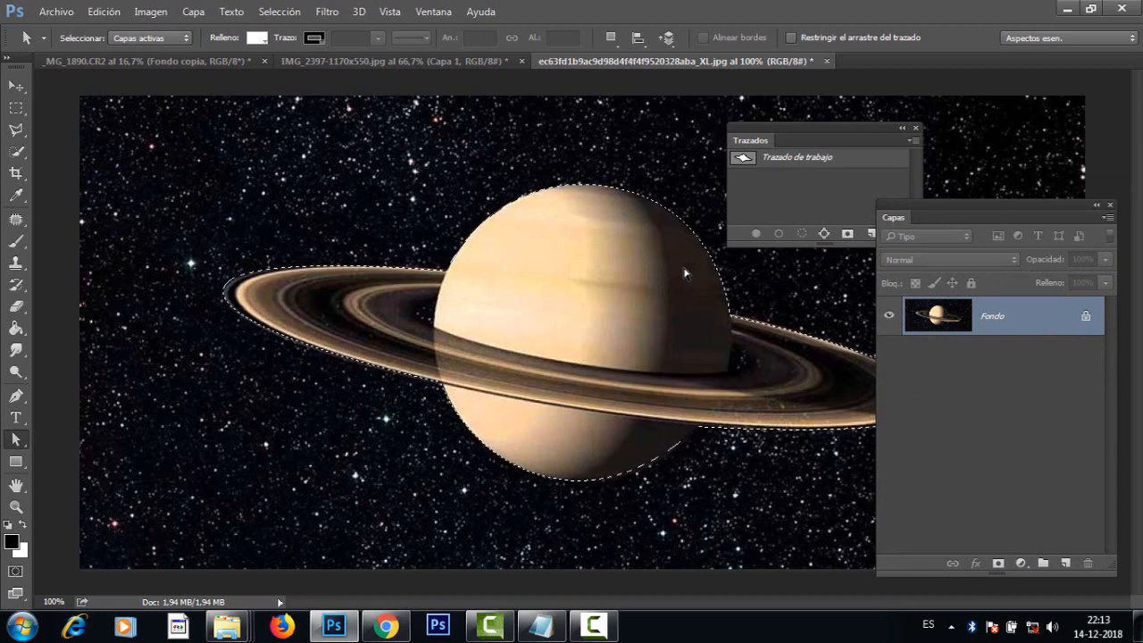
left_click(437, 61)
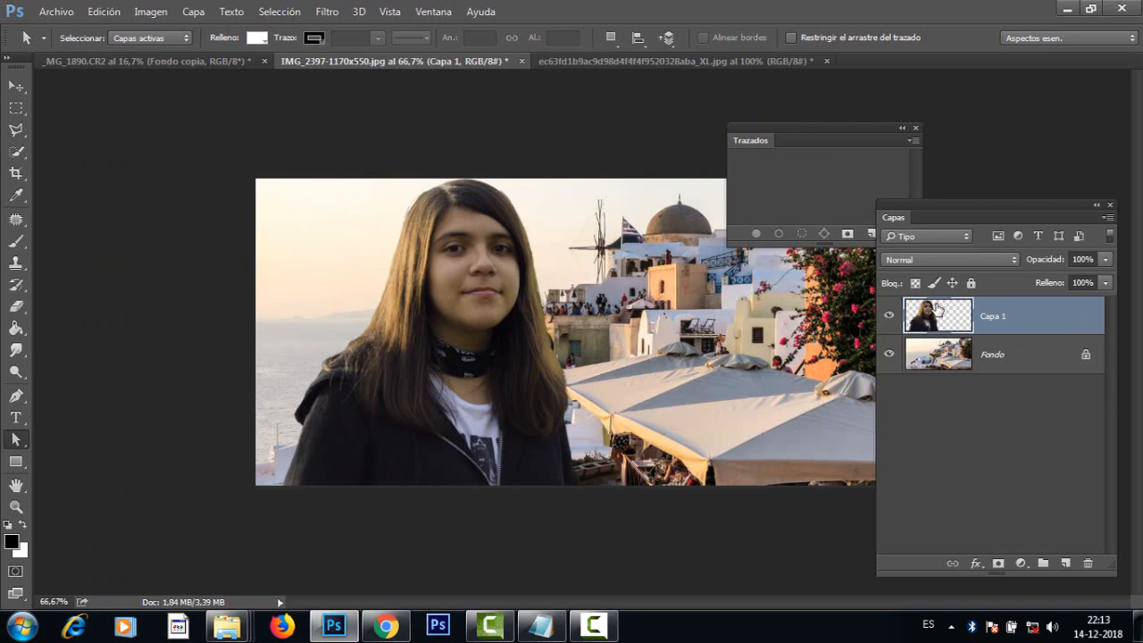
key("ctrl+v")
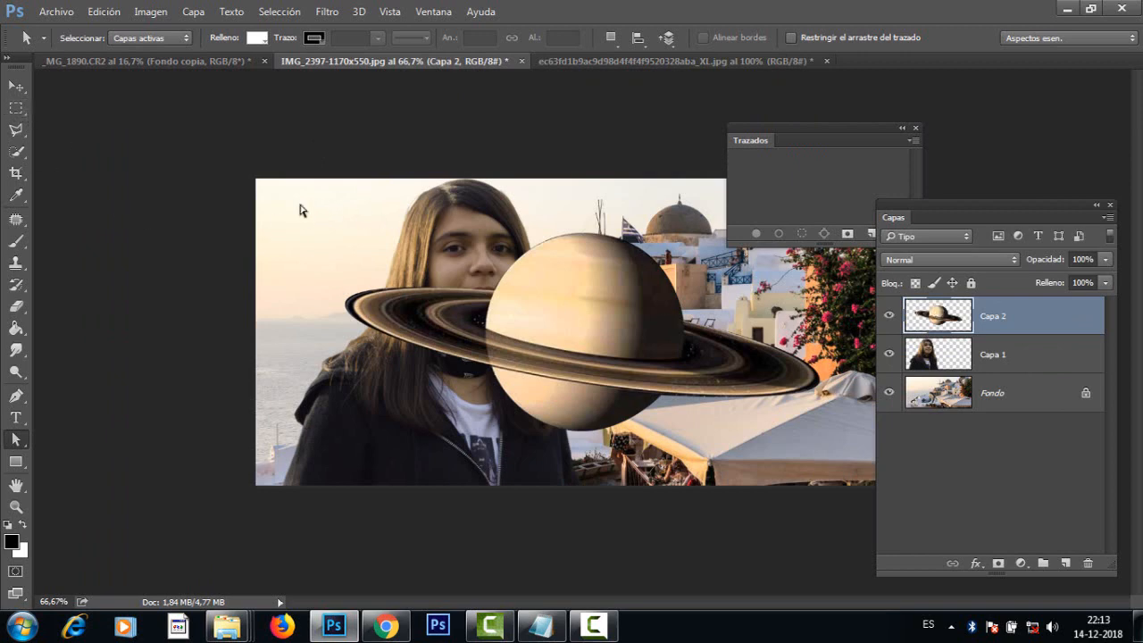
Step: Place the Saturn layer (Capa 2) below the girl's layer (Capa 1) and move the planet behind her head
left_click(17, 87)
left_click_drag(505, 308, 468, 271)
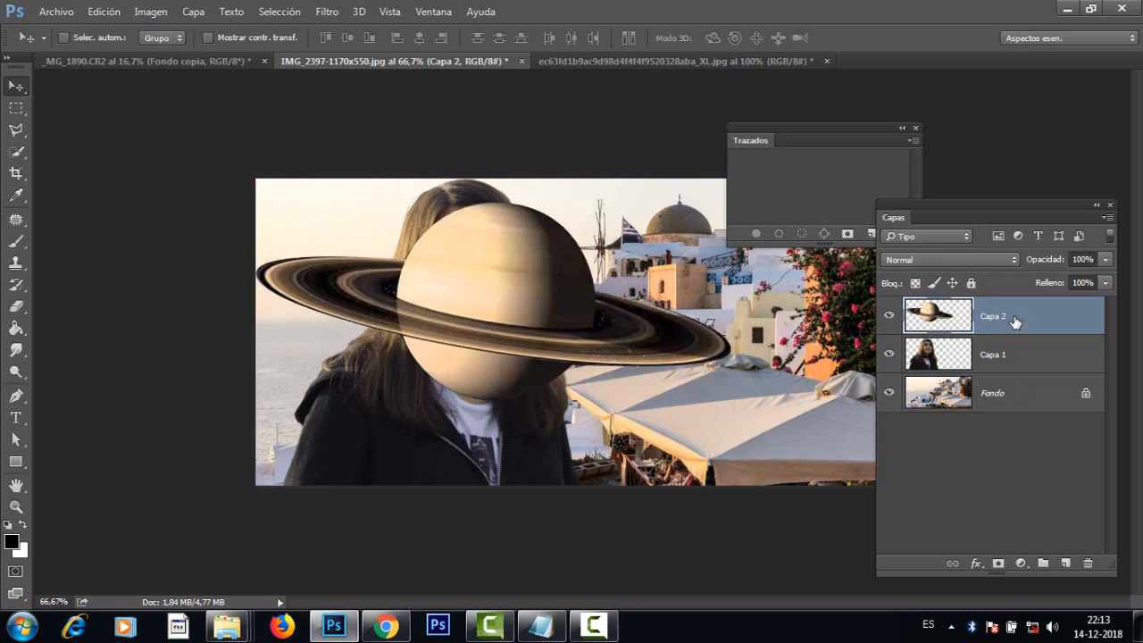
left_click_drag(1010, 317, 1007, 374)
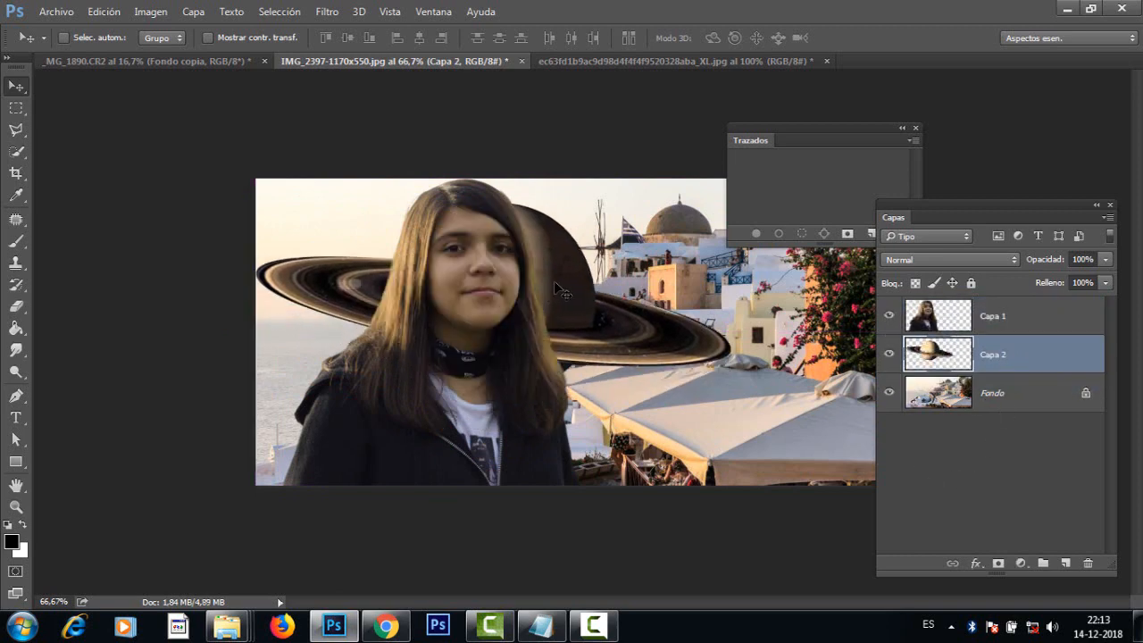
left_click_drag(554, 280, 469, 234)
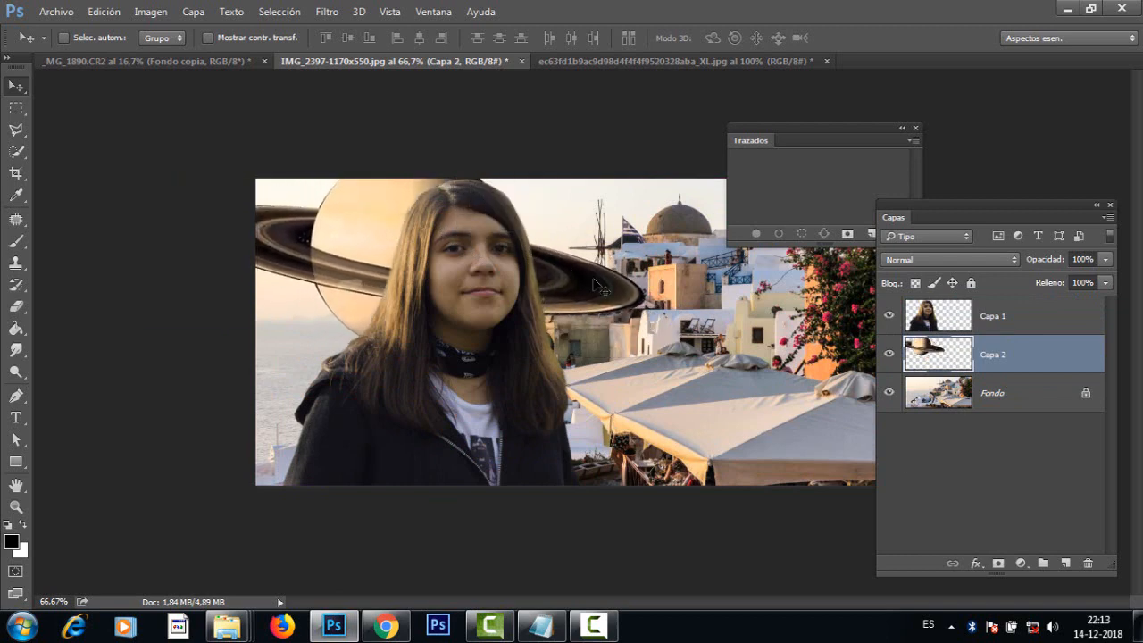
mouse_move(600, 287)
left_mouse_down()
mouse_move(571, 233)
mouse_move(596, 250)
mouse_move(594, 288)
left_mouse_up()
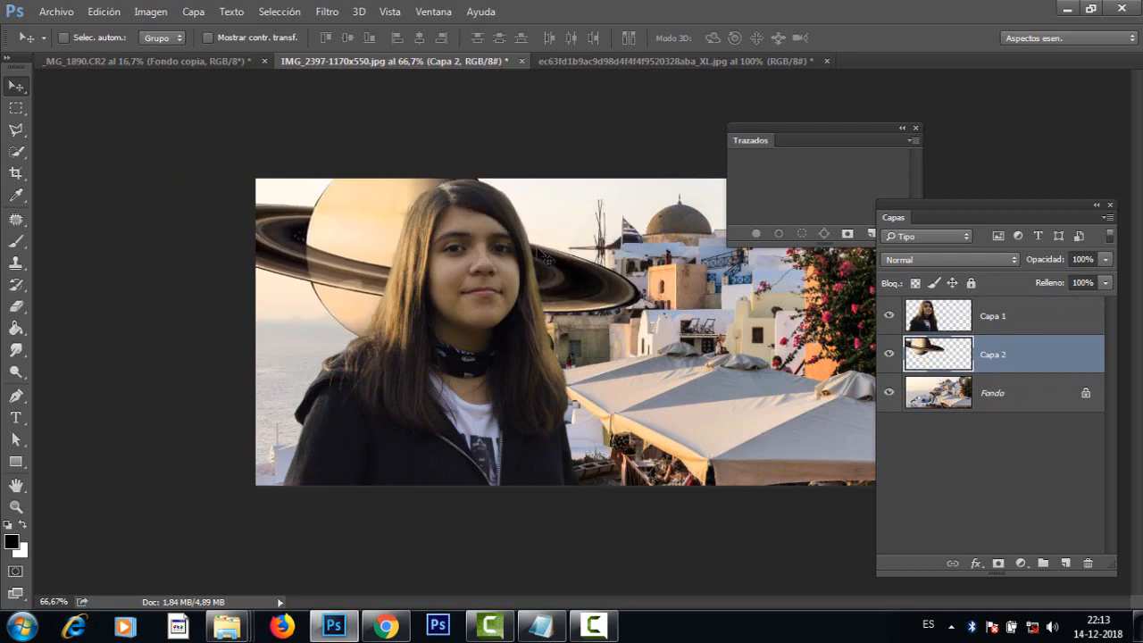
left_click_drag(547, 258, 593, 260)
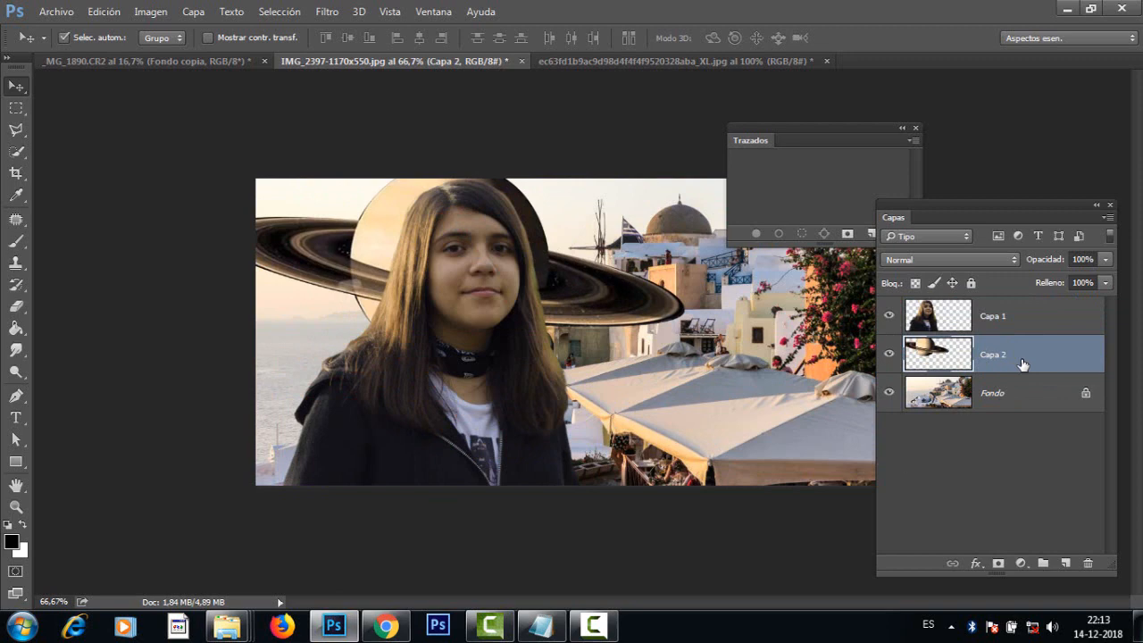
Step: Scale Saturn proportionally to about 65% and position it in the sky above the sea, partly behind the girl's hair
key("ctrl+t")
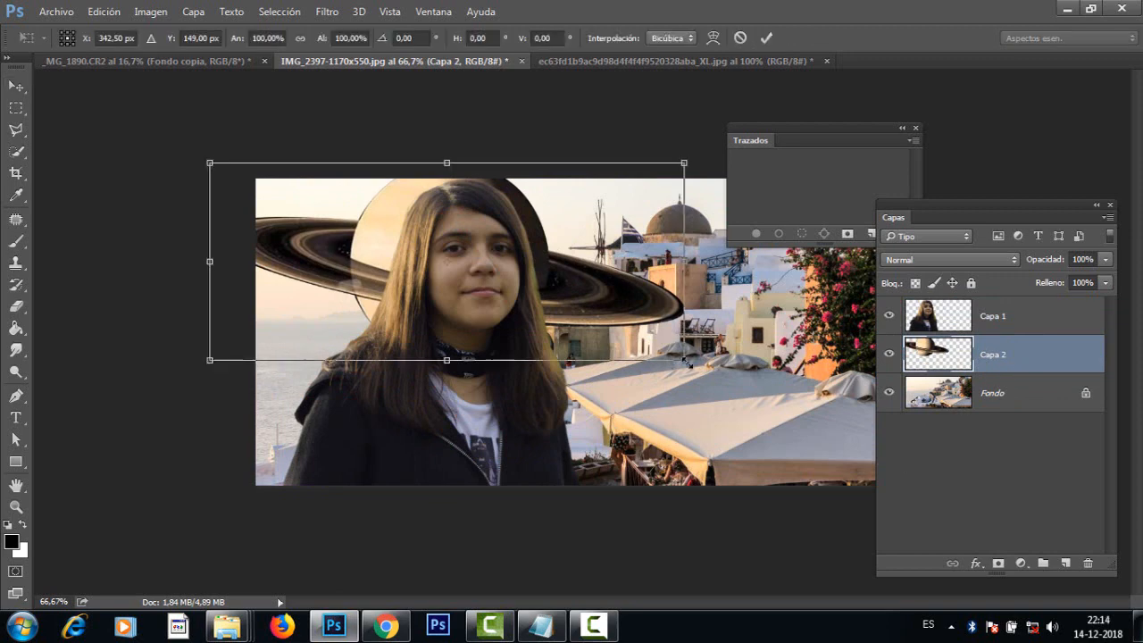
left_click_drag(687, 361, 600, 325)
left_click_drag(564, 290, 493, 272)
mouse_move(529, 306)
left_mouse_down()
mouse_move(543, 311)
mouse_move(532, 307)
left_mouse_up()
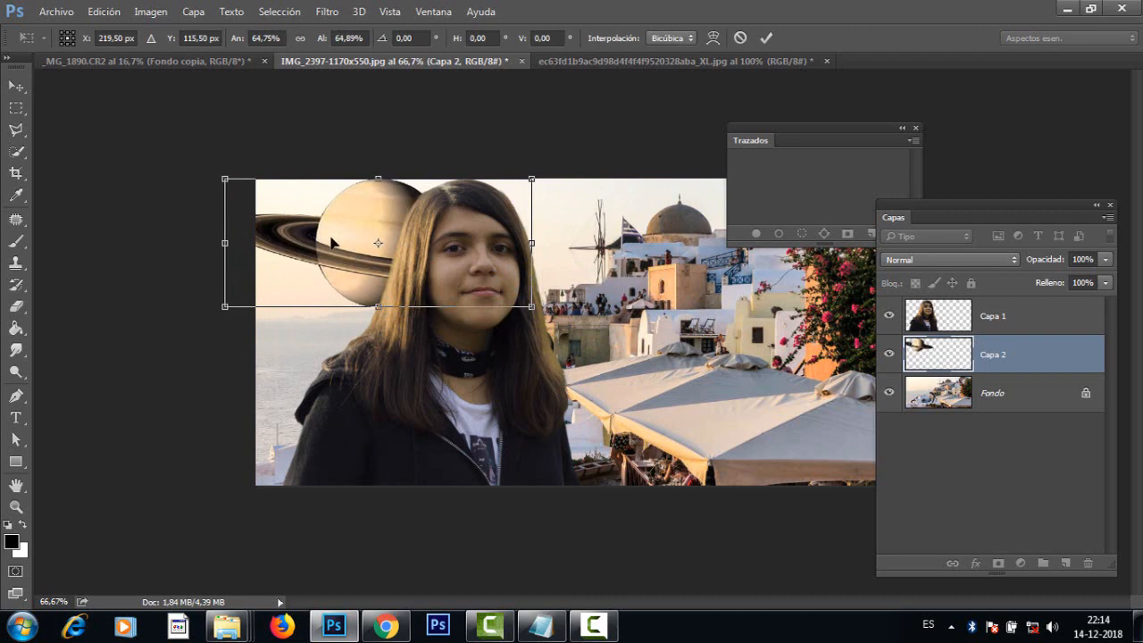
key("Return")
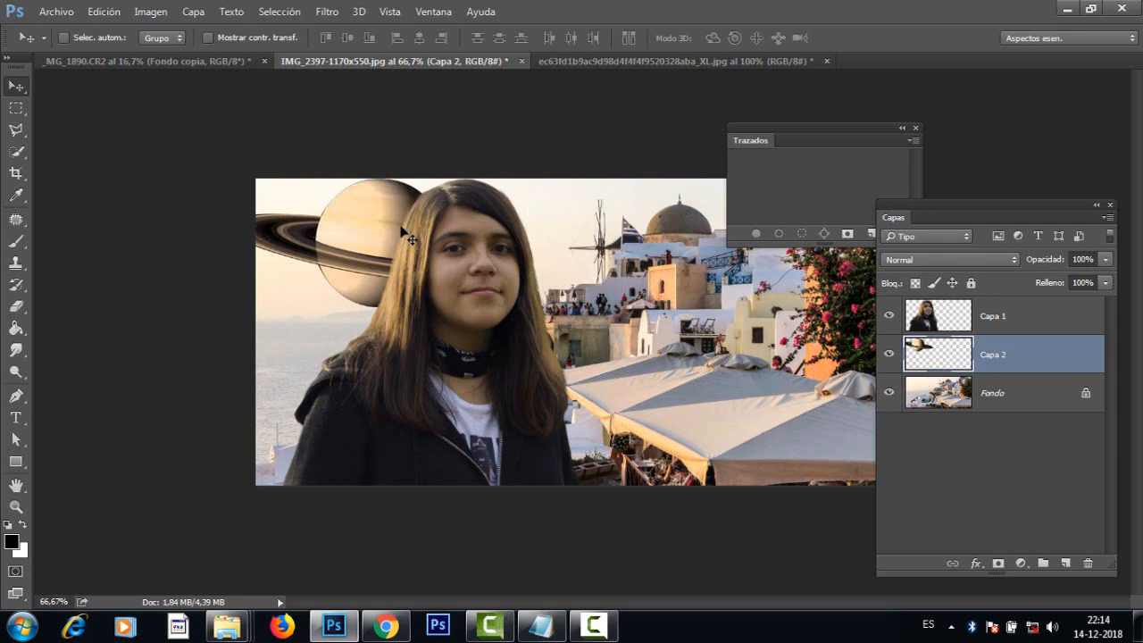
Step: Try Saturn over the village buildings and awnings, and return it to the sky above the sea
left_click_drag(407, 238, 693, 321)
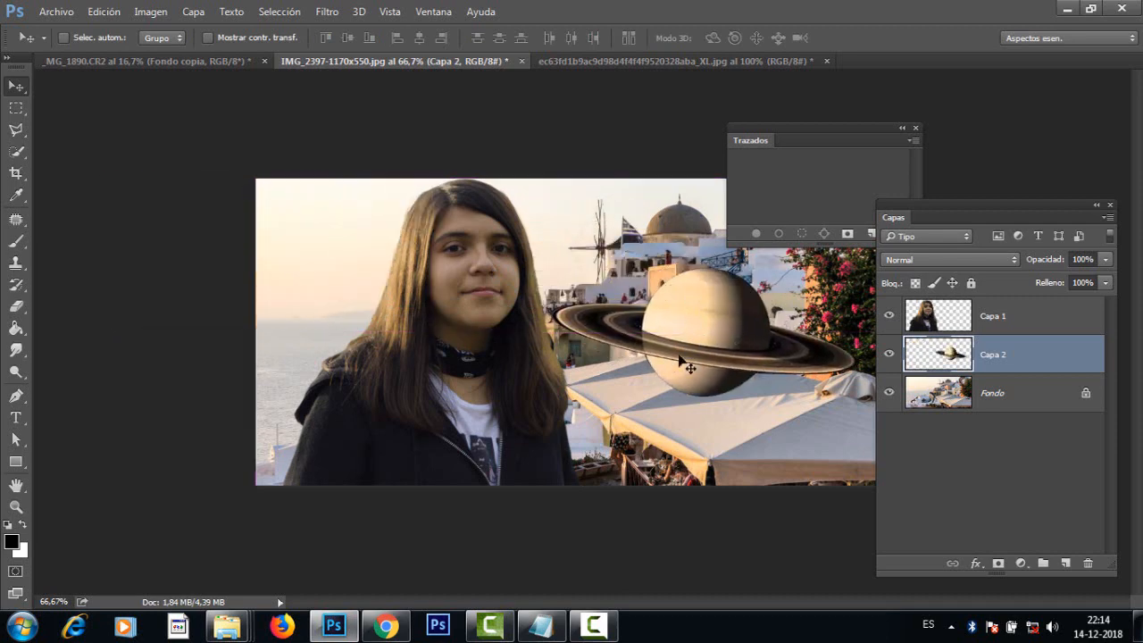
left_click_drag(697, 387, 765, 384)
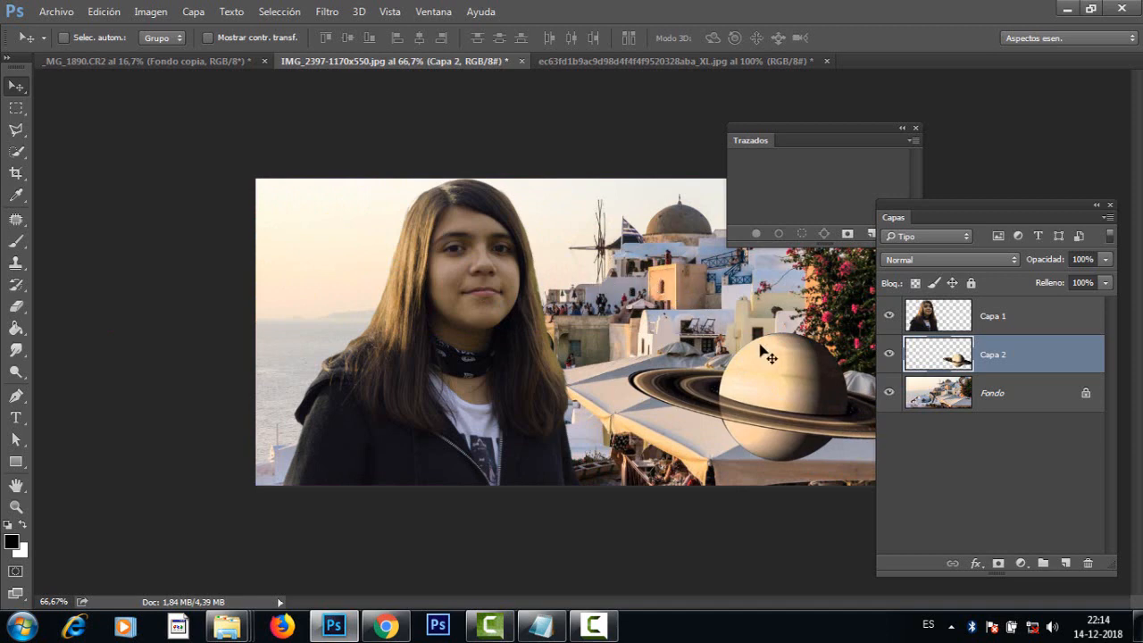
left_click_drag(739, 364, 369, 237)
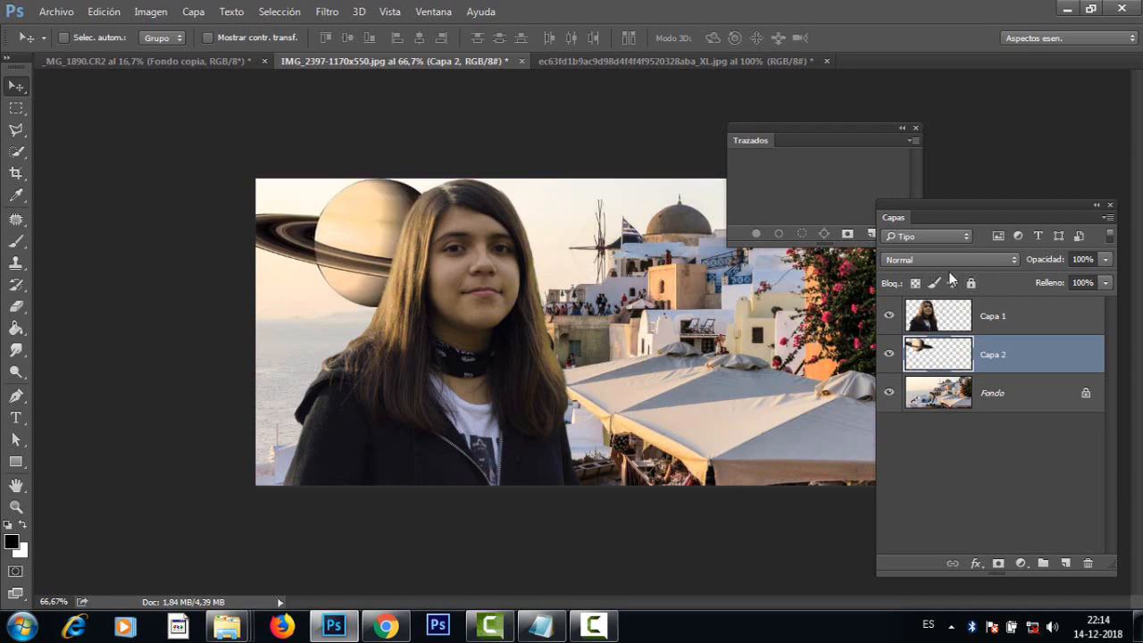
left_click_drag(368, 241, 366, 234)
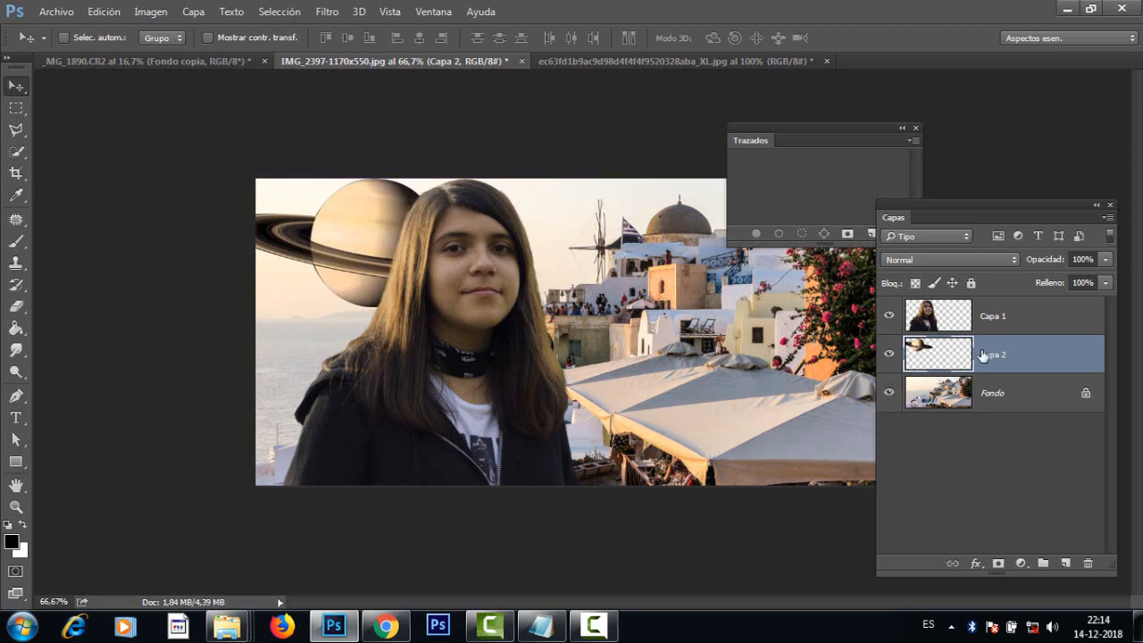
Step: Try the blend modes Aclarar, Trama, Sobreexponer color, Sobreexpos. lineal (Añadir) and Color más claro on the Saturn layer
left_click(941, 261)
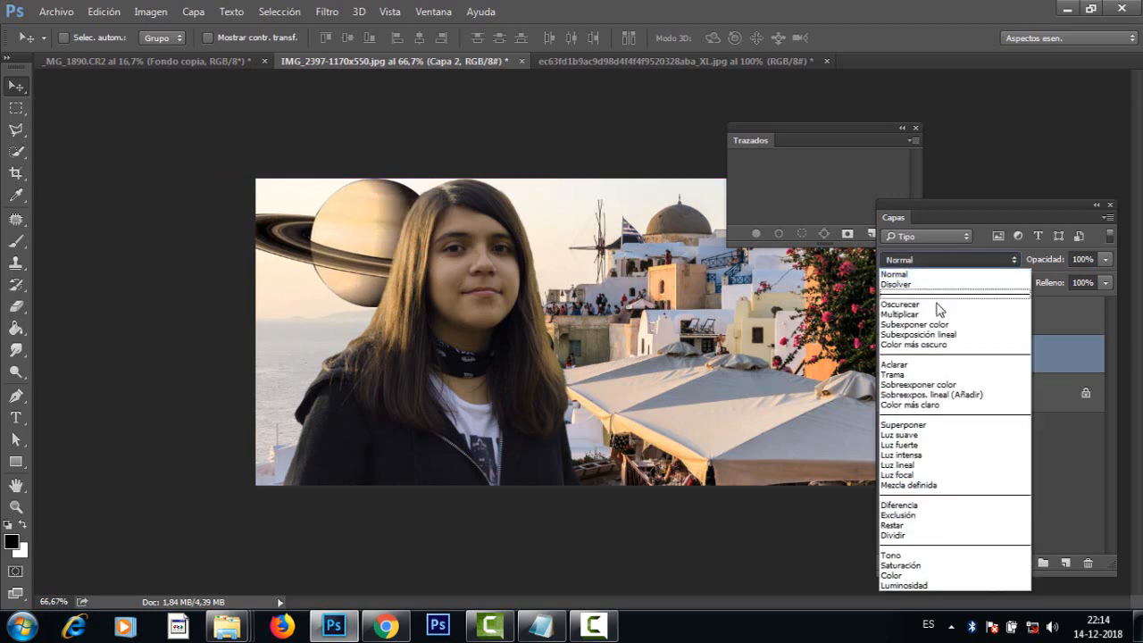
left_click(923, 364)
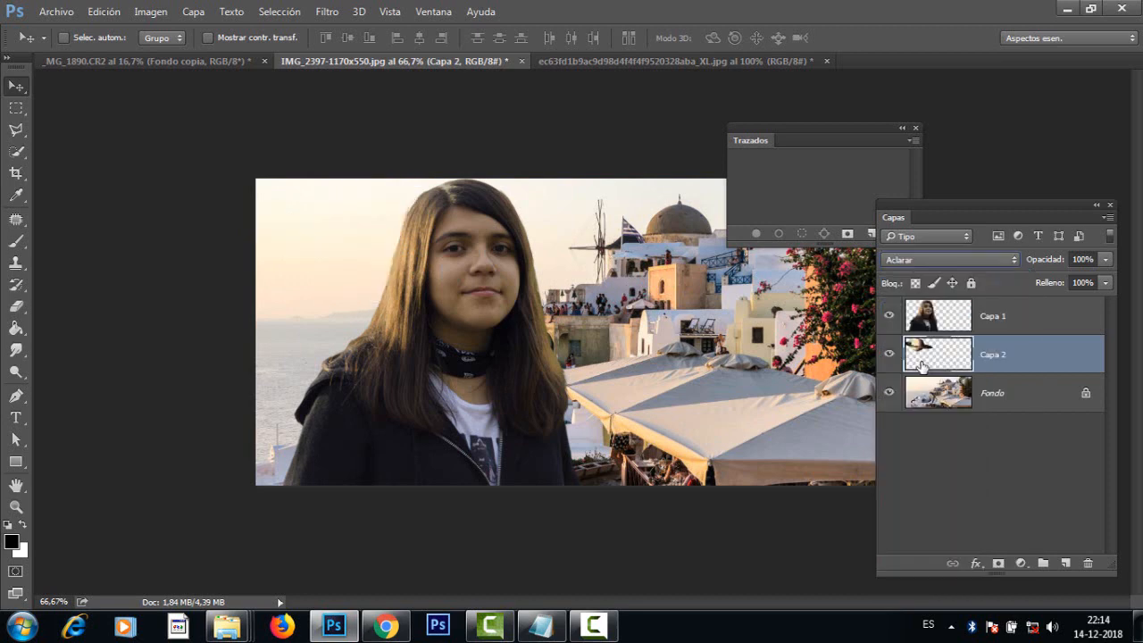
left_click(948, 264)
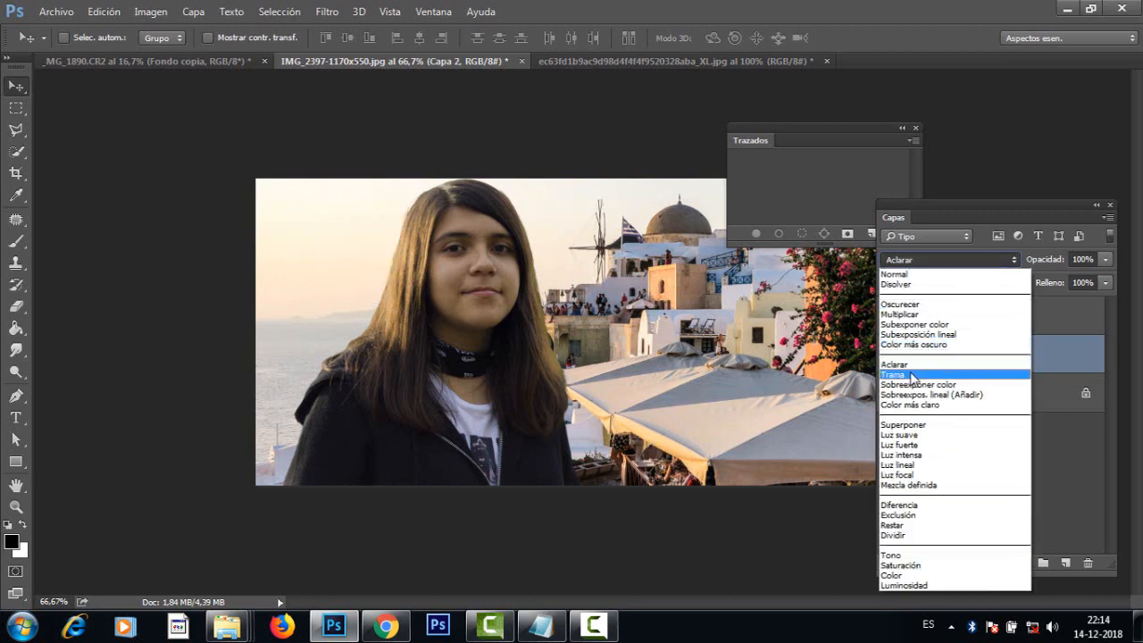
left_click(913, 374)
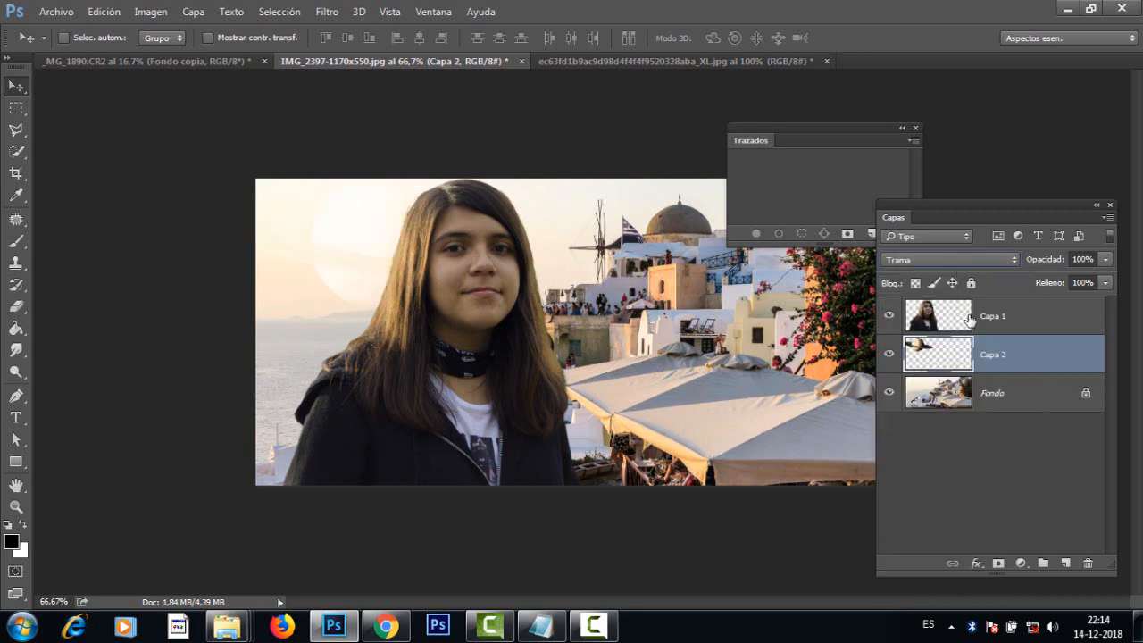
left_click(968, 262)
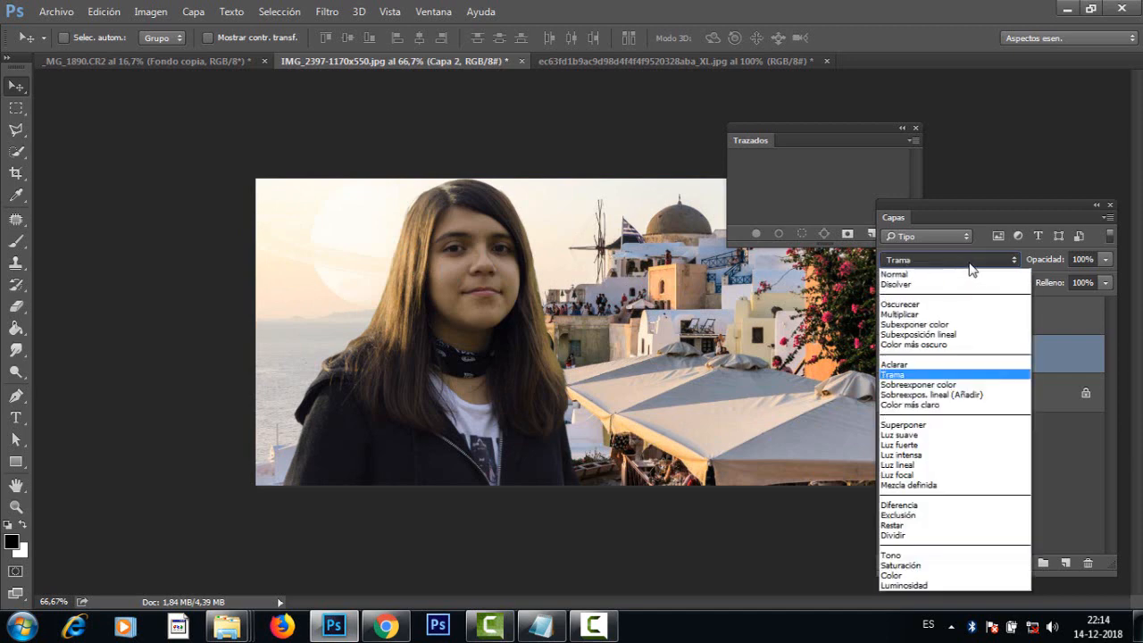
left_click(934, 386)
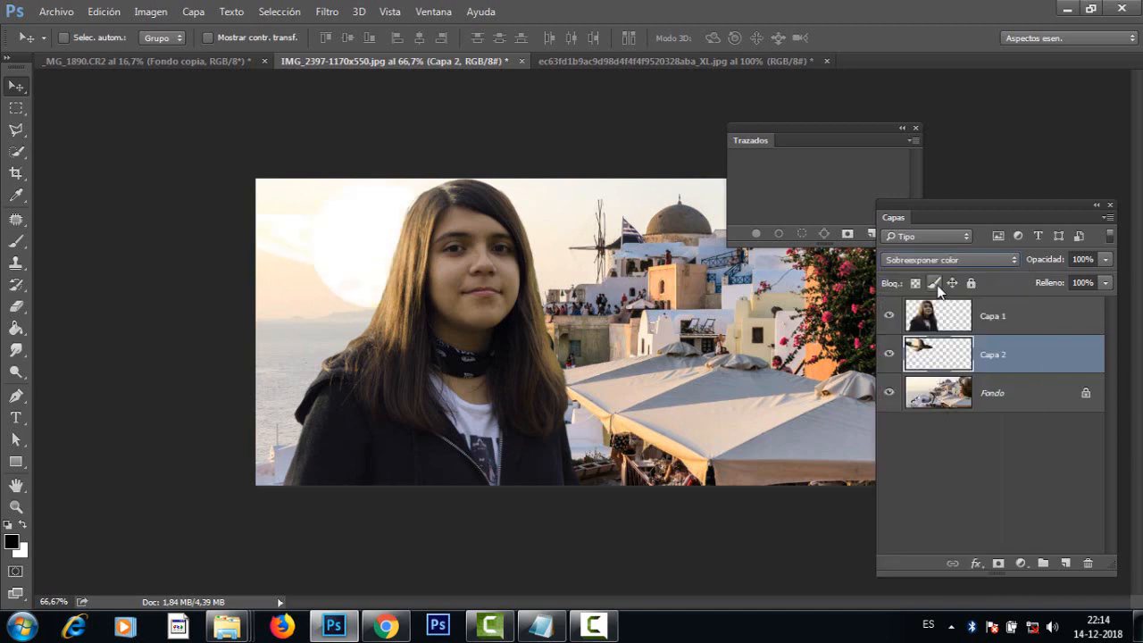
left_click(951, 261)
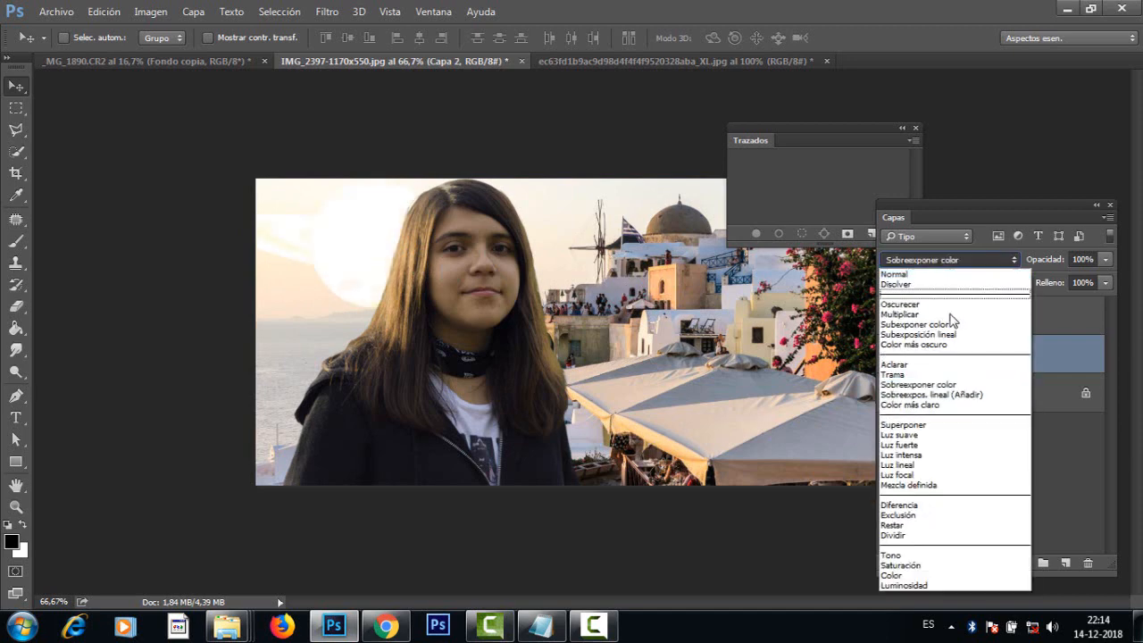
left_click(940, 401)
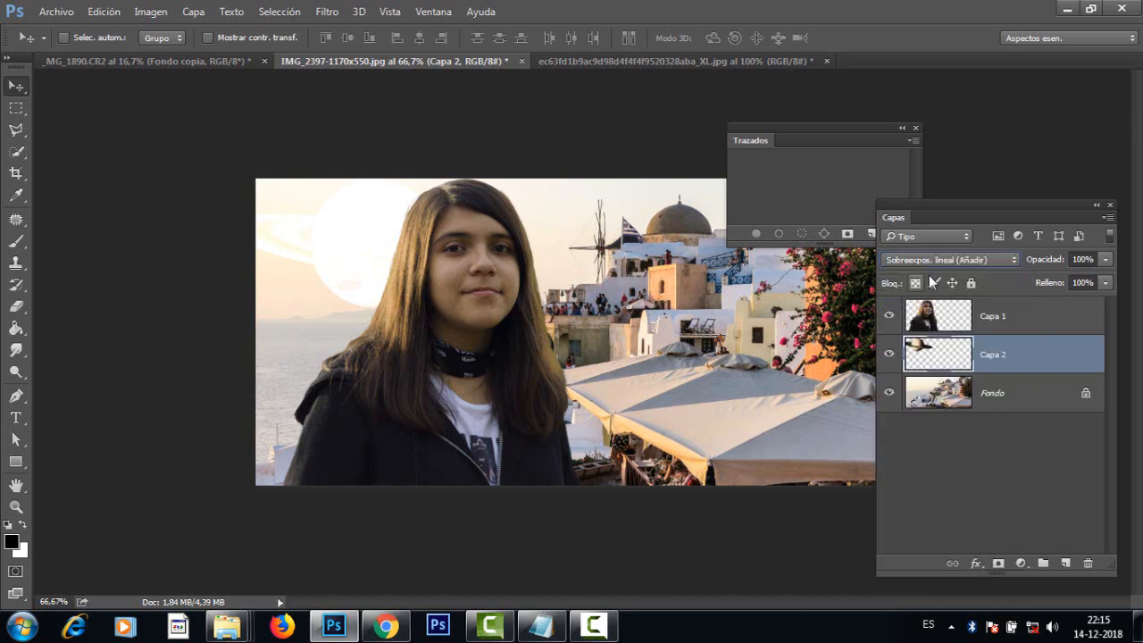
left_click(925, 260)
left_click(912, 404)
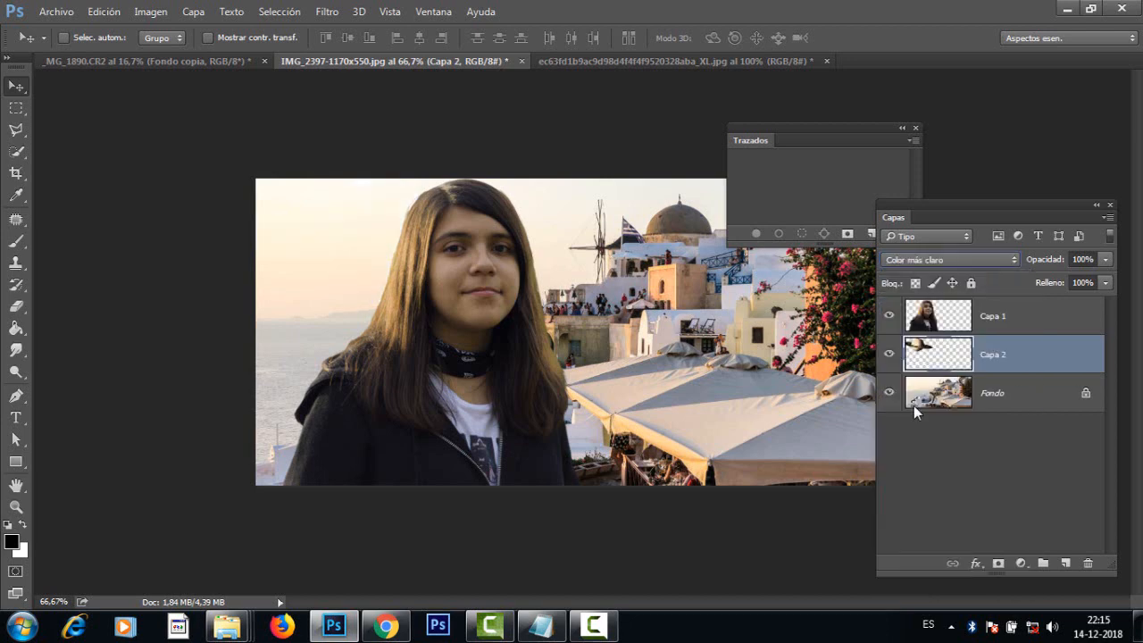
Step: Set the Saturn layer's blend mode to Superponer and nudge the planet slightly upward in the sky
left_click(929, 261)
left_click(909, 423)
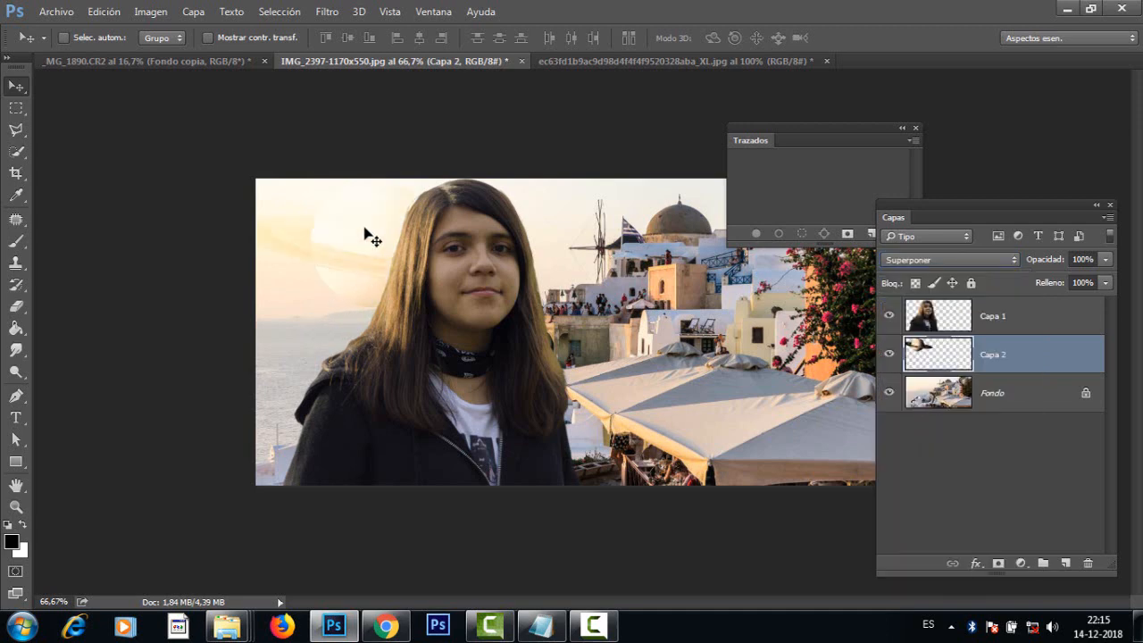
mouse_move(362, 234)
left_mouse_down()
mouse_move(298, 260)
mouse_move(294, 272)
mouse_move(368, 215)
mouse_move(362, 230)
left_mouse_up()
Step: Try a duplicate of the Saturn layer, toggling its visibility to compare the effect, and delete the copy
left_click_drag(1026, 359, 1069, 565)
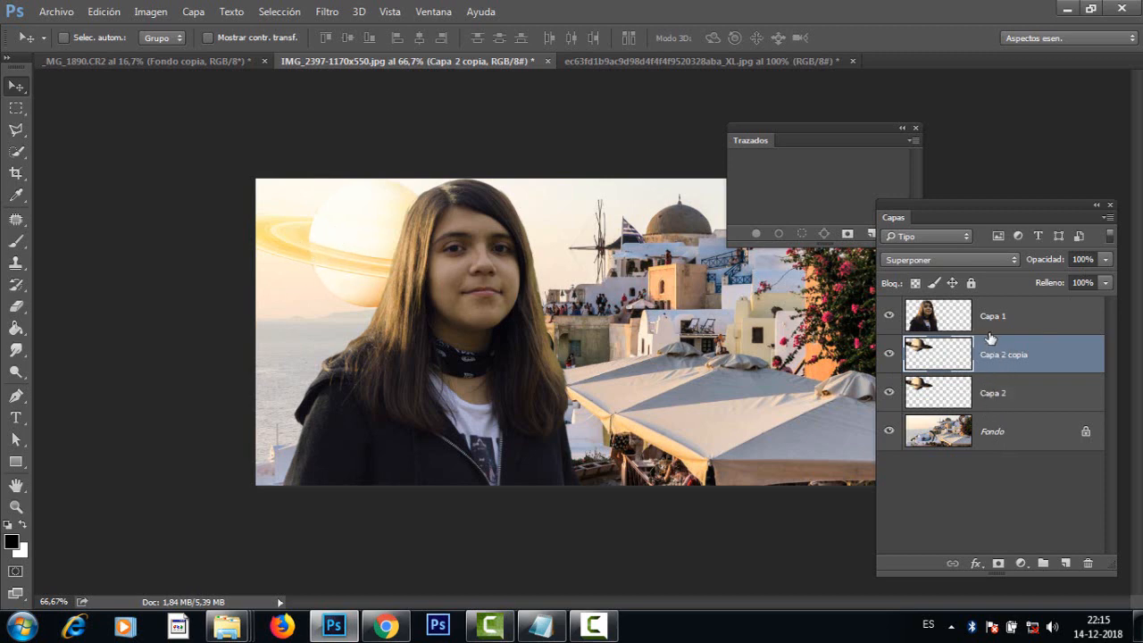
left_click(890, 354)
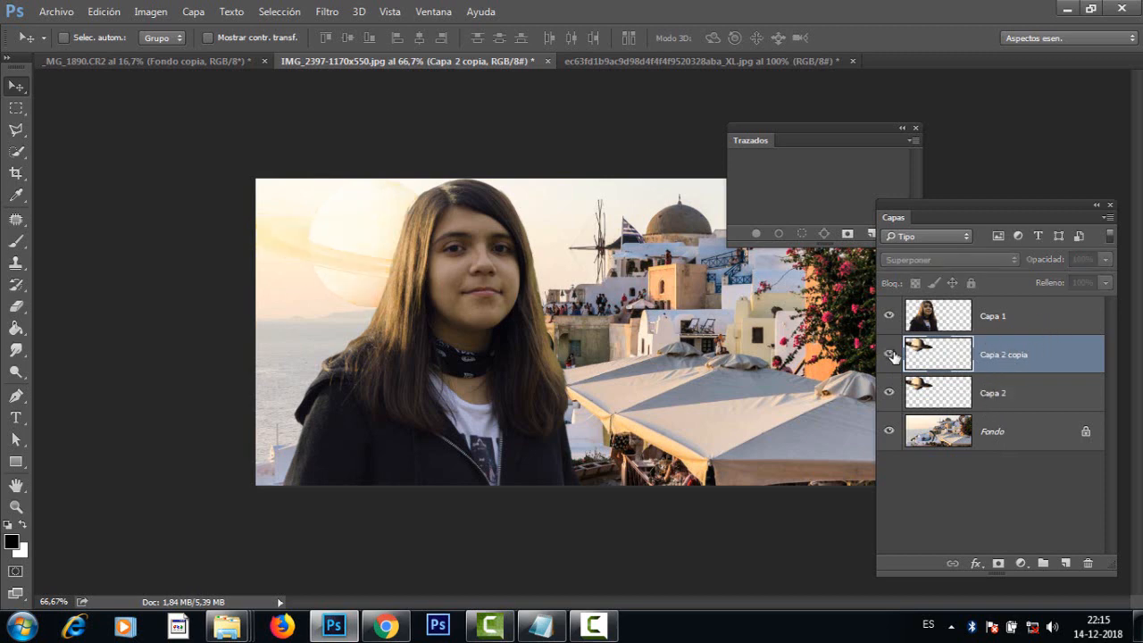
left_click(890, 354)
left_click(890, 355)
left_click(890, 355)
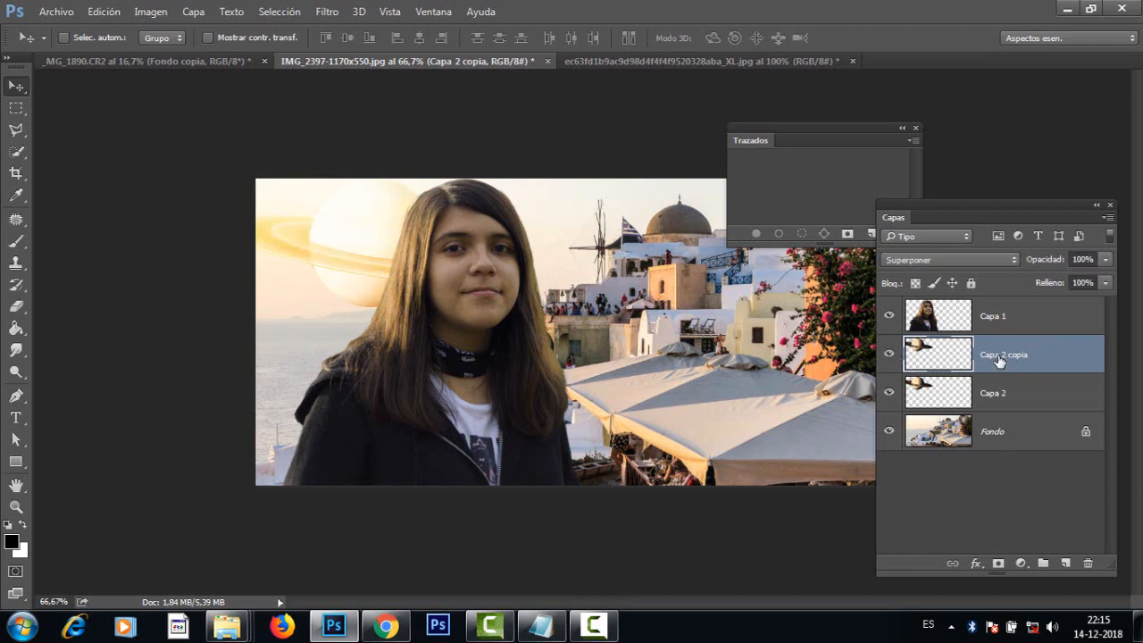
left_click_drag(999, 357, 1088, 562)
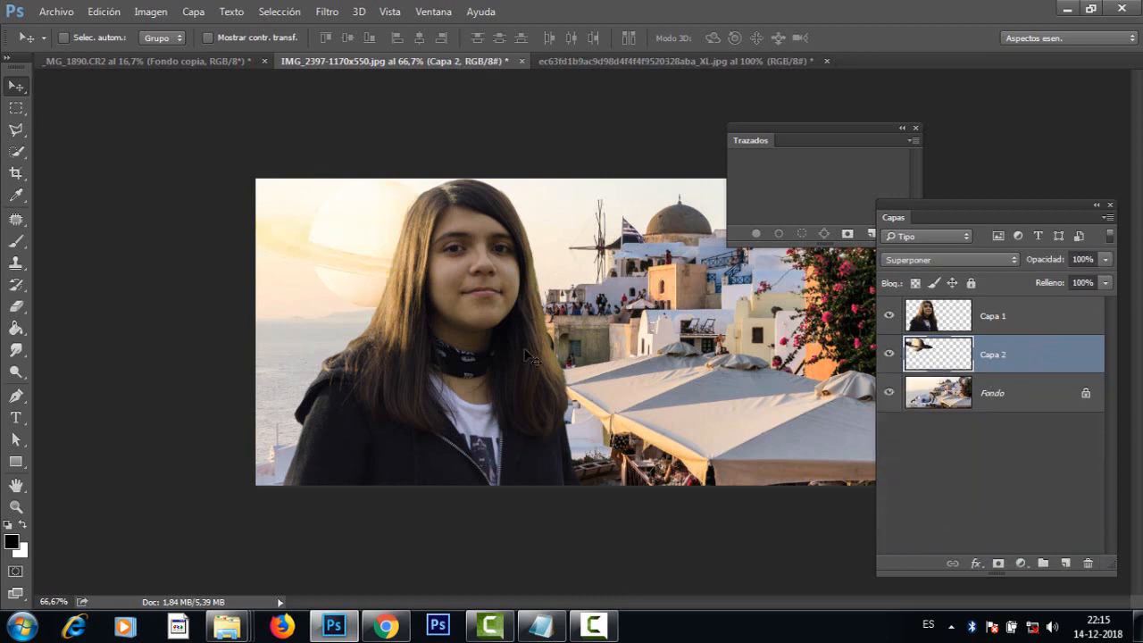
Step: Nudge and duplicate the Saturn layer Capa 2, and set the copy's opacity to 57%
mouse_move(365, 265)
left_mouse_down()
mouse_move(351, 265)
mouse_move(372, 243)
mouse_move(378, 265)
left_mouse_up()
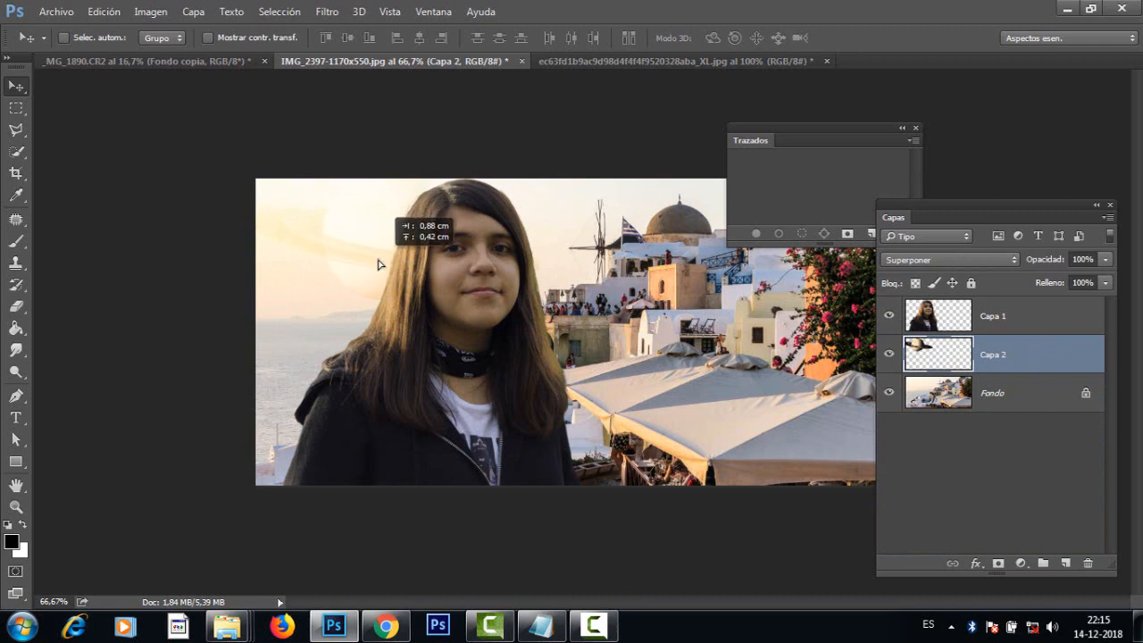
left_click_drag(999, 354, 1066, 563)
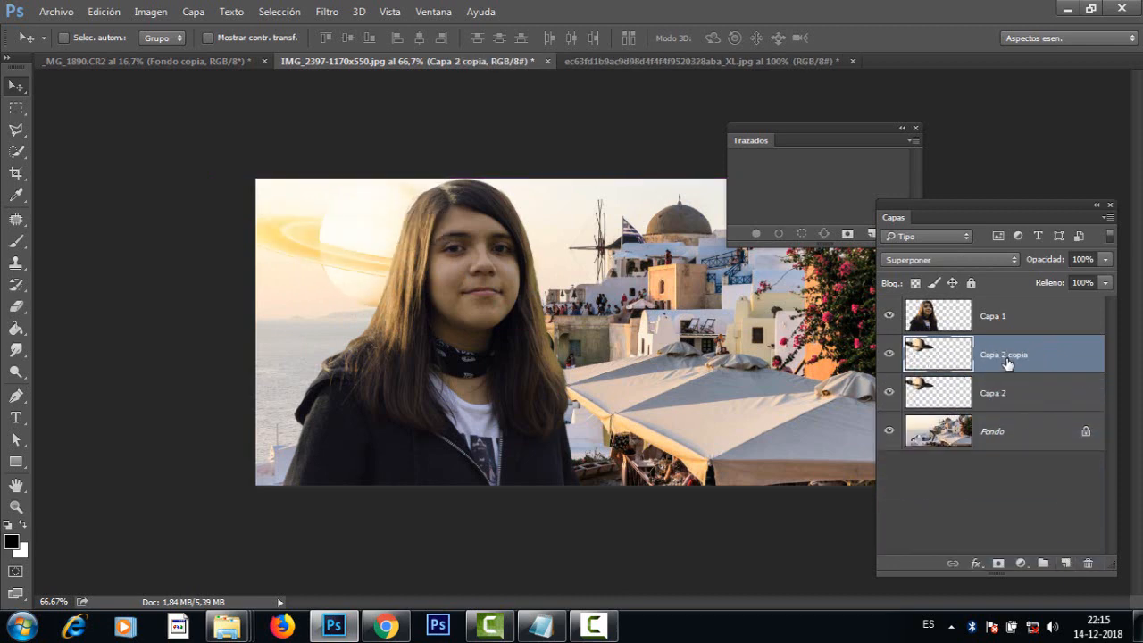
left_click(1107, 259)
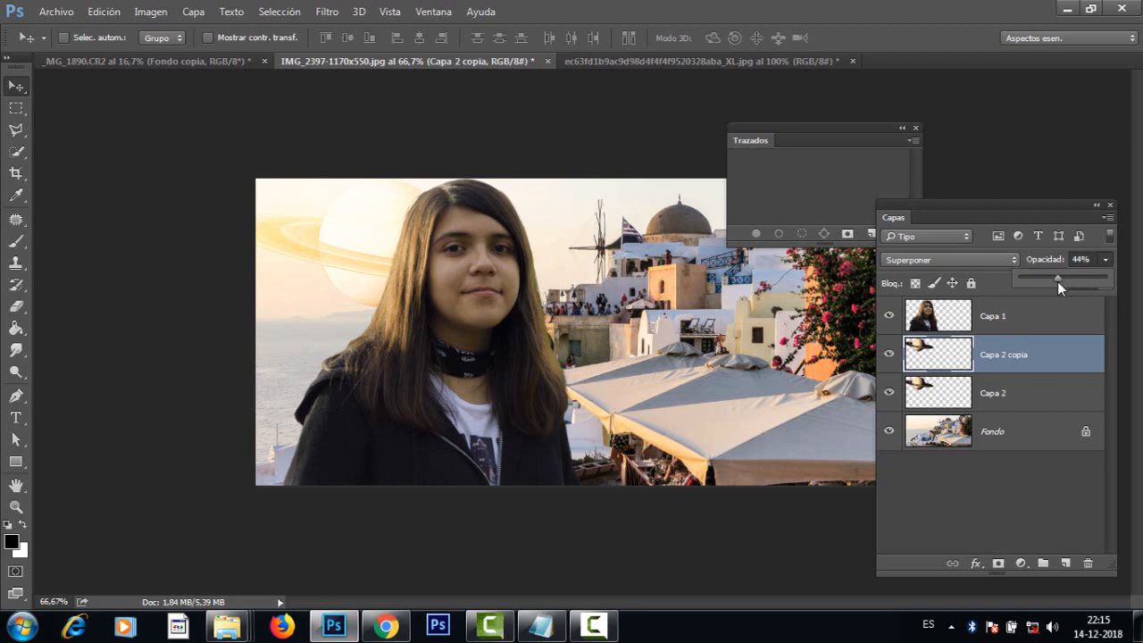
left_click_drag(1065, 279, 1070, 279)
Step: Select both Saturn layers together and move them up and left in the sky, away from the girl's head
left_click(1002, 395, "ctrl")
mouse_move(345, 253)
left_mouse_down()
mouse_move(315, 230)
mouse_move(331, 247)
mouse_move(317, 231)
mouse_move(258, 242)
mouse_move(270, 225)
mouse_move(509, 234)
mouse_move(237, 225)
mouse_move(299, 237)
mouse_move(319, 225)
mouse_move(326, 238)
mouse_move(433, 230)
mouse_move(369, 226)
mouse_move(357, 245)
left_mouse_up()
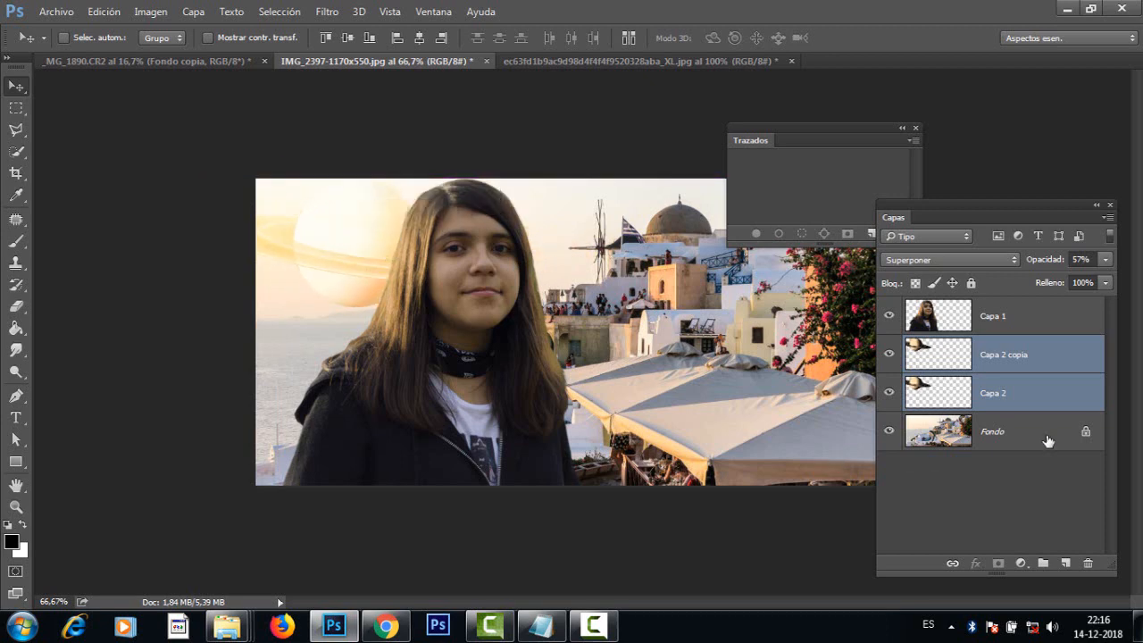
left_click_drag(309, 224, 288, 204)
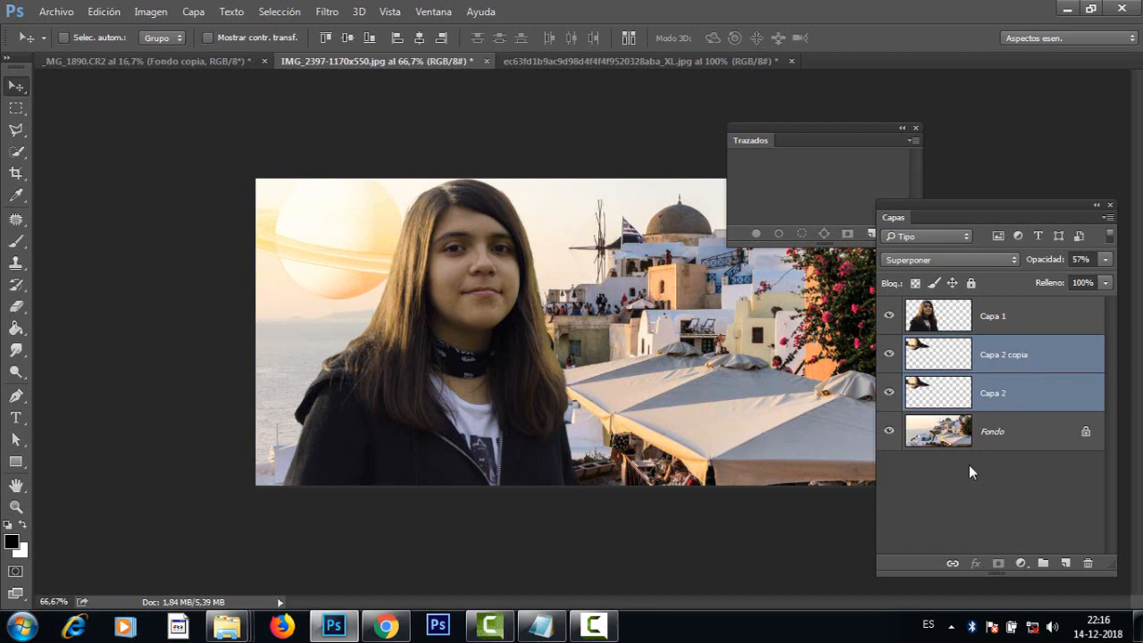
Step: Link the layers Capa 2 copia and Capa 2 together and reposition the linked planet in the sky beside the girl's head
left_click(1041, 321)
left_click(1034, 357)
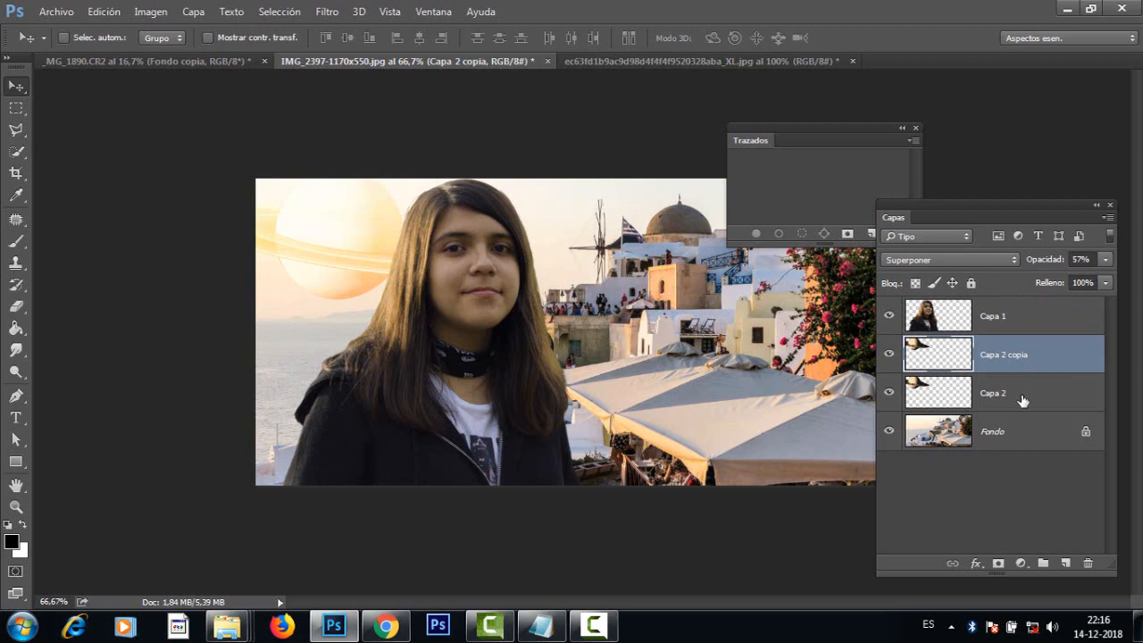
left_click(1022, 401, "shift")
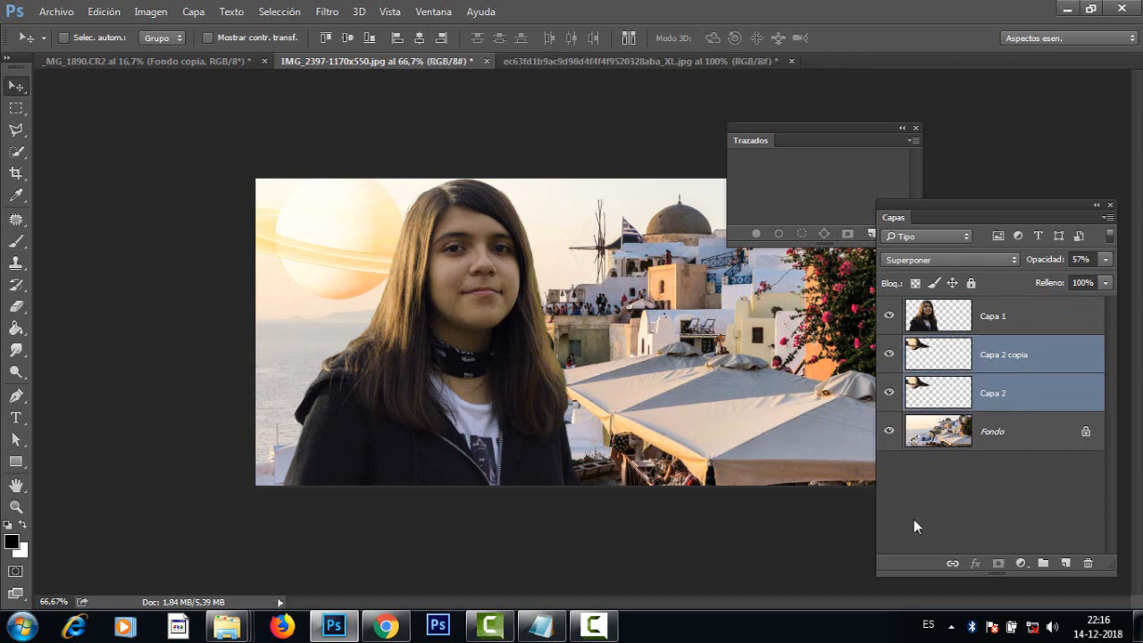
left_click(952, 565)
left_click_drag(427, 270, 339, 260)
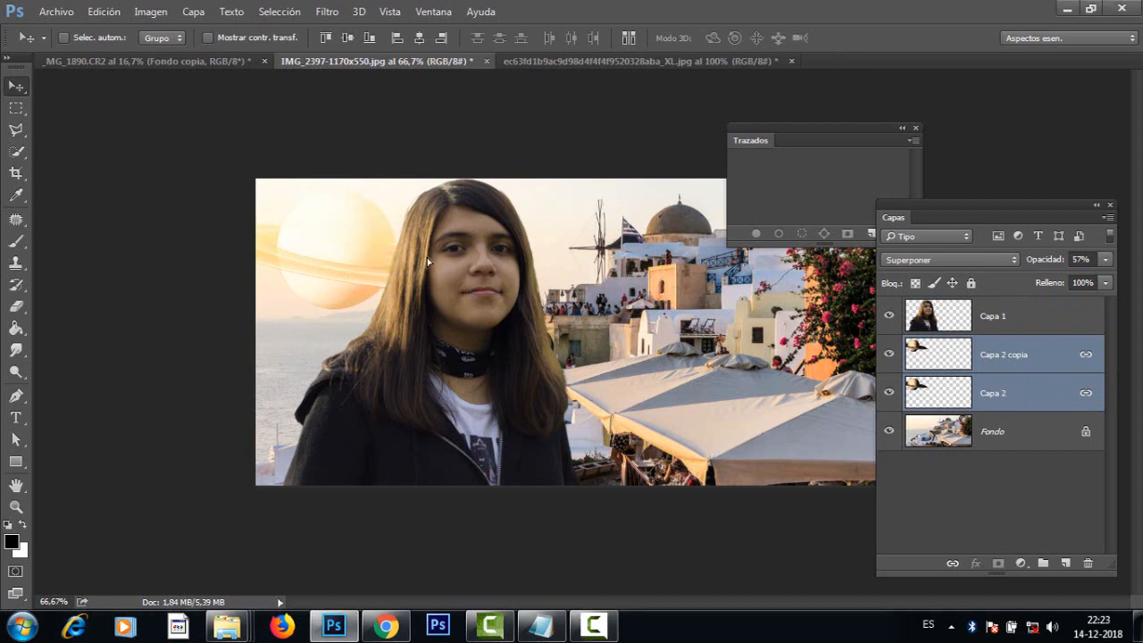
left_click_drag(354, 272, 375, 282)
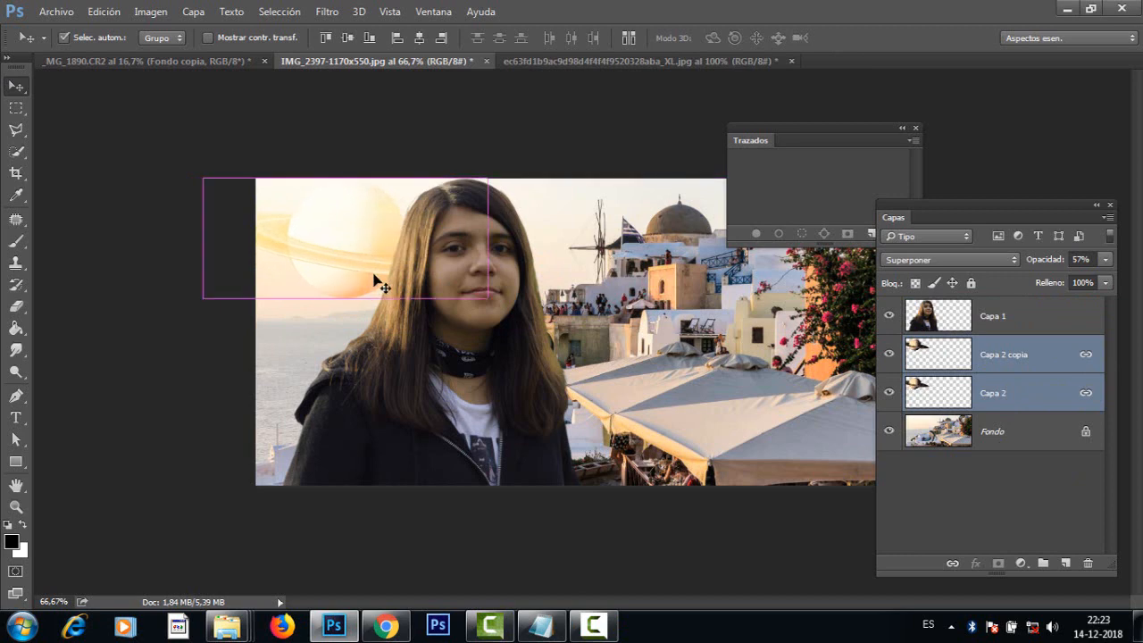
Step: Apply a Free Transform with a very slight rotation to the linked Saturn layers
key("ctrl+t")
left_click_drag(508, 304, 543, 335)
left_click_drag(553, 314, 559, 317)
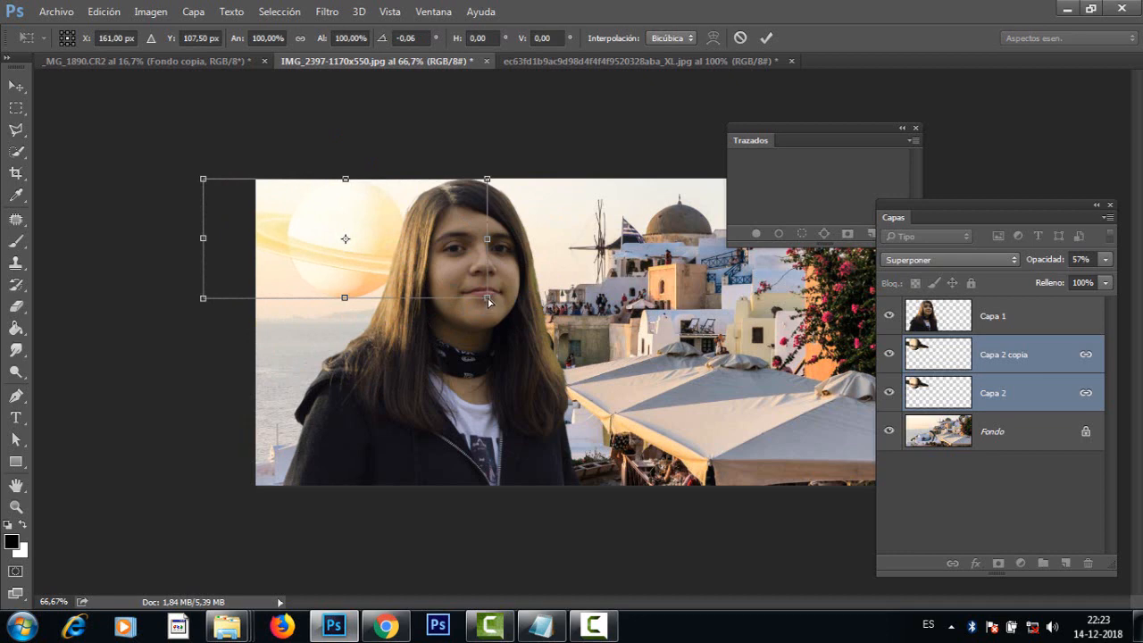
mouse_move(489, 302)
left_mouse_down()
mouse_move(492, 312)
mouse_move(426, 357)
mouse_move(383, 358)
mouse_move(329, 270)
mouse_move(357, 284)
mouse_move(523, 301)
mouse_move(487, 297)
left_mouse_up()
key("Return")
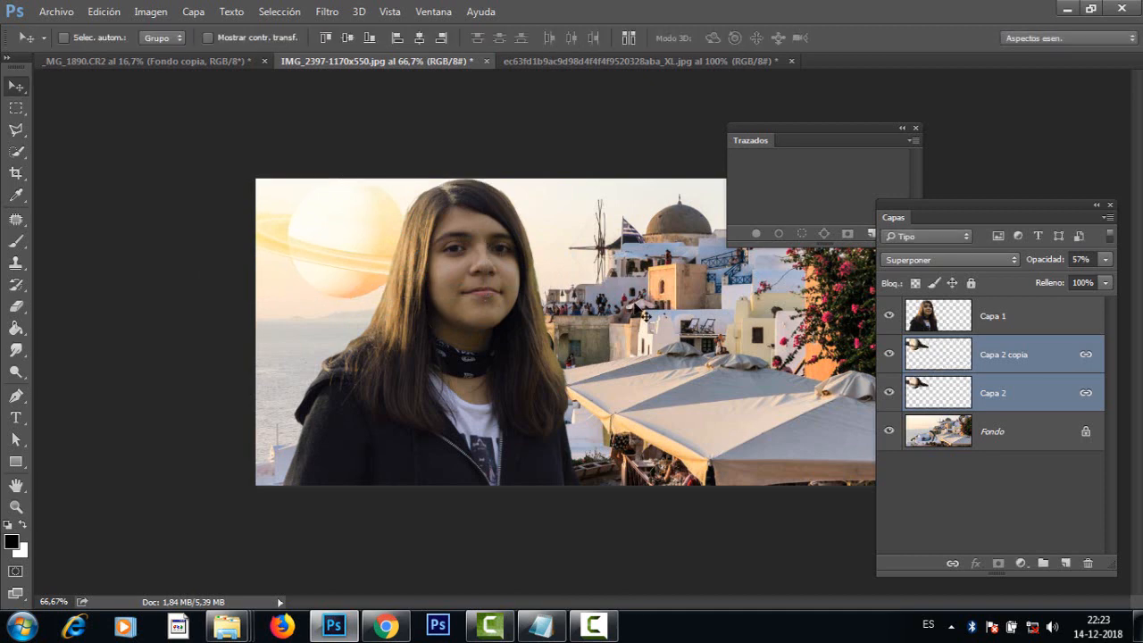
Step: Move the Trazados panel clear of the photo and add a new empty layer above Capa 1
left_click(1056, 324)
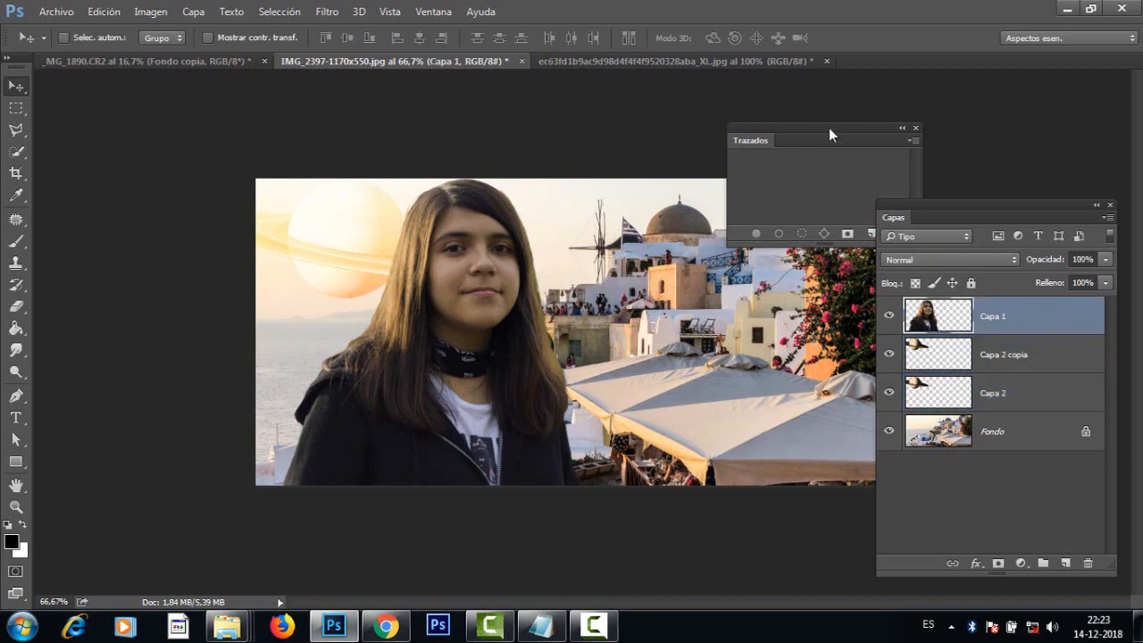
left_click_drag(830, 130, 975, 77)
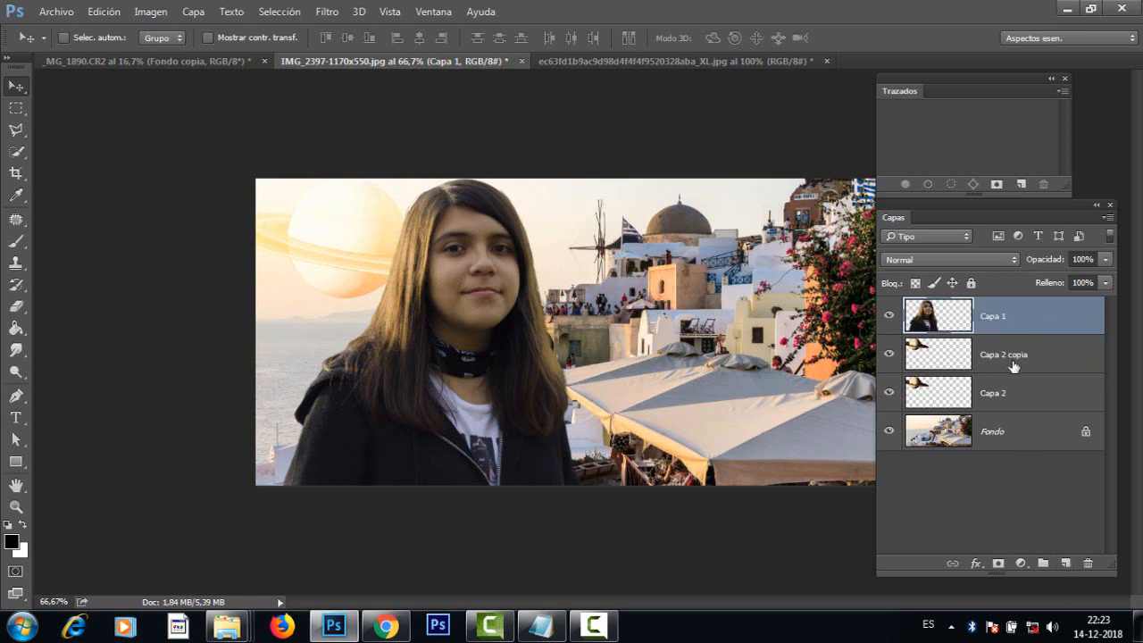
left_click(1066, 564)
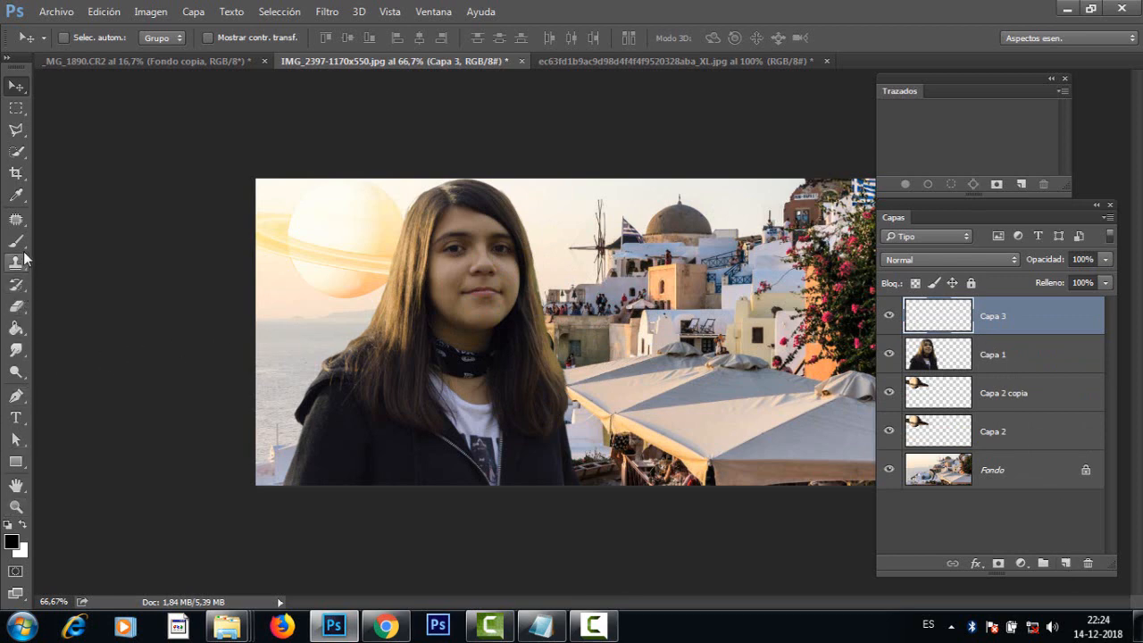
Step: Fill the new layer Capa 3 with neutral grey 797979 using the Paint Bucket tool
left_click(16, 330)
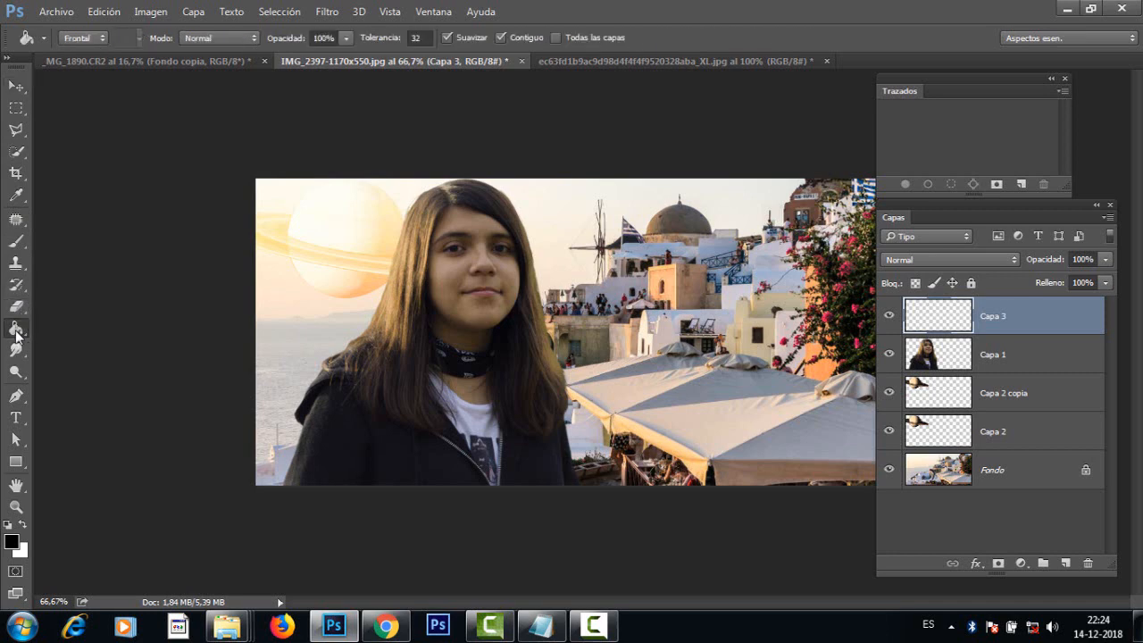
right_click(16, 333)
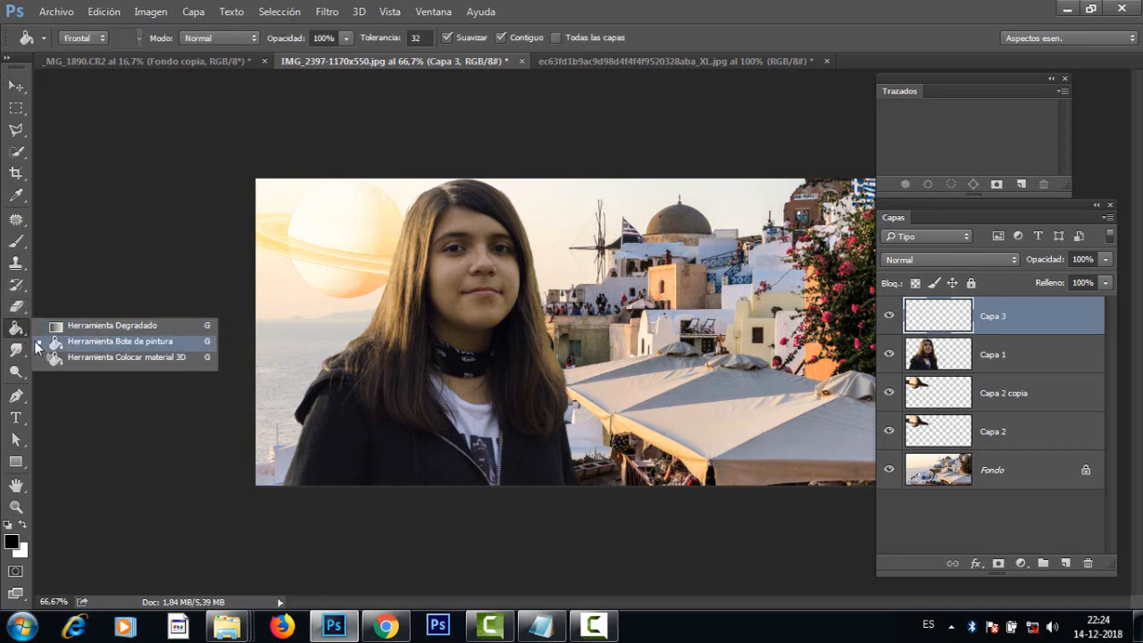
left_click(144, 343)
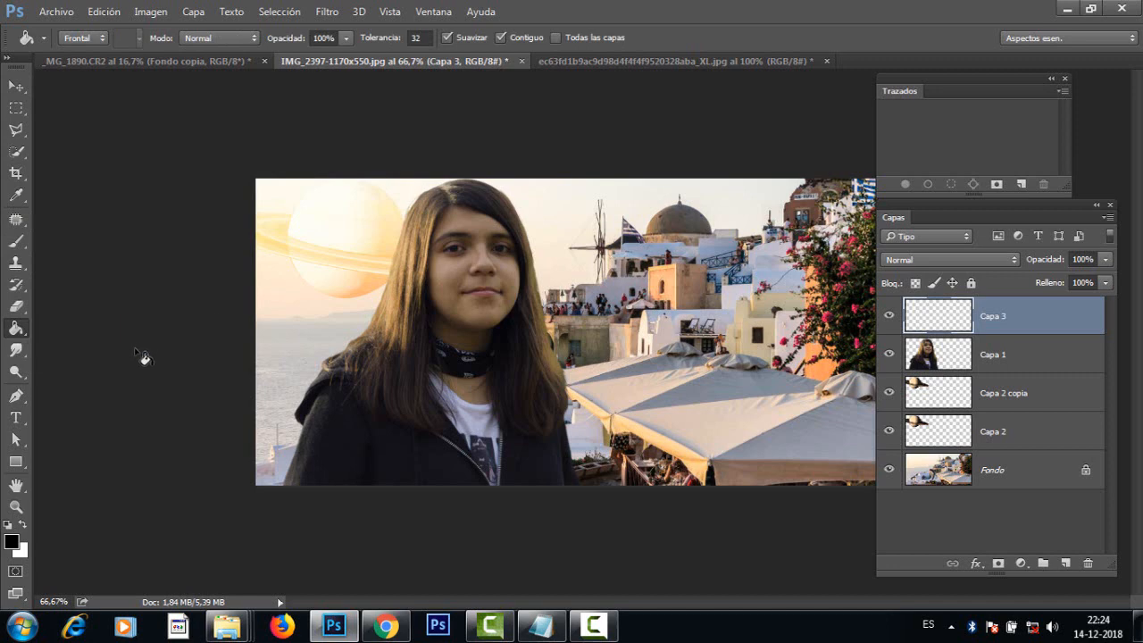
left_click(13, 541)
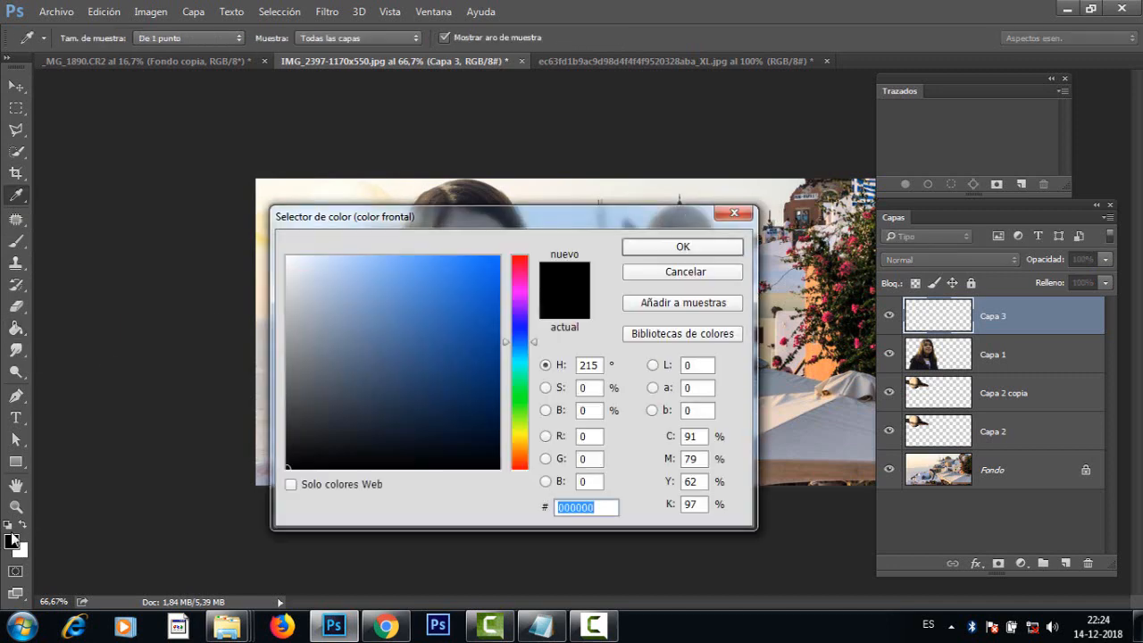
mouse_move(300, 373)
left_mouse_down()
mouse_move(273, 380)
mouse_move(266, 370)
left_mouse_up()
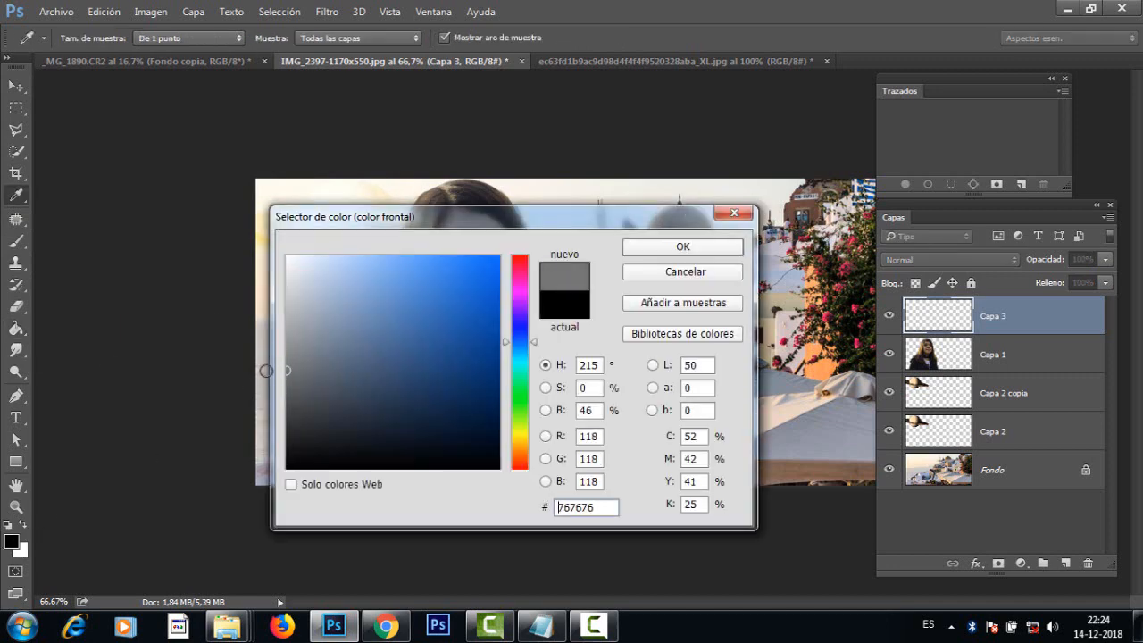
left_click(682, 249)
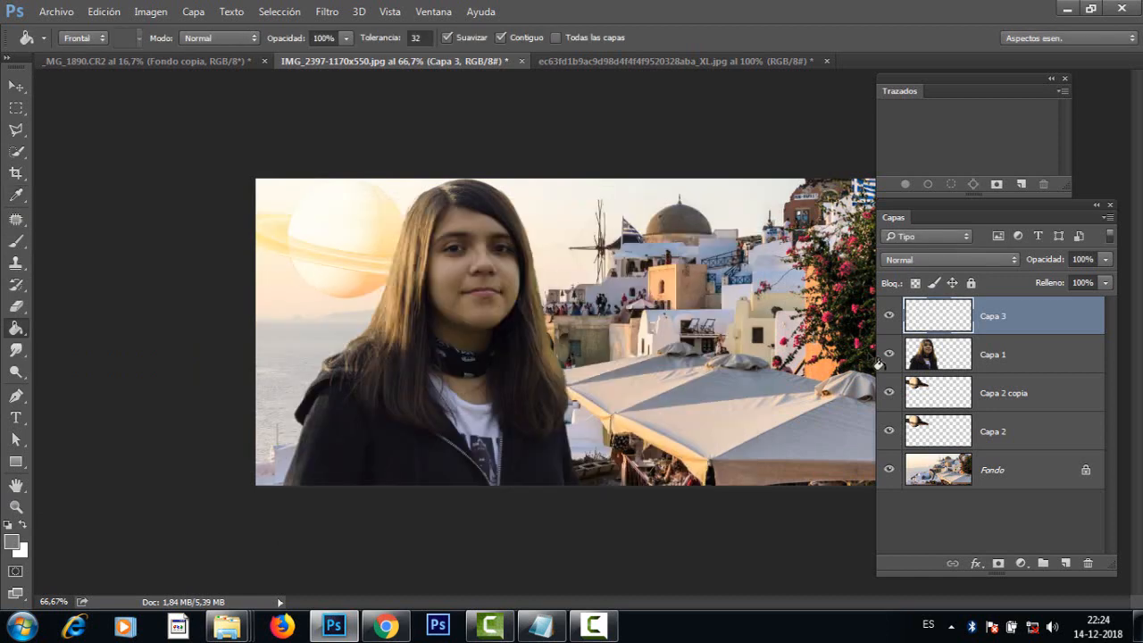
left_click(476, 295)
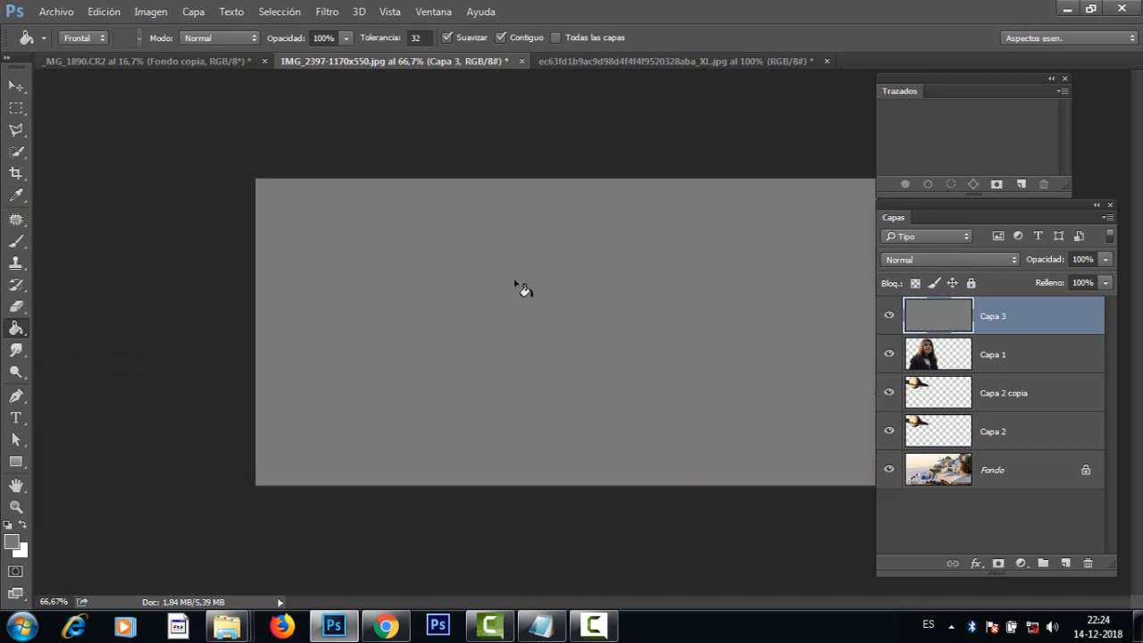
Step: Set the blend mode of the grey layer Capa 3 to Superponer
left_click(17, 110)
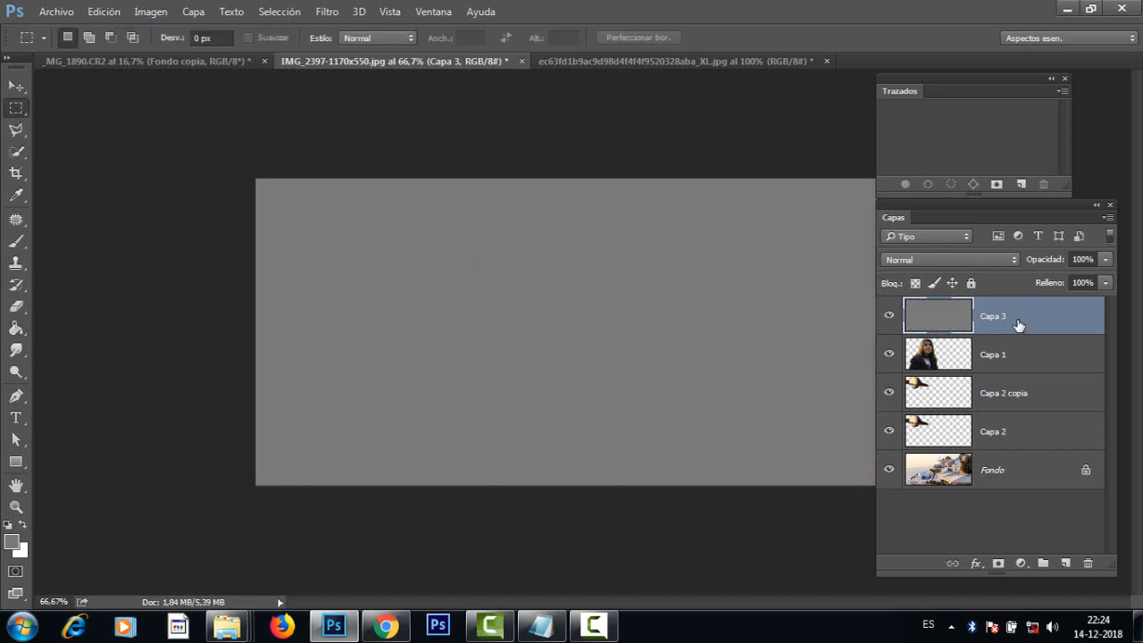
left_click(953, 260)
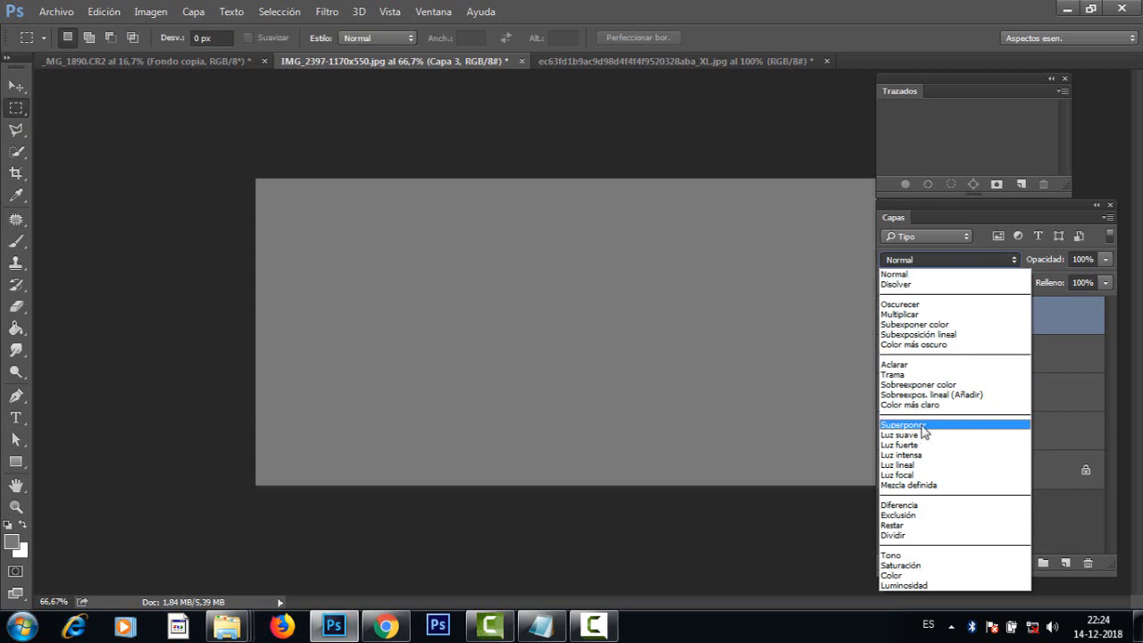
left_click(926, 425)
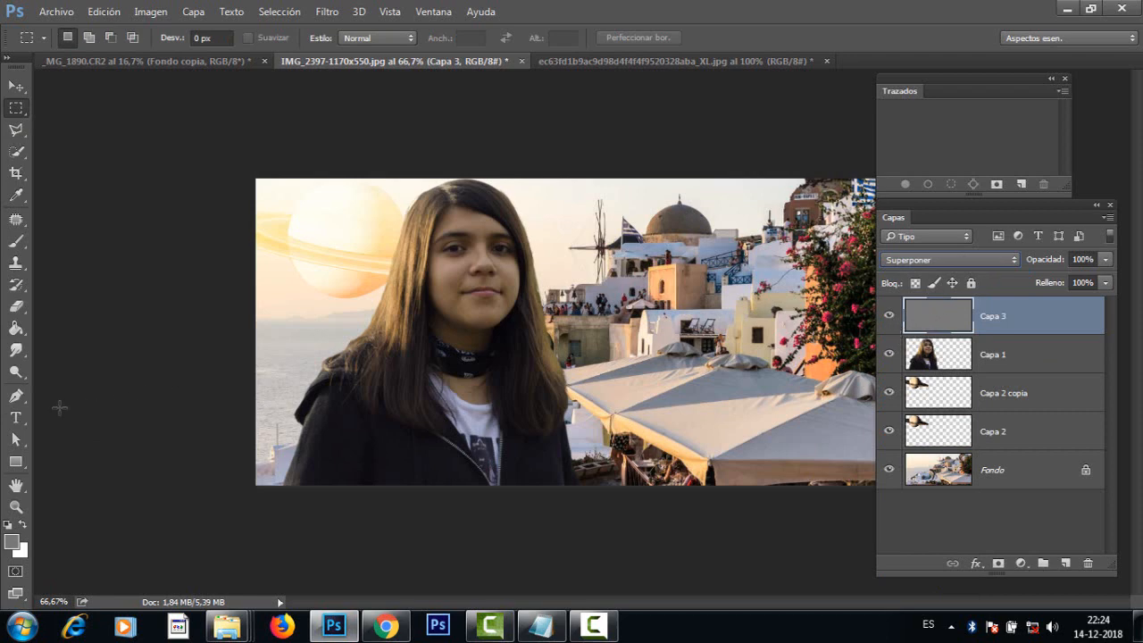
Step: Choose the Dodge tool (Sobreexponer) and return the grey layer Capa 3 to Normal blend mode
left_click(15, 375)
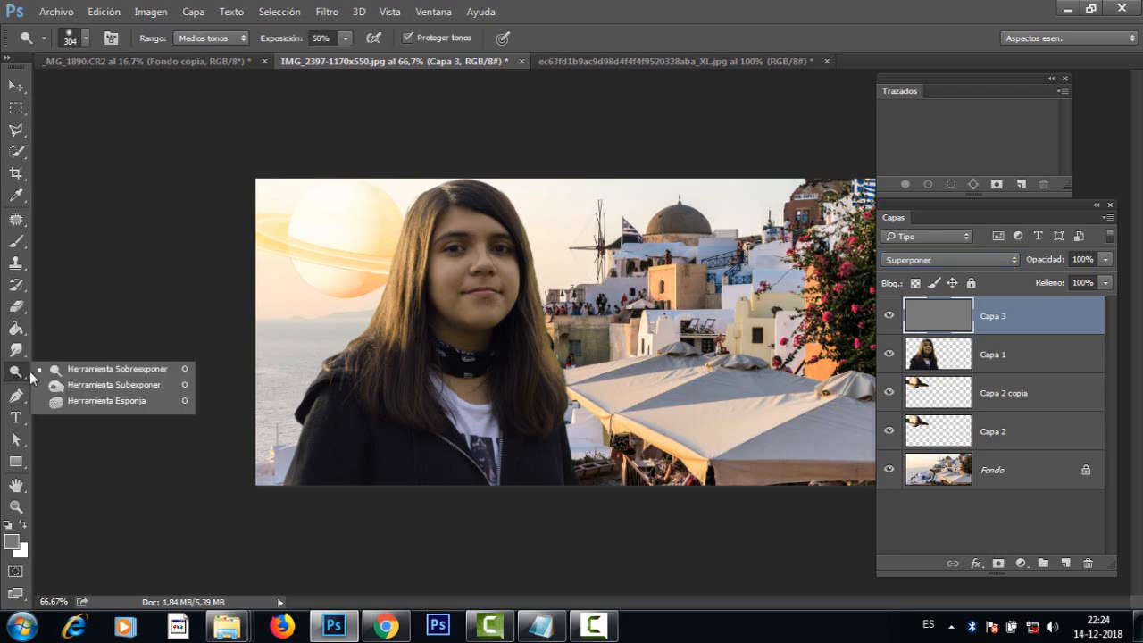
left_click(123, 372)
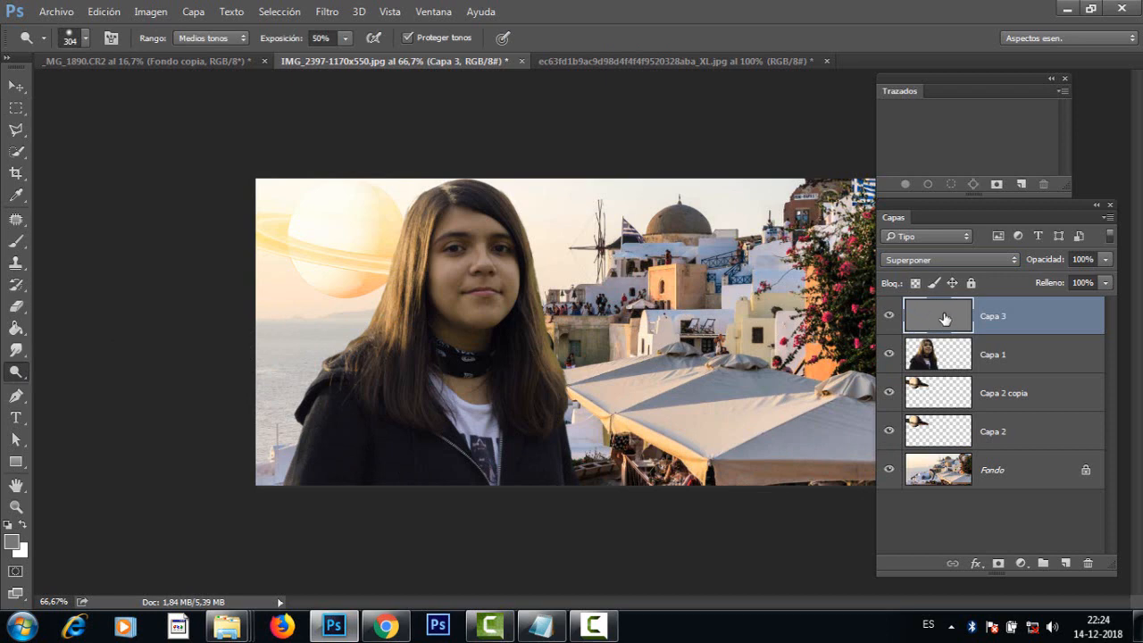
left_click(942, 261)
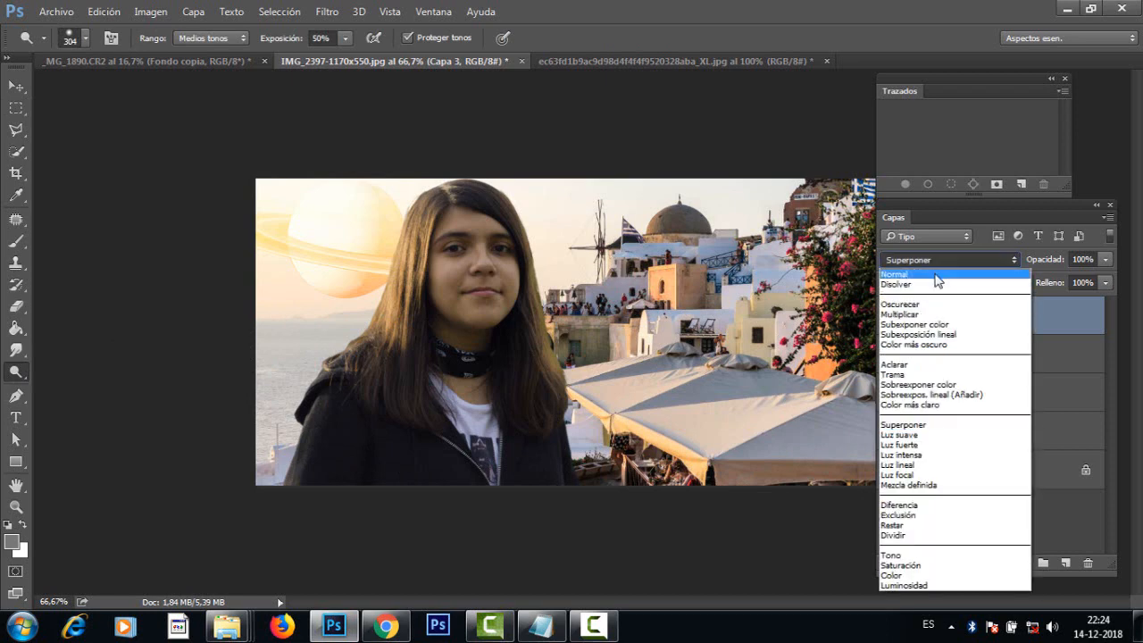
left_click(937, 276)
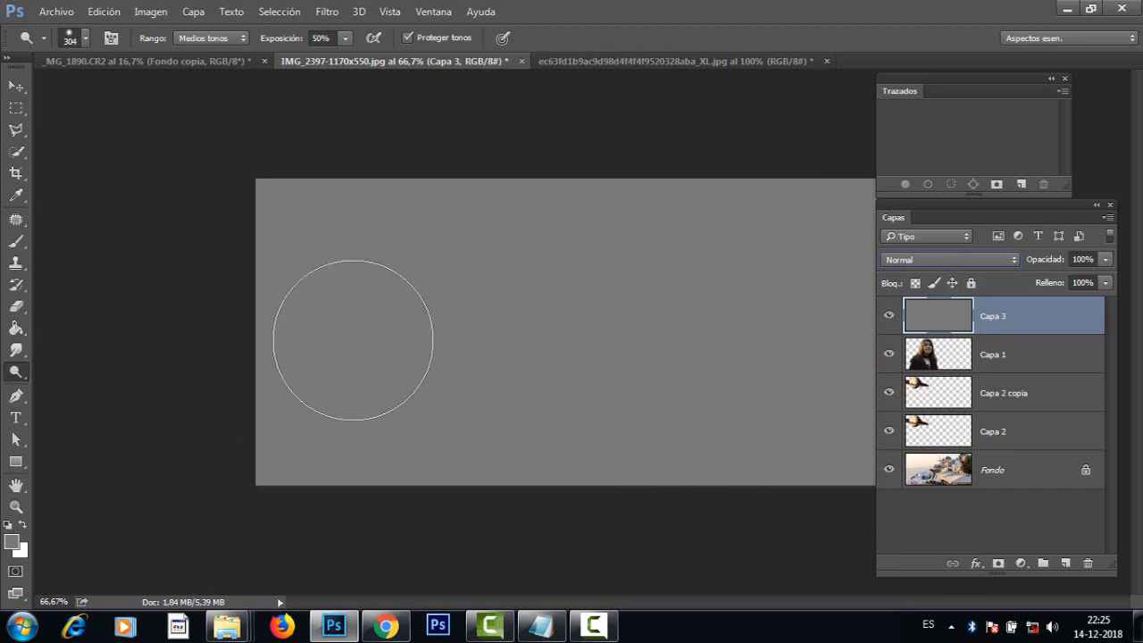
Step: Reduce the Dodge brush to 142 px and paint six lightening strokes across the grey layer at 50% exposure
left_click_drag(589, 355, 554, 360)
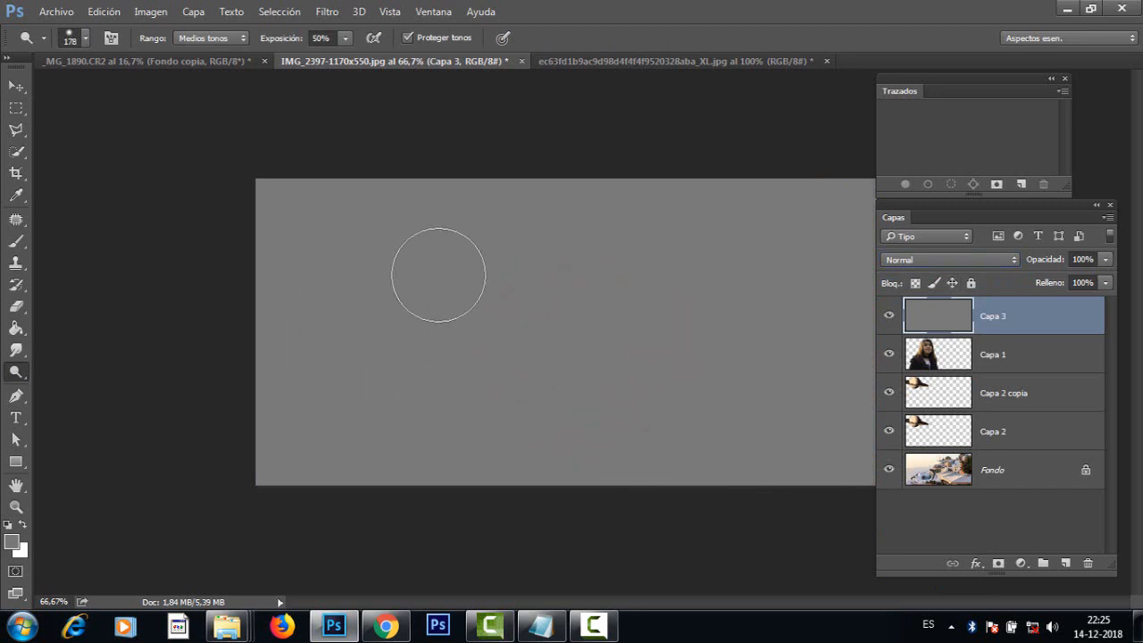
mouse_move(437, 335)
left_mouse_down()
mouse_move(453, 332)
mouse_move(425, 331)
mouse_move(606, 268)
left_mouse_up()
left_click_drag(589, 357, 739, 345)
left_click(732, 257)
left_click_drag(807, 271, 809, 272)
left_click_drag(804, 432, 801, 448)
left_click_drag(444, 446, 367, 459)
left_click_drag(343, 282, 299, 222)
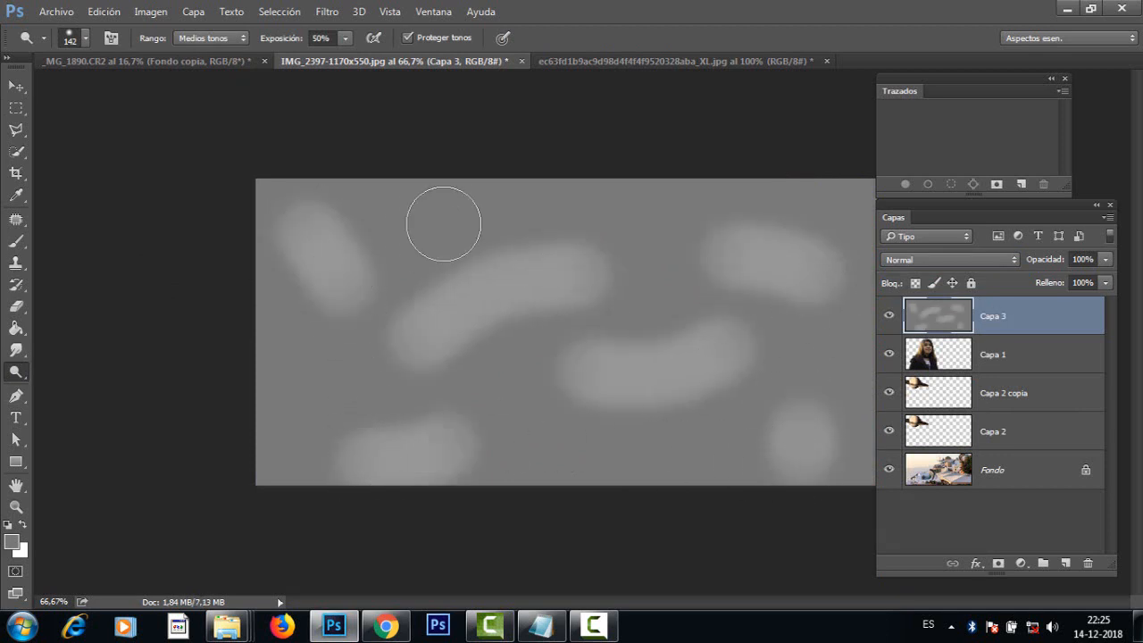
Step: Keep the Dodge range at Medios tonos and undo all the lightening strokes on the grey layer
left_click(226, 39)
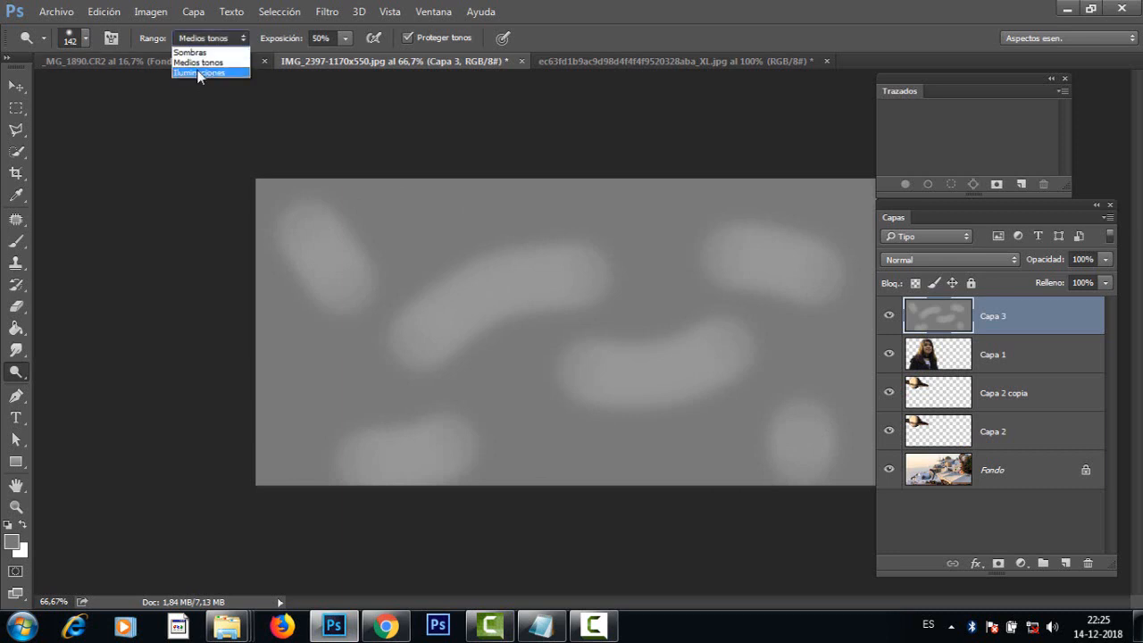
left_click(202, 62)
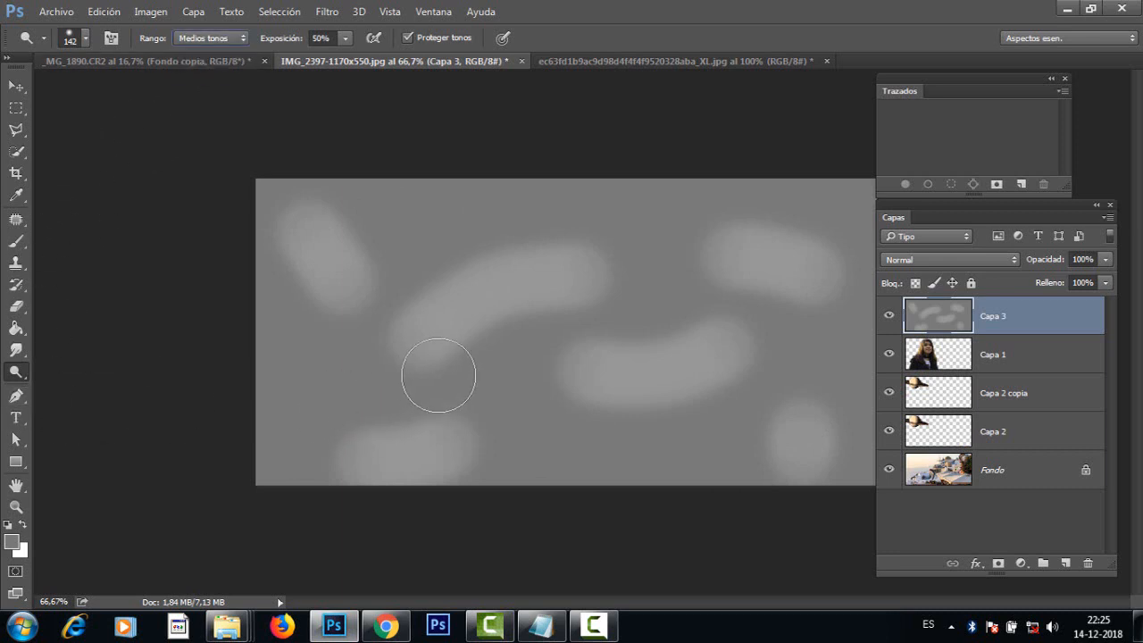
key("ctrl+z")
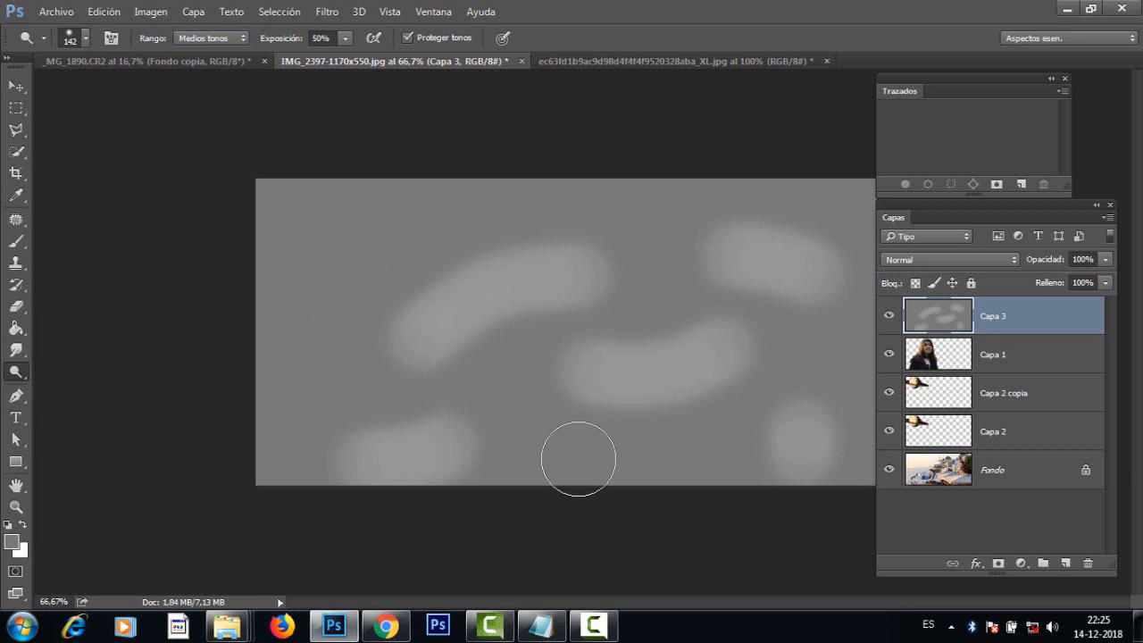
key("ctrl+alt+z")
key("ctrl+alt+z")
key("ctrl+alt+z")
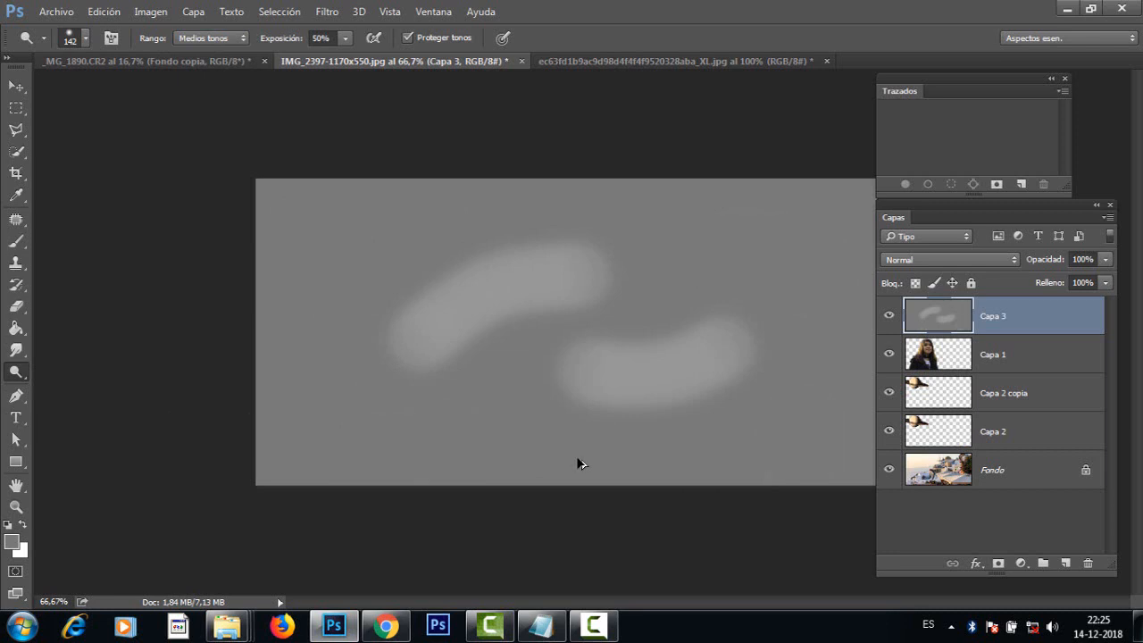
key("ctrl+alt+z")
key("ctrl+alt+z")
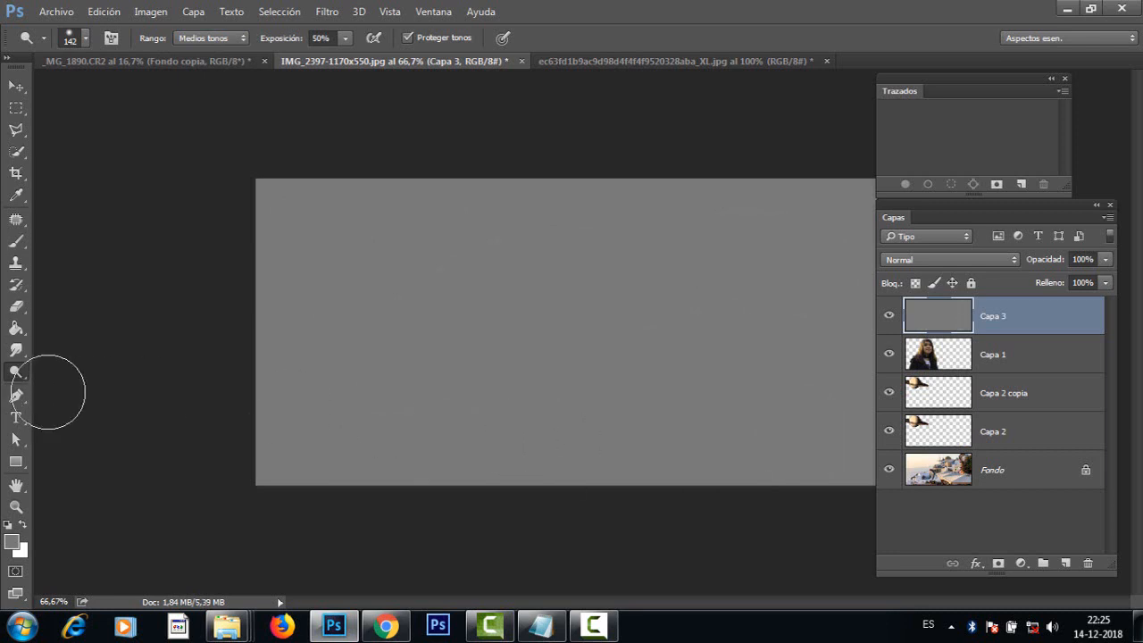
Step: Paint darkening strokes on the grey layer with the Burn tool (Subexponer), using a 201 px brush at 50% exposure
right_click(23, 376)
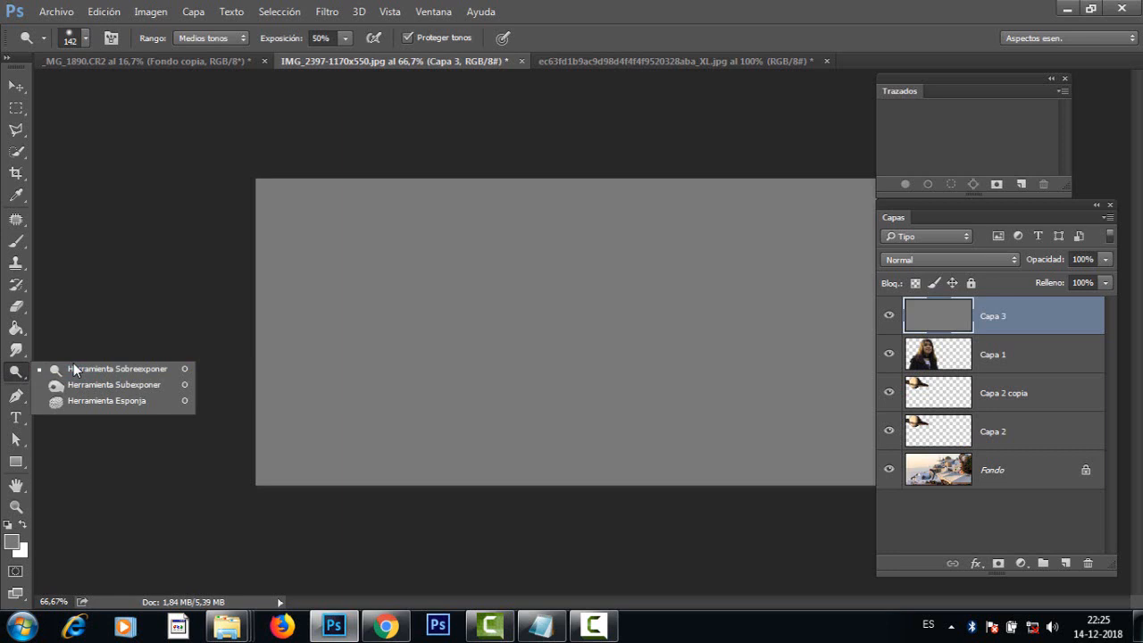
left_click(122, 387)
left_click_drag(465, 349, 429, 362)
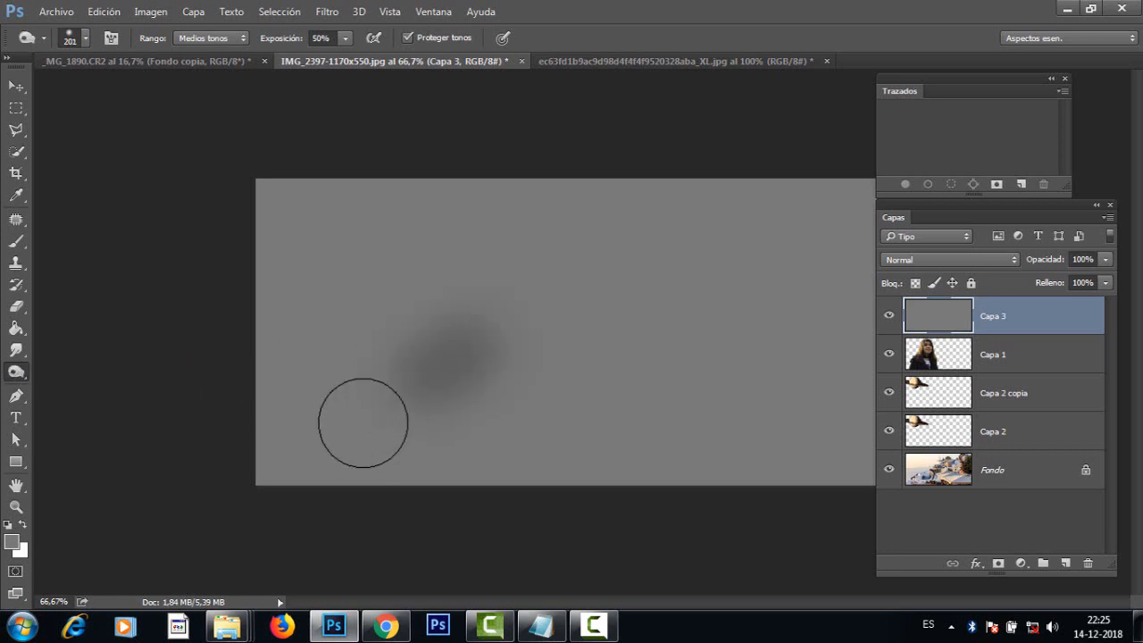
left_click_drag(363, 423, 478, 335)
mouse_move(617, 288)
left_mouse_down()
mouse_move(681, 349)
mouse_move(714, 416)
left_mouse_up()
left_click_drag(452, 241, 357, 239)
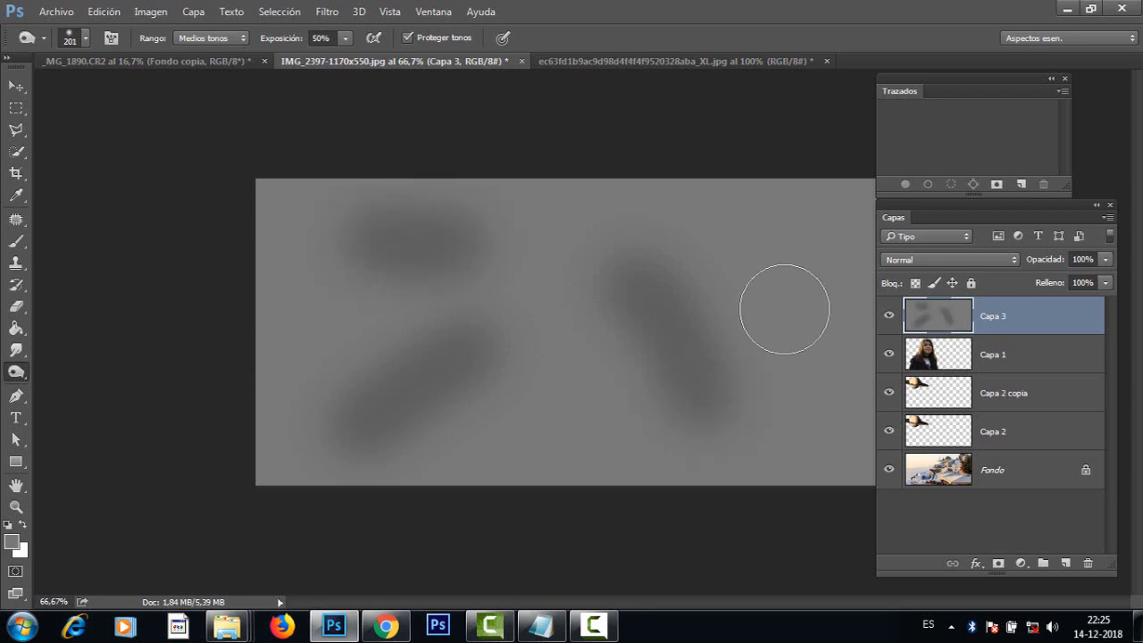
Step: Undo all the burn strokes on the grey layer
key("ctrl+alt+z")
key("ctrl+alt+z")
key("ctrl+alt+z")
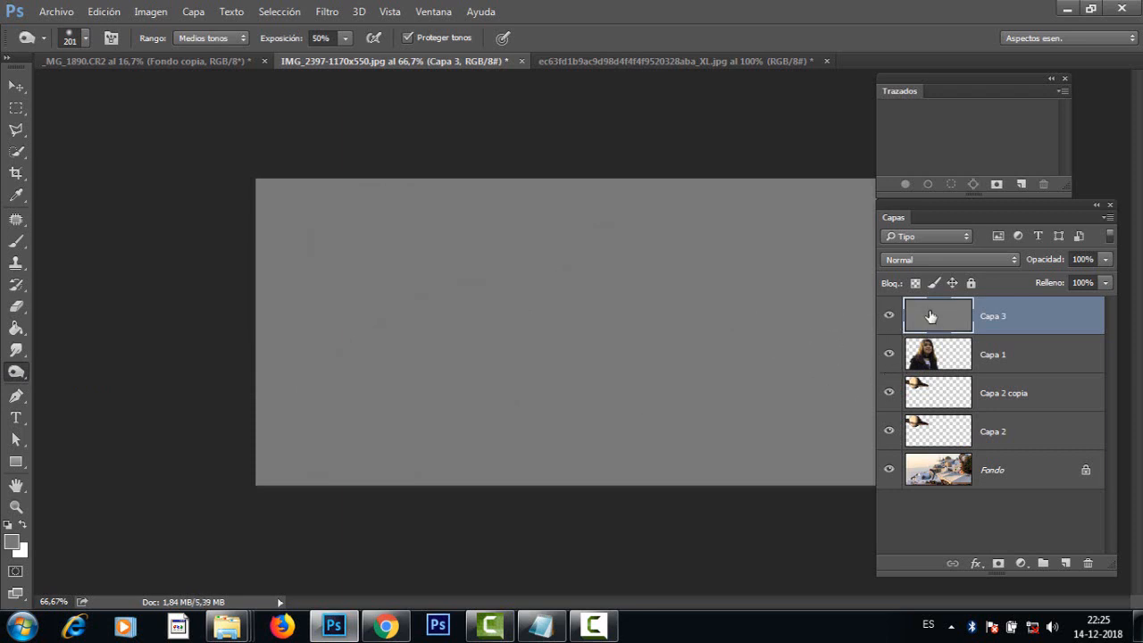
Step: Set the blend mode of the grey layer Capa 3 to Superponer
left_click(943, 259)
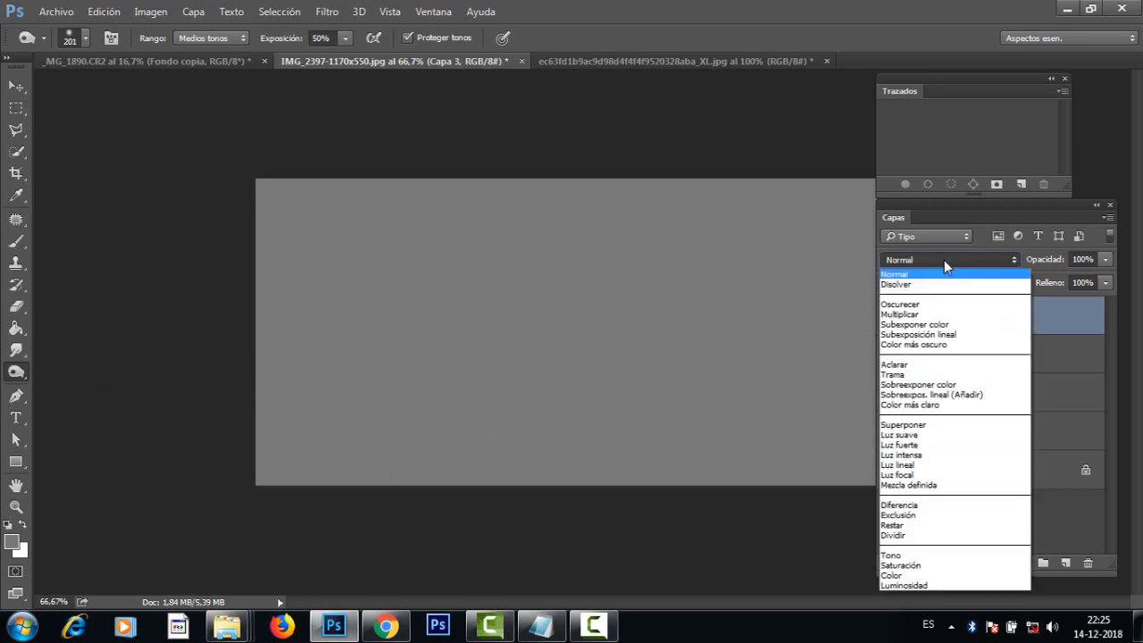
left_click(937, 426)
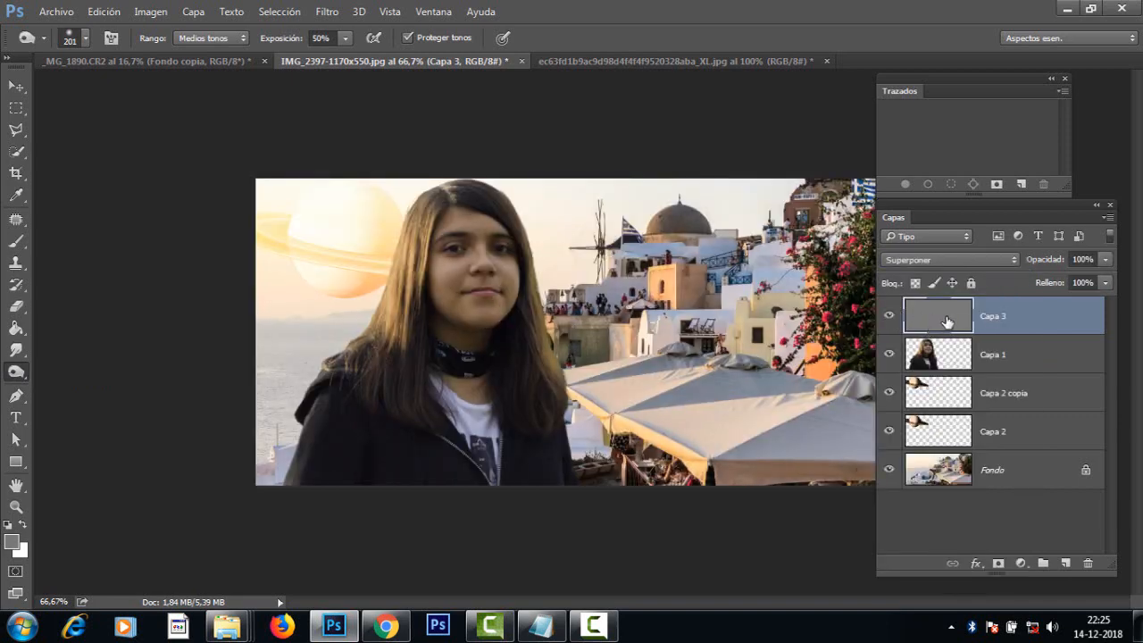
Step: Burn the girl's jaw and neck shadows with a 53 px brush and the lower jacket with a 97 px brush, at 50% exposure on Capa 3
key("ctrl+plus")
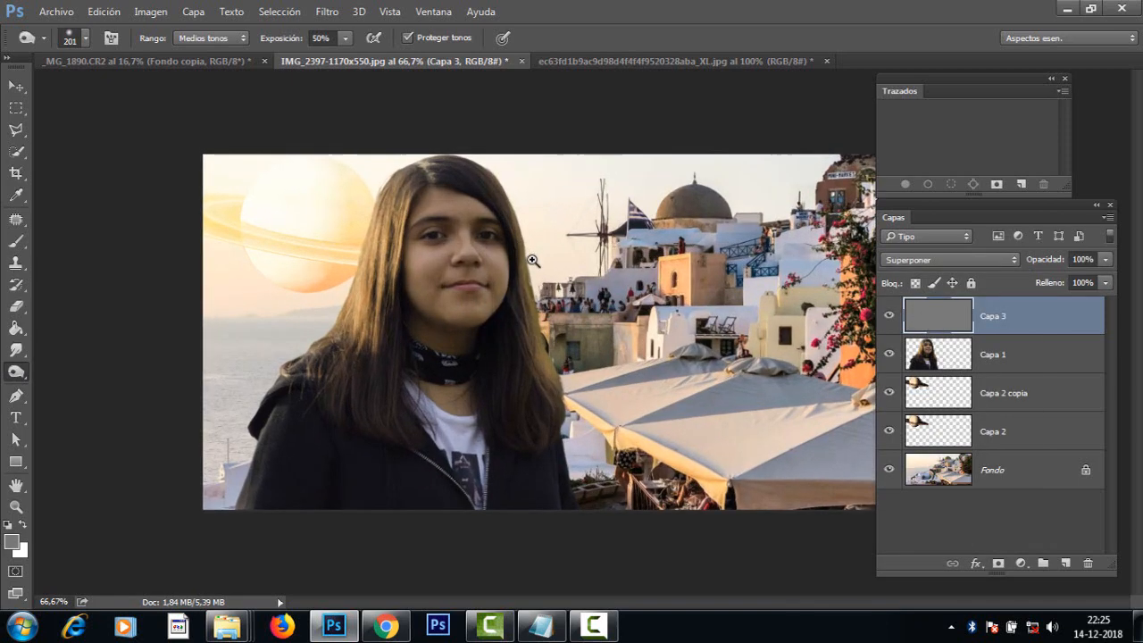
left_click(447, 222, "ctrl")
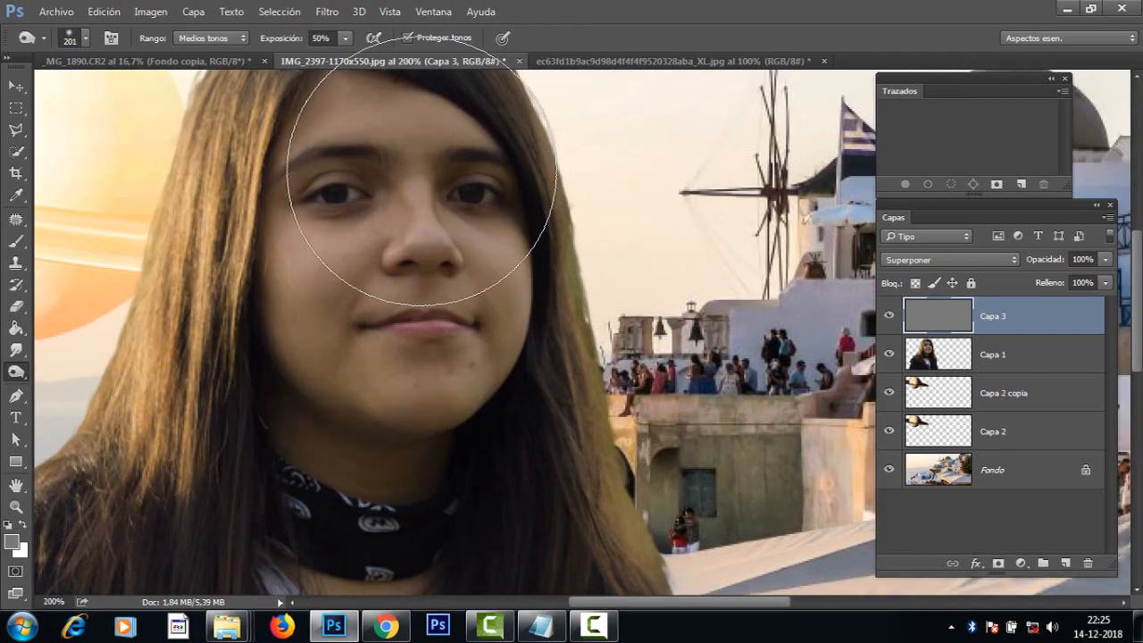
mouse_move(422, 170)
left_mouse_down()
mouse_move(325, 187)
mouse_move(302, 200)
mouse_move(311, 208)
left_mouse_up()
left_click_drag(436, 236, 539, 372)
left_click_drag(524, 284, 501, 297)
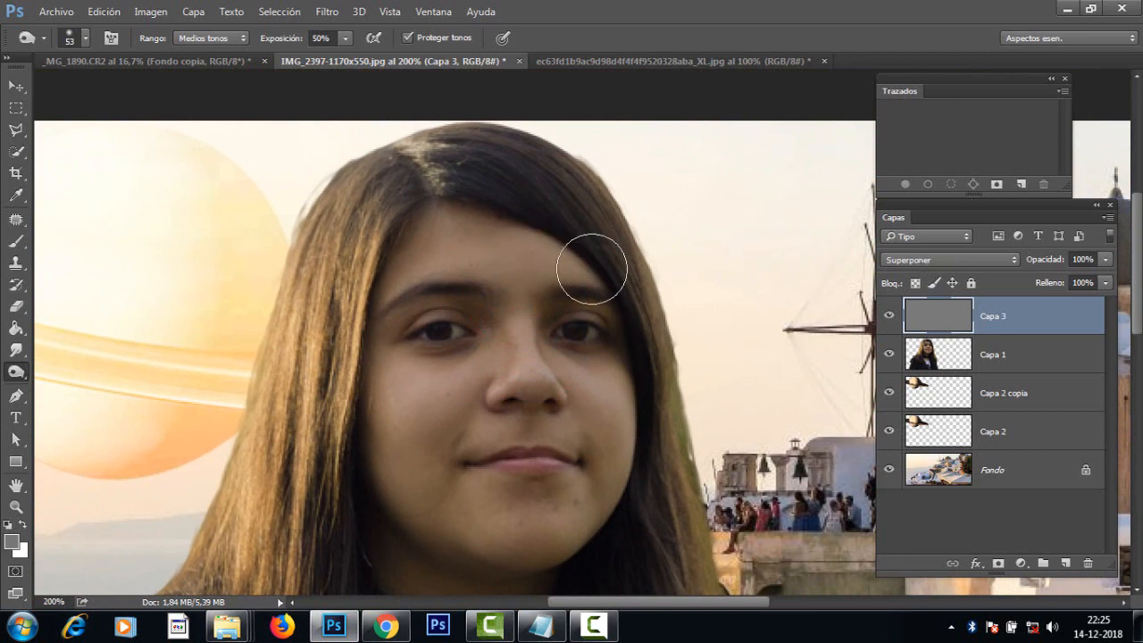
right_click(19, 373)
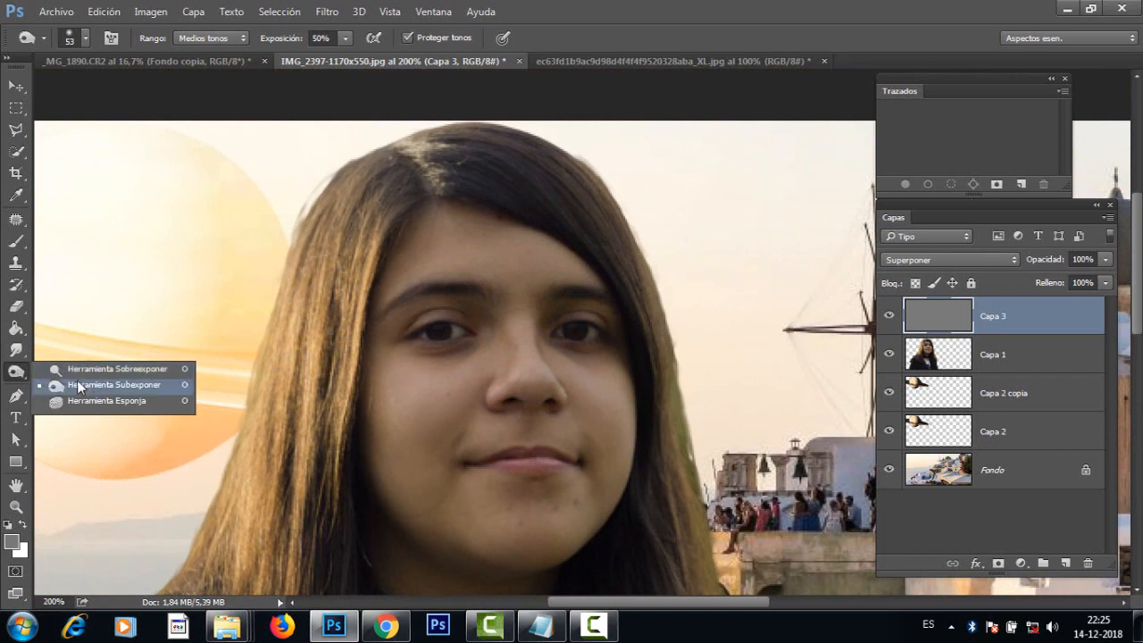
left_click(95, 387)
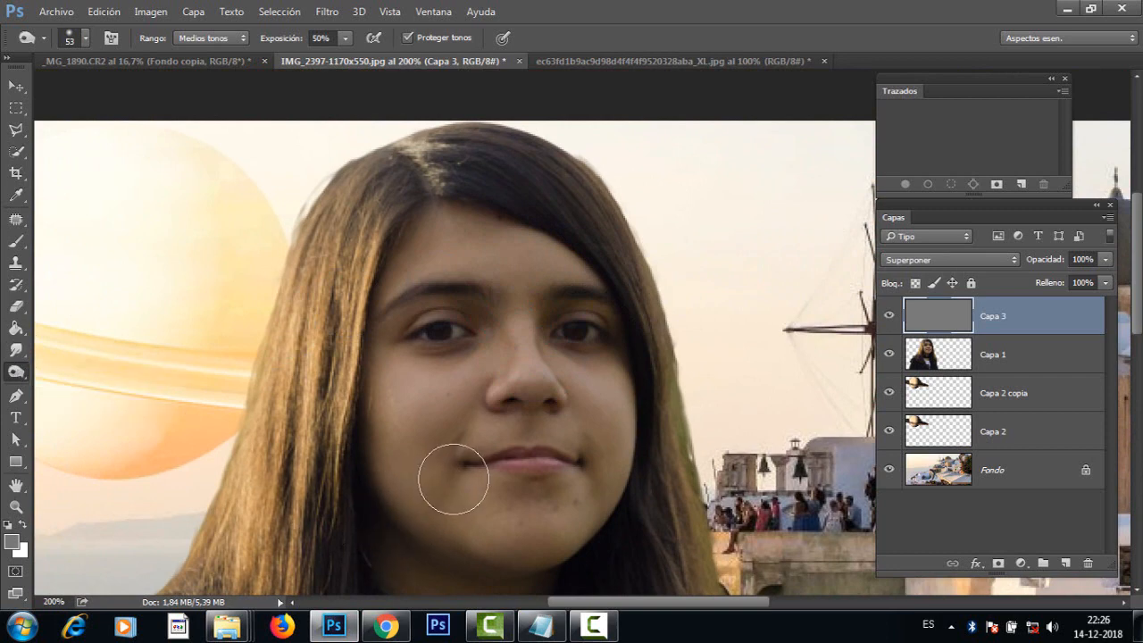
mouse_move(458, 418)
left_mouse_down()
mouse_move(481, 346)
mouse_move(483, 262)
left_mouse_up()
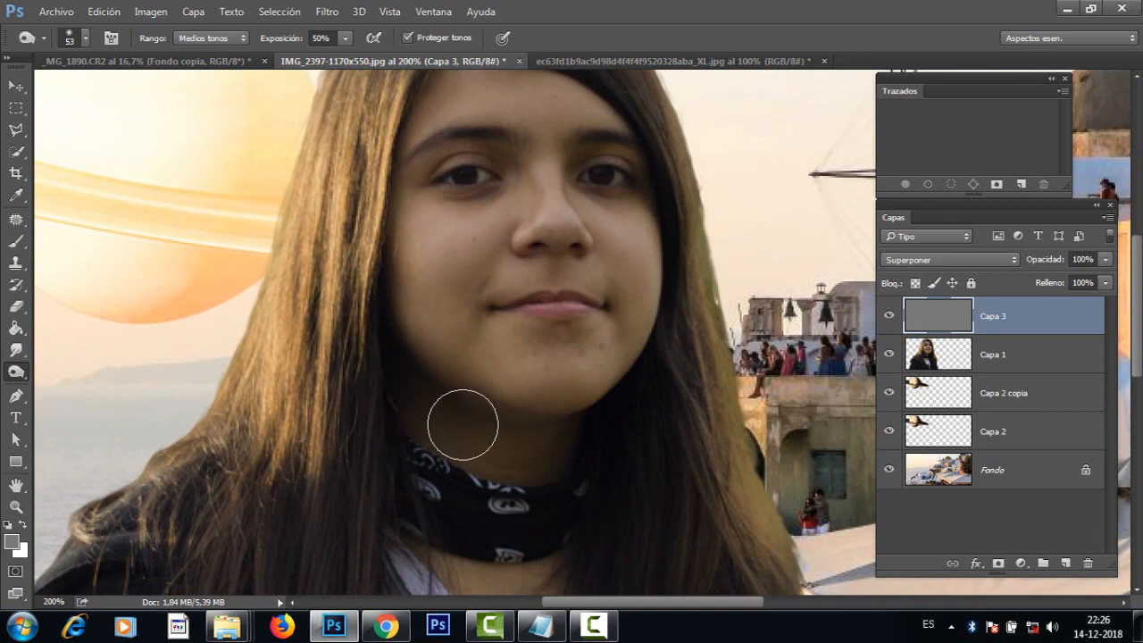
mouse_move(441, 378)
left_mouse_down()
mouse_move(414, 319)
mouse_move(426, 375)
mouse_move(582, 421)
mouse_move(561, 434)
mouse_move(390, 396)
mouse_move(416, 419)
left_mouse_up()
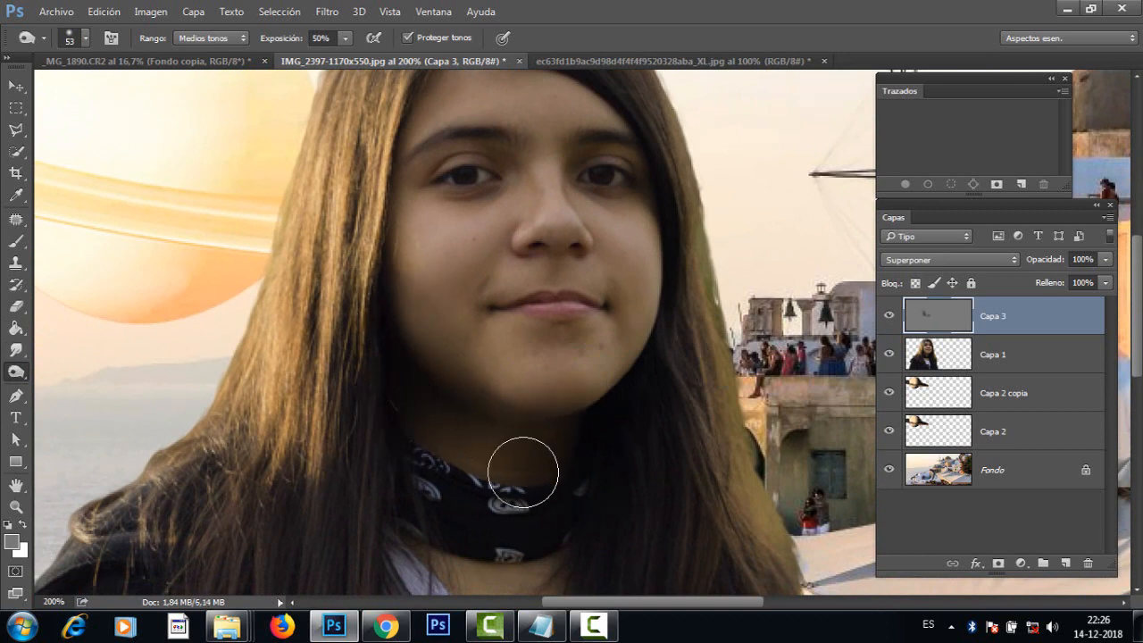
left_click(495, 471, "alt")
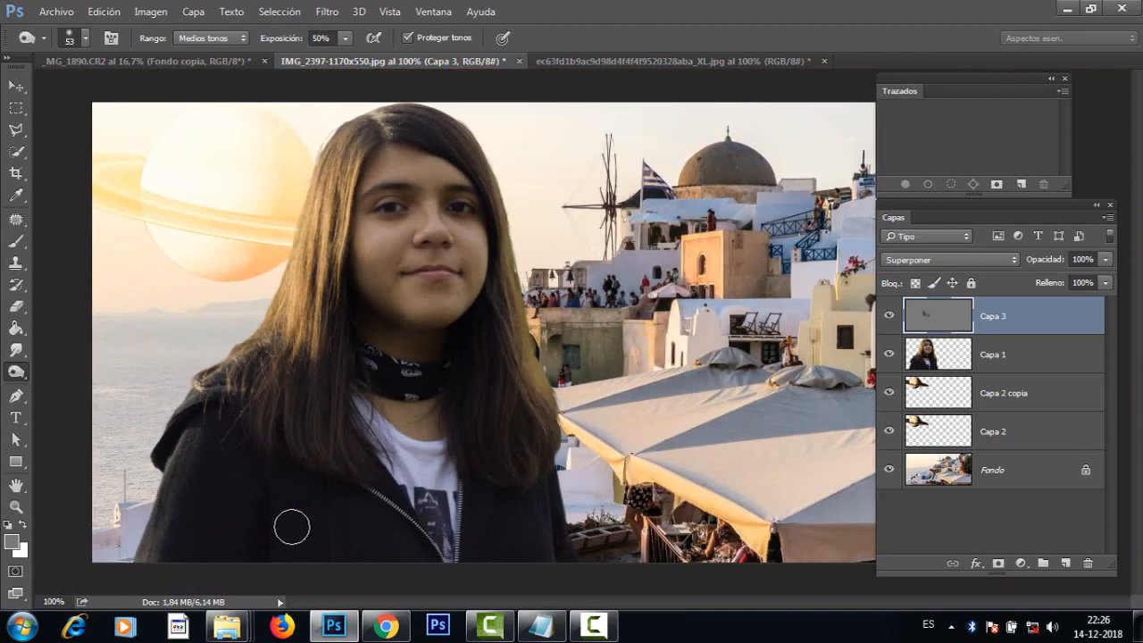
mouse_move(304, 523)
left_mouse_down()
mouse_move(319, 519)
mouse_move(316, 533)
mouse_move(242, 557)
mouse_move(271, 502)
mouse_move(268, 518)
left_mouse_up()
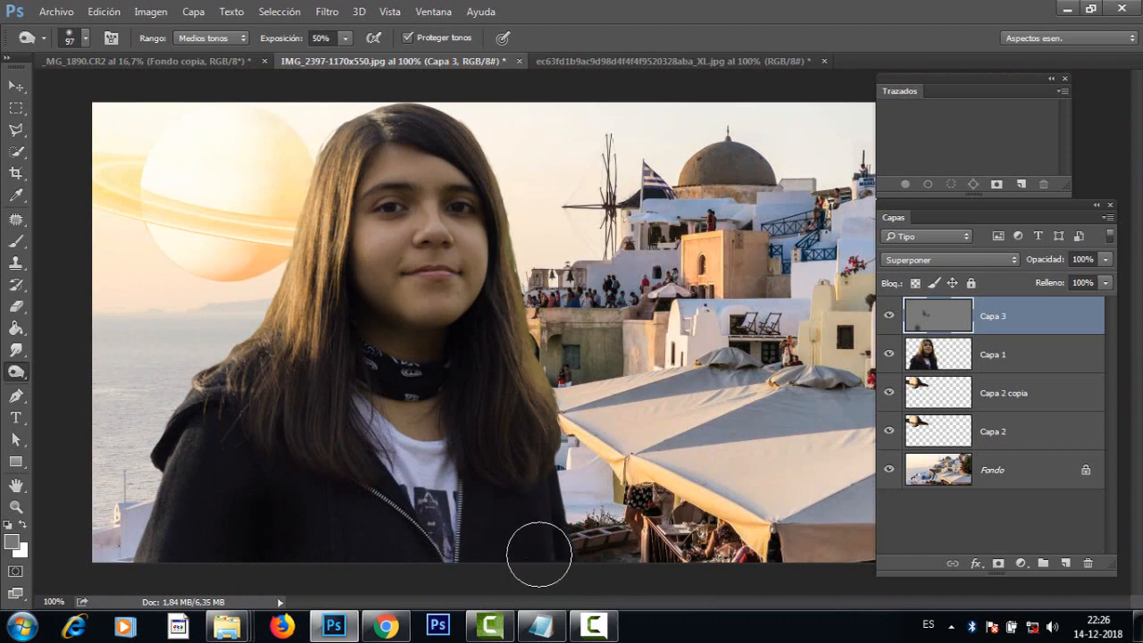
left_click_drag(544, 538, 549, 532)
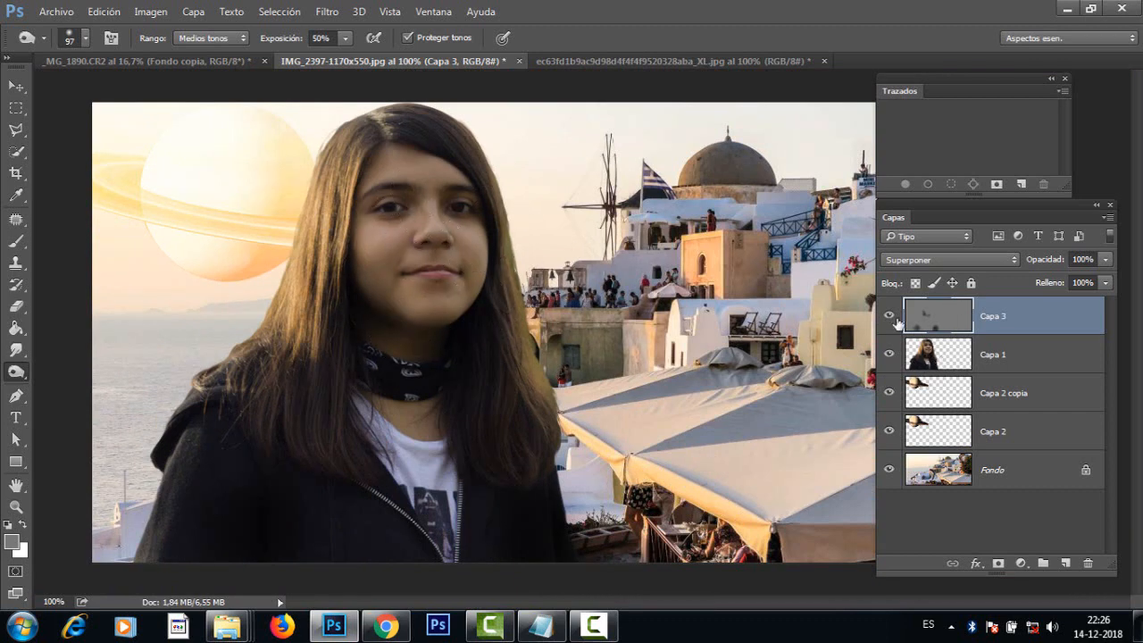
Step: Lighten the girl's forehead, nose, cheeks and chin on Capa 3 with the Dodge tool (Sobreexponer), using a 44 px brush at 50% exposure
right_click(27, 372)
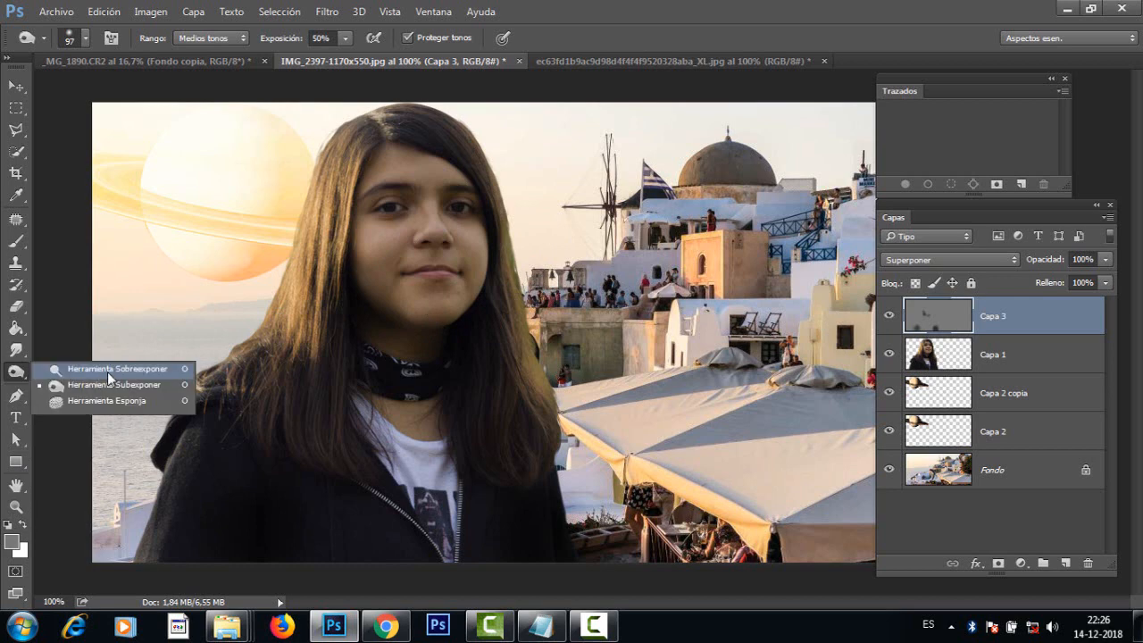
left_click(107, 371)
mouse_move(418, 252)
left_mouse_down("alt")
mouse_move(350, 275)
mouse_move(364, 282)
left_mouse_up("alt")
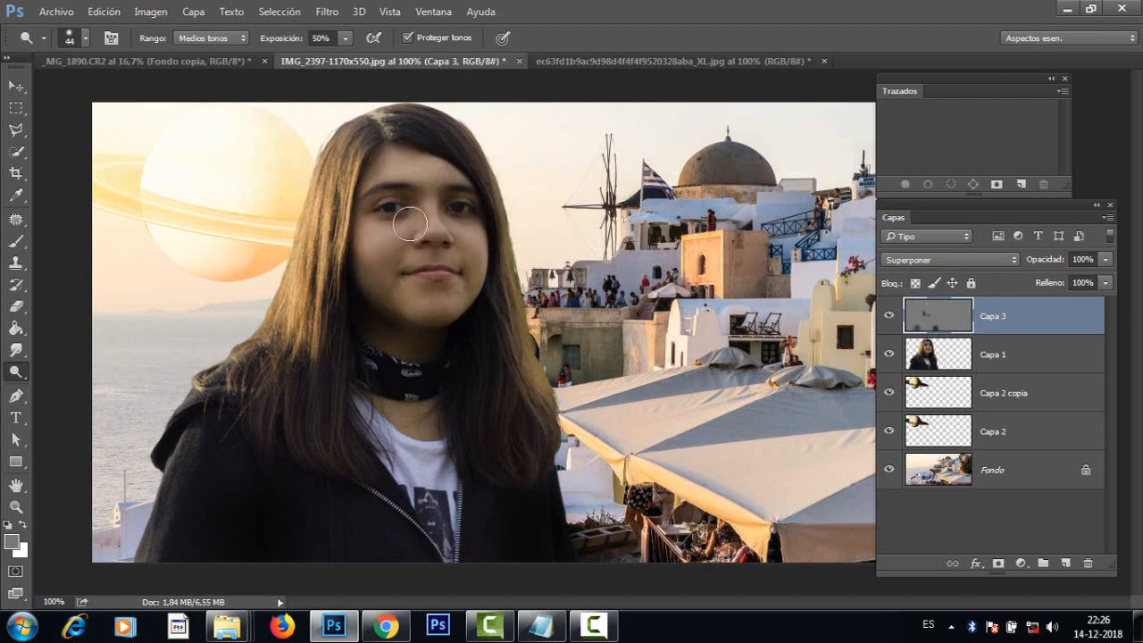
left_click_drag(407, 231, 380, 244)
left_click_drag(463, 236, 479, 242)
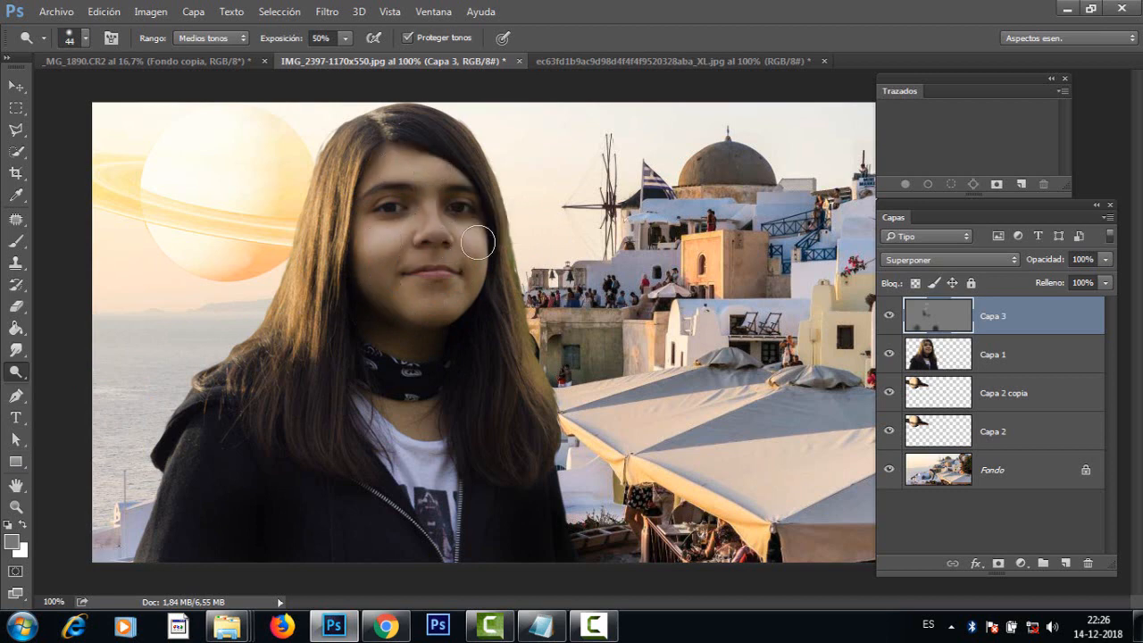
left_click_drag(430, 301, 443, 297)
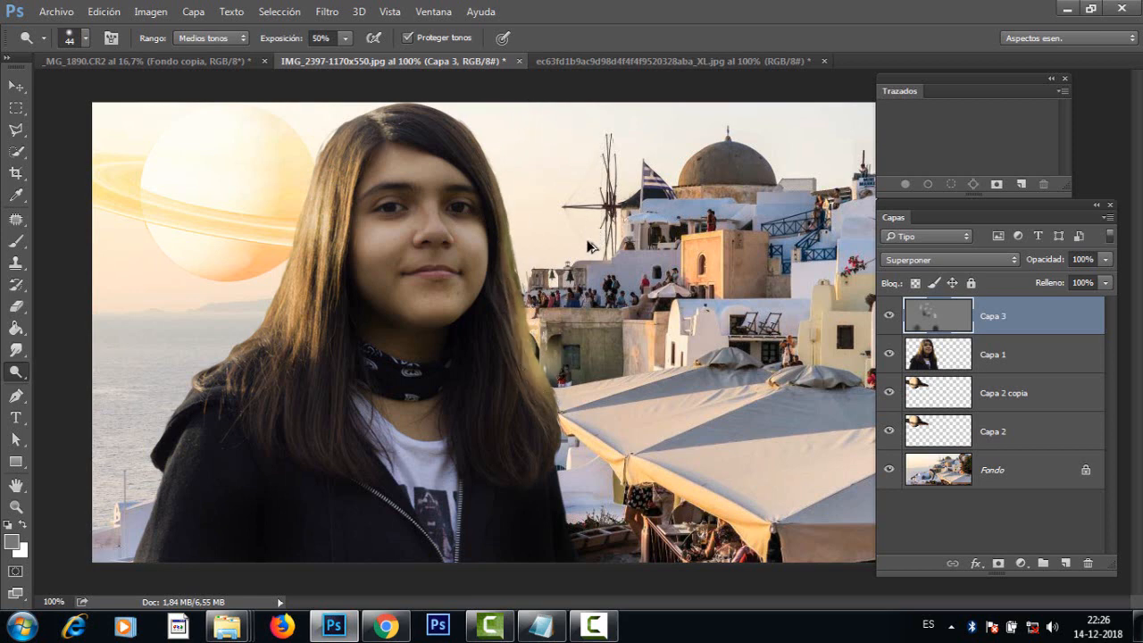
Step: Dodge the Saturn-facing edge of the girl's hair, shoulder and sleeve with the 44 px brush at 50% exposure
mouse_move(220, 370)
left_mouse_down()
mouse_move(190, 392)
mouse_move(217, 390)
left_mouse_up()
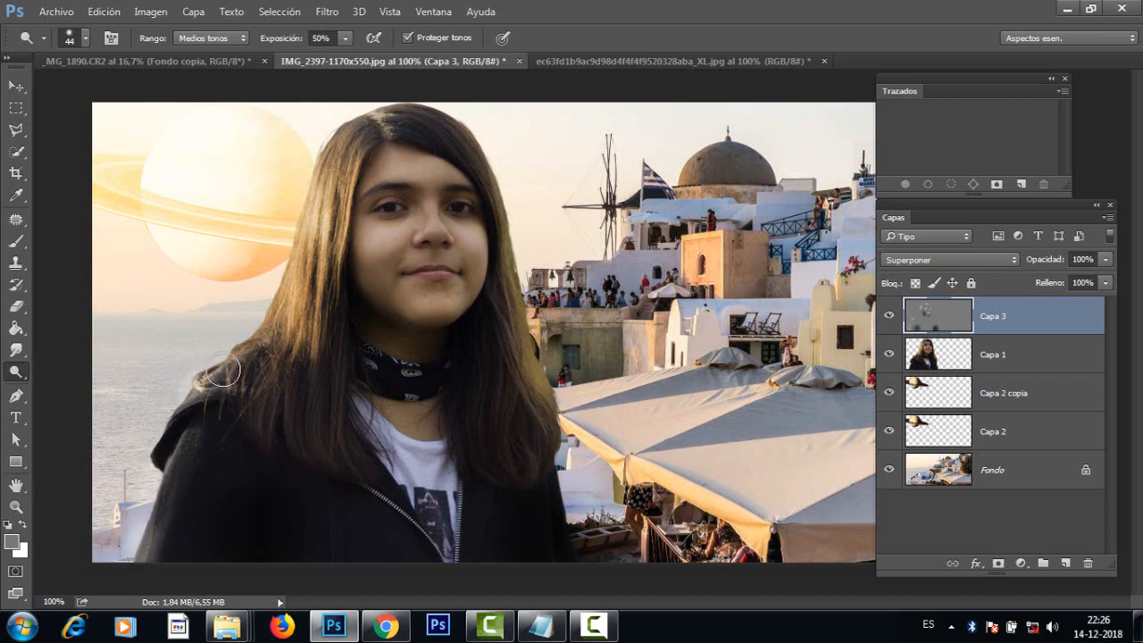
left_click_drag(279, 330, 302, 194)
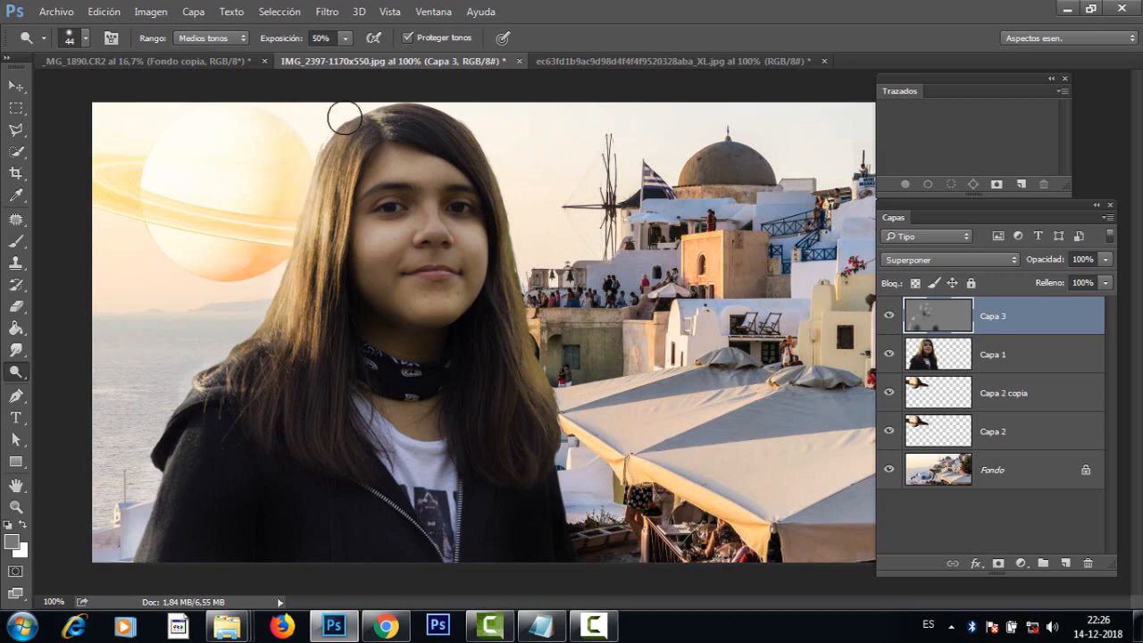
left_click_drag(296, 248, 243, 346)
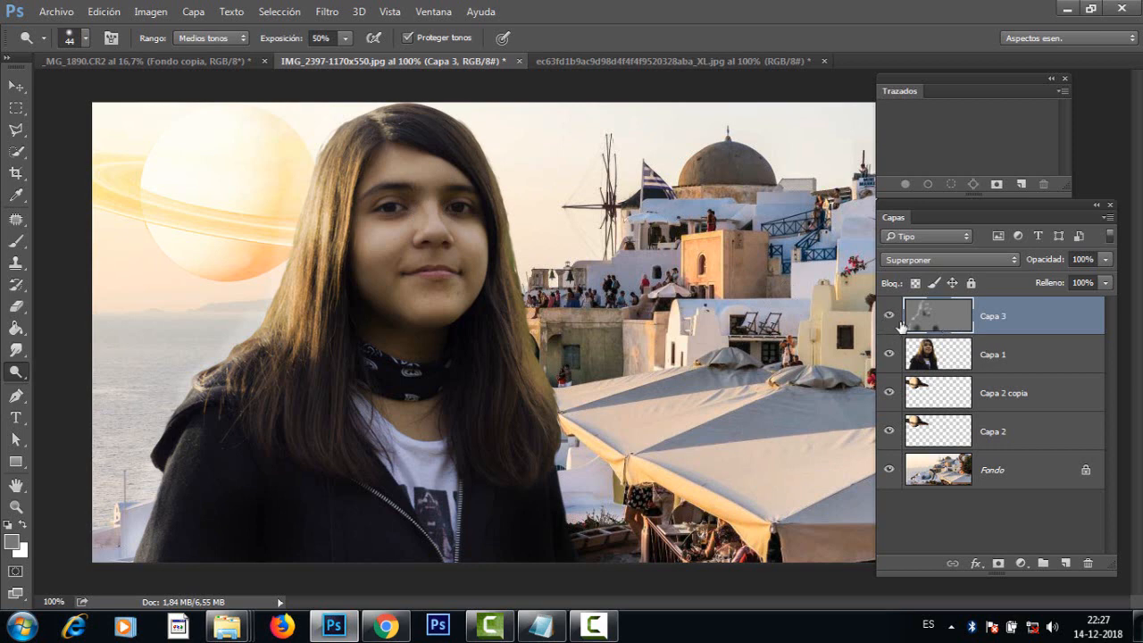
Step: Hide every layer except Capa 3 to examine its dodge and burn strokes, and show all the layers again
left_click_drag(889, 353, 880, 505)
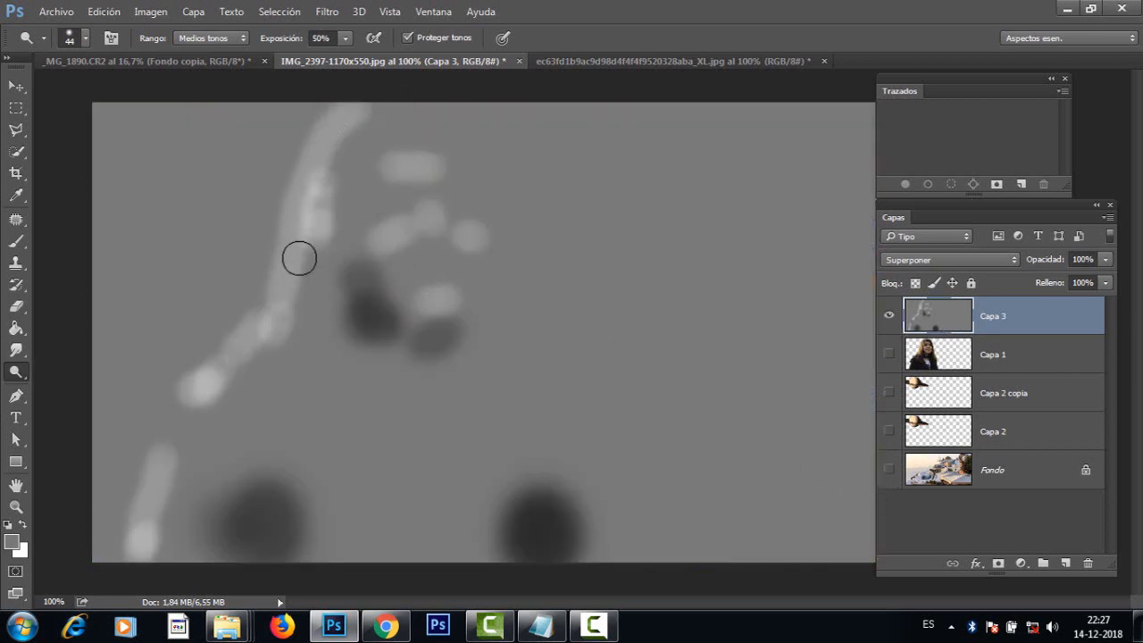
right_click(16, 372)
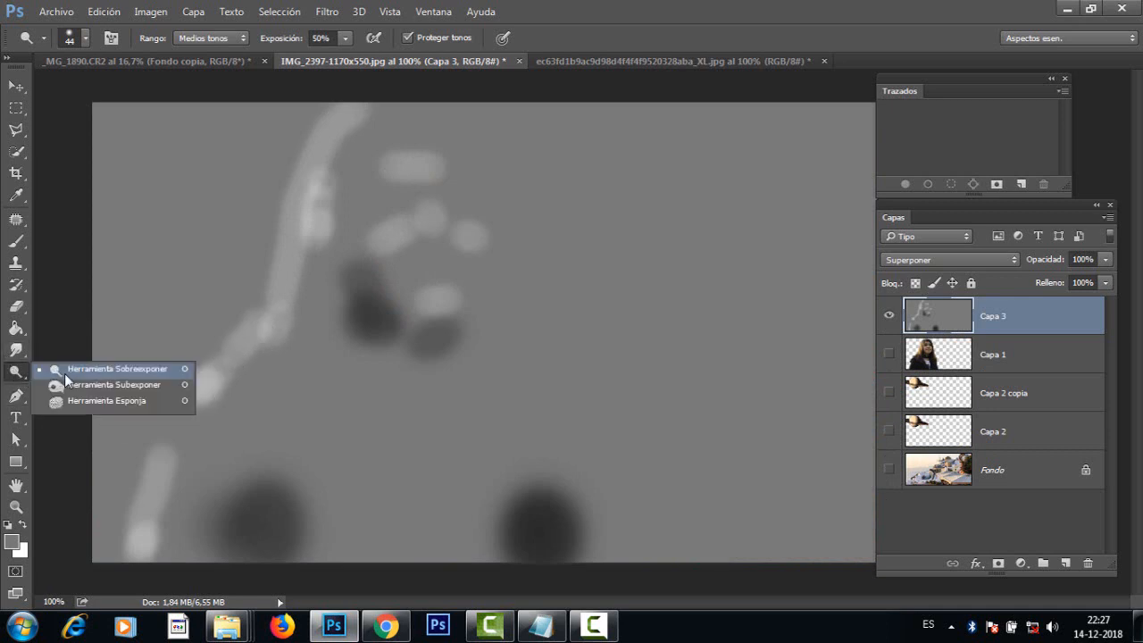
left_click(135, 368)
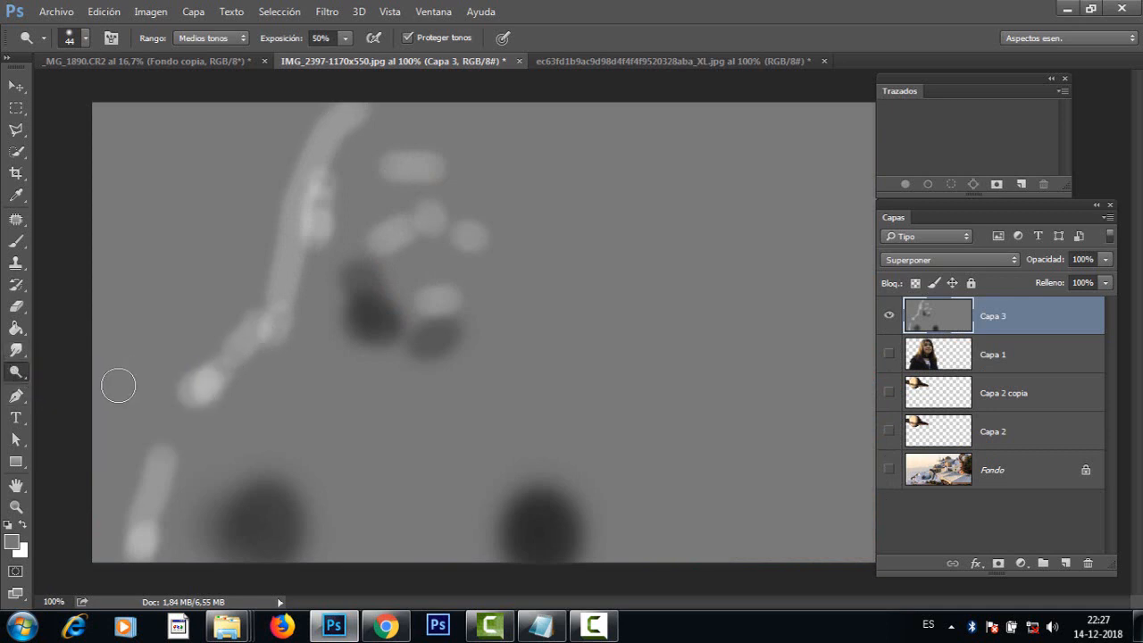
right_click(16, 372)
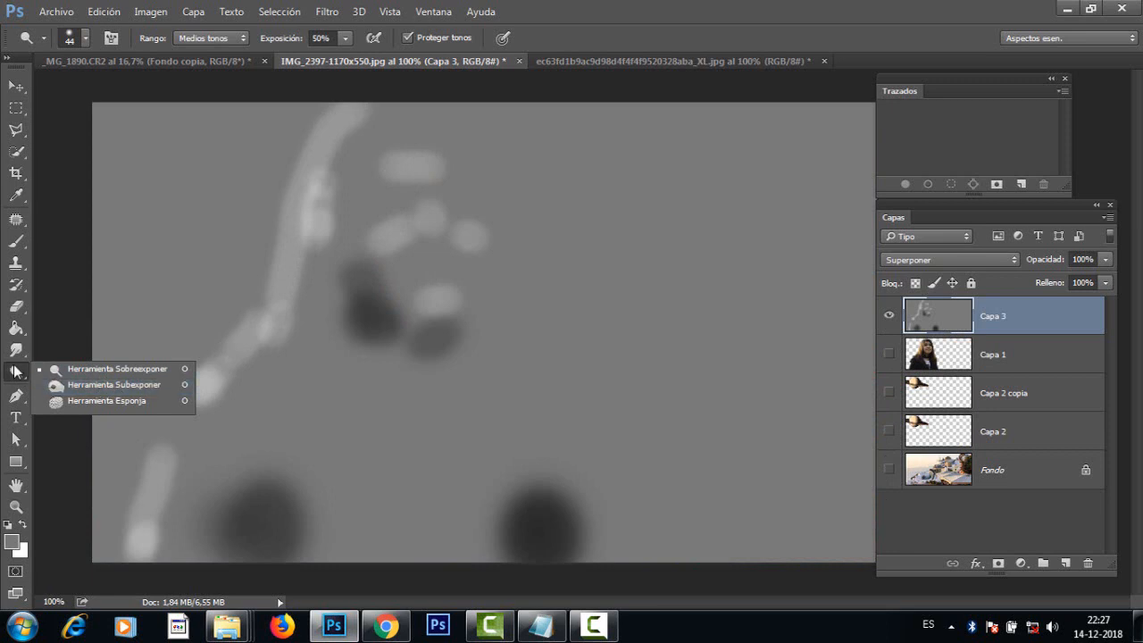
left_click(120, 382)
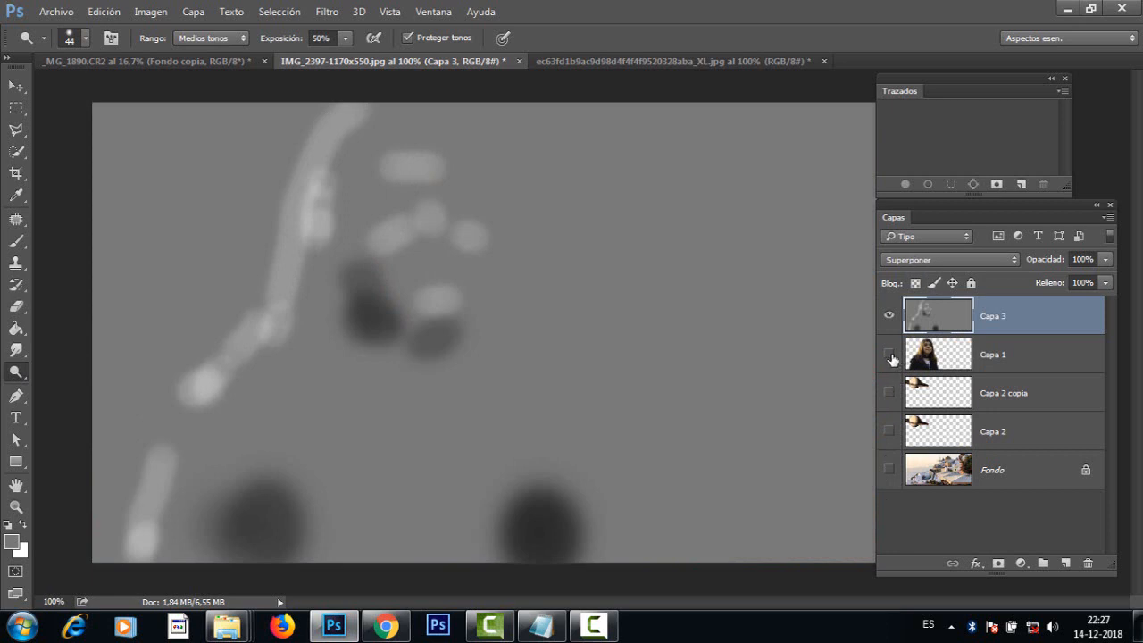
left_click_drag(892, 358, 894, 491)
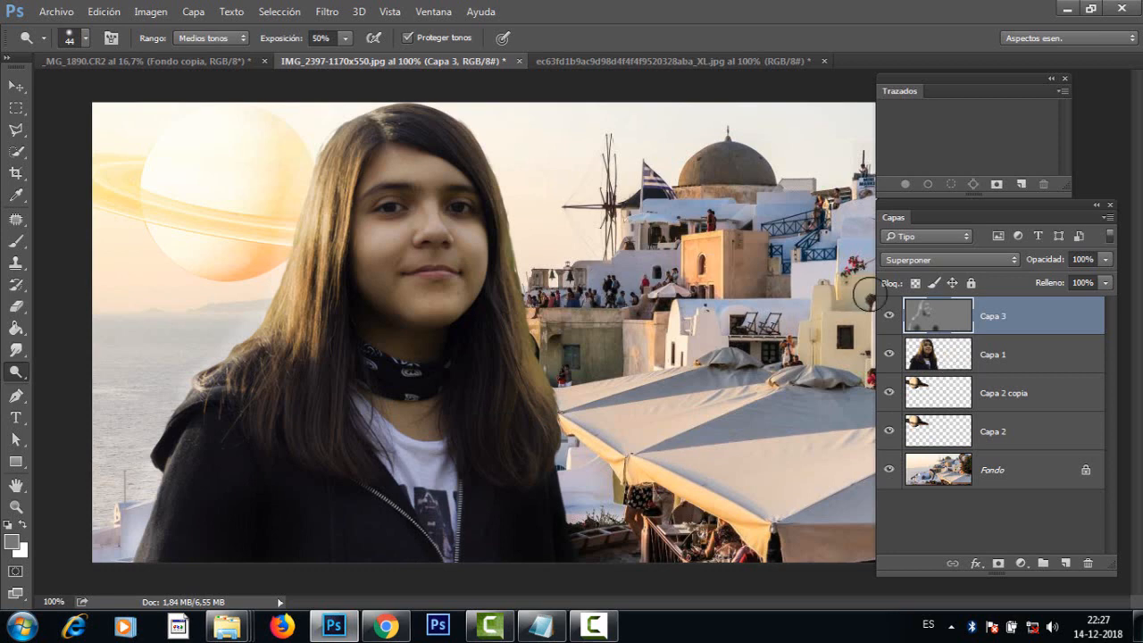
Step: Toggle the visibility of Capa 3 repeatedly to compare the montage with and without the dodge and burn lighting, leaving the layer visible
left_click(889, 316)
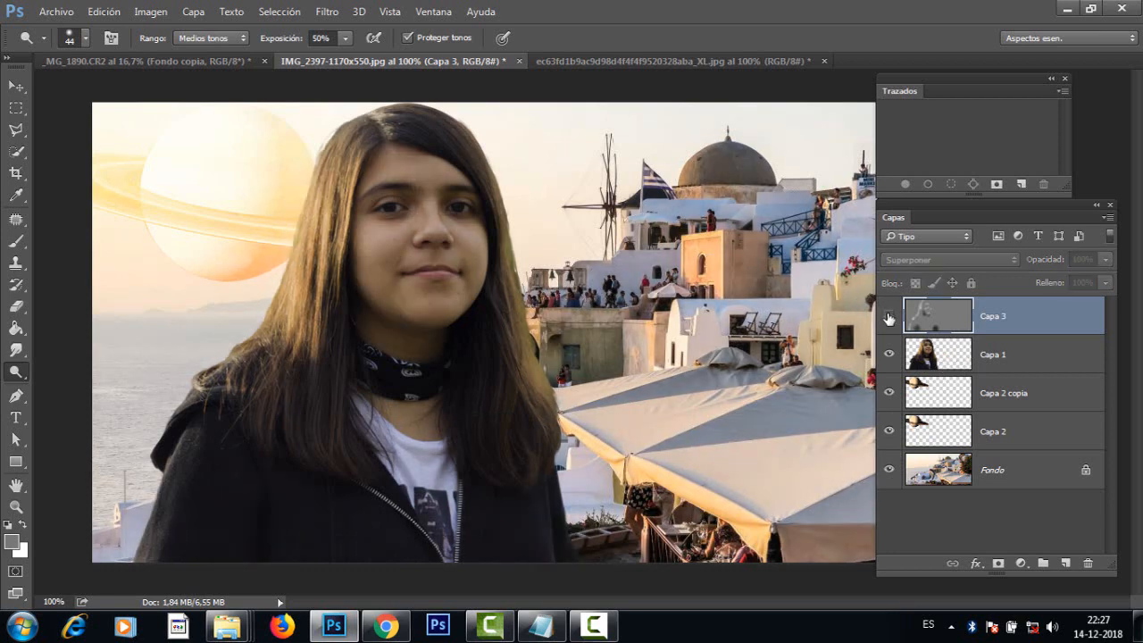
left_click(888, 316)
left_click(888, 316)
left_click(888, 316)
left_click(888, 316)
left_click(889, 316)
left_click(889, 318)
left_click(888, 318)
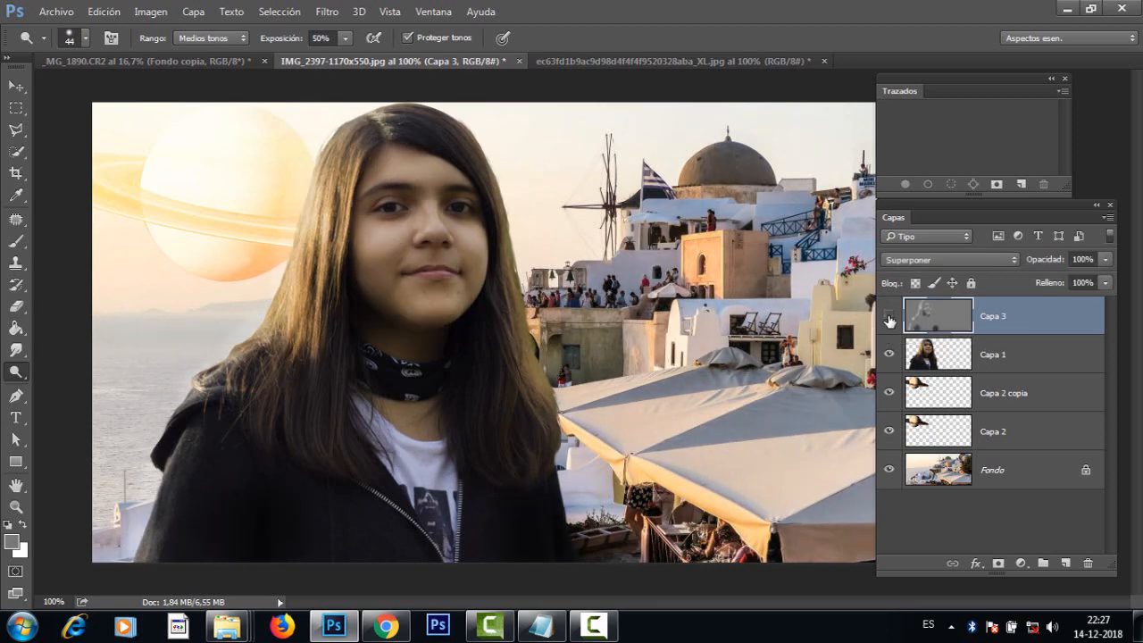
left_click(889, 318)
left_click(888, 318)
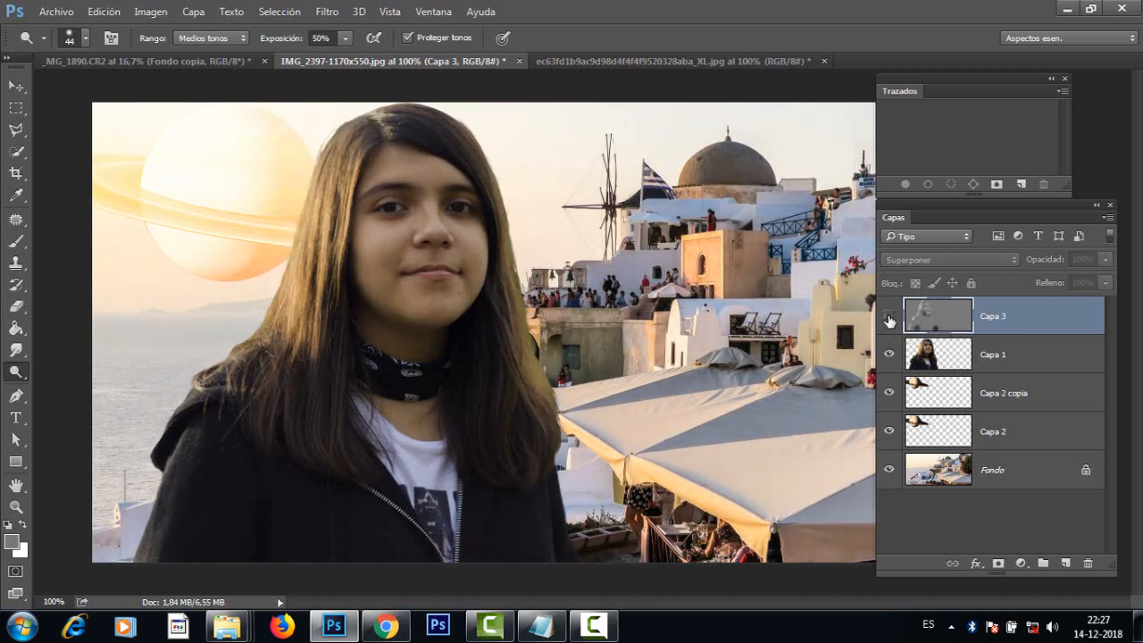
left_click(889, 318)
left_click(889, 318)
left_click(889, 318)
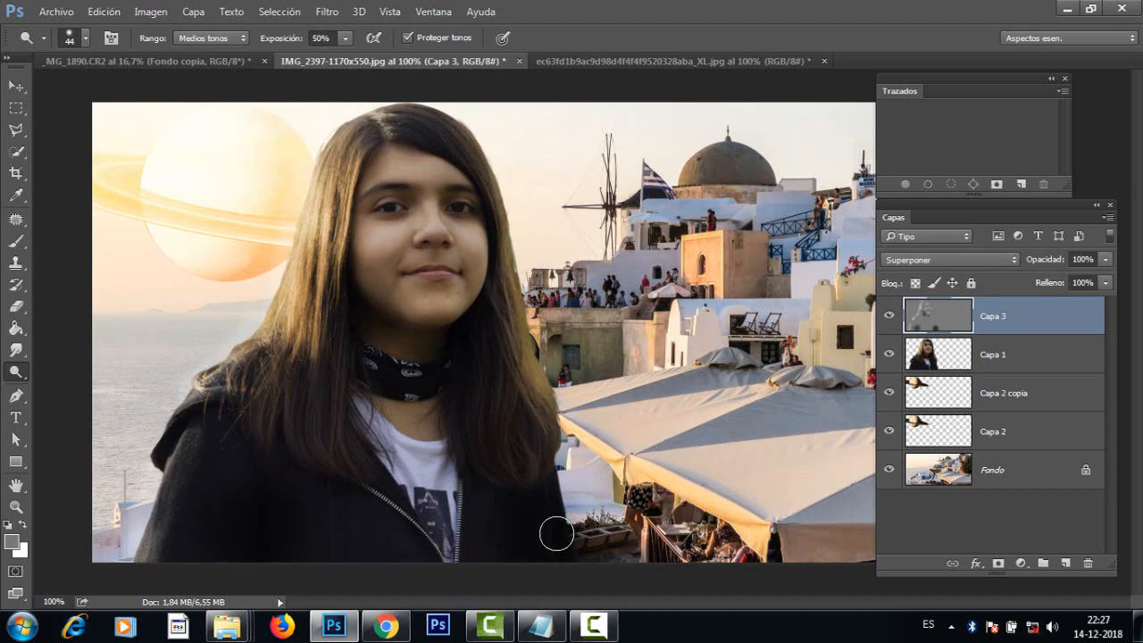
left_click(889, 318)
left_click(888, 318)
left_click(888, 317)
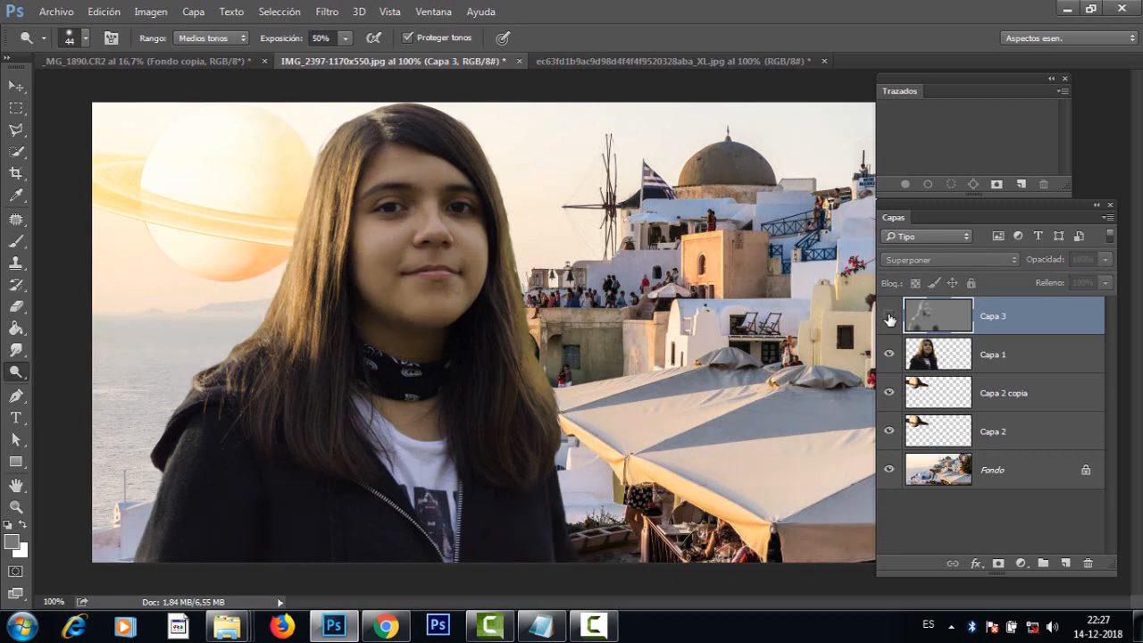
left_click(889, 318)
left_click(889, 318)
left_click(889, 318)
left_click(889, 317)
left_click_drag(1030, 320, 937, 359)
left_click(887, 318)
left_click(888, 318)
left_click(888, 318)
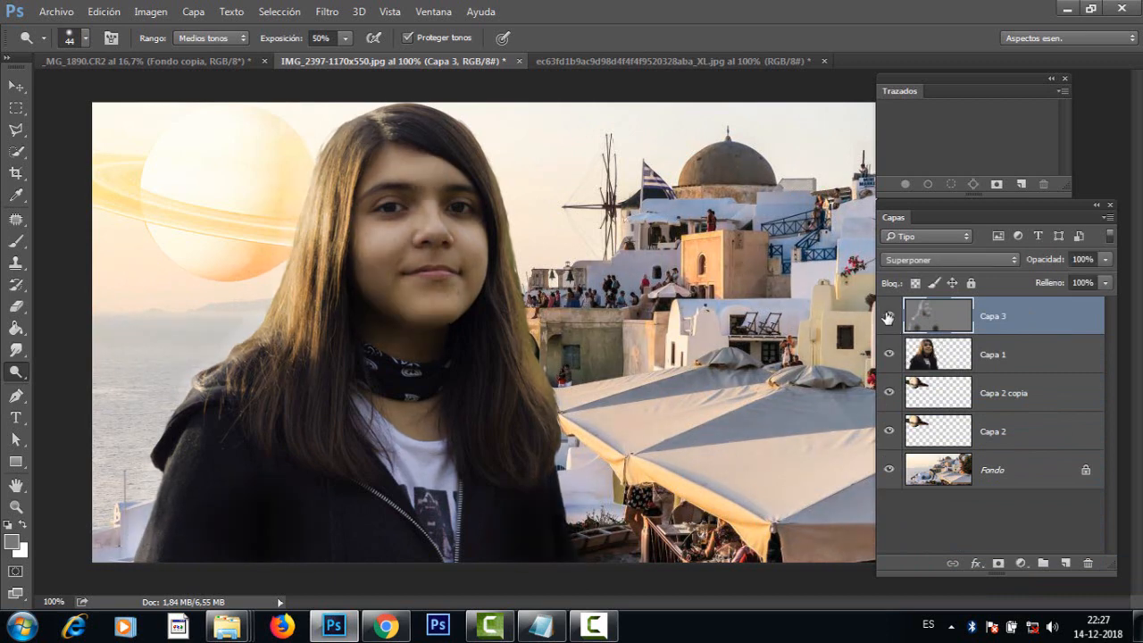
left_click(888, 318)
left_click(888, 318)
left_click(888, 318)
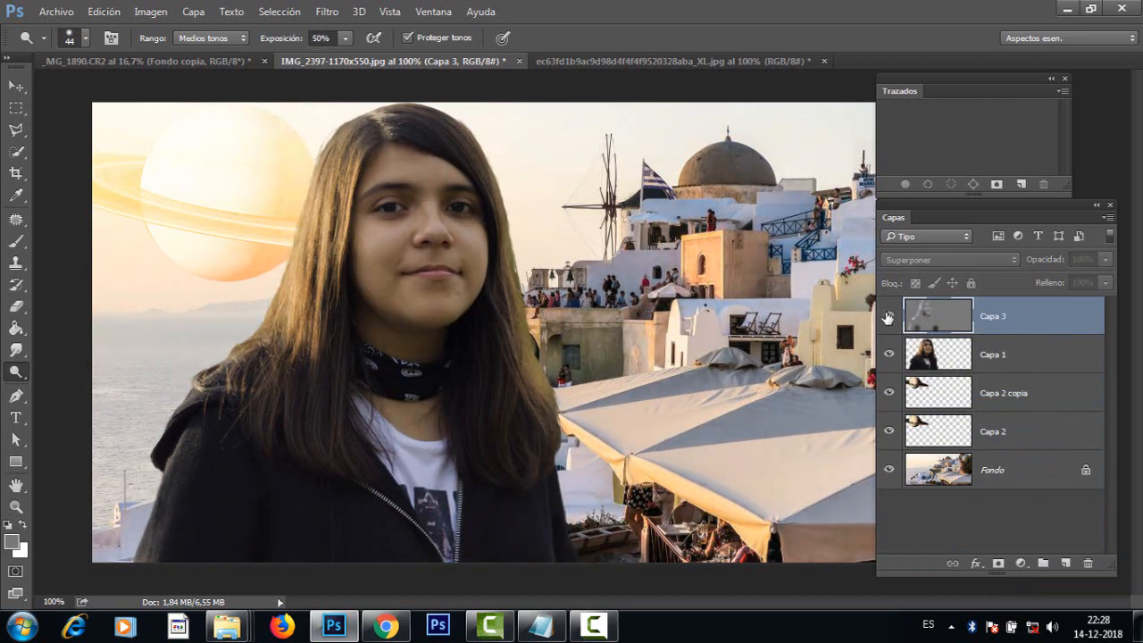
left_click(887, 318)
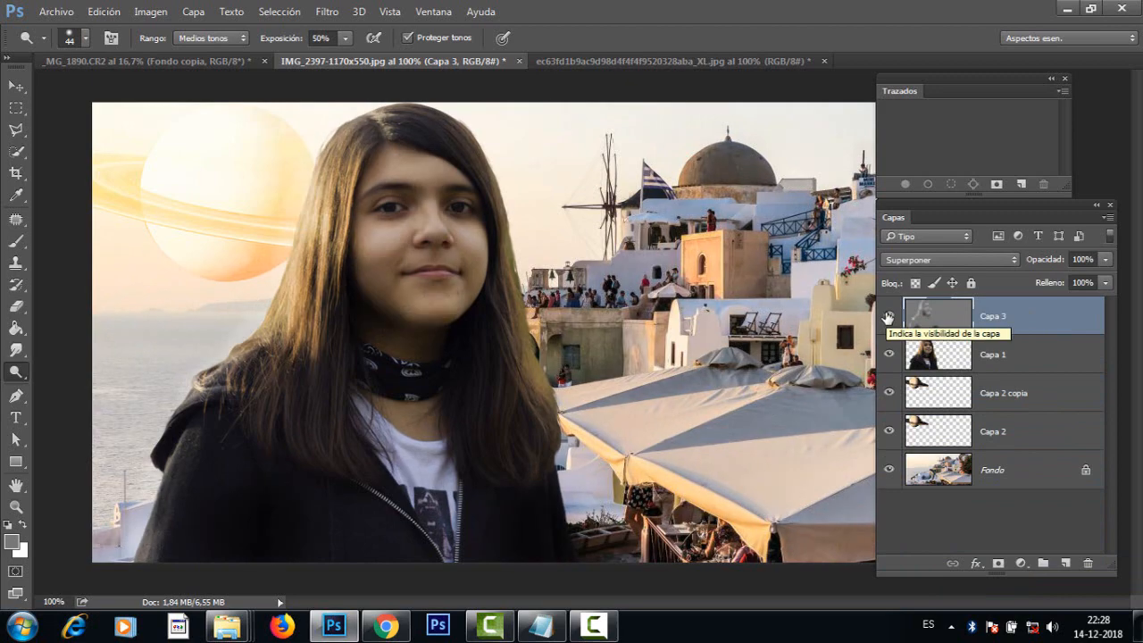
left_click(505, 284, "alt")
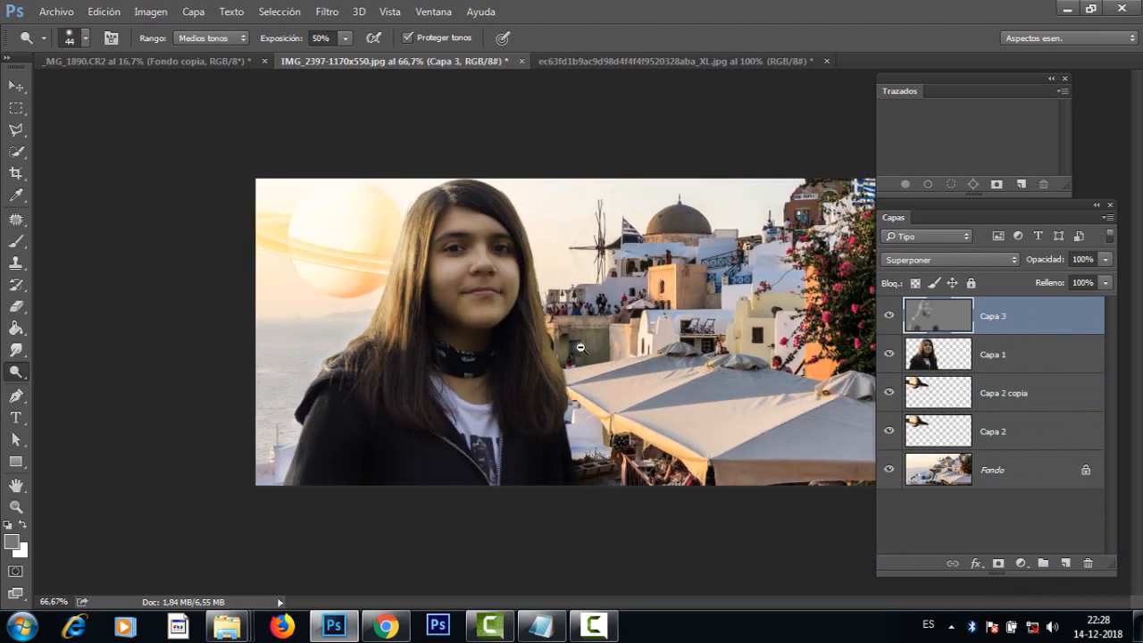
left_click(580, 347, "alt")
left_click(623, 341)
left_click(640, 342)
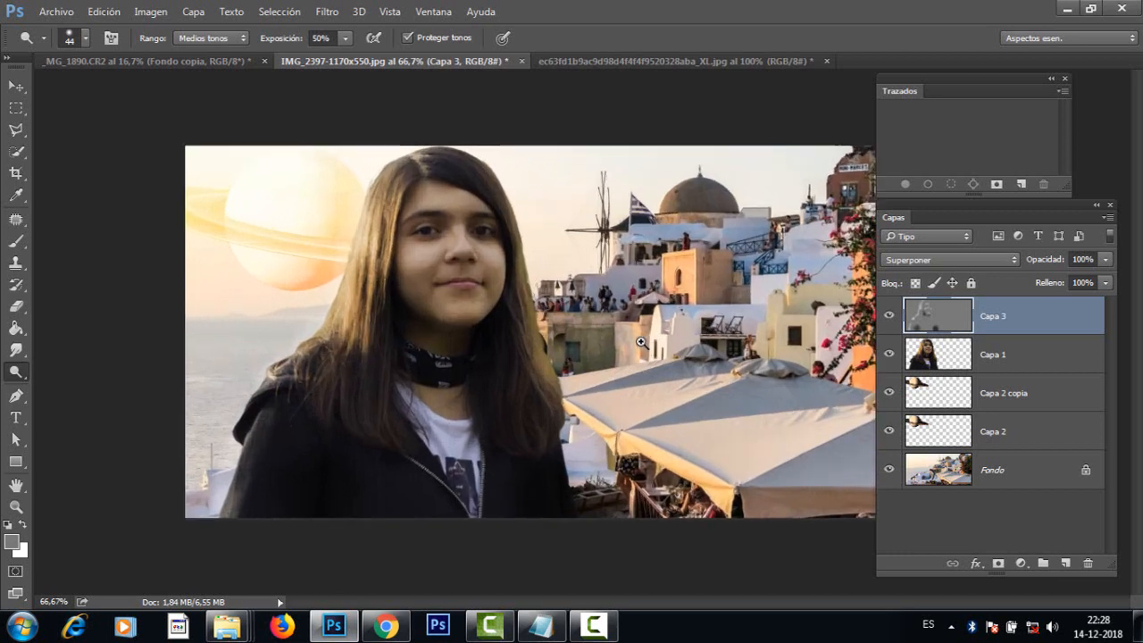
Step: Add a new layer above Capa 3 and choose the Color frontal/transparente preset for the Gradient tool (Degradado)
left_click(636, 348, "alt")
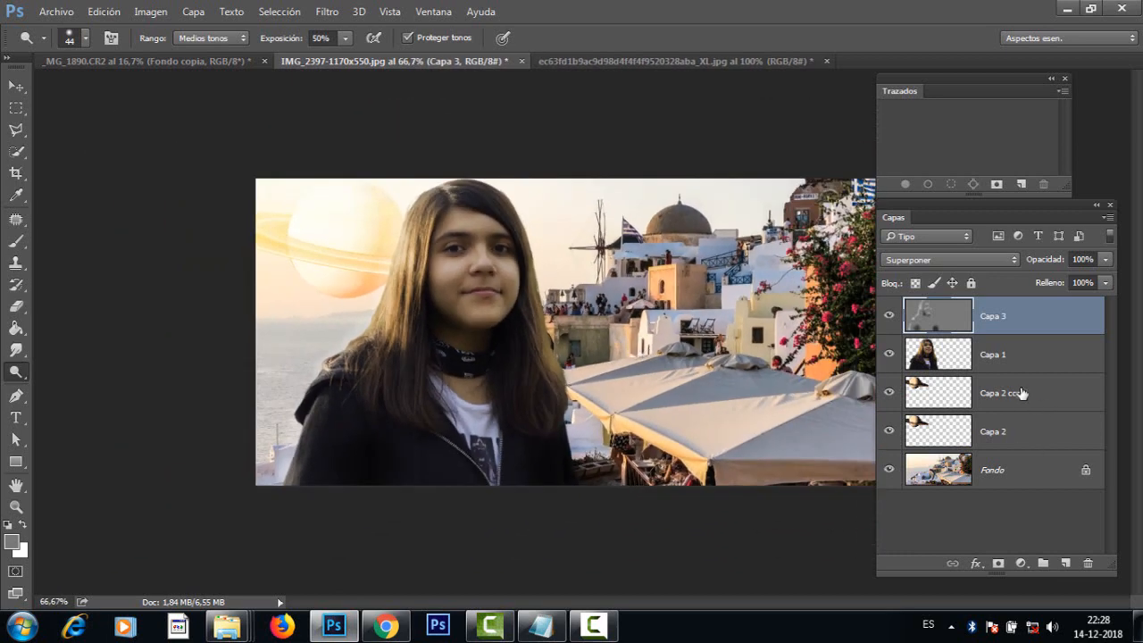
left_click(1066, 564)
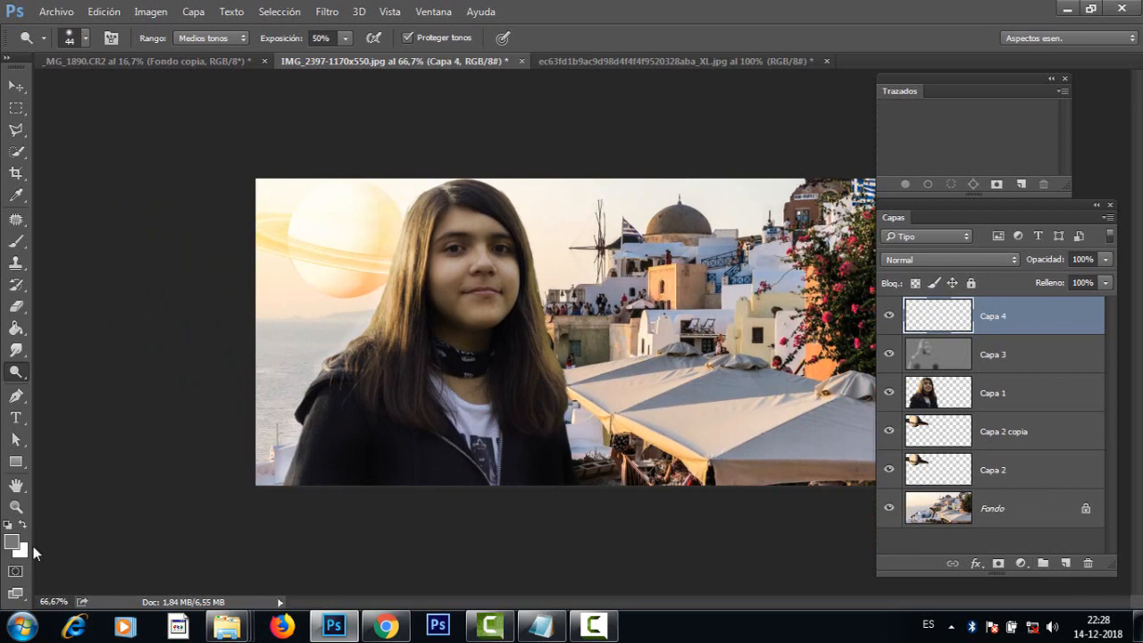
left_click(15, 332)
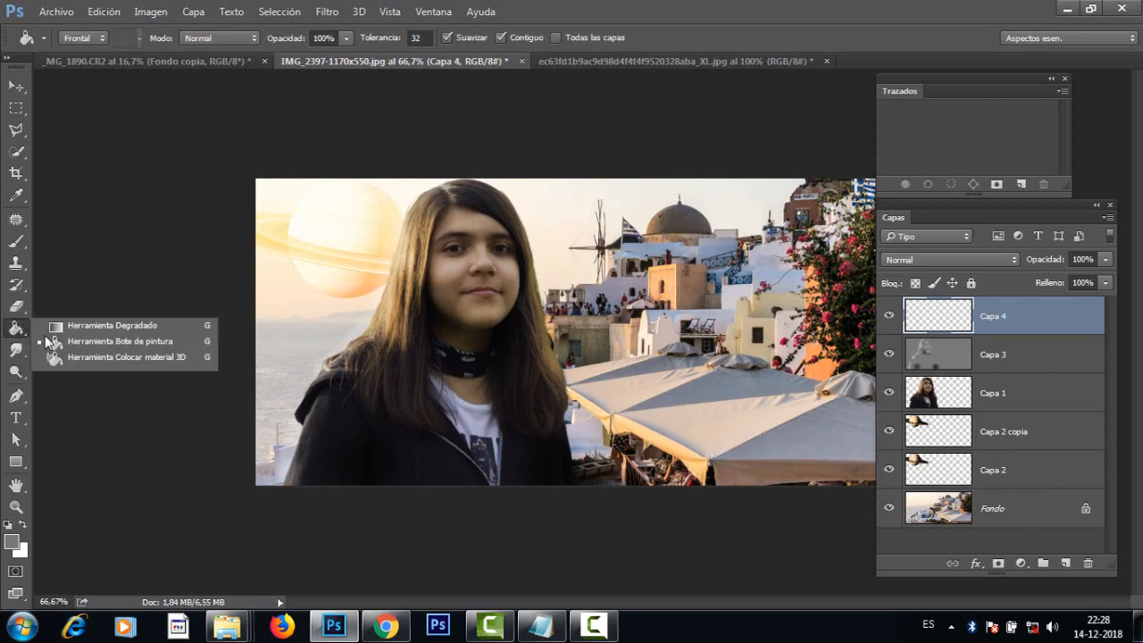
left_click(145, 326)
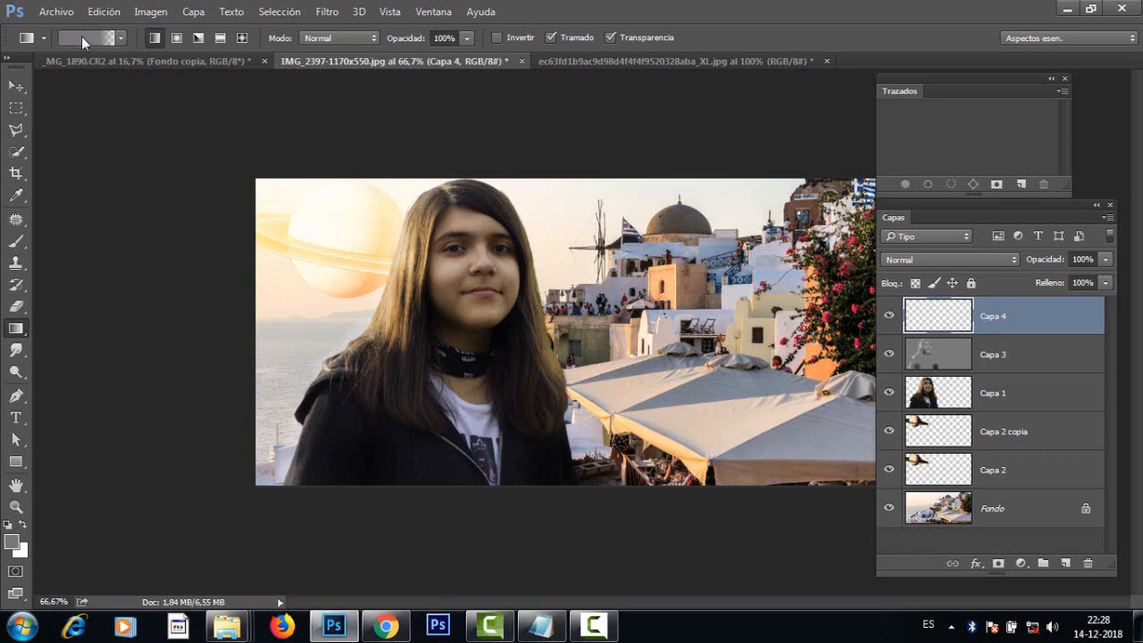
left_click(81, 37)
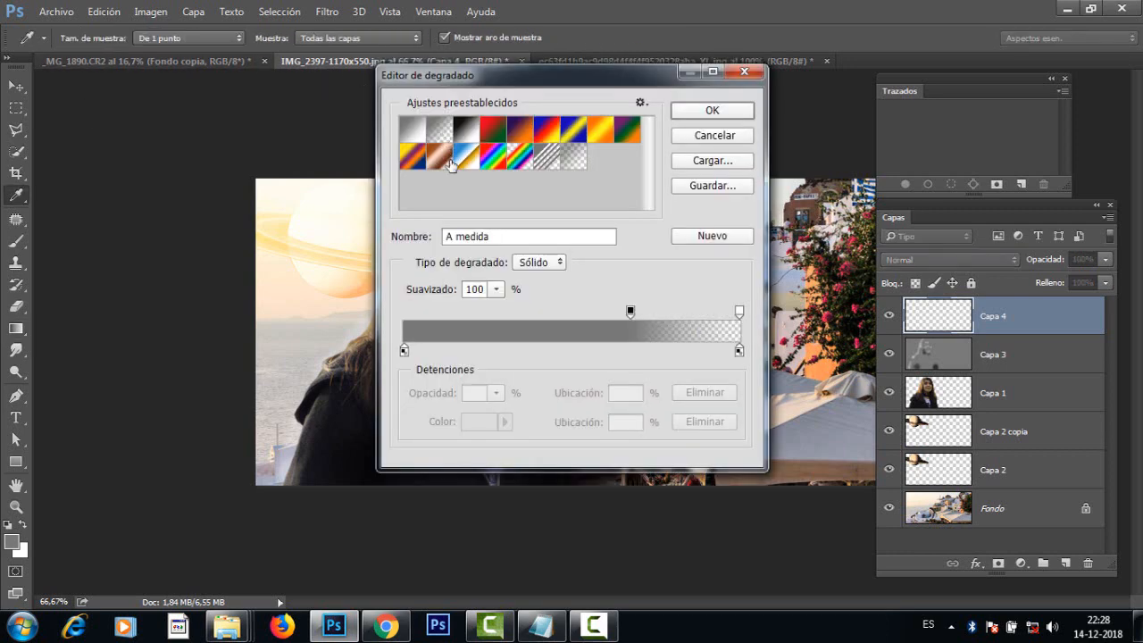
left_click(441, 131)
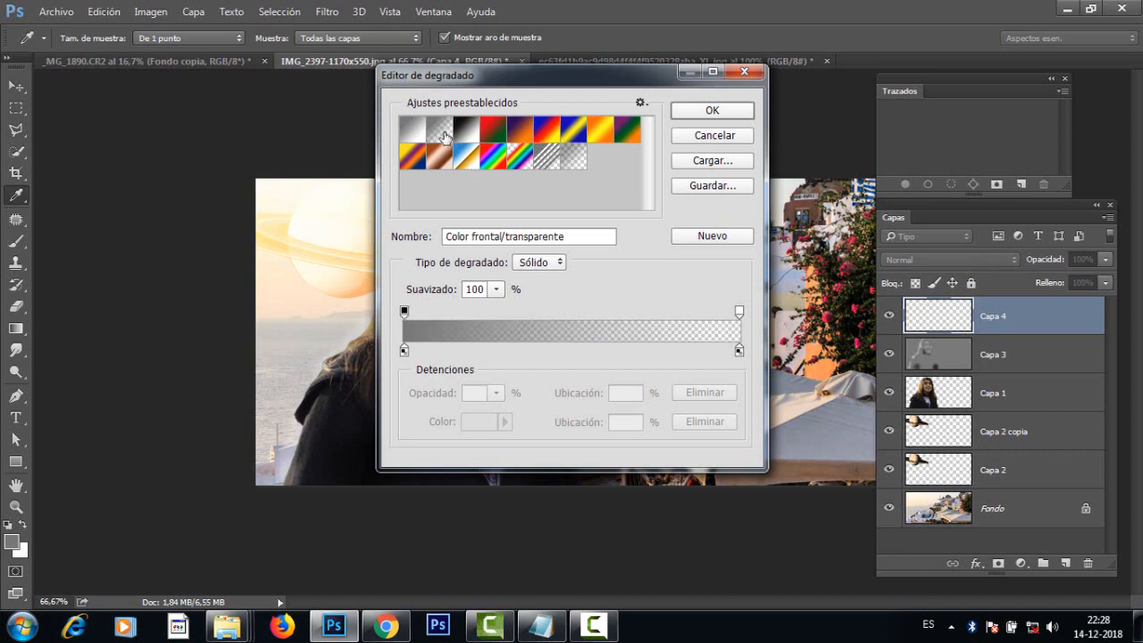
Step: Set the gradient's starting colour stop to violet 935eff, keeping the fade to transparent, and accept the gradient
left_click(404, 350)
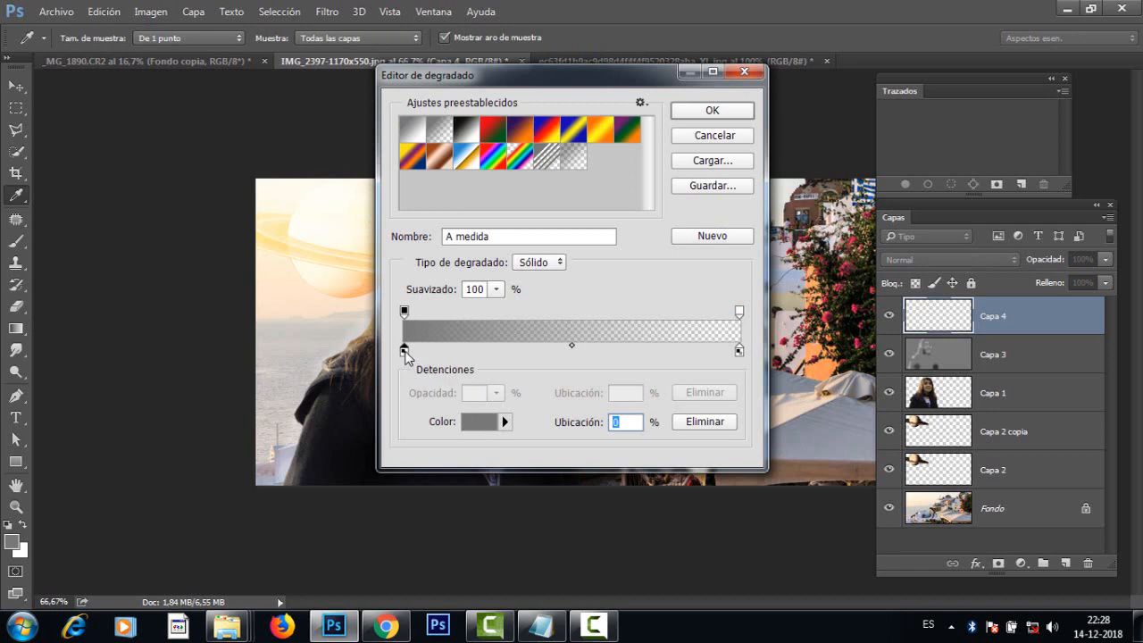
left_click(480, 422)
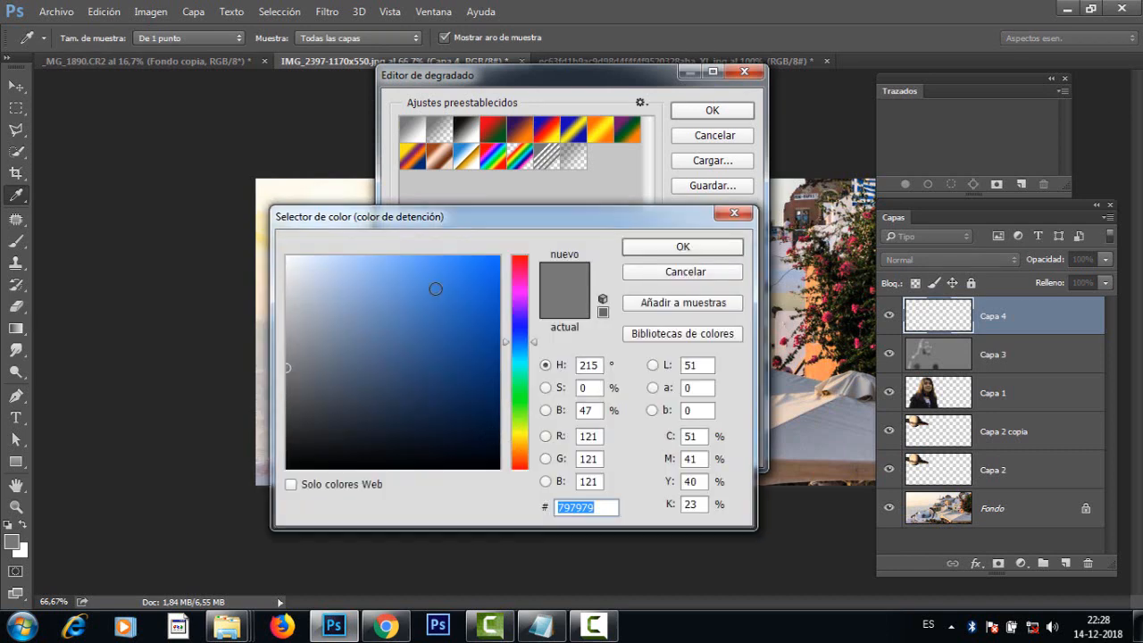
mouse_move(435, 288)
left_mouse_down()
mouse_move(398, 245)
mouse_move(398, 260)
mouse_move(437, 262)
mouse_move(420, 253)
left_mouse_up()
left_click(696, 248)
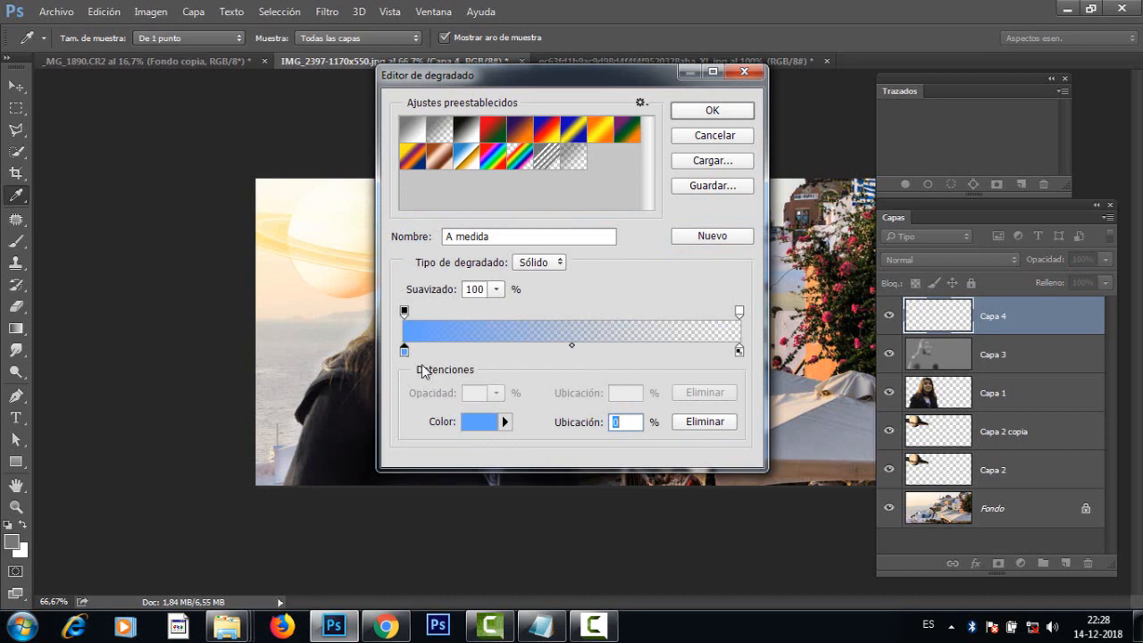
left_click(483, 422)
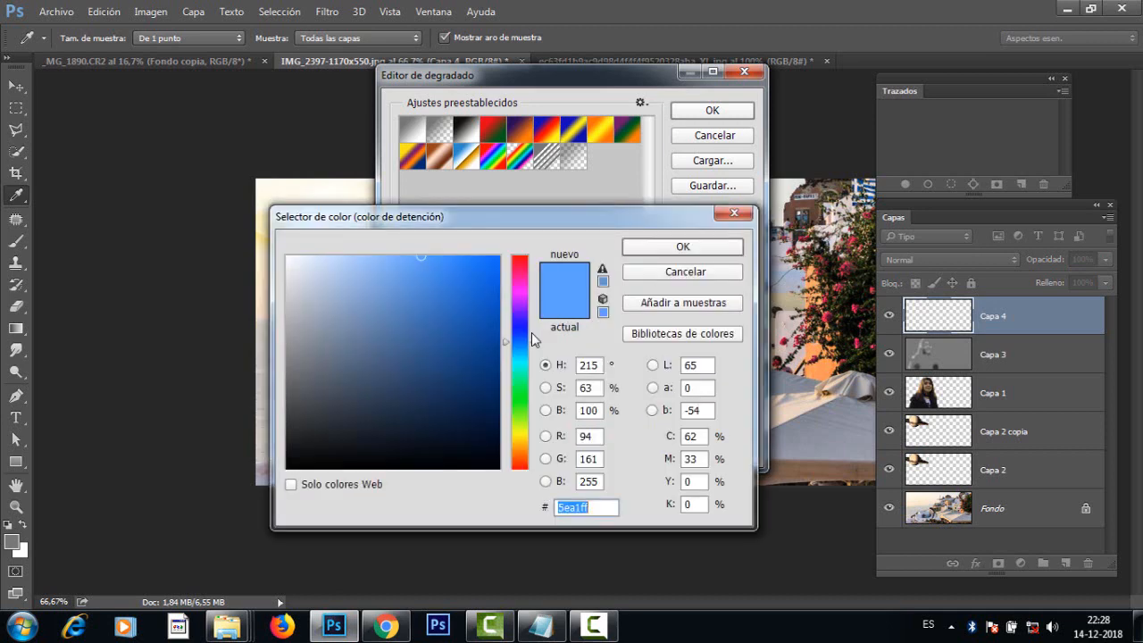
left_click_drag(533, 338, 534, 322)
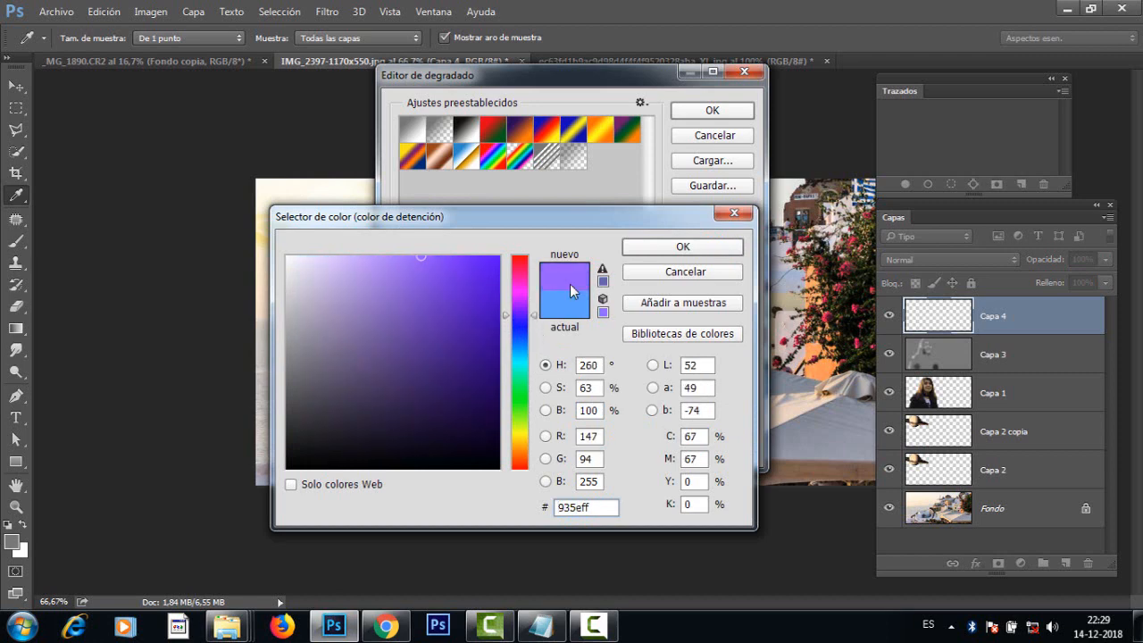
left_click(682, 248)
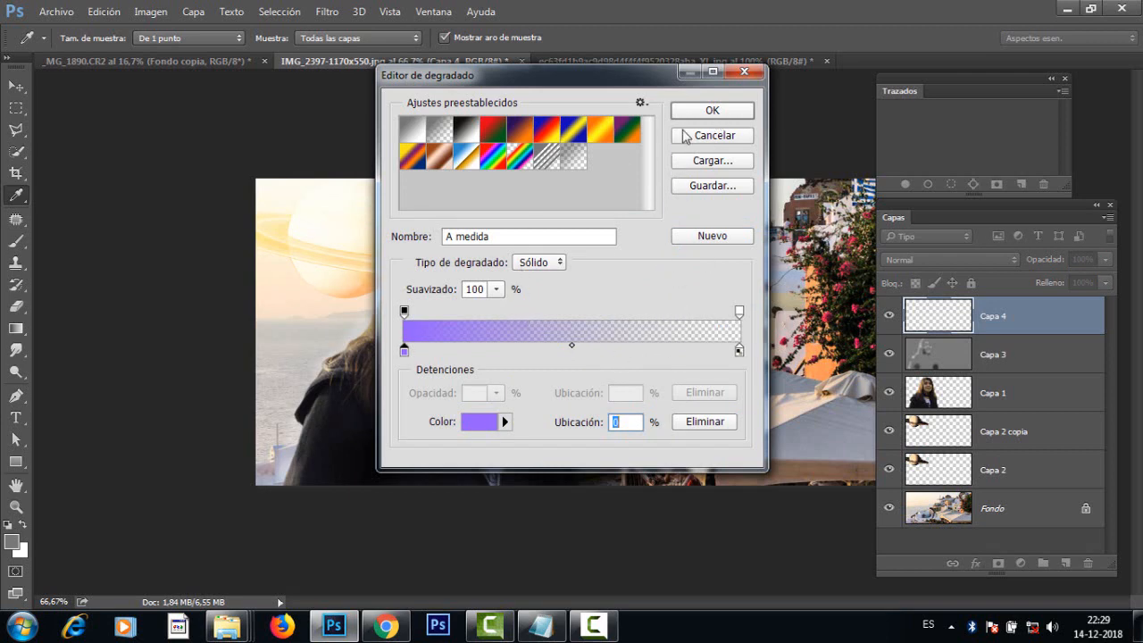
left_click(712, 113)
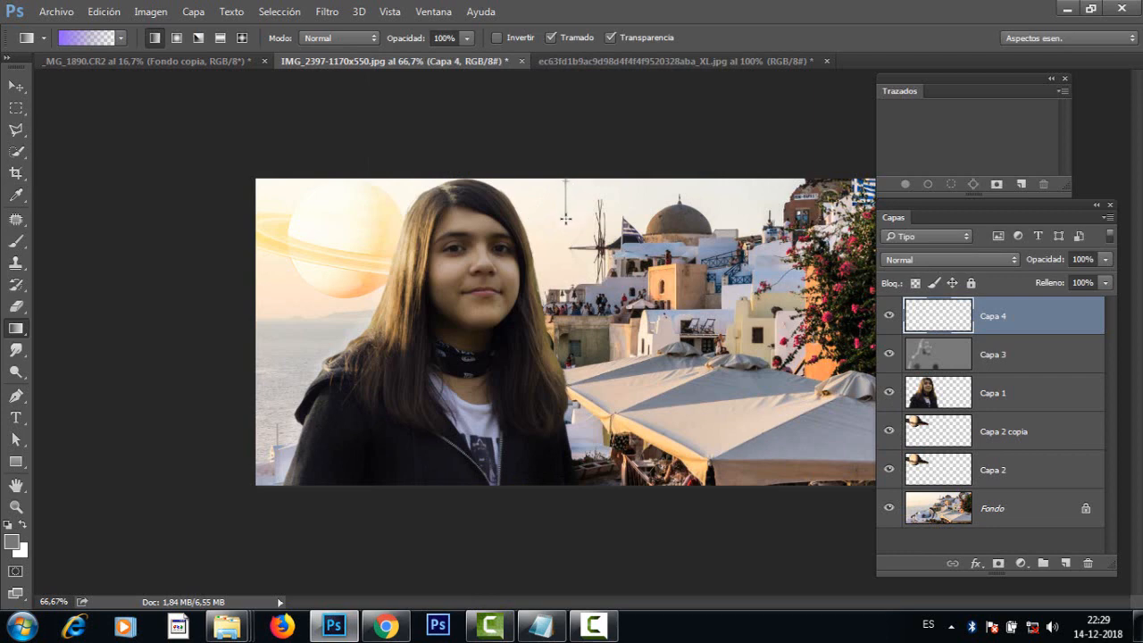
Step: Draw the violet gradient vertically on Capa 4 from the image's upper edge to about the windmill's base, undoing a shorter first attempt
left_click_drag(565, 239, 566, 242)
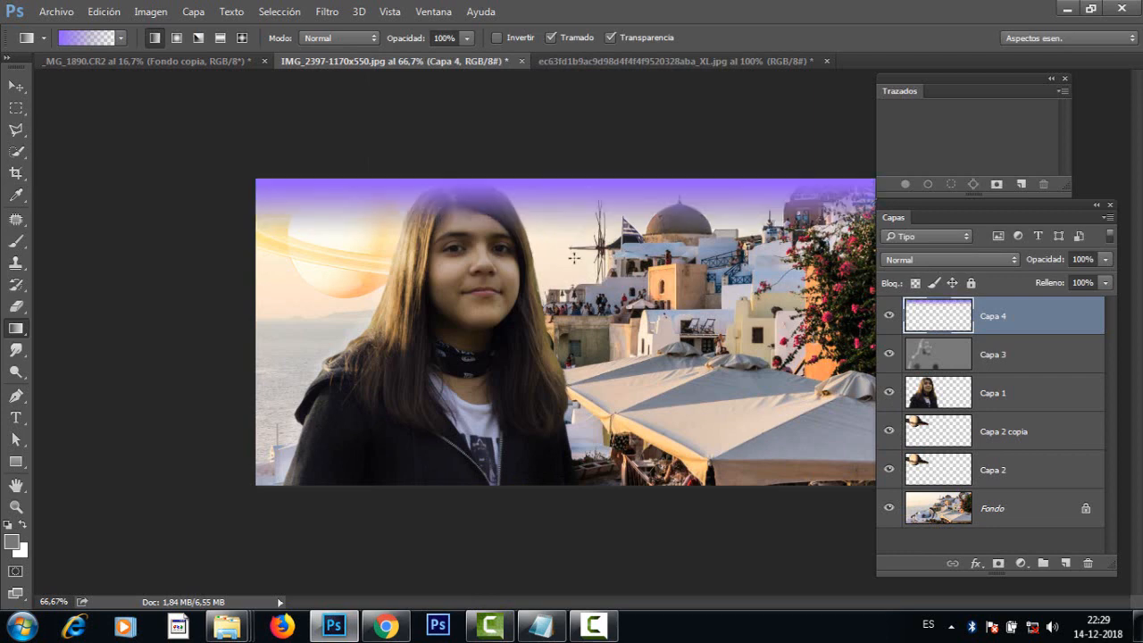
key("ctrl+z")
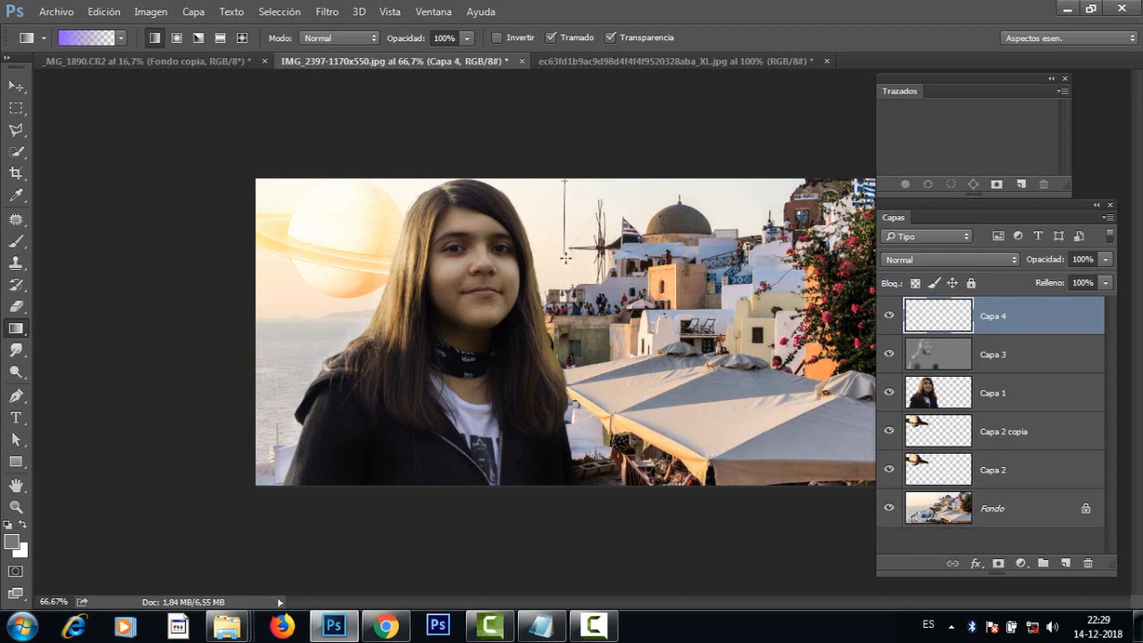
left_click_drag(566, 258, 566, 264)
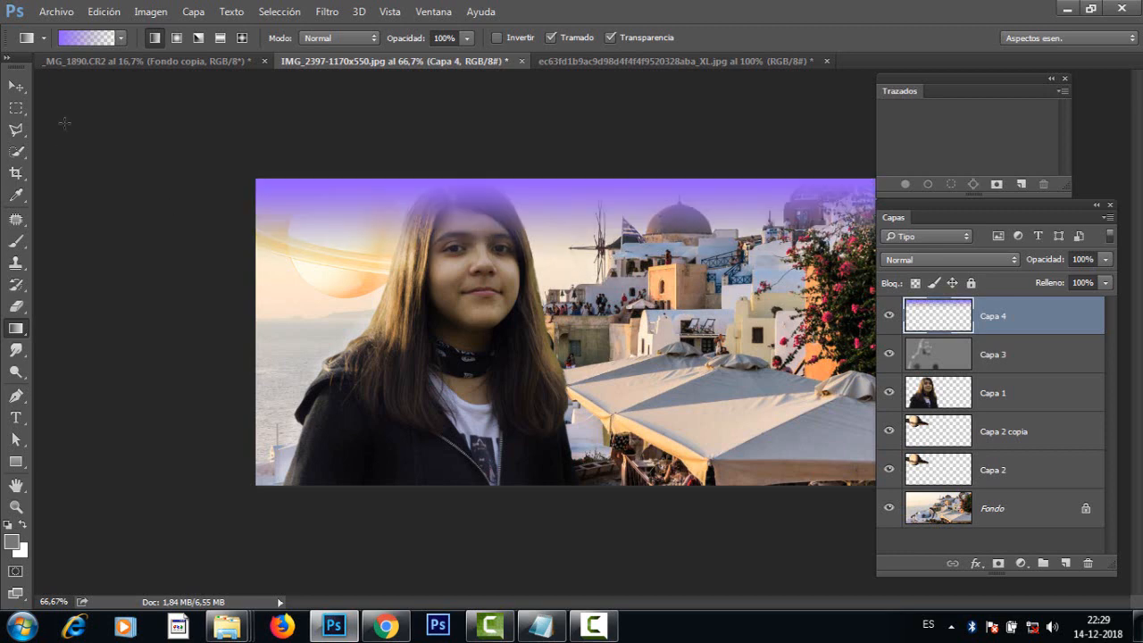
left_click(17, 107)
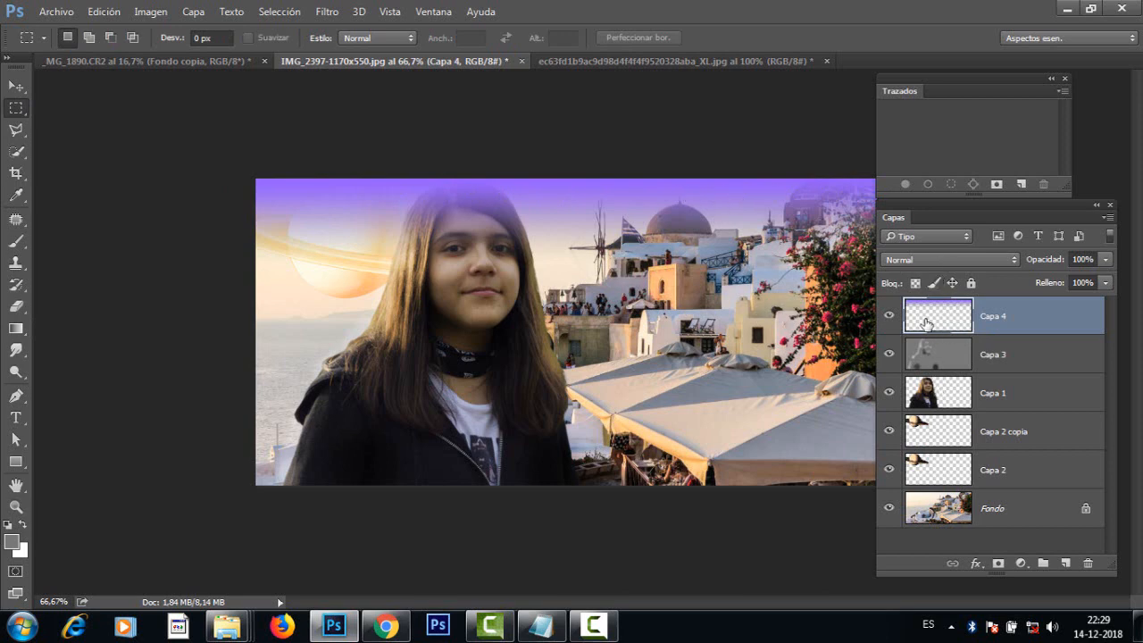
Step: Try the Superponer and Oscurecer blend modes on Capa 4, and set the layer to Multiplicar
left_click(925, 260)
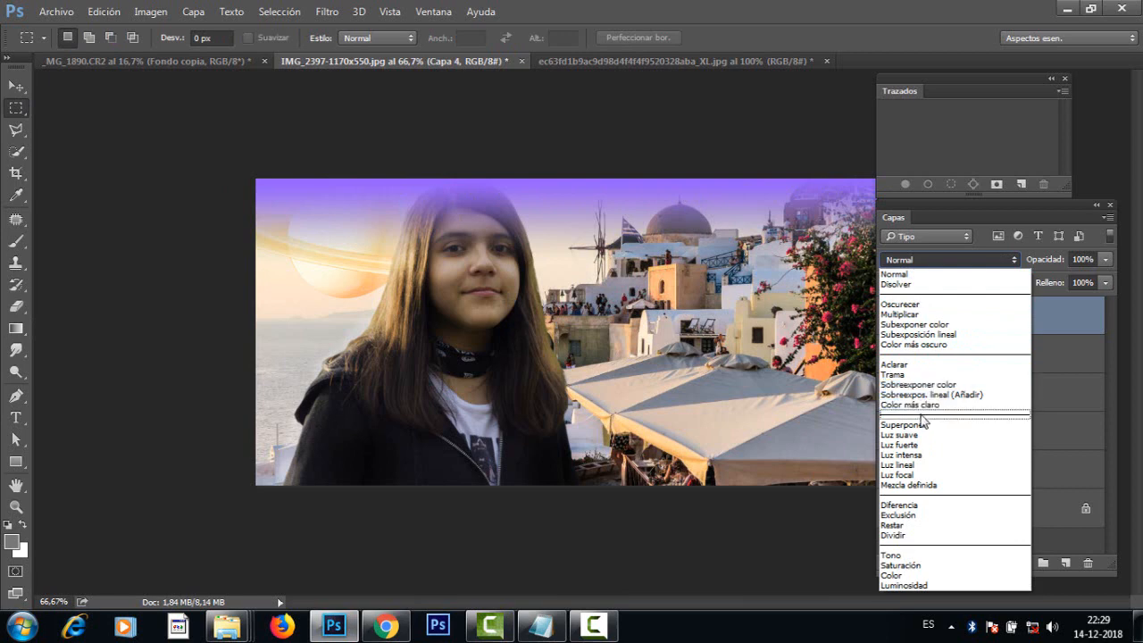
left_click(925, 427)
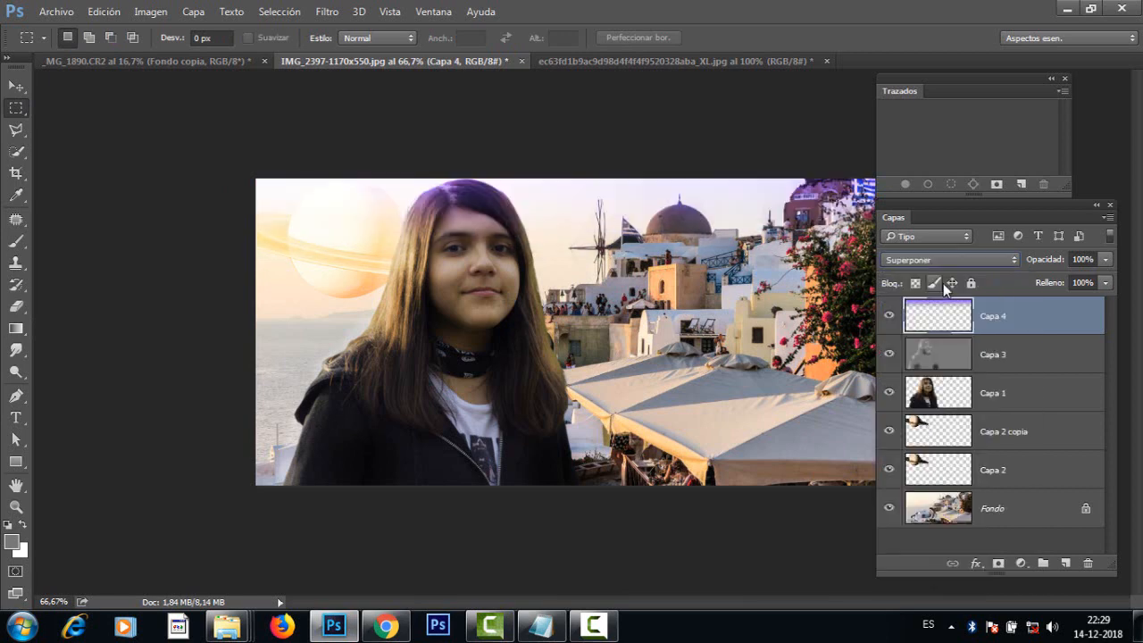
left_click(935, 261)
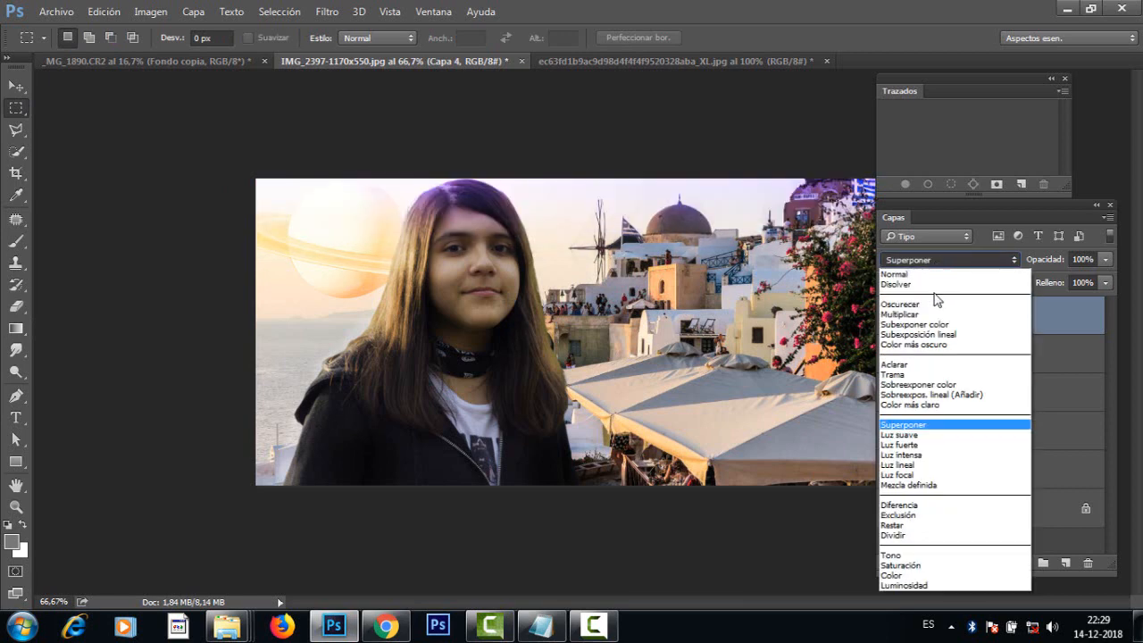
left_click(926, 304)
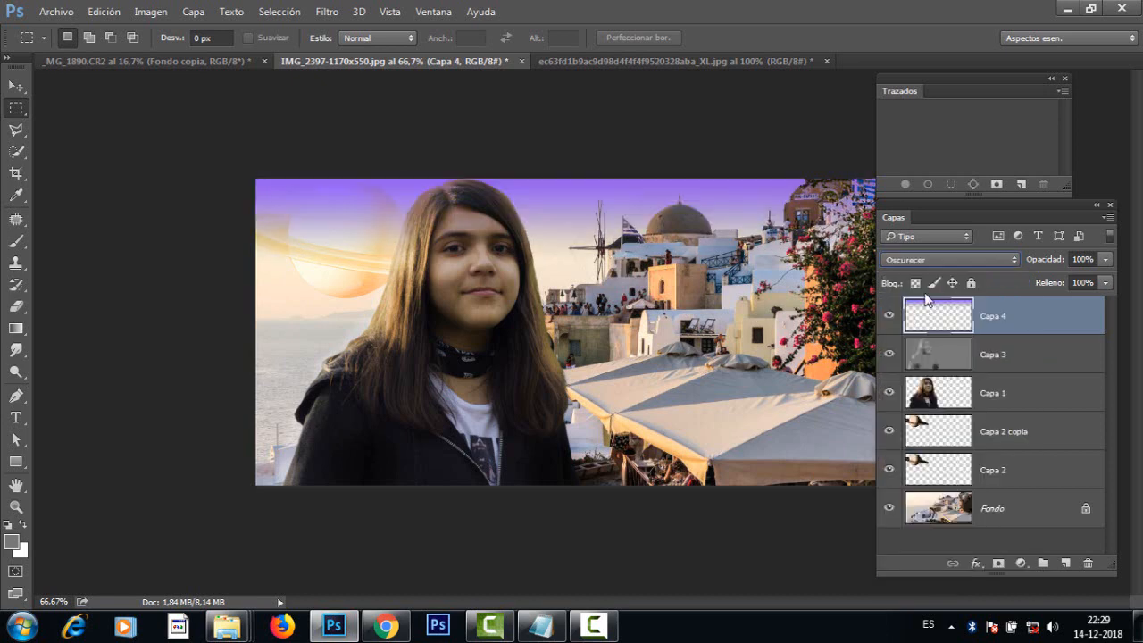
left_click(948, 259)
left_click(931, 316)
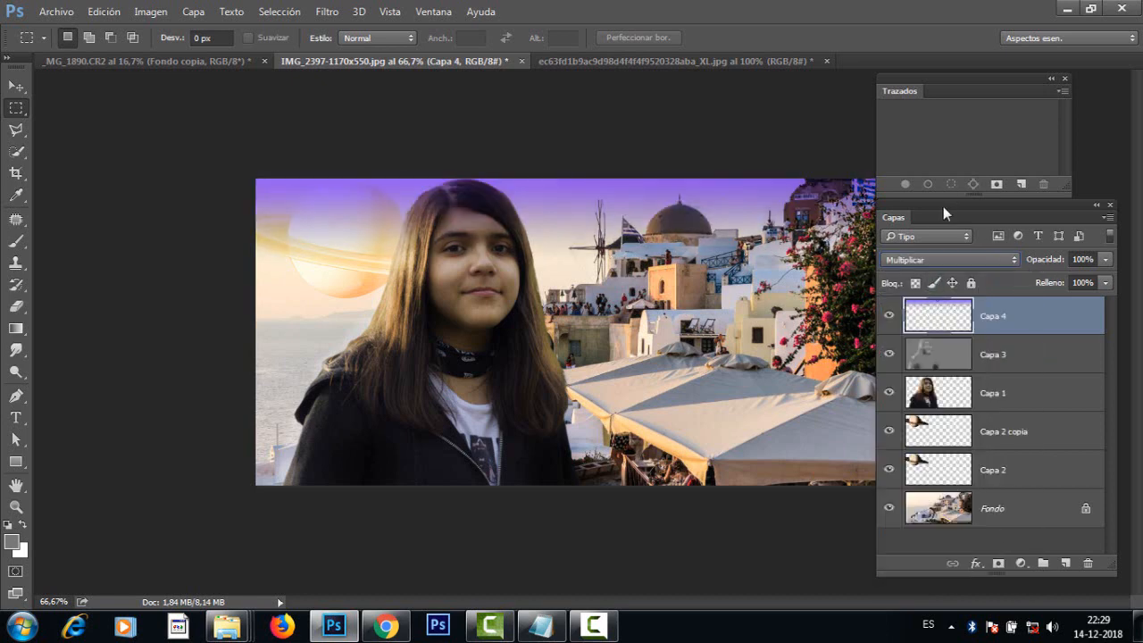
Step: Reduce the opacity of the violet gradient layer to 66%
left_click_drag(940, 205, 933, 231)
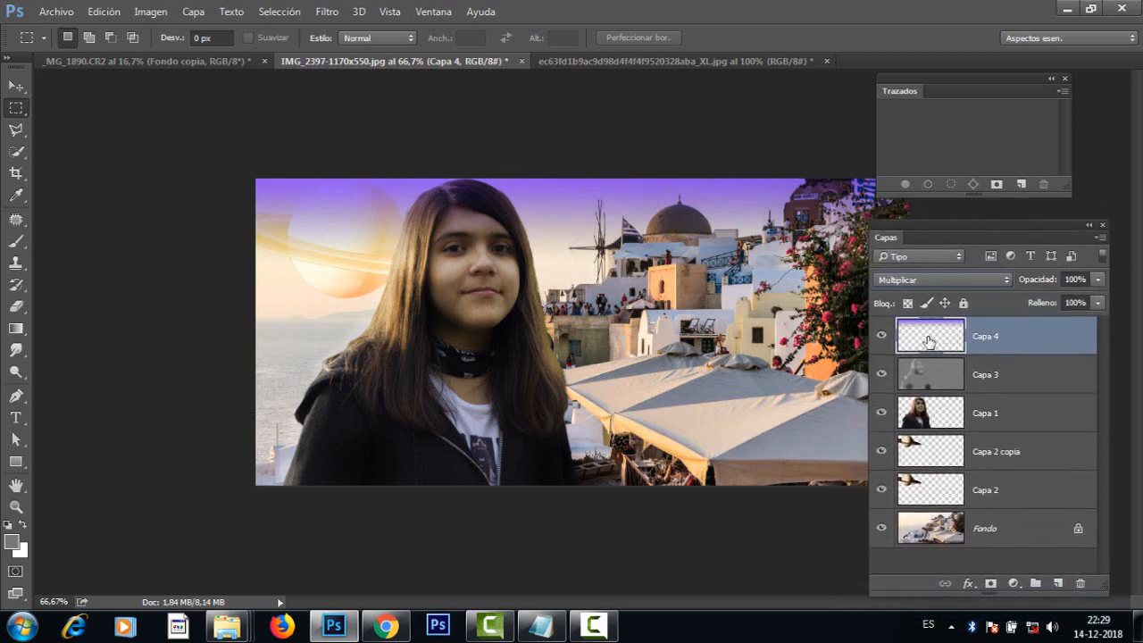
left_click(1099, 279)
left_click_drag(1088, 299, 1063, 298)
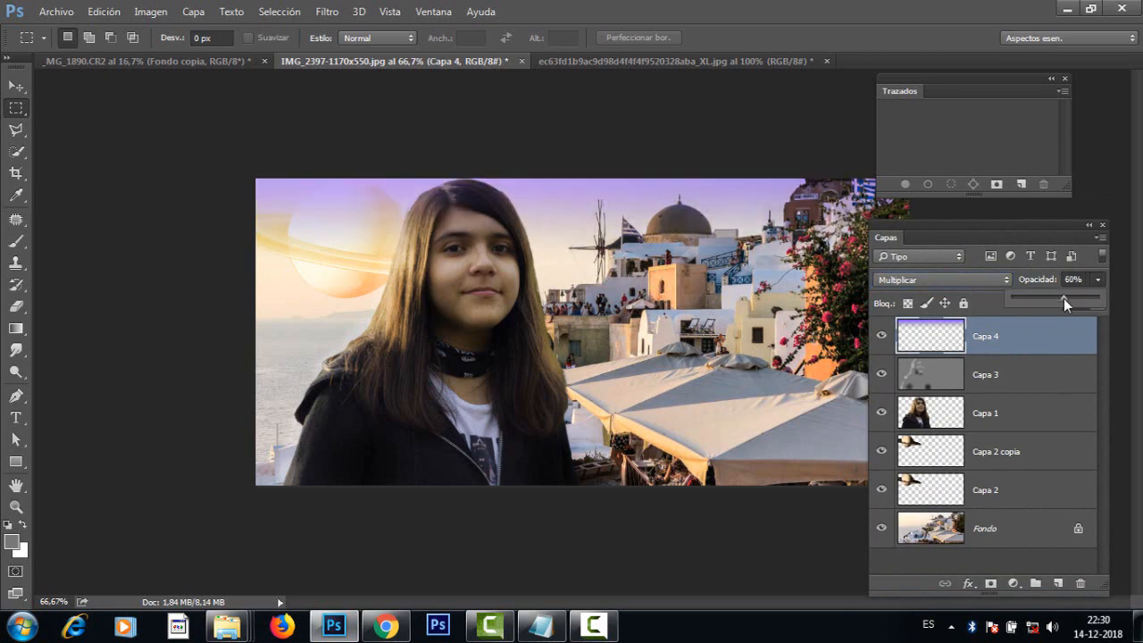
Step: Toggle the visibility of Capa 4 repeatedly to compare the montage with and without the violet sky tint, leaving the layer visible
left_click(883, 337)
left_click(881, 337)
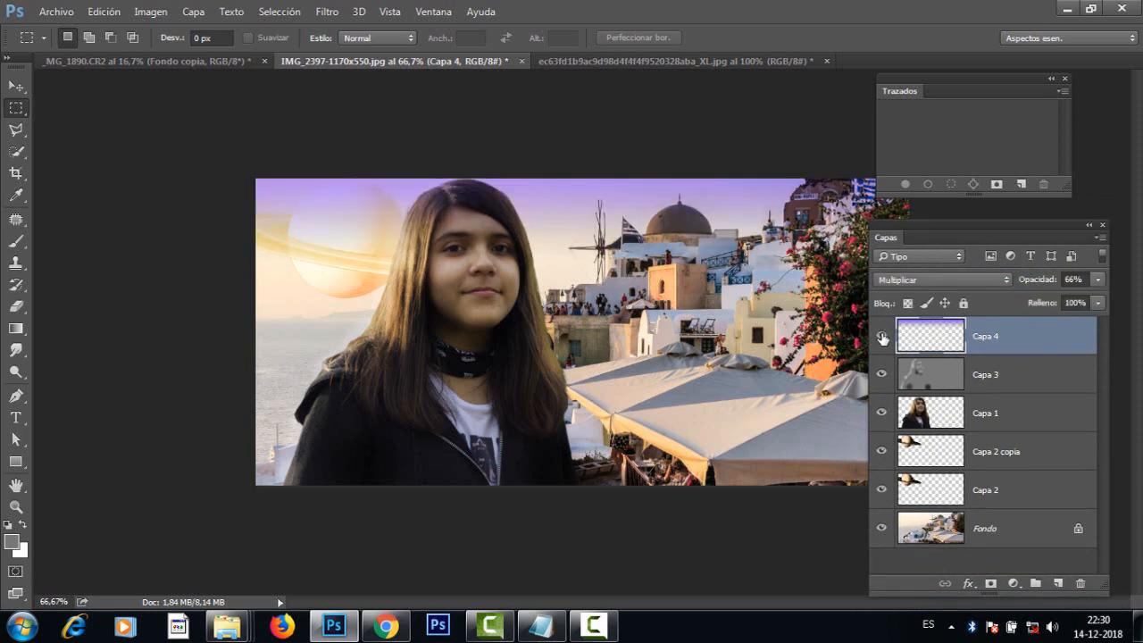
left_click(882, 337)
left_click(883, 337)
left_click(882, 337)
left_click(882, 336)
Step: Move the Trazados and Capas panels away from the image and add a layer mask to Capa 4
left_click_drag(939, 89, 1002, 91)
mouse_move(916, 218)
left_mouse_down()
mouse_move(992, 223)
mouse_move(924, 215)
left_mouse_up()
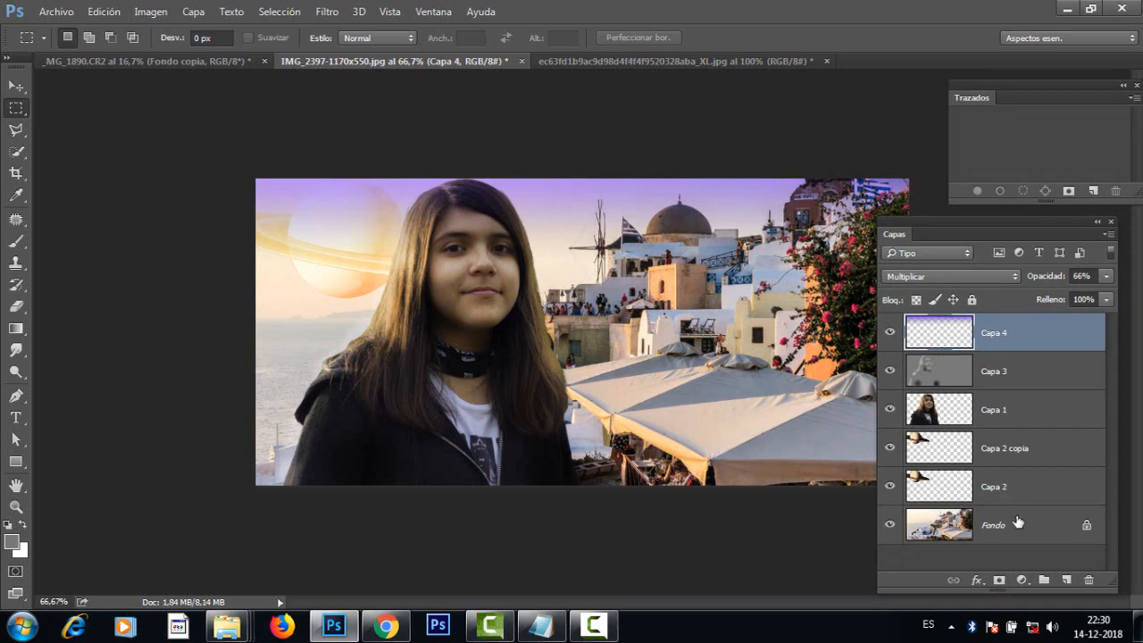
left_click(999, 580)
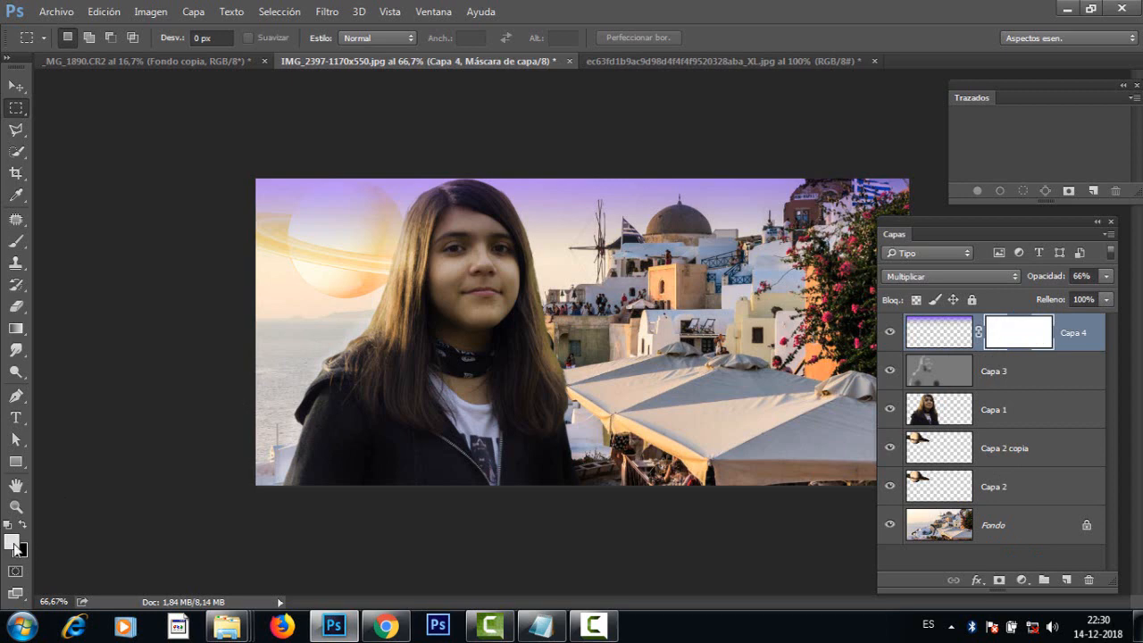
Step: Paint black on Capa 4's mask over the girl's hair, the dome, the buildings and the flowers, using a 74 px brush at 45% flow
key("x")
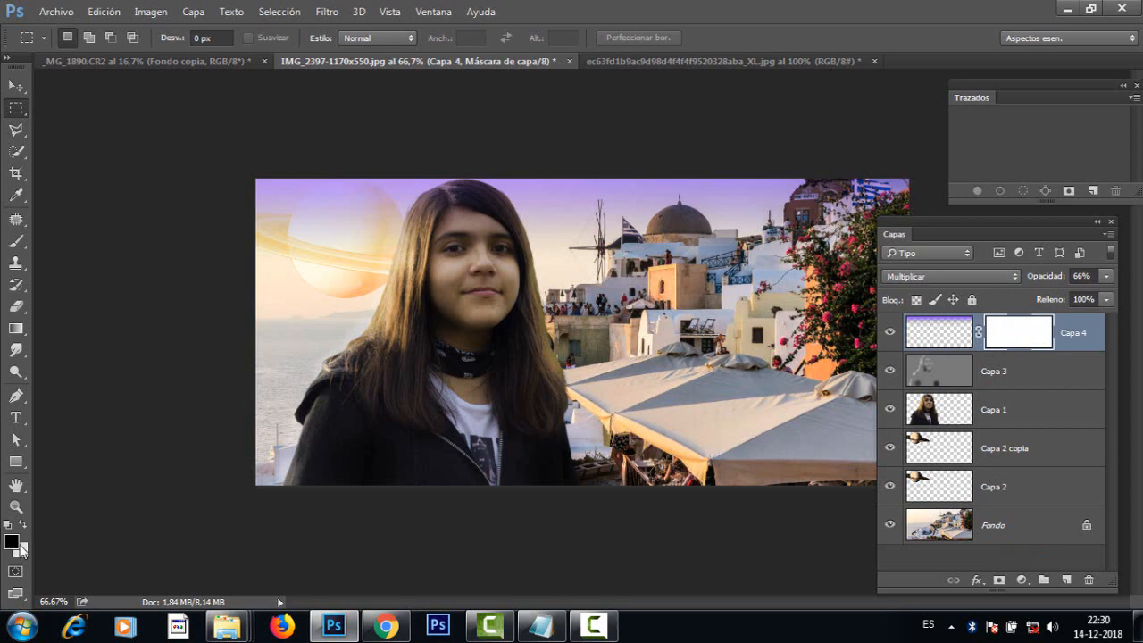
left_click(16, 241)
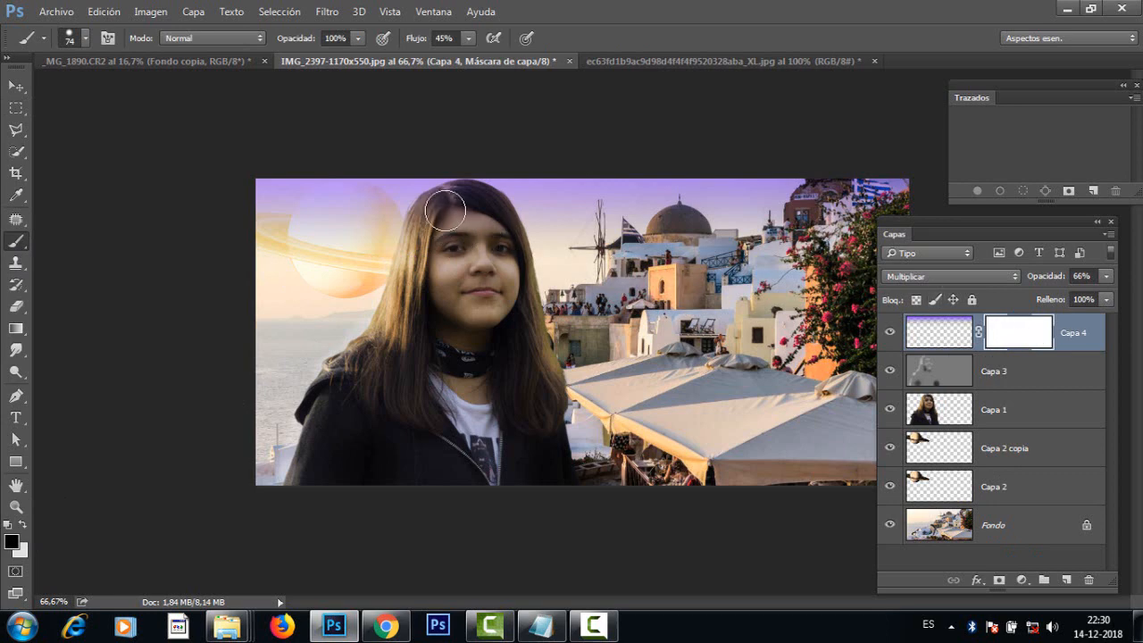
mouse_move(429, 226)
left_mouse_down()
mouse_move(477, 202)
mouse_move(498, 227)
mouse_move(462, 207)
mouse_move(431, 228)
mouse_move(479, 207)
mouse_move(496, 222)
mouse_move(473, 212)
mouse_move(440, 217)
mouse_move(430, 232)
mouse_move(443, 213)
mouse_move(478, 216)
mouse_move(442, 209)
left_mouse_up()
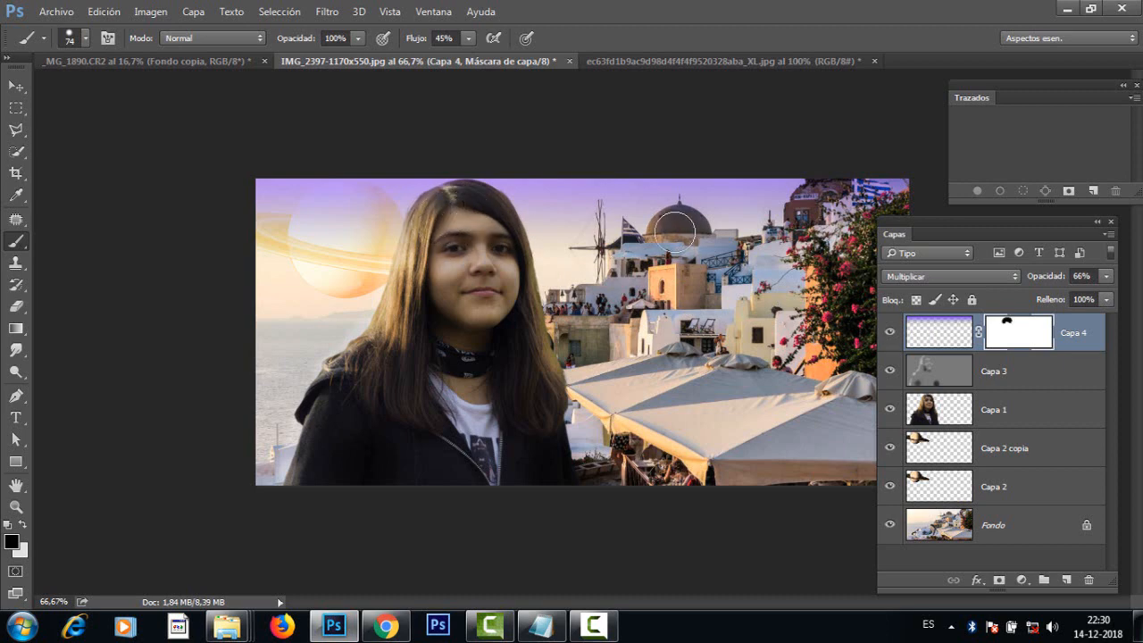
mouse_move(686, 233)
left_mouse_down()
mouse_move(671, 234)
mouse_move(683, 231)
left_mouse_up()
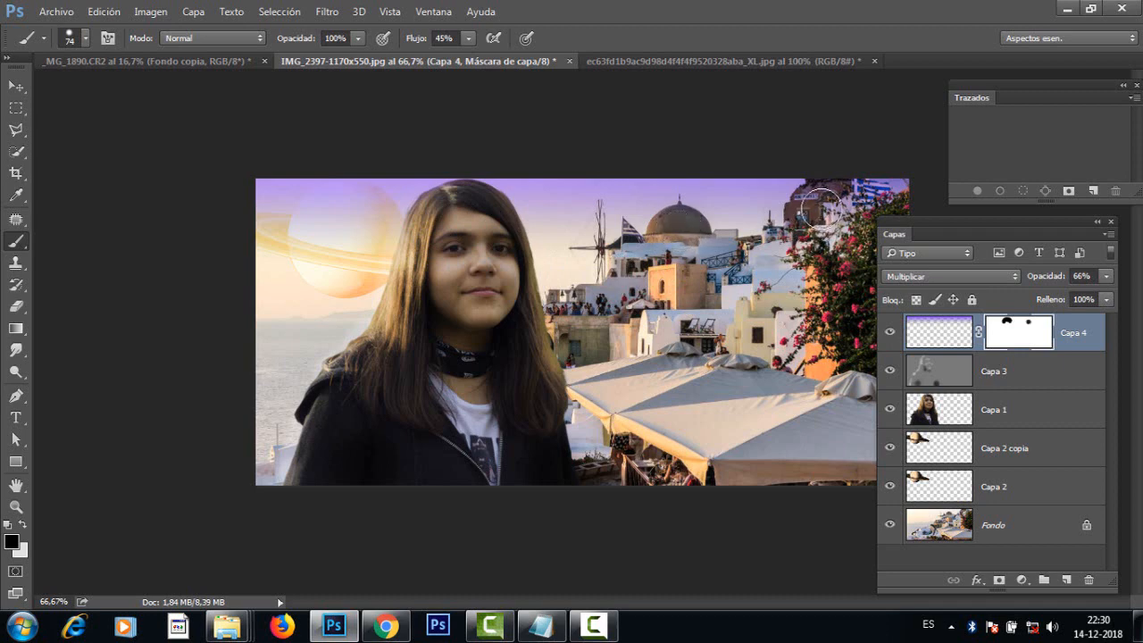
mouse_move(829, 207)
left_mouse_down()
mouse_move(809, 228)
mouse_move(817, 201)
mouse_move(803, 227)
mouse_move(824, 201)
mouse_move(891, 214)
left_mouse_up()
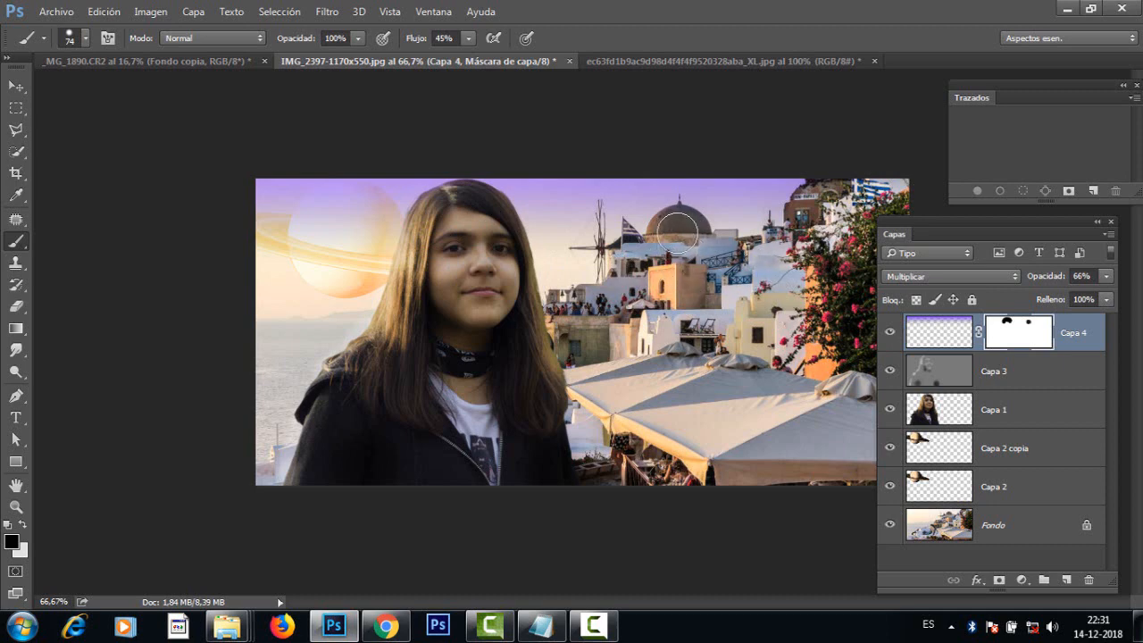
mouse_move(685, 241)
left_mouse_down()
mouse_move(664, 265)
mouse_move(665, 308)
mouse_move(567, 331)
mouse_move(587, 331)
mouse_move(428, 238)
left_mouse_up()
Step: Add a Curves adjustment layer above Capa 4 and move its properties panel clear of the image
scroll(576, 356, "down", 1)
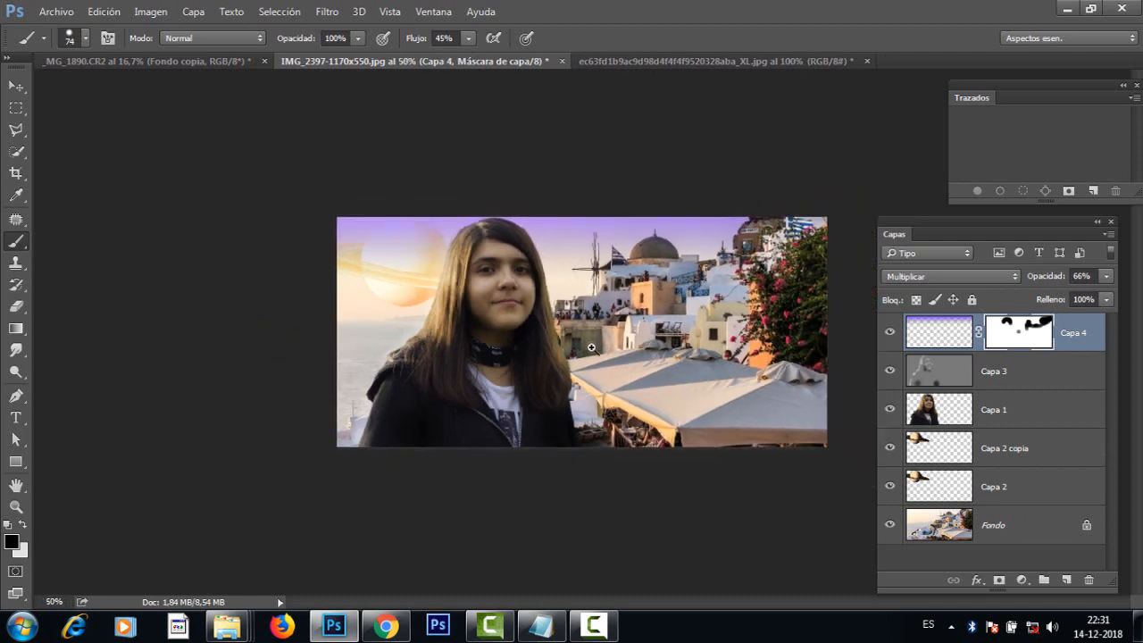
scroll(576, 356, "up", 1)
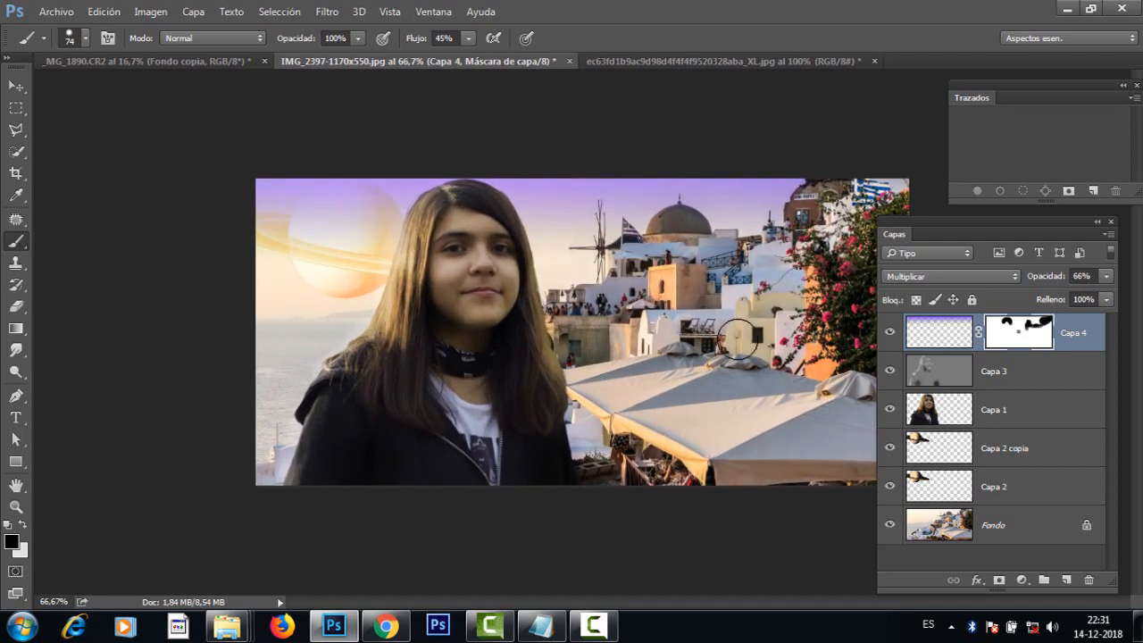
left_click(1023, 581)
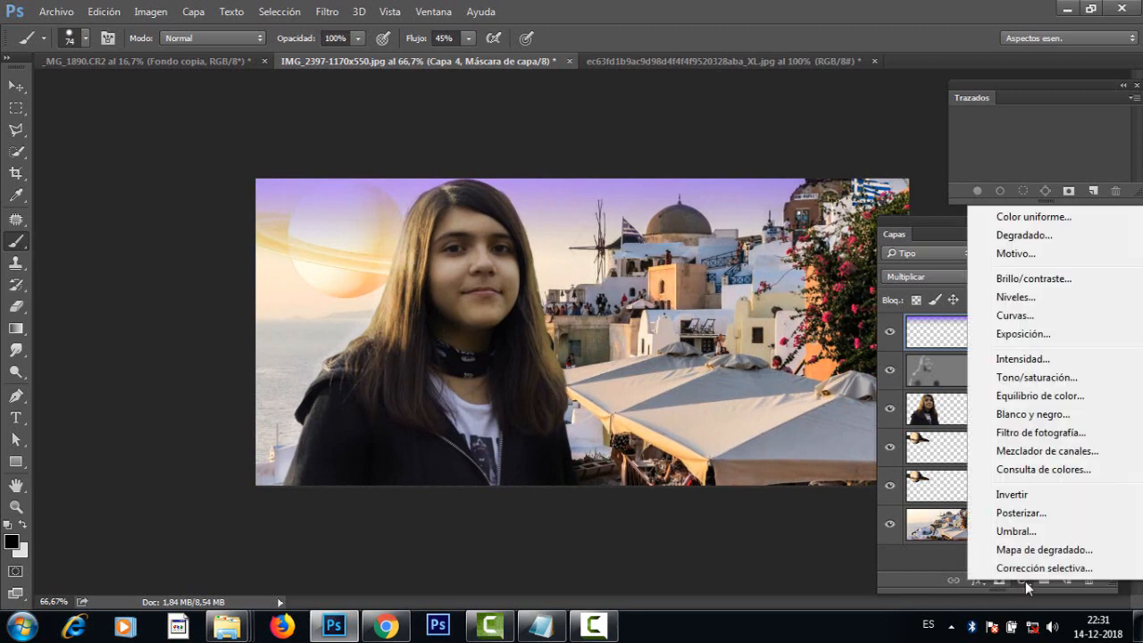
left_click(1007, 318)
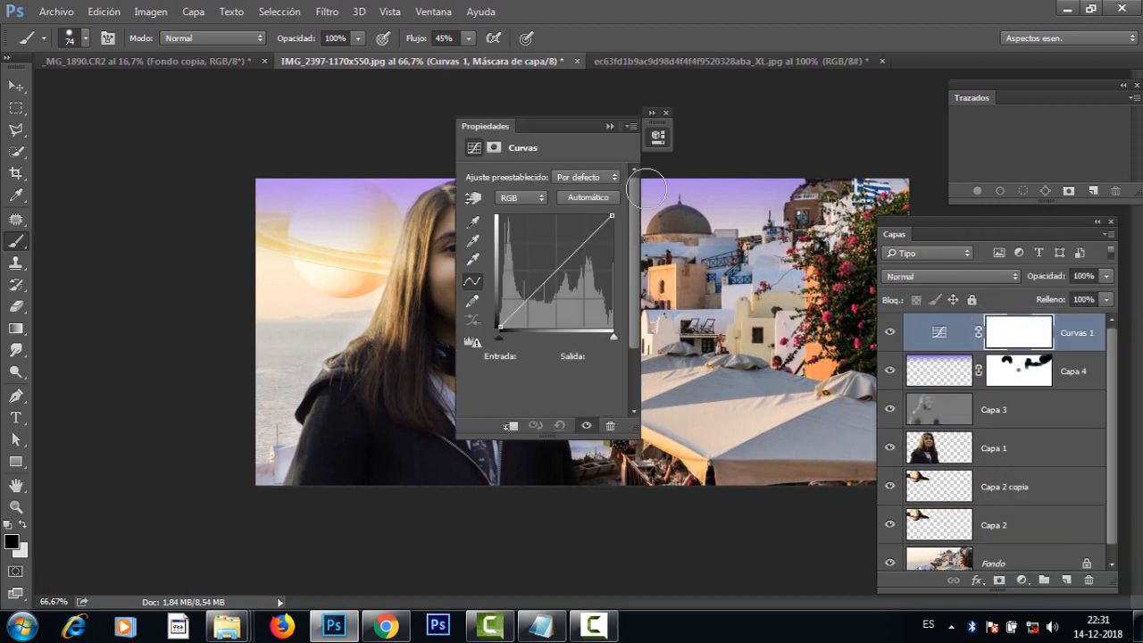
left_click_drag(503, 126, 111, 116)
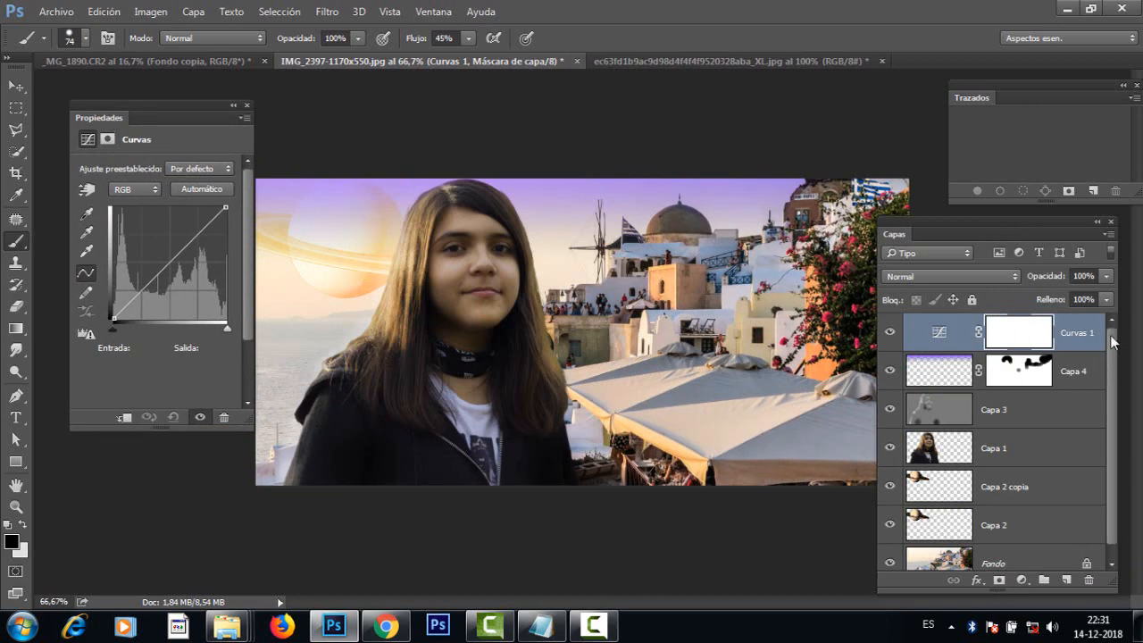
left_click_drag(1114, 390, 1119, 522)
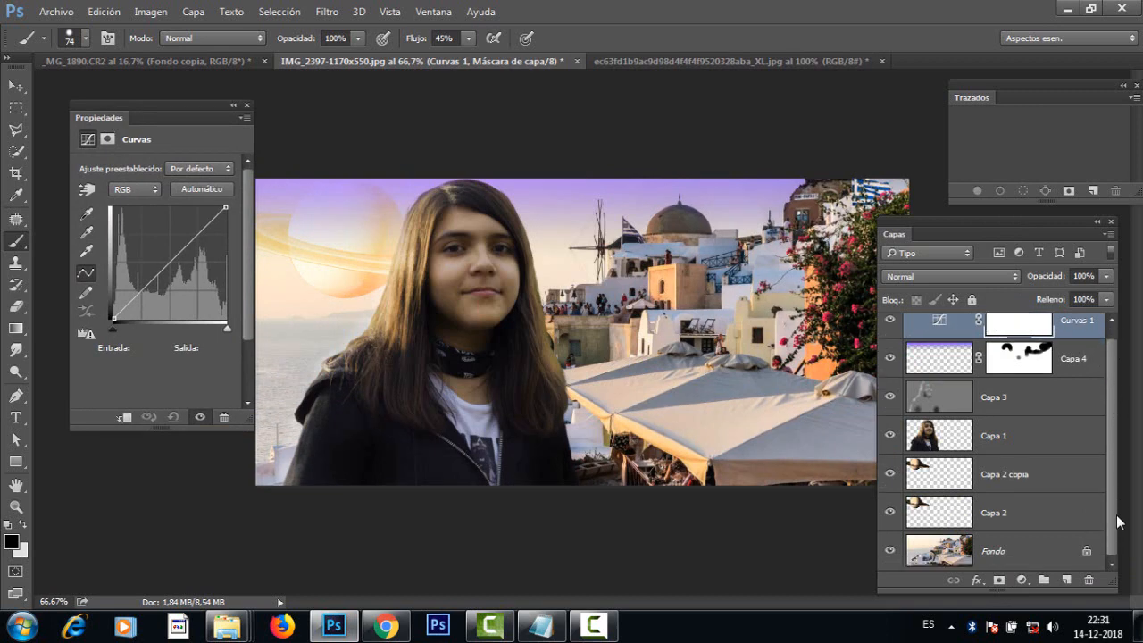
scroll(1116, 500, "up", 1)
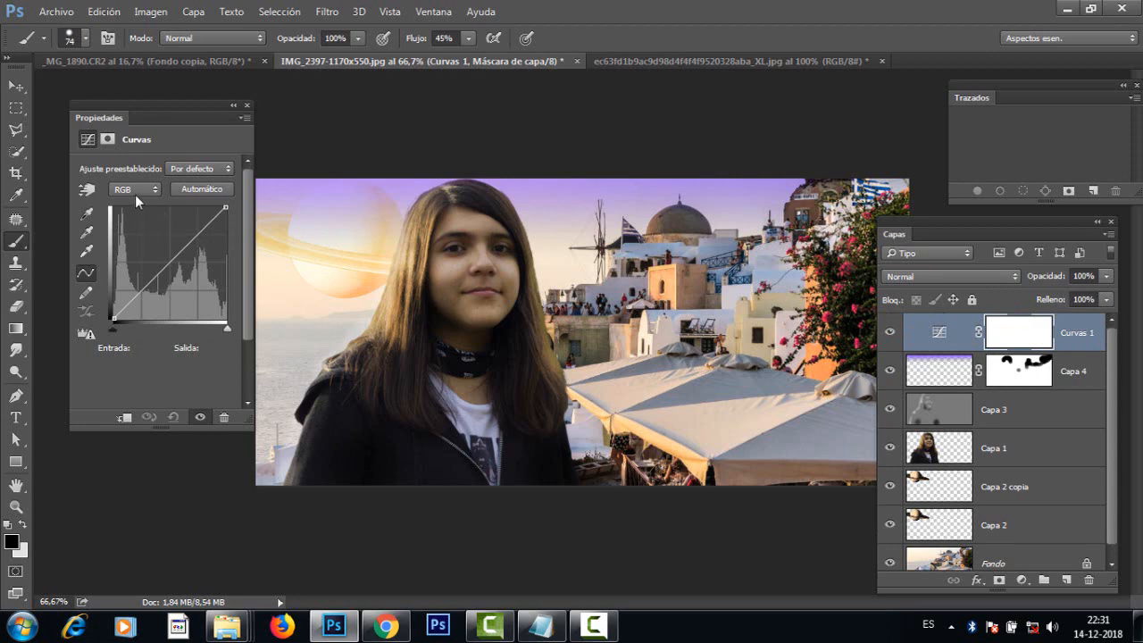
Step: Shape the RGB curve into a slight S, with shadows at input 43, output 32 and highlights at input 190, output 194
left_click_drag(169, 259, 138, 304)
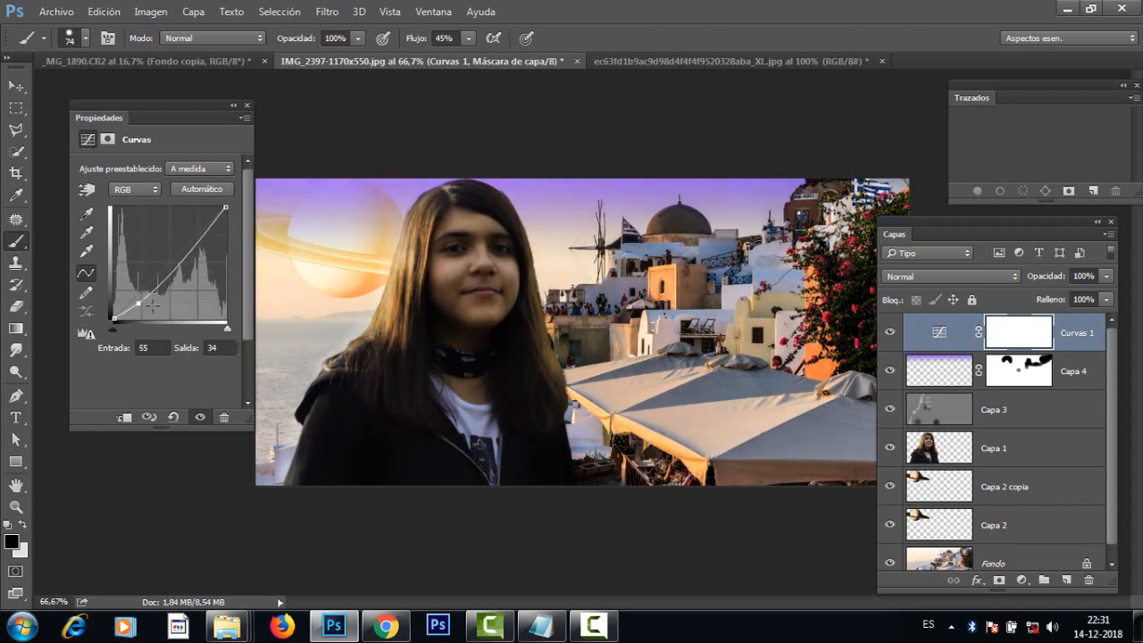
left_click_drag(191, 246, 195, 235)
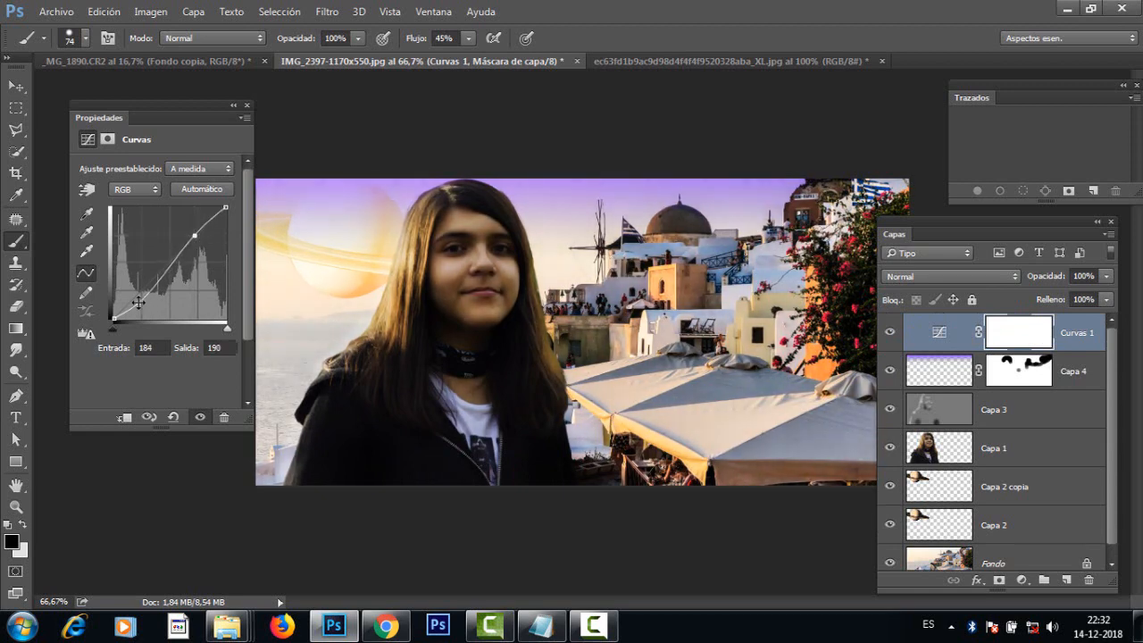
left_click_drag(138, 303, 133, 305)
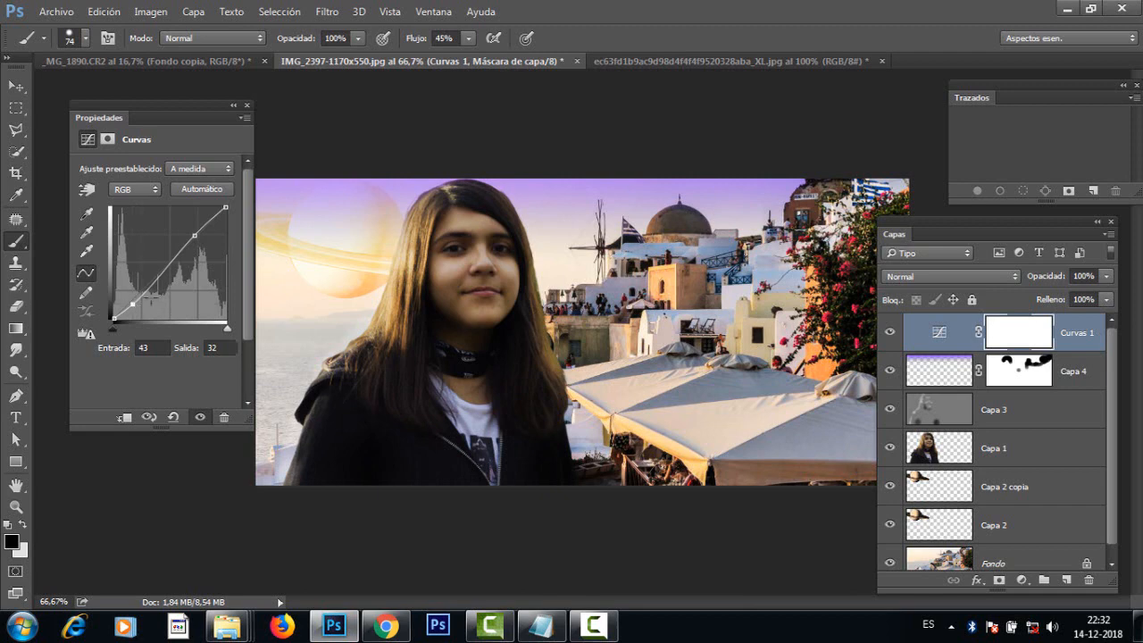
left_click_drag(193, 236, 195, 235)
left_click_drag(1111, 501, 1120, 412)
left_click_drag(196, 238, 197, 235)
Step: Lower the midpoint of the blue channel curve to input 127, output 111 to warm the image
left_click(130, 190)
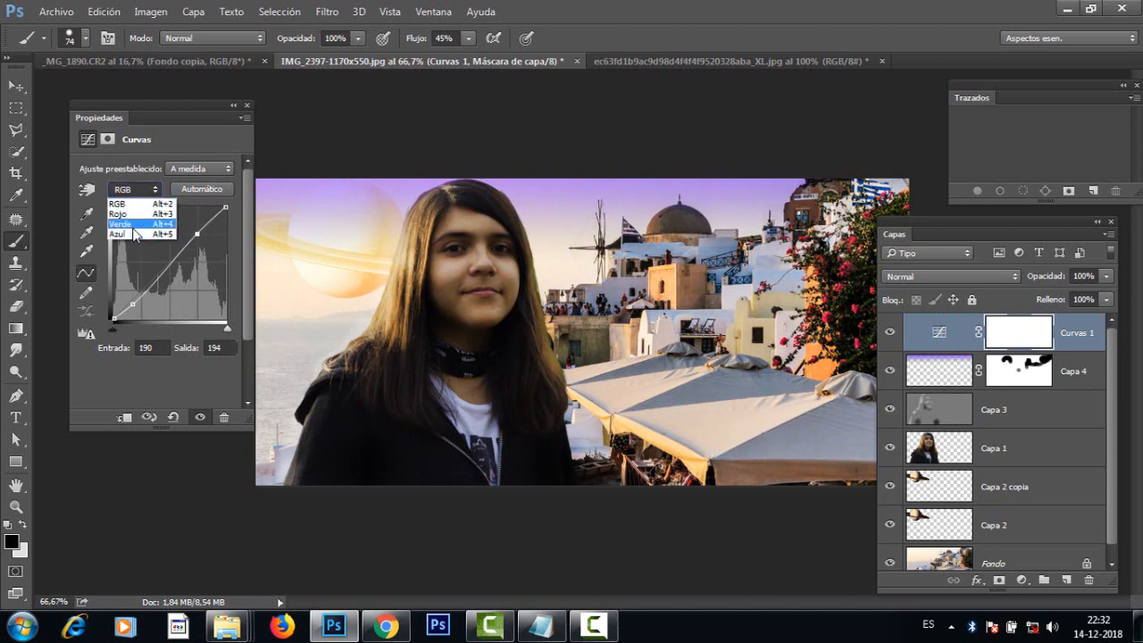
left_click(134, 235)
left_click(168, 261)
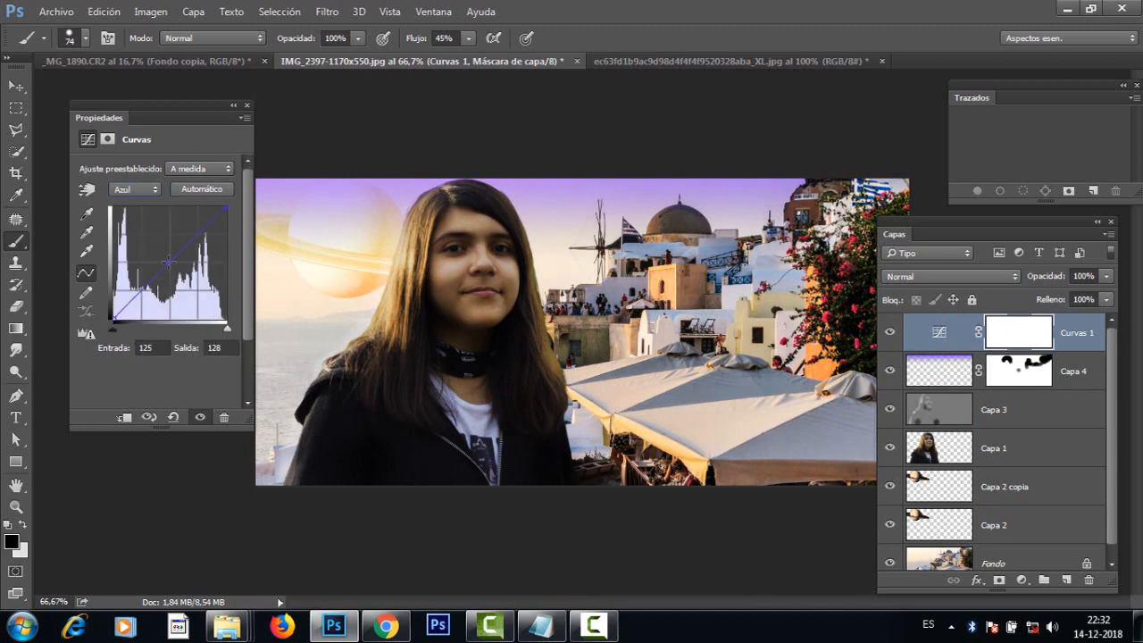
left_click_drag(168, 262, 168, 270)
Step: Toggle the visibility of Curvas 1 to compare the montage with and without the curves correction, leaving the layer visible
left_click(892, 332)
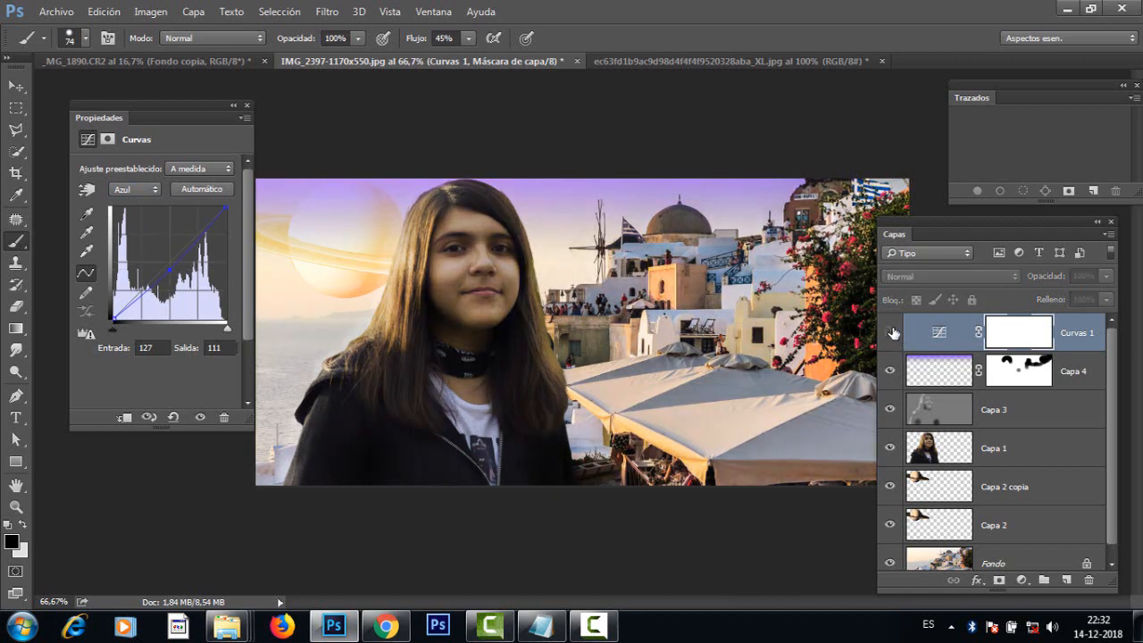
left_click(891, 332)
left_click(891, 332)
left_click(891, 332)
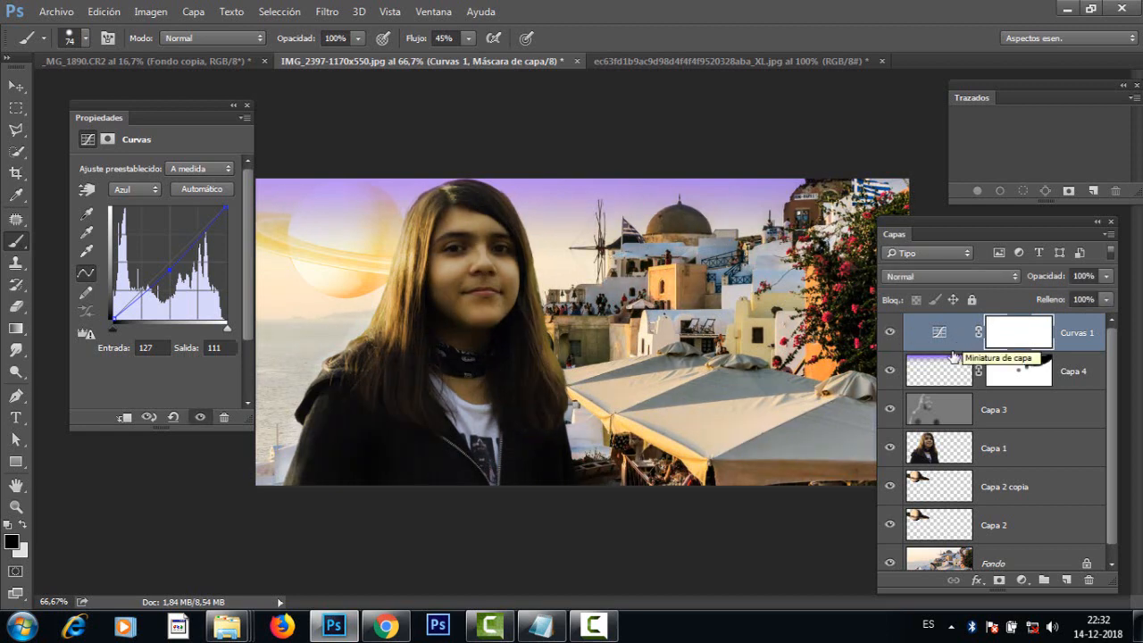
Step: Try a deeper cut on the blue curve's midpoint, settling the point at input 133, output 111
key("ctrl+minus")
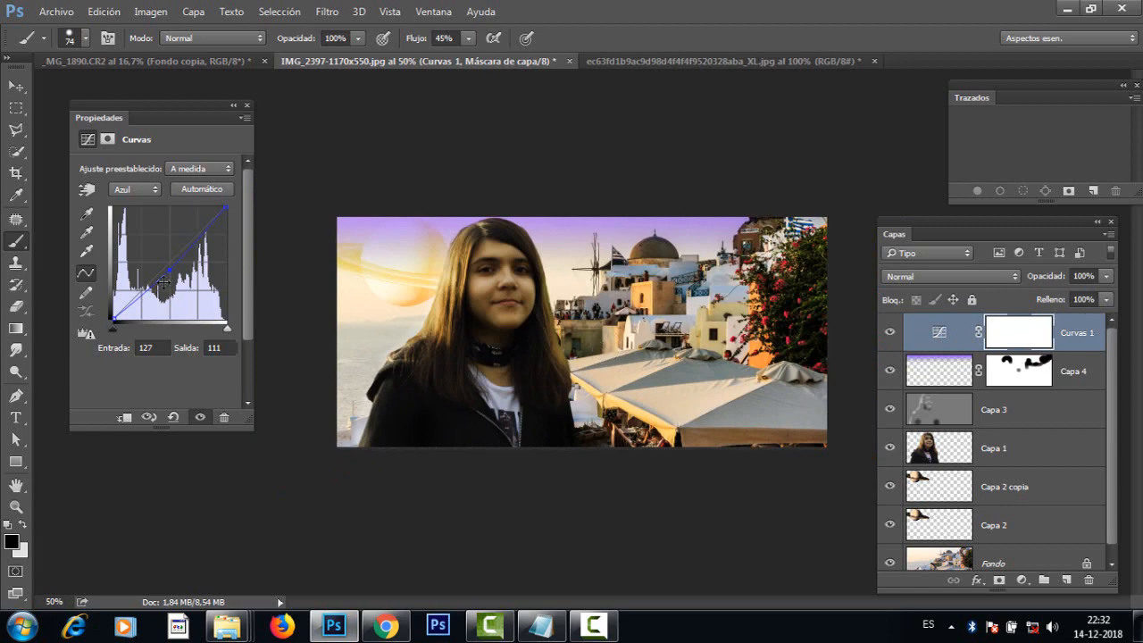
left_click_drag(169, 270, 172, 279)
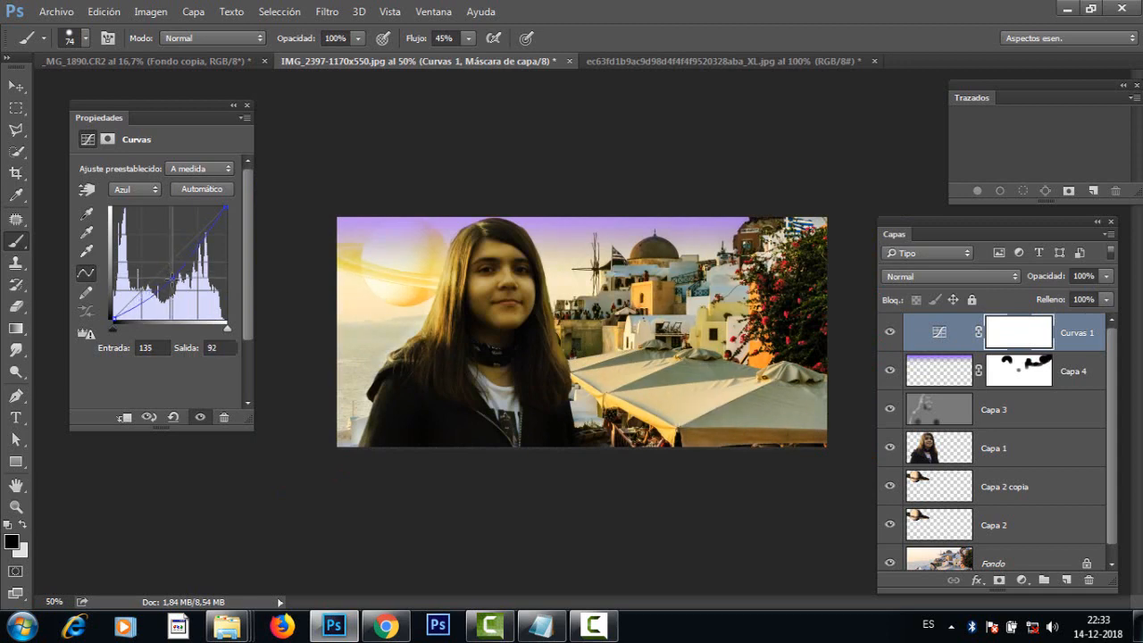
left_click_drag(173, 280, 173, 270)
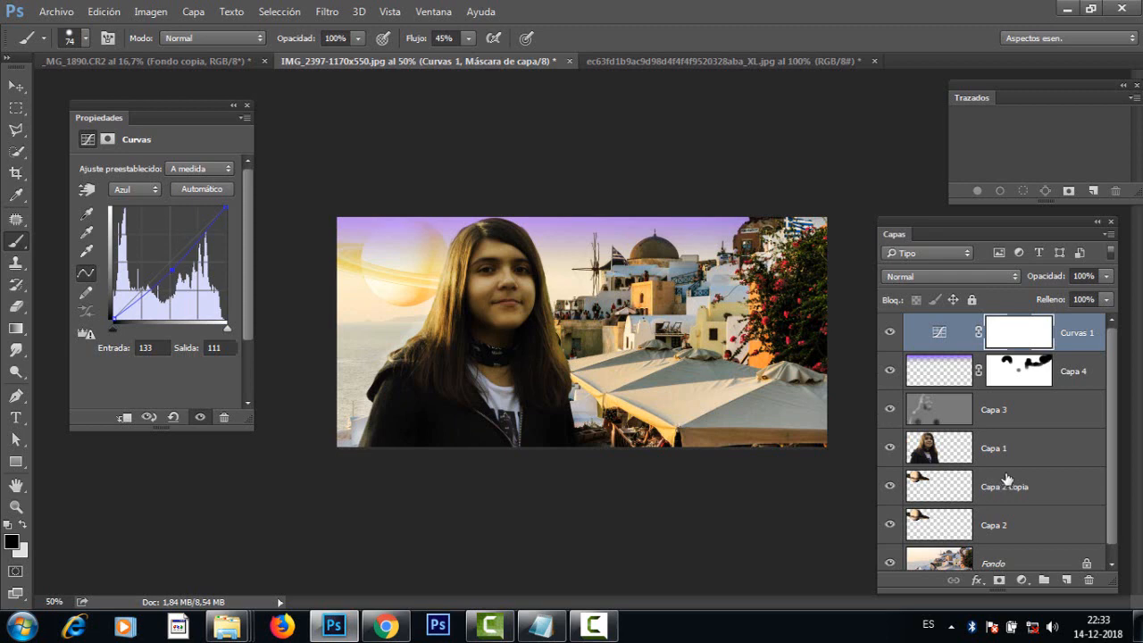
Step: Add a Curves adjustment layer directly above the girl's layer, Capa 1, and clip it to that layer
left_click(1015, 408)
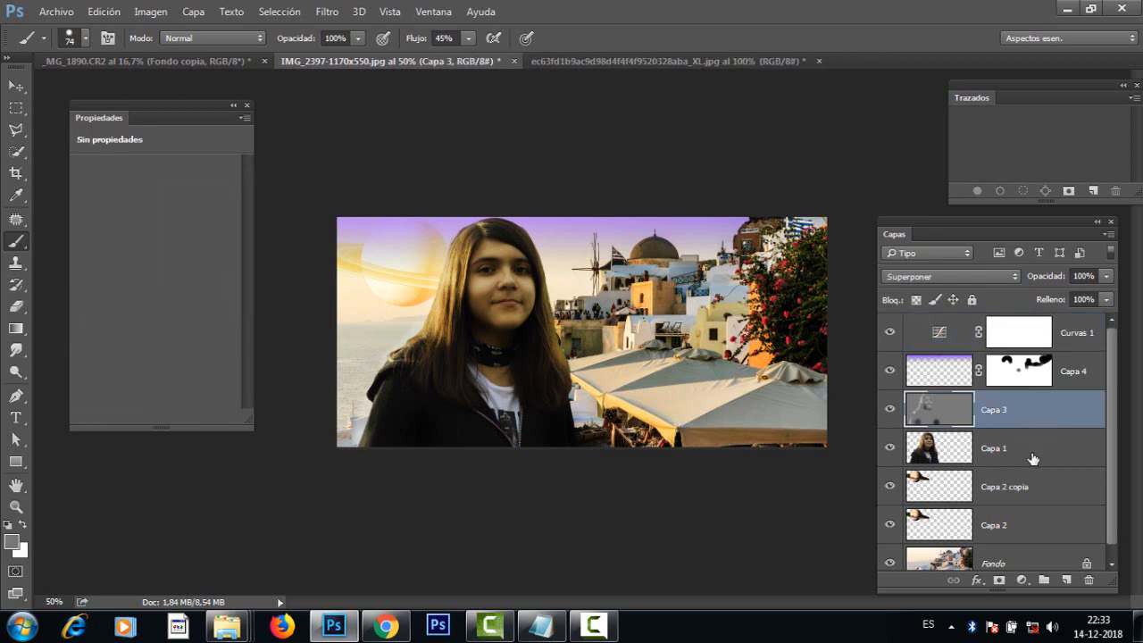
left_click(1015, 451)
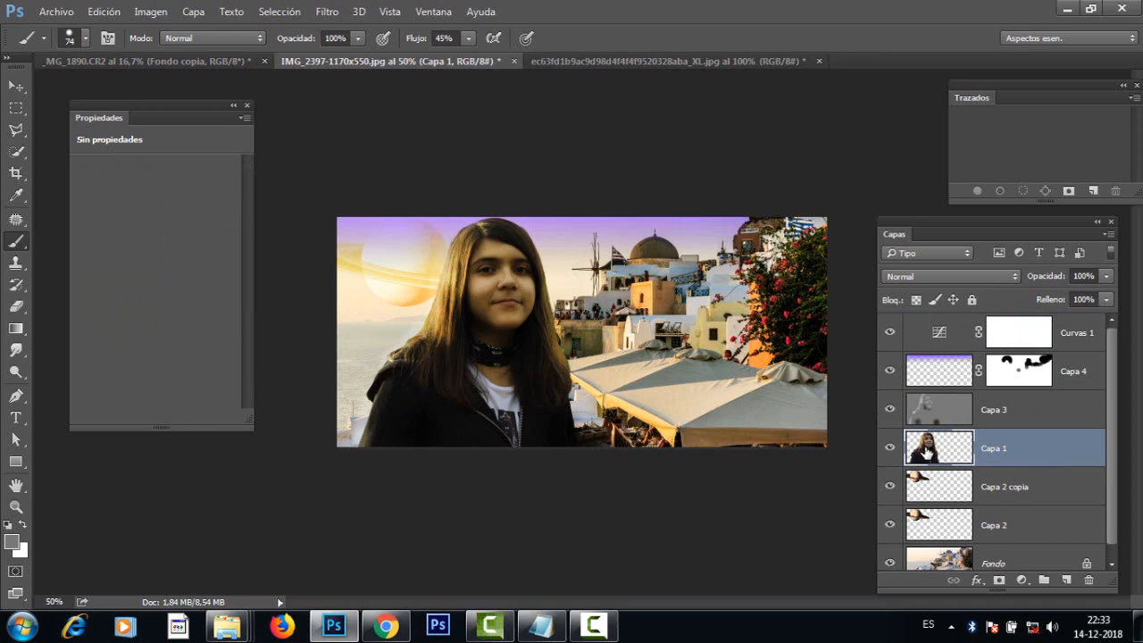
left_click(1023, 581)
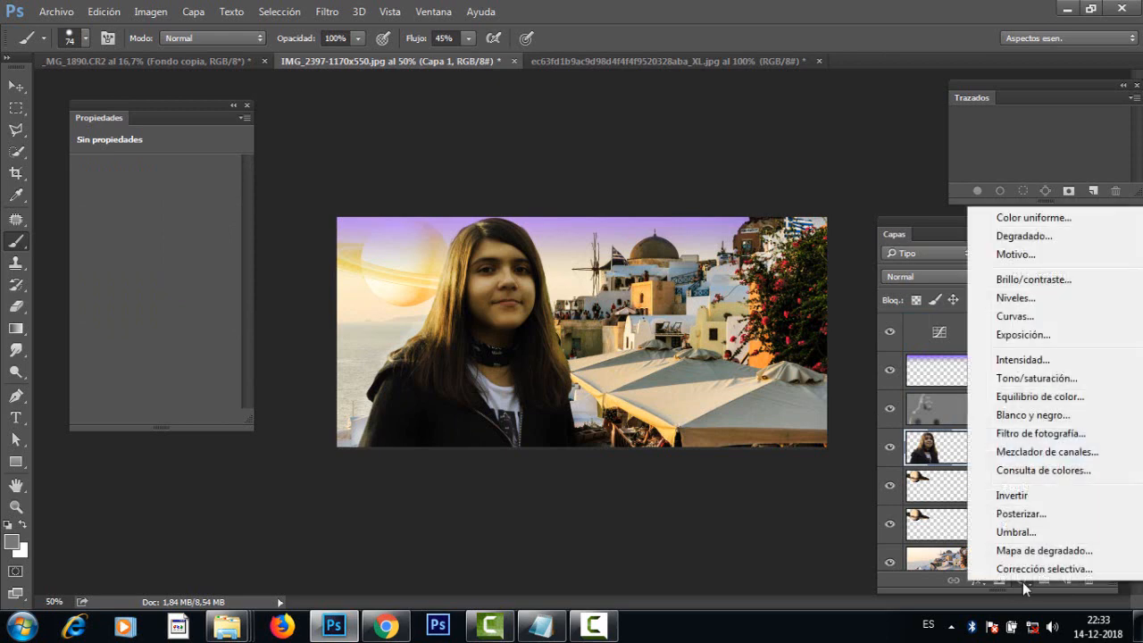
left_click(1011, 314)
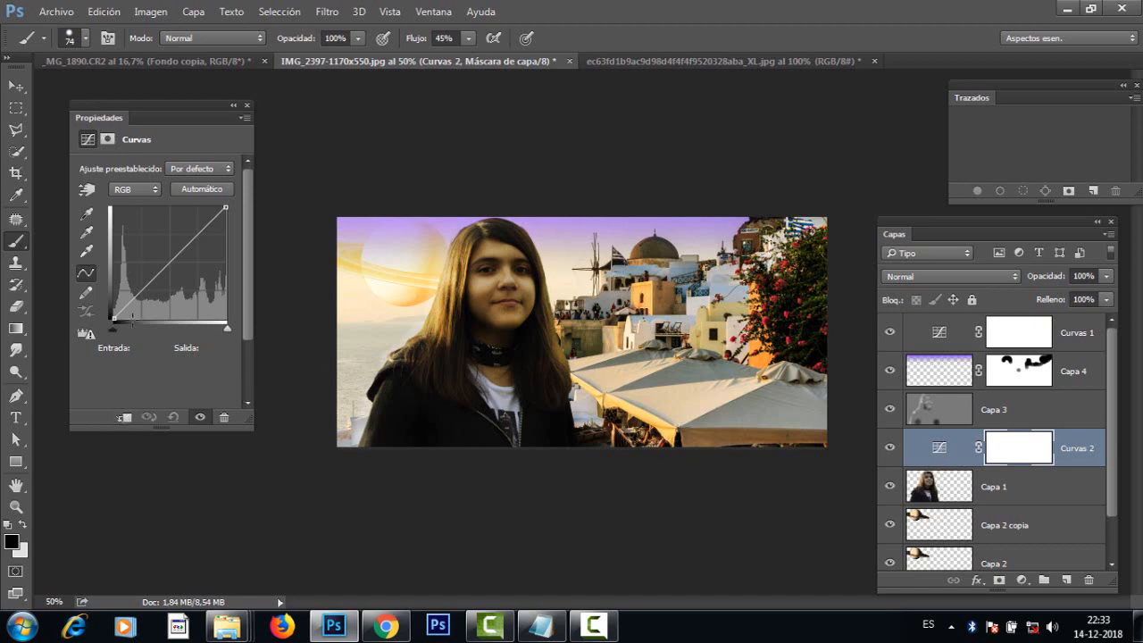
left_click(125, 418)
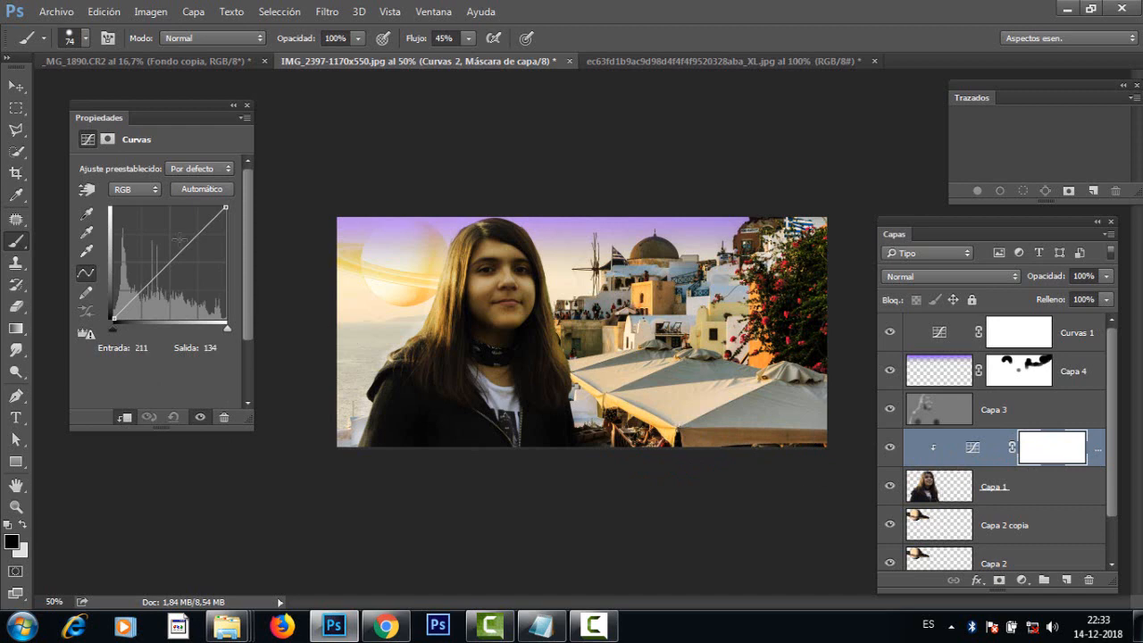
Step: Brighten the girl by raising the RGB curve's midpoint to input 118, output 151, and close the adjustment properties
left_click_drag(169, 257, 164, 256)
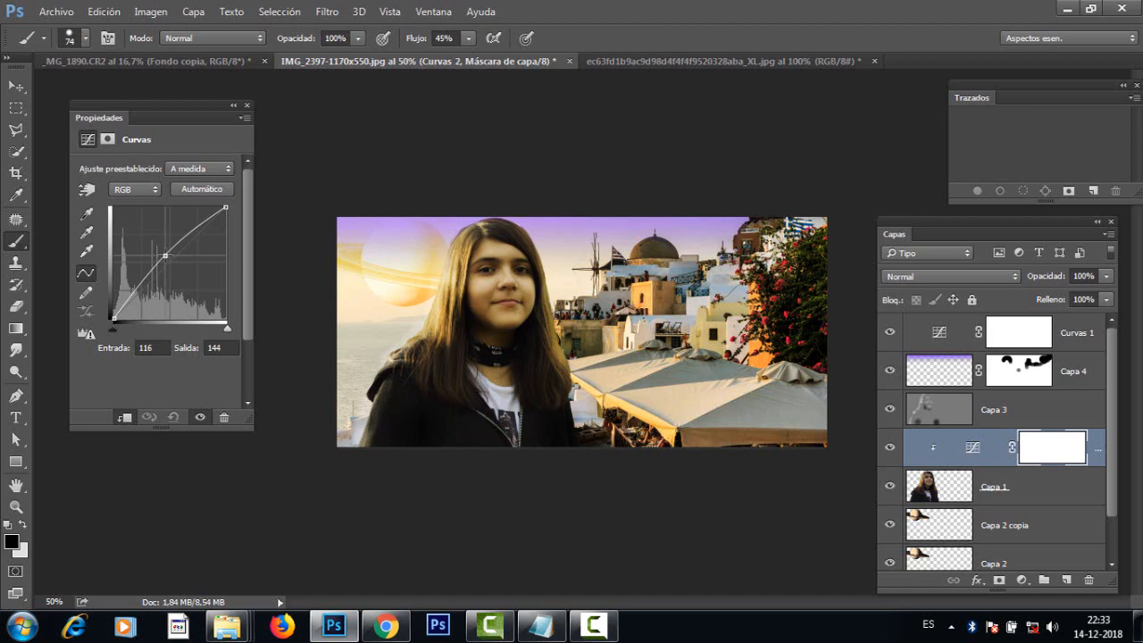
left_click_drag(165, 257, 168, 247)
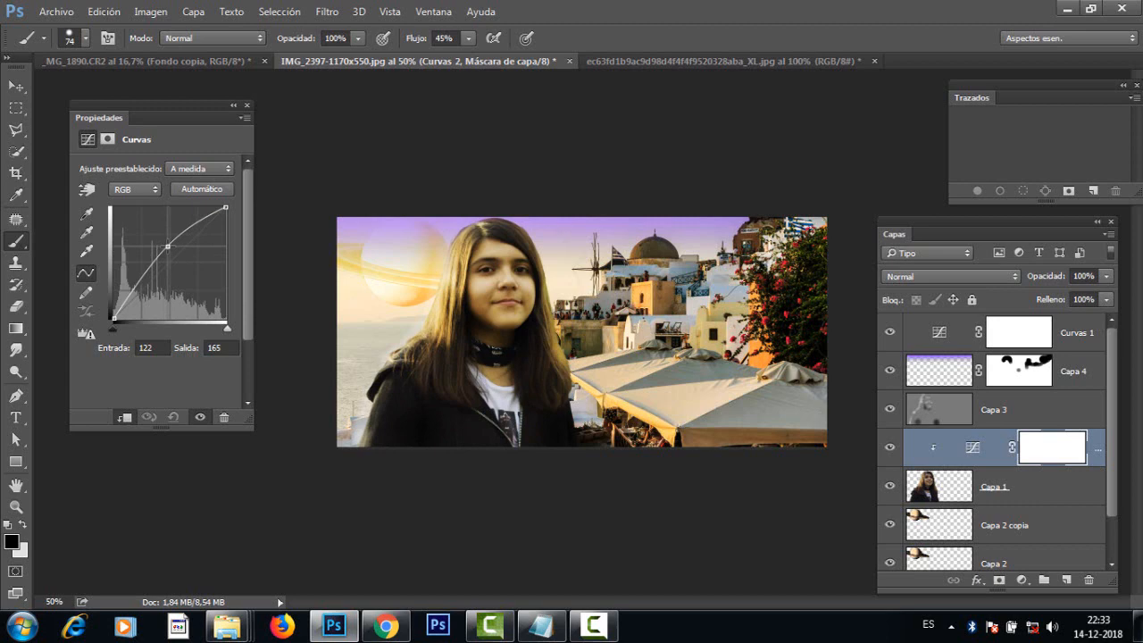
left_click_drag(168, 247, 166, 253)
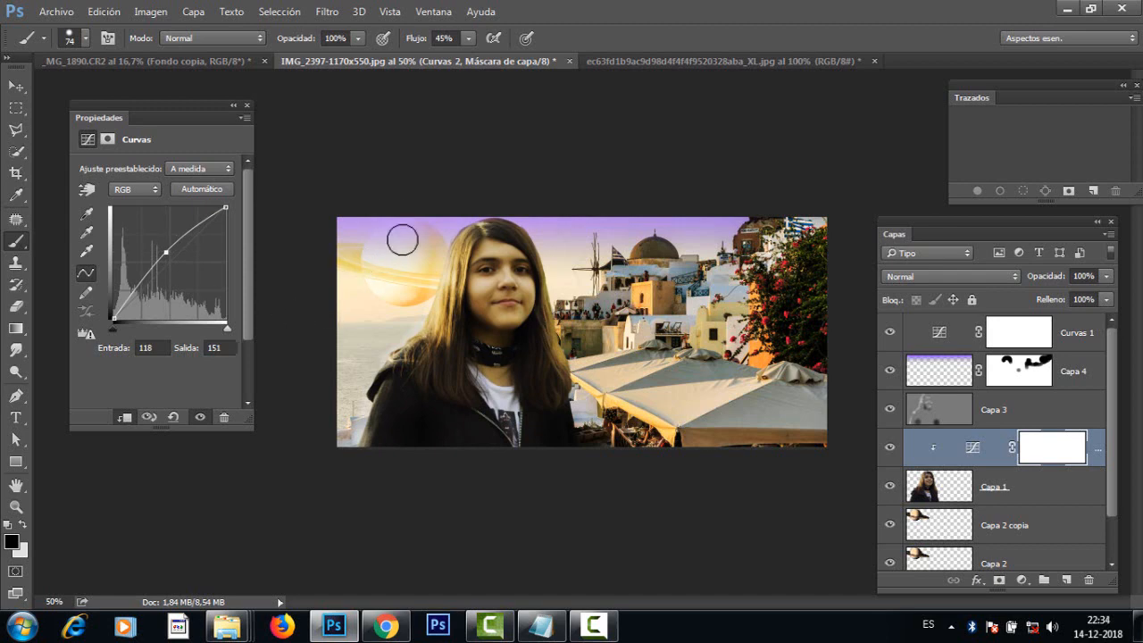
left_click(249, 106)
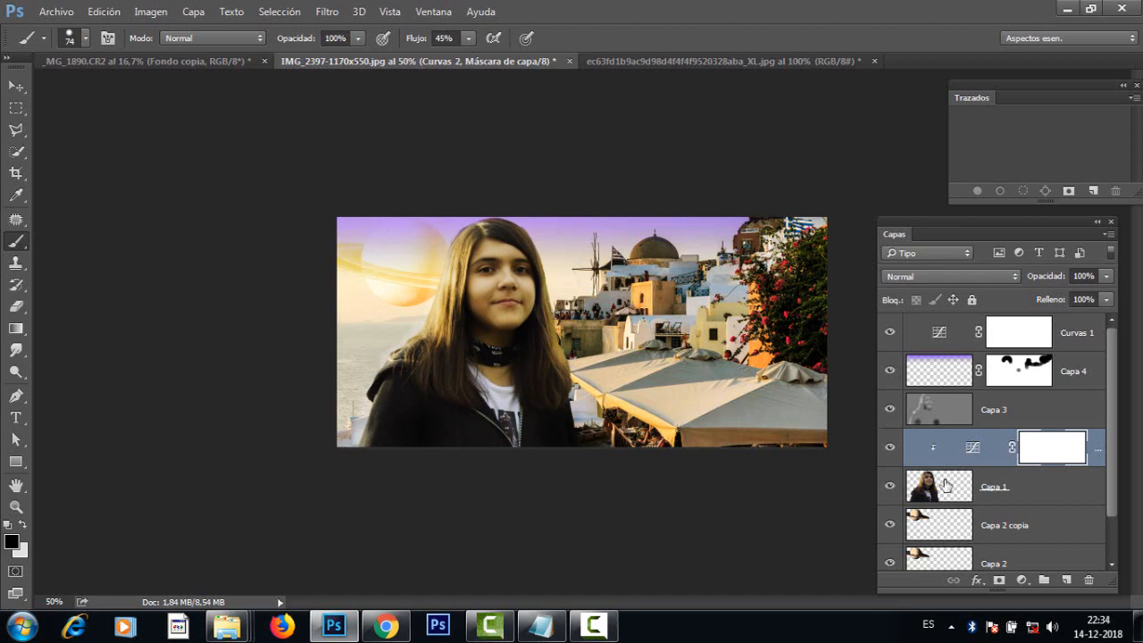
Step: Create a new empty layer above Curvas 1 at the top of the layer stack
mouse_move(1110, 416)
left_mouse_down()
mouse_move(1116, 482)
mouse_move(1111, 395)
left_mouse_up()
left_click(1083, 332)
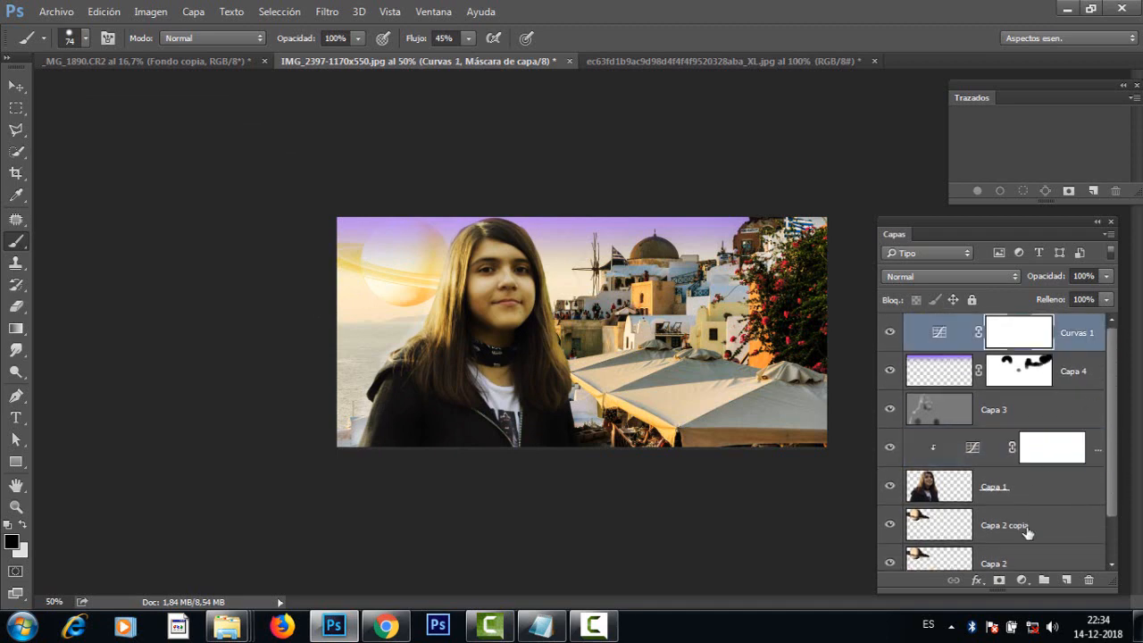
left_click(1066, 580)
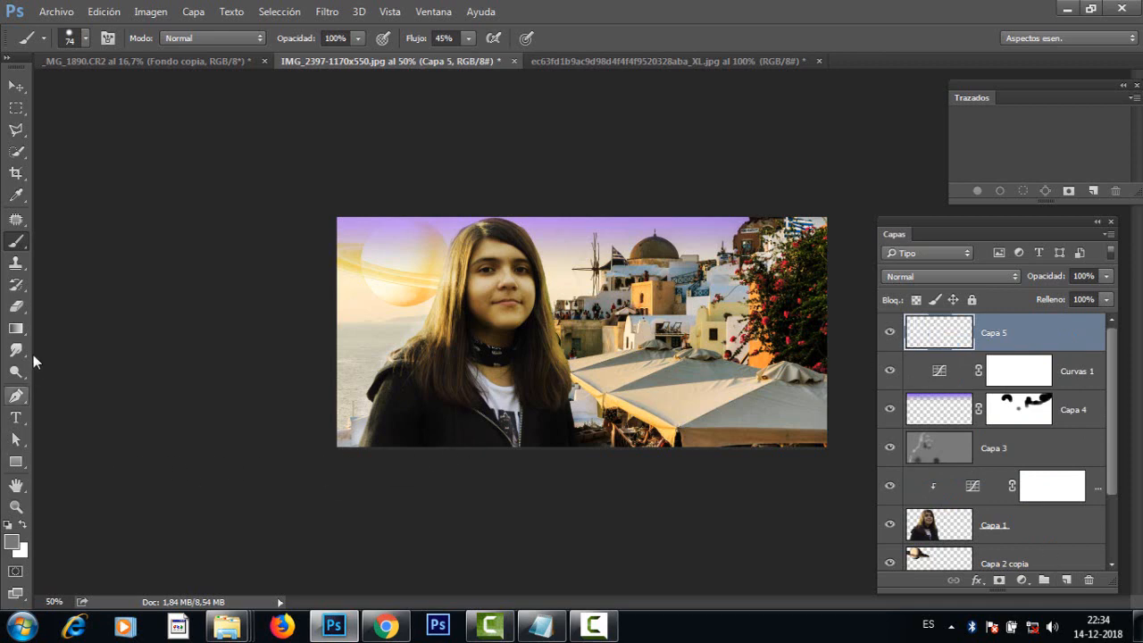
Step: Set the foreground colour to 000000, fill the new layer with it using the Paint Bucket, and switch to the Move tool
left_click(18, 331)
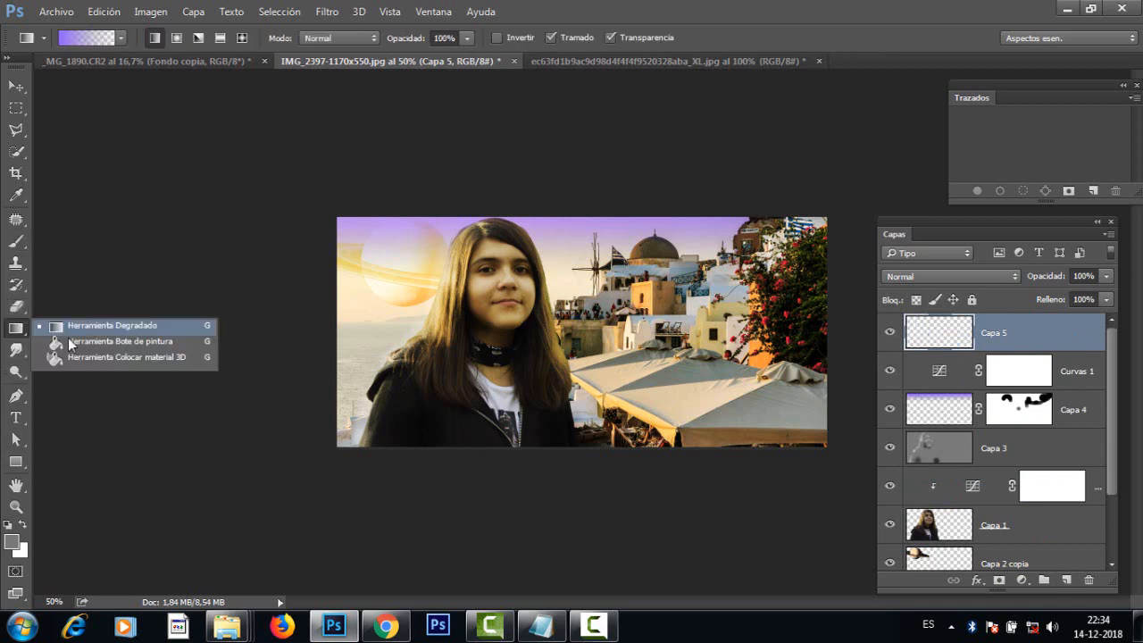
left_click(85, 343)
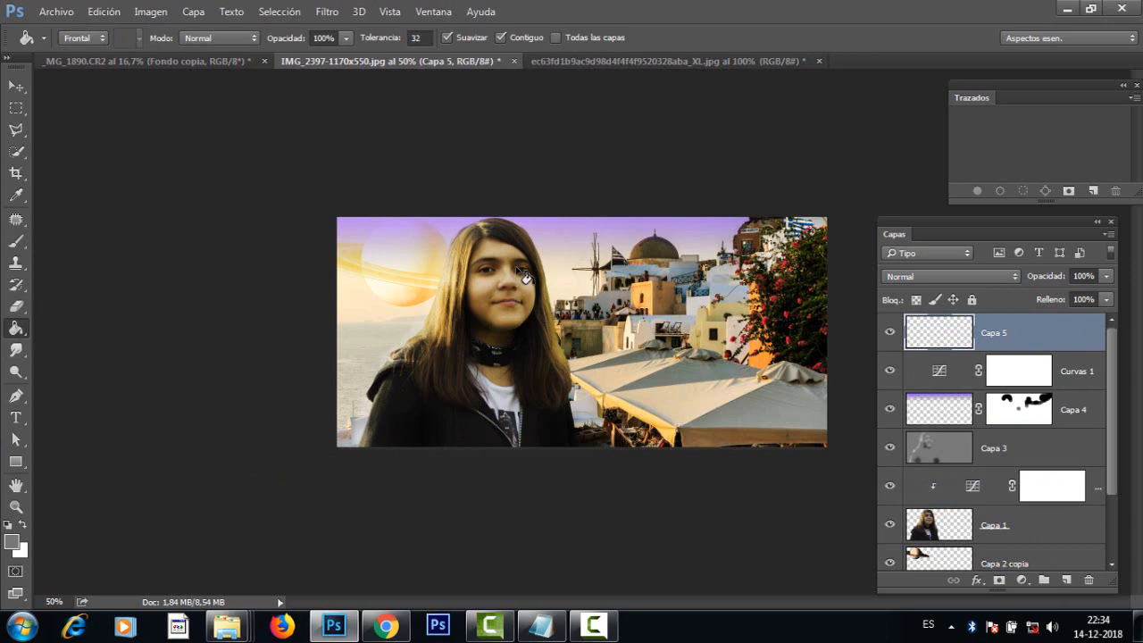
left_click(12, 543)
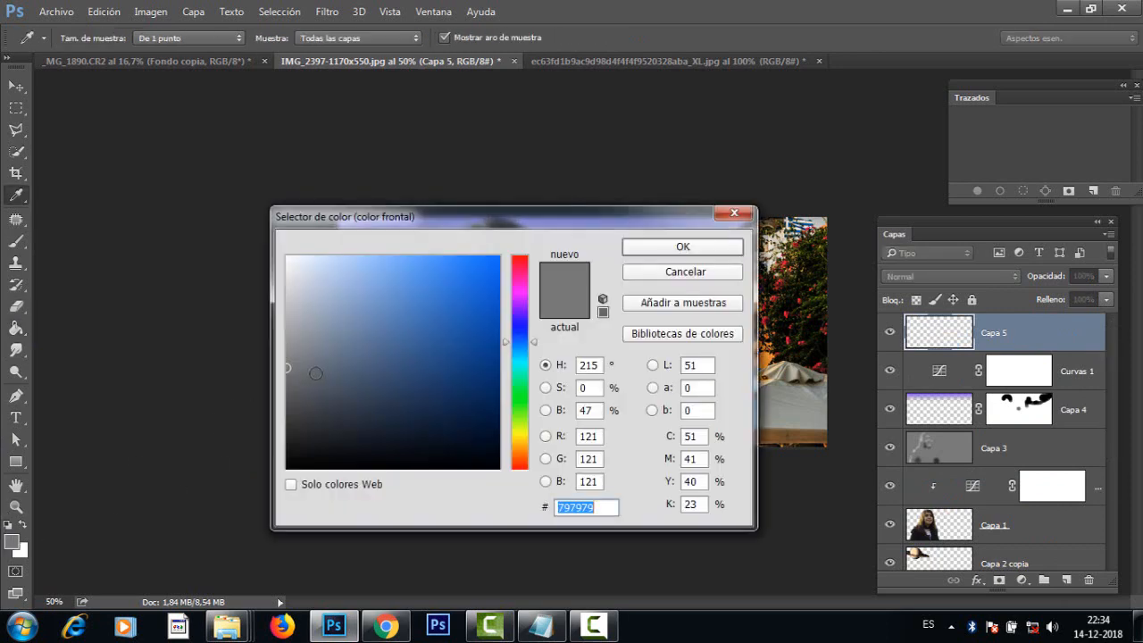
type("000000")
left_click(665, 248)
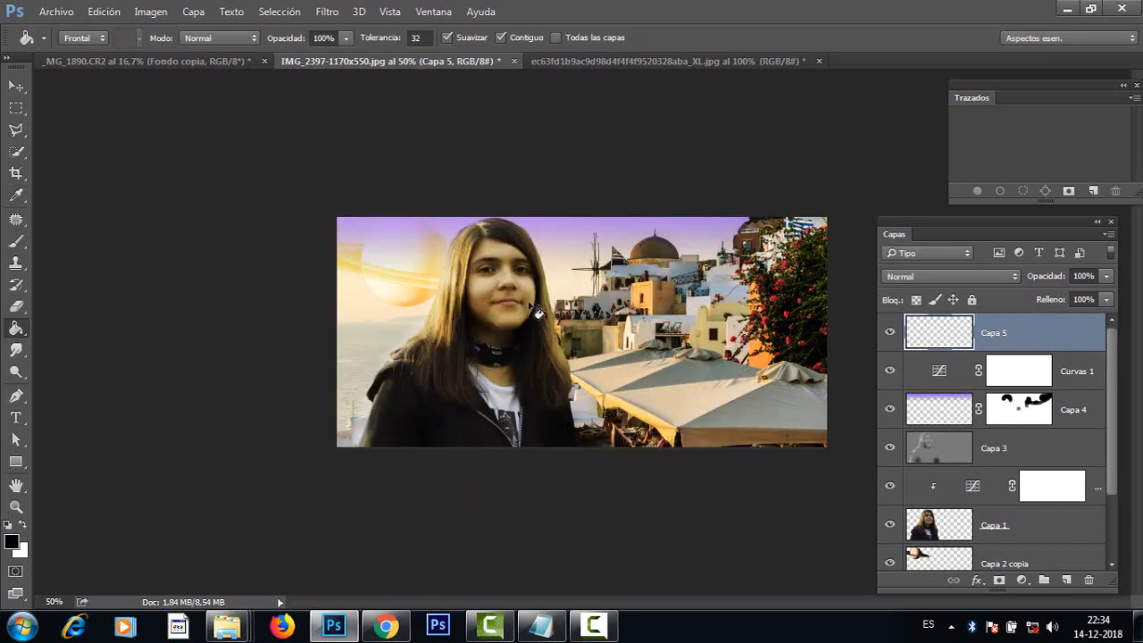
left_click(567, 313)
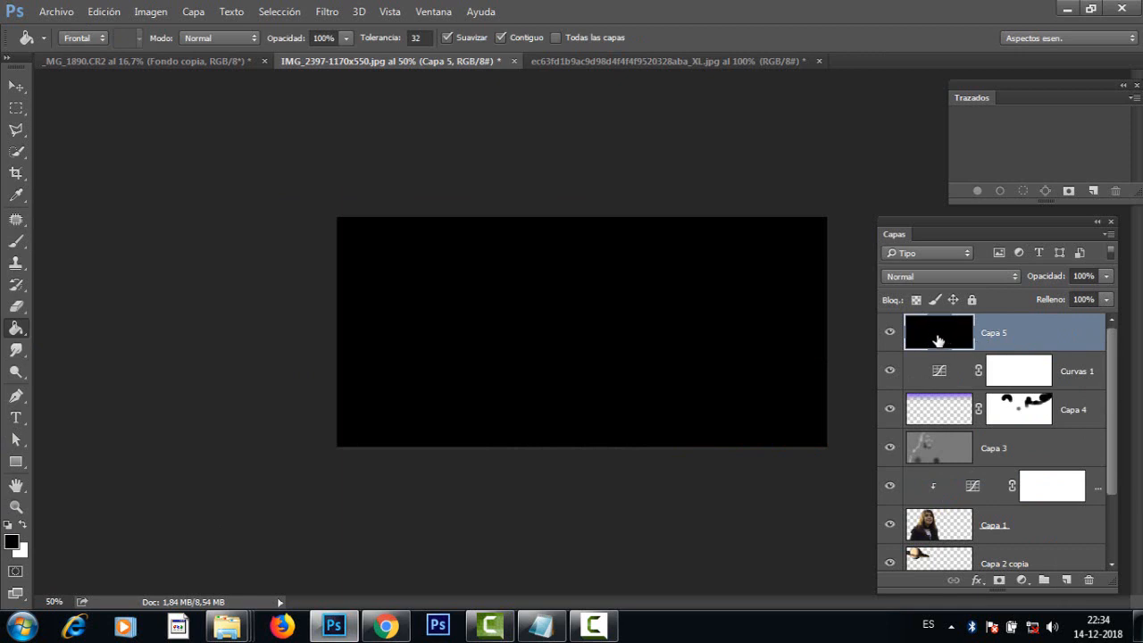
left_click(15, 85)
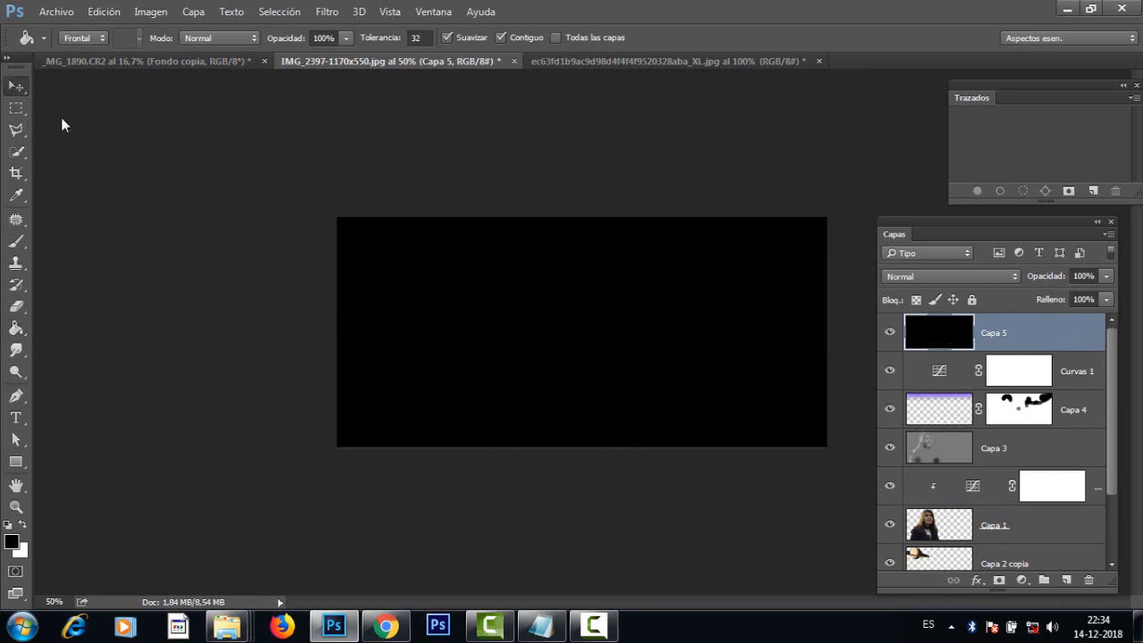
mouse_move(464, 281)
left_mouse_down()
mouse_move(446, 357)
mouse_move(490, 288)
mouse_move(473, 283)
left_mouse_up()
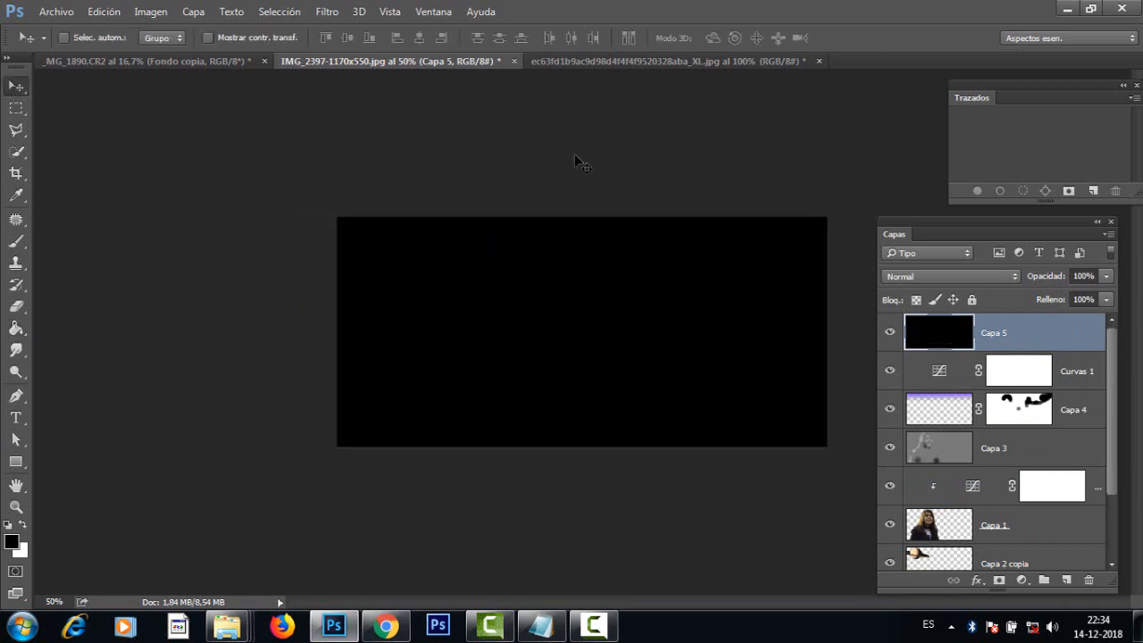
Step: Start the Destello (Lens Flare) filter on Capa 5, try the different lens types and choose Zoom 50-300 mm
left_click(328, 12)
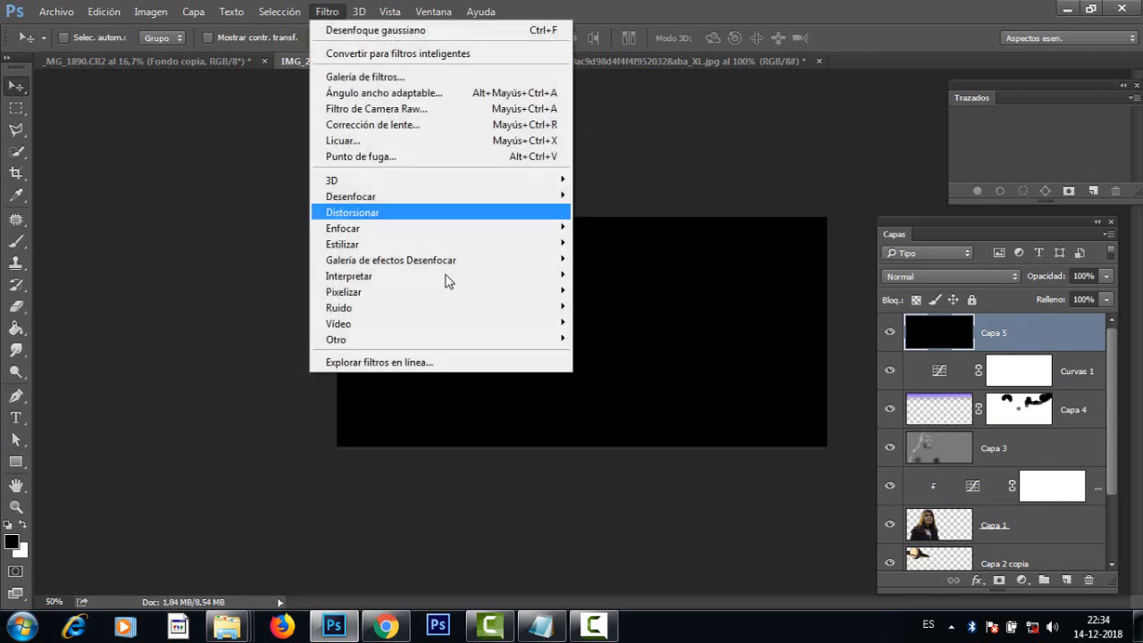
mouse_move(416, 207)
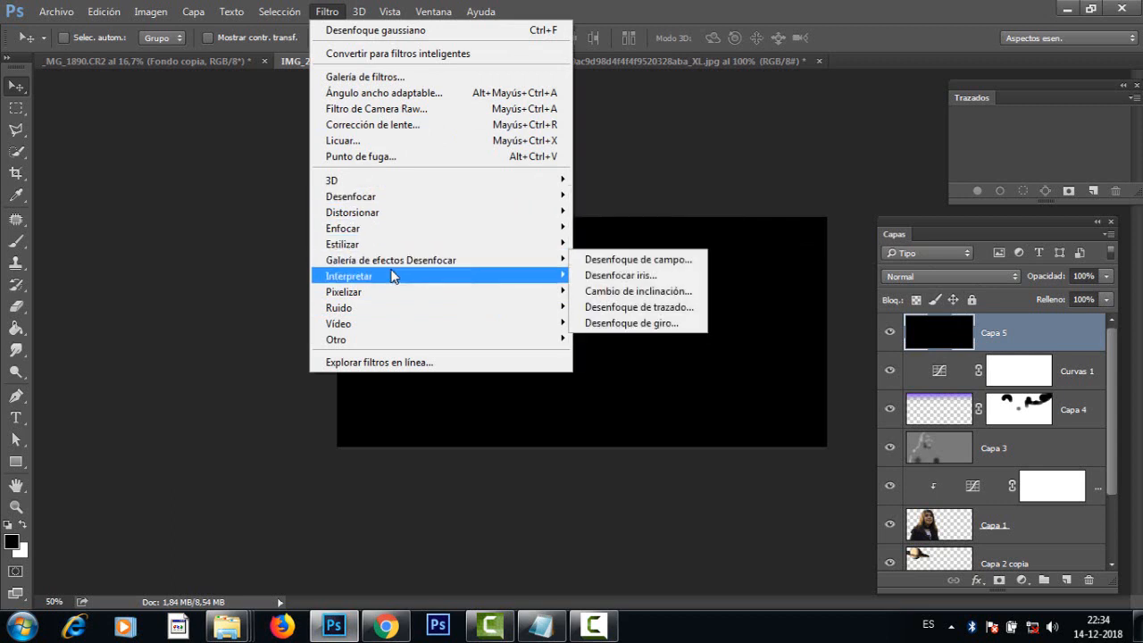
mouse_move(393, 277)
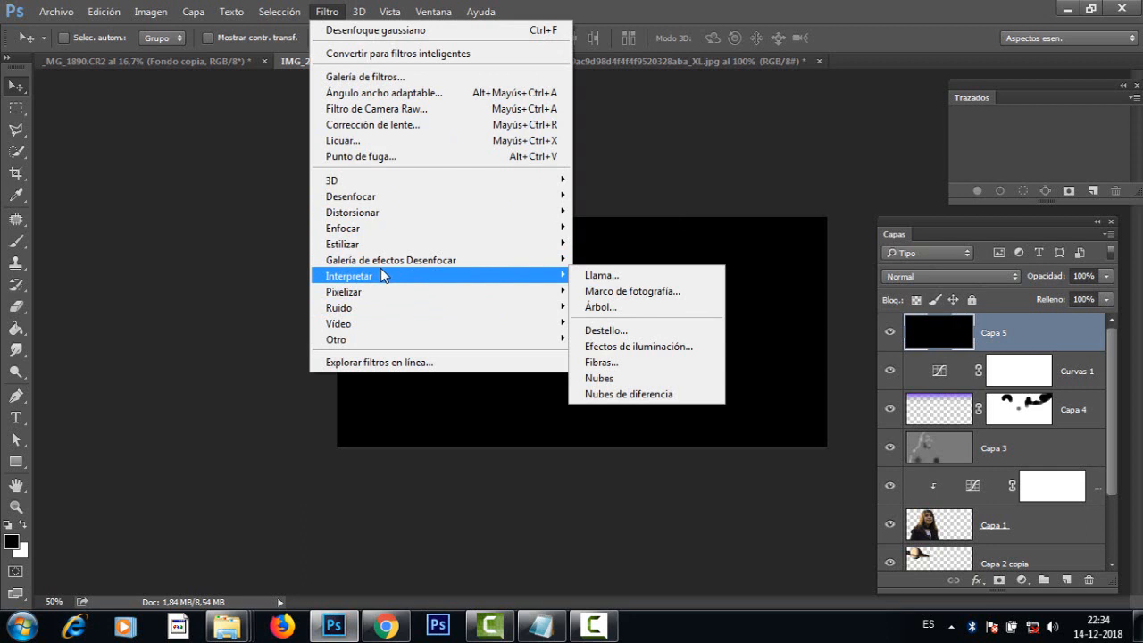
left_click(603, 331)
left_click_drag(468, 101, 205, 138)
left_click_drag(277, 132, 815, 100)
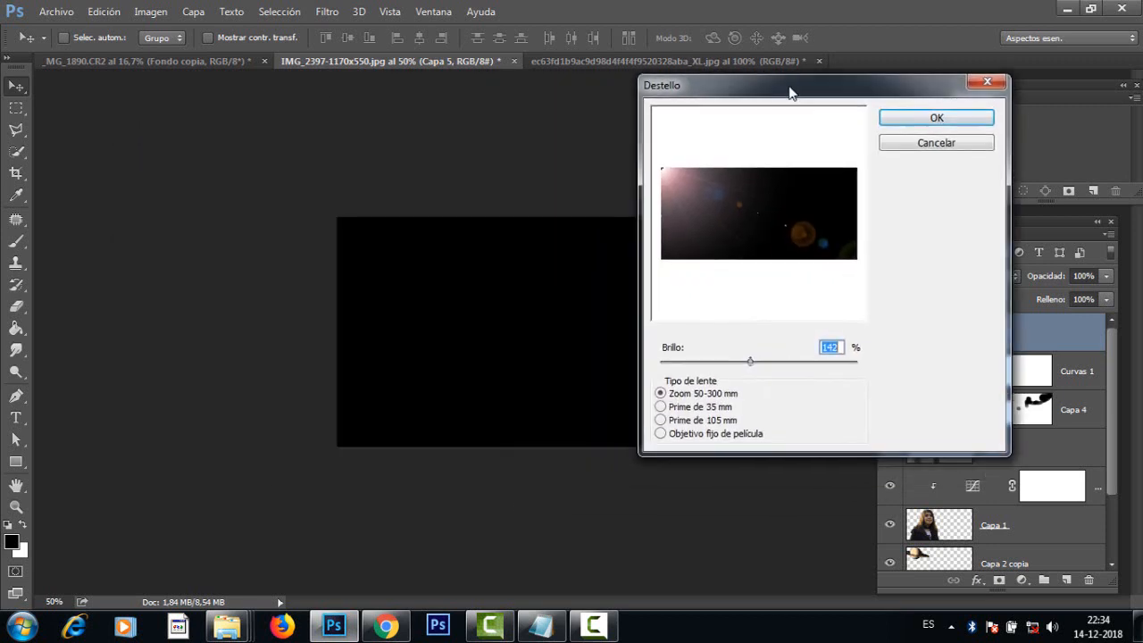
left_click(686, 415)
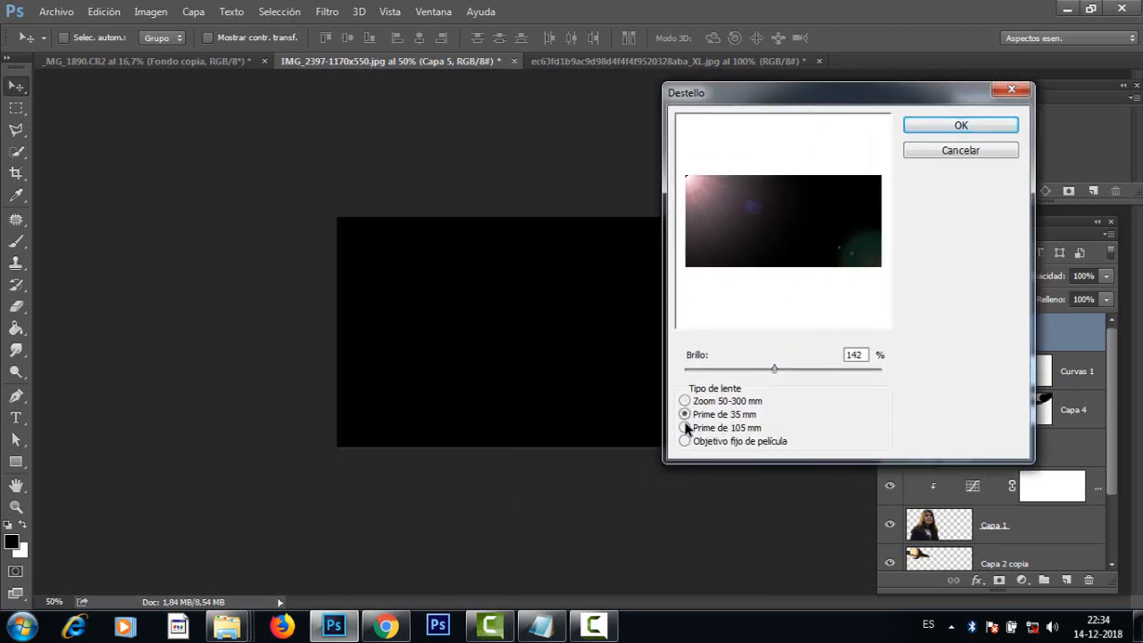
left_click(685, 428)
left_click(685, 441)
left_click(685, 428)
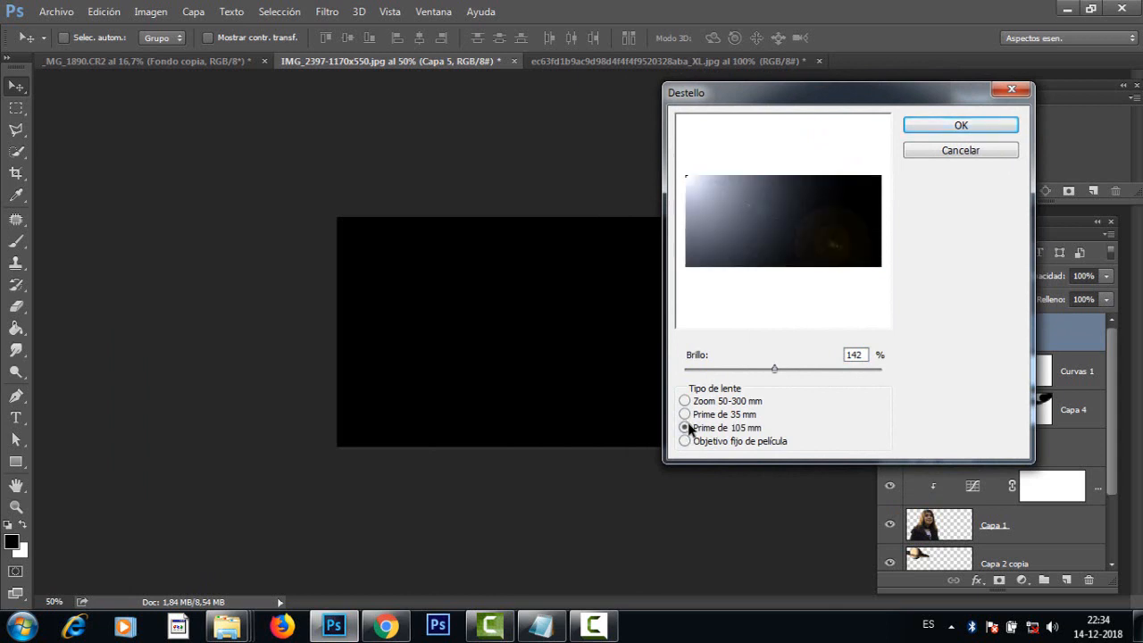
left_click(685, 415)
left_click(684, 401)
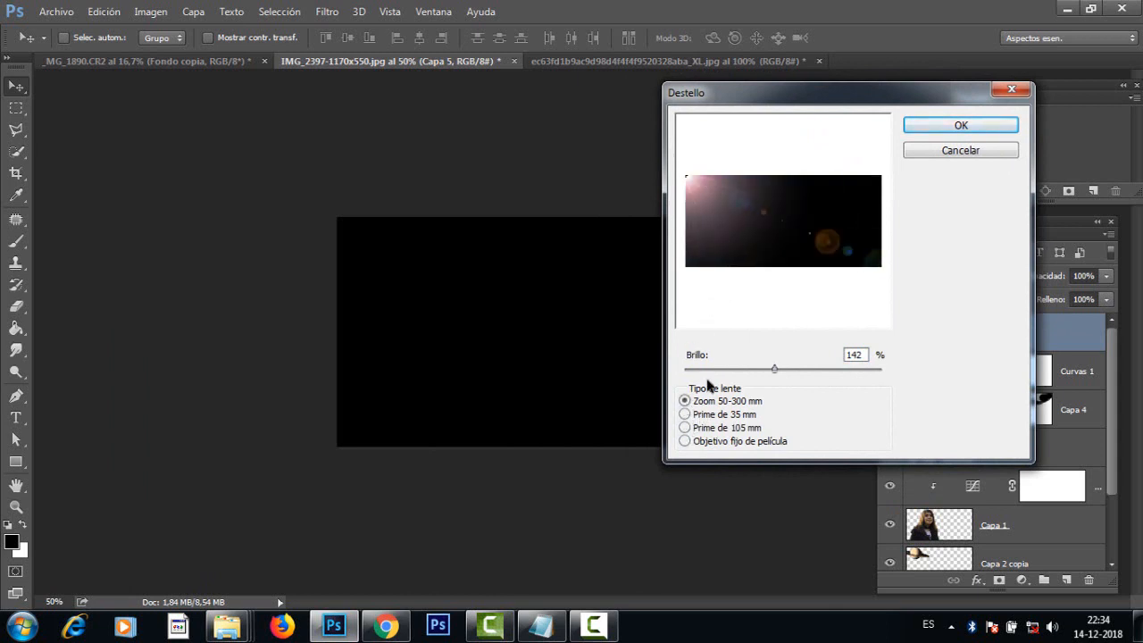
Step: Set the flare brightness to 169%, keep its source at the image's upper-left corner, and apply the filter
left_click_drag(776, 375, 779, 375)
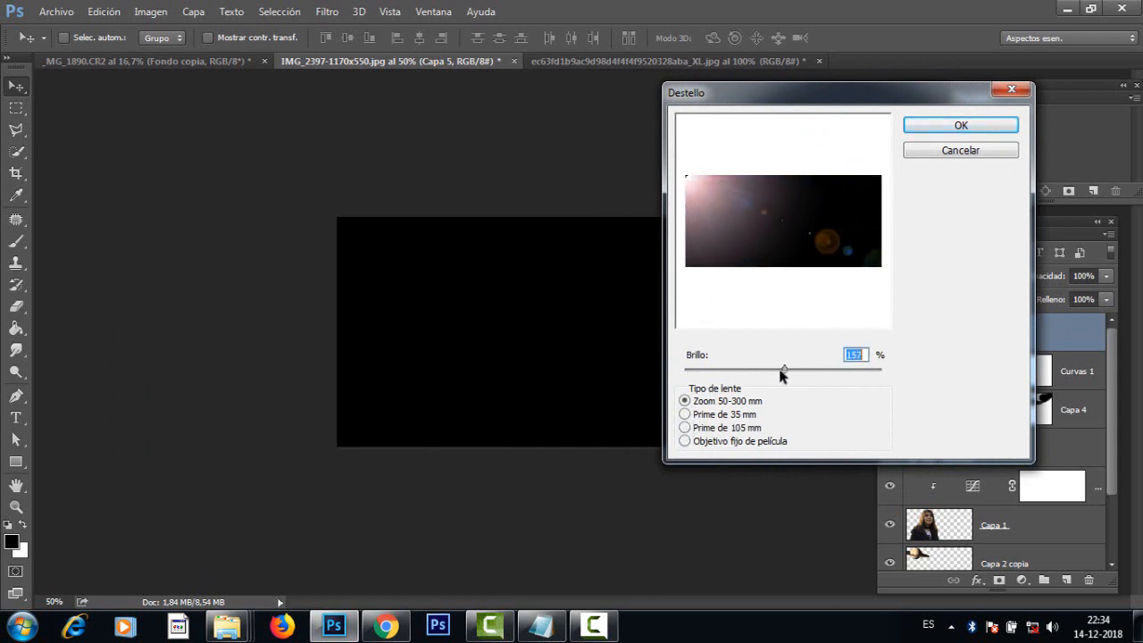
left_click_drag(686, 175, 662, 173)
left_click_drag(785, 373, 793, 373)
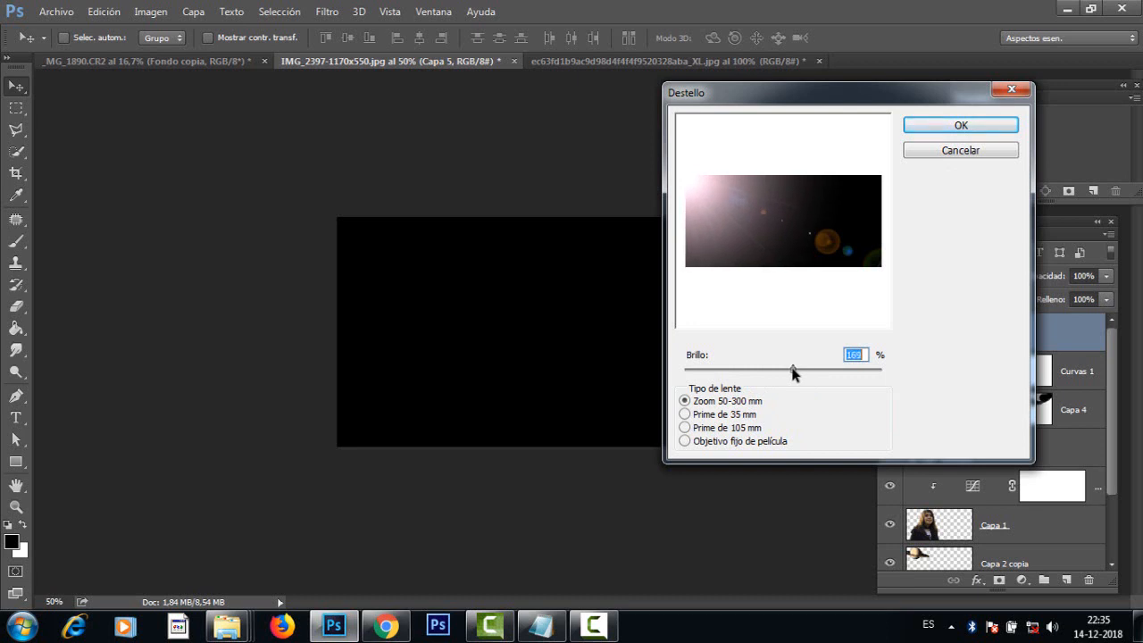
left_click(956, 127)
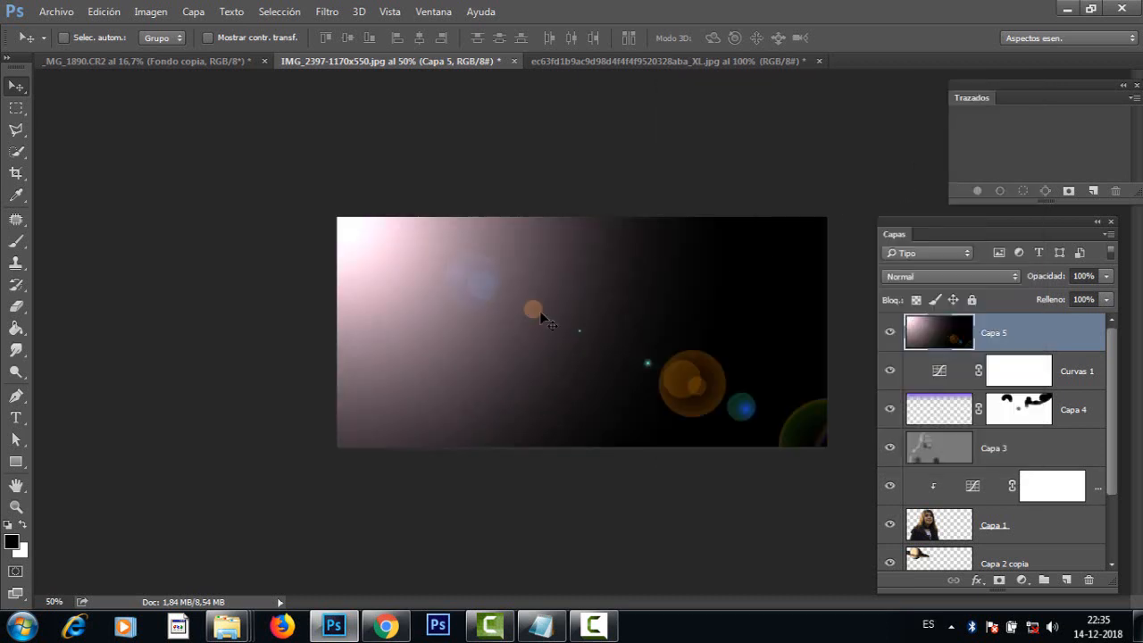
Step: Set the blend mode of the flare layer, Capa 5, to Trama (Screen)
mouse_move(653, 299)
left_mouse_down()
mouse_move(710, 393)
mouse_move(762, 299)
mouse_move(654, 298)
left_mouse_up()
left_click(955, 276)
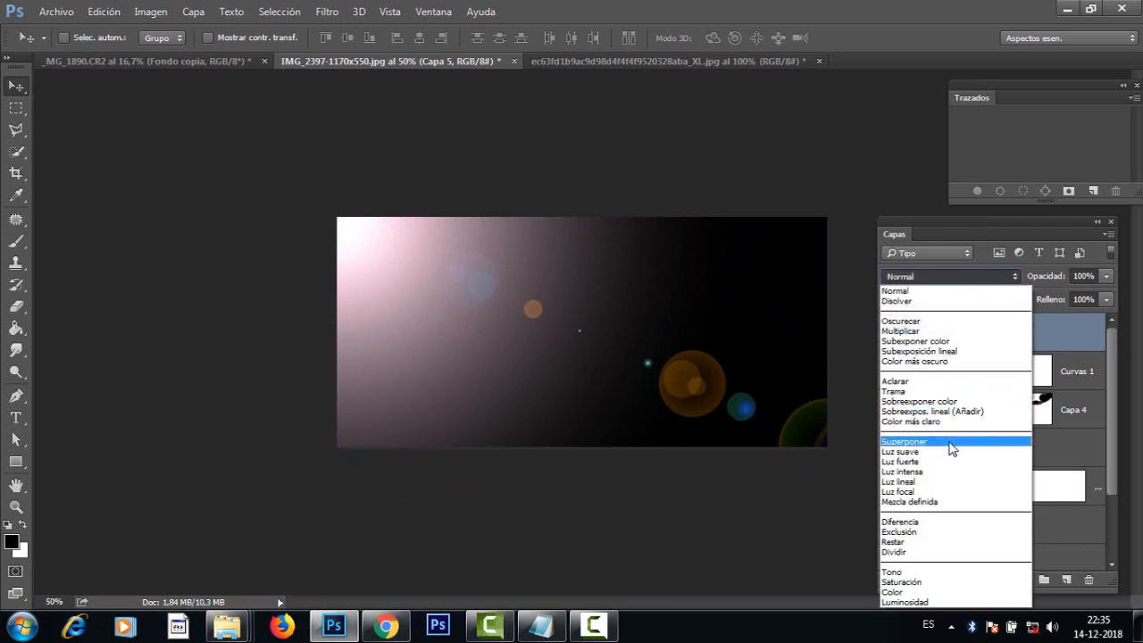
left_click(929, 391)
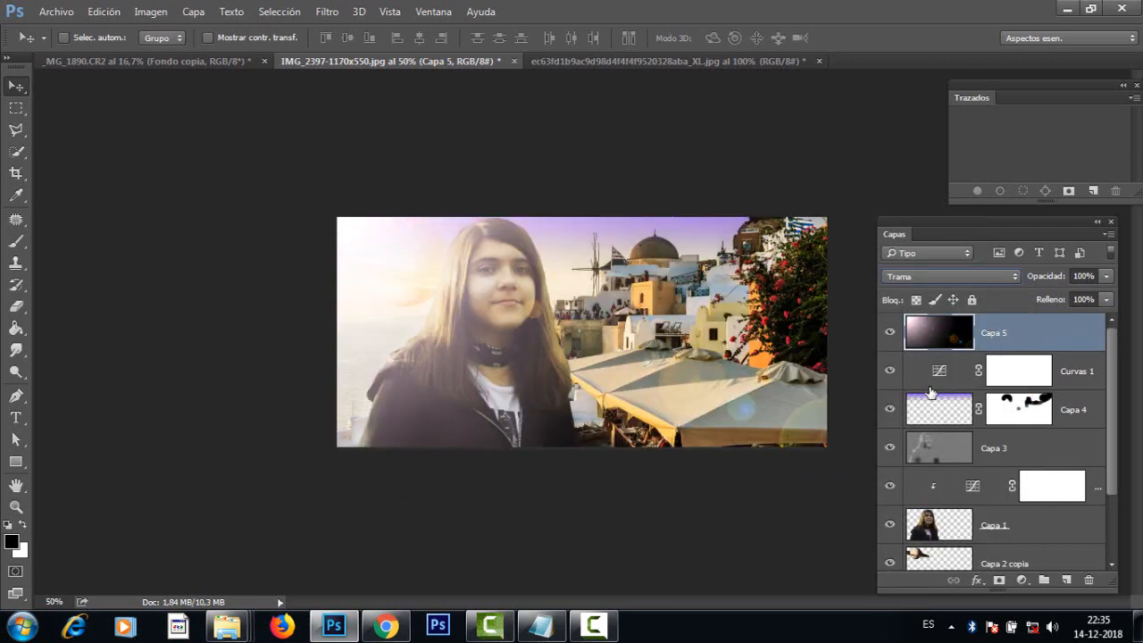
mouse_move(434, 299)
left_mouse_down()
mouse_move(375, 305)
mouse_move(366, 259)
mouse_move(439, 301)
mouse_move(467, 299)
mouse_move(426, 298)
mouse_move(419, 283)
mouse_move(420, 304)
mouse_move(432, 300)
left_mouse_up()
mouse_move(719, 324)
left_mouse_down()
mouse_move(661, 317)
mouse_move(702, 315)
mouse_move(712, 331)
left_mouse_up()
Step: Select Capa 2 copia and shift the linked Saturn layers slightly up and toward the girl's head
left_click_drag(1115, 465, 1092, 533)
left_click(1034, 479)
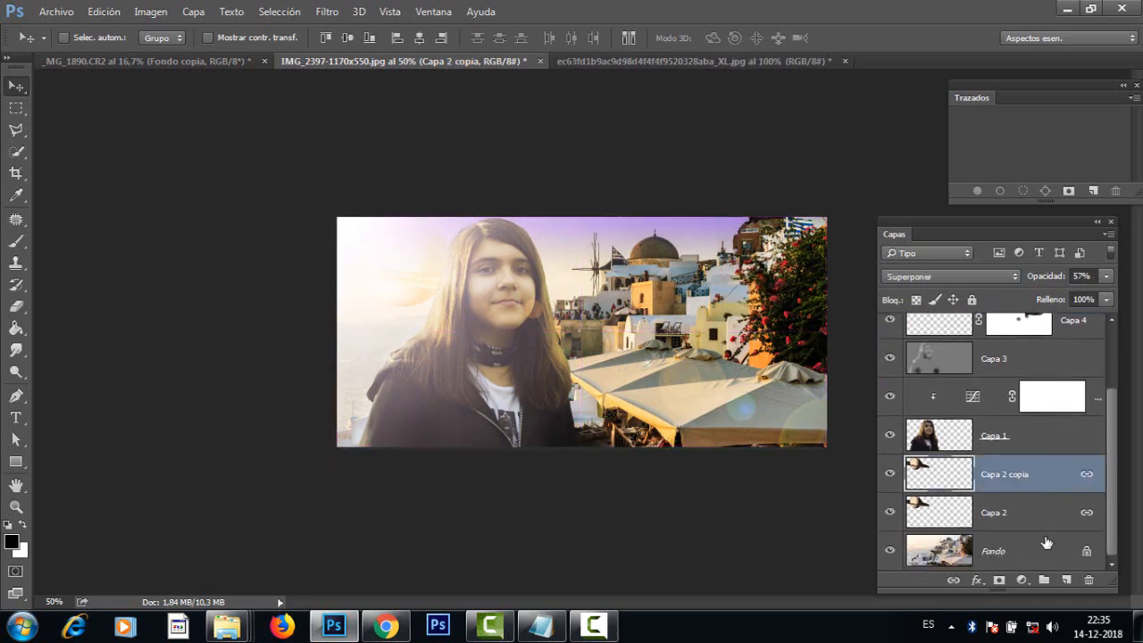
left_click_drag(438, 288, 460, 280)
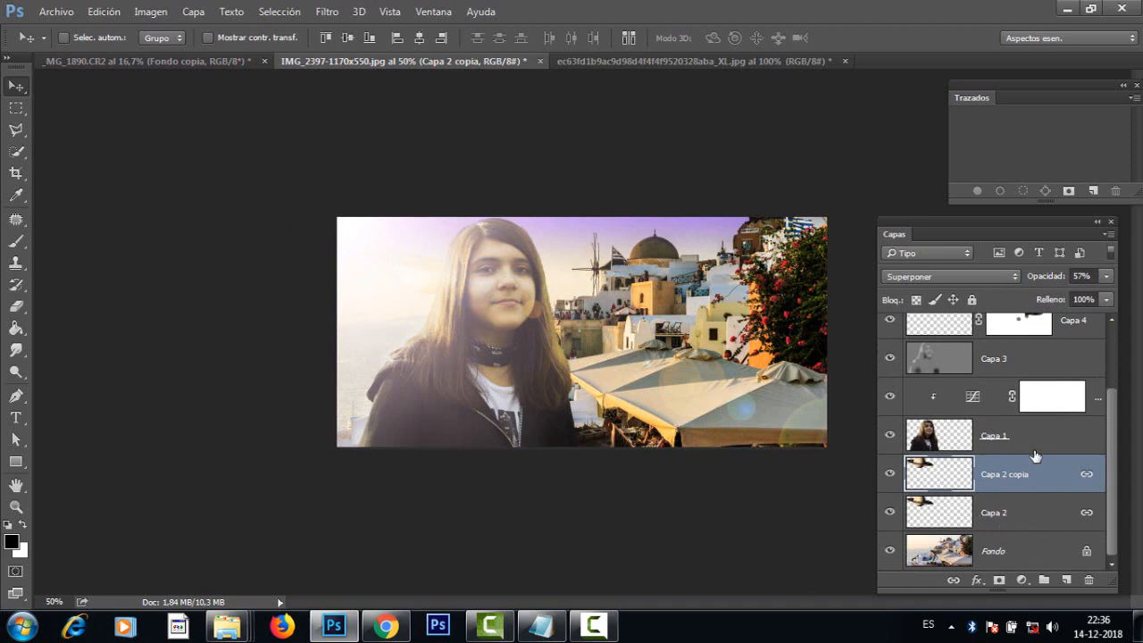
left_click_drag(1114, 448, 1105, 386)
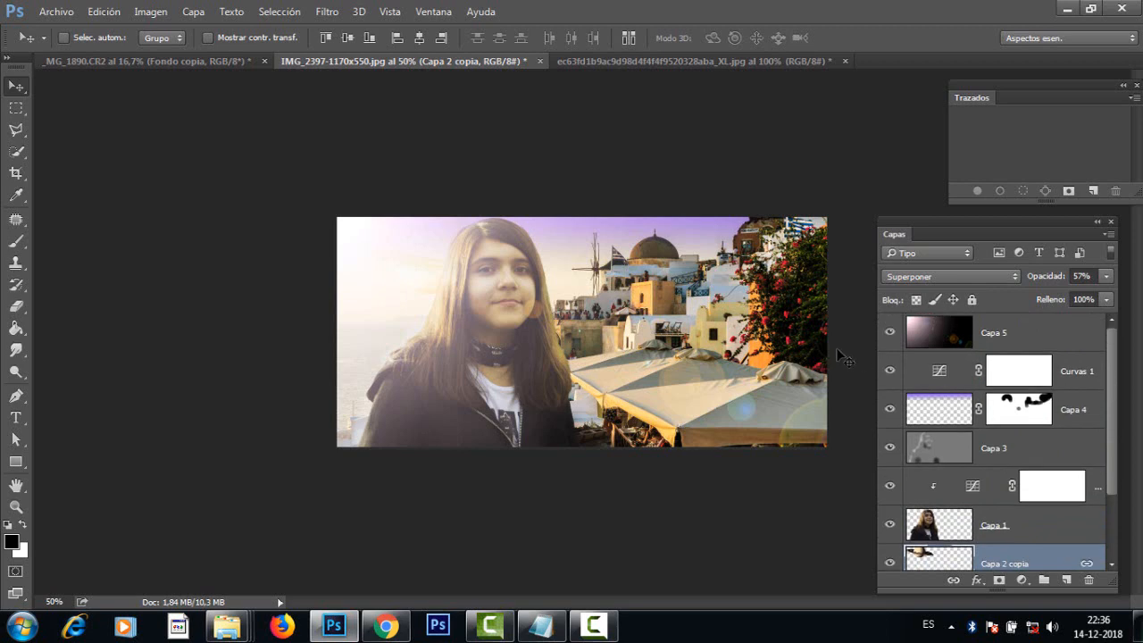
Step: Hide the flare layer, Capa 5, and convert the girl's layer, Capa 1, into a smart object
left_click(890, 332)
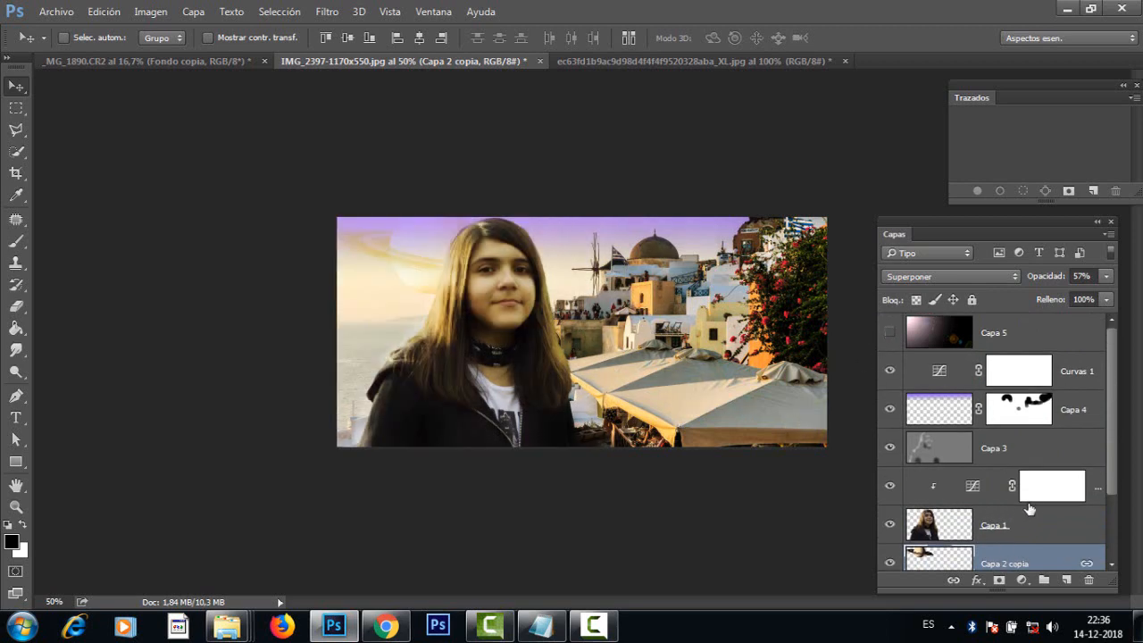
left_click_drag(1114, 413, 1114, 479)
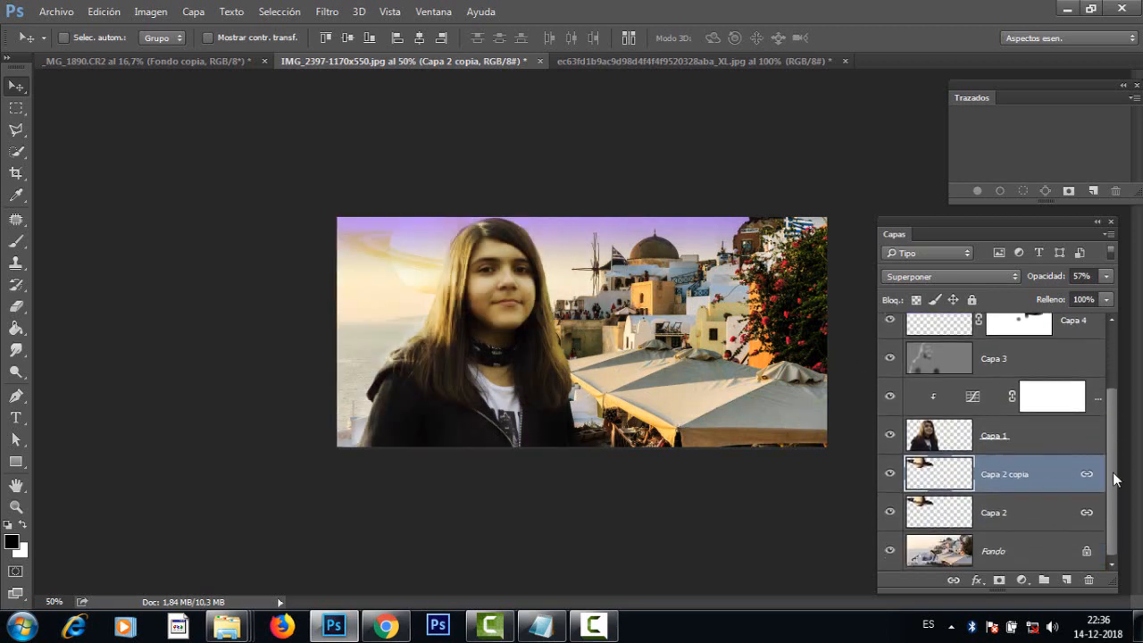
left_click(927, 436)
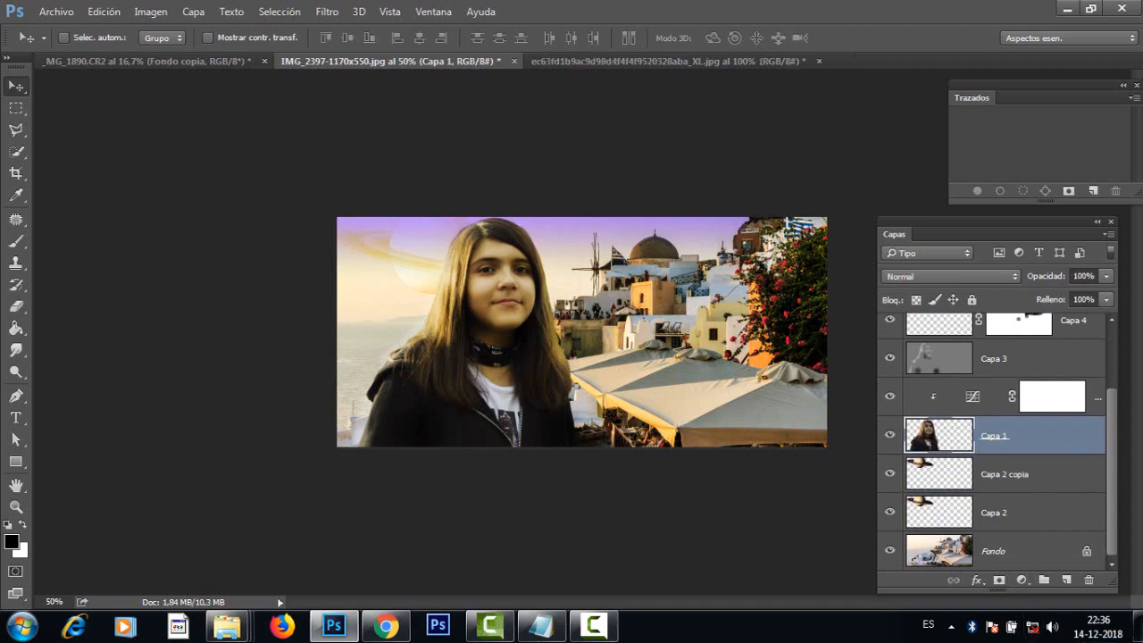
left_click(1109, 234)
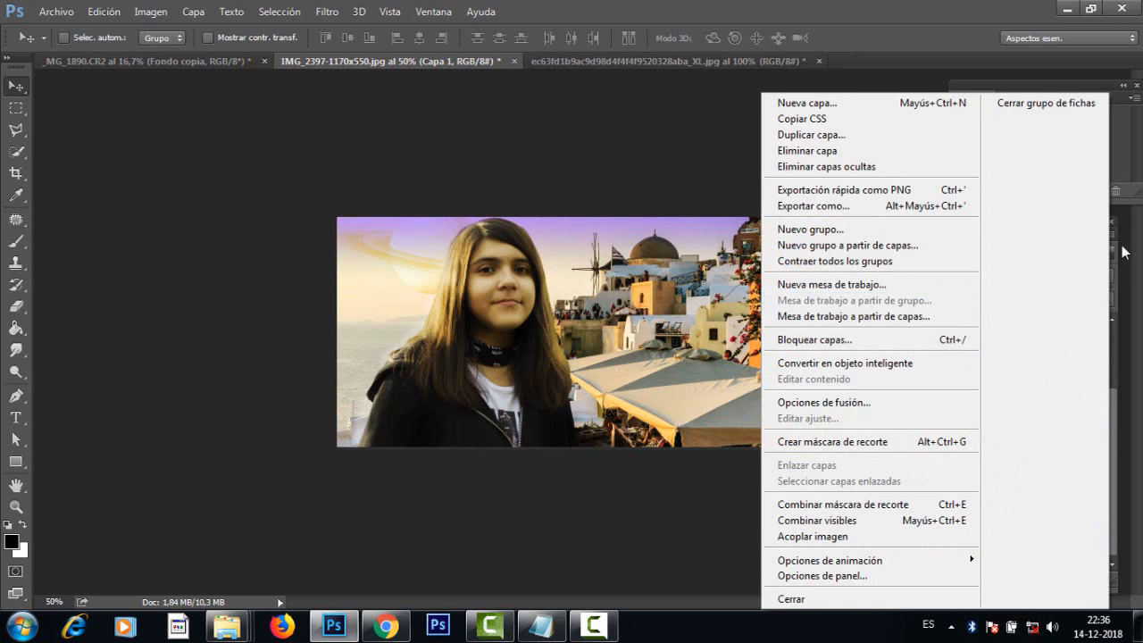
left_click(1122, 253)
left_click(1107, 237)
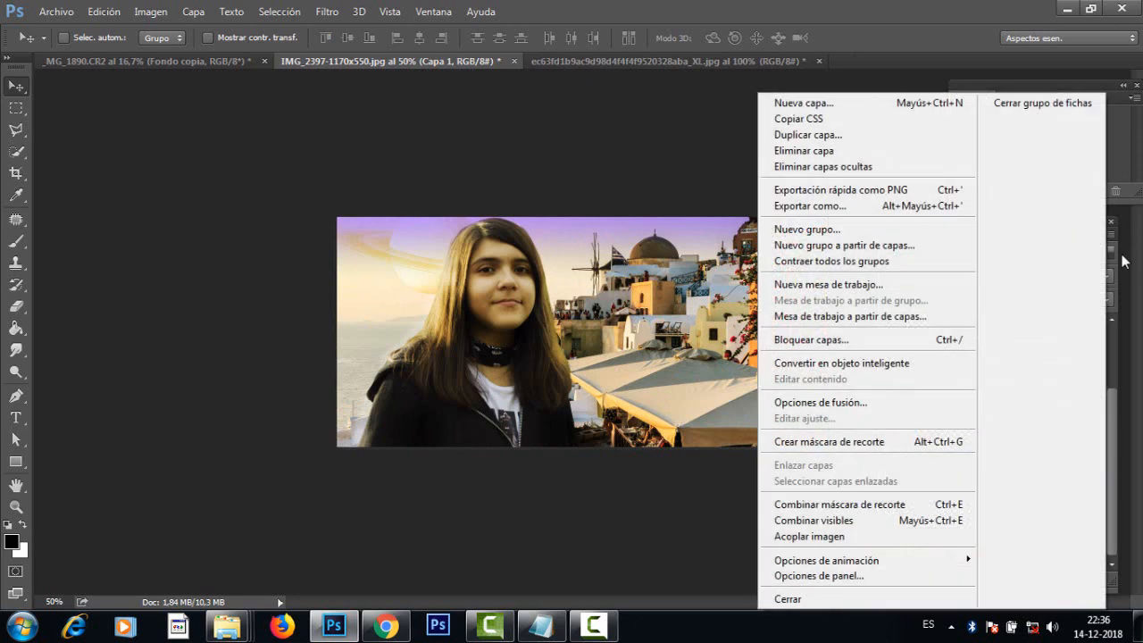
left_click(1123, 262)
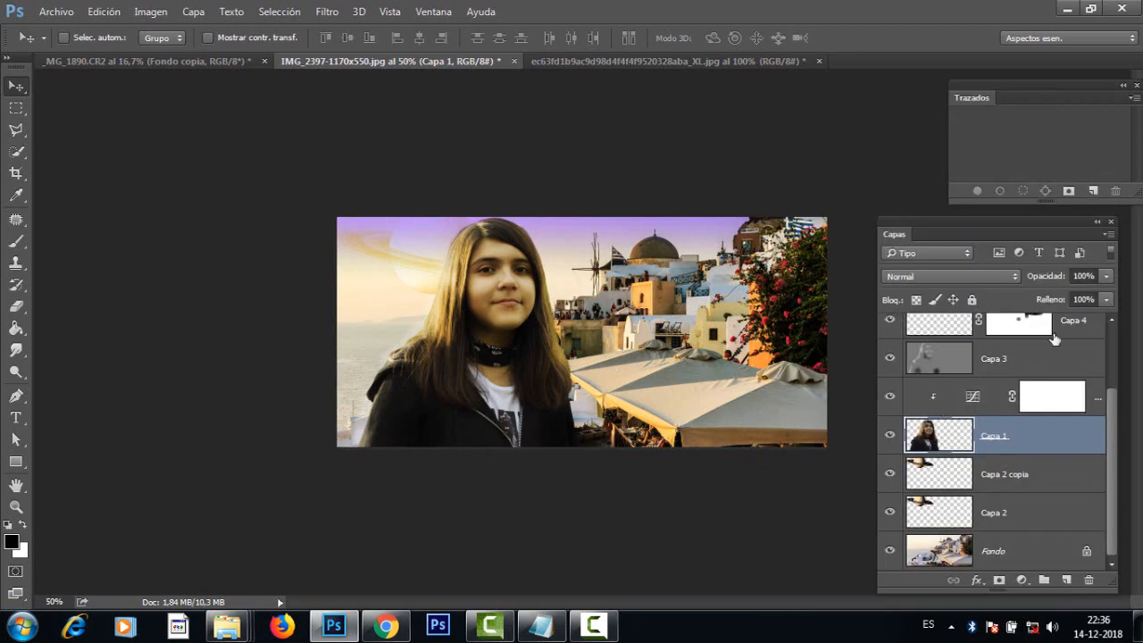
left_click(1108, 236)
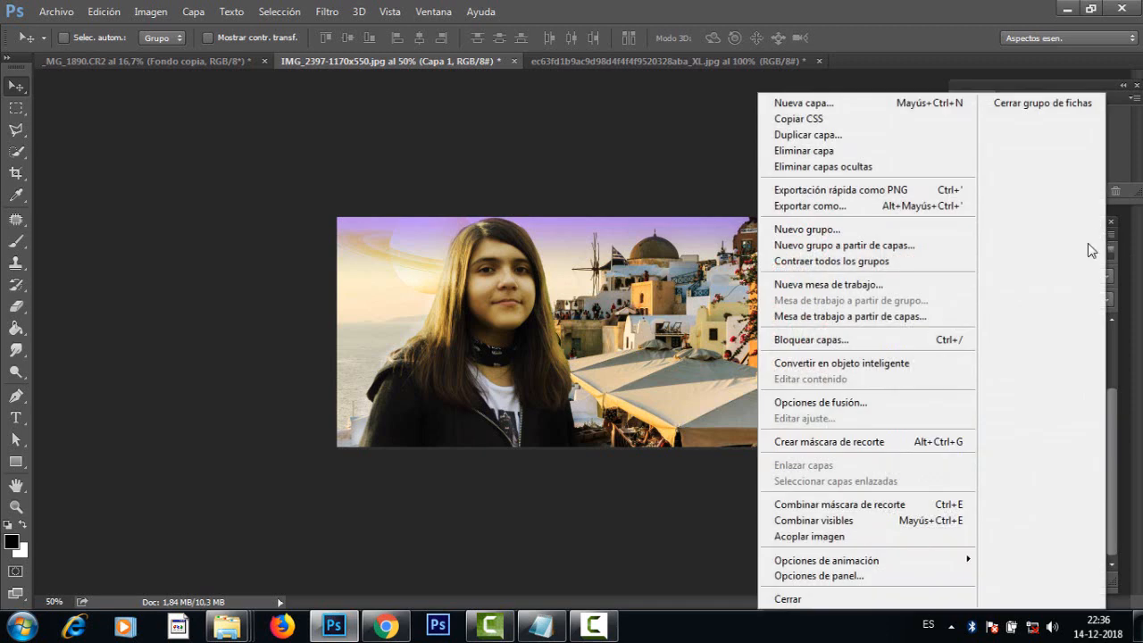
left_click(874, 364)
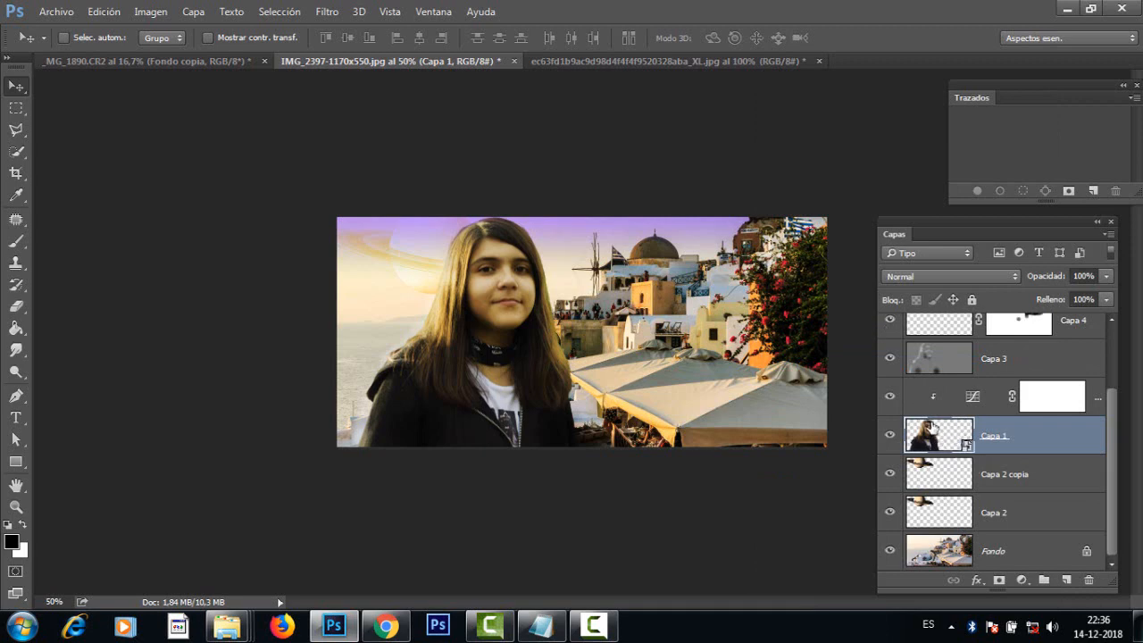
Step: Open the Licuar (Liquify) filter on Capa 1 and set the brush size to 147
left_click(327, 12)
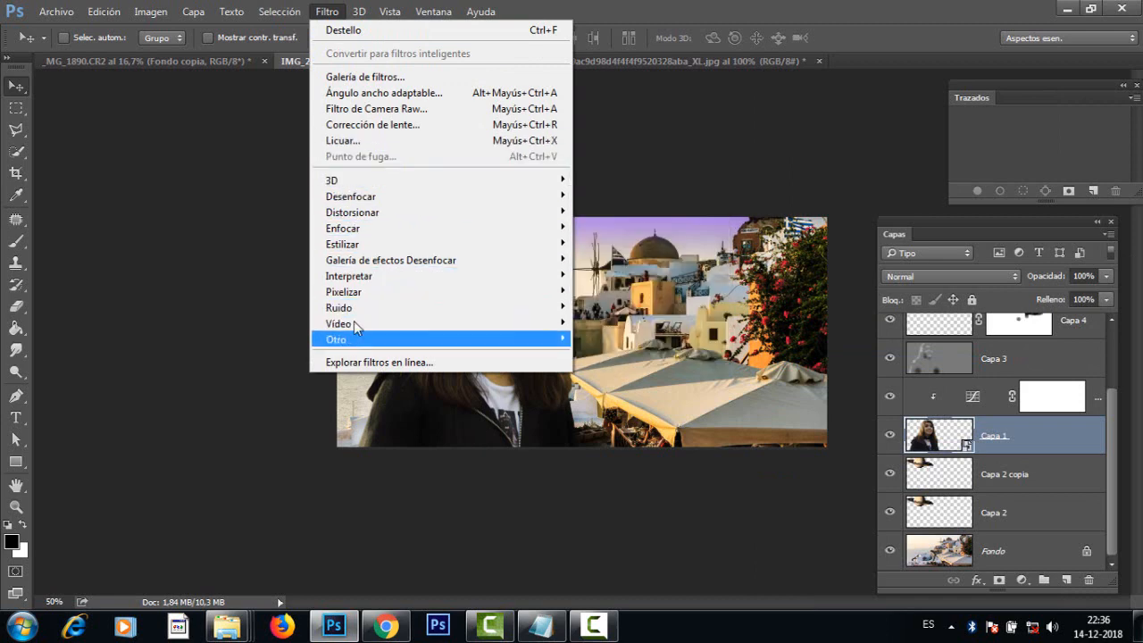
left_click(376, 145)
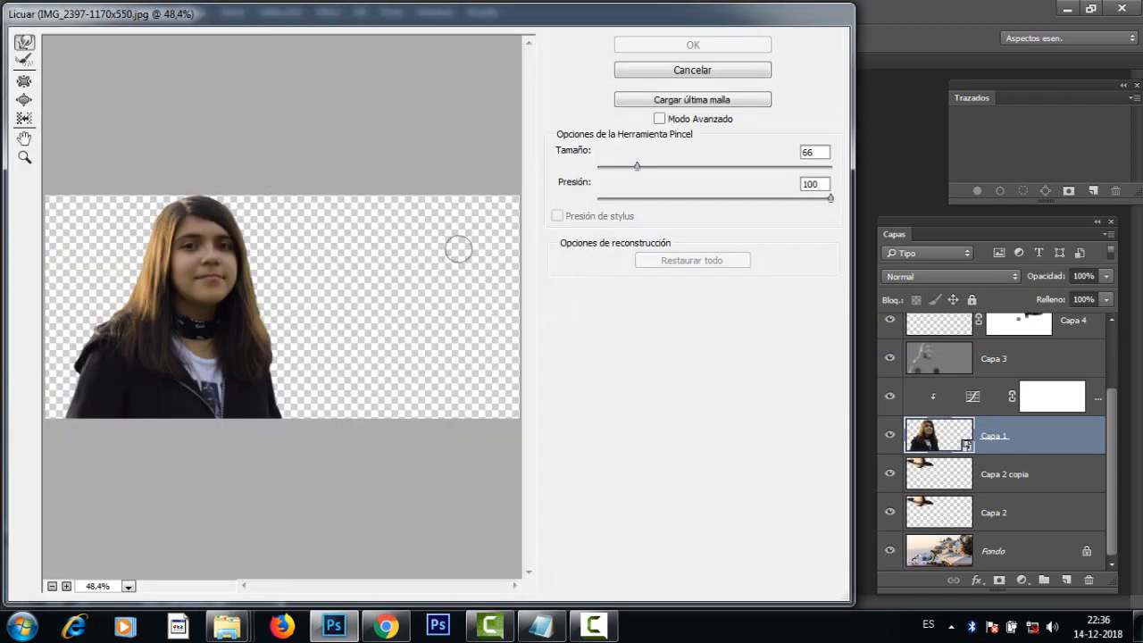
left_click(204, 290, "ctrl")
left_click(204, 290, "ctrl")
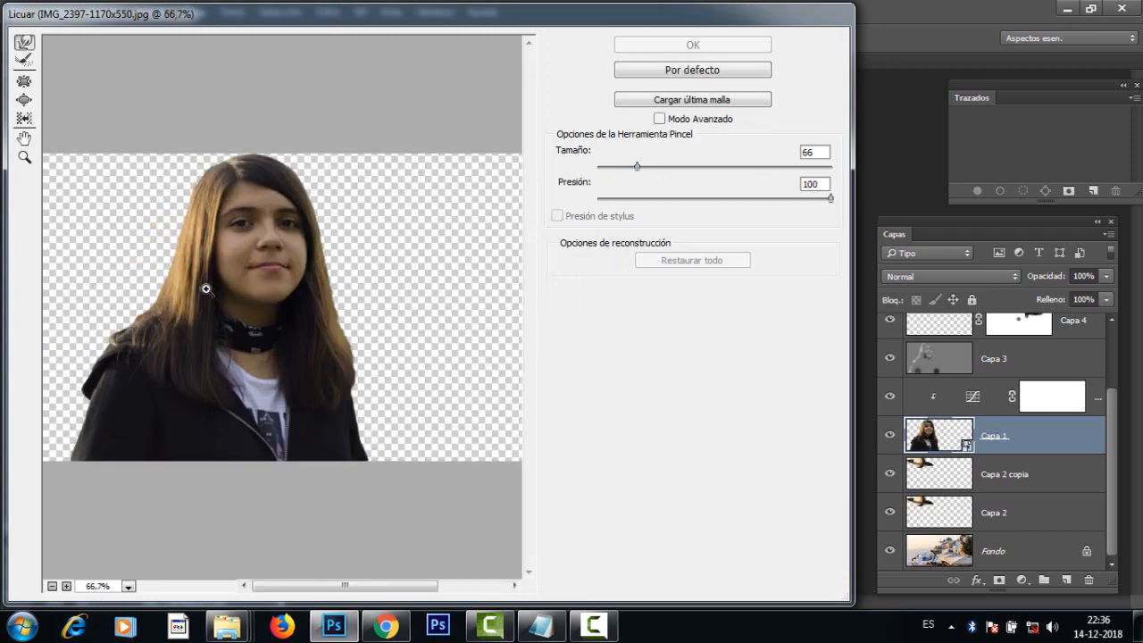
left_click(207, 287, "ctrl")
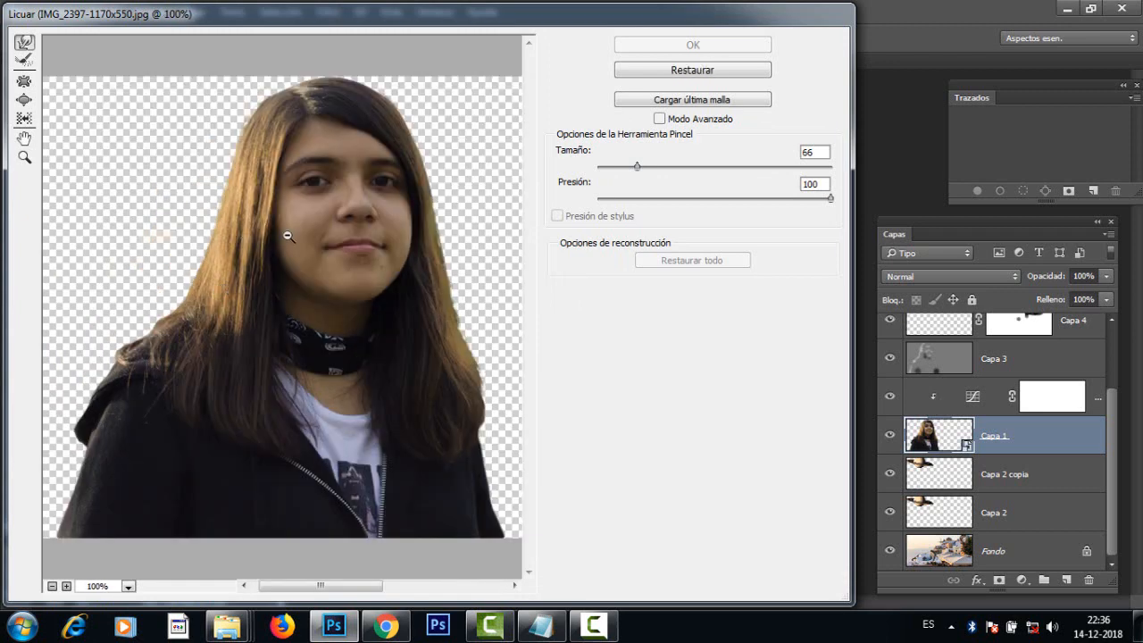
left_click(284, 234, "ctrl+alt")
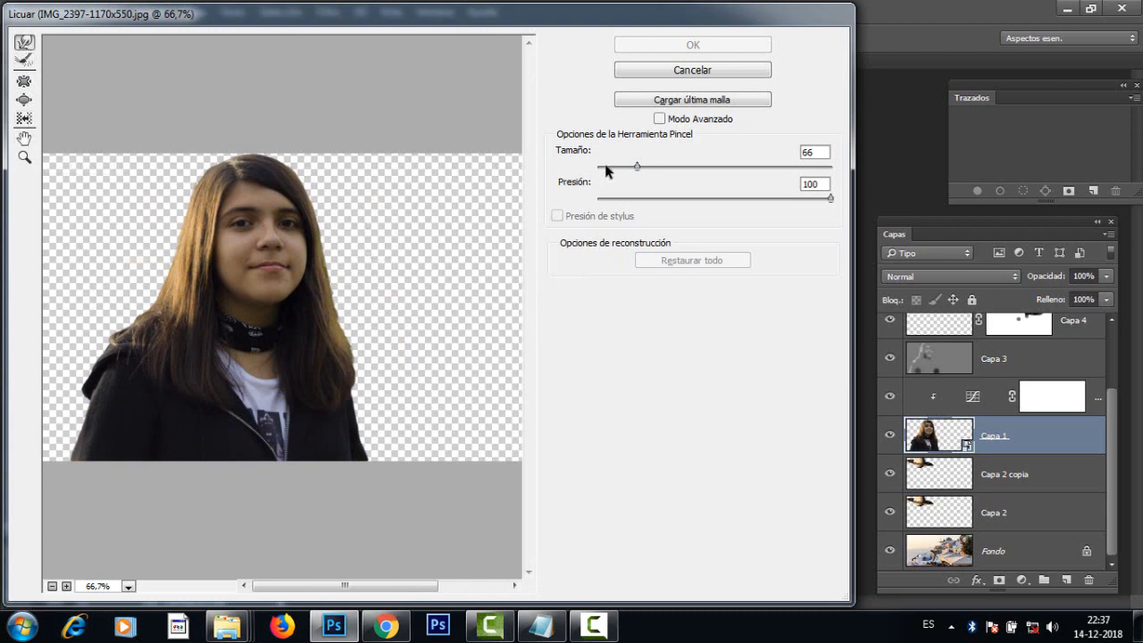
left_click_drag(641, 165, 644, 165)
left_click_drag(640, 166, 650, 169)
Step: Slim the girl's silhouette by pushing the outer edges of both jacket sleeves and the hair ends inward
mouse_move(78, 419)
left_mouse_down()
mouse_move(91, 414)
mouse_move(85, 424)
left_mouse_up()
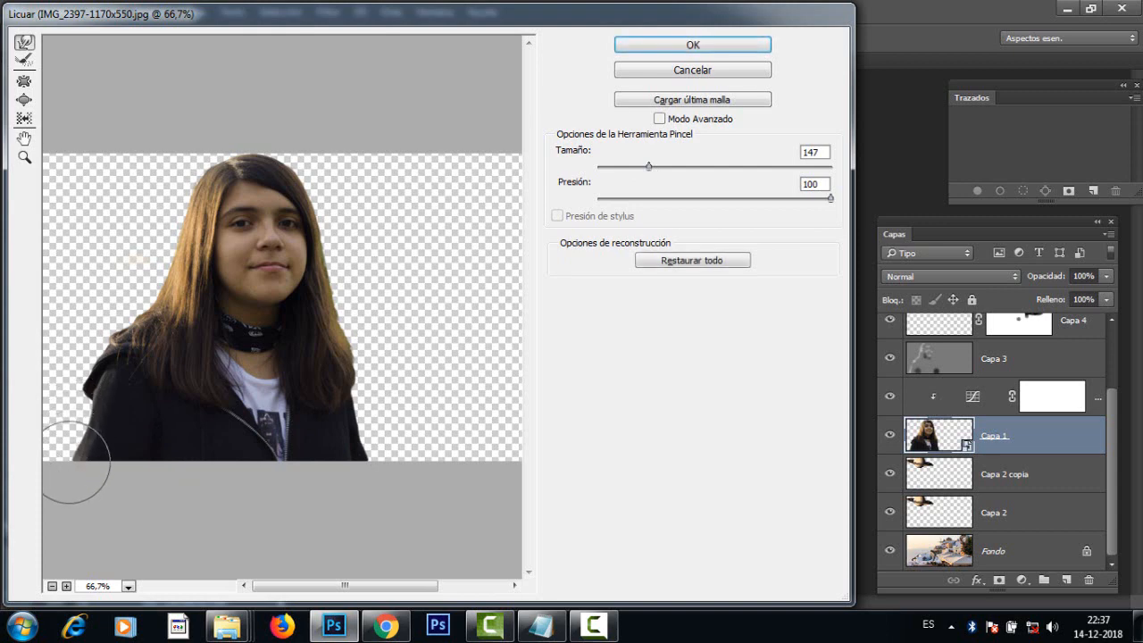
left_click_drag(70, 463, 77, 467)
left_click_drag(98, 371, 103, 374)
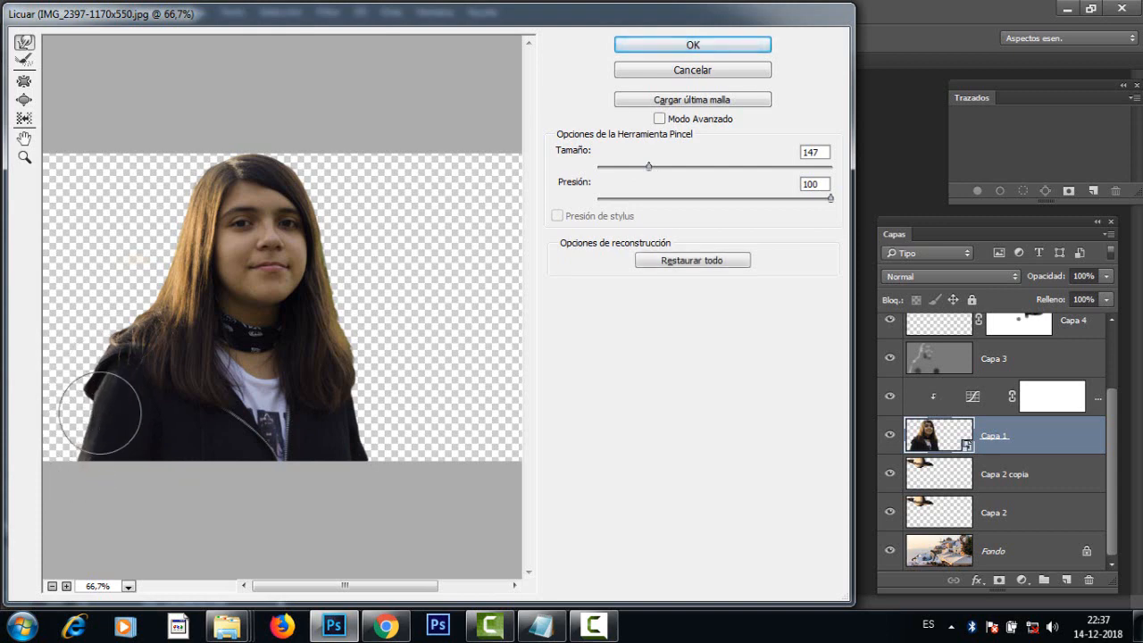
left_click_drag(90, 457, 97, 456)
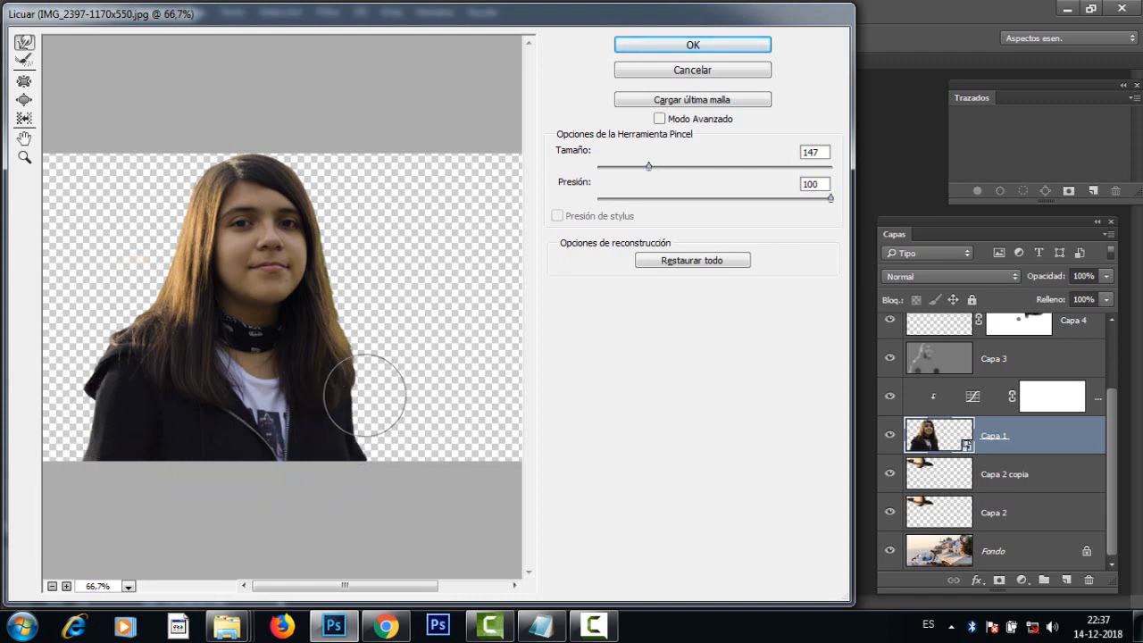
left_click_drag(365, 395, 347, 354)
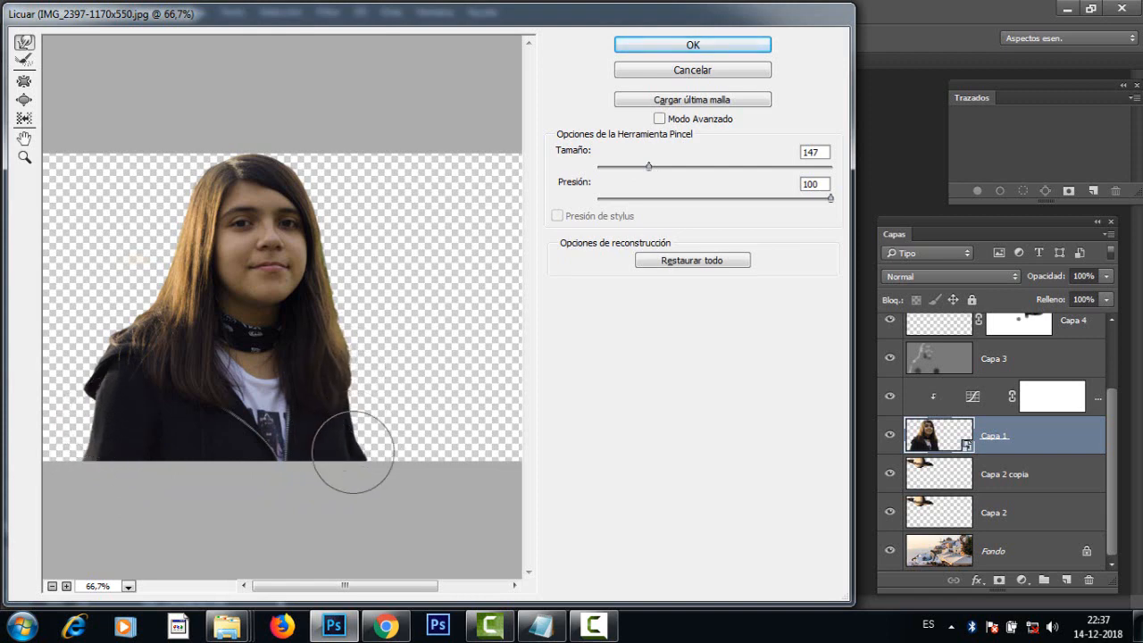
left_click_drag(378, 487, 369, 488)
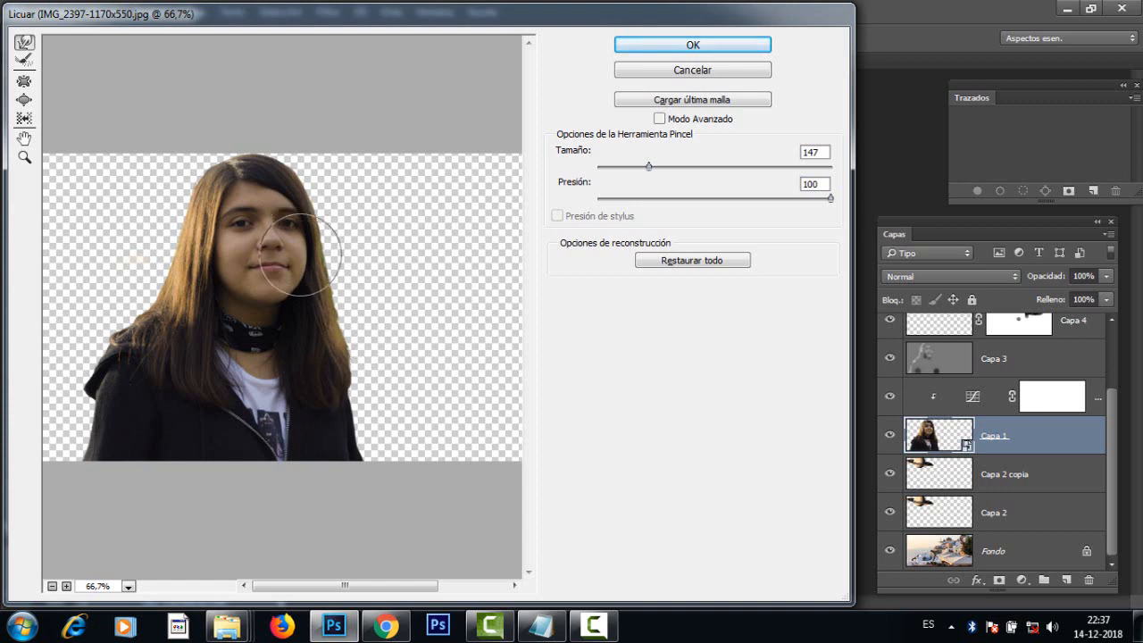
Step: Reduce the Liquify brush size to 75
left_click_drag(648, 166, 638, 167)
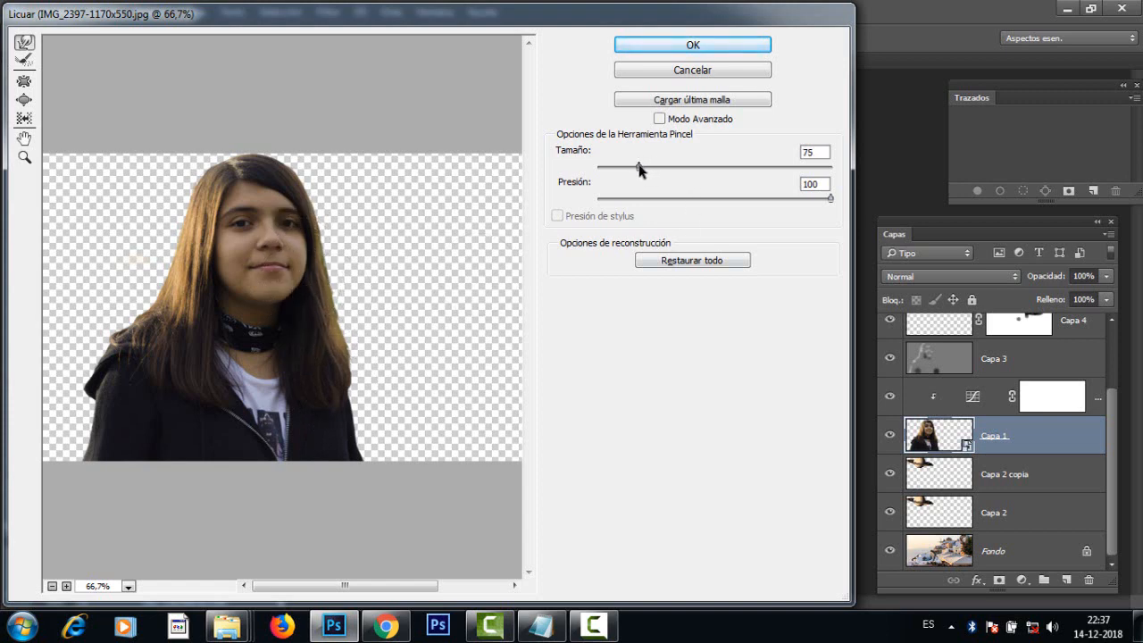
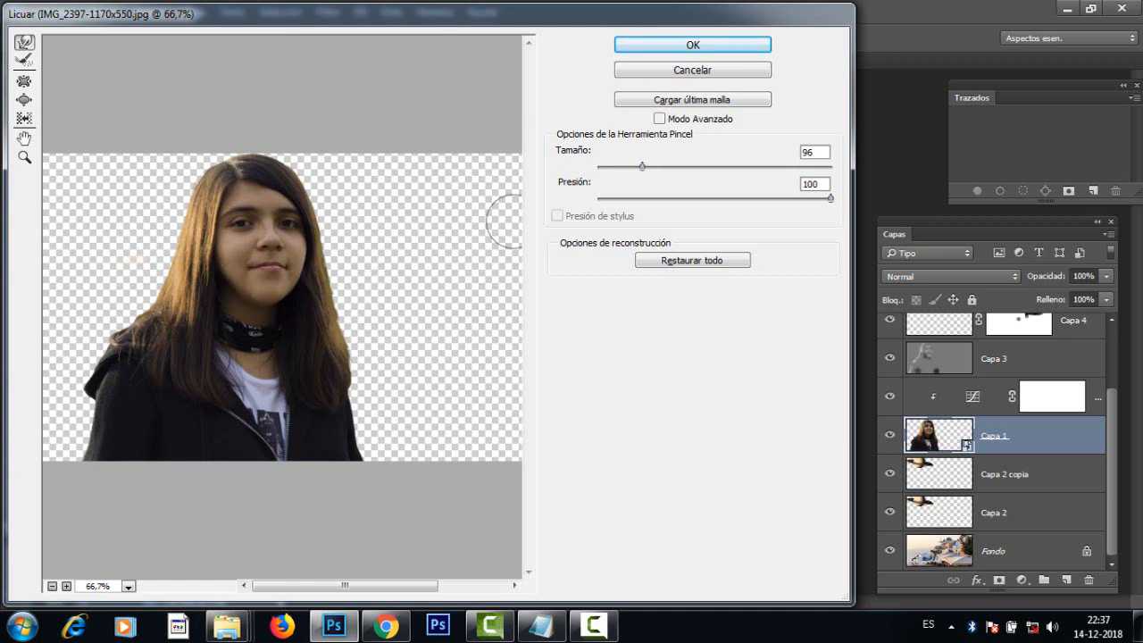
Step: Apply the Liquify changes to Capa 1 and check that the Licuar smart filter can be toggled and reopened for editing
left_click(714, 45)
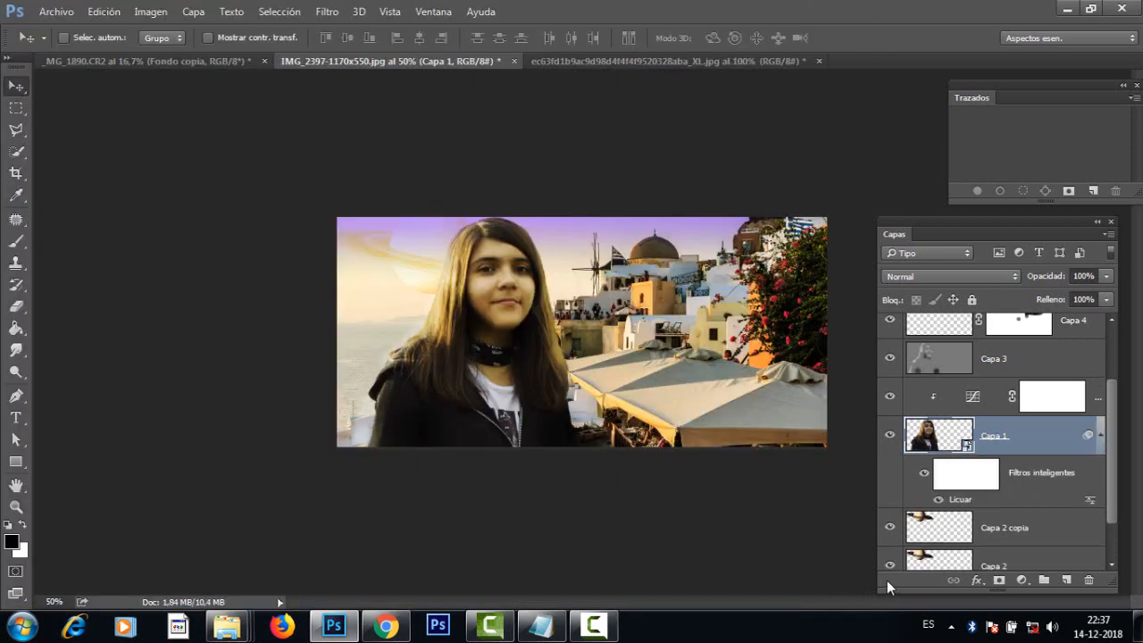
left_click(938, 500)
left_click(939, 500)
double_click(961, 500)
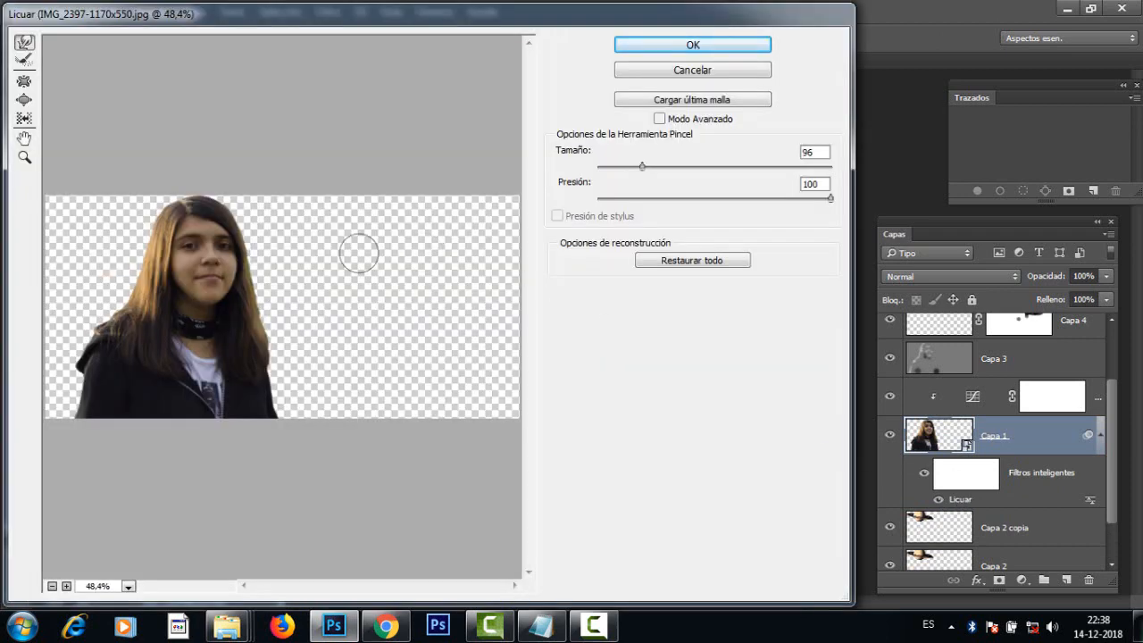
left_click(689, 71)
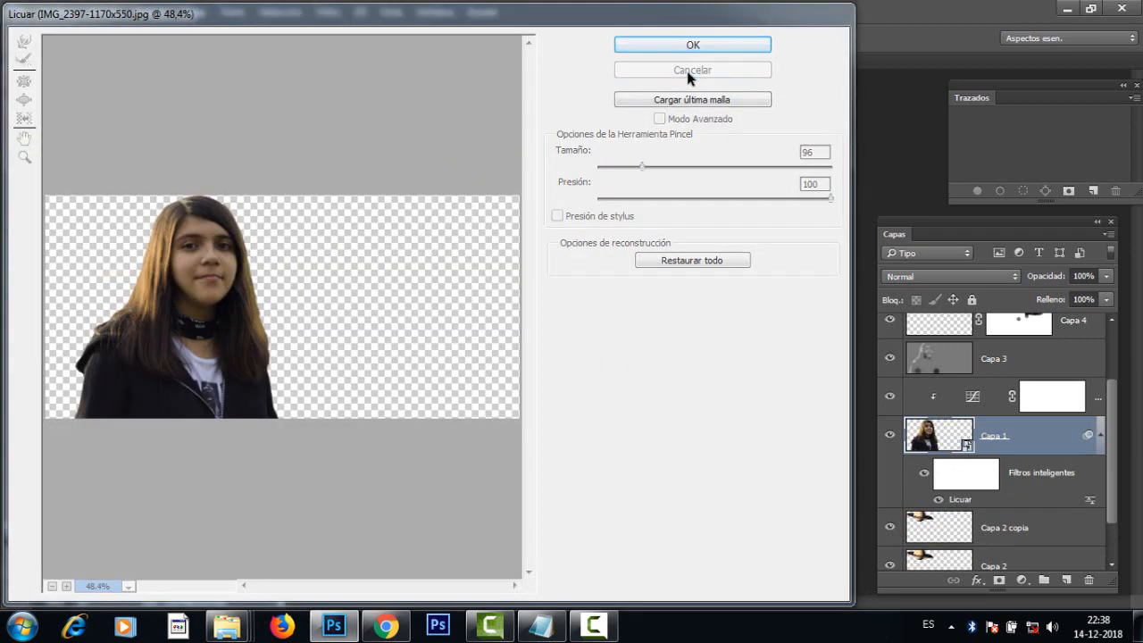
Step: Compare the girl's silhouette with and without Liquify by toggling the smart filters' visibility on Capa 1
left_click(926, 480)
left_click(926, 479)
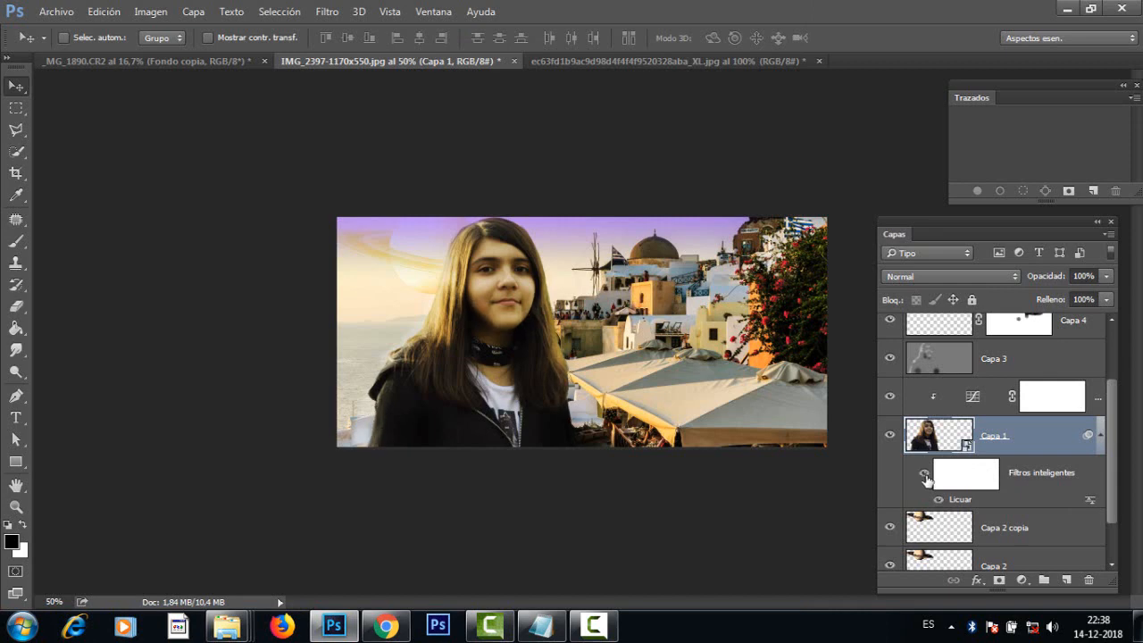
left_click(926, 479)
left_click(926, 479)
left_click(926, 479)
left_click(926, 480)
left_click(926, 480)
left_click(926, 479)
left_click(926, 479)
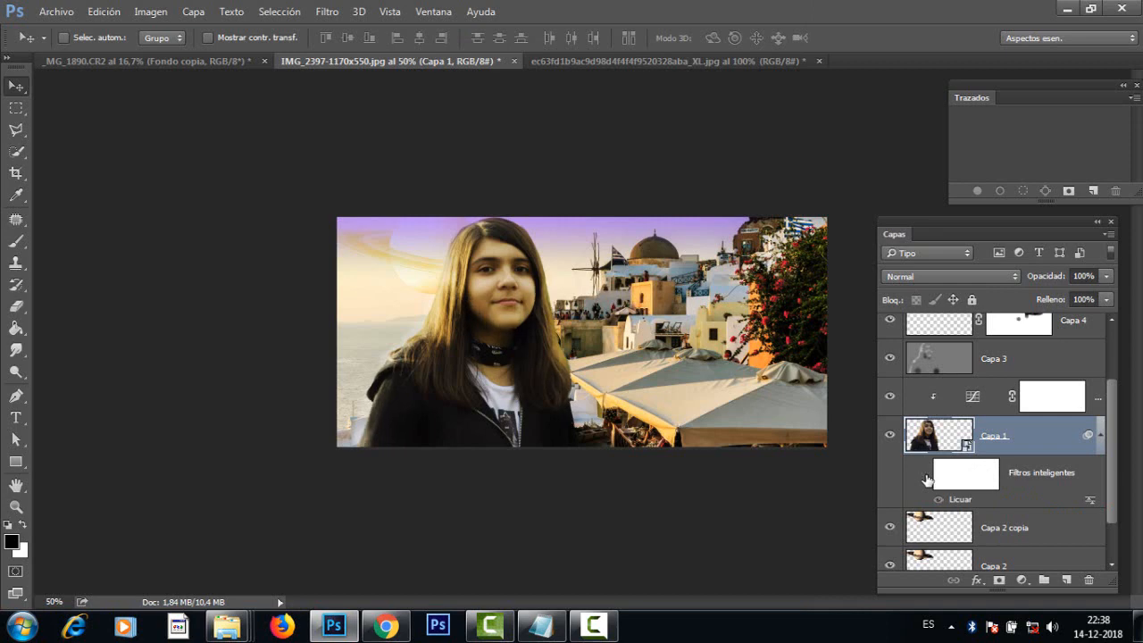
left_click(926, 480)
left_click(926, 479)
left_click(926, 480)
left_click(926, 479)
left_click(926, 480)
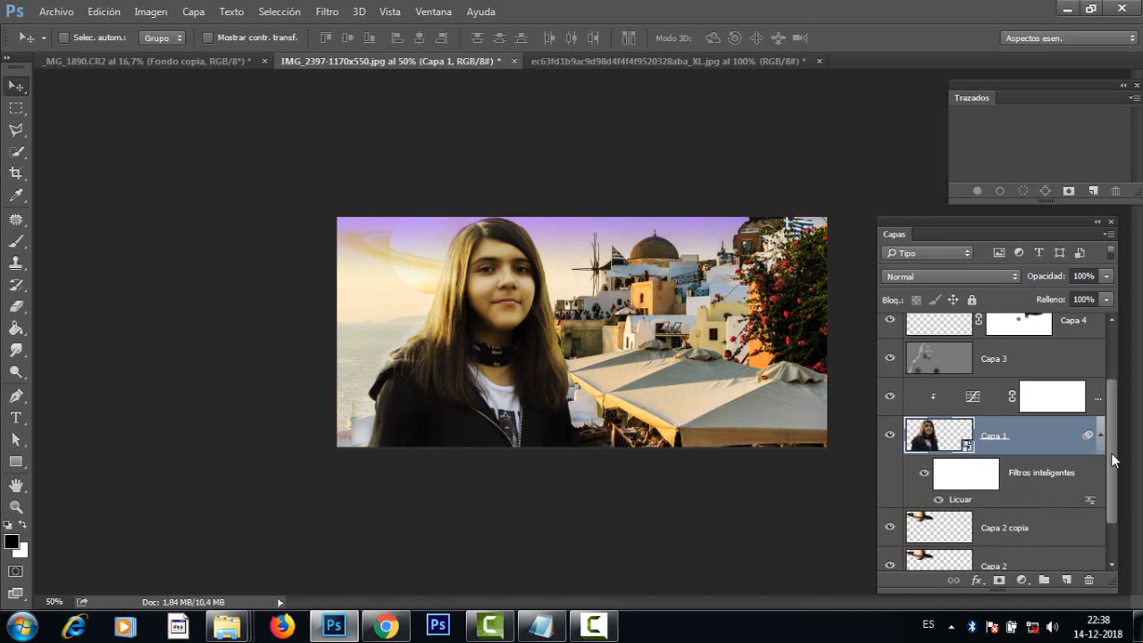
Step: Make the flare layer, Capa 5, visible again and compare the montage with and without it
scroll(1115, 460, "up", 2)
scroll(1115, 377, "down", 5)
scroll(1121, 383, "up", 5)
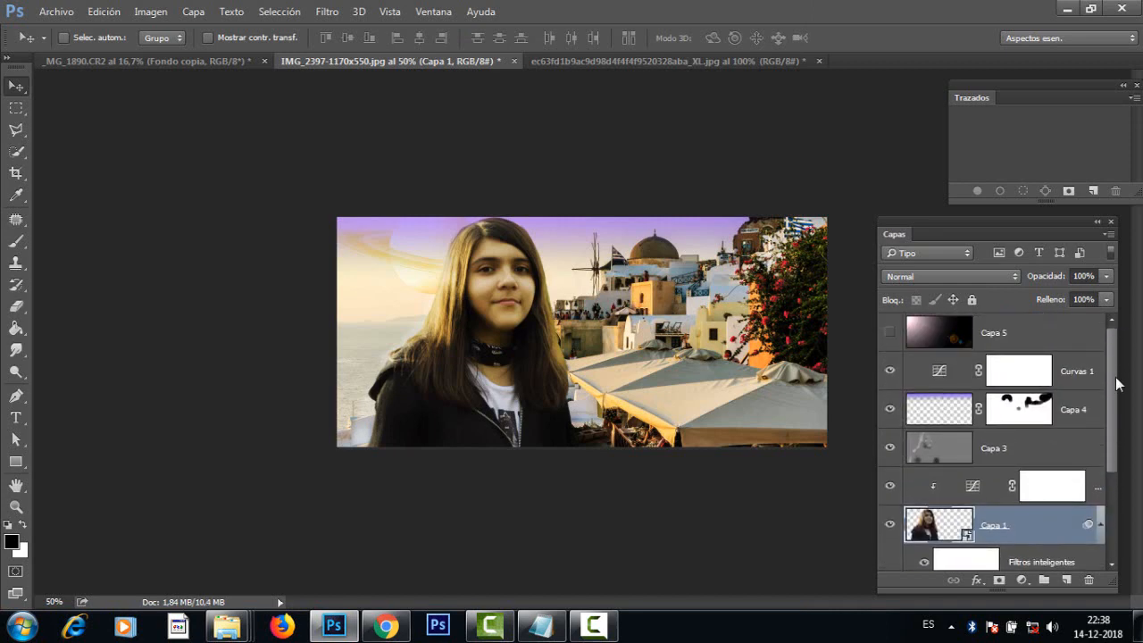
left_click(890, 333)
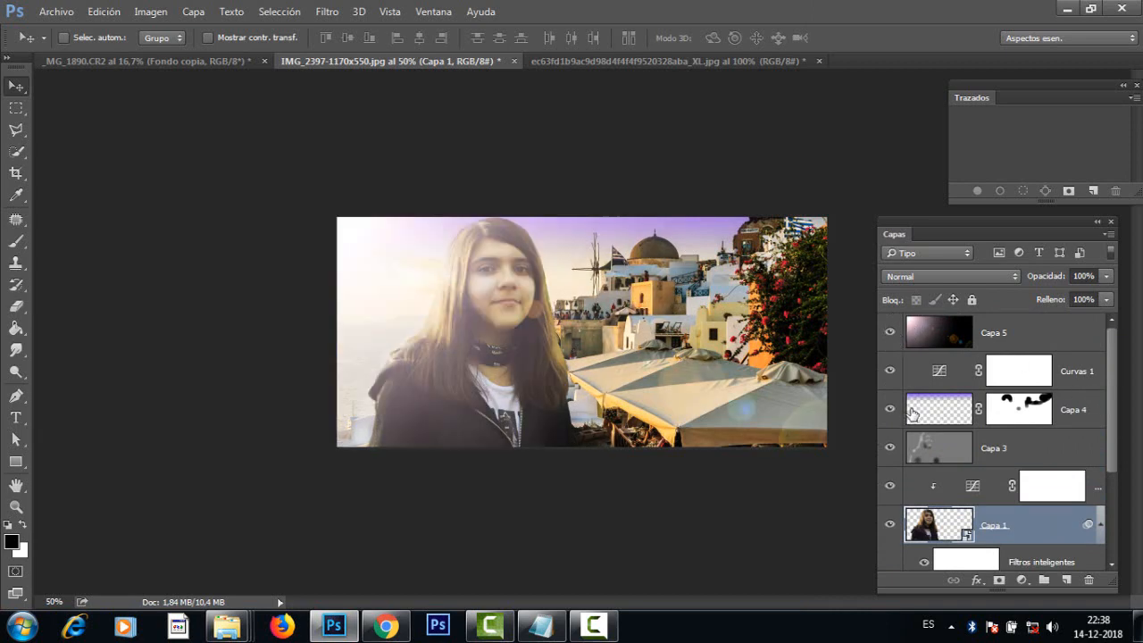
left_click(889, 333)
left_click(890, 333)
left_click(890, 333)
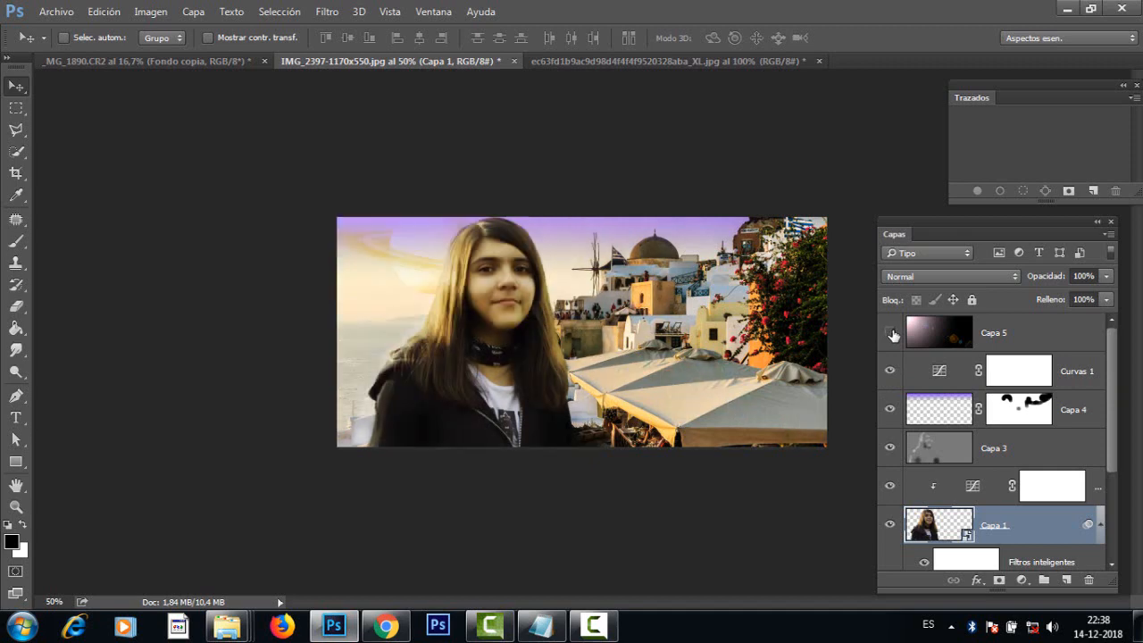
left_click(890, 333)
left_click(890, 333)
left_click(890, 334)
left_click(891, 333)
left_click(890, 333)
left_click(890, 333)
left_click(890, 333)
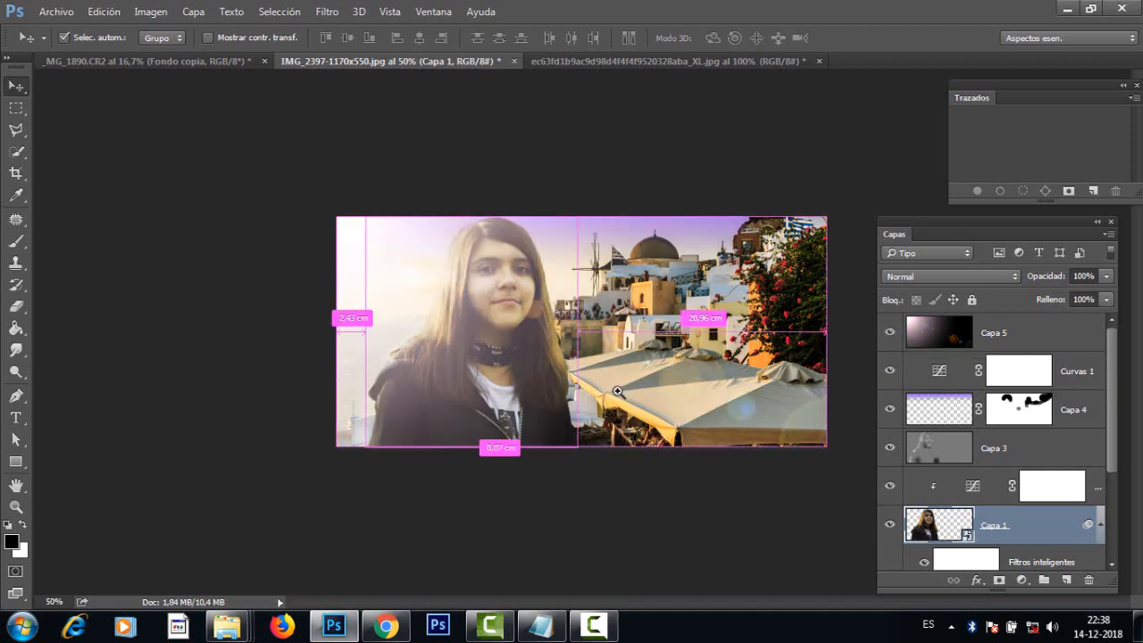
key("ctrl+plus")
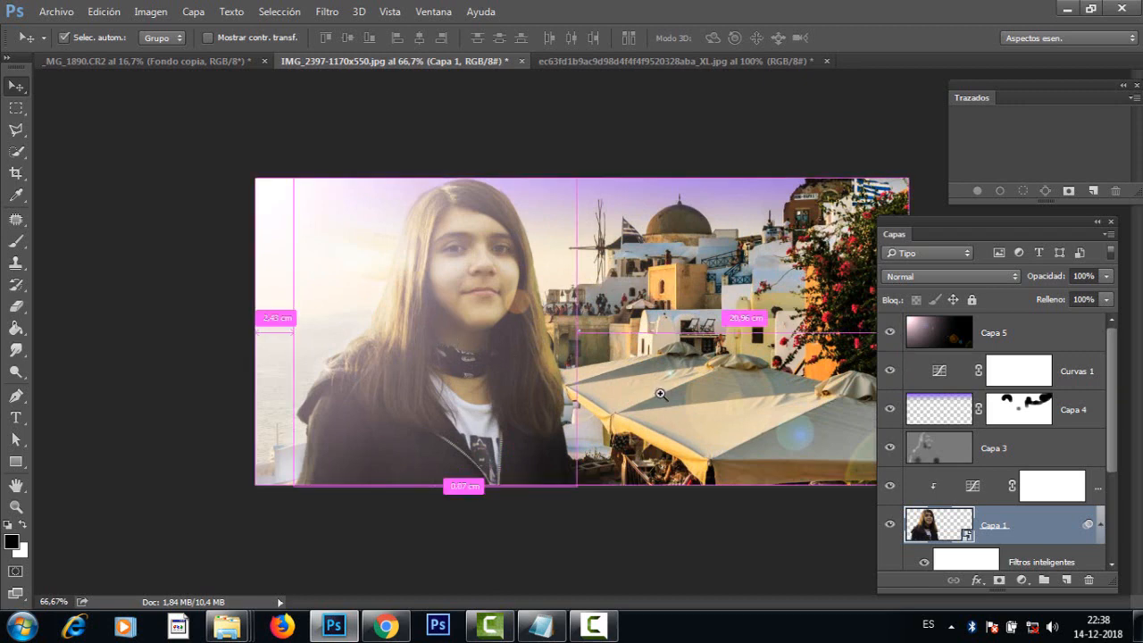
key("ctrl+plus")
key("ctrl+minus")
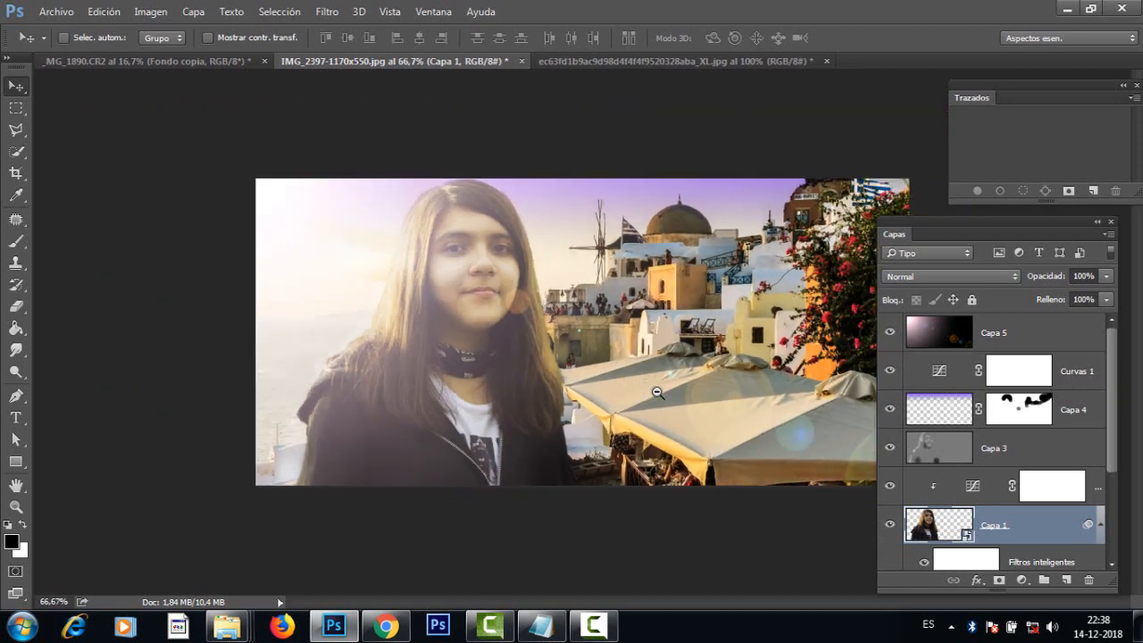
left_click(891, 333)
left_click(890, 333)
left_click(892, 336)
left_click(892, 336)
left_click(893, 335)
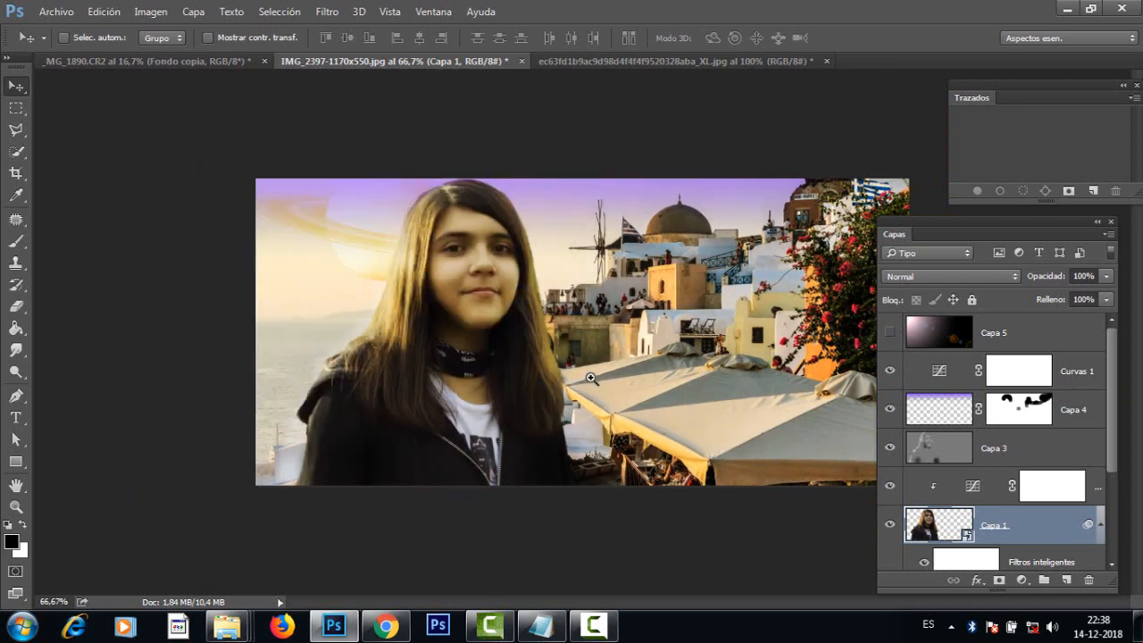
key("ctrl+minus")
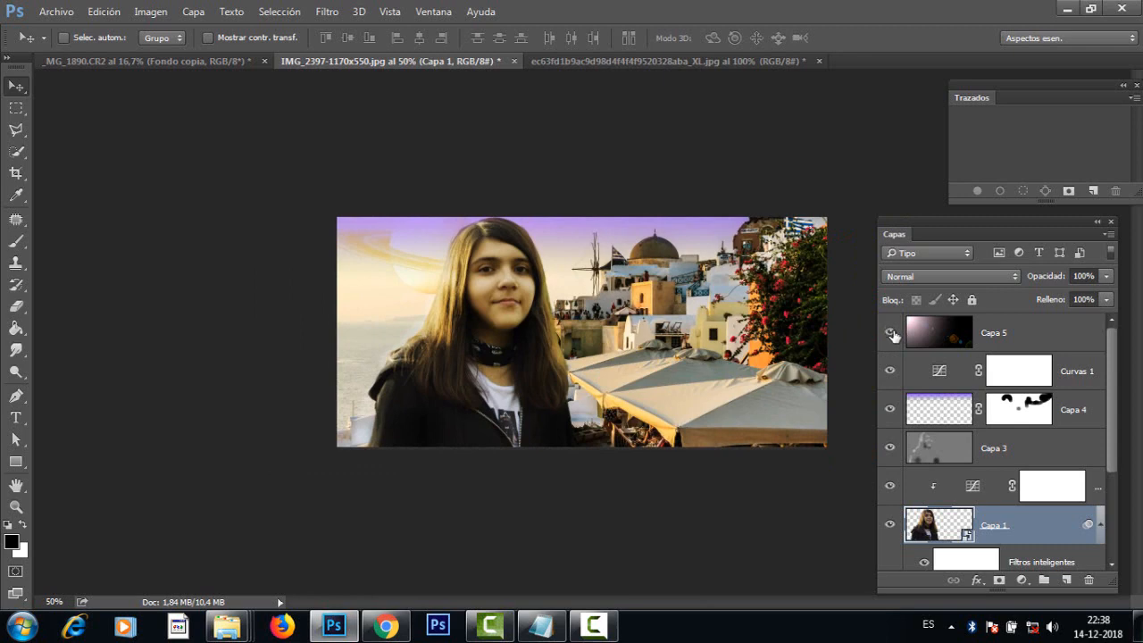
left_click(891, 334)
left_click(891, 335)
left_click_drag(1112, 463, 1130, 407)
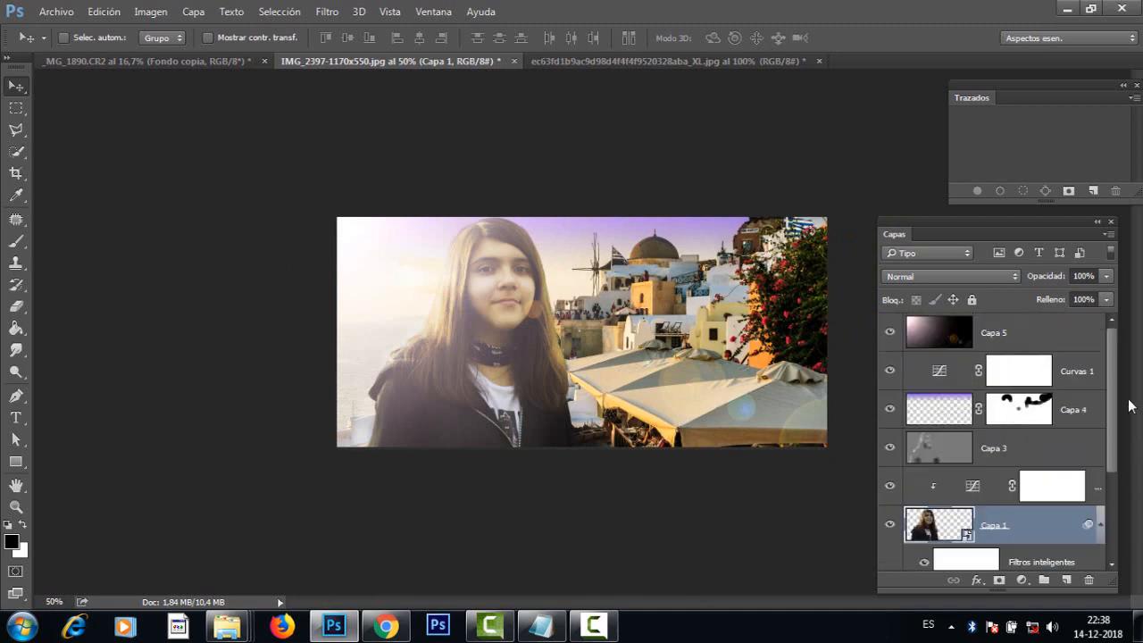
Step: Create a new layer above Capa 5 and select a full-width rectangular strip along the image's lower edge
left_click(1058, 345)
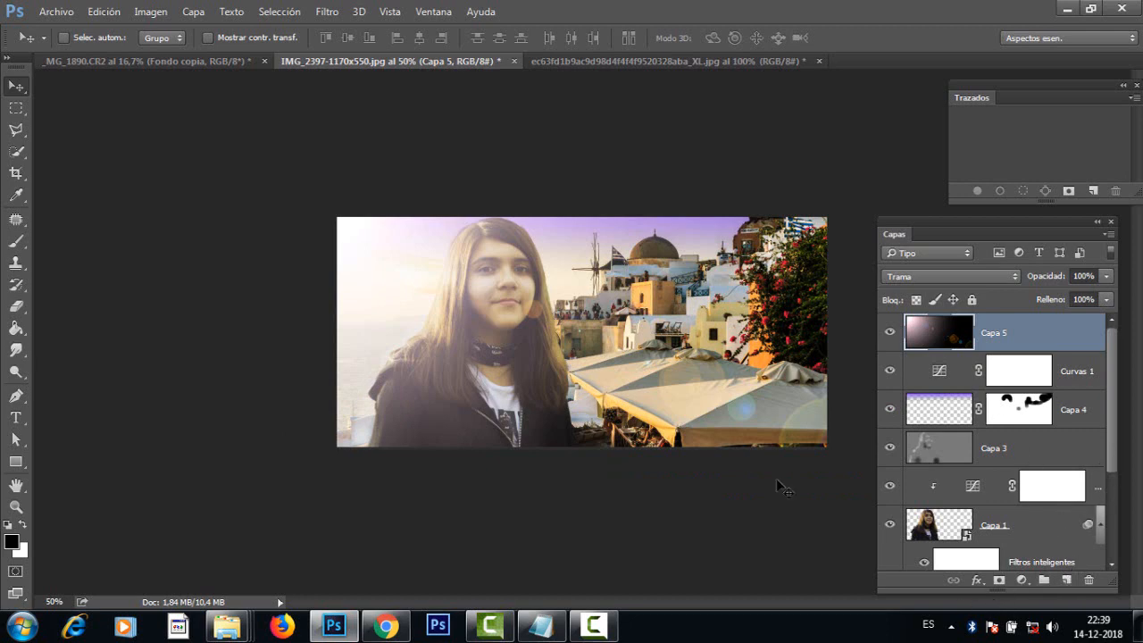
left_click(1066, 580)
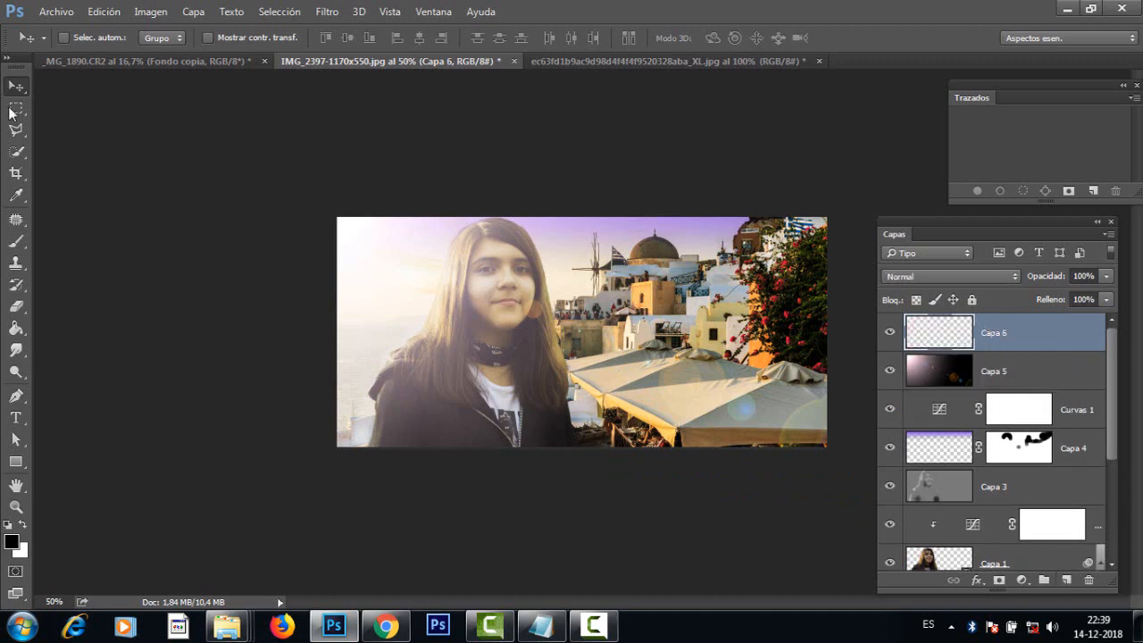
left_click(13, 109)
left_click_drag(324, 449, 920, 411)
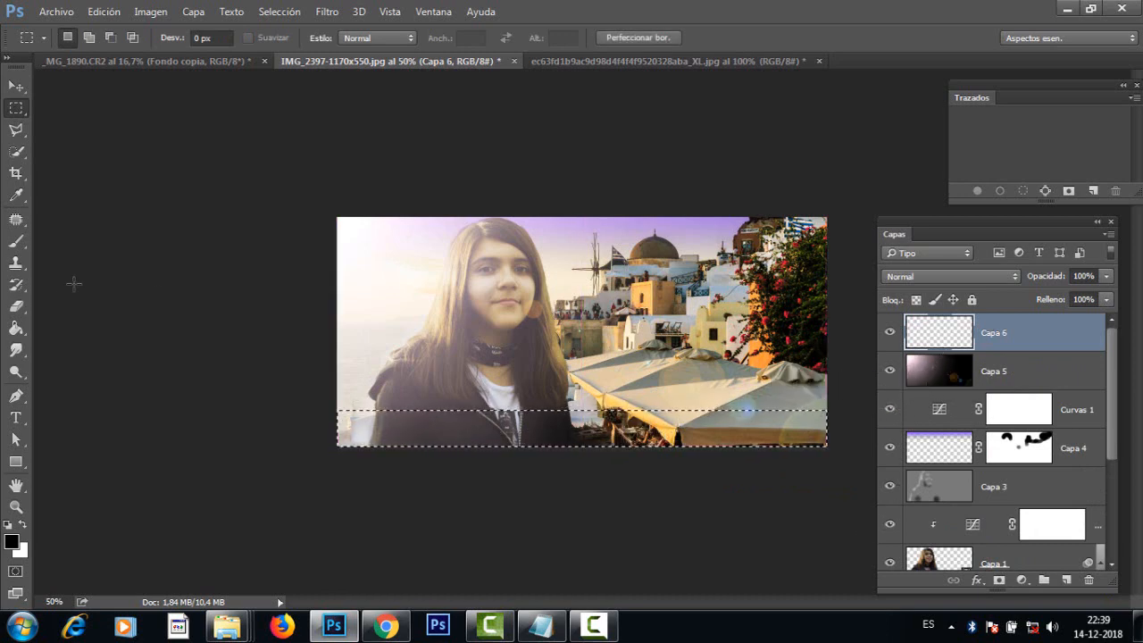
Step: Set the foreground colour to a very dark navy blue and fill the selected strip on Capa 6 with the Paint Bucket
left_click(16, 328)
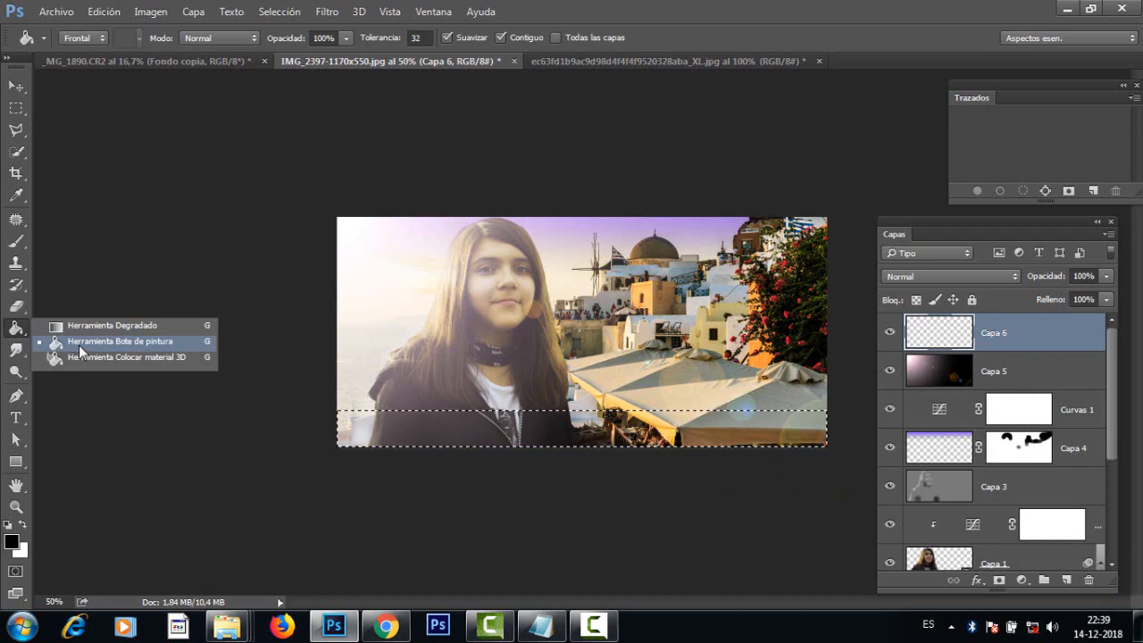
left_click(80, 349)
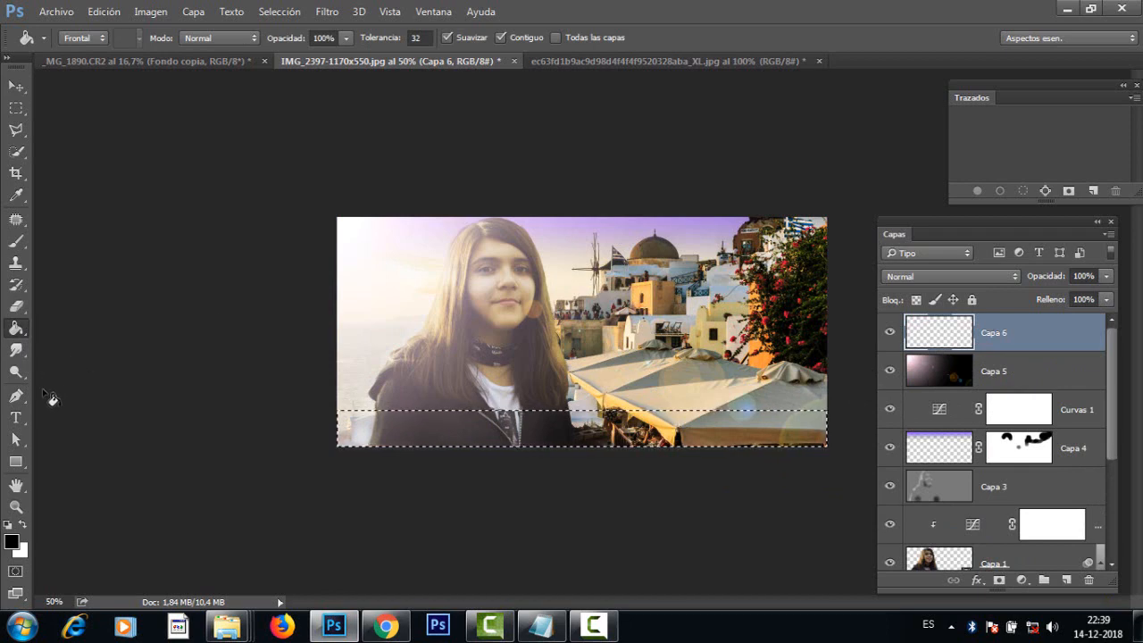
left_click(10, 542)
left_click_drag(347, 436, 499, 431)
left_click(692, 254)
left_click(613, 424)
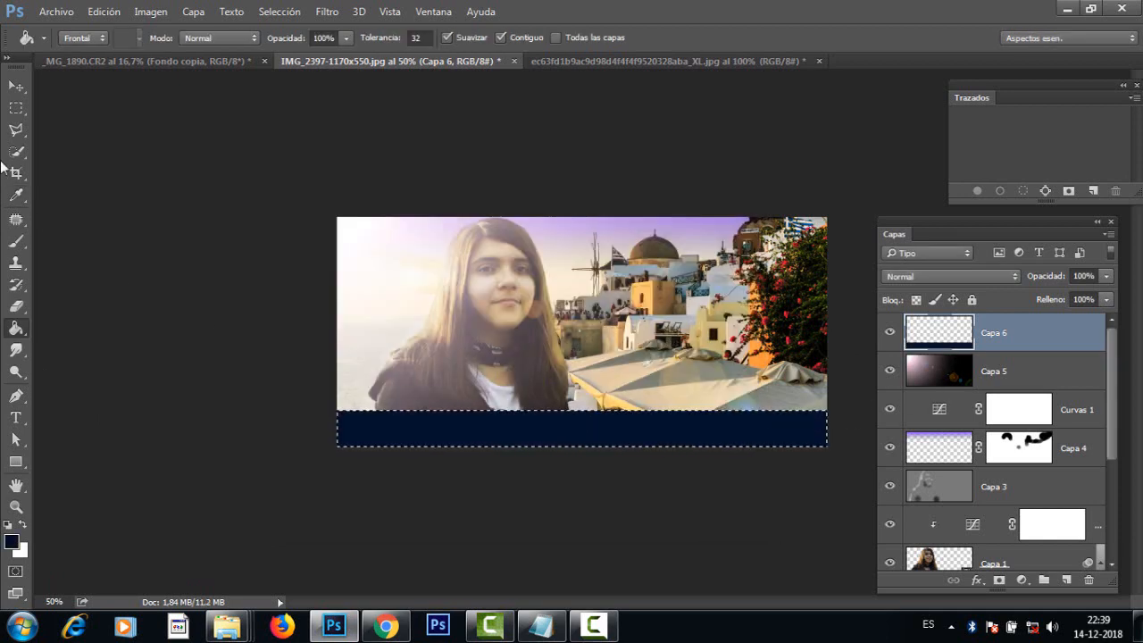
Step: Deselect the strip and nudge the navy band slightly along the image's lower edge
left_click(16, 107)
key("ctrl+d")
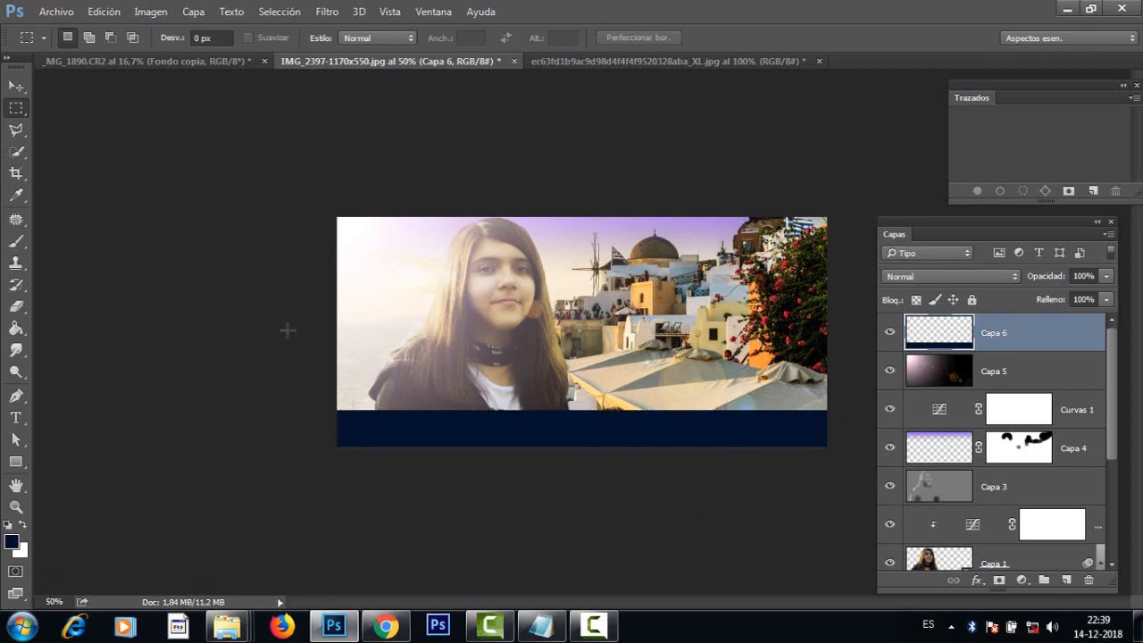
left_click(16, 87)
left_click_drag(543, 434, 547, 433)
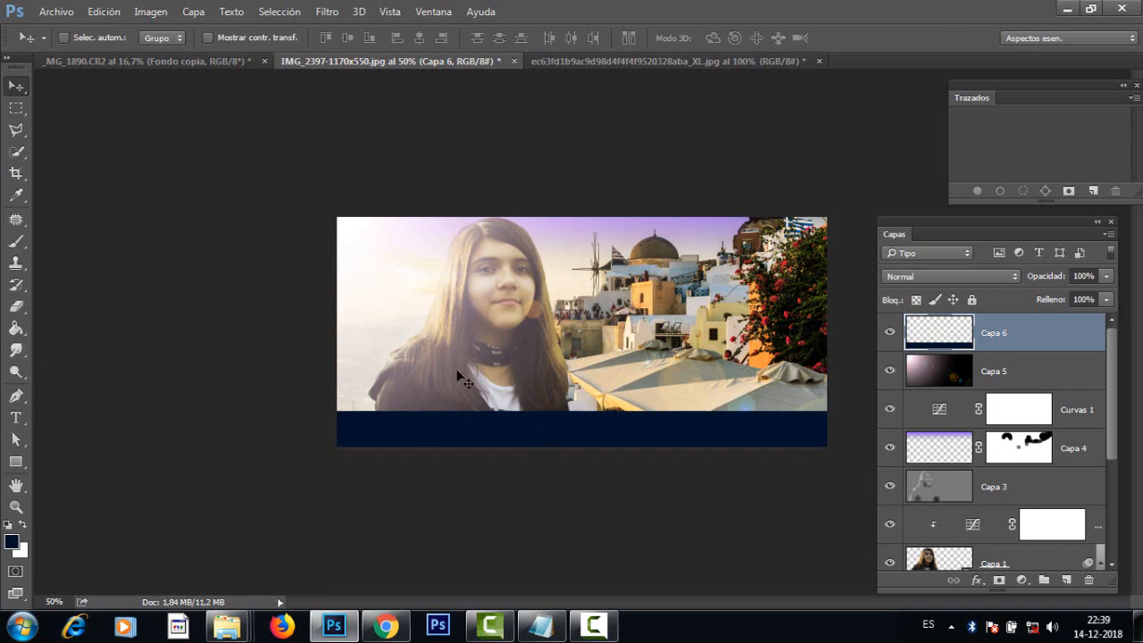
Step: Brush diagonal light streaks across the navy band with the Sobreexponer (Dodge) tool, using brush size 113 and 82% exposure
key("ctrl+plus")
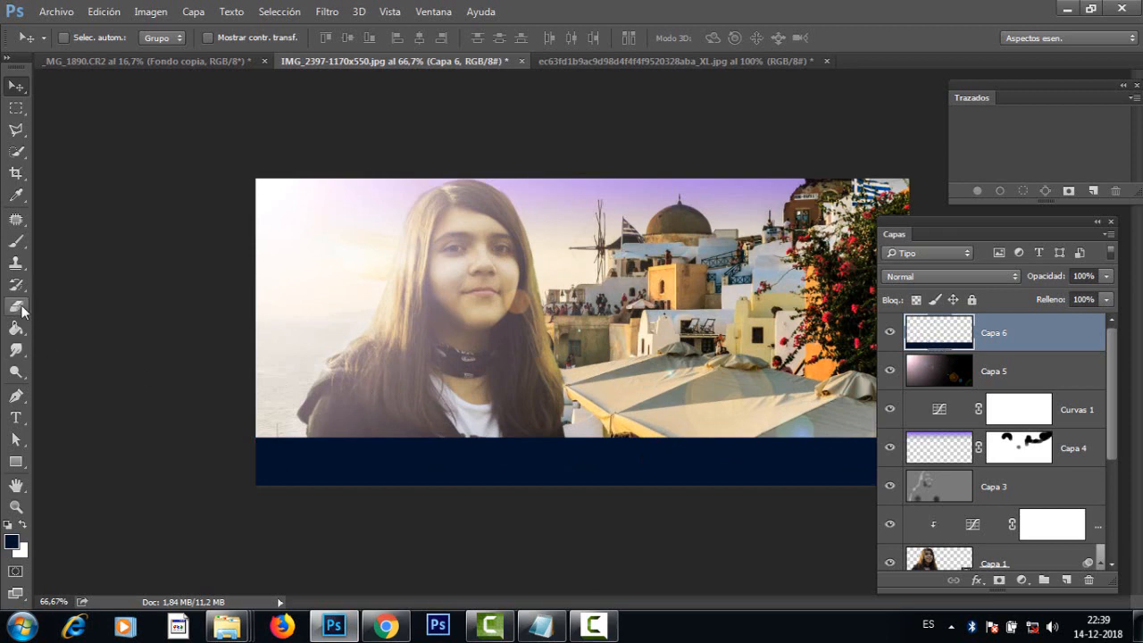
left_click(16, 373)
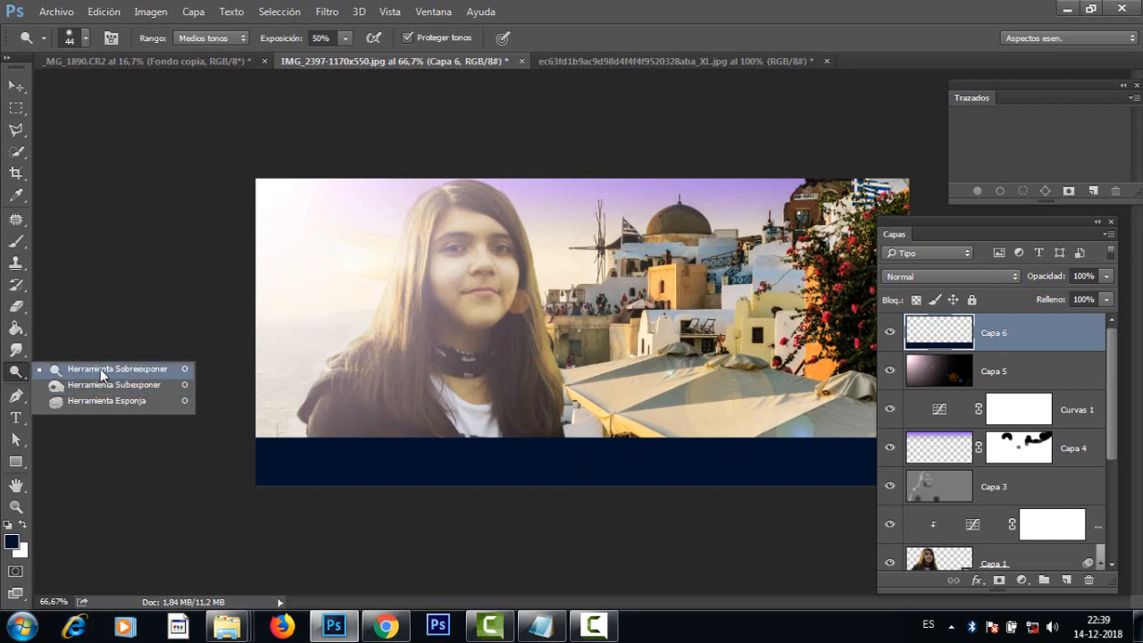
left_click(102, 374)
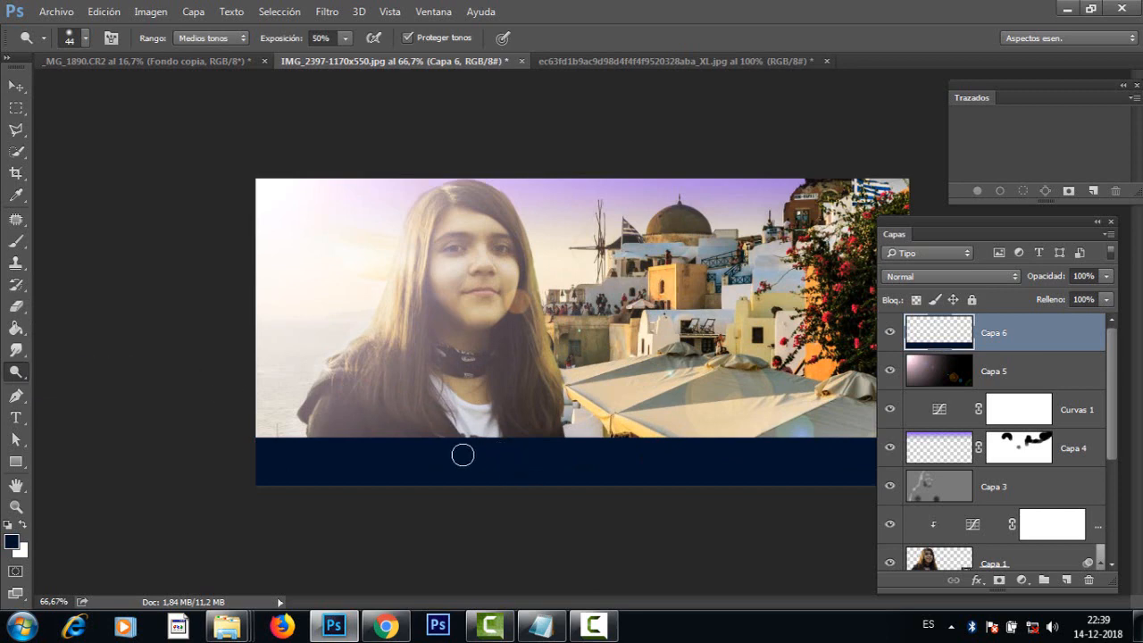
mouse_move(459, 454)
left_mouse_down()
mouse_move(489, 457)
mouse_move(430, 290)
left_mouse_up()
mouse_move(457, 417)
left_mouse_down()
mouse_move(455, 265)
mouse_move(472, 211)
left_mouse_up()
left_click(345, 37)
left_click(602, 518)
left_click(352, 39)
left_click_drag(347, 57, 373, 57)
left_click(496, 440)
left_click_drag(510, 408, 581, 495)
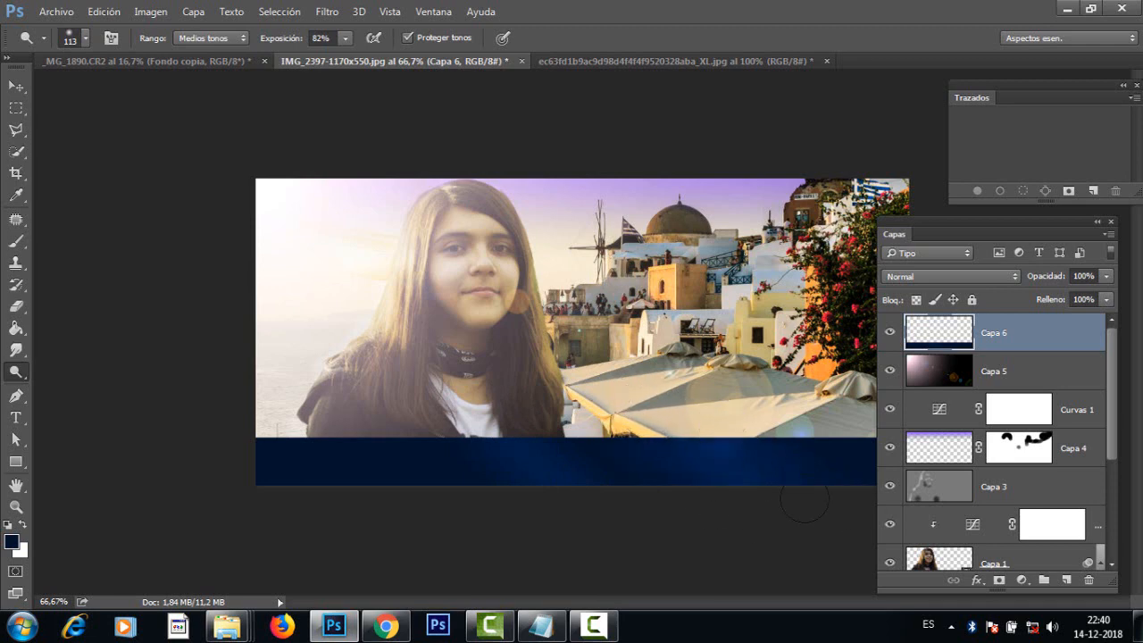
scroll(737, 494, "down", 1)
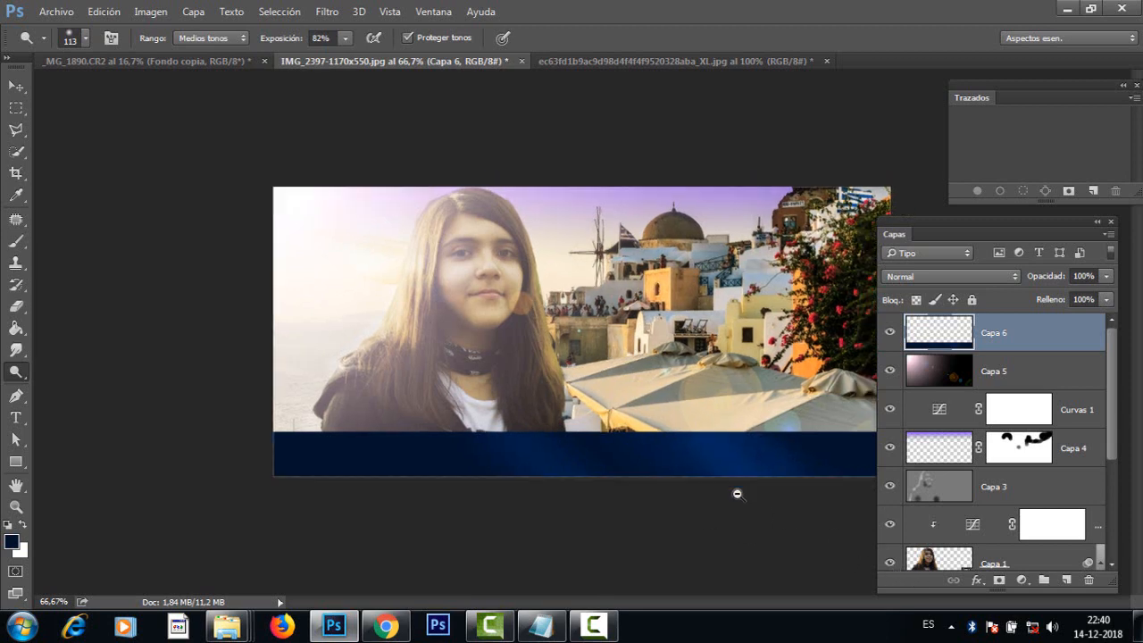
scroll(702, 444, "up", 1)
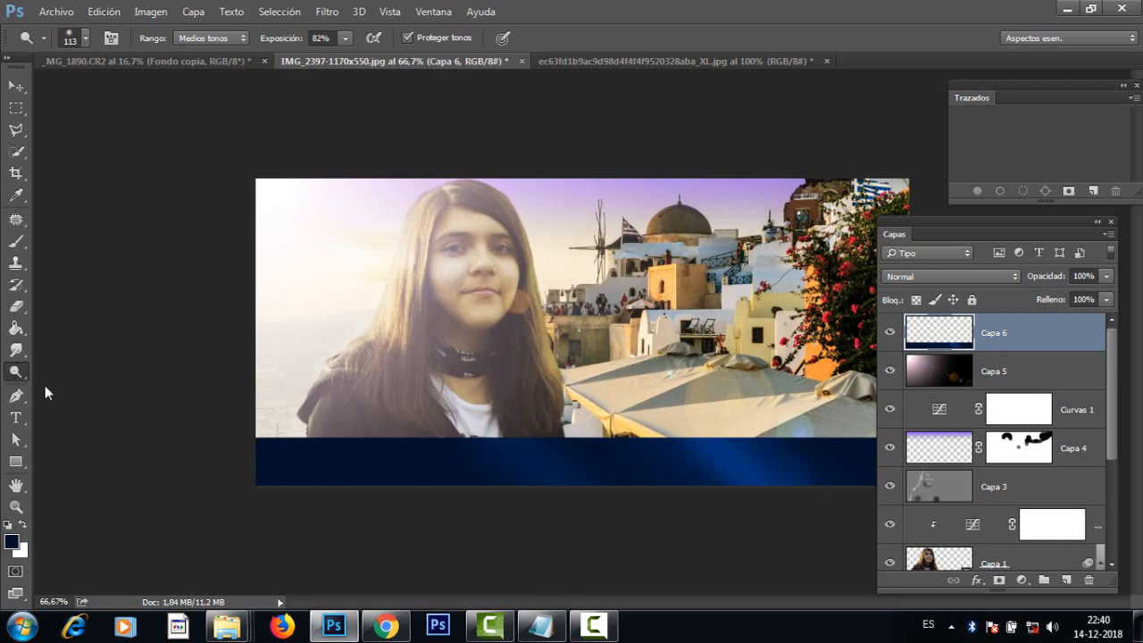
Step: Darken the navy band around the light streaks with the Subexponer (Burn) tool, using brush size 256
right_click(16, 371)
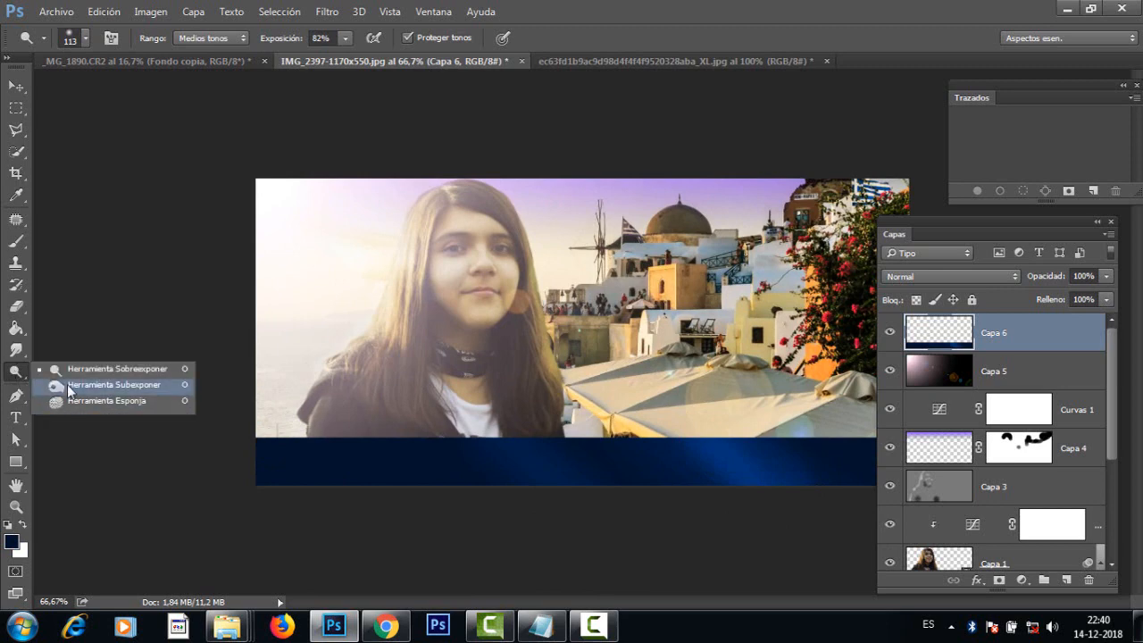
left_click(69, 385)
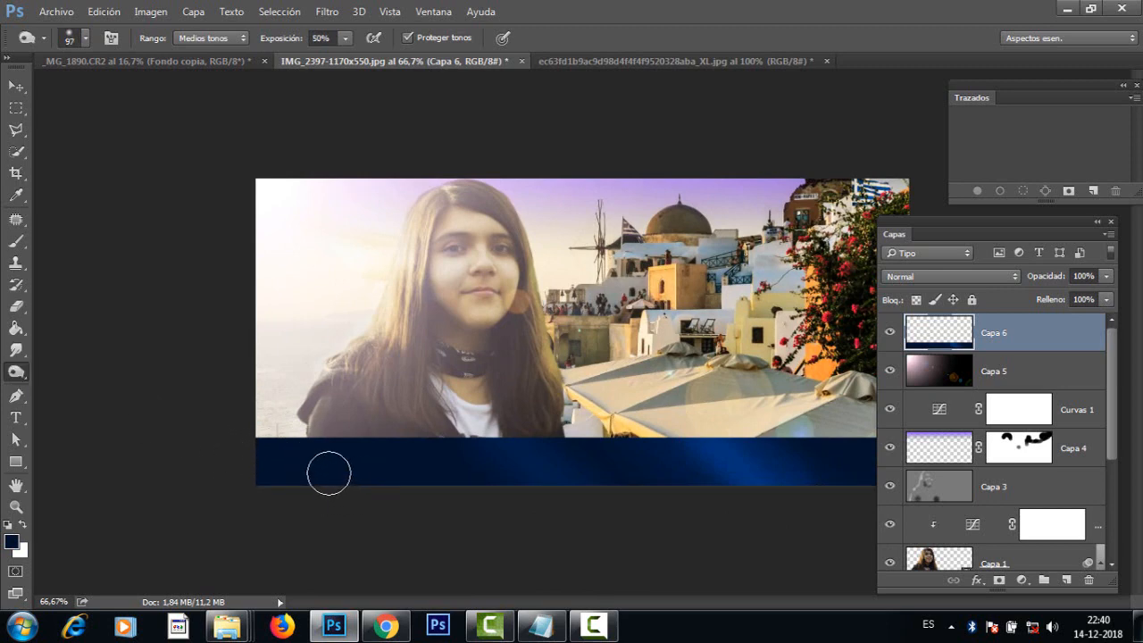
left_click_drag(316, 471, 362, 471)
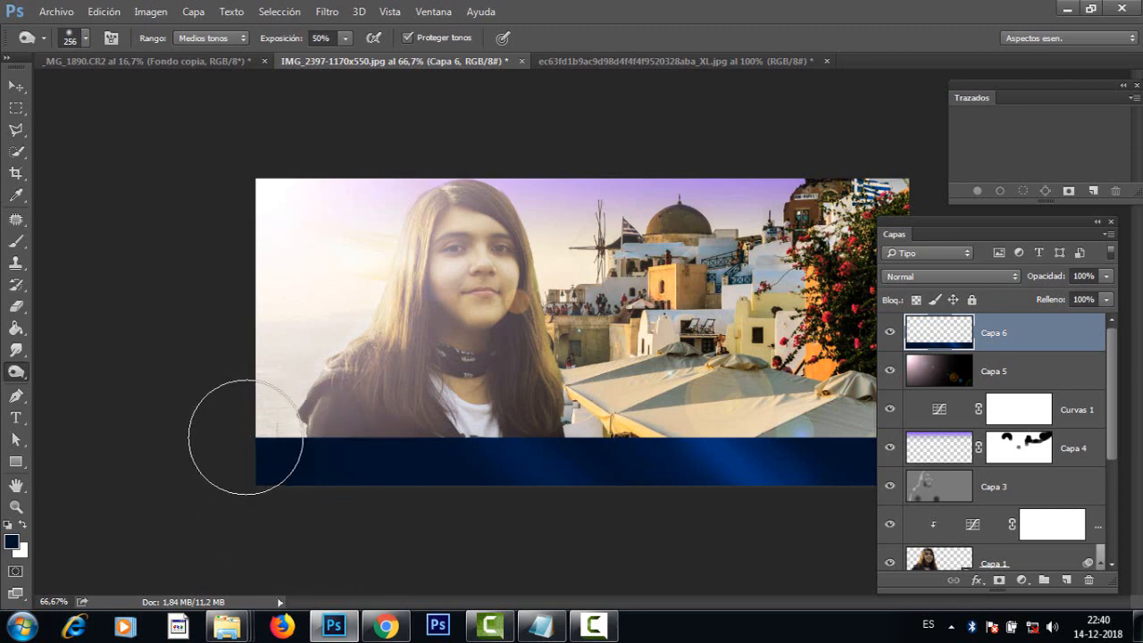
key("ctrl+minus")
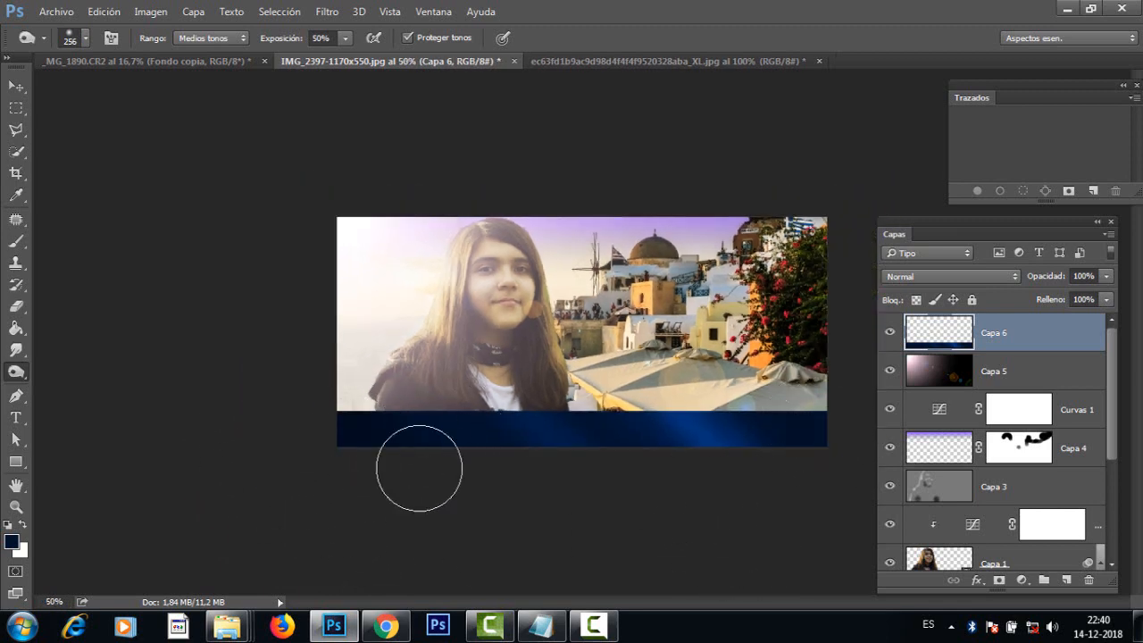
key("ctrl+plus")
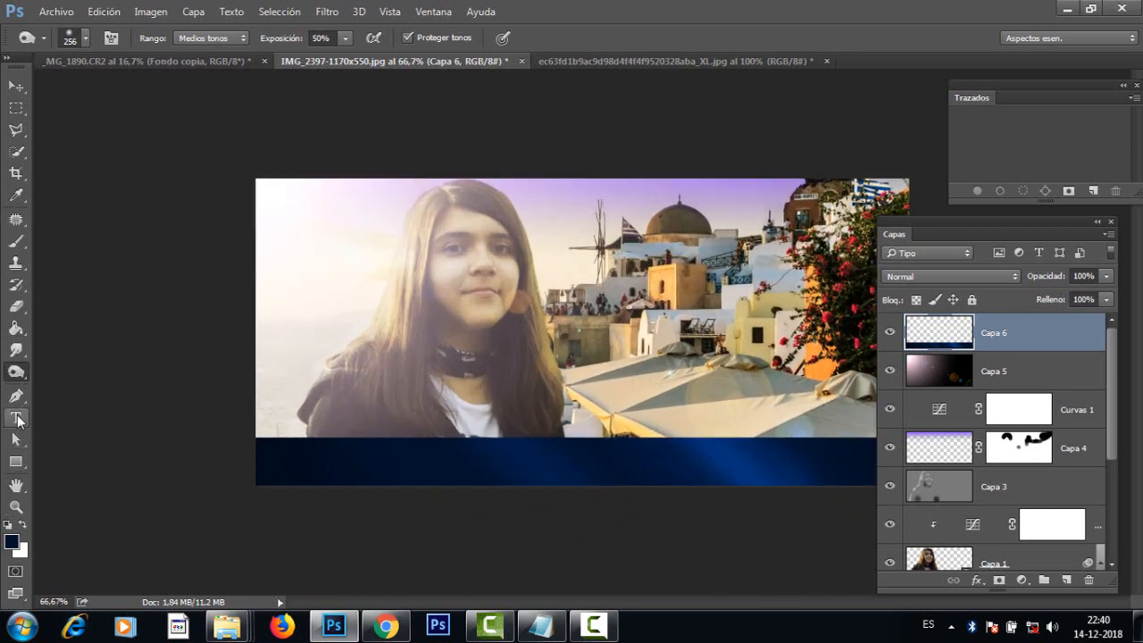
left_click_drag(17, 420, 93, 422)
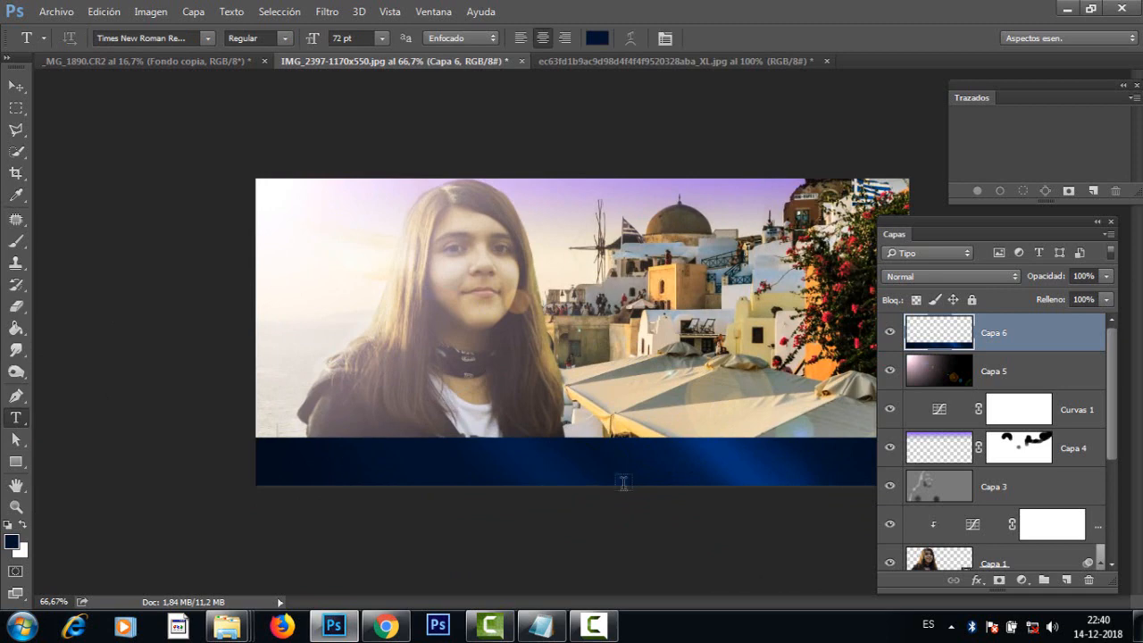
left_click_drag(582, 448, 837, 471)
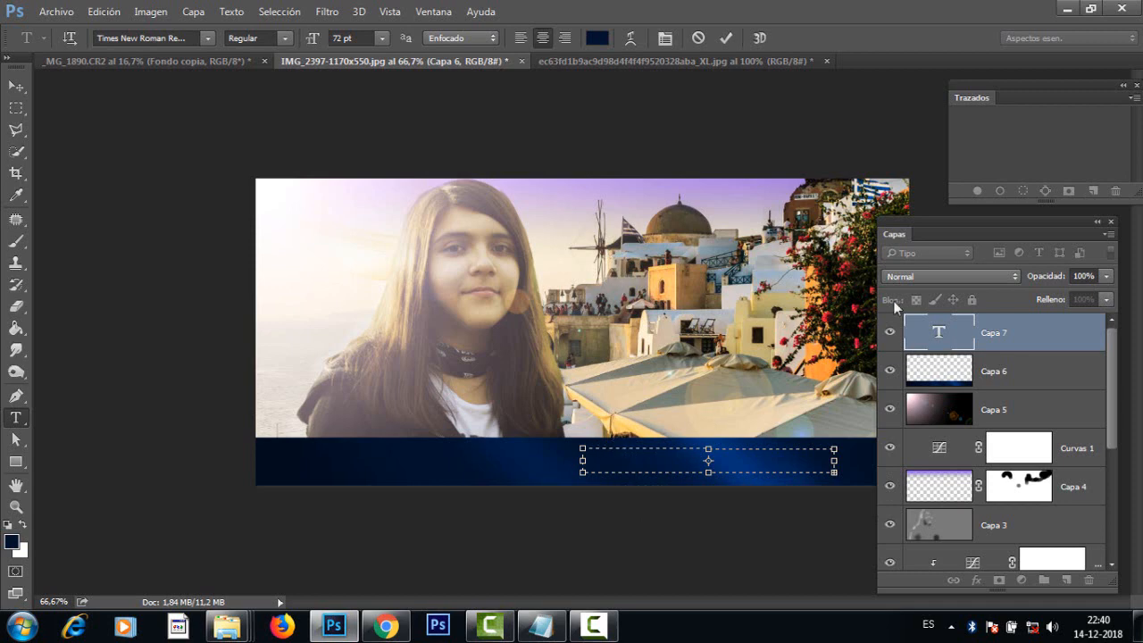
left_click(664, 462, "ctrl")
left_click_drag(659, 471, 549, 433)
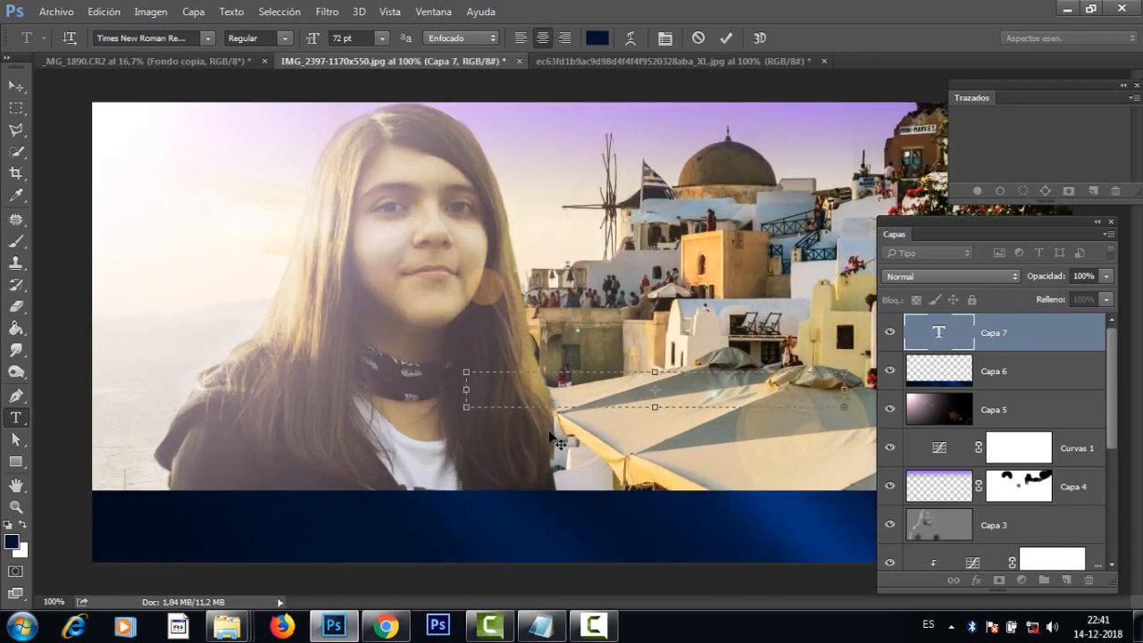
left_click_drag(1037, 342, 1090, 581)
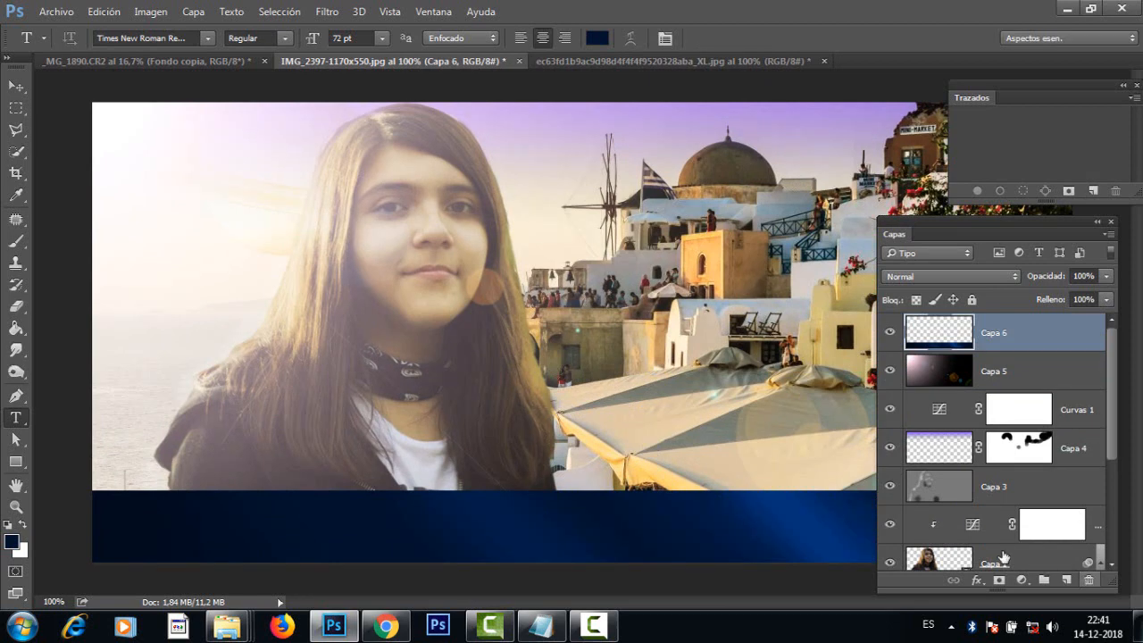
Step: Add the text Santorini on the navy band with the Type tool in 72 pt Times New Roman
left_click(502, 518)
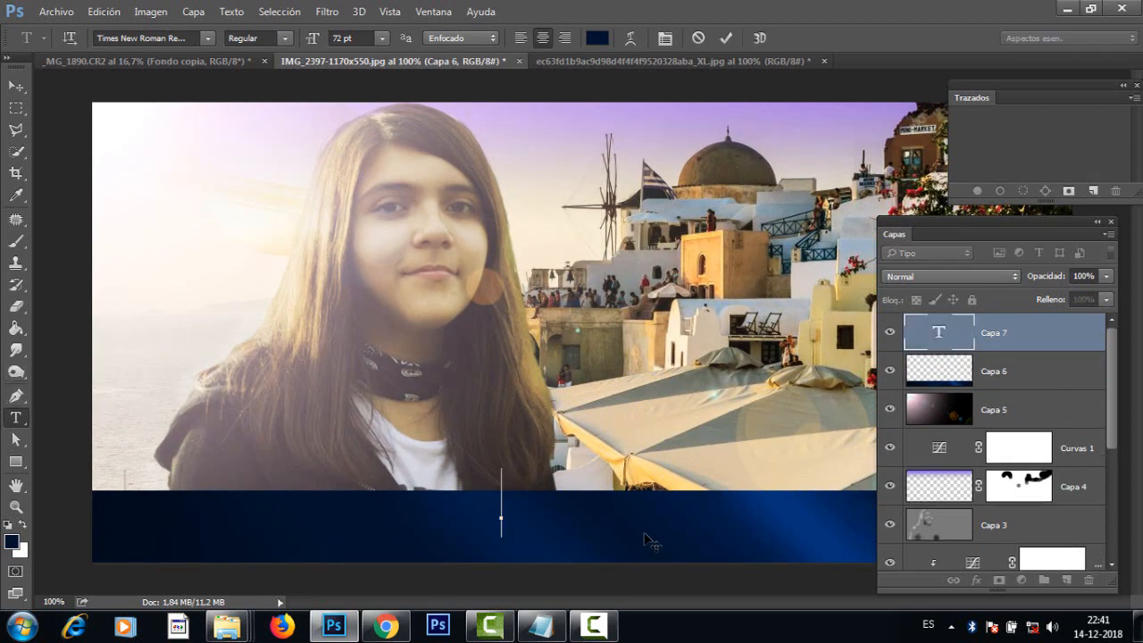
type("San")
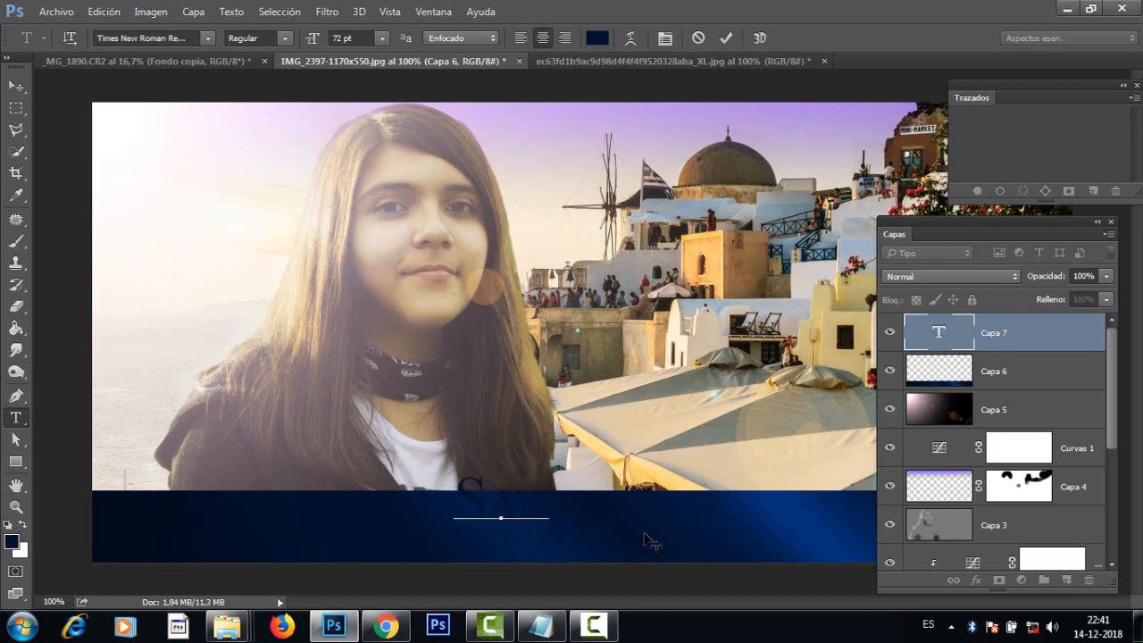
type("torini")
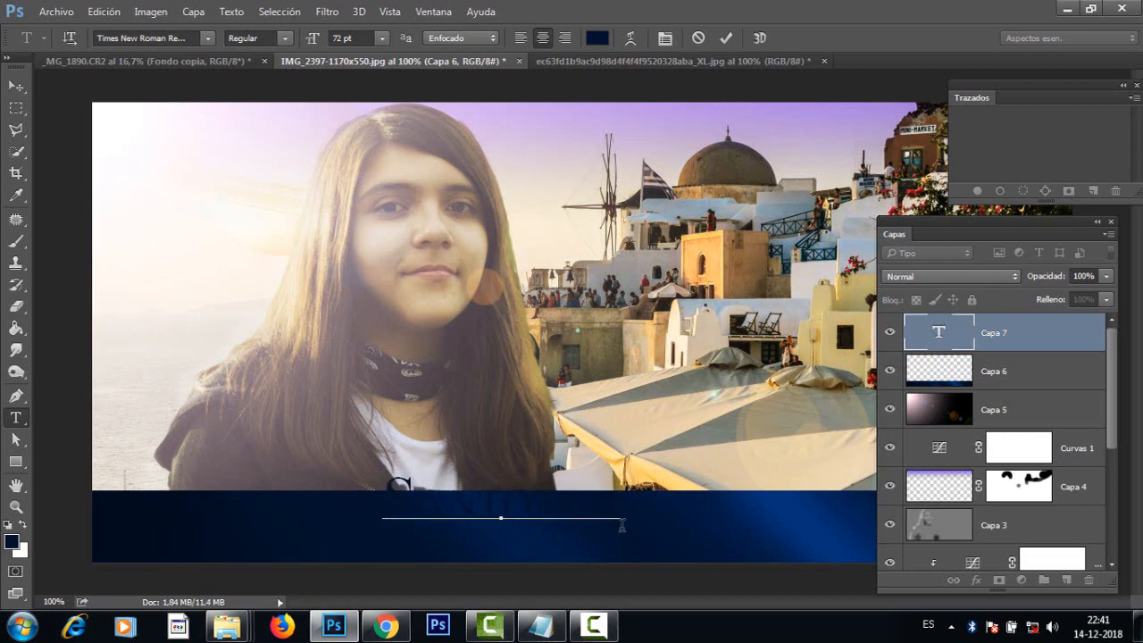
Step: Select the whole word Santorini and set its text colour to a dark ochre gold
left_click_drag(616, 504, 258, 504)
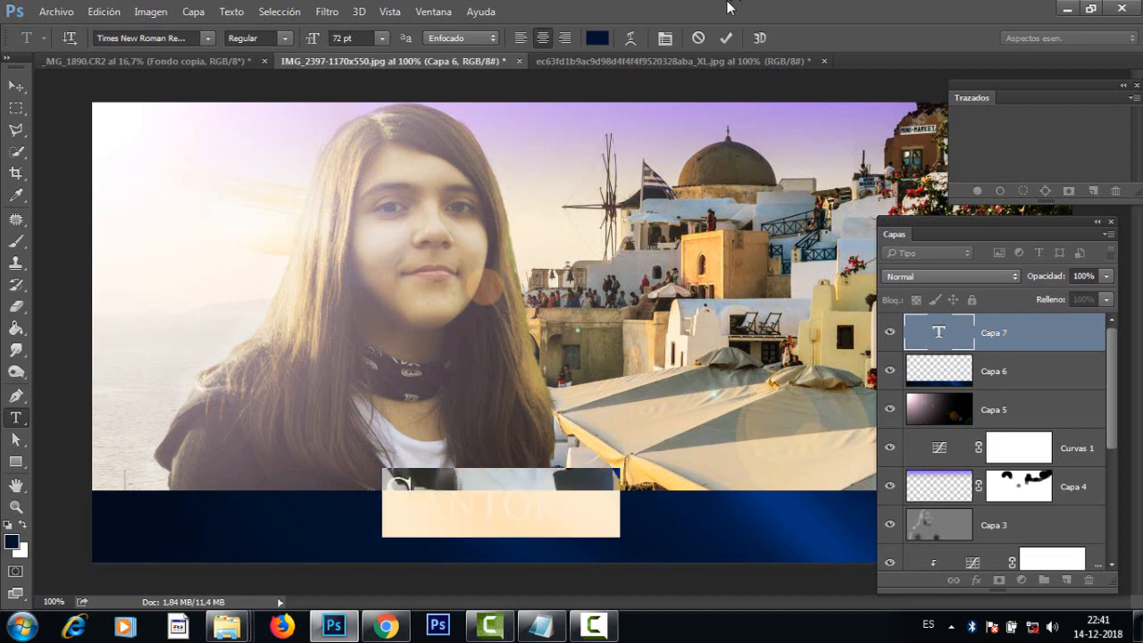
left_click_drag(396, 492, 702, 489)
left_click(597, 39)
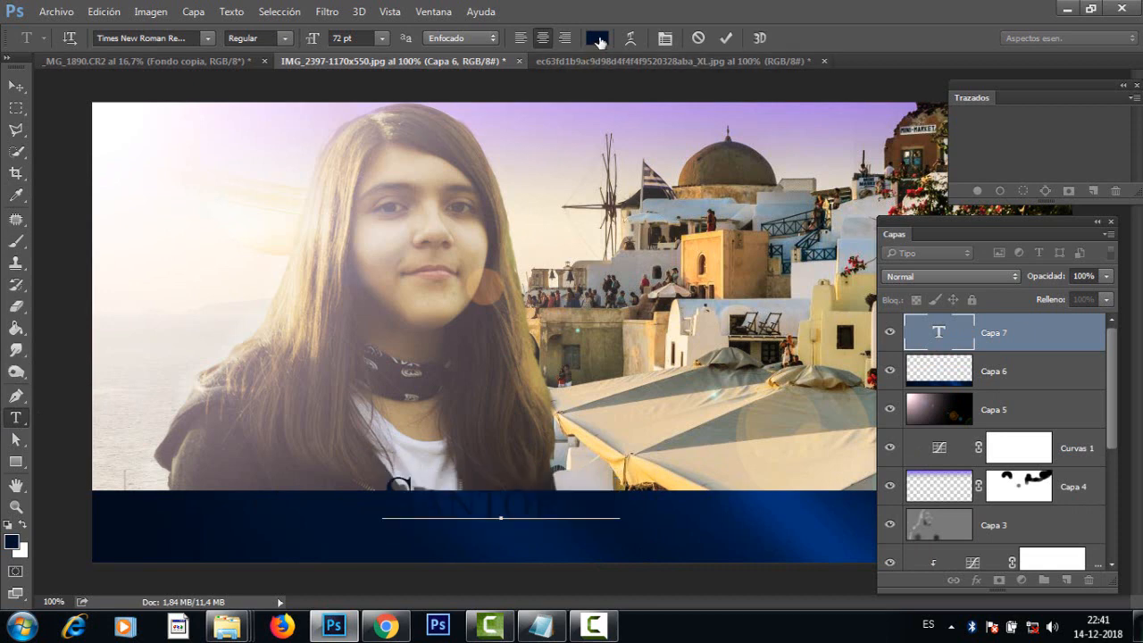
left_click_drag(526, 432, 534, 443)
mouse_move(404, 344)
left_mouse_down()
mouse_move(408, 331)
mouse_move(438, 347)
left_mouse_up()
left_click(682, 247)
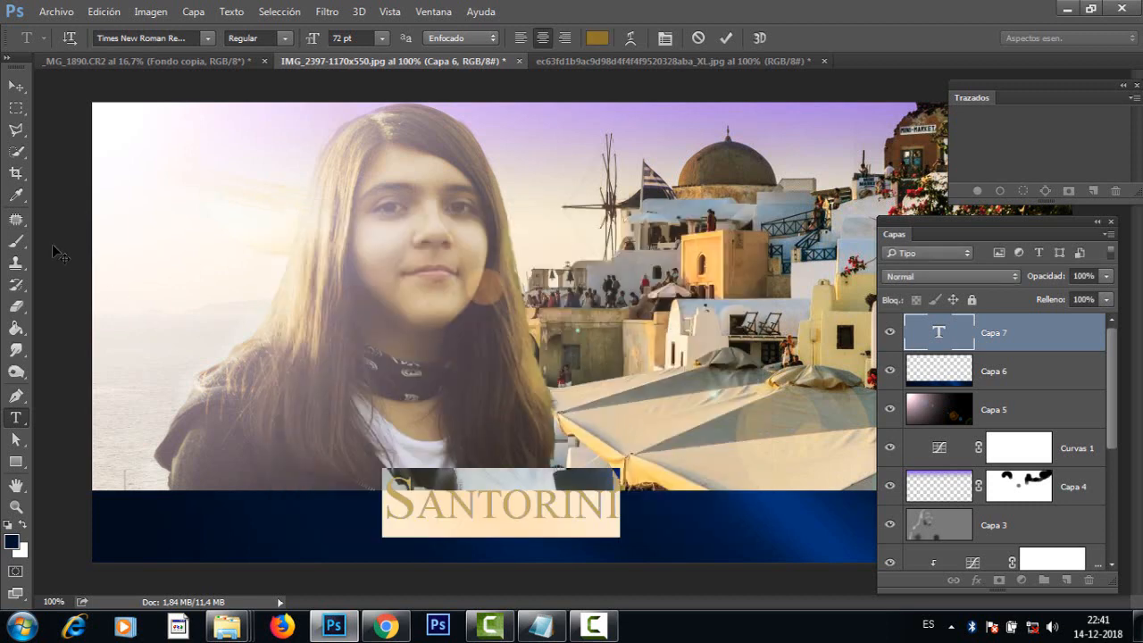
Step: Move the Santorini text along the navy band toward its right end, below the flowers
left_click(16, 86)
left_click_drag(523, 518, 754, 543)
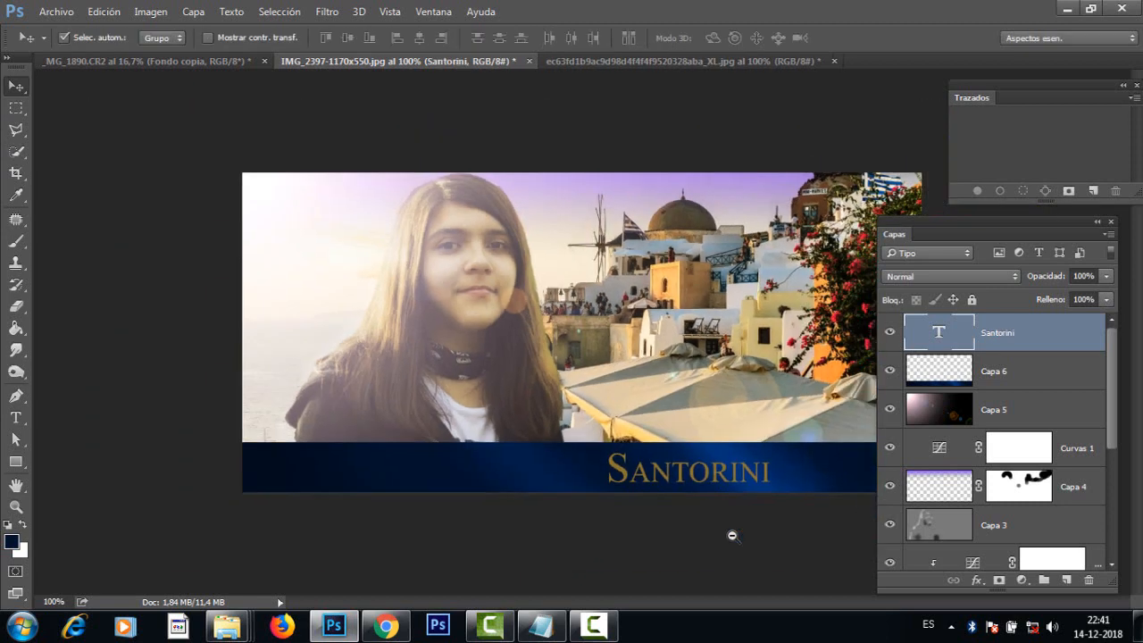
key("ctrl+minus")
key("ctrl+minus")
left_click_drag(688, 443, 746, 440)
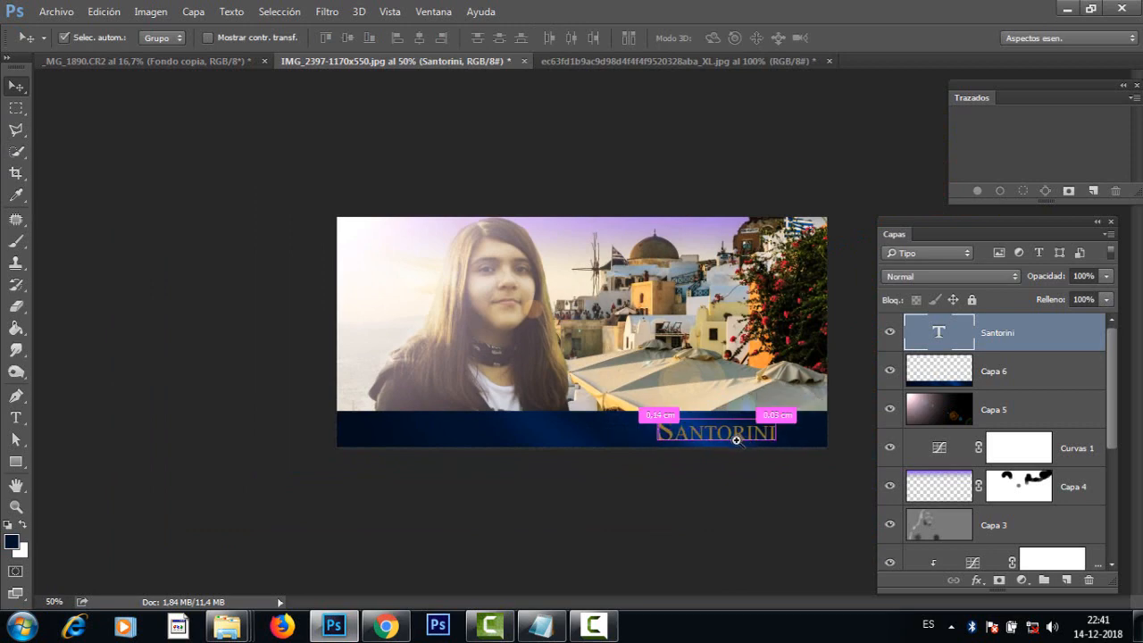
key("ctrl+plus")
key("ctrl+plus")
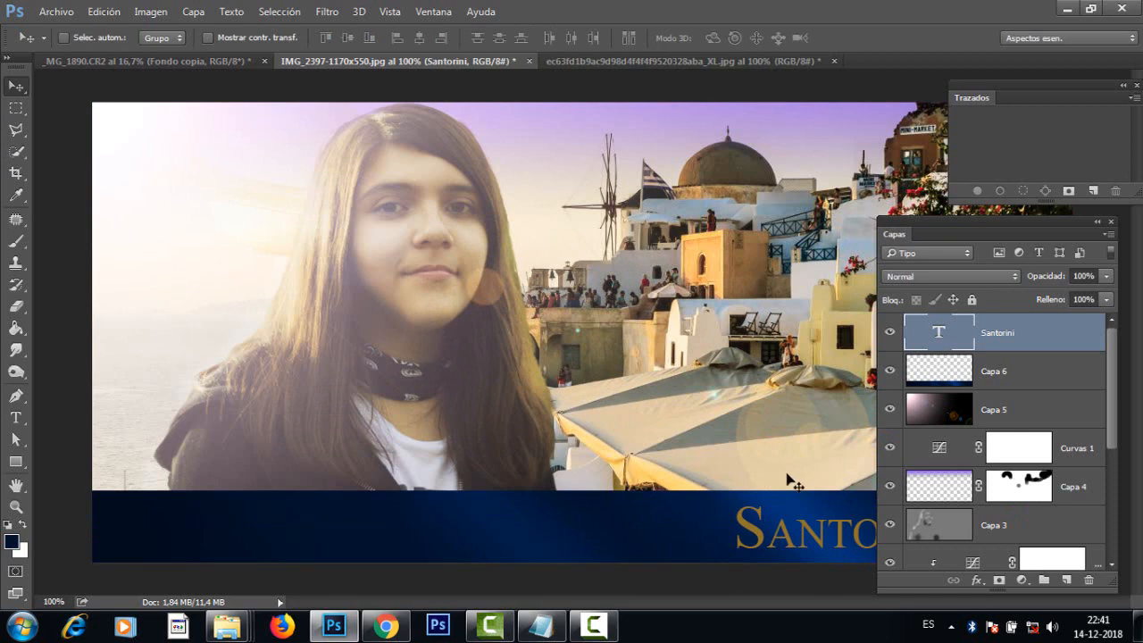
key("ctrl+minus")
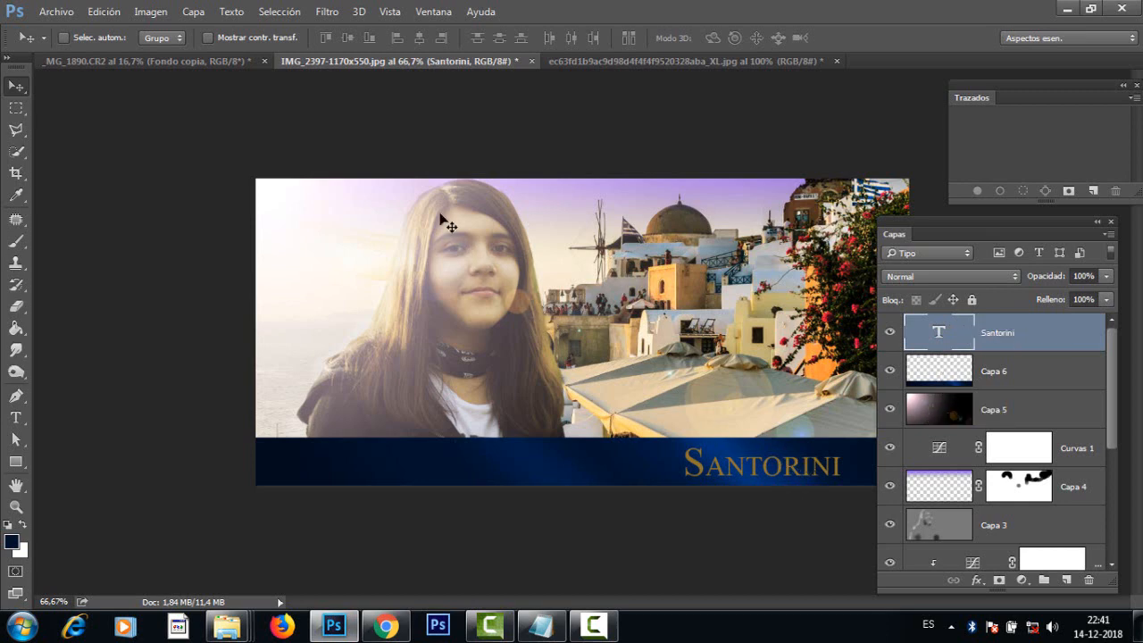
Step: Switch to full-screen mode with menus and add a Bisel y relieve layer style to the Santorini text layer
key("ctrl+1")
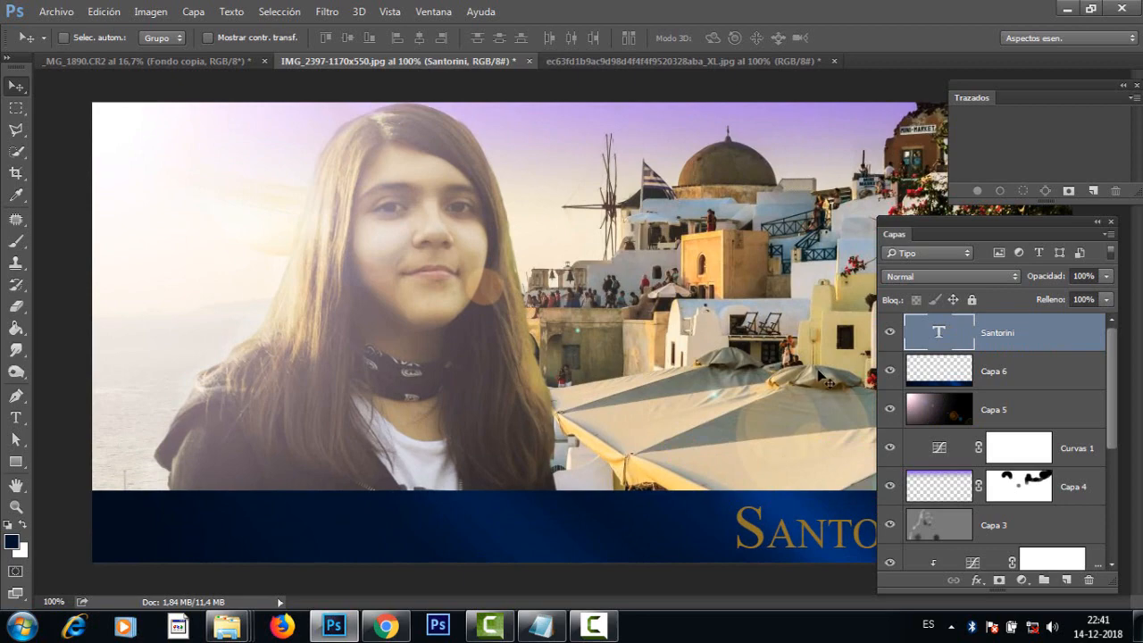
key("f")
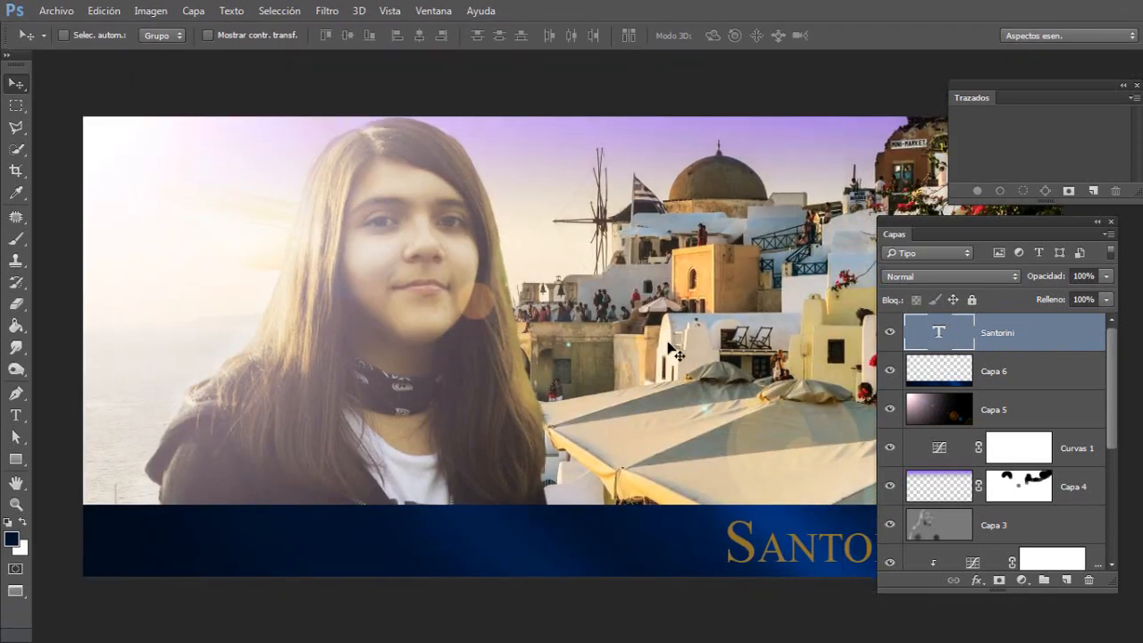
key("space")
left_click_drag(706, 331, 425, 315)
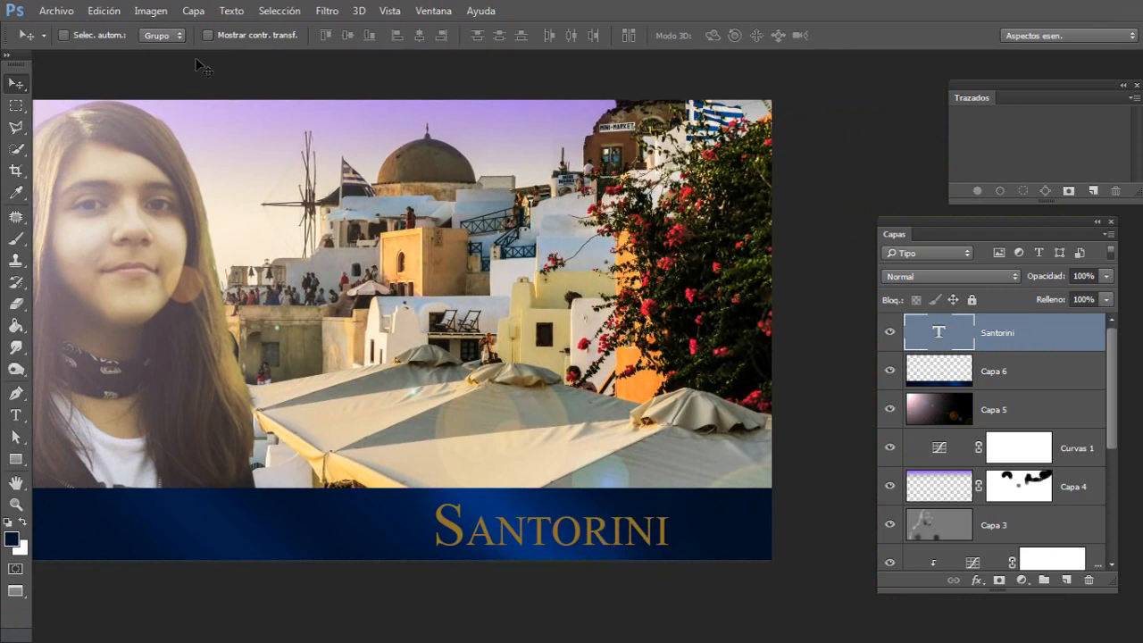
left_click(190, 13)
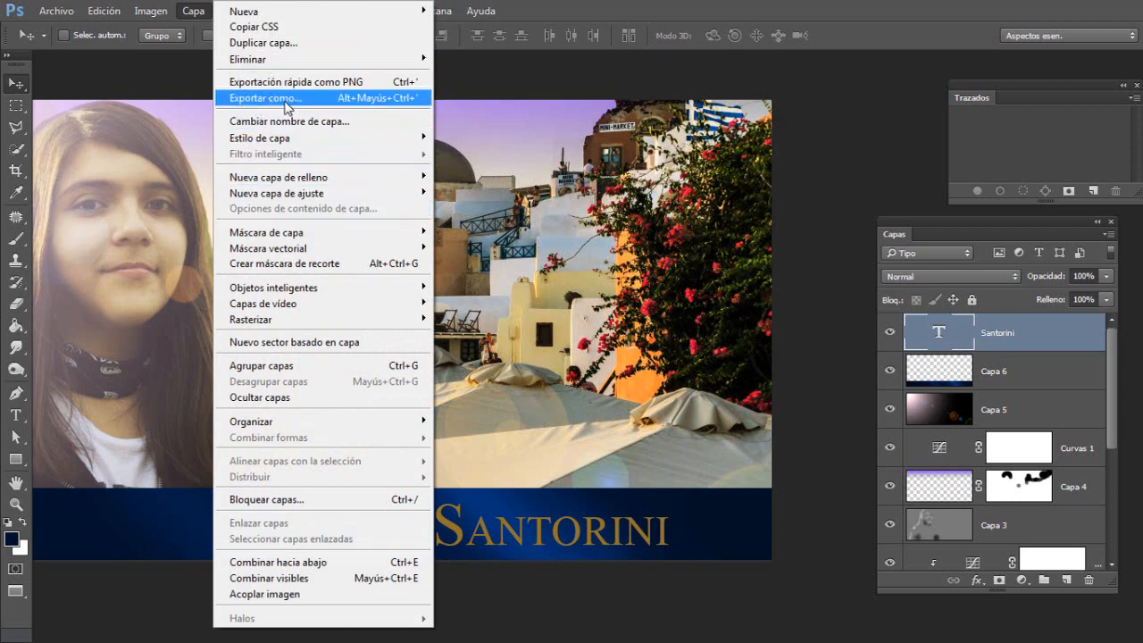
mouse_move(287, 145)
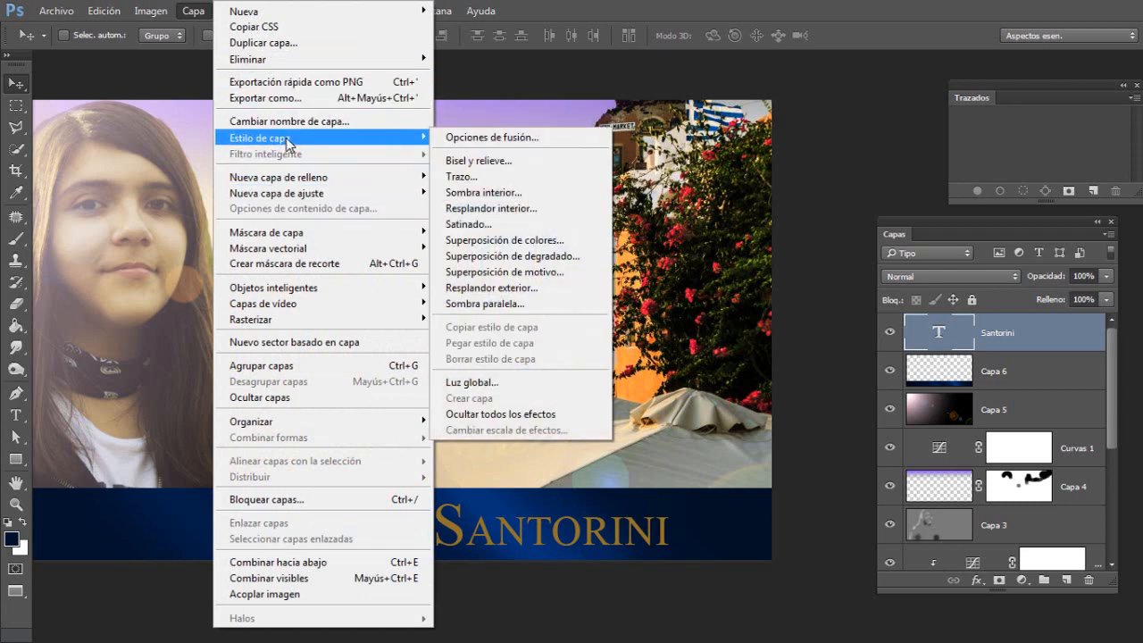
left_click(515, 161)
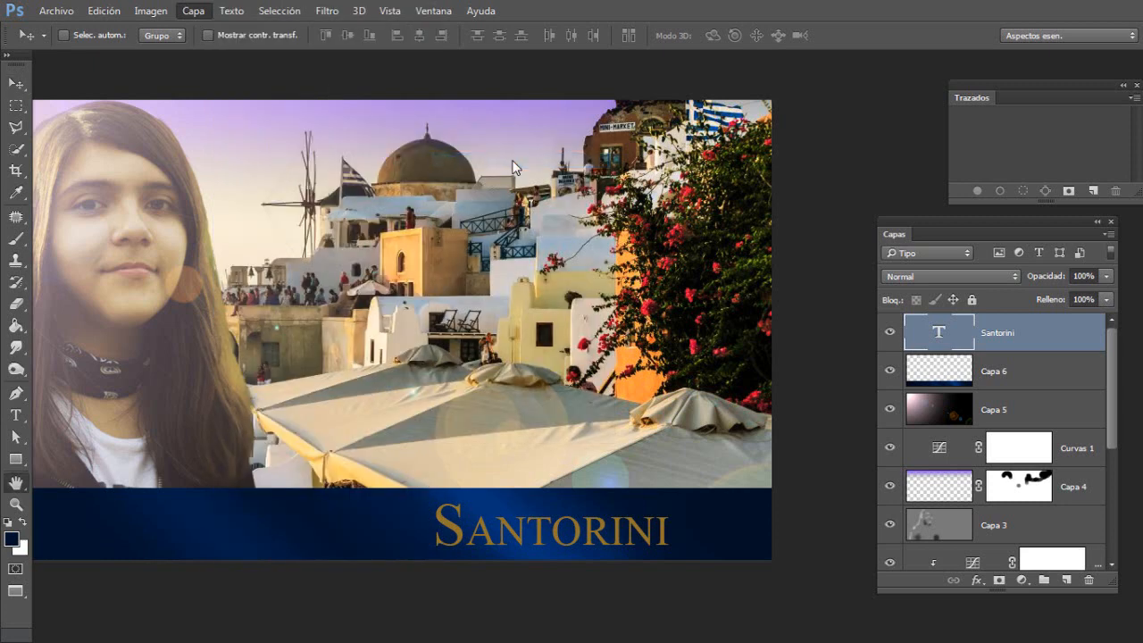
left_click(540, 542, "ctrl")
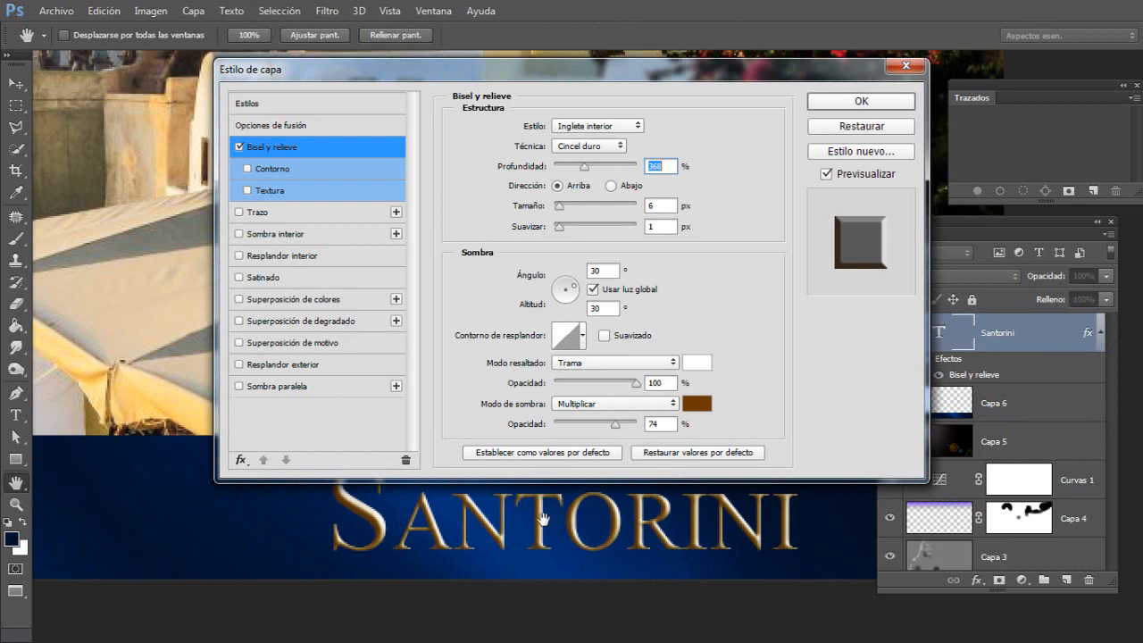
left_click(542, 518, "alt")
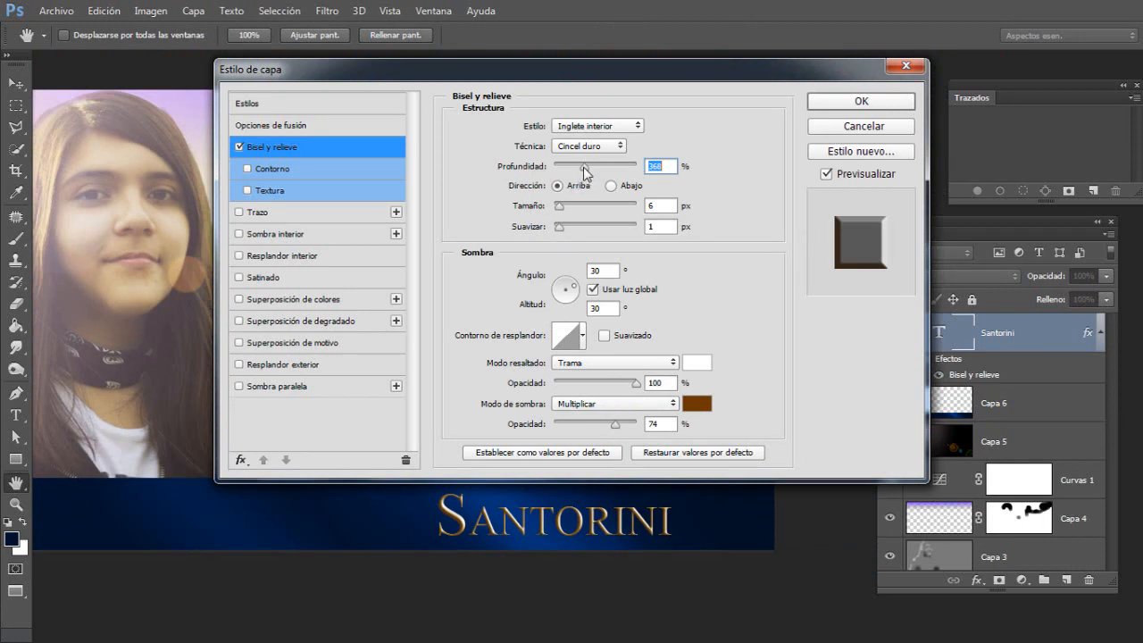
Step: Set the bevel's Profundidad to 266%, Tamaño to 5 px and Suavizar to 3 px, with light angle 124° and altitude 32°
mouse_move(588, 171)
left_mouse_down()
mouse_move(565, 179)
mouse_move(578, 181)
left_mouse_up()
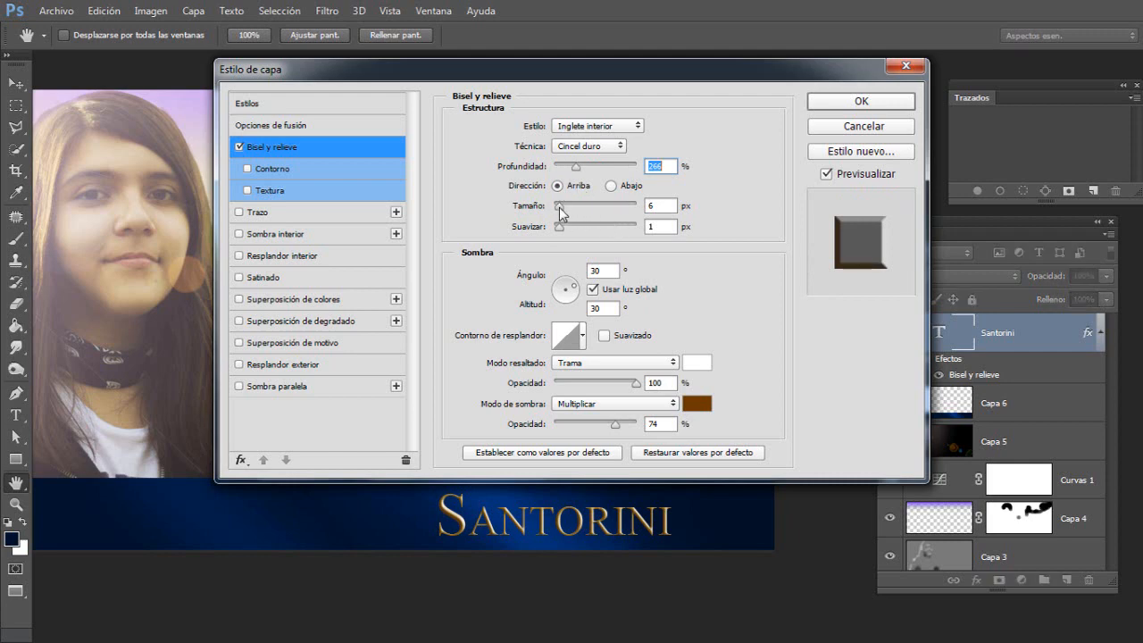
left_click_drag(559, 207, 566, 229)
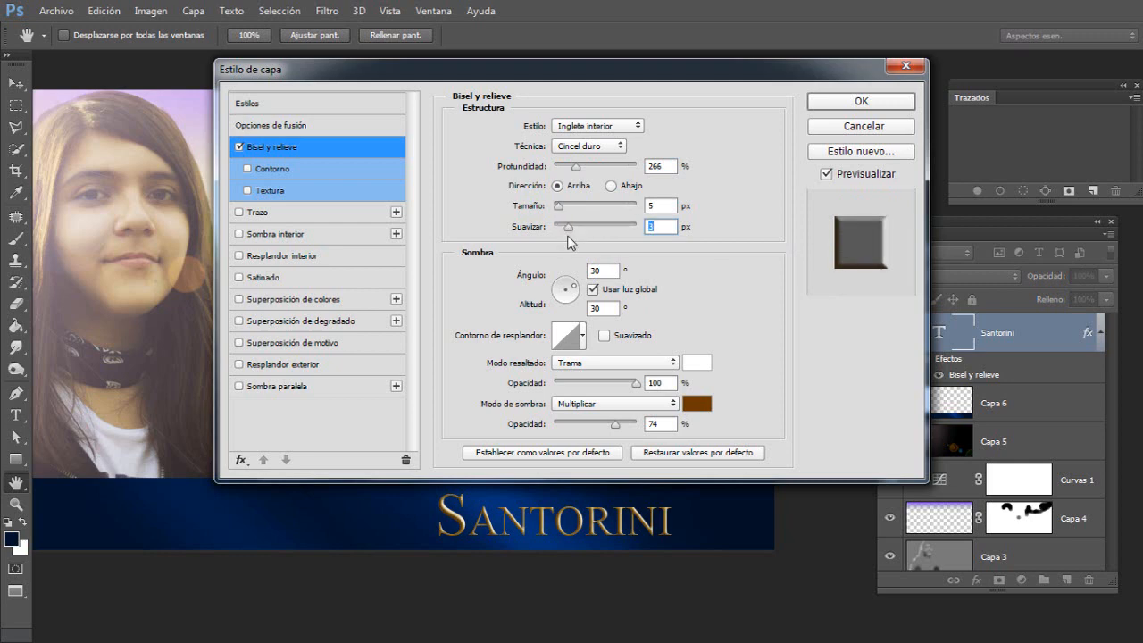
left_click_drag(579, 291, 561, 288)
left_click(559, 290)
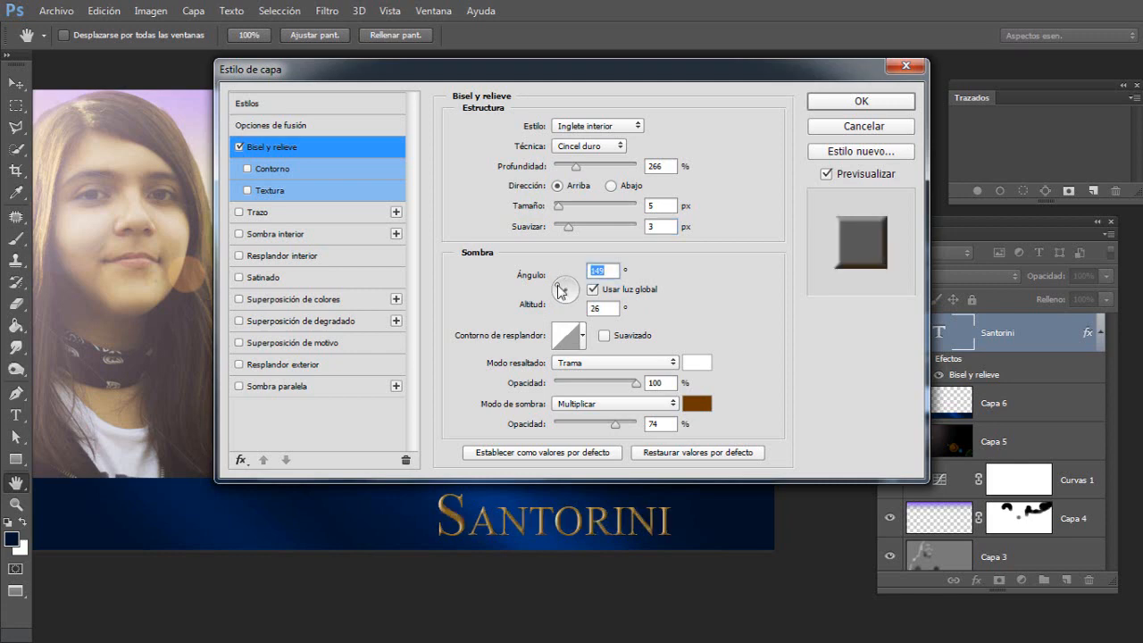
mouse_move(559, 290)
left_mouse_down()
mouse_move(559, 279)
mouse_move(562, 289)
left_mouse_up()
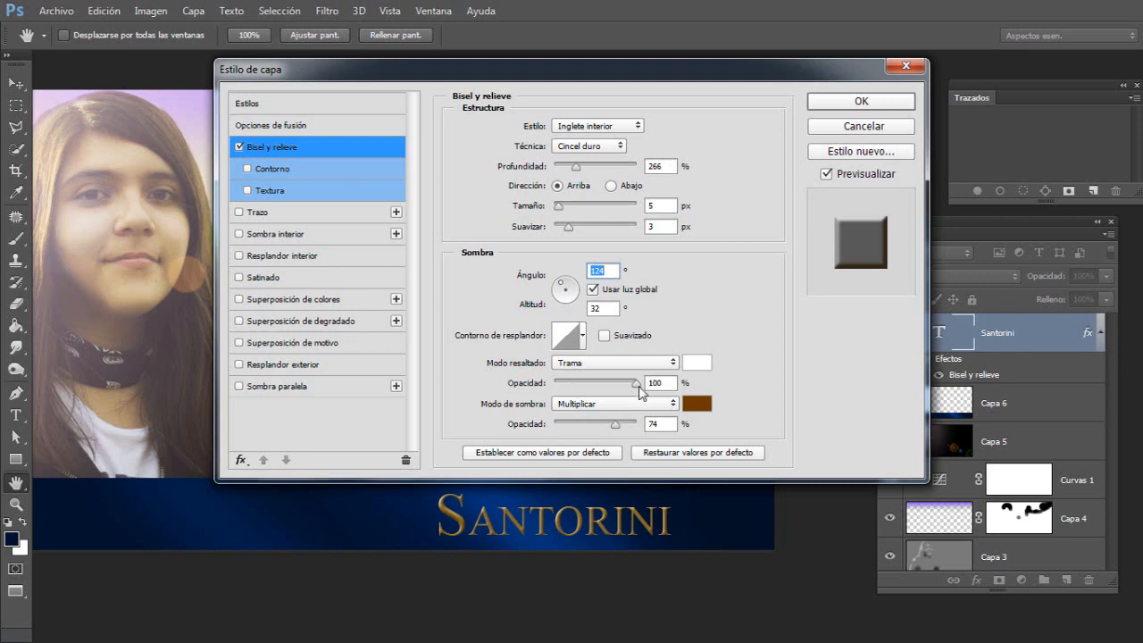
Step: Set the bevel's highlight opacity to 93% and its shadow opacity to 81%, checking the lettering up close
left_click_drag(638, 387, 622, 441)
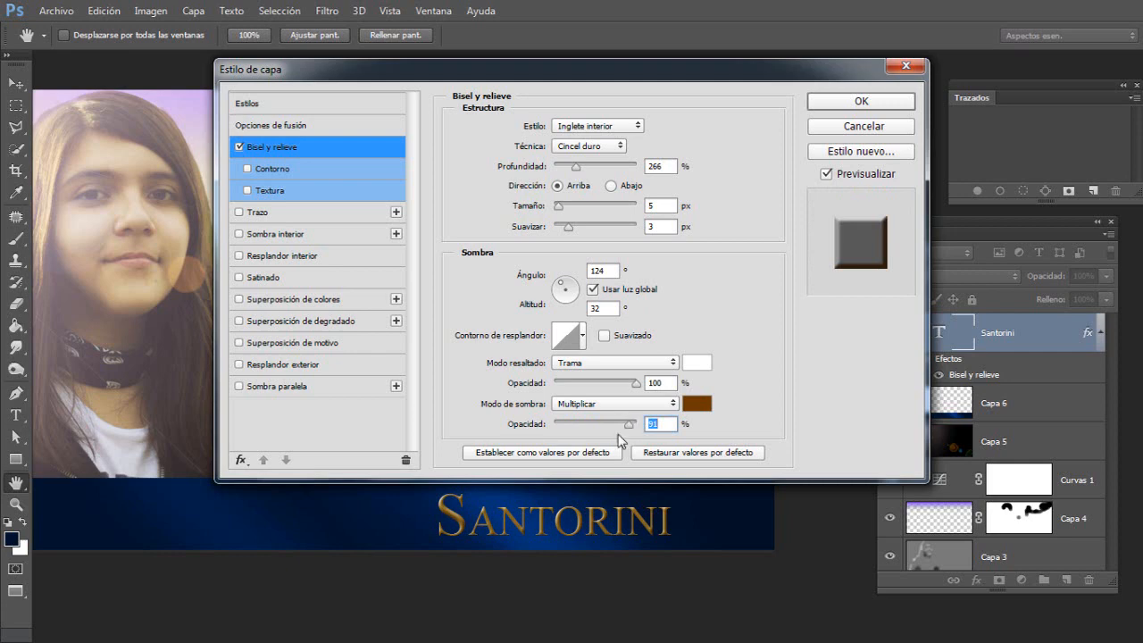
left_click(565, 536, "ctrl")
left_click_drag(562, 554, 562, 560)
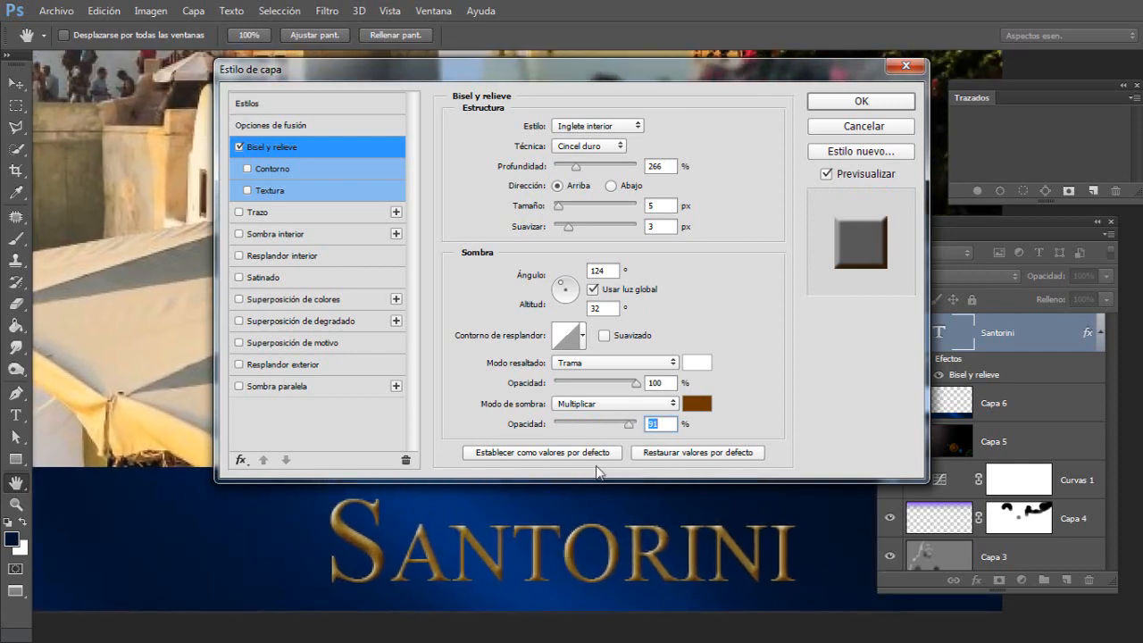
mouse_move(630, 430)
left_mouse_down()
mouse_move(600, 428)
mouse_move(620, 434)
left_mouse_up()
mouse_move(636, 384)
left_mouse_down()
mouse_move(574, 400)
mouse_move(632, 399)
left_mouse_up()
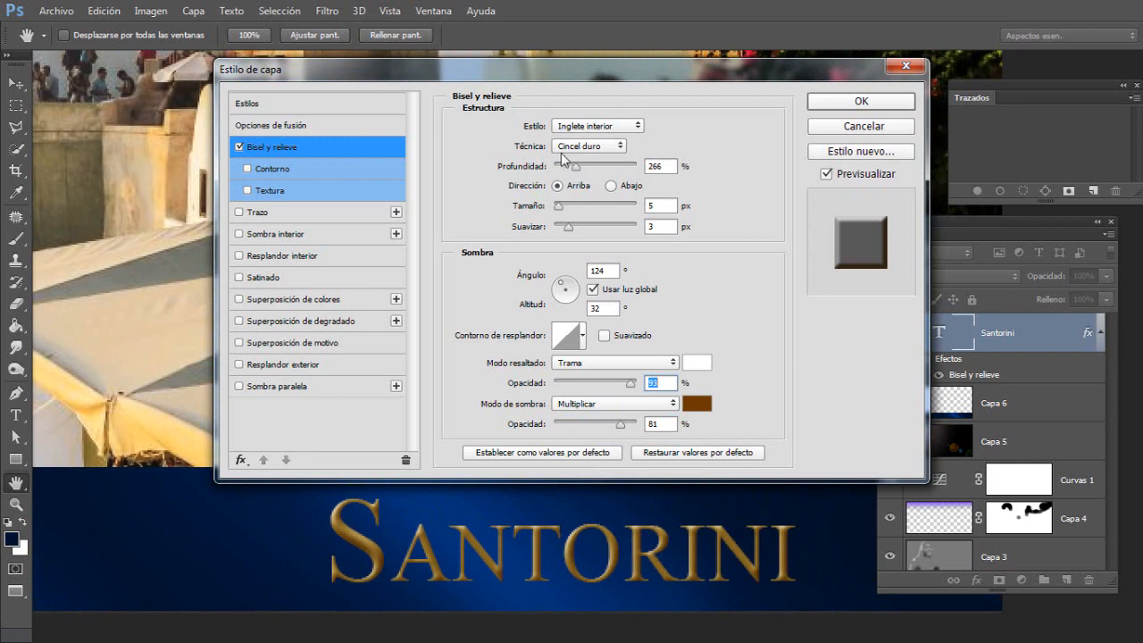
Step: Try the Redondeado and Cincel blando techniques on the text bevel and go back to Cincel duro
left_click(579, 148)
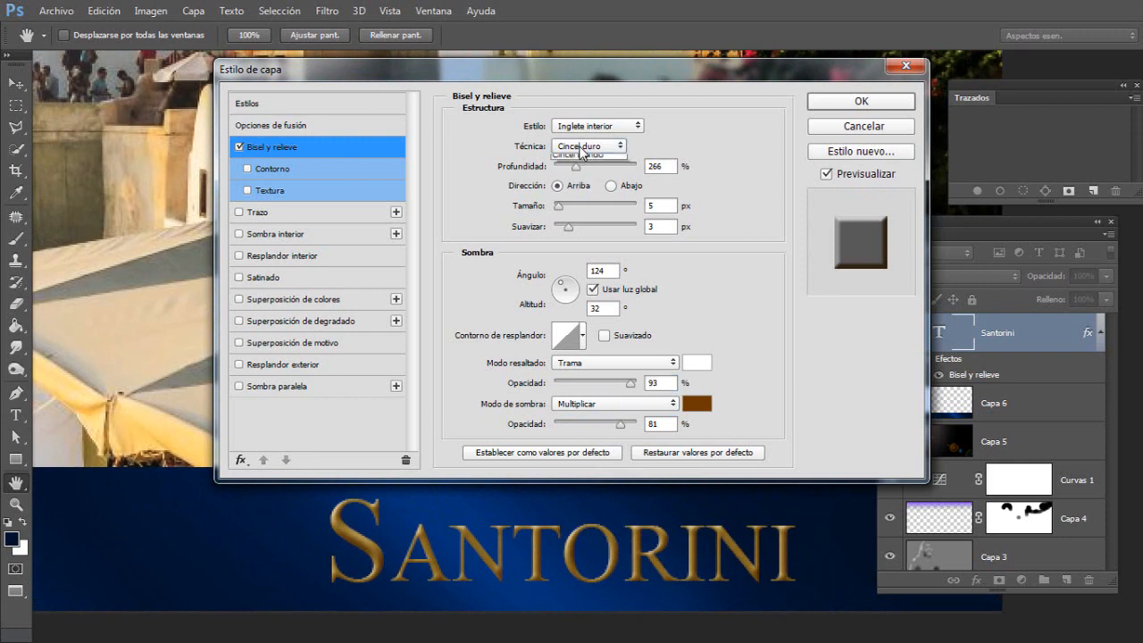
left_click(590, 160)
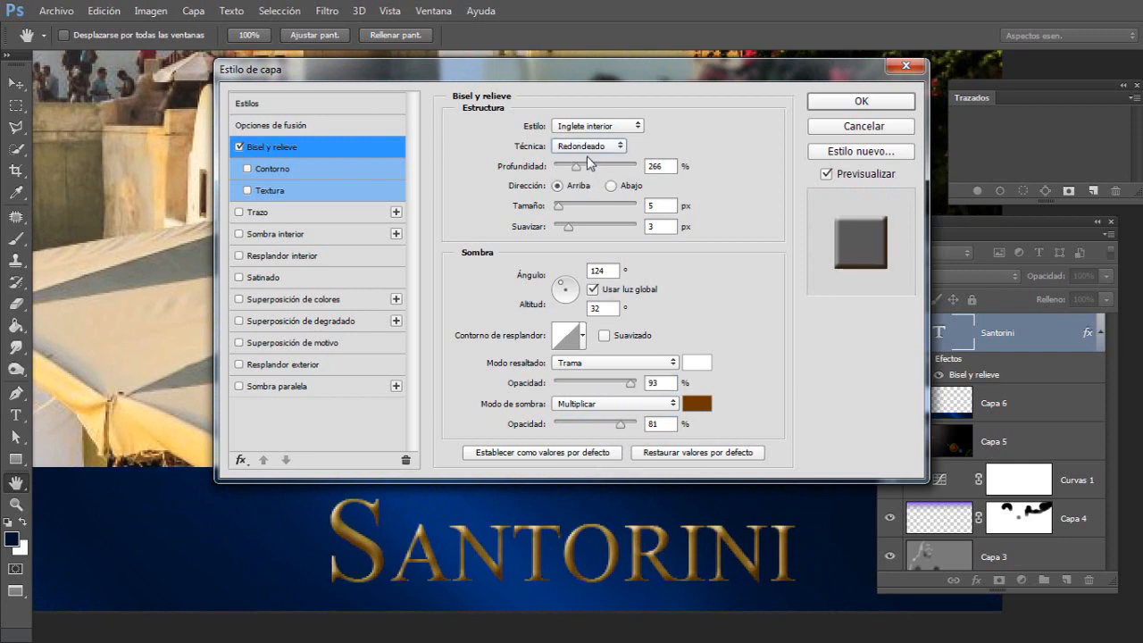
left_click(585, 148)
left_click(596, 171)
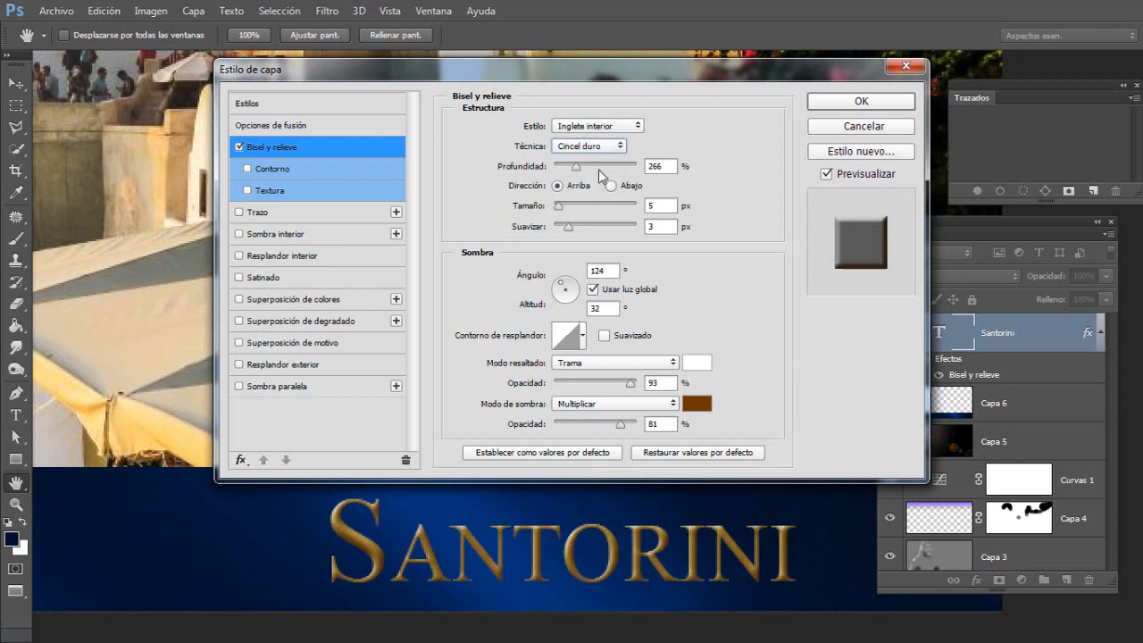
left_click(589, 146)
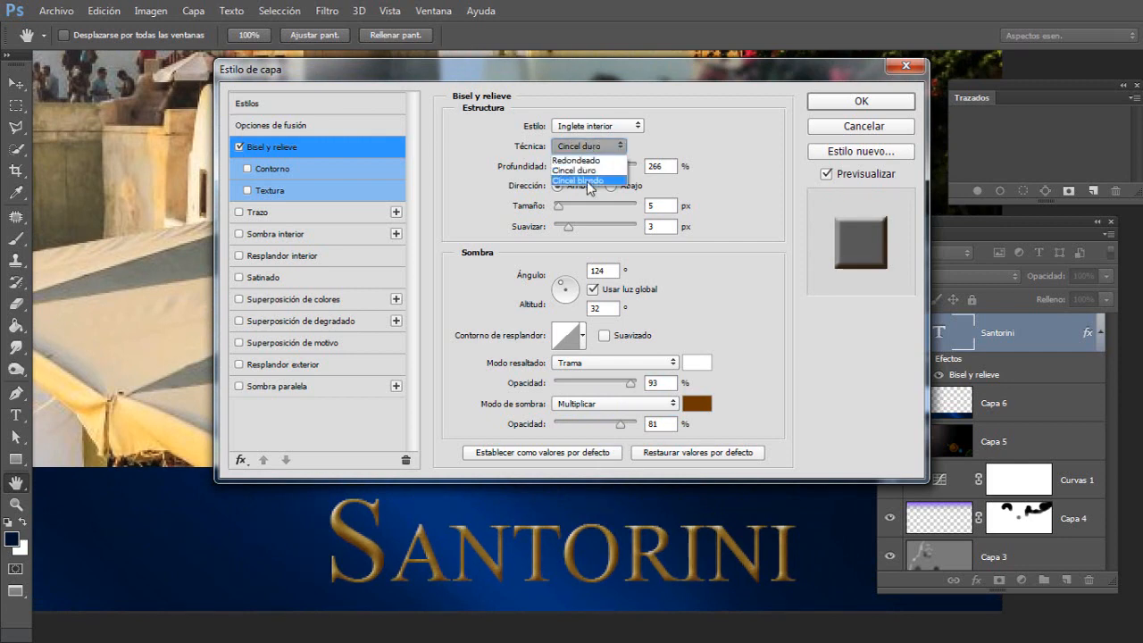
left_click(589, 182)
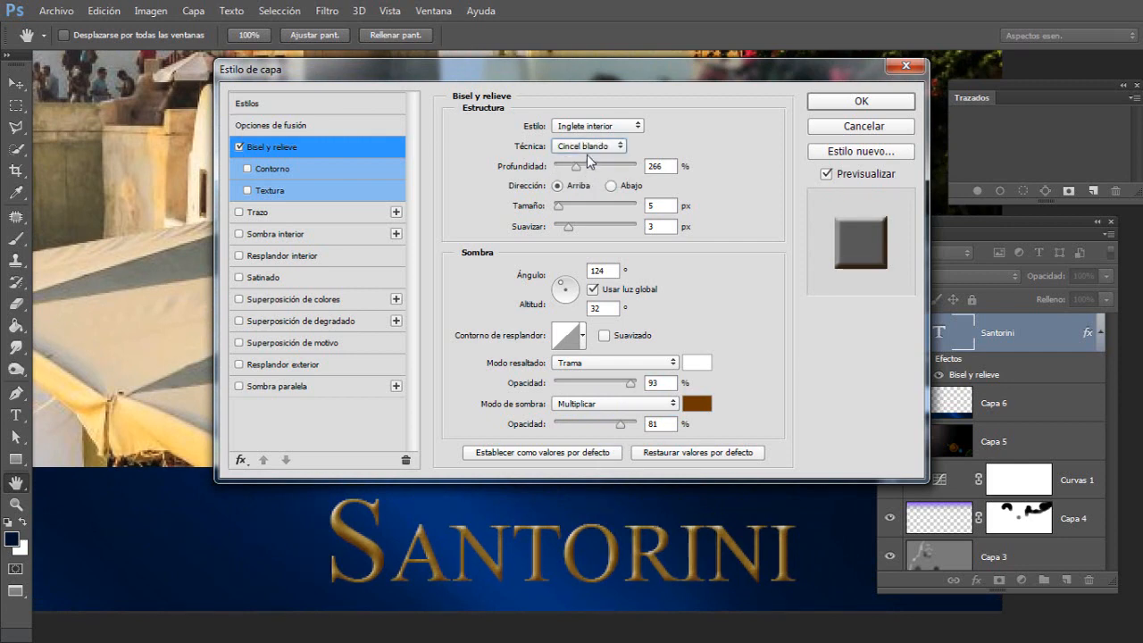
left_click(588, 145)
left_click(602, 170)
Step: Set the text bevel's Suavizar value to 0 px
left_click_drag(571, 228, 557, 229)
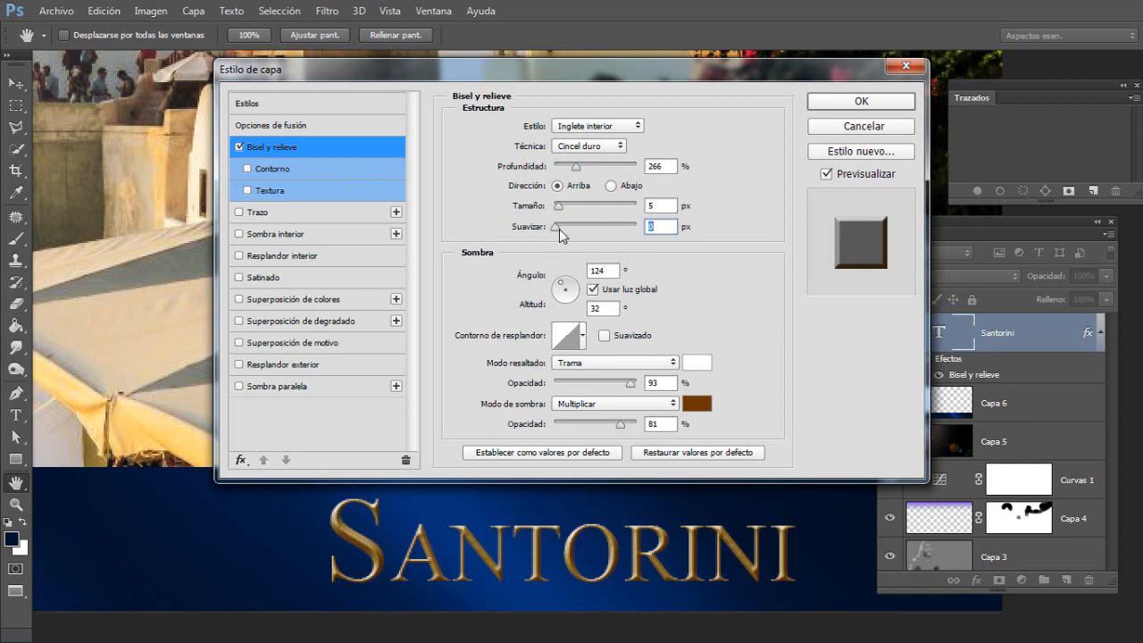
Step: Set the text bevel's Suavizar value to 1 px and apply the layer style to the Santorini title
left_click_drag(556, 226, 557, 227)
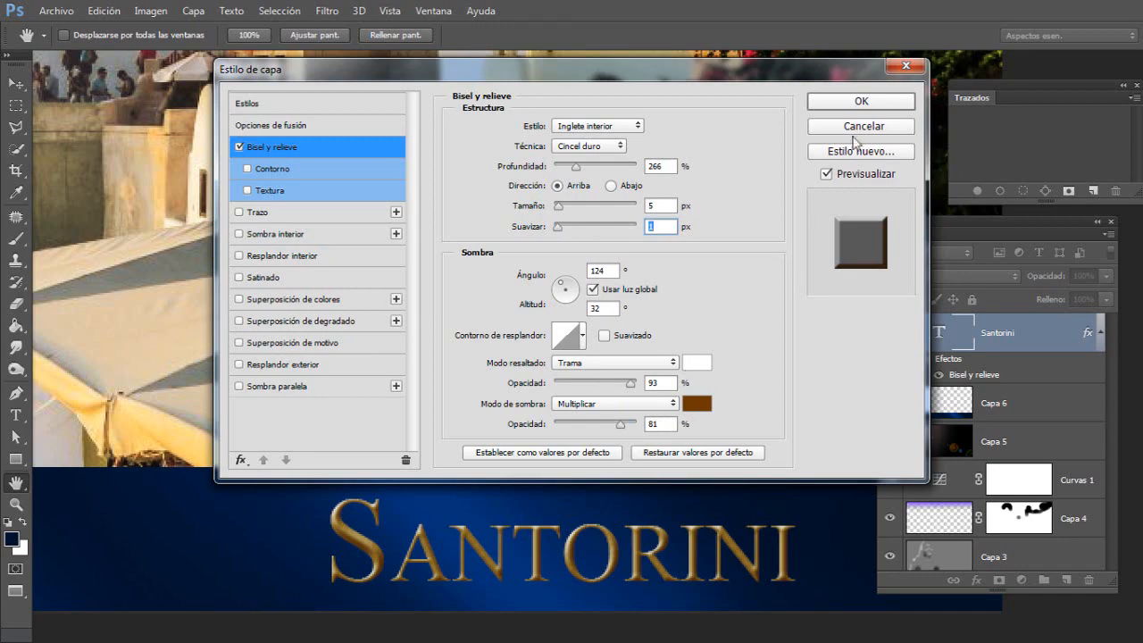
left_click(878, 107)
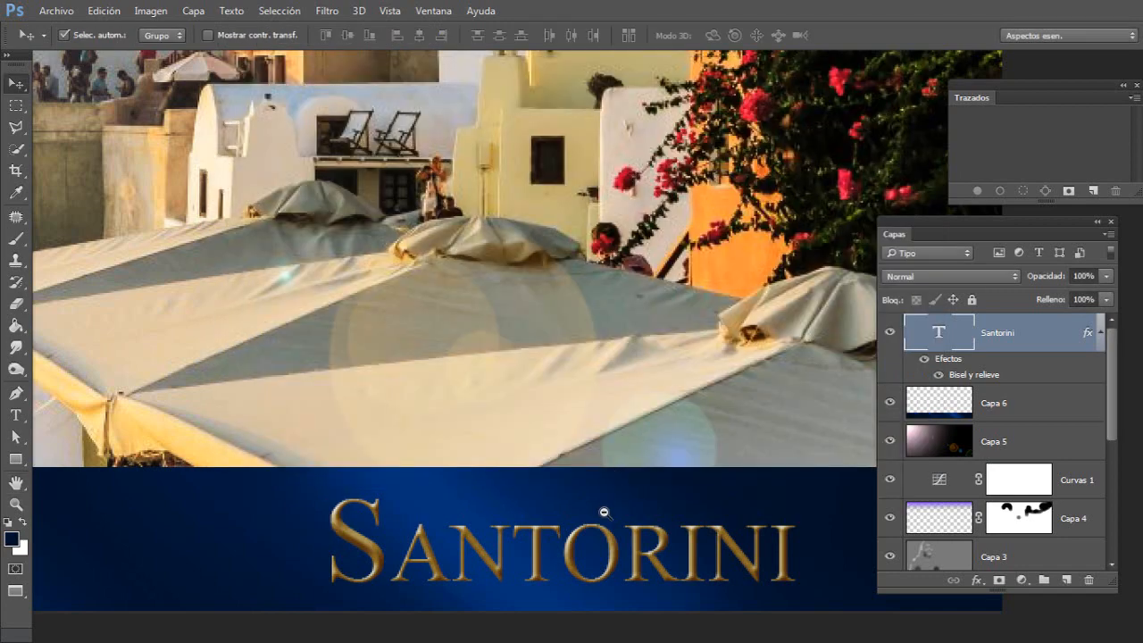
Step: Examine the complete montage and check how the bevelled Santorini title sits on the navy band
key("ctrl+minus")
key("ctrl+minus")
key("ctrl+minus")
key("ctrl+plus")
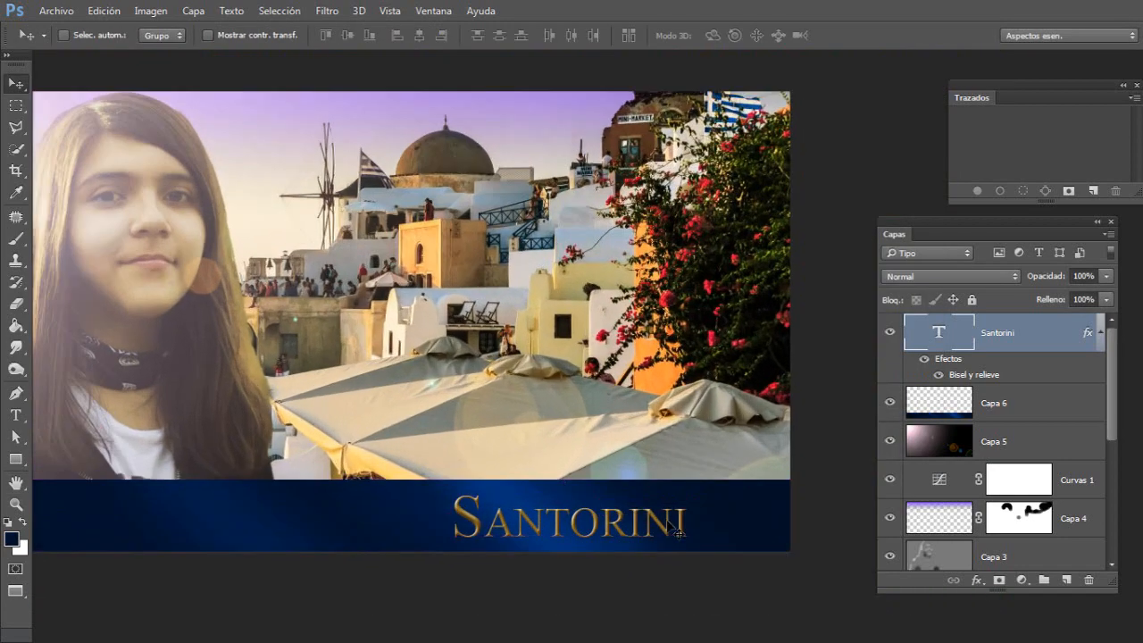
key("ctrl+plus")
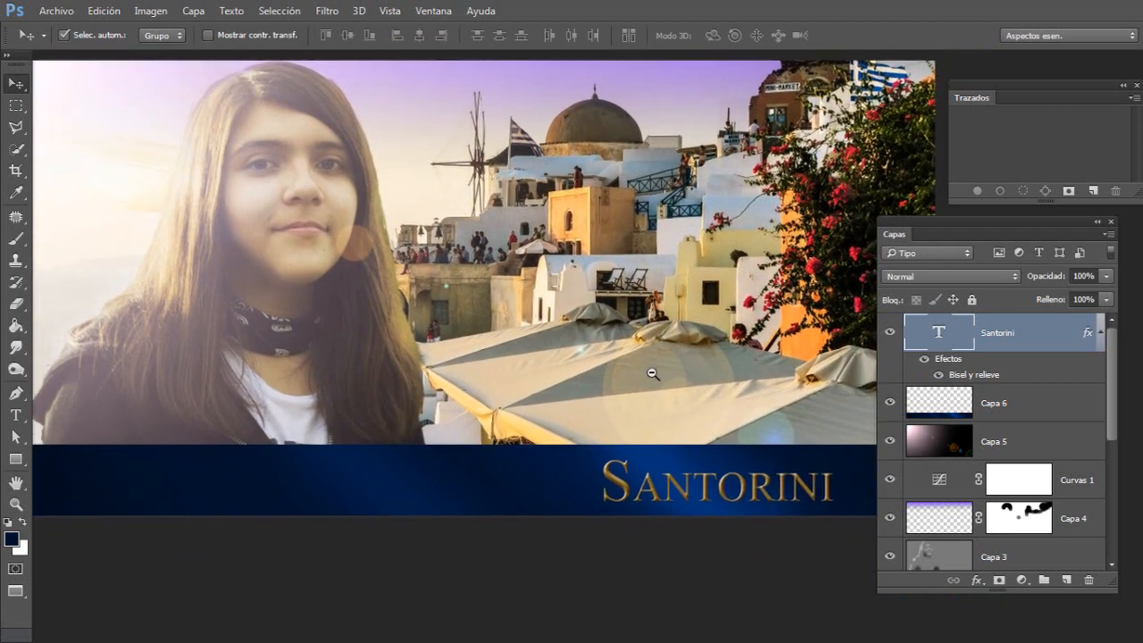
key("ctrl+minus")
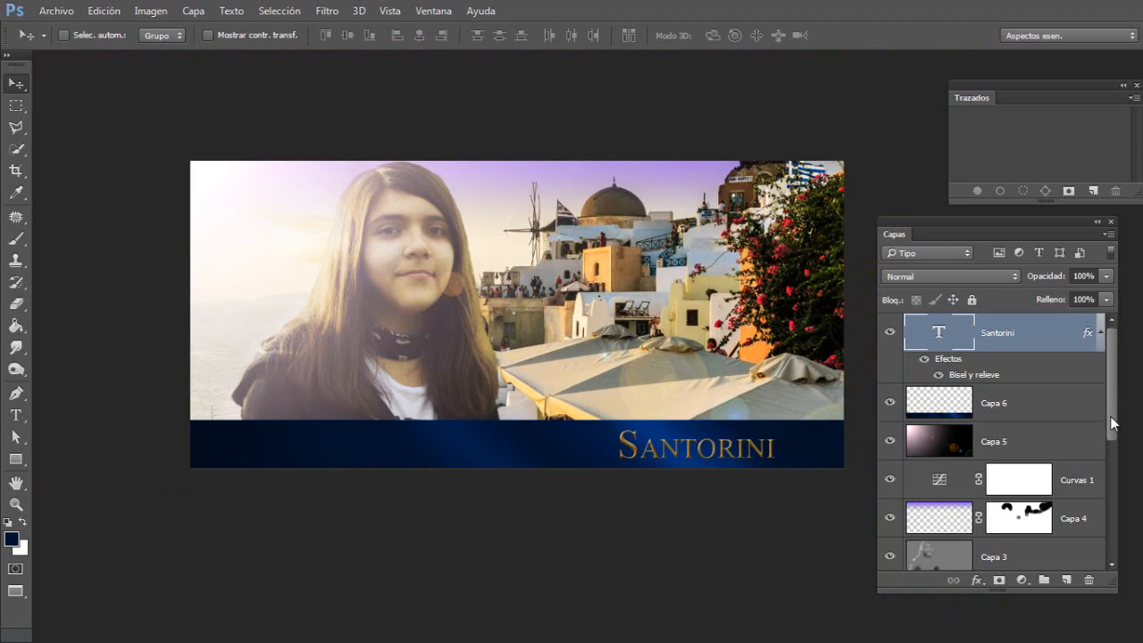
left_click_drag(1111, 417, 1111, 353)
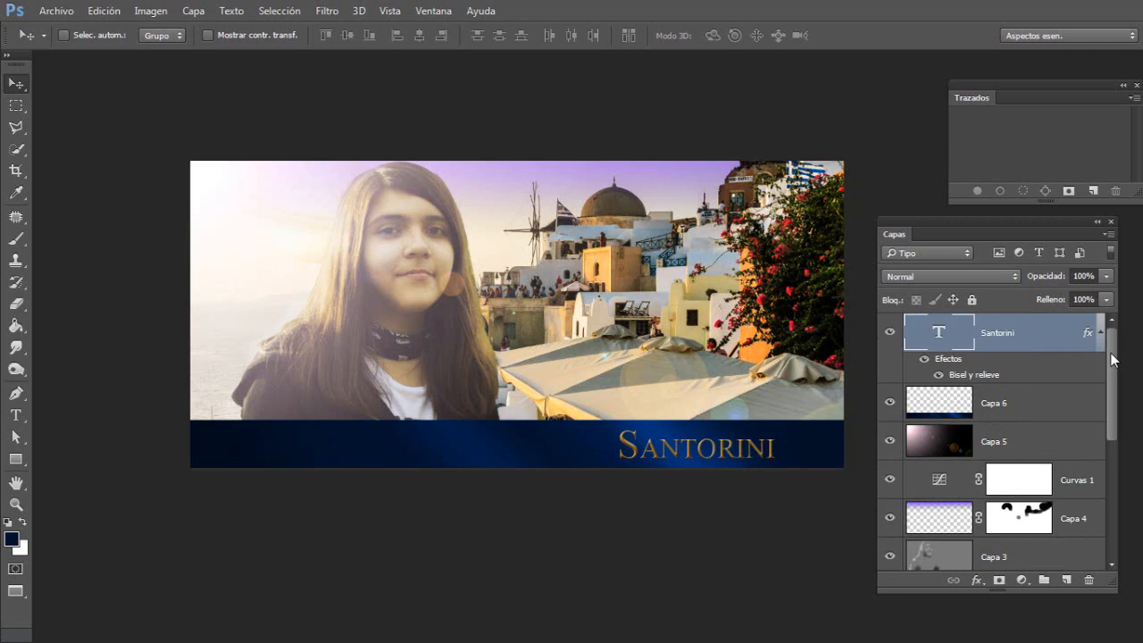